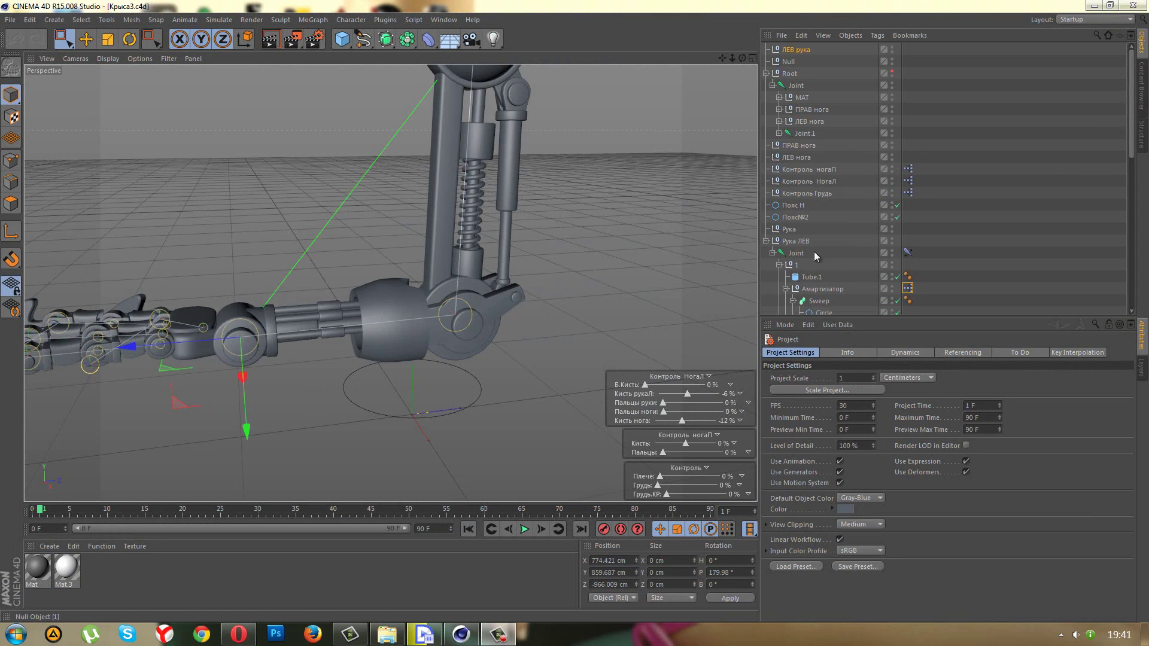
- Move the 000 null into the 111 group and expand 111 to show its contents
left_click_drag(856, 317, 856, 362)
scroll(856, 319, "down", 5)
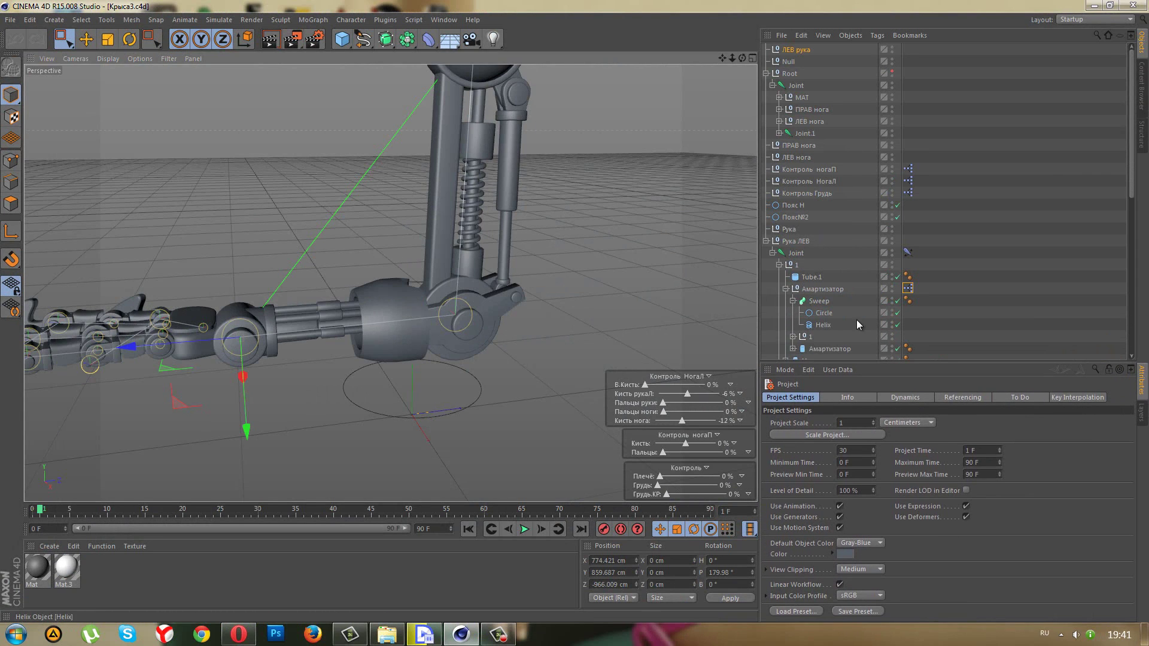
scroll(856, 324, "down", 2)
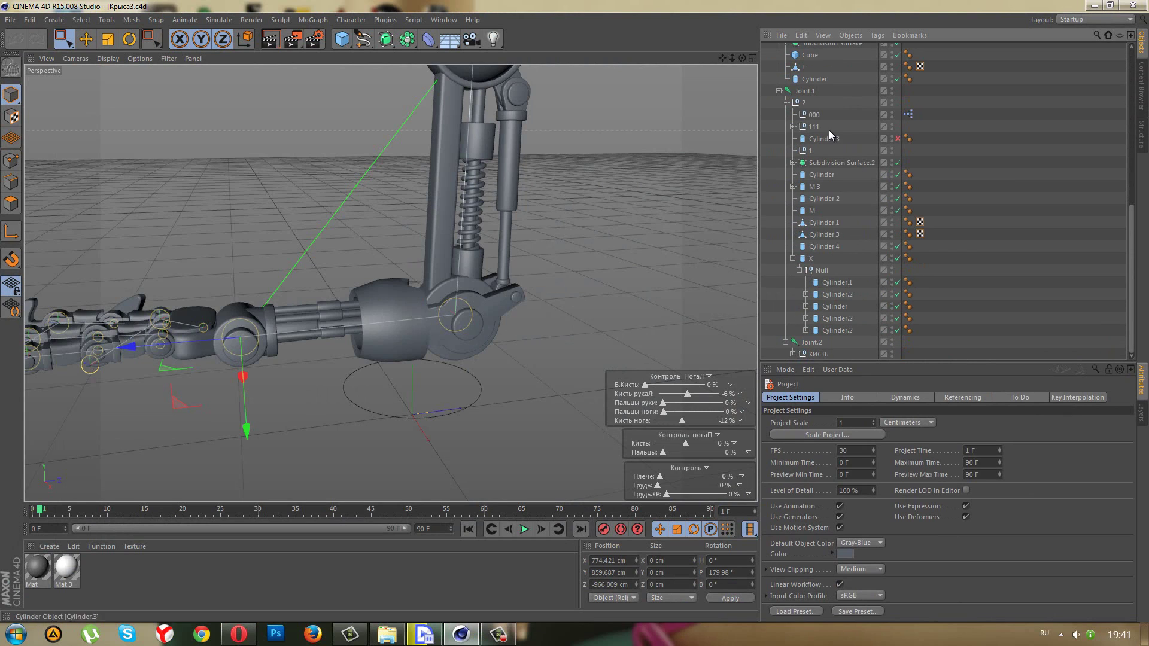
left_click(813, 116)
scroll(813, 119, "up", 6)
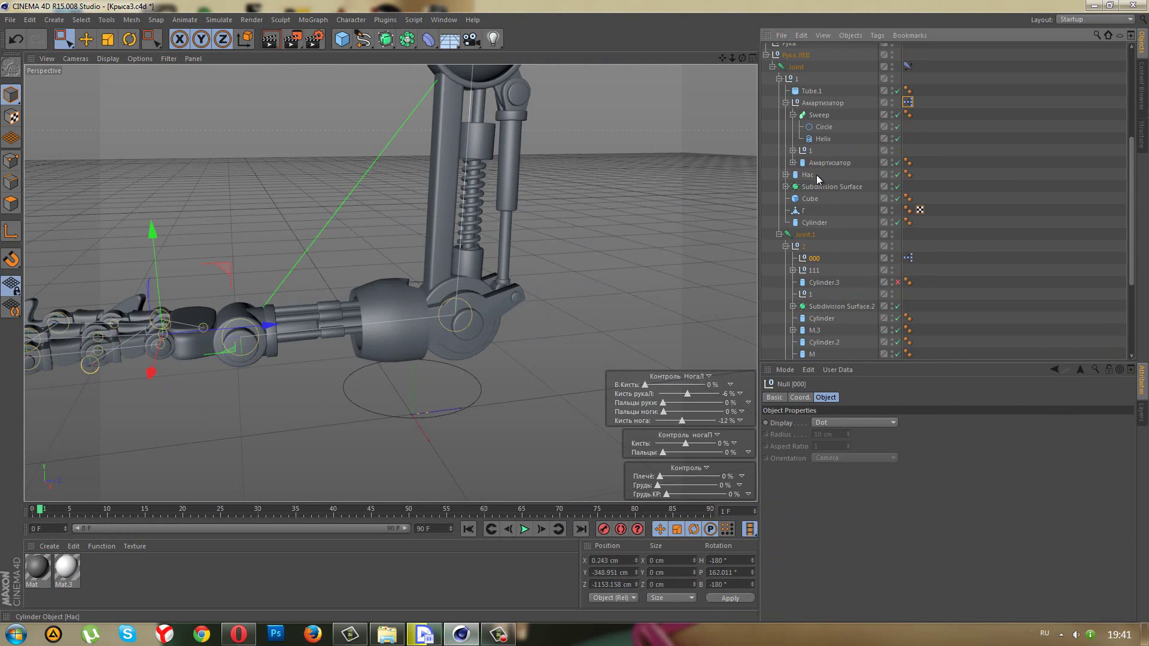
left_click_drag(814, 257, 812, 265)
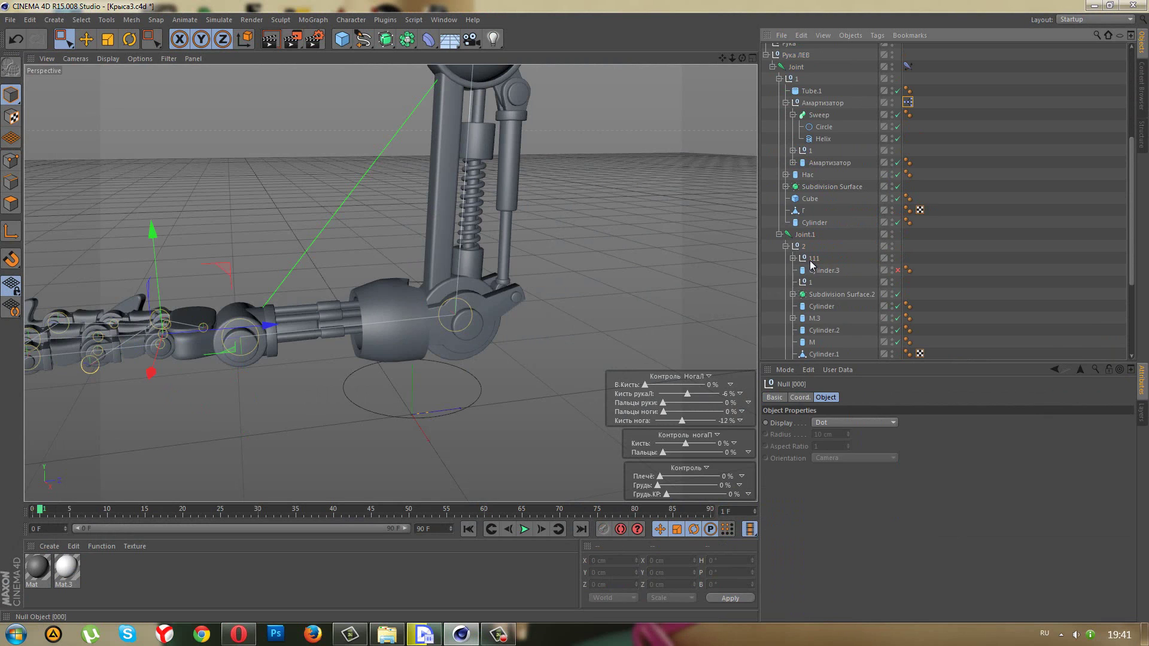
left_click(793, 257)
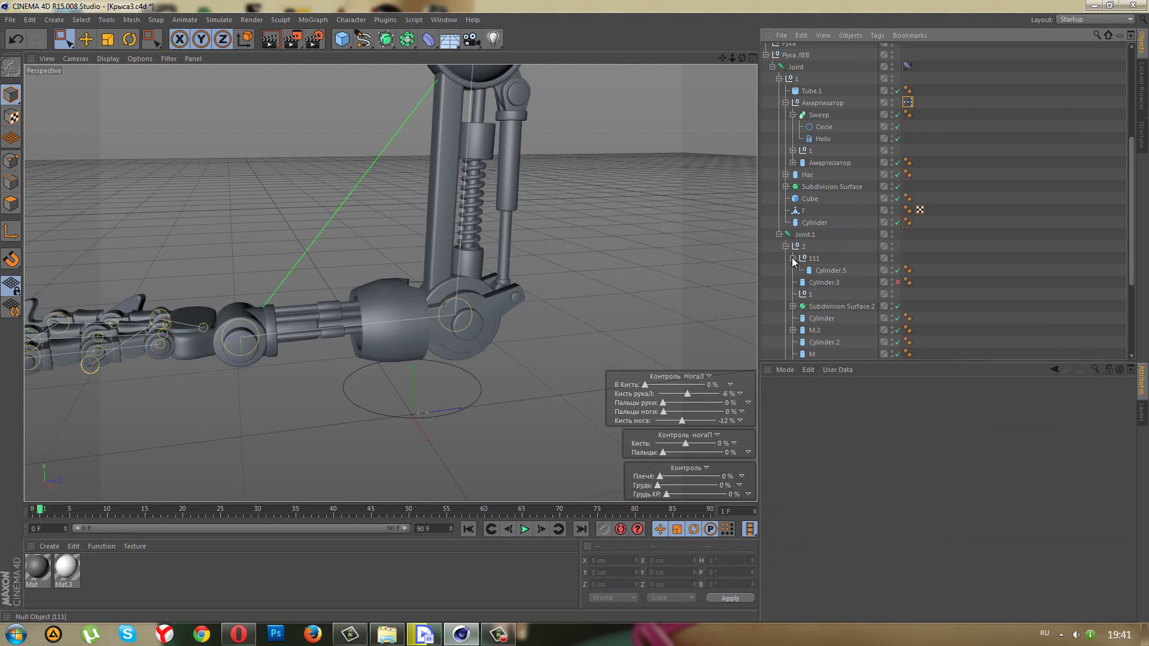
- Parent Cylinder.3 under Cylinder.1, then delete the 111 group along with Cylinder.5
left_click(357, 311)
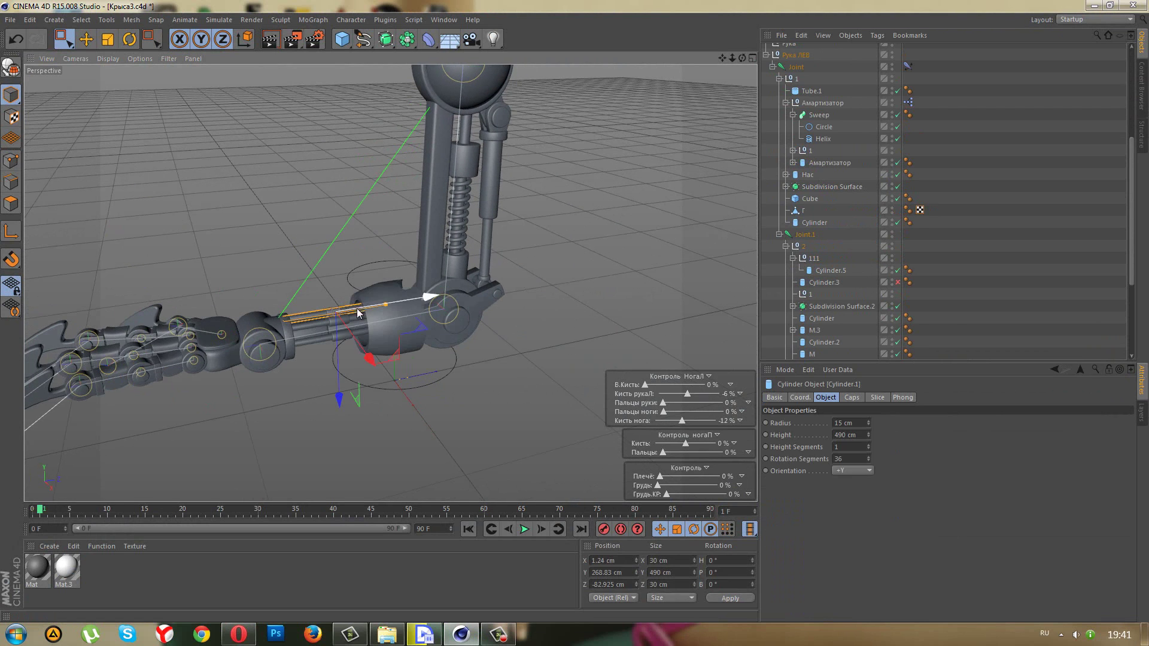
scroll(815, 175, "down", 4)
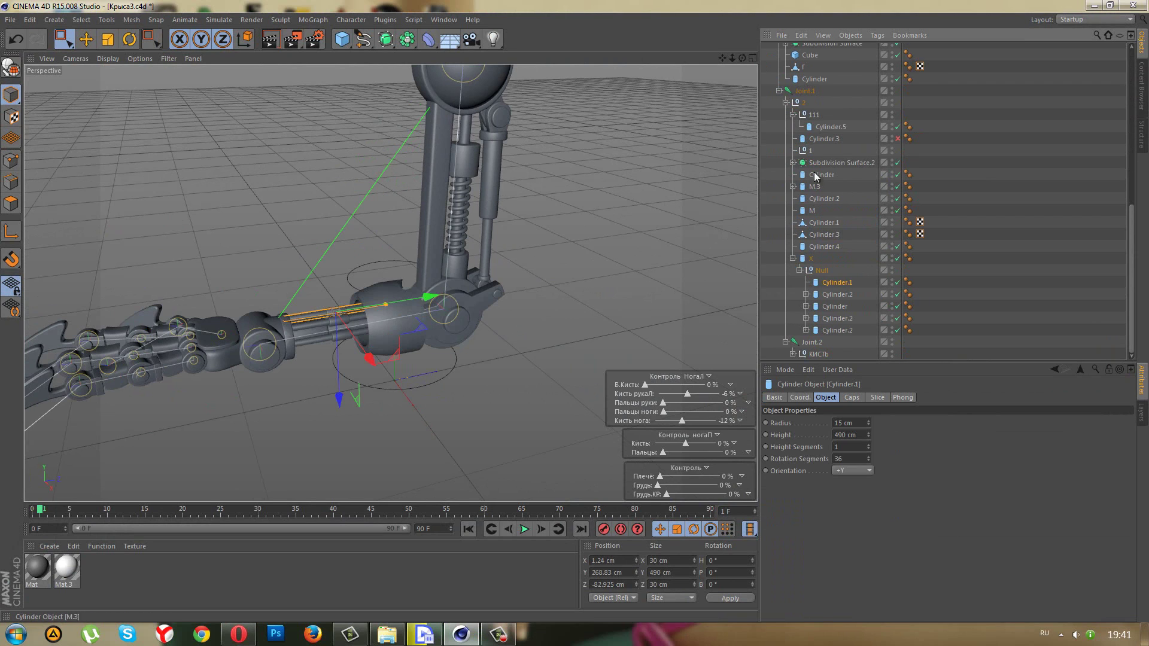
left_click_drag(823, 138, 841, 282)
left_click(814, 114)
key("Delete")
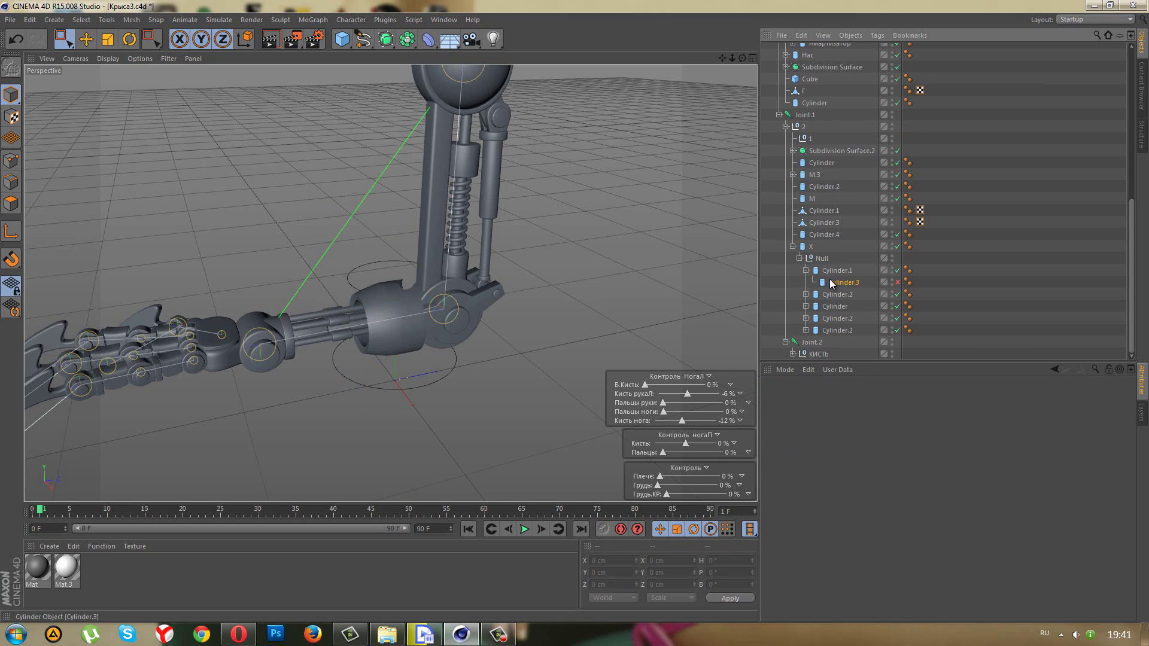
- Rename Cylinder.3 to 1 and orbit around the arm and hand
double_click(831, 283)
type("1")
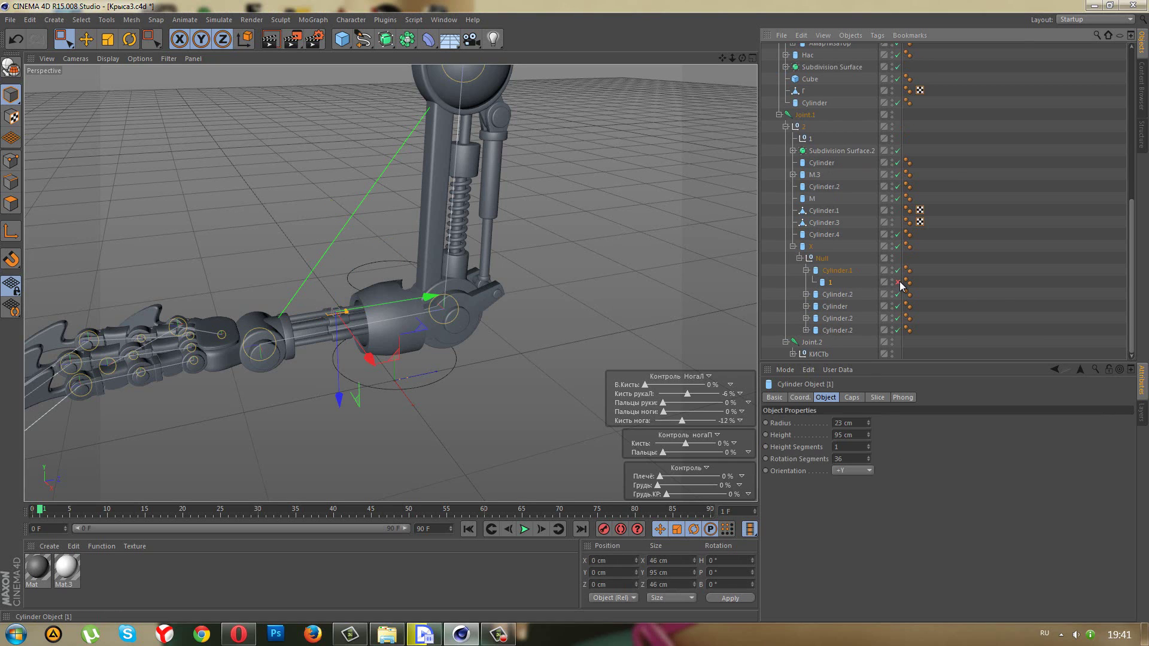
left_click(898, 283)
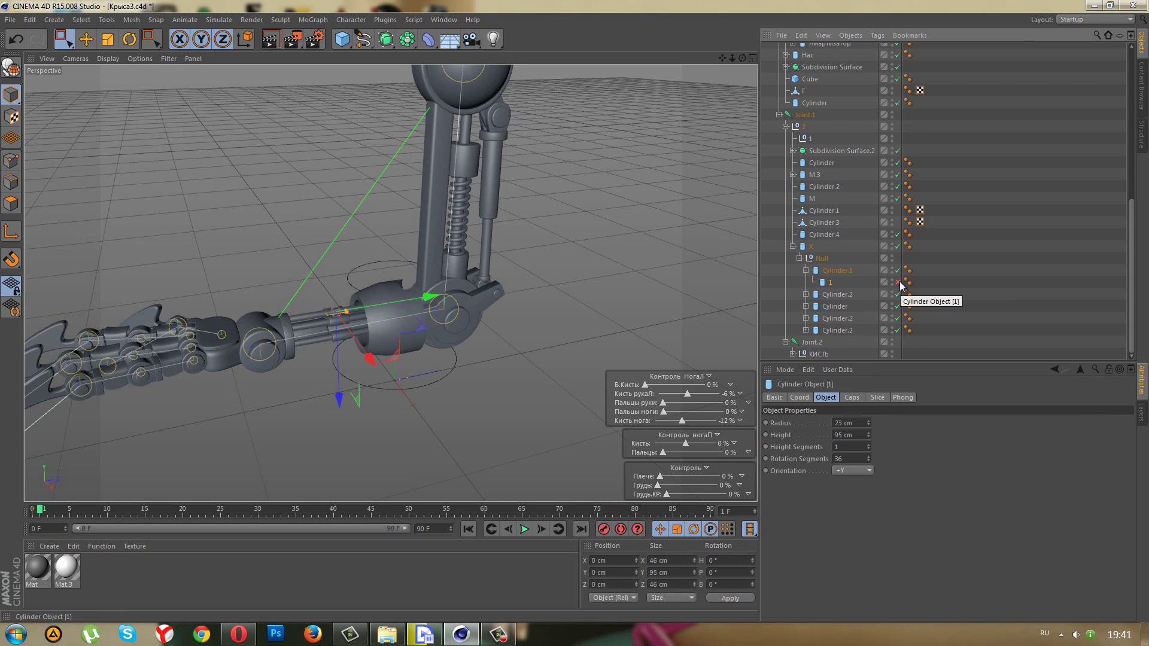
left_click(485, 333)
mouse_move(607, 243)
left_mouse_down("alt")
mouse_move(570, 271)
mouse_move(605, 368)
mouse_move(512, 304)
mouse_move(518, 276)
left_mouse_up("alt")
- Undo the hierarchy changes, delete Cylinder.3, and restore Cylinder.5 under the 111 null
key("ctrl+z")
key("ctrl+z")
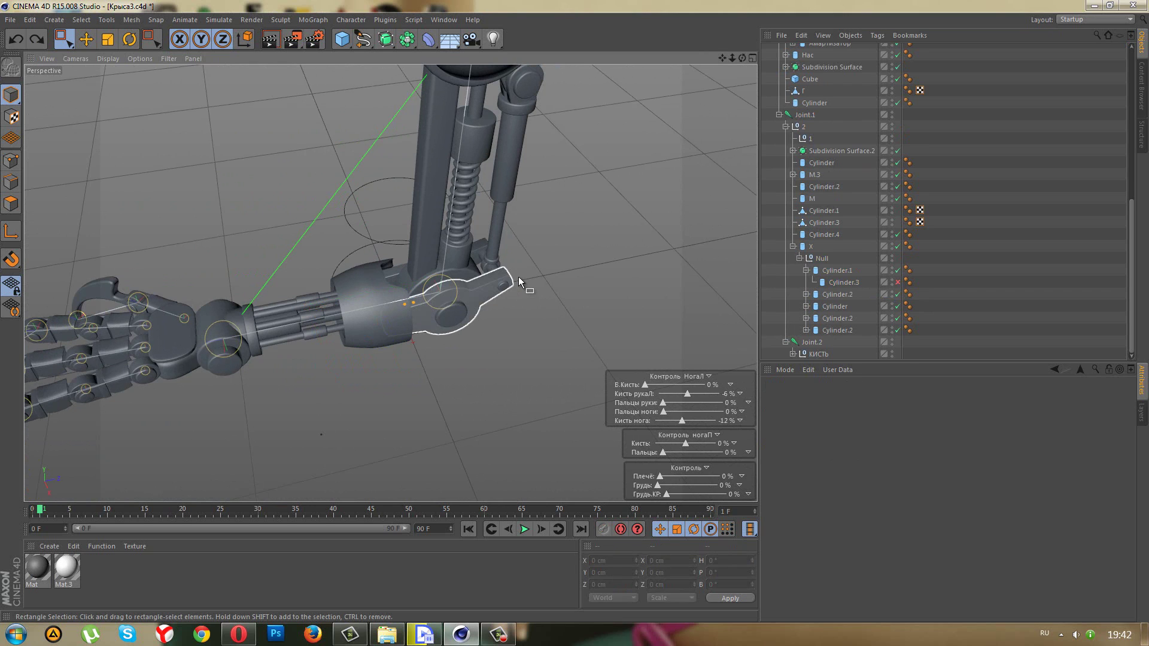
mouse_move(712, 224)
left_mouse_down("alt")
mouse_move(598, 299)
mouse_move(723, 256)
left_mouse_up("alt")
left_click(824, 303)
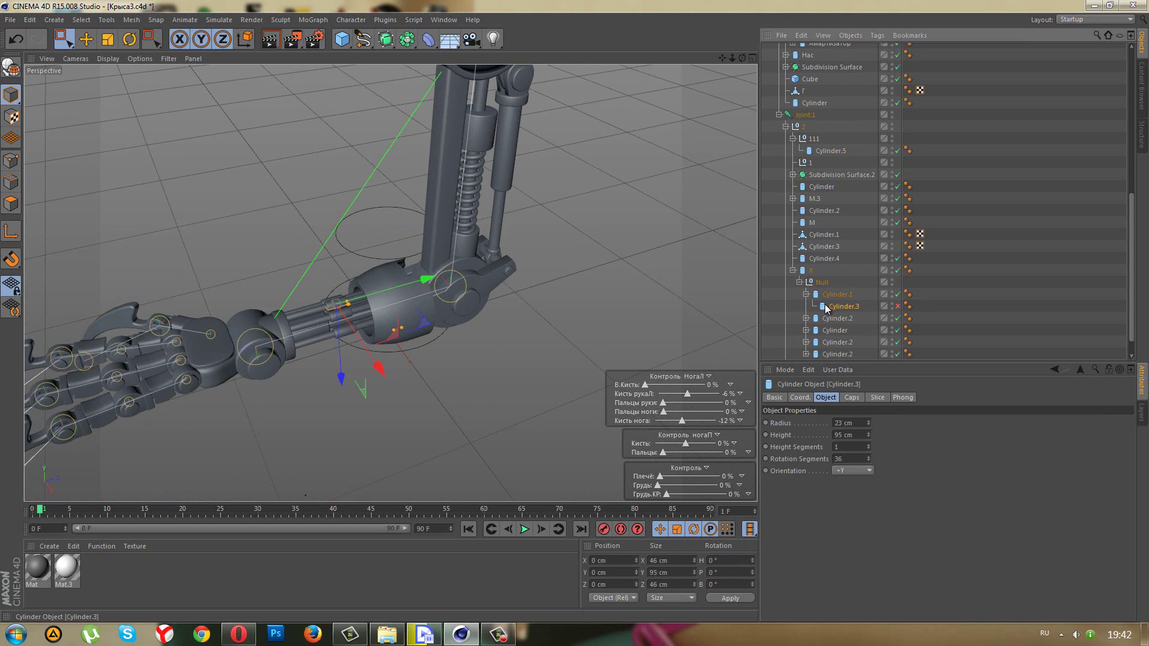
key("Delete")
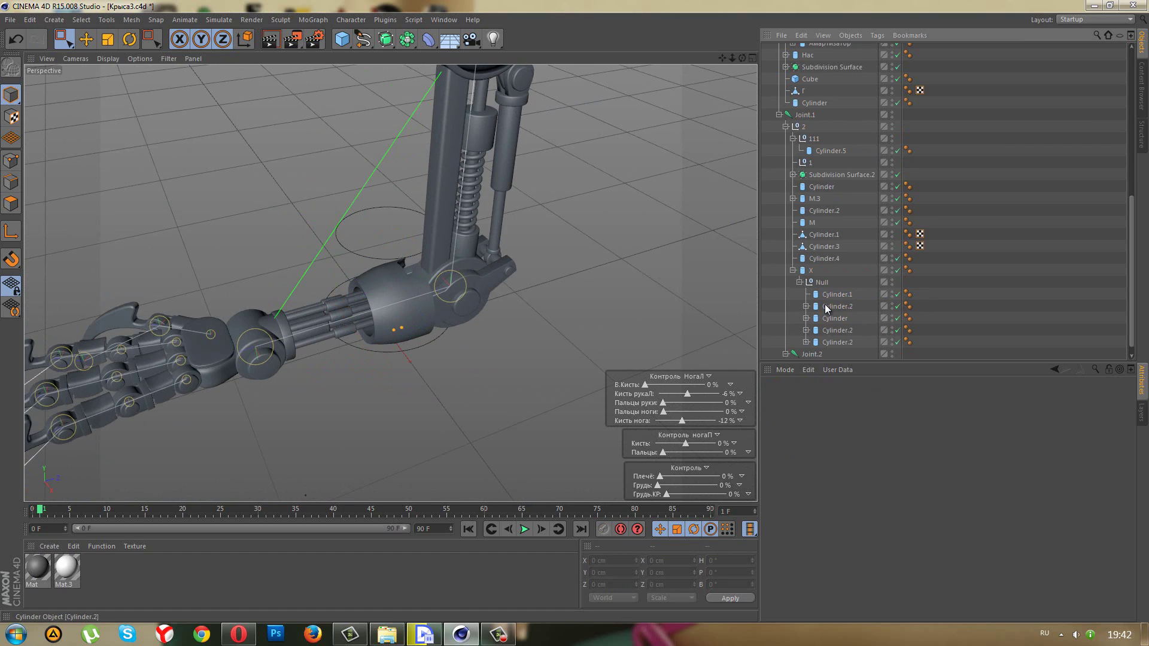
mouse_move(831, 163)
left_mouse_down()
mouse_move(841, 309)
mouse_move(836, 294)
left_mouse_up()
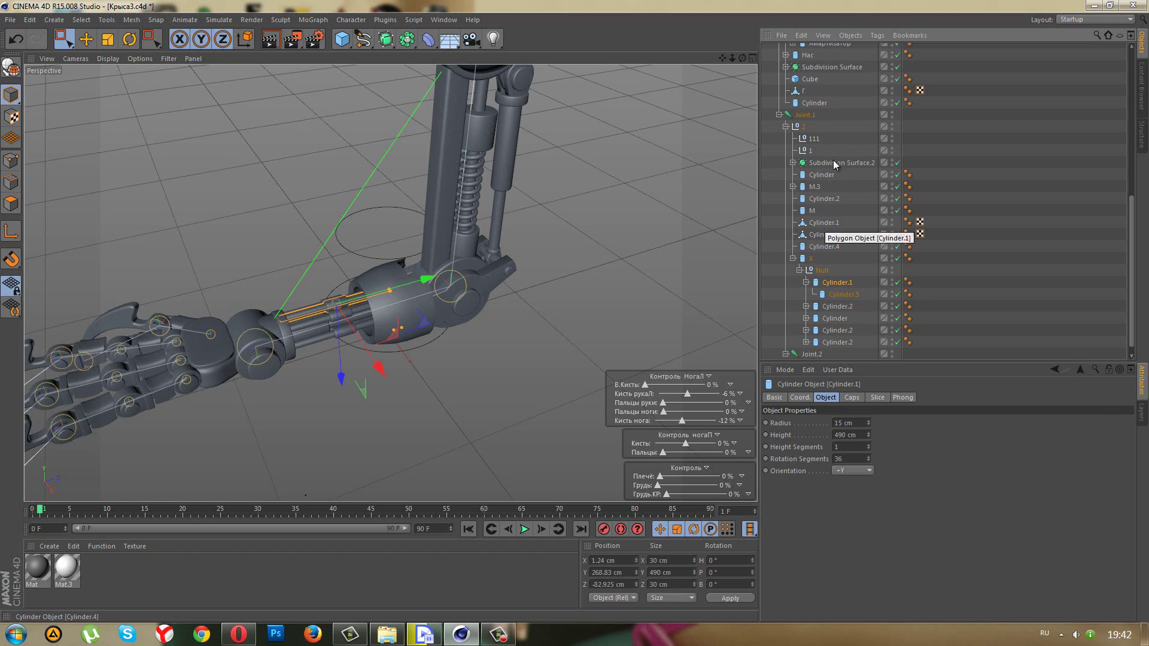
left_click(810, 151)
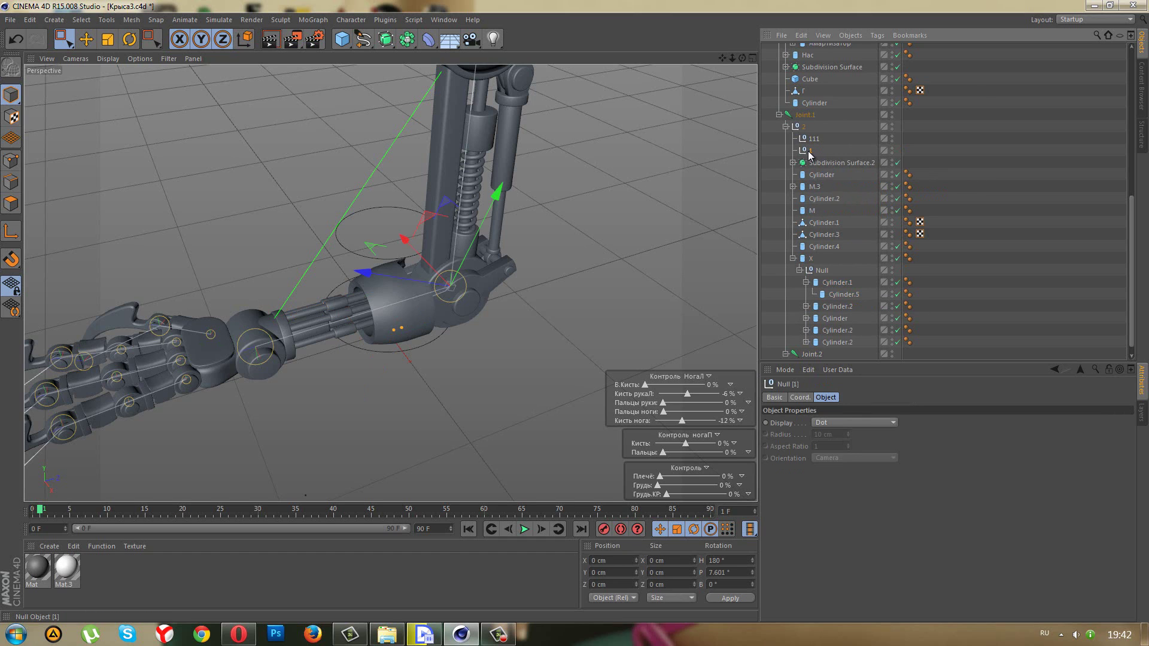
key("ctrl+z")
left_click_drag(683, 209, 546, 260, "alt")
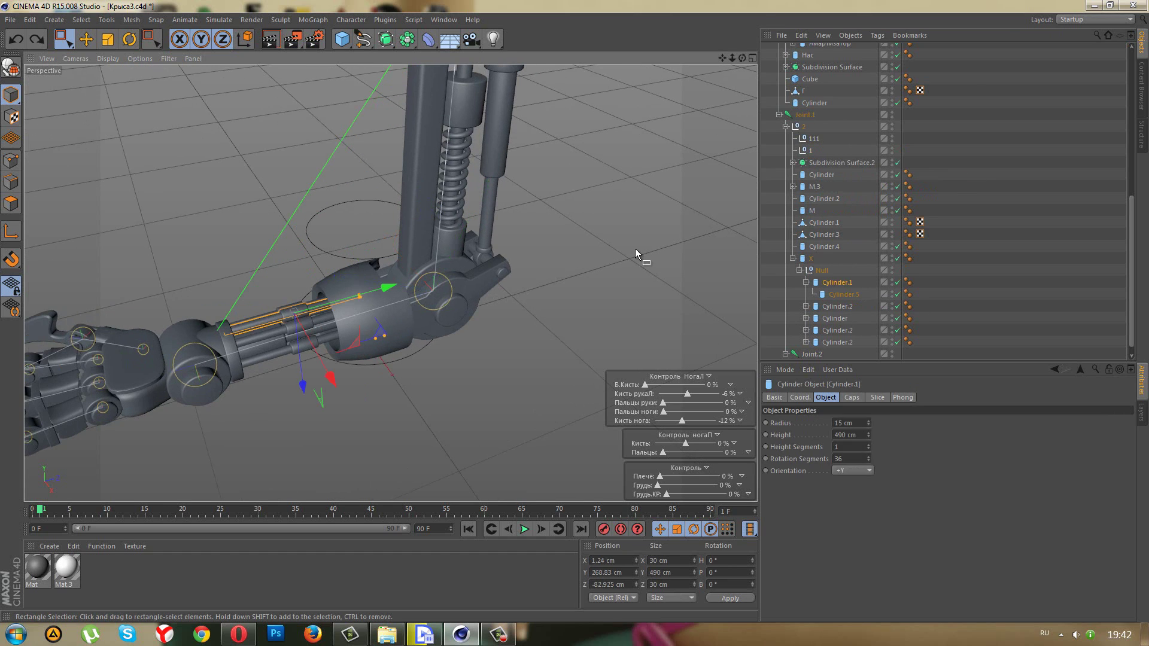
key("ctrl+z")
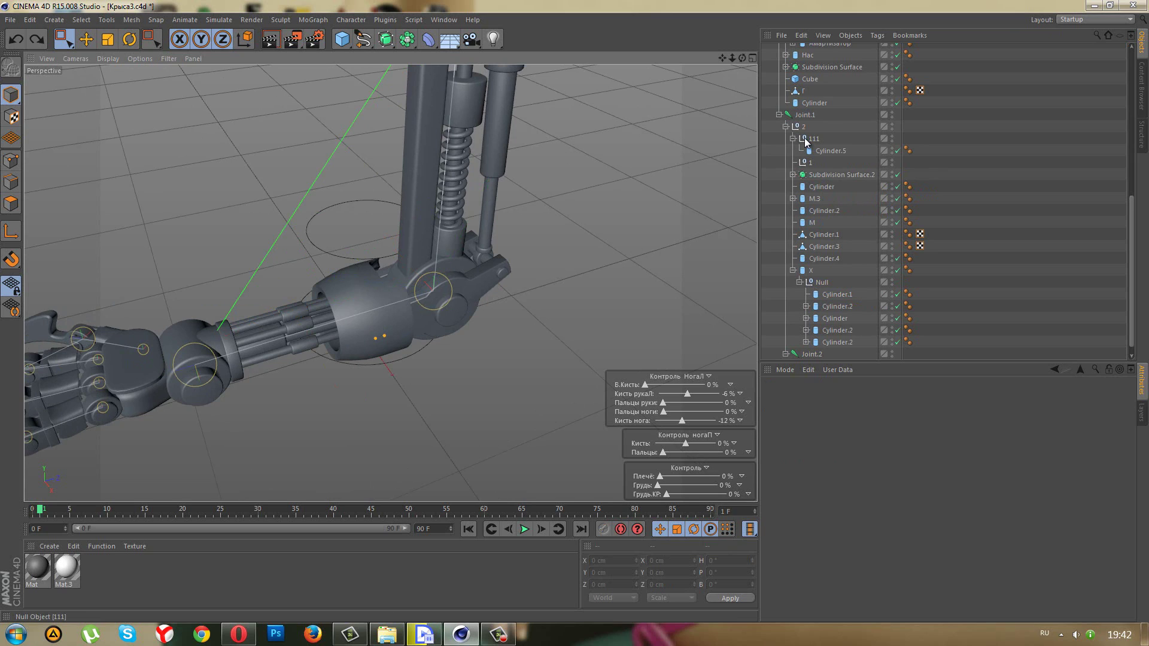
- Make Cylinder.5 a child of Cylinder.1 in the piston Null group
left_click(817, 149)
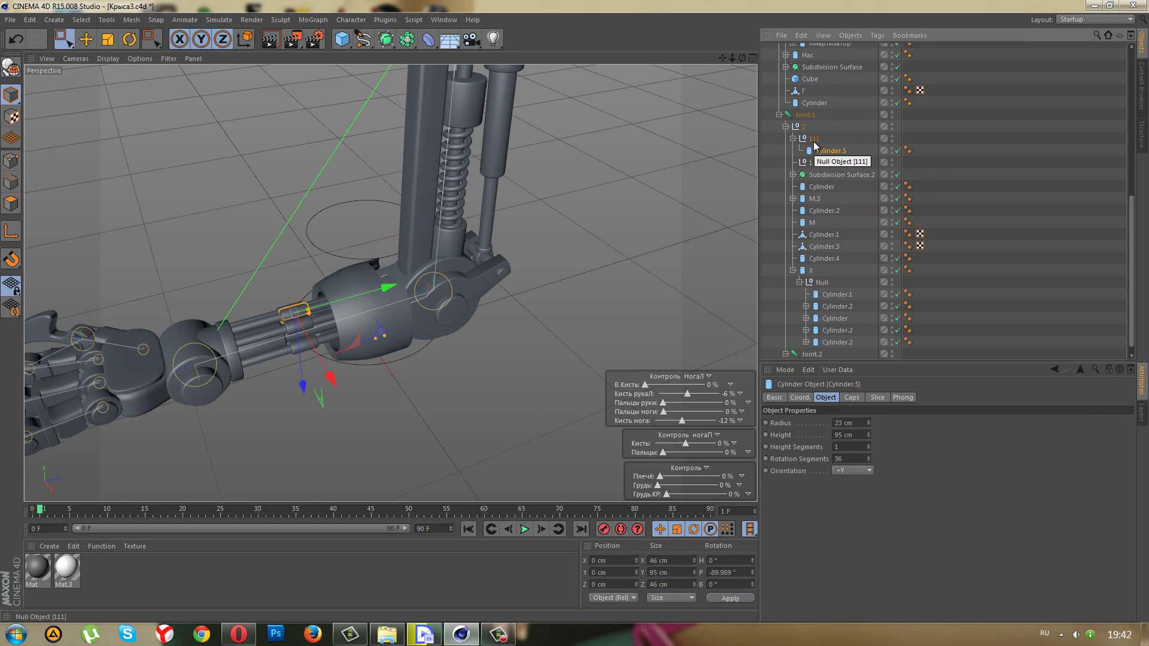
left_click(814, 142)
key("ctrl+z")
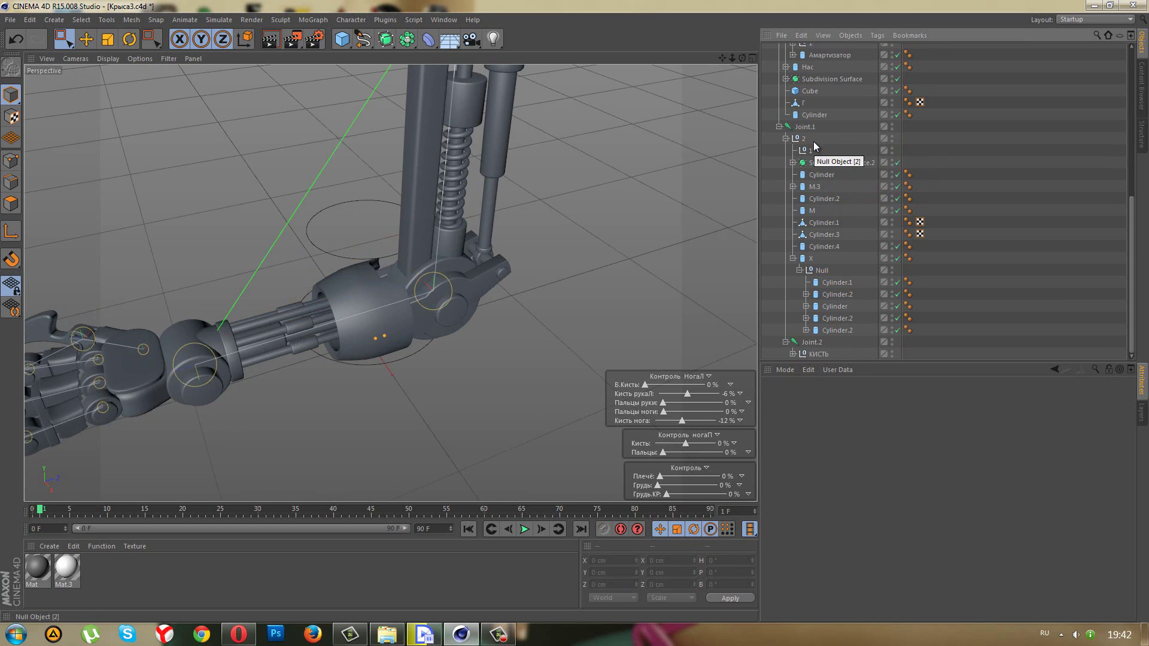
left_click_drag(825, 163, 831, 302)
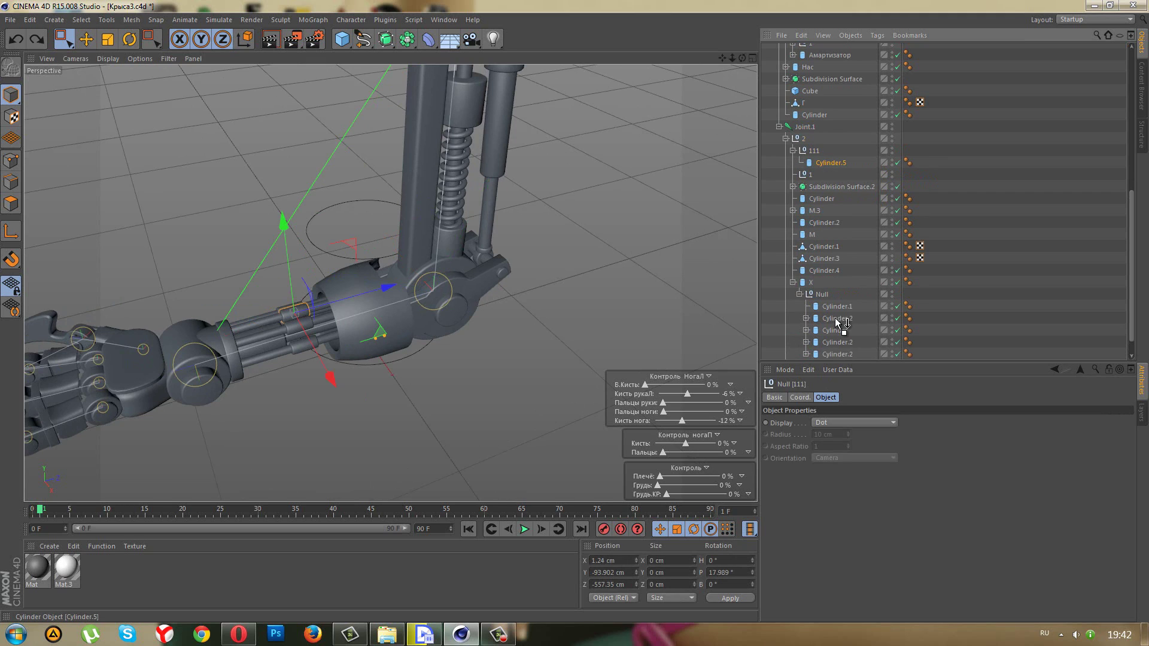
left_click(835, 294)
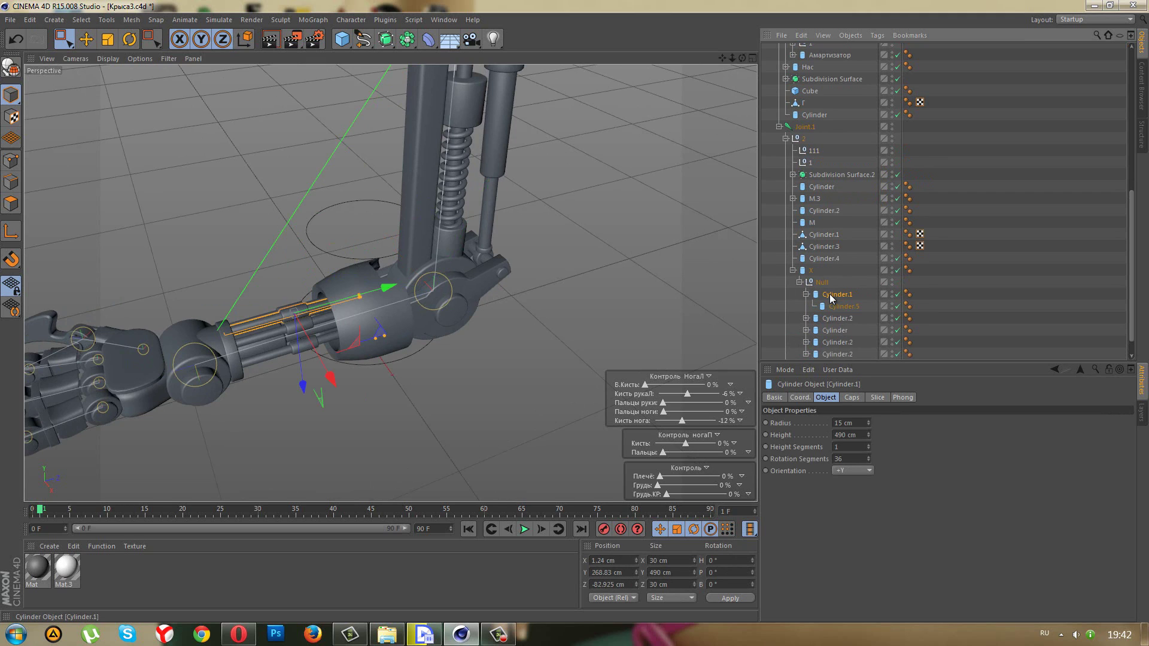
- Delete the empty 111 null, enlarge the object list, and select the КИСТЬ null
left_click(808, 151)
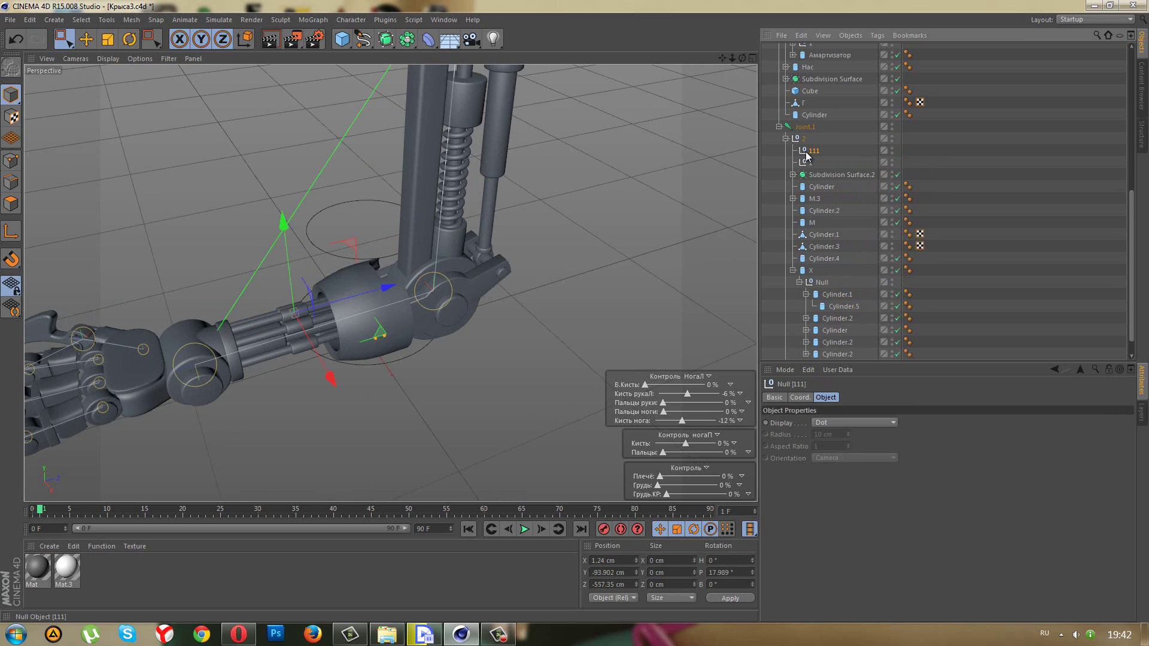
key("Delete")
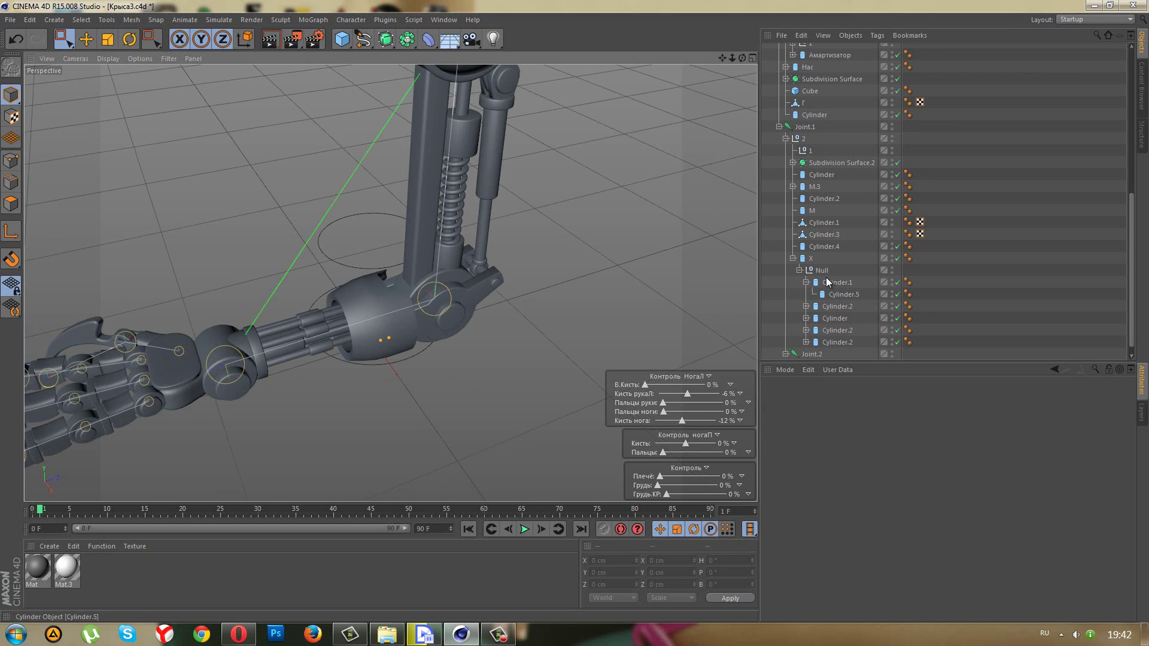
left_click_drag(847, 364, 848, 487)
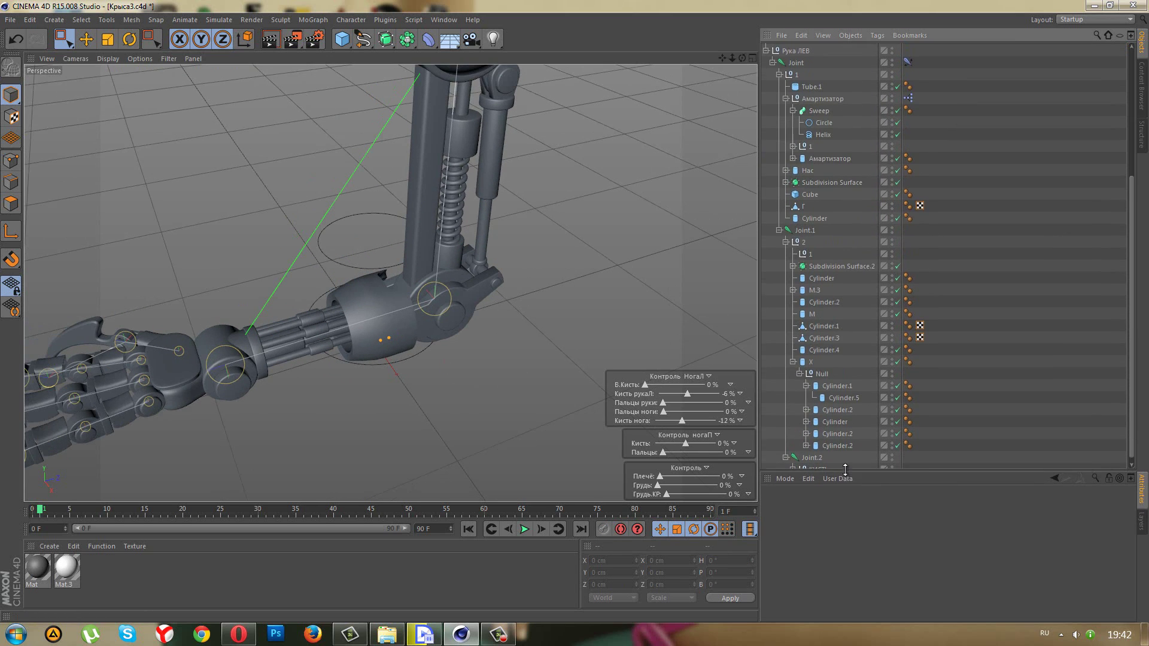
left_click(812, 469)
- Add an XPresso tag to the КИСТЬ null and expand its children
right_click(812, 469)
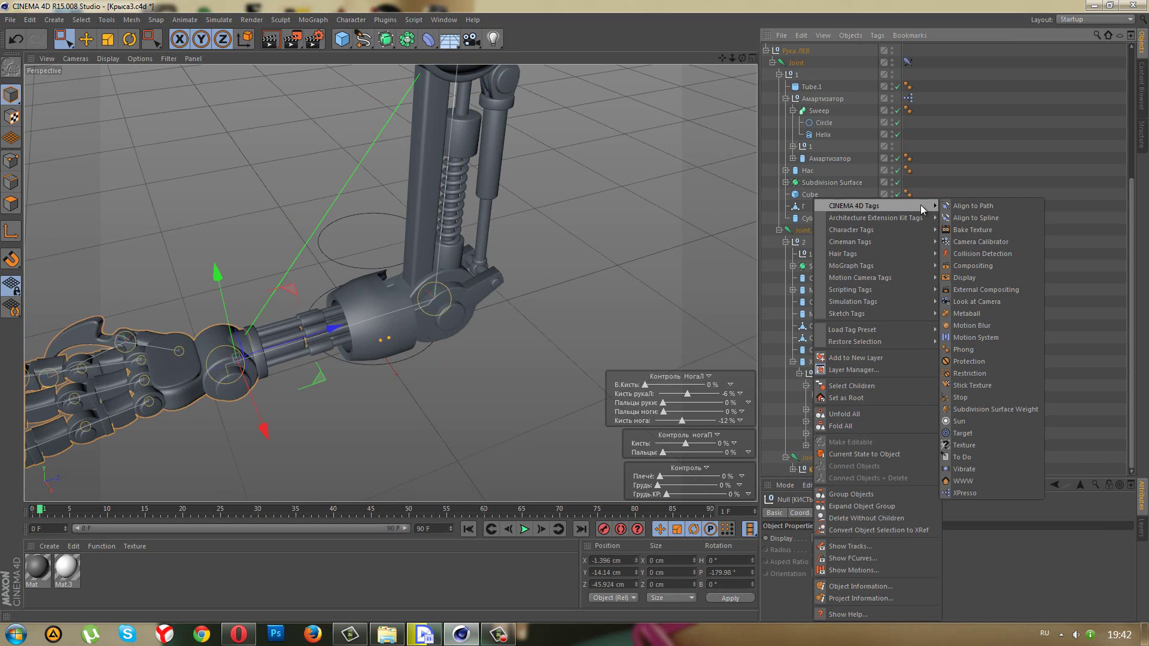
left_click(974, 492)
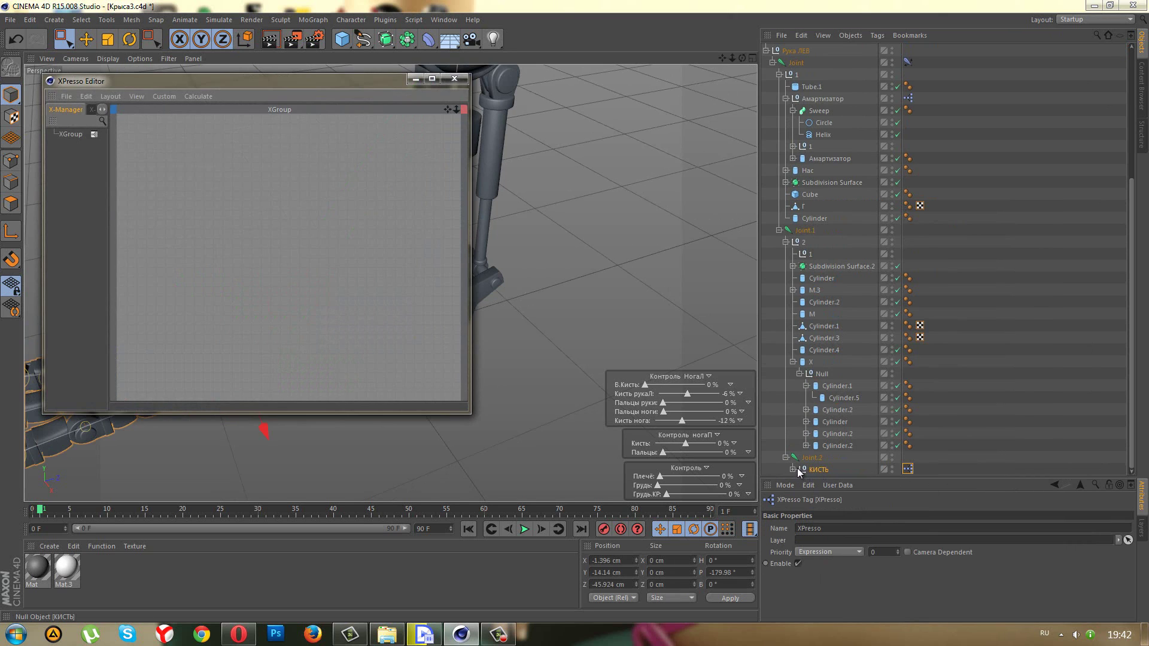
left_click(792, 469)
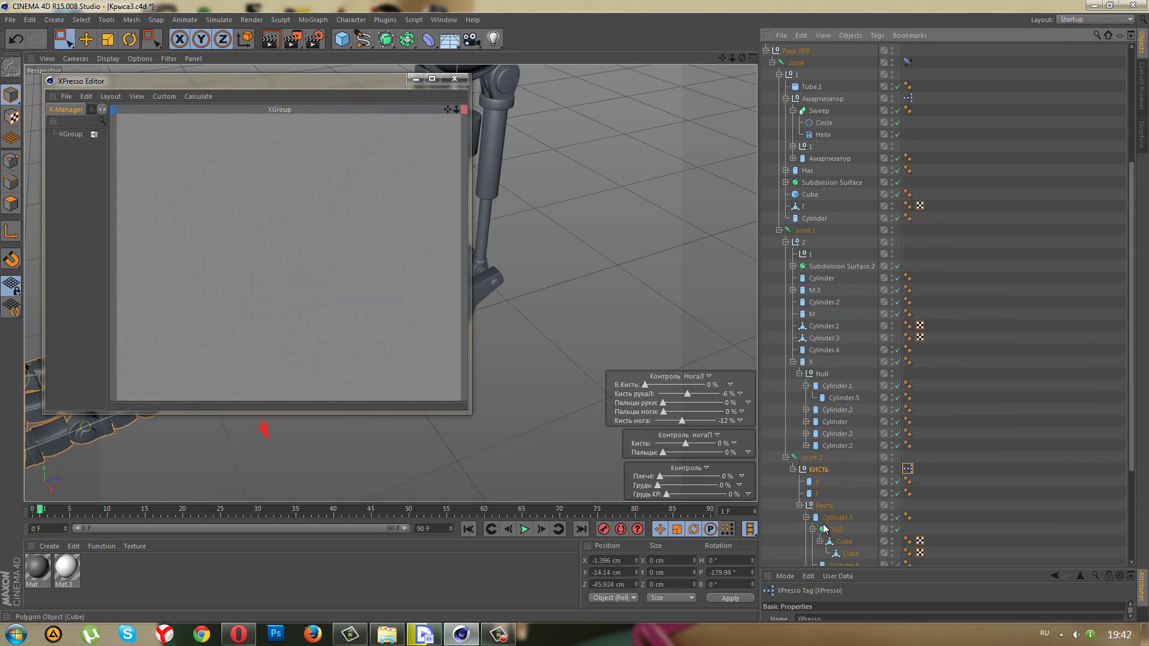
scroll(824, 528, "down", 5)
- Enlarge the attributes panel, lower the XPresso editor, and select the finger Joint
left_click_drag(864, 568, 864, 500)
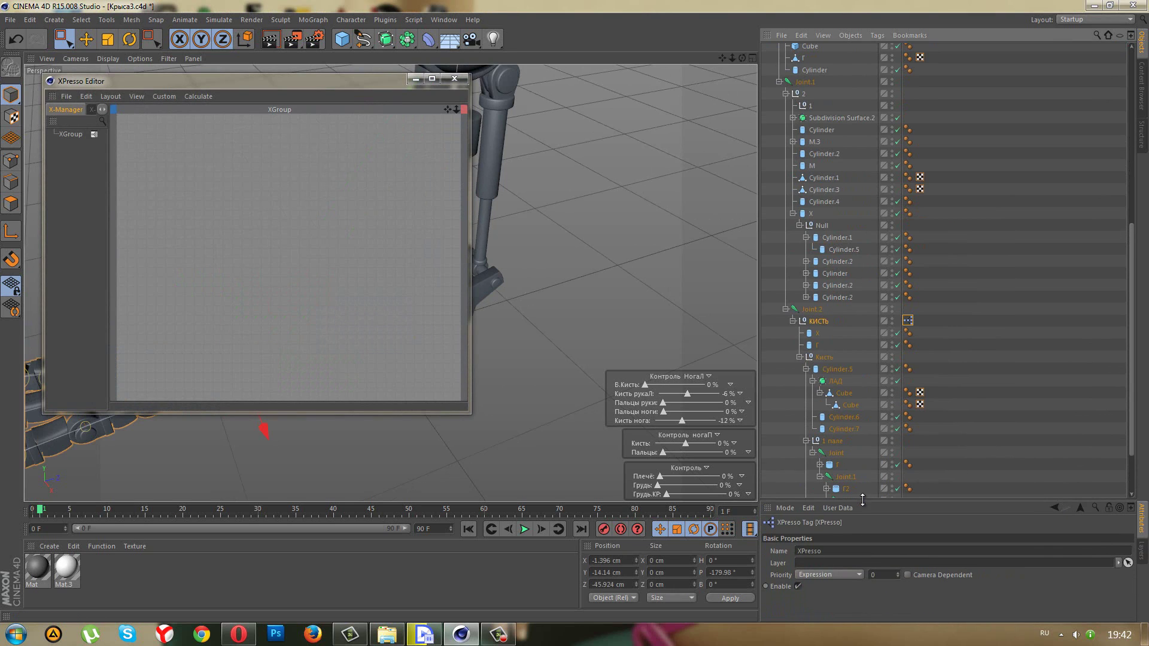
left_click_drag(381, 85, 405, 458)
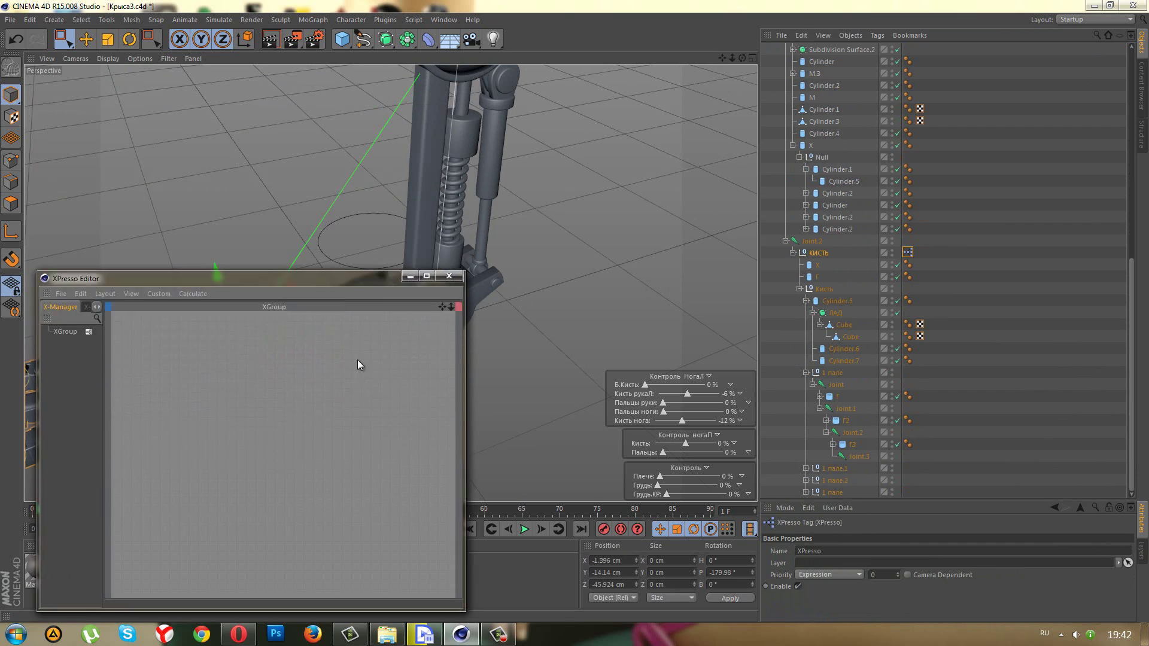
left_click_drag(463, 378, 443, 402, "alt")
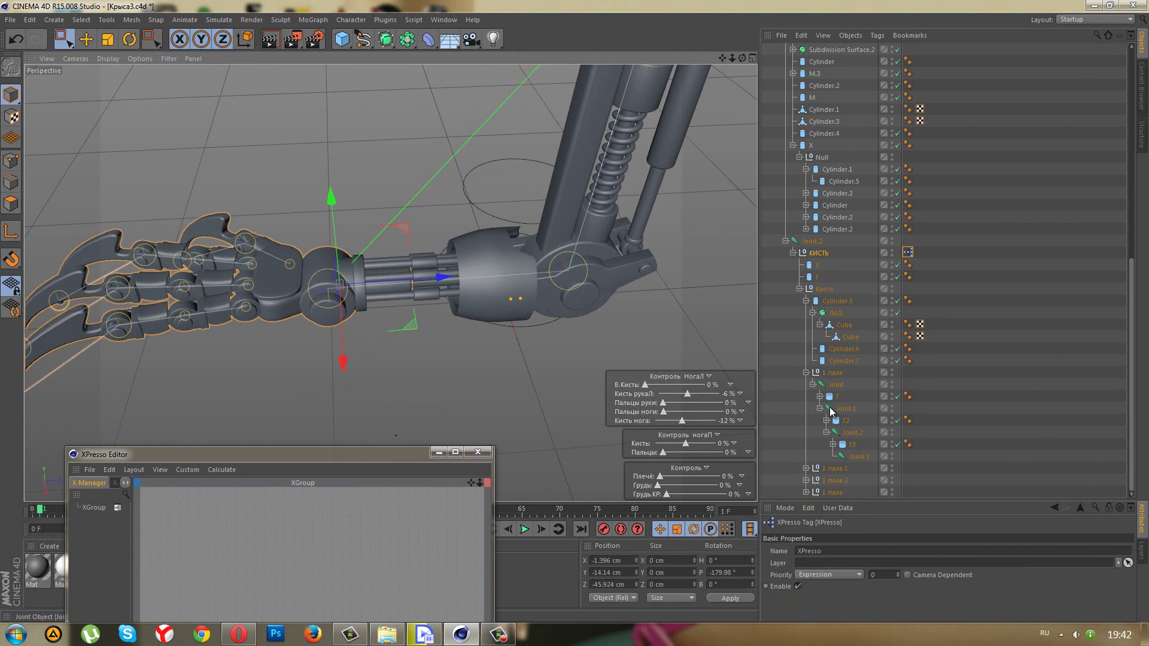
left_click(826, 386)
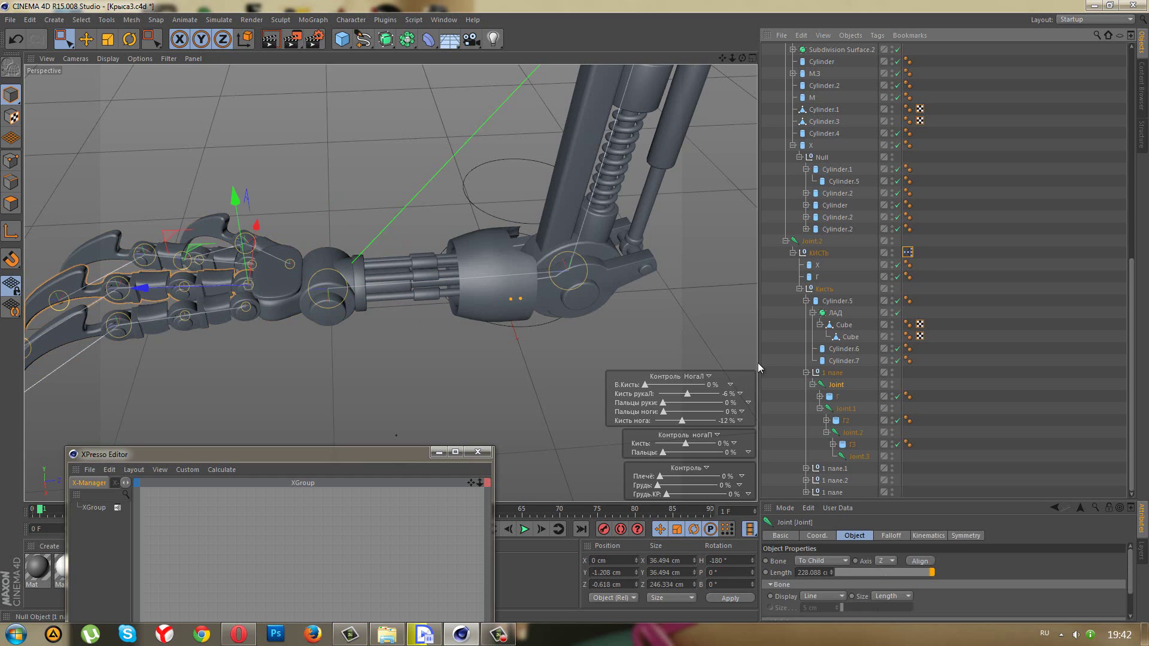
- Add the Joint as a graph node, rename Cylinder.5 to 1, and add it too
left_click_drag(827, 389, 198, 519)
double_click(834, 181)
type("1")
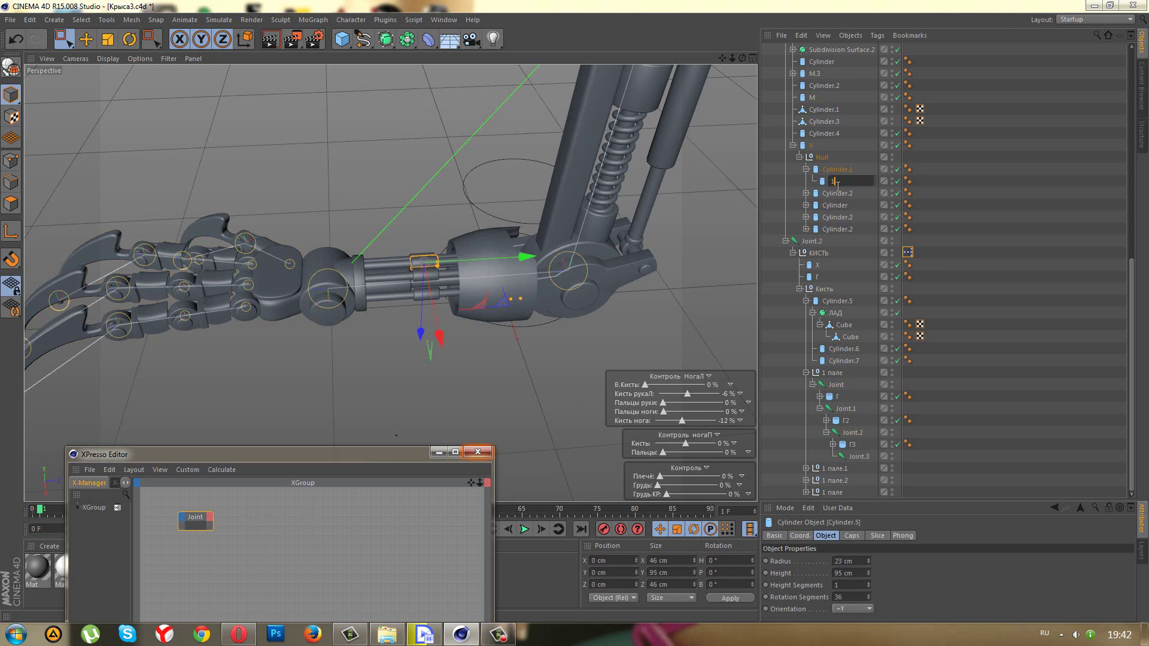
key("Return")
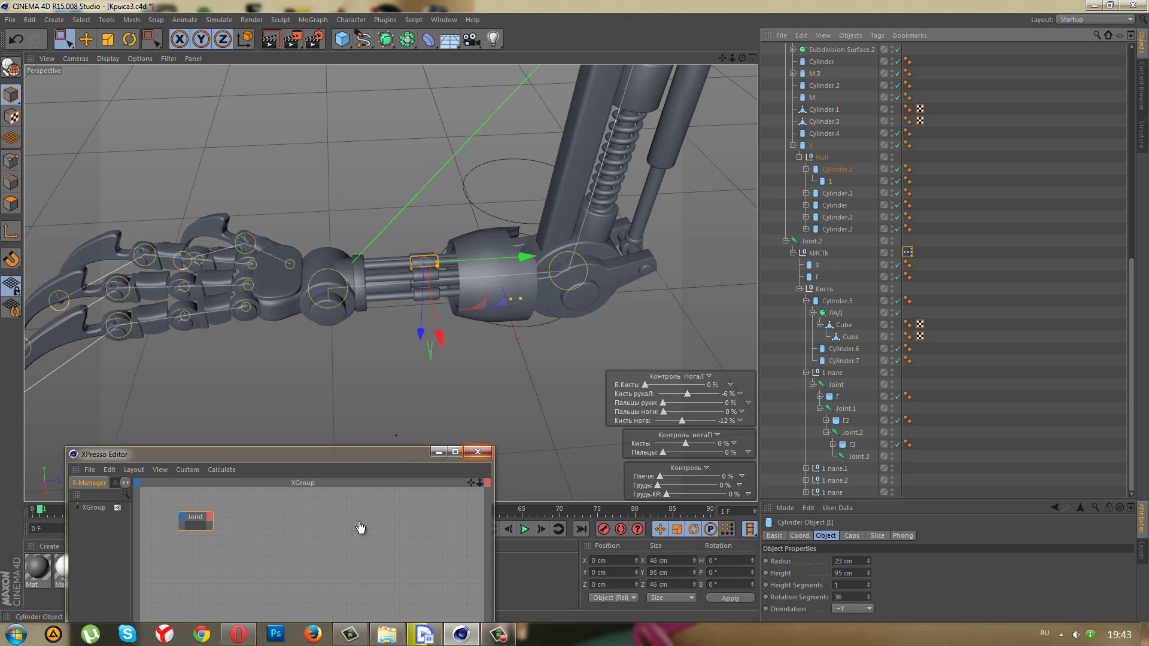
left_click_drag(830, 180, 360, 528)
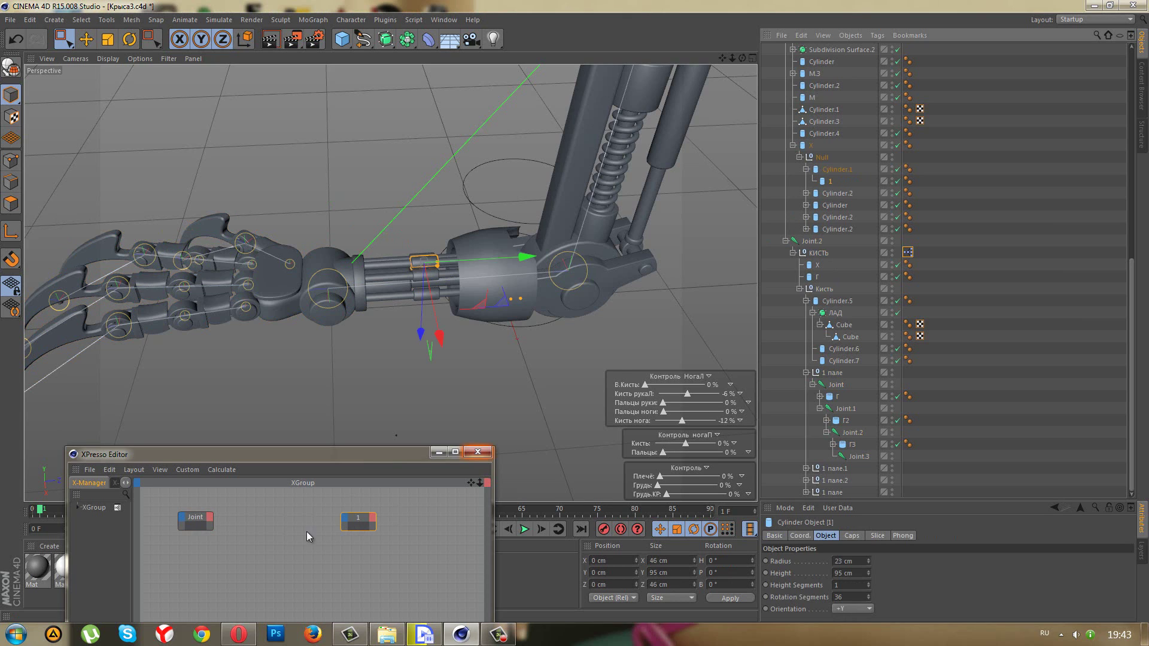
- Add a FloatMath:Add node and expose the Joint's Rotation.P output port
right_click(267, 521)
mouse_move(356, 483)
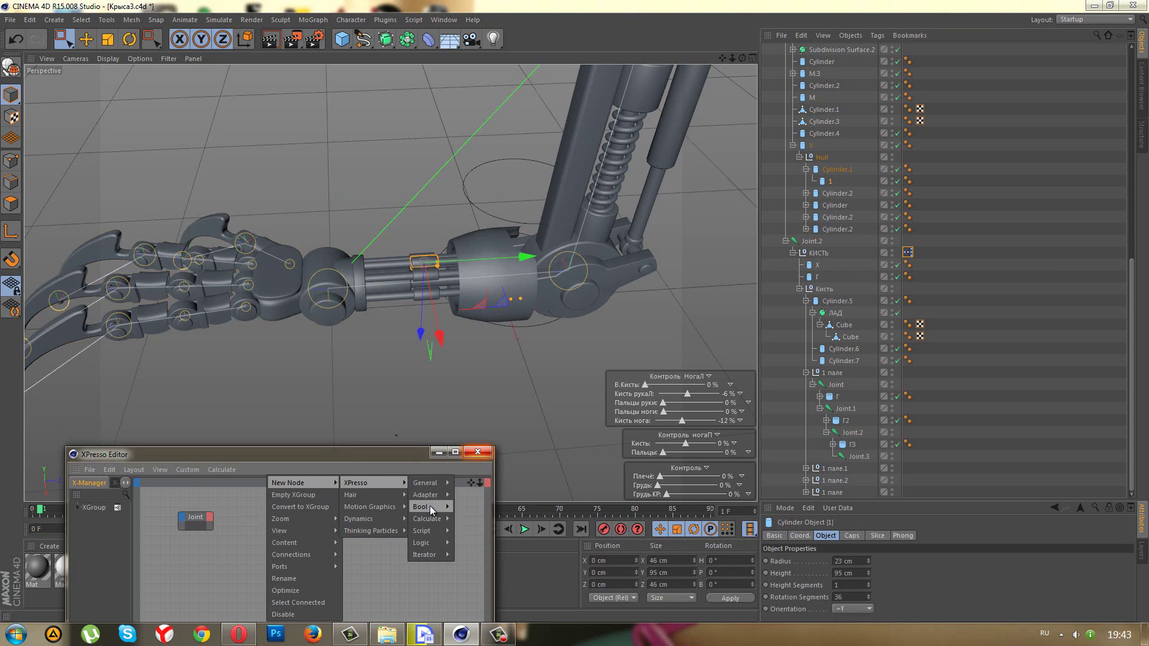
mouse_move(426, 518)
left_click(469, 495)
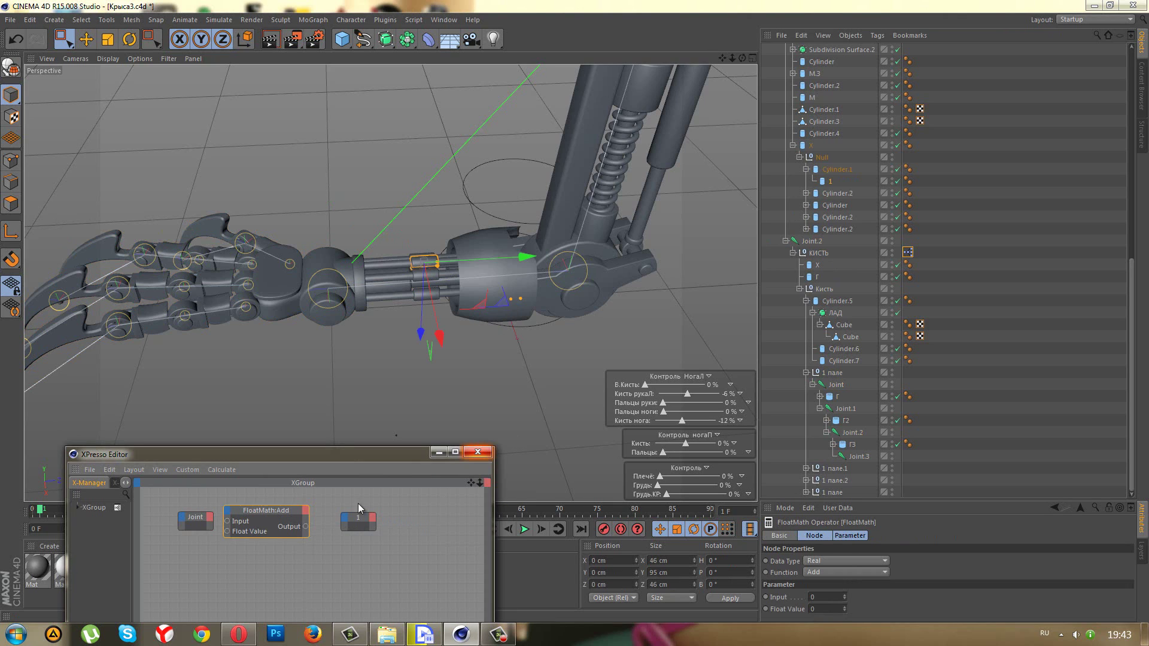
left_click(210, 524)
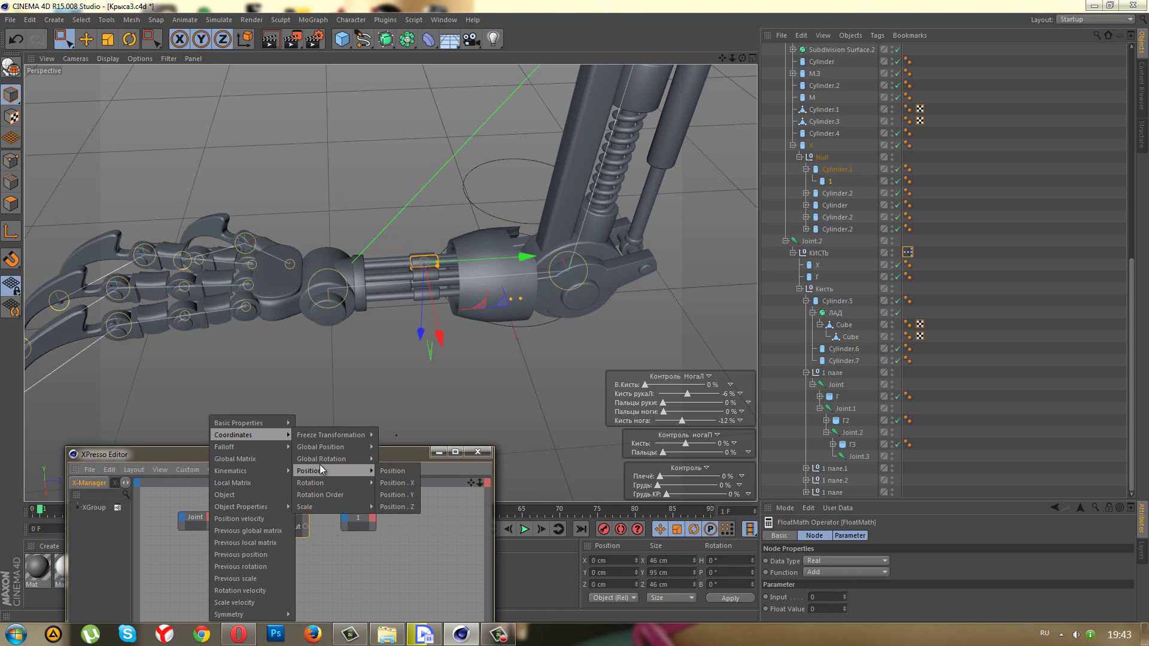
mouse_move(311, 483)
left_click(397, 507)
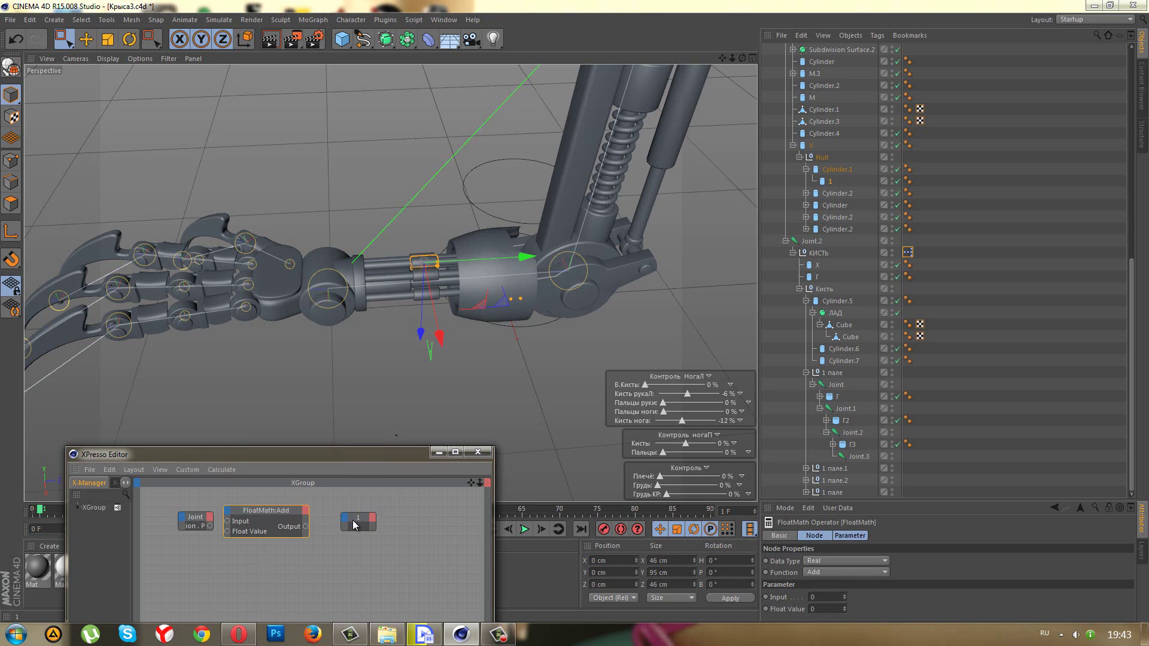
left_click(389, 518)
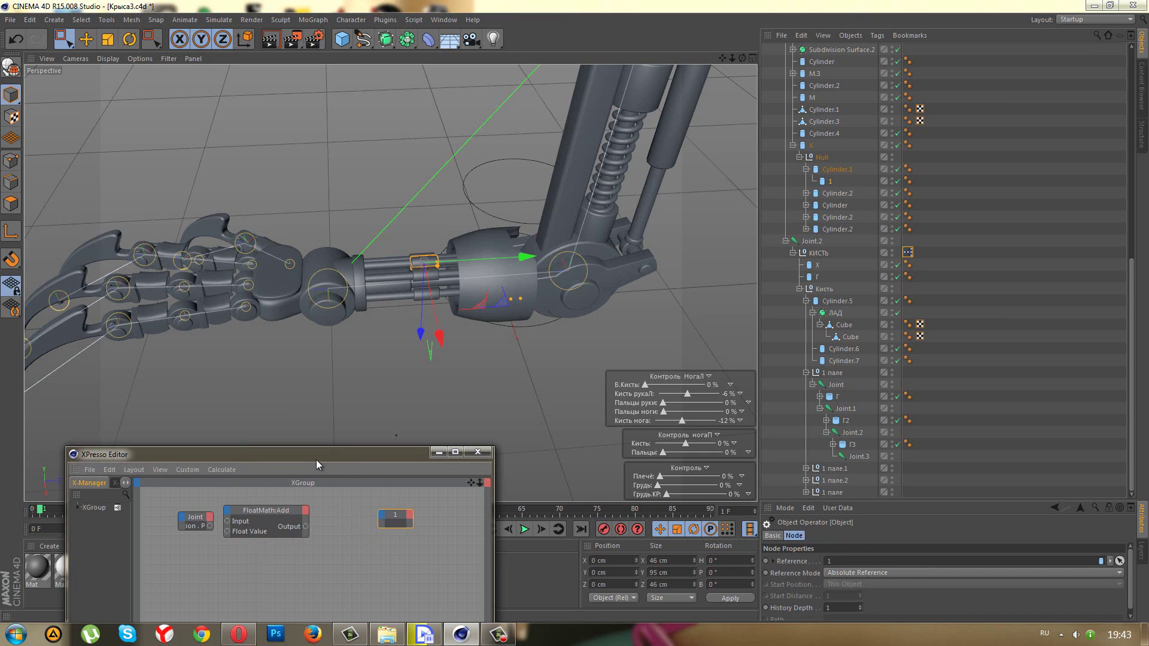
left_click_drag(315, 460, 363, 446)
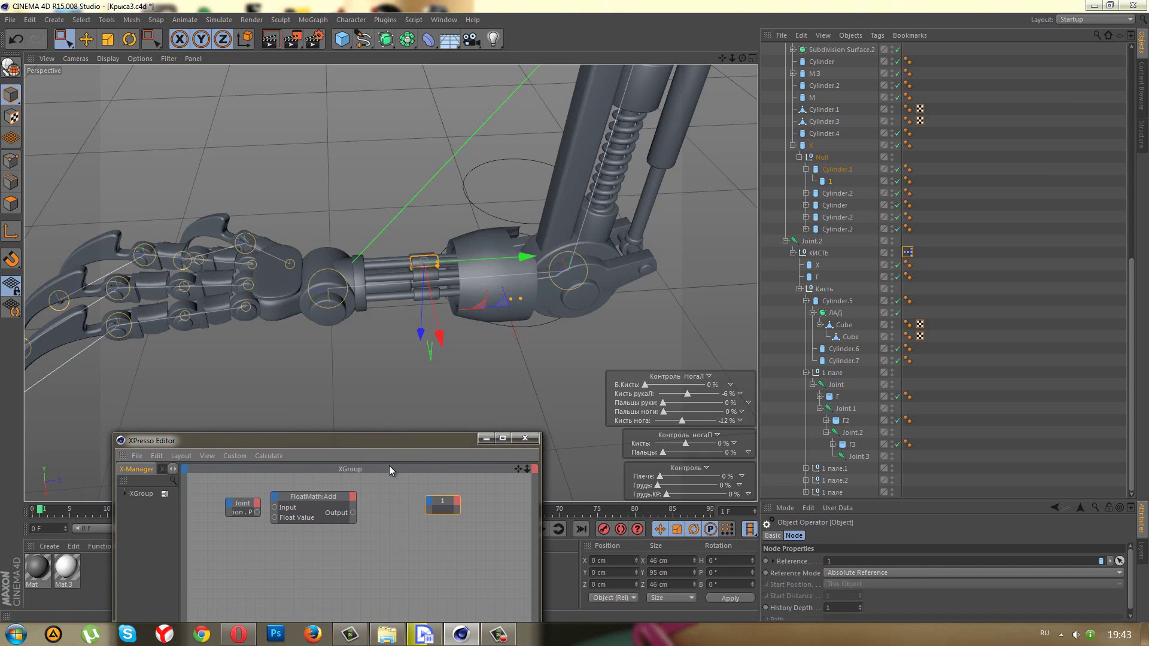
left_click_drag(390, 342, 425, 341, "alt")
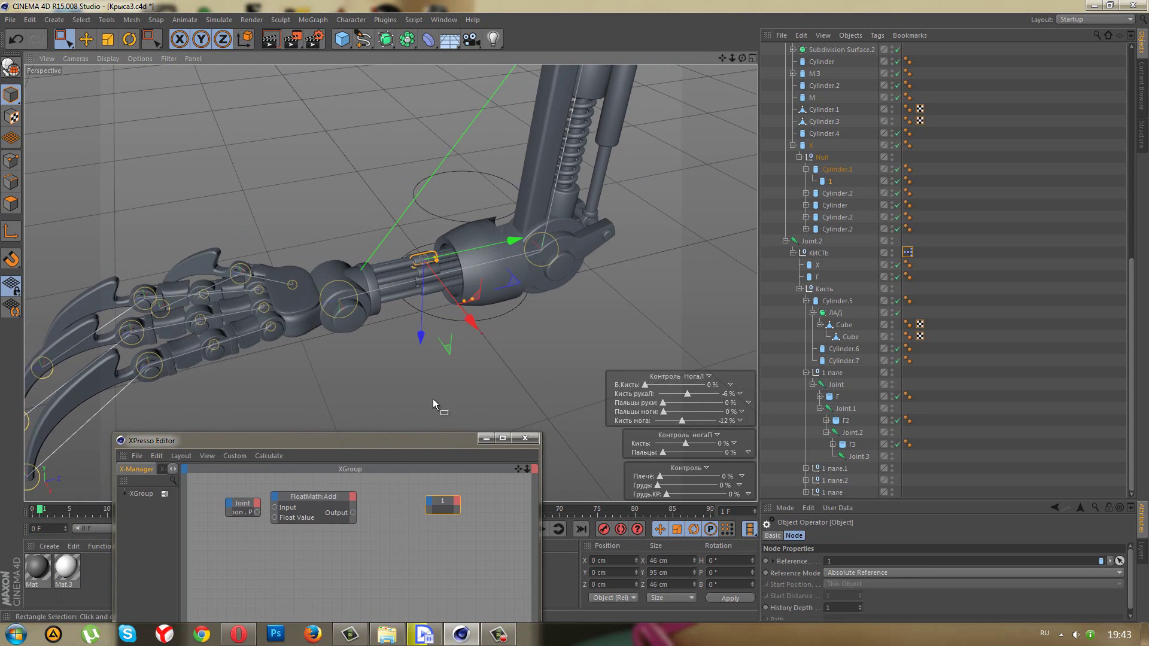
- Replace node 1's accidental Rotation input with a Coordinates > Position input port
left_click(429, 500)
mouse_move(453, 530)
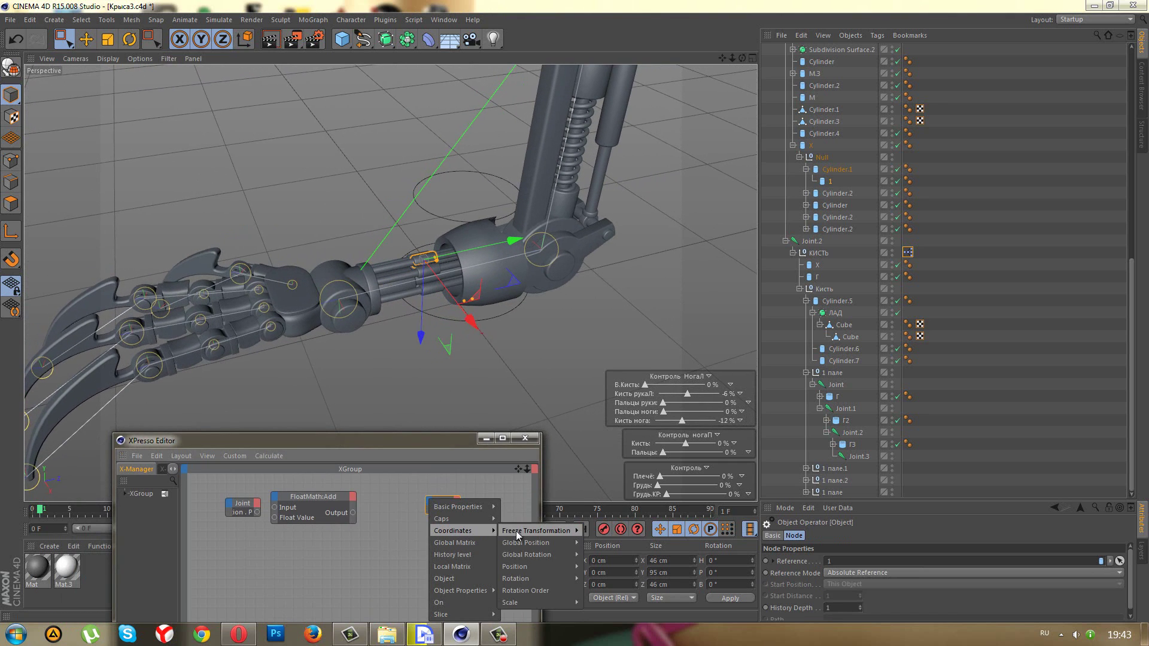
left_click(583, 576)
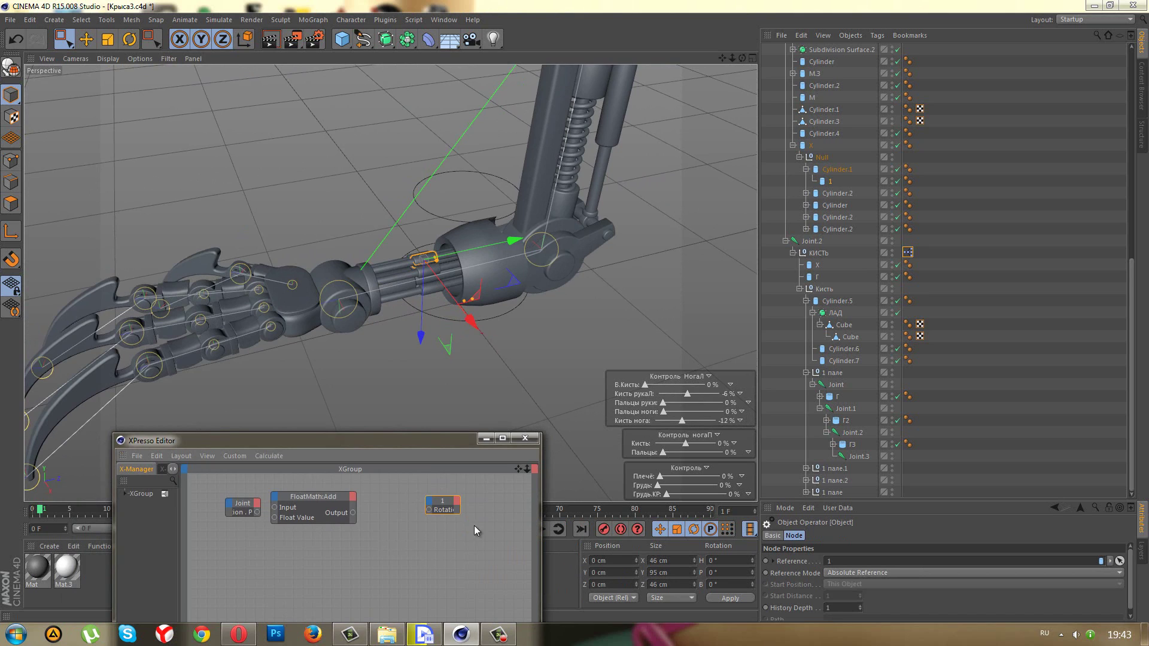
right_click(430, 510)
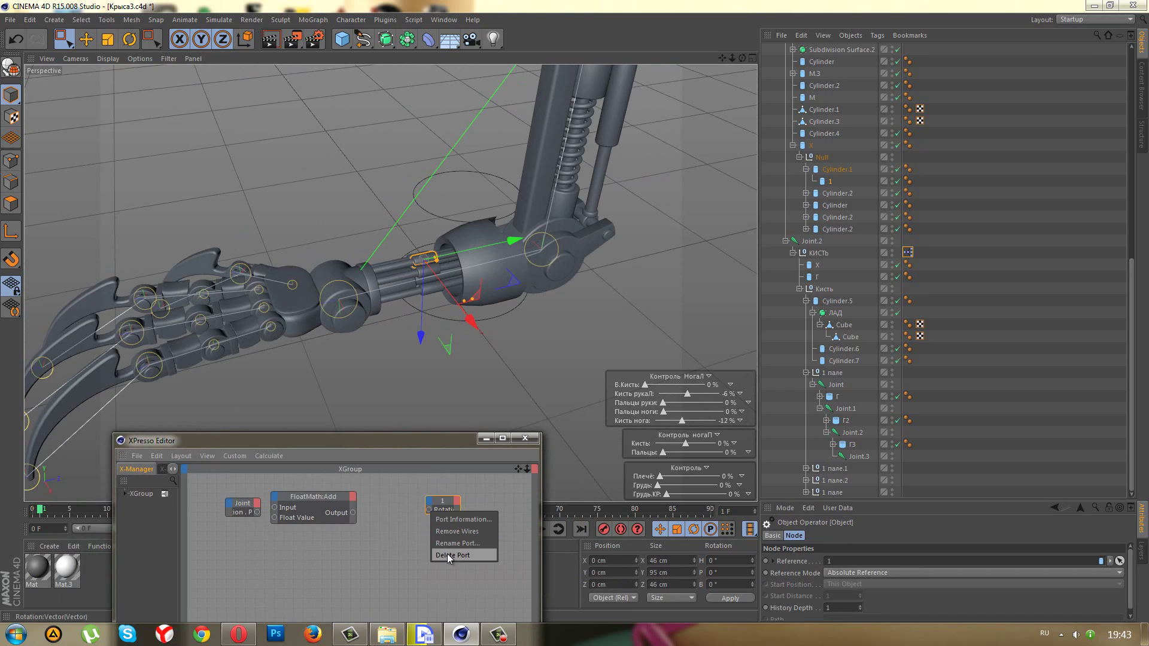
left_click(449, 555)
left_click(428, 500)
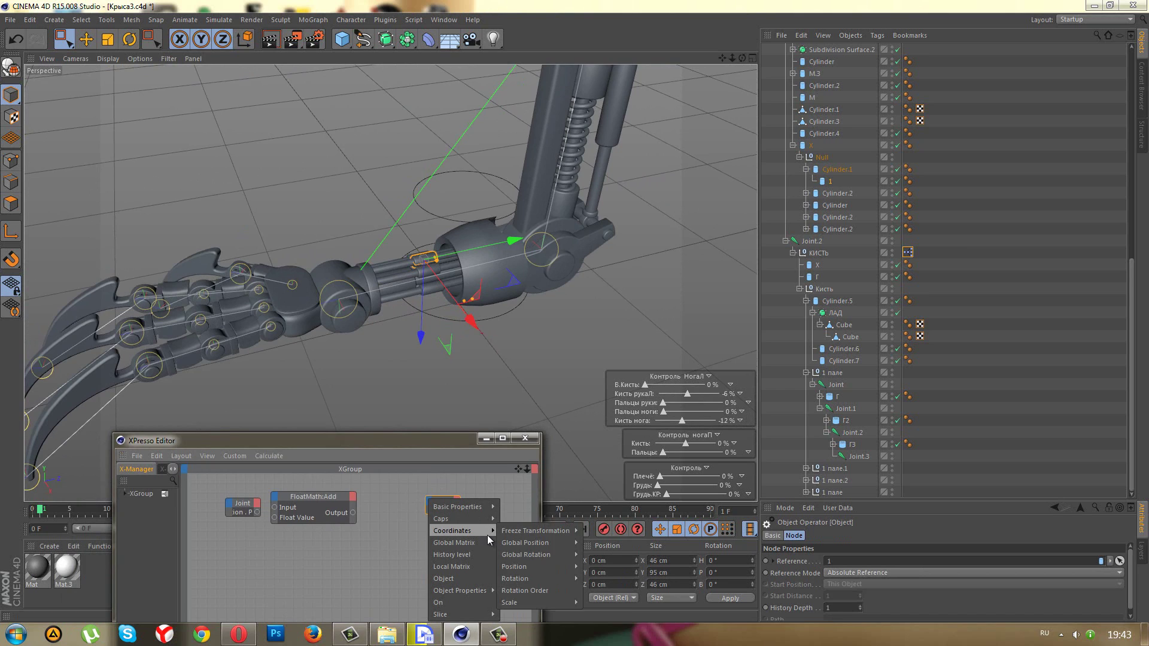
mouse_move(514, 566)
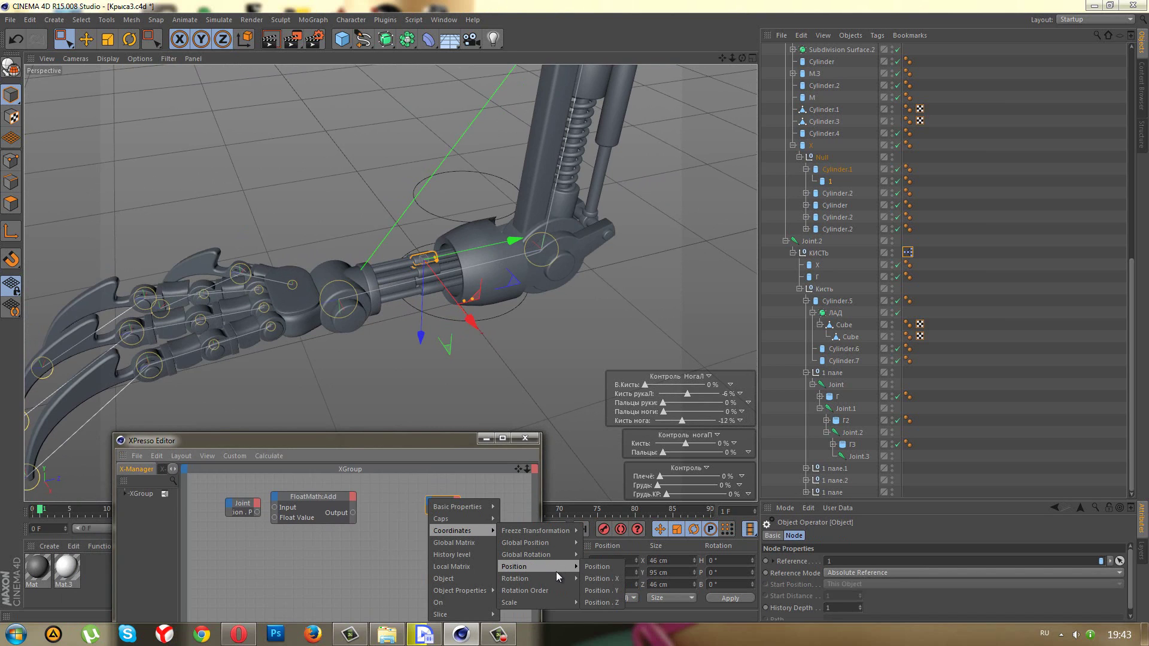
left_click(609, 603)
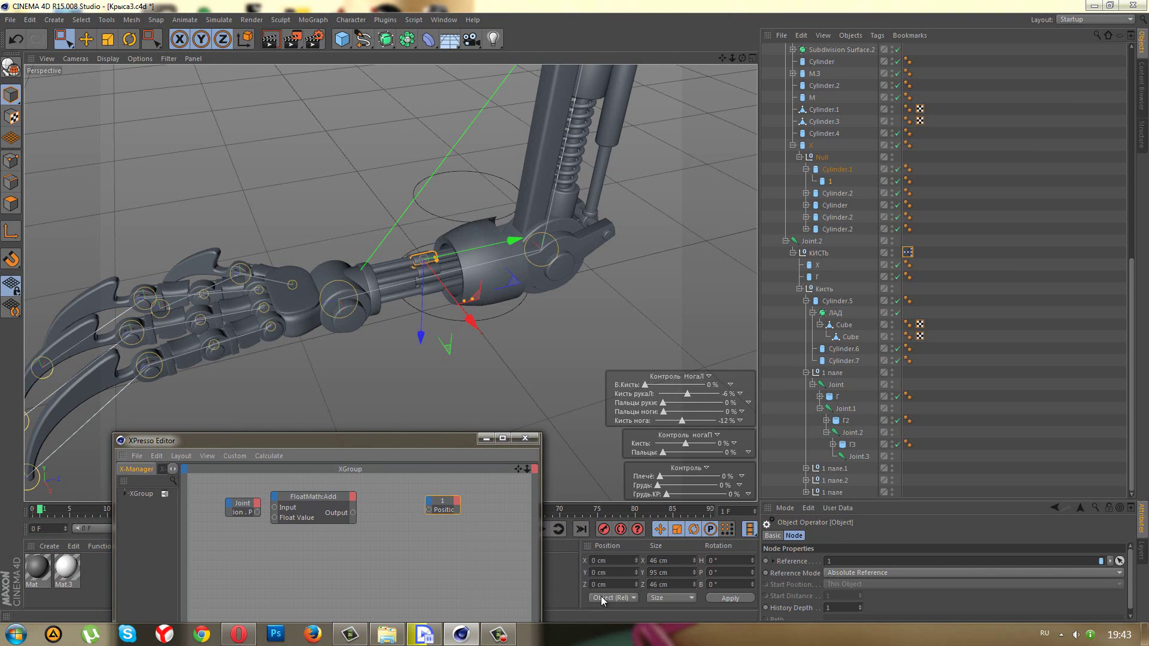
- Duplicate the FloatMath node, wire Joint rotation into it, and set the upper node to Subtract
left_click_drag(305, 495, 341, 540)
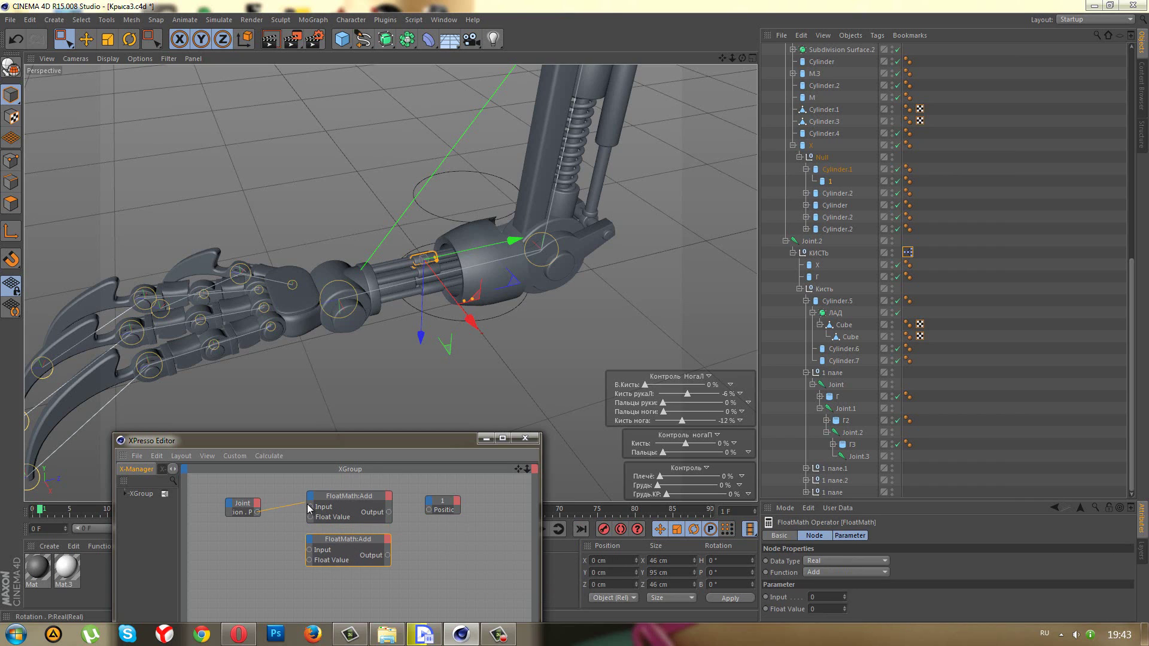
mouse_move(257, 512)
left_mouse_down()
mouse_move(310, 507)
mouse_move(309, 549)
left_mouse_up()
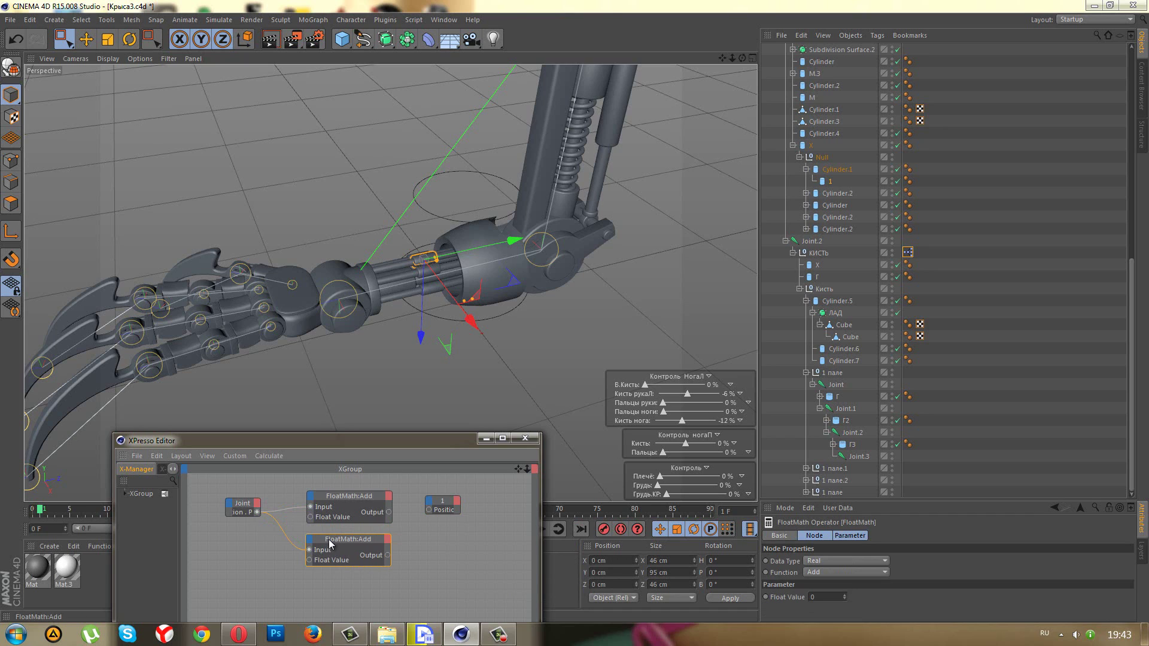
left_click(338, 499)
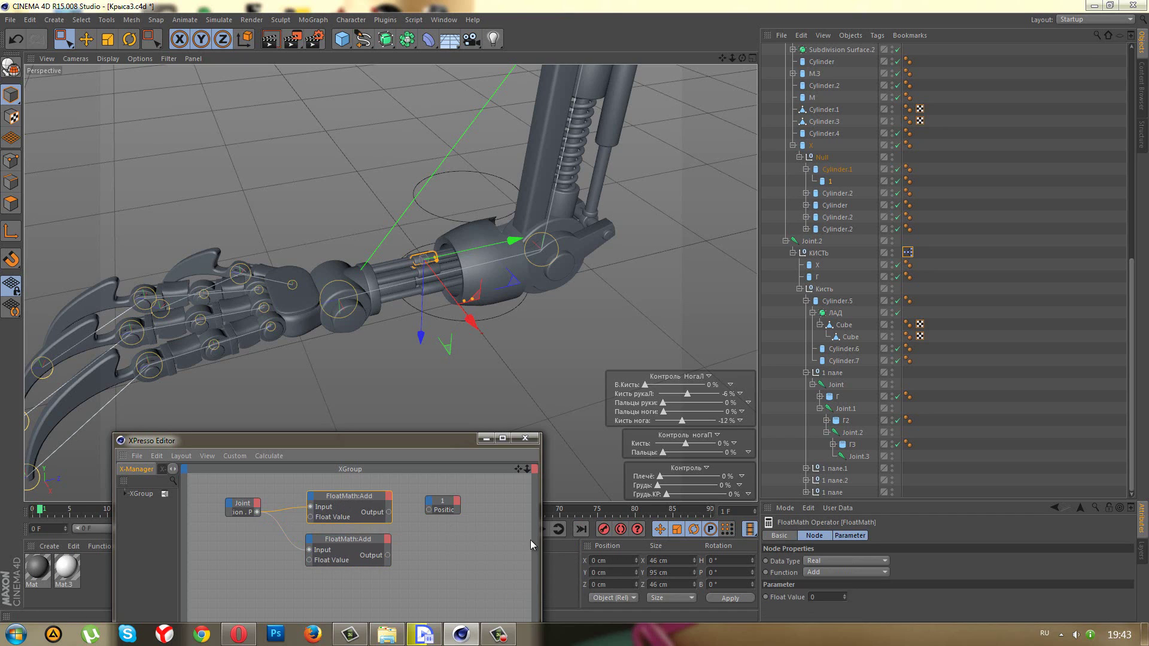
left_click(825, 572)
left_click(789, 550)
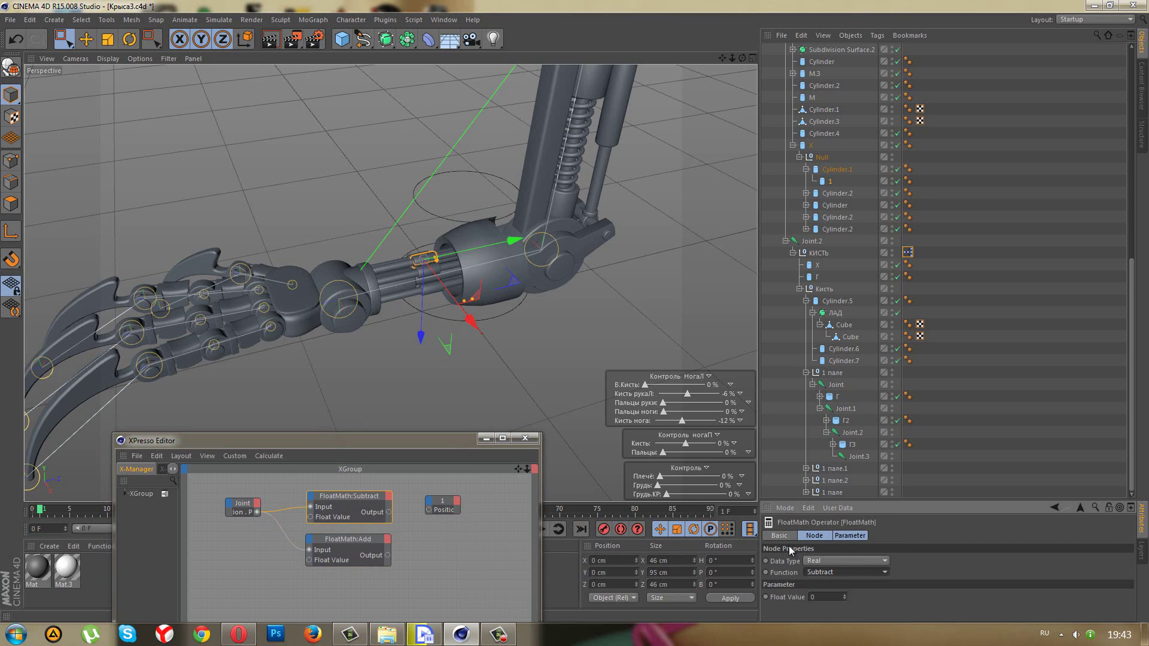
- Set the lower node to Multiply, feed it into Subtract's Float Value, and Subtract into node 1's Position
left_click(368, 544)
left_click(823, 572)
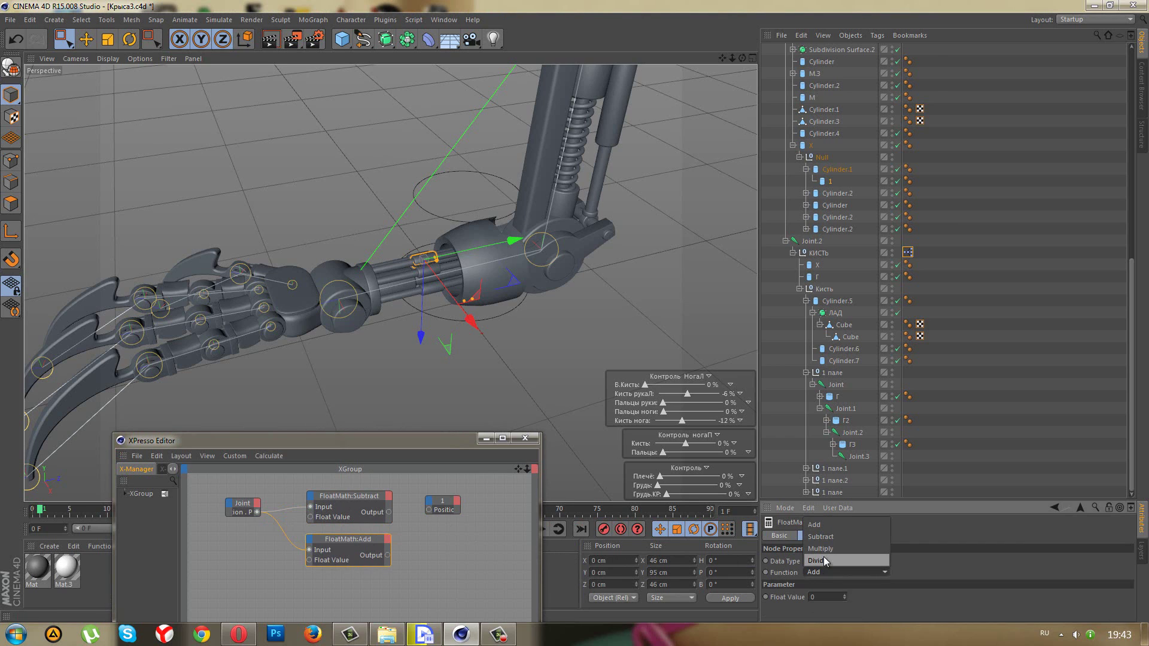
left_click(831, 548)
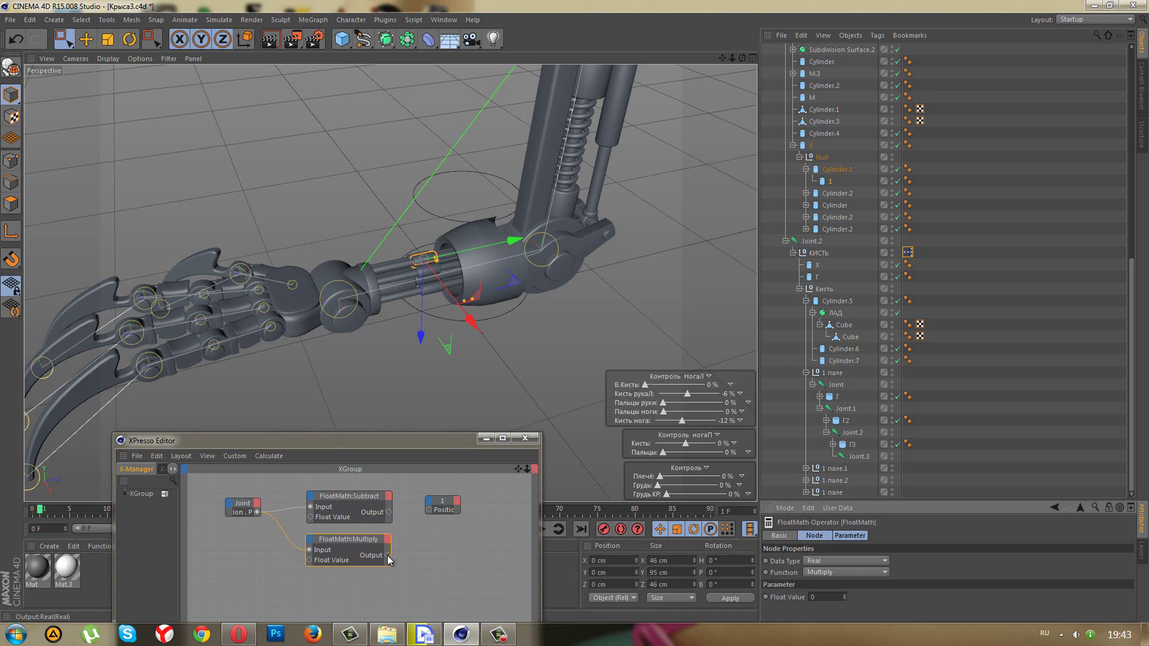
left_click_drag(388, 555, 311, 517)
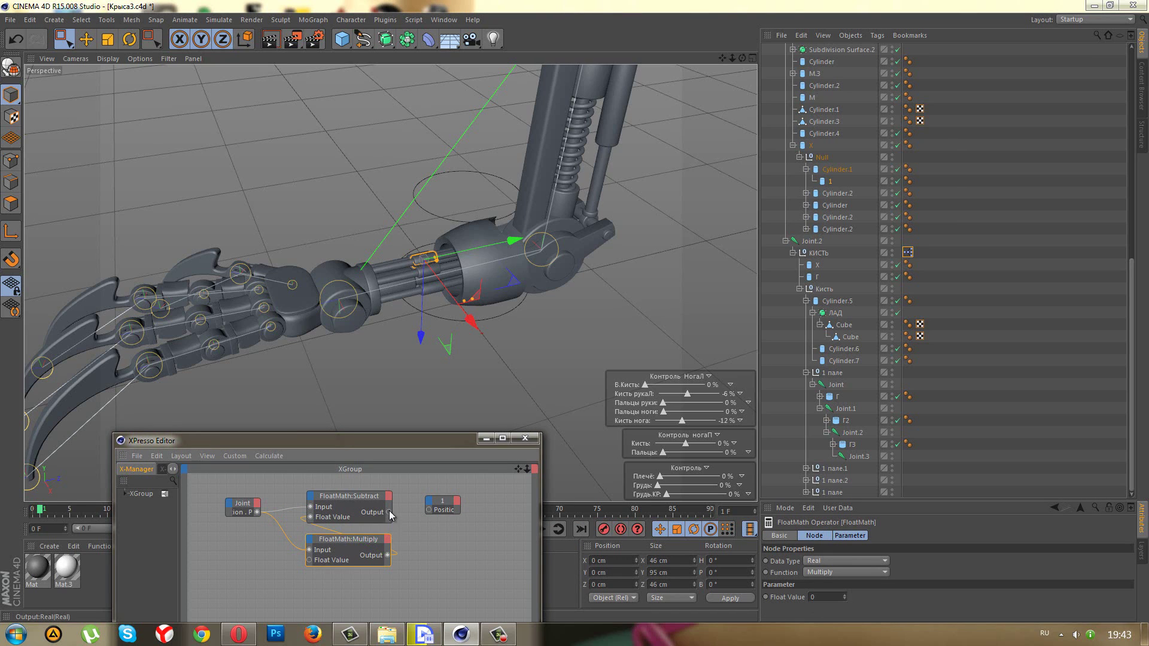
left_click_drag(432, 508, 428, 509)
left_click_drag(462, 444, 448, 463)
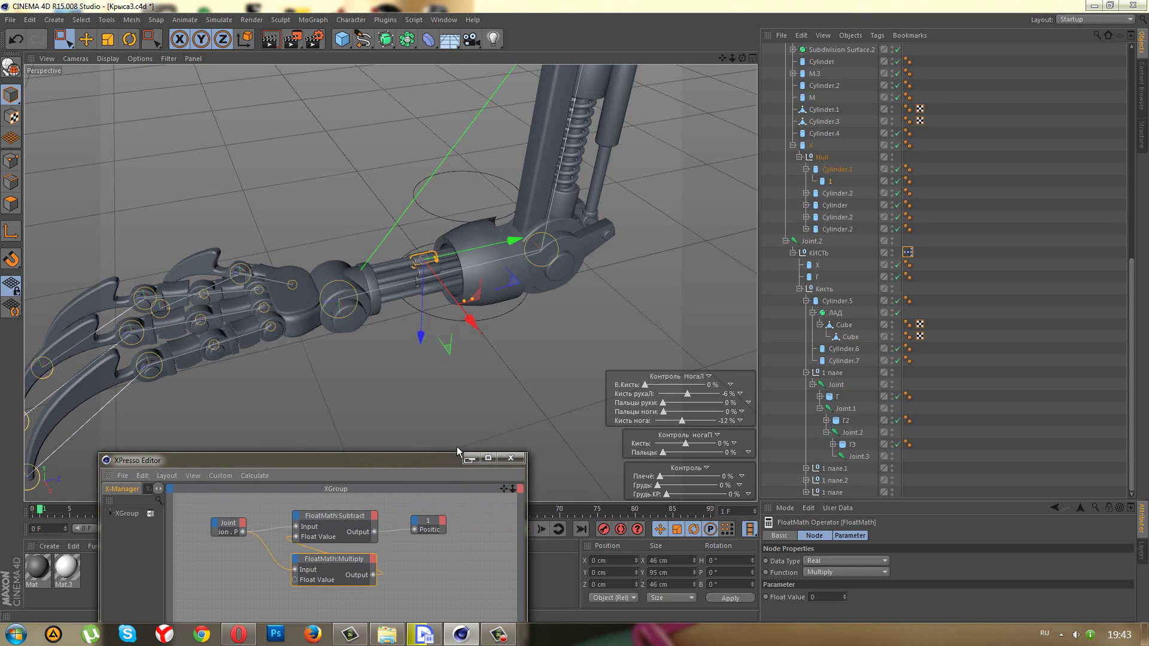
- Curl the claw fingers to 100%, trial Multiply factors, and reset its Float Value to 0
left_click_drag(666, 405, 766, 399)
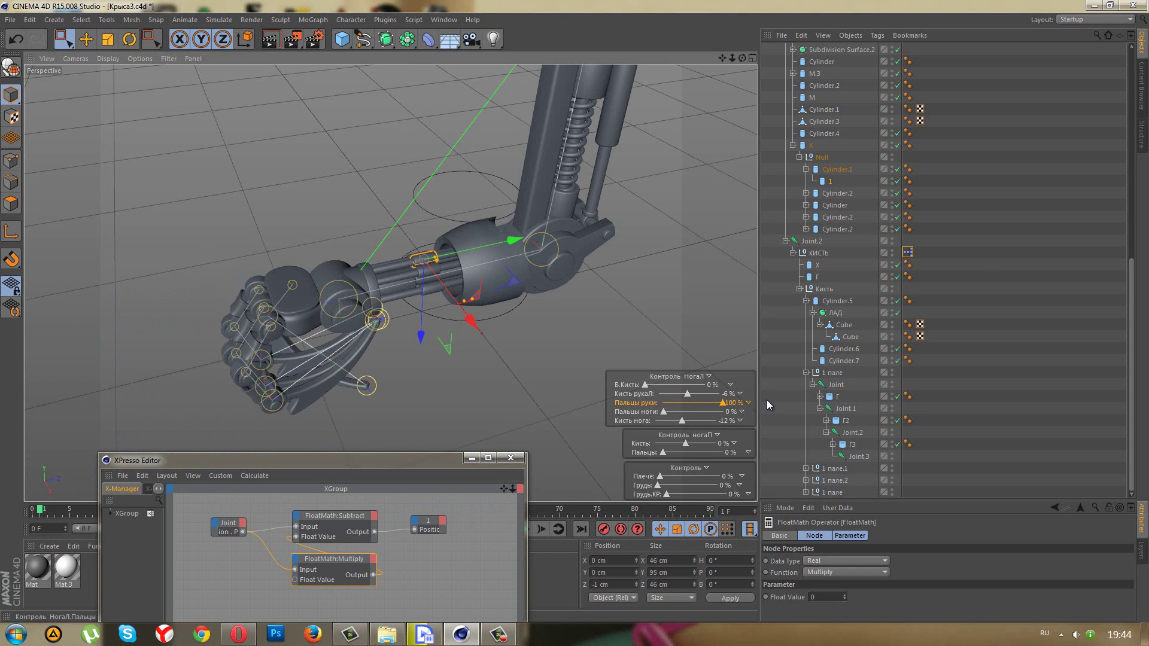
left_click_drag(342, 516, 333, 511)
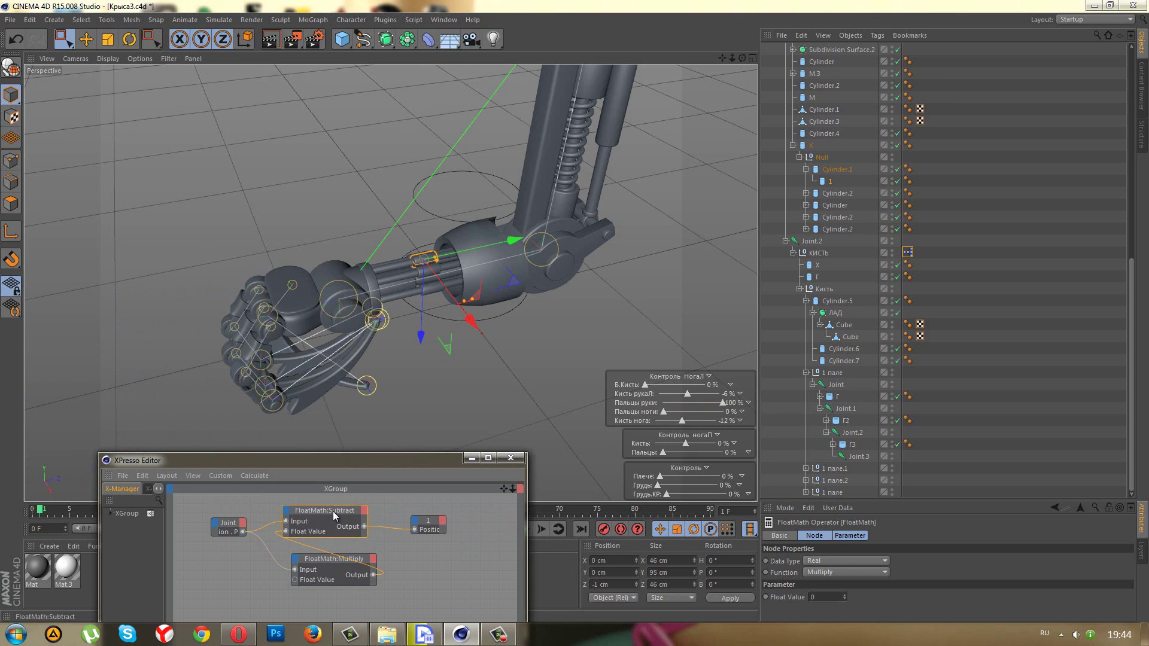
left_click(339, 558)
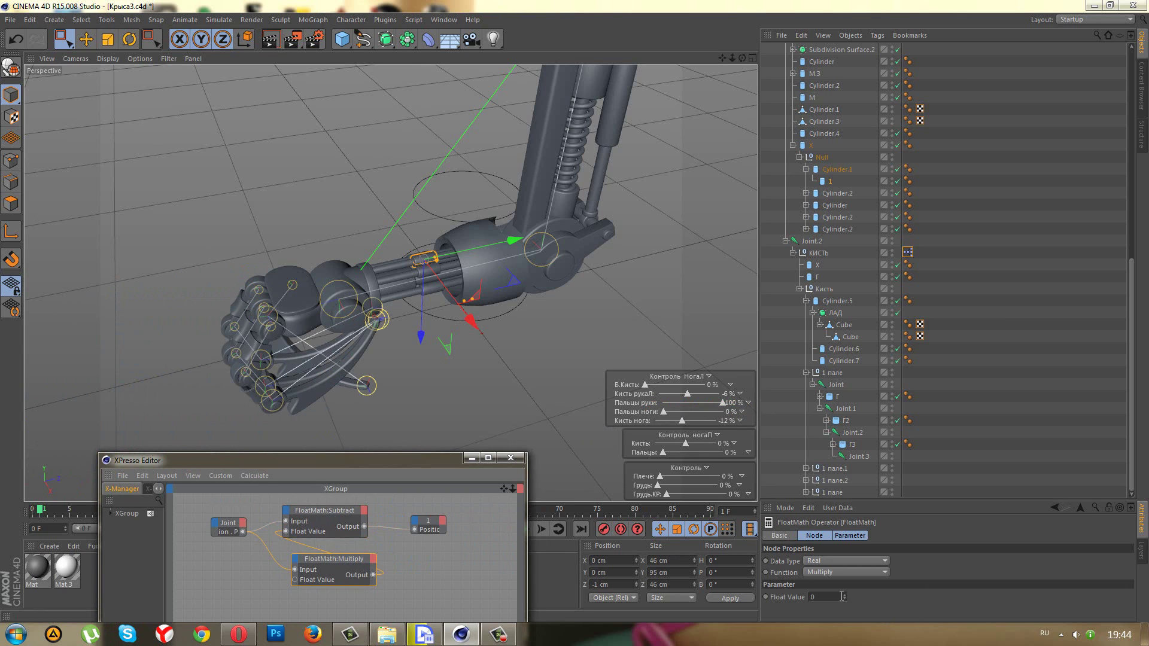
left_click_drag(844, 596, 849, 545)
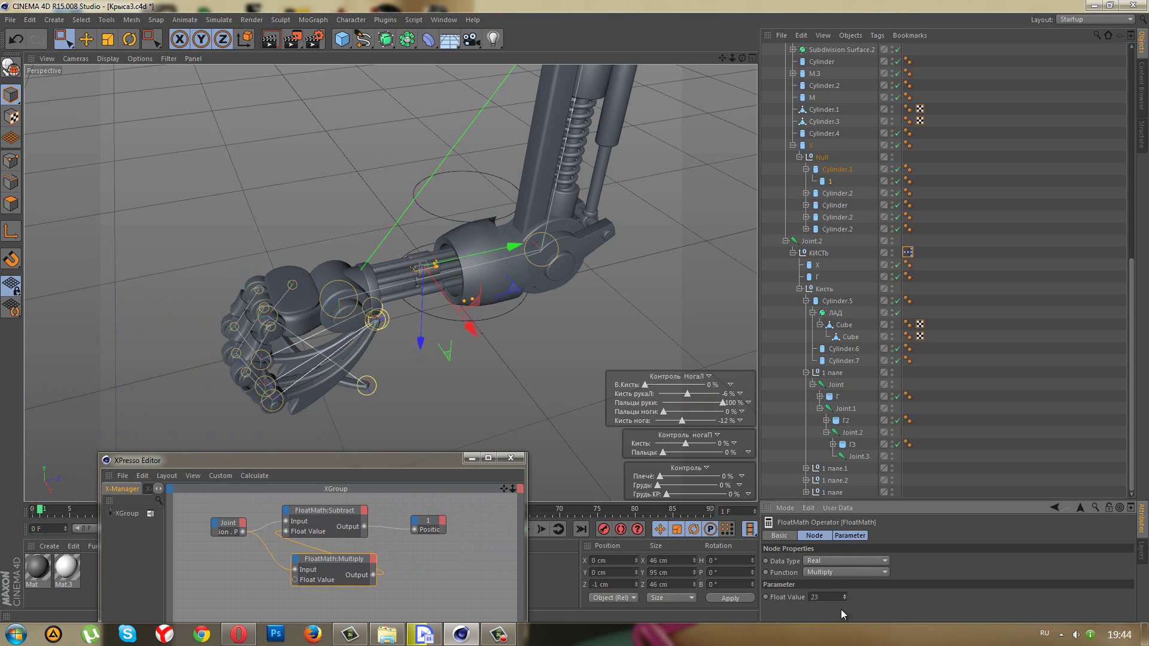
left_click_drag(849, 546, 842, 602)
right_click(844, 596)
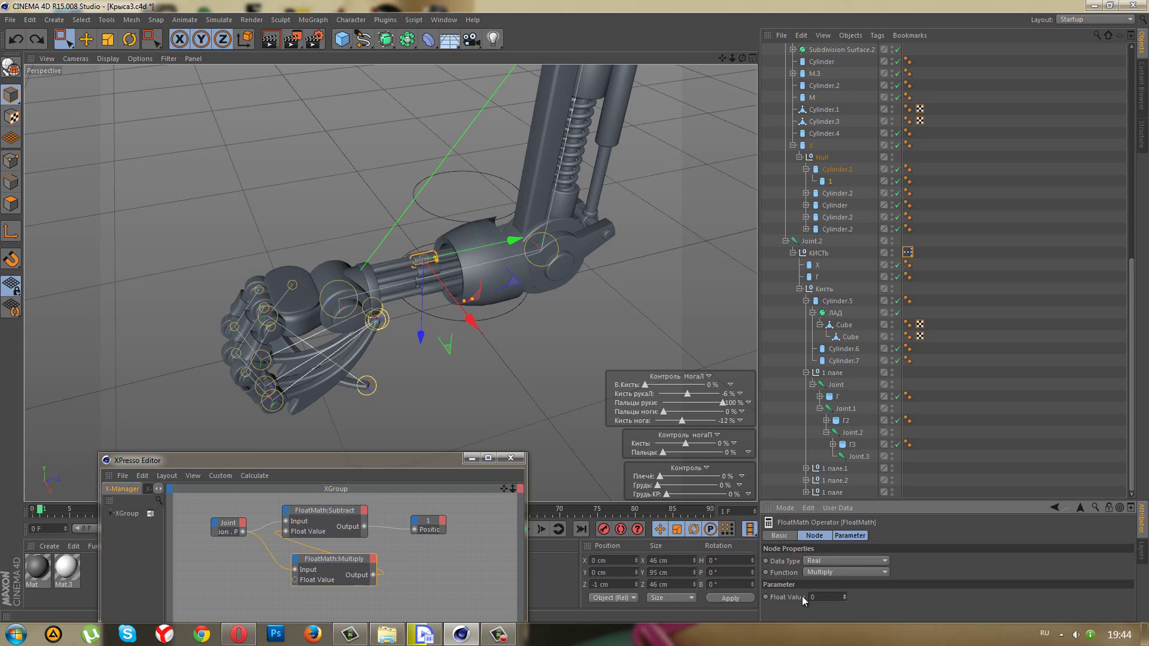
left_click(445, 532)
left_click(415, 520)
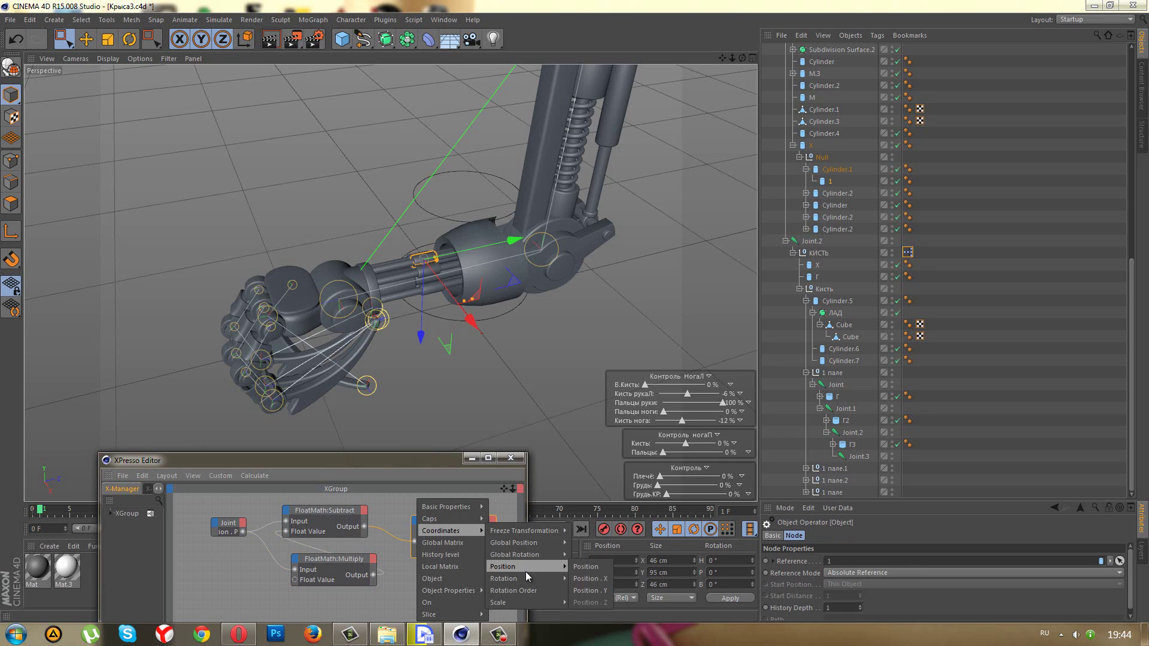
mouse_move(504, 566)
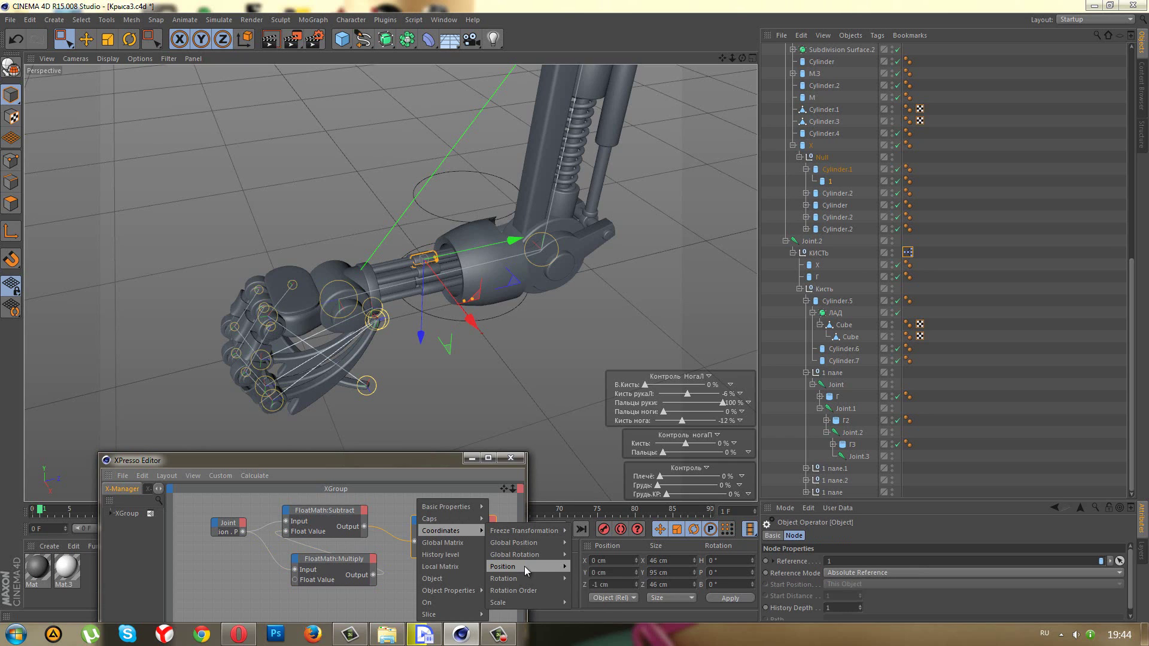
- Drive node 1's Position.Y from Subtract, set Multiply to -117, and test the finger curl
left_click(588, 590)
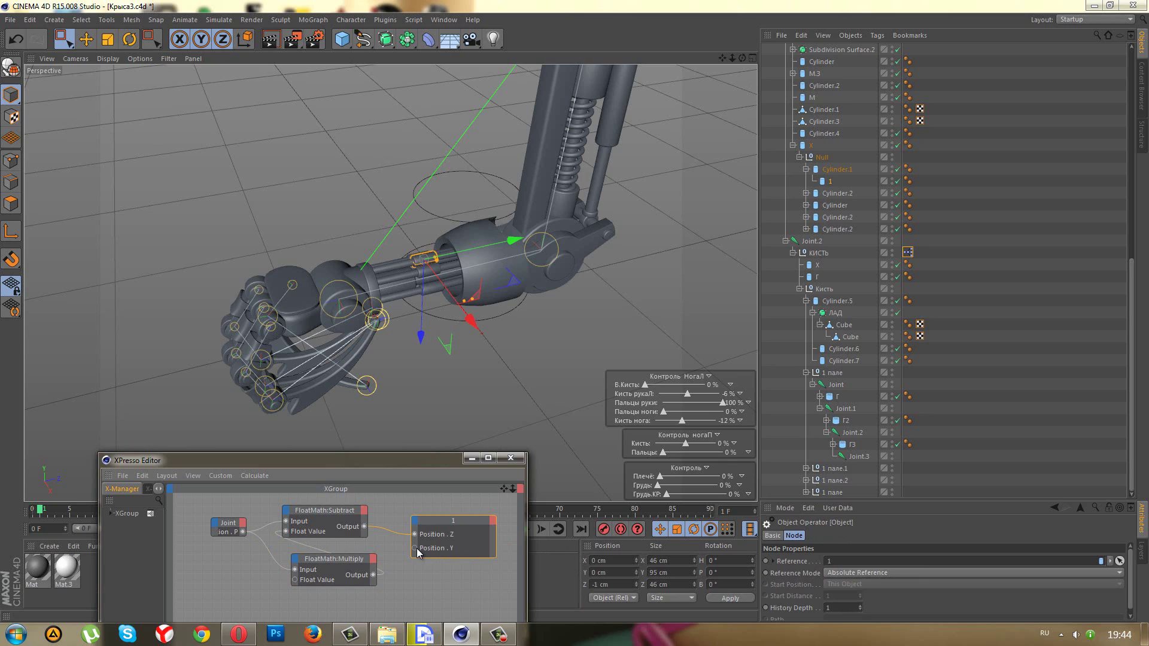
mouse_move(415, 548)
left_mouse_down()
mouse_move(365, 526)
mouse_move(404, 538)
left_mouse_up()
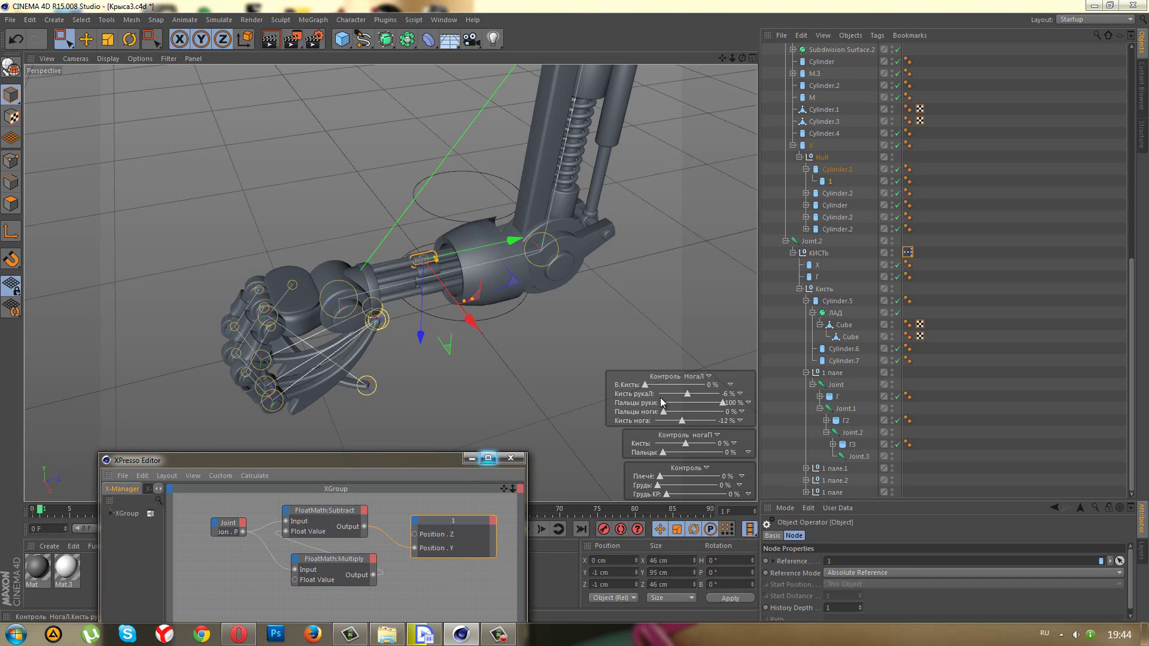
mouse_move(724, 405)
left_mouse_down()
mouse_move(658, 407)
mouse_move(723, 405)
left_mouse_up()
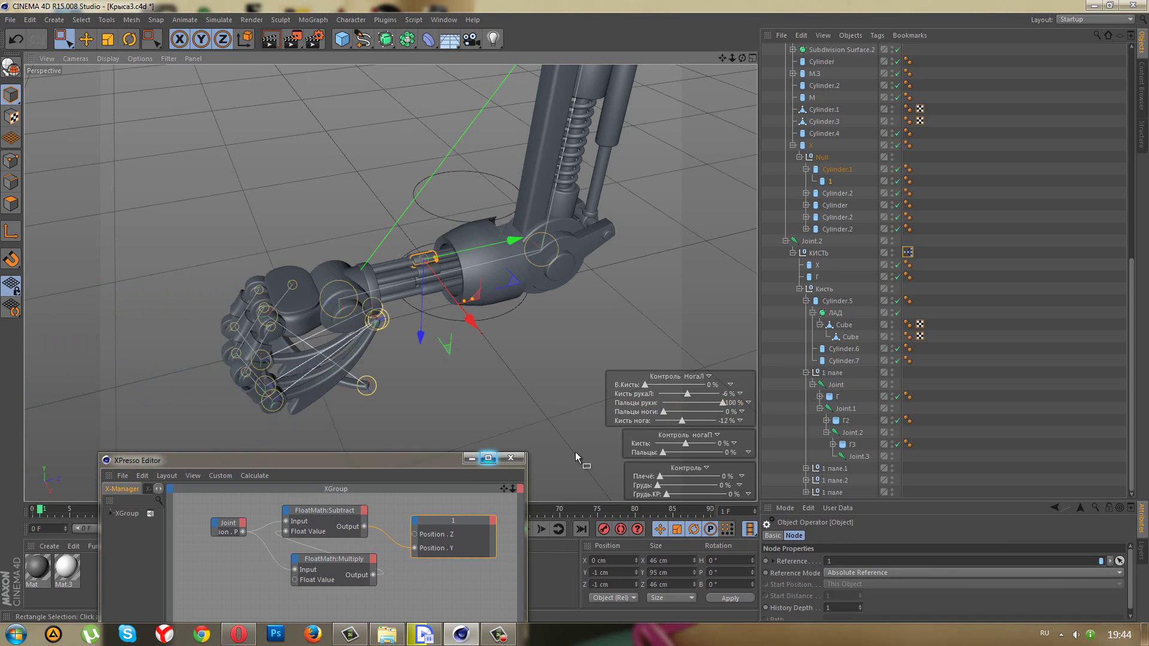
left_click(340, 560)
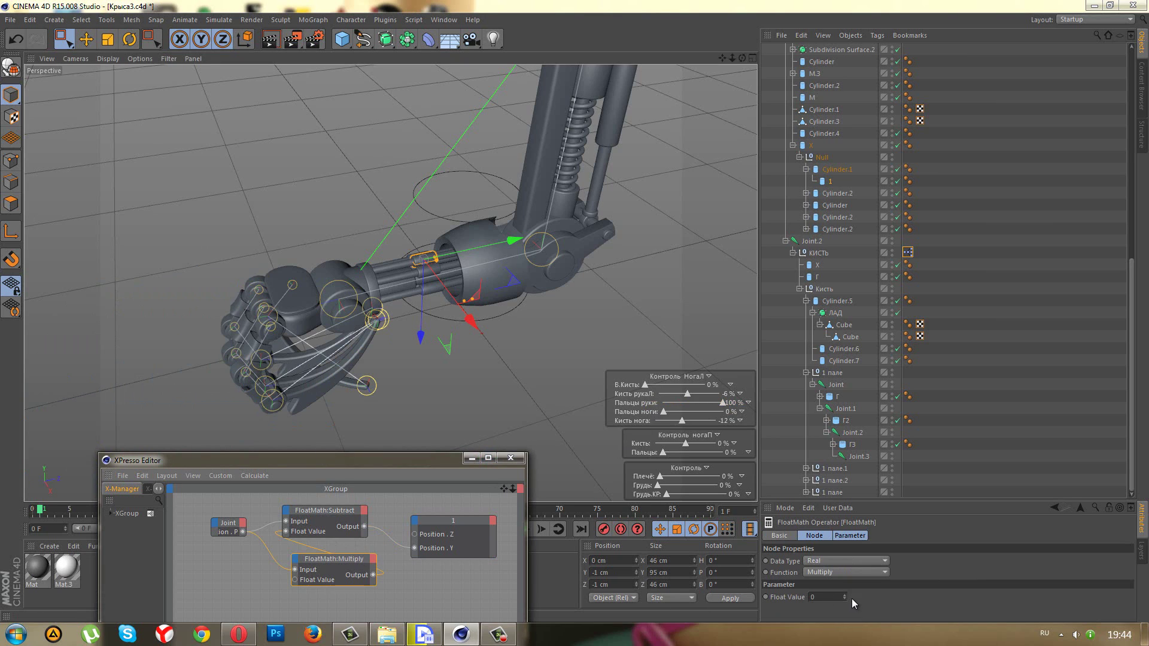
mouse_move(847, 596)
left_mouse_down()
mouse_move(838, 613)
mouse_move(844, 595)
left_mouse_up()
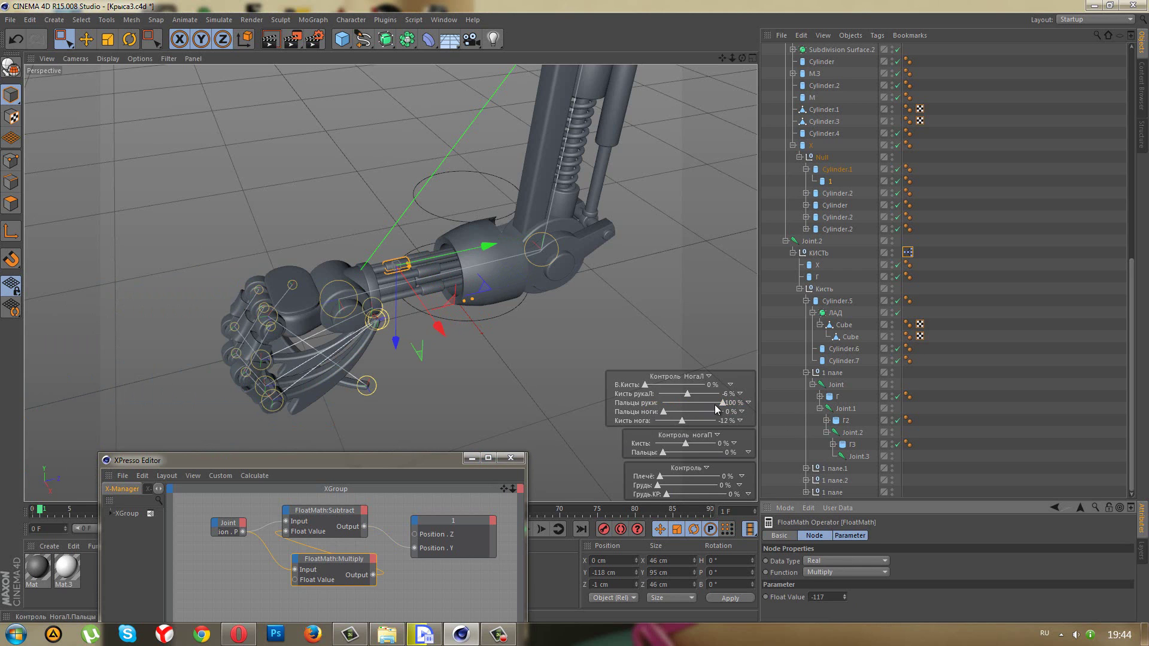
mouse_move(715, 406)
left_mouse_down()
mouse_move(734, 399)
mouse_move(678, 409)
mouse_move(750, 406)
left_mouse_up()
mouse_move(703, 410)
left_mouse_down()
mouse_move(638, 418)
mouse_move(741, 408)
mouse_move(642, 435)
left_mouse_up()
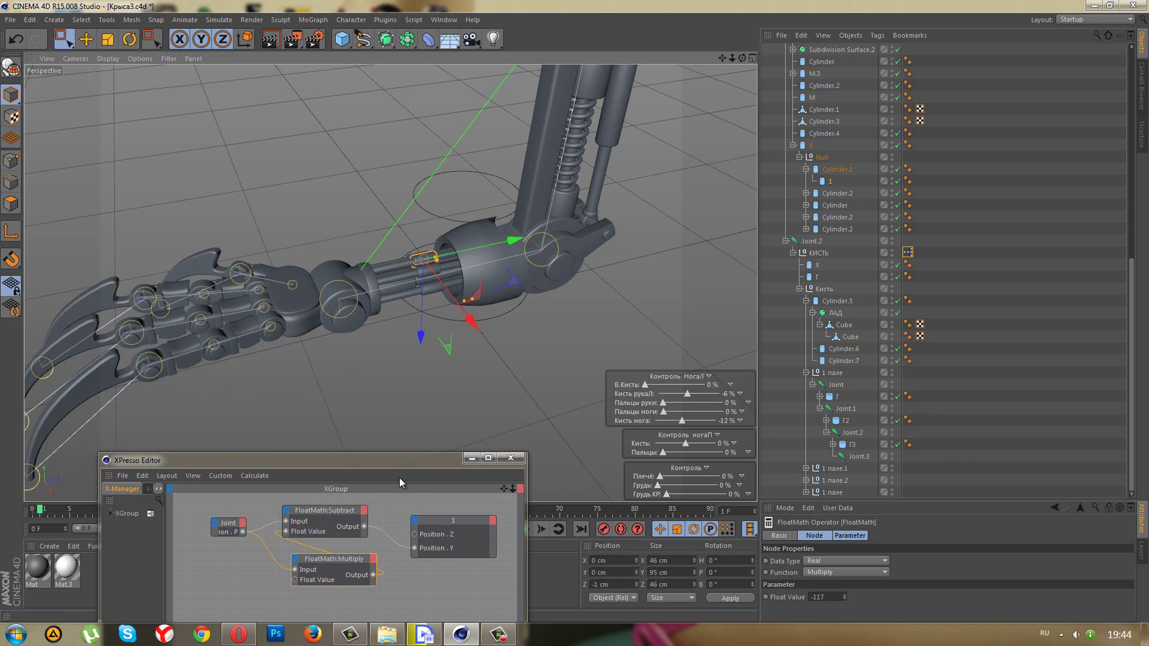
- Tune the Multiply factor to -125 while testing with the finger curl slider
left_click_drag(397, 469, 388, 436)
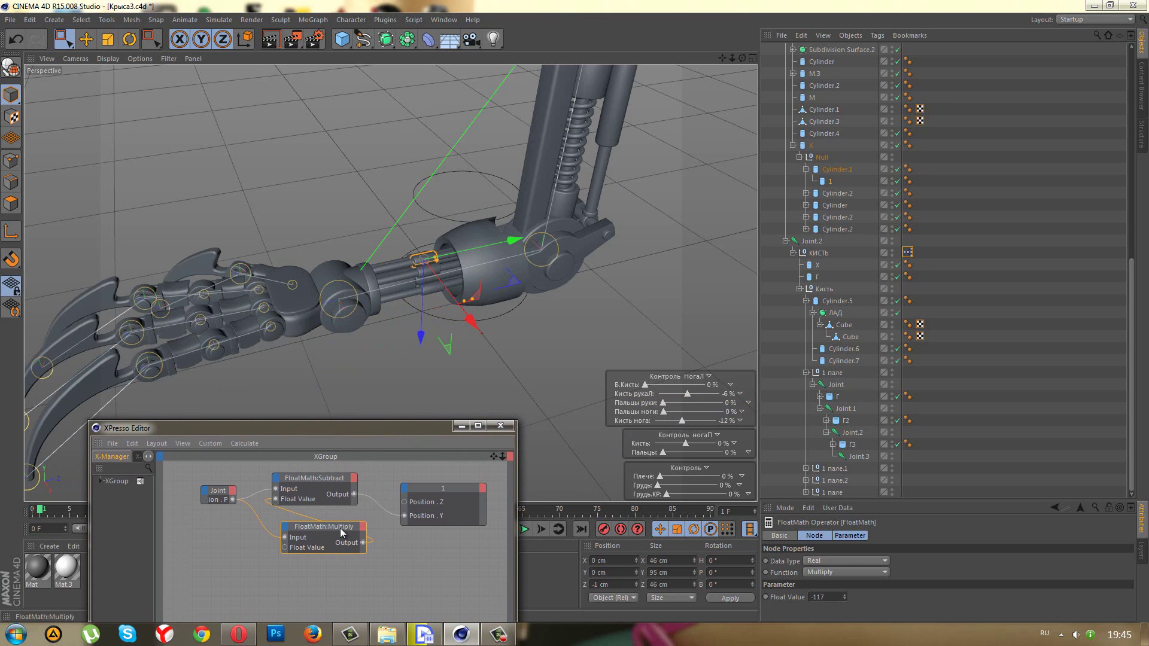
left_click_drag(663, 403, 770, 418)
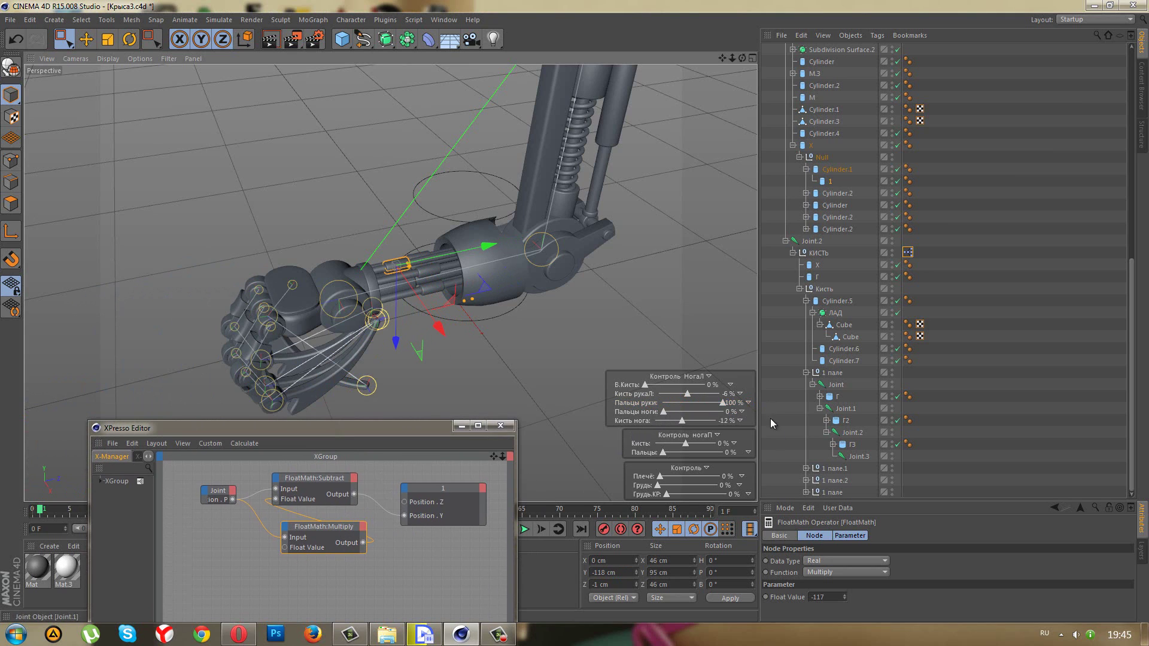
double_click(844, 594)
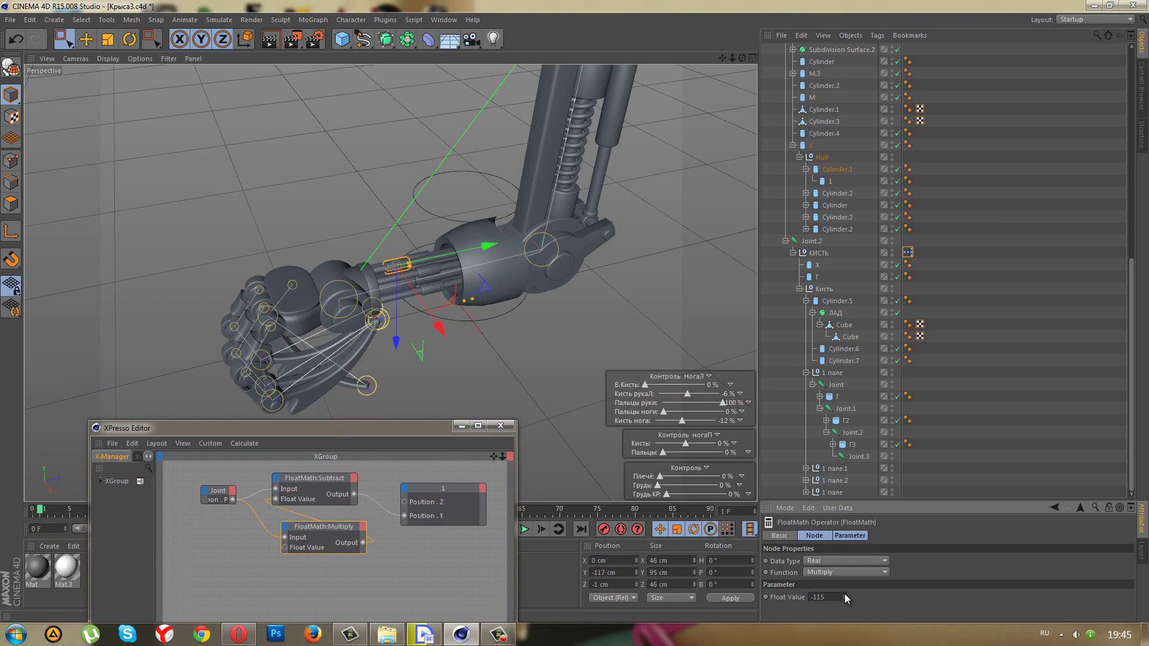
left_click_drag(845, 603, 846, 605)
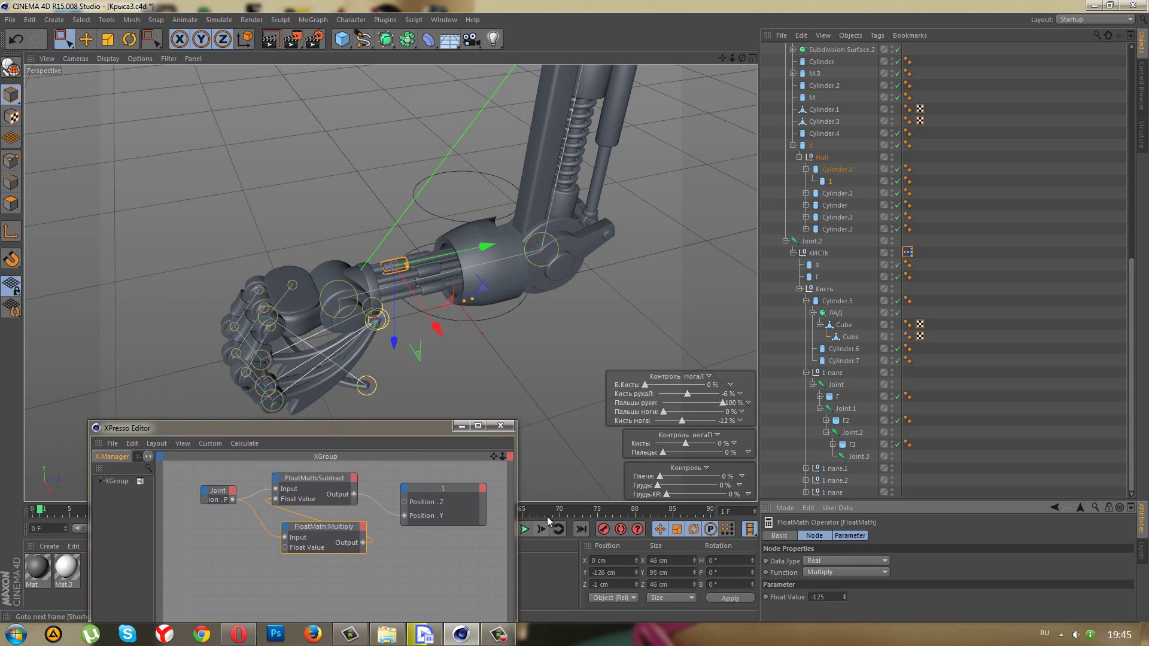
mouse_move(721, 403)
left_mouse_down()
mouse_move(637, 432)
mouse_move(698, 447)
mouse_move(594, 457)
left_mouse_up()
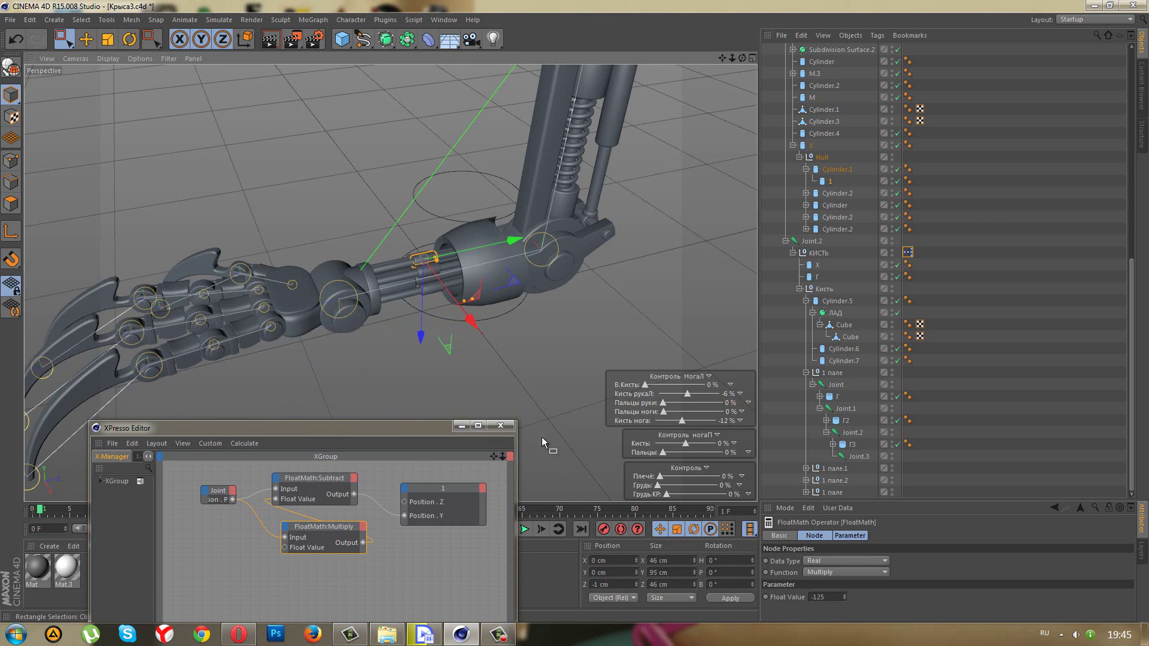
- Rearrange the Subtract and Multiply nodes in the XPresso graph
left_click_drag(332, 478, 342, 474)
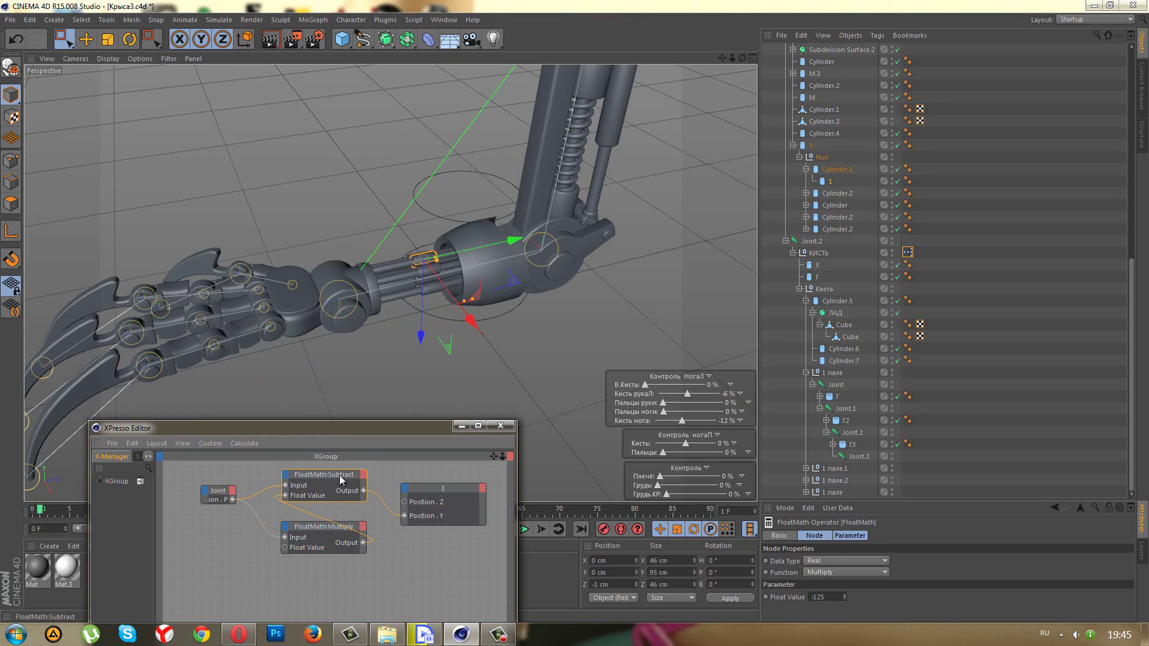
left_click_drag(322, 526, 320, 516)
left_click(321, 516)
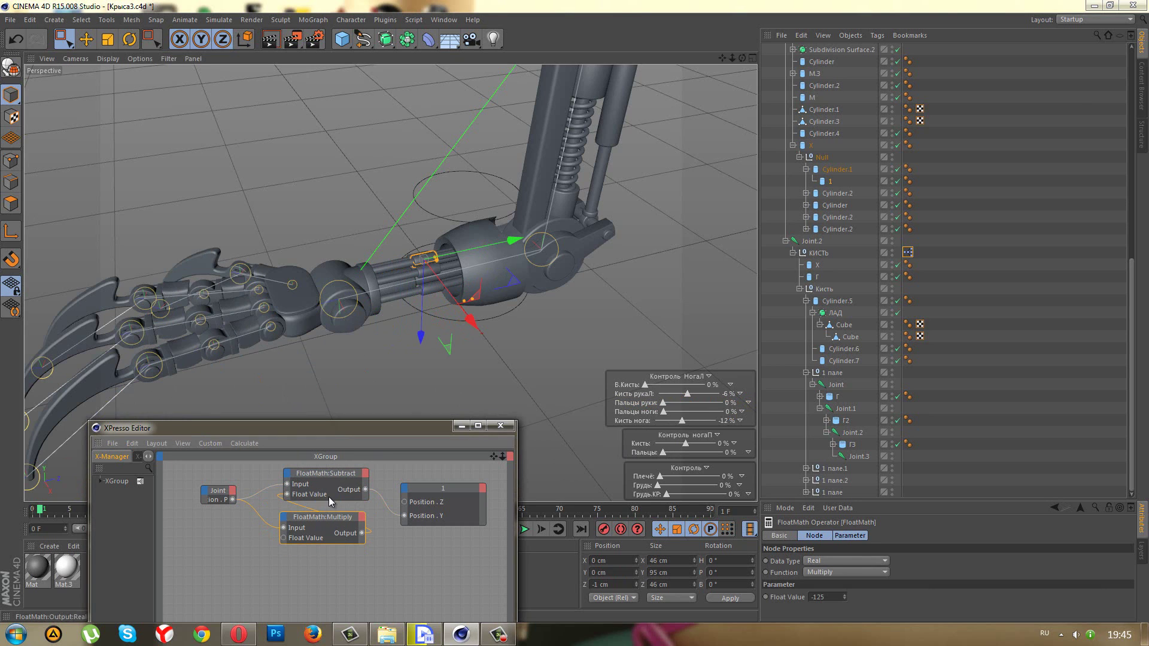
scroll(555, 368, "up", 2)
scroll(555, 368, "up", 2)
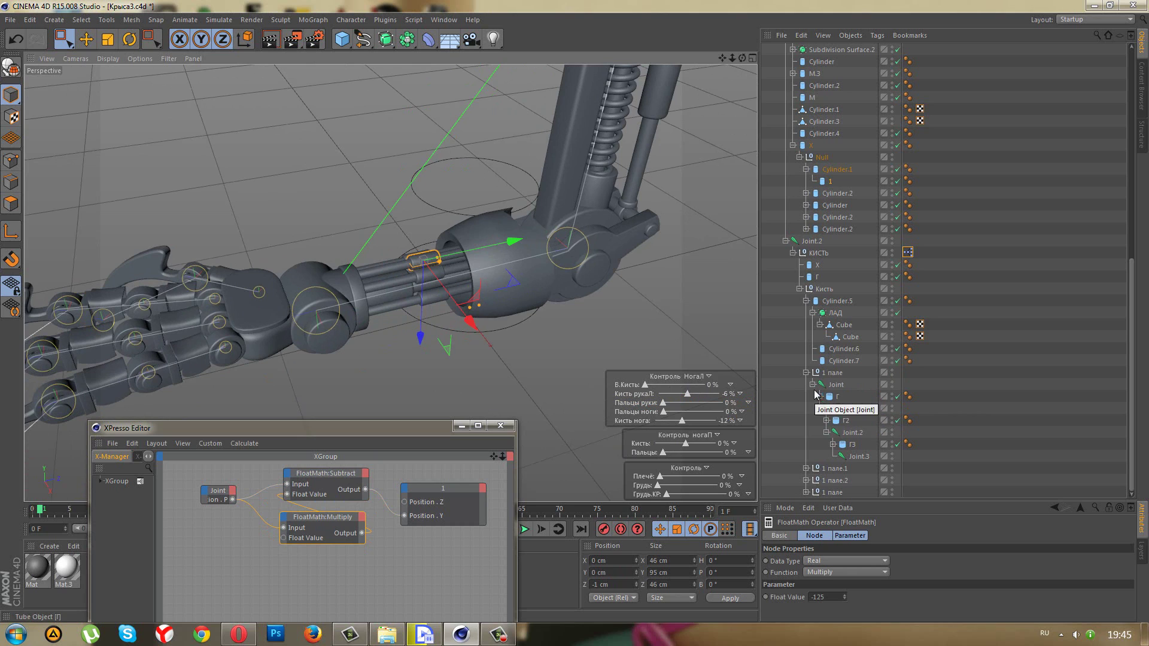
left_click(806, 373)
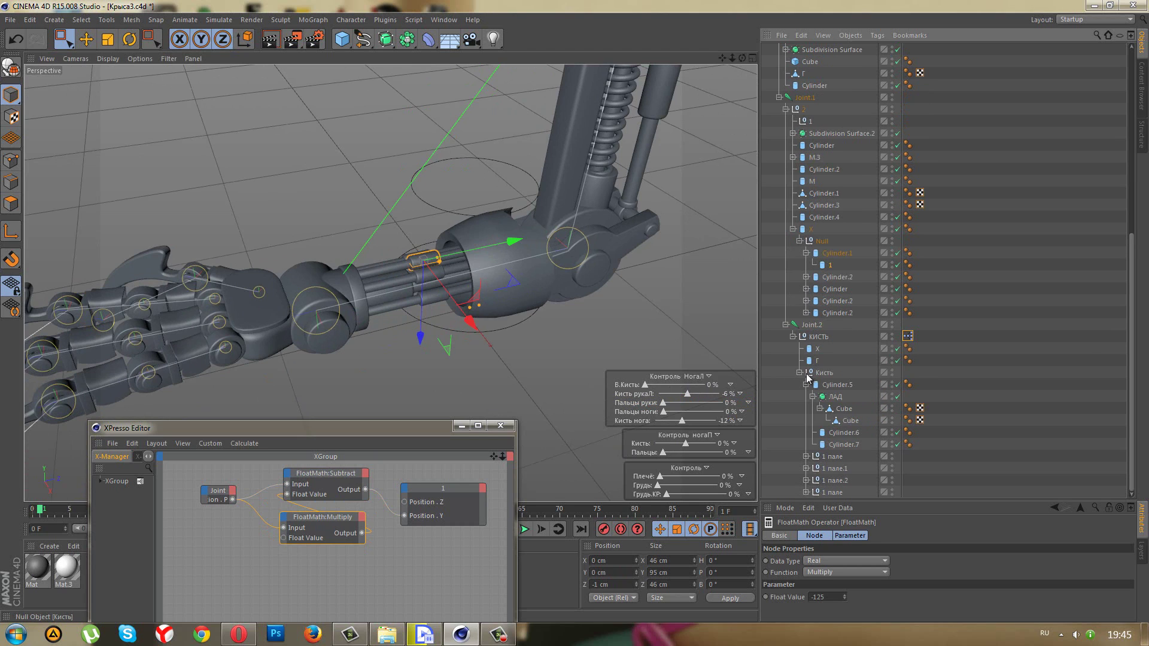
left_click(829, 470)
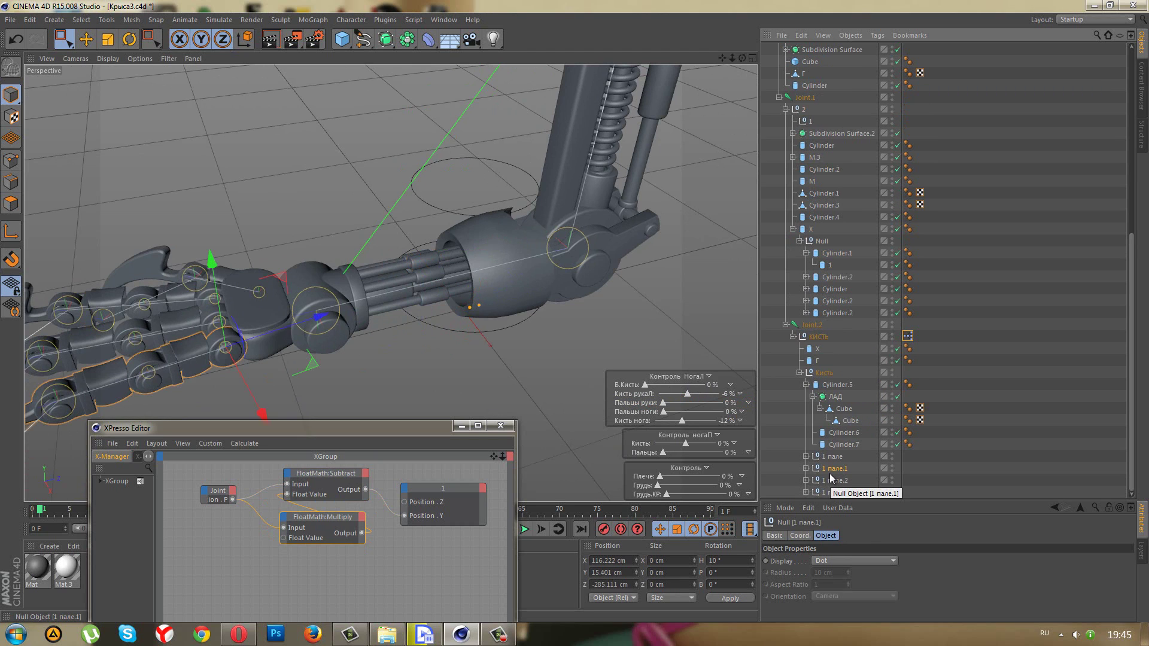
left_click(829, 281)
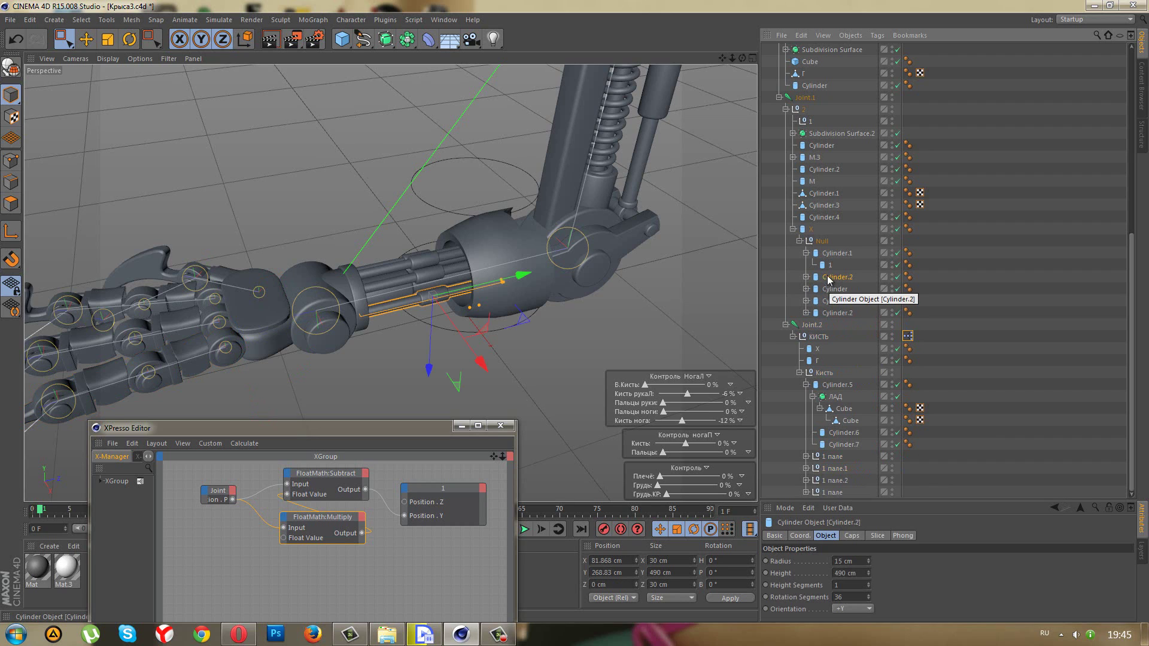
left_click(832, 289)
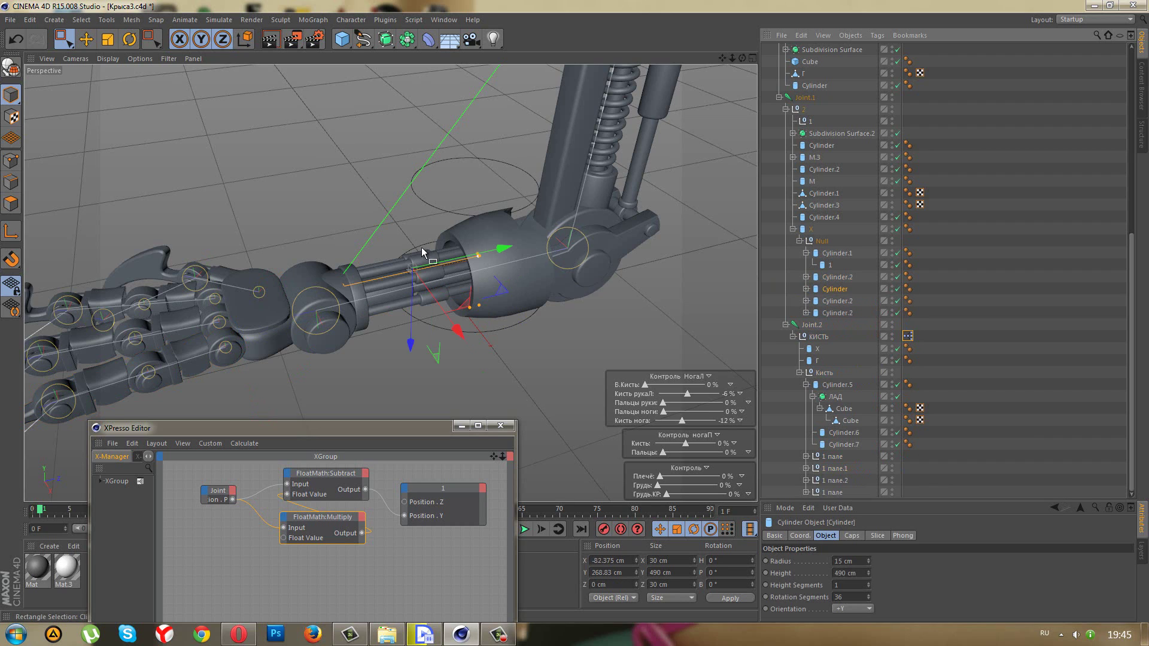
left_click_drag(423, 252, 516, 311, "alt")
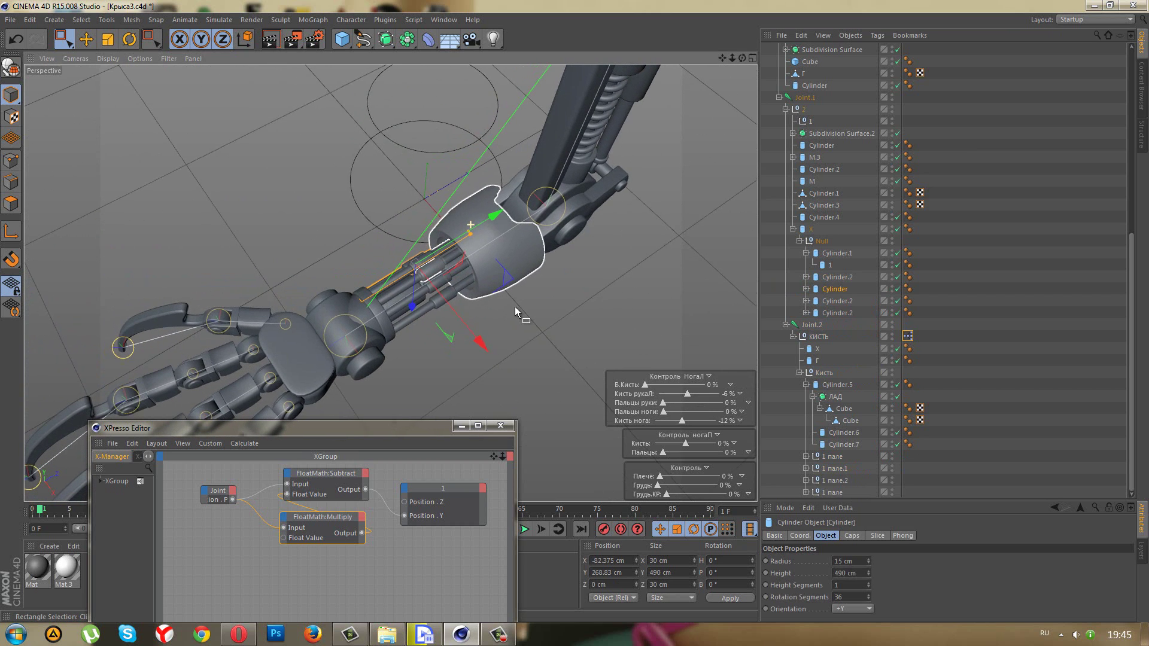
mouse_move(662, 403)
left_mouse_down()
mouse_move(694, 404)
mouse_move(641, 413)
left_mouse_up()
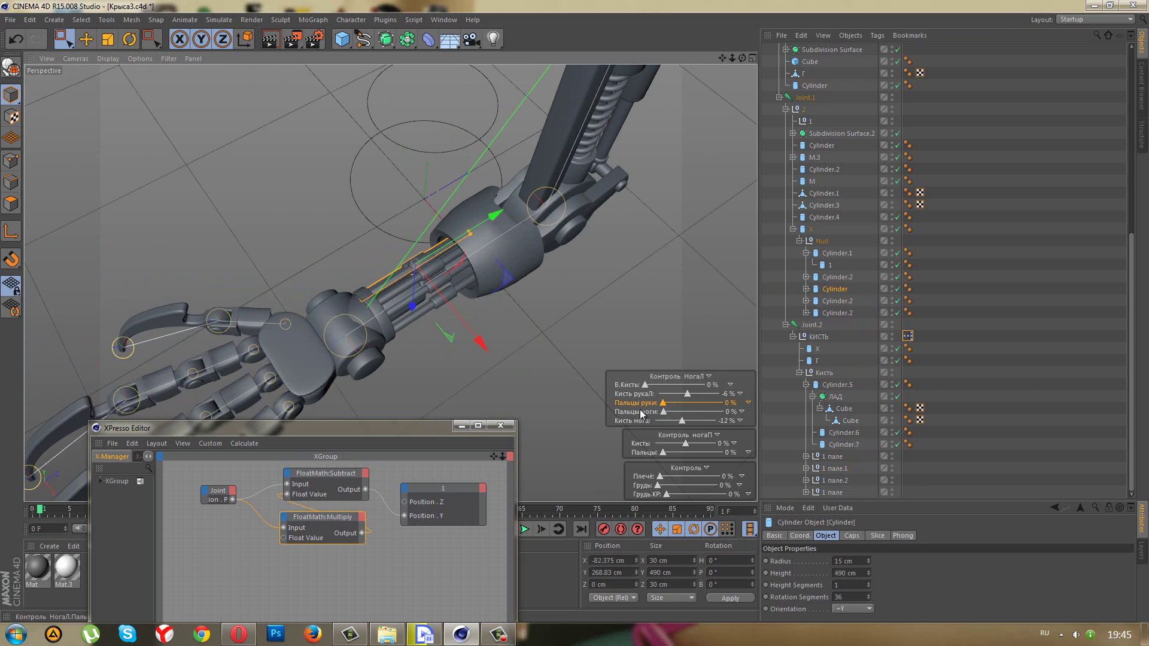
left_click(450, 281)
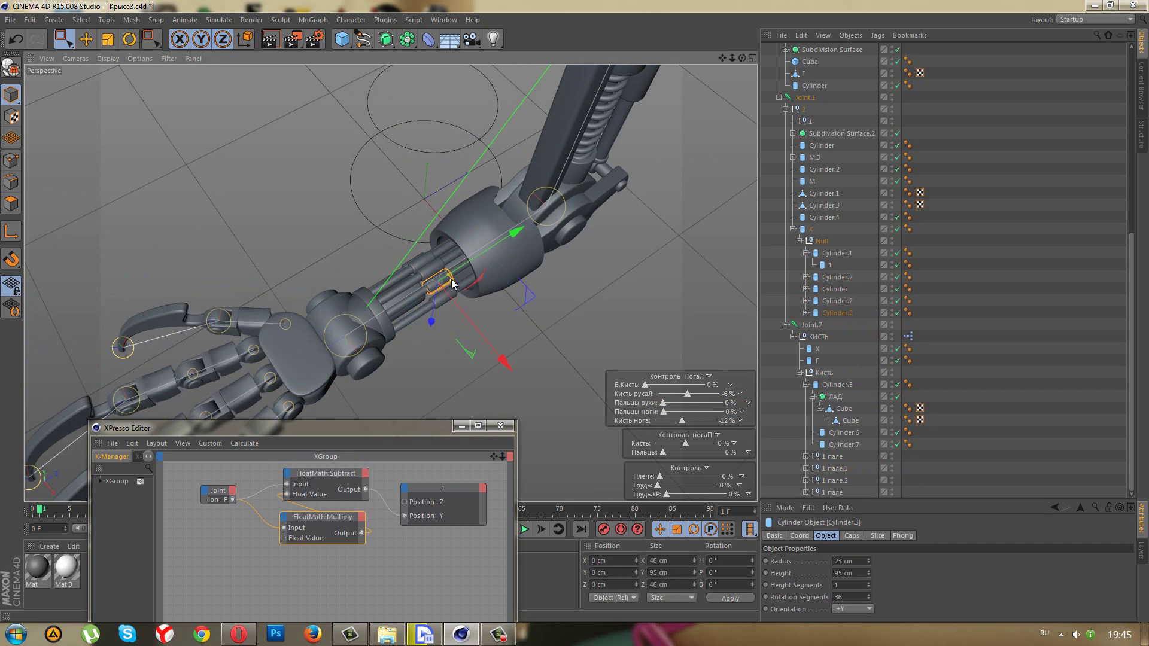
- Expand Cylinder.2 and rename its child rod Cylinder.3 to 2
left_click(806, 313)
double_click(842, 326)
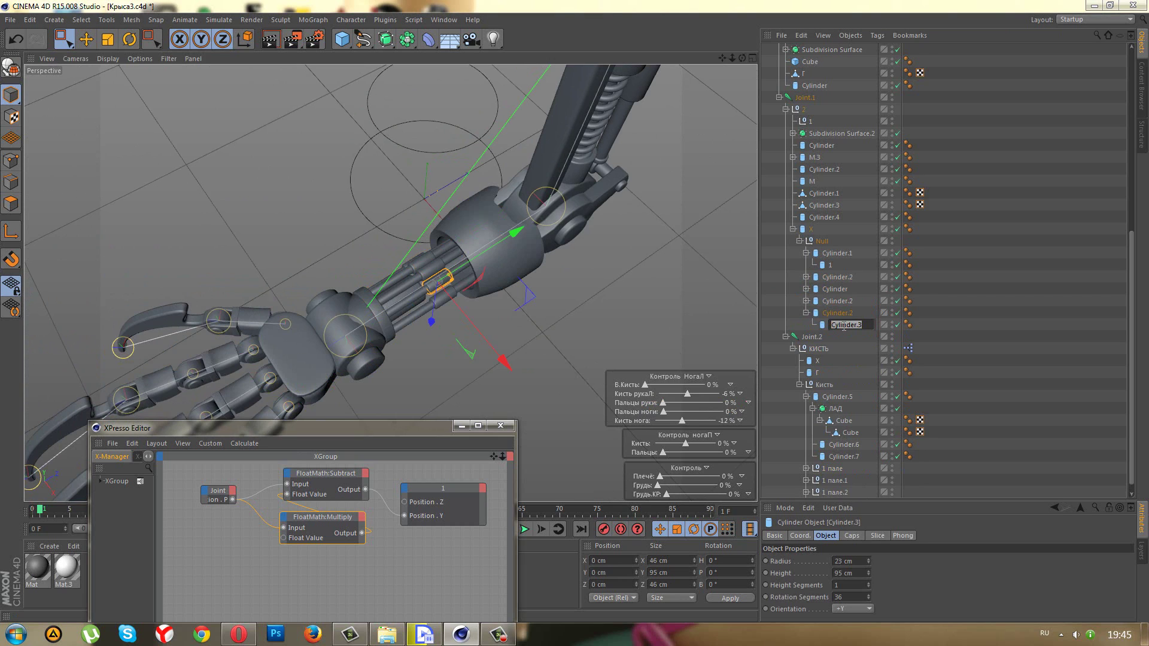
type("2")
key("Return")
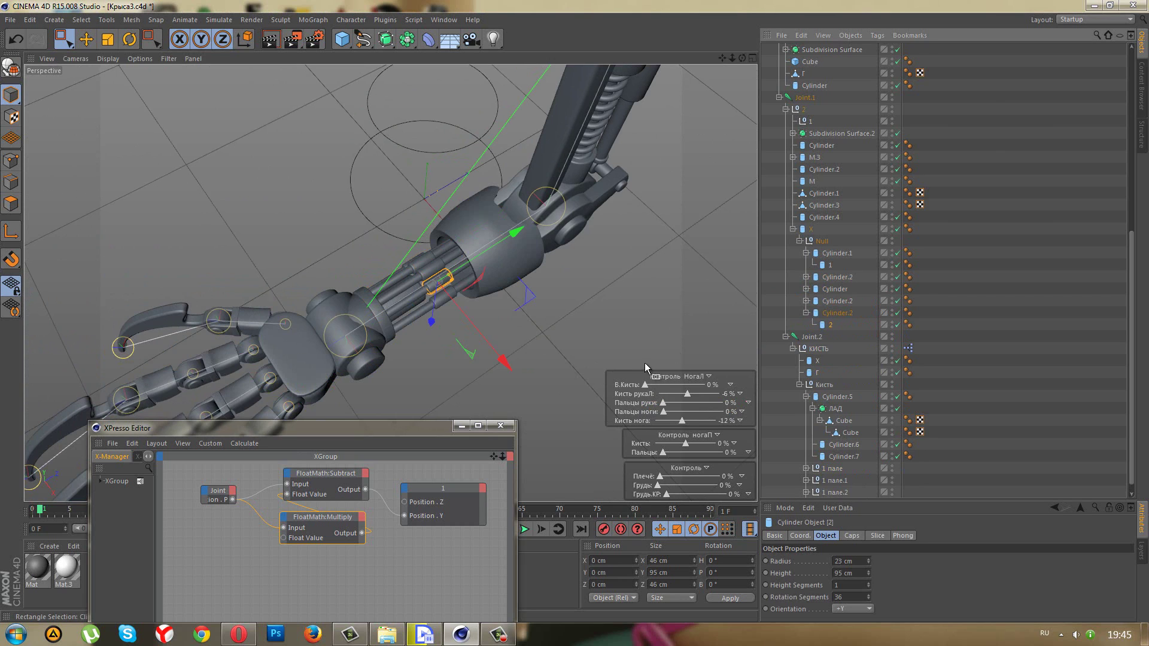
- Expand the second finger's 1 пале.1 null and select its first Joint
left_click(833, 481)
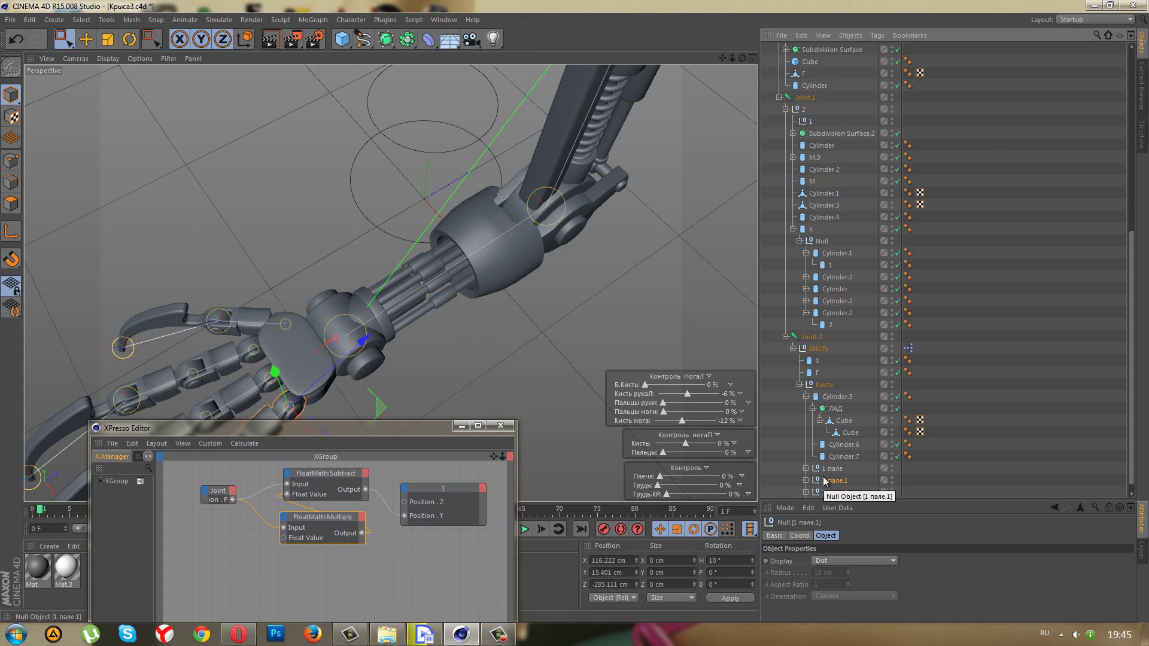
left_click_drag(538, 321, 515, 307, "alt")
left_click(822, 325)
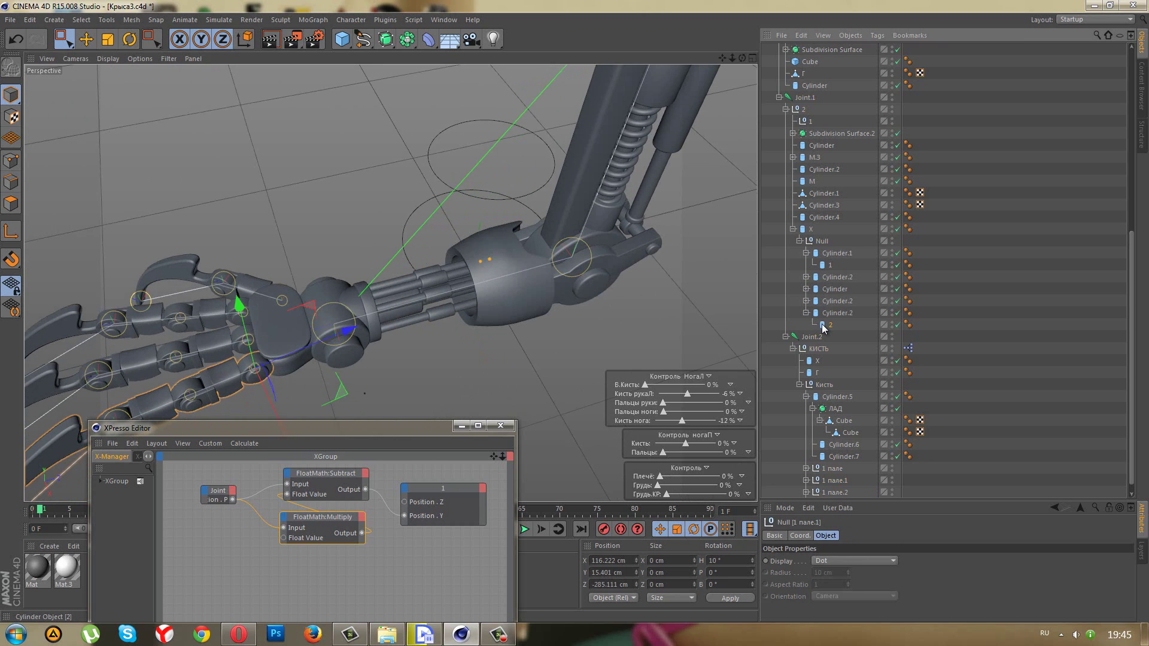
left_click(815, 482)
left_click(806, 481)
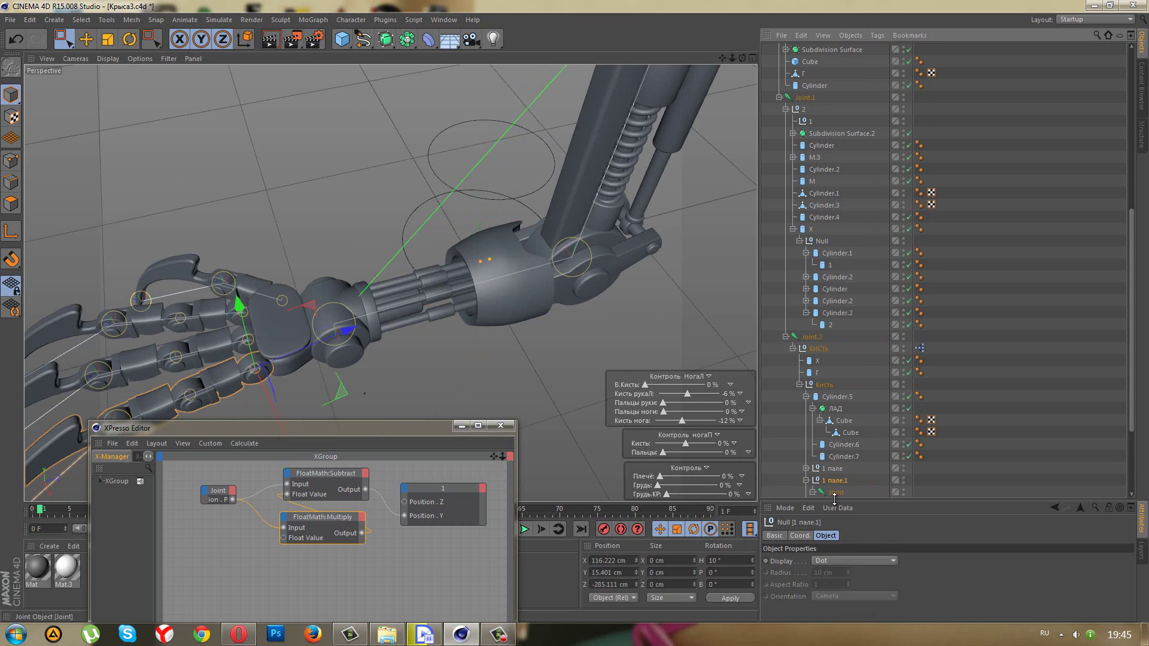
left_click_drag(832, 502, 832, 545)
left_click(832, 493)
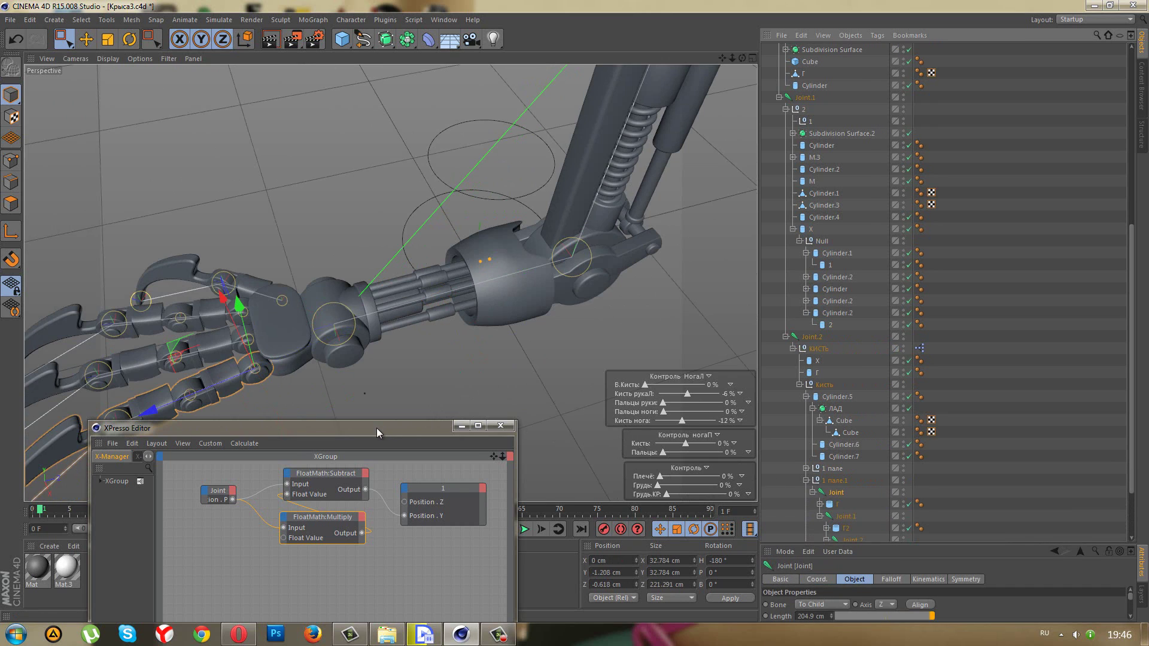
left_click_drag(375, 428, 393, 404)
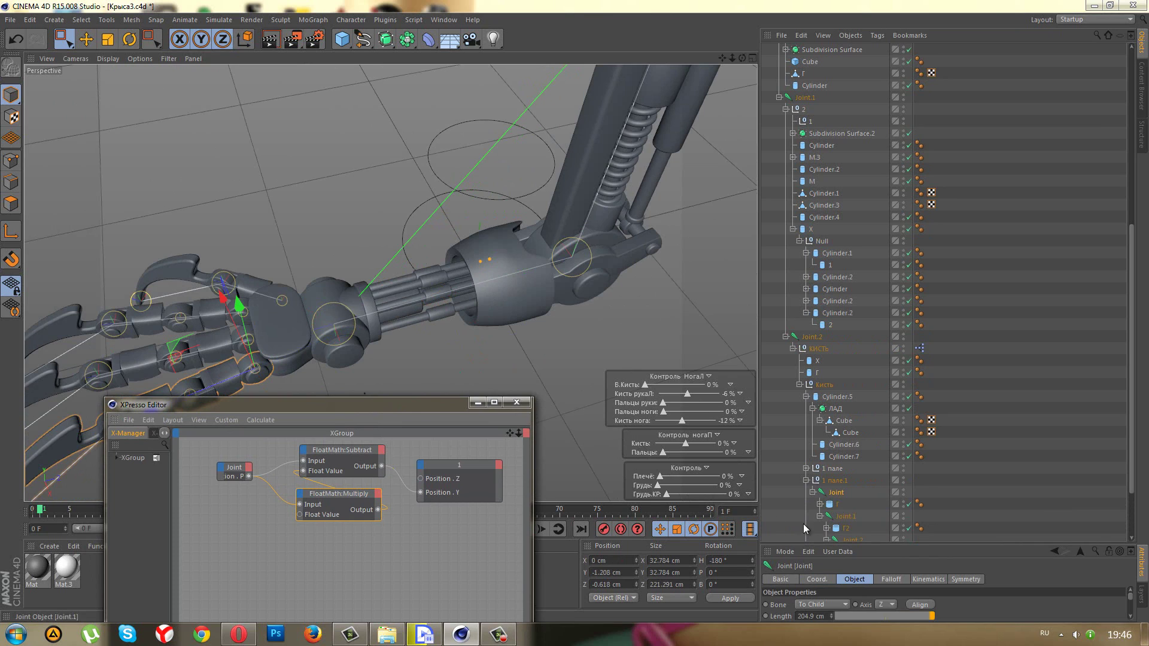
- Add finger Joint.1 to the XPresso graph with a rotation output port
left_click(849, 517)
left_click_drag(212, 566, 239, 537)
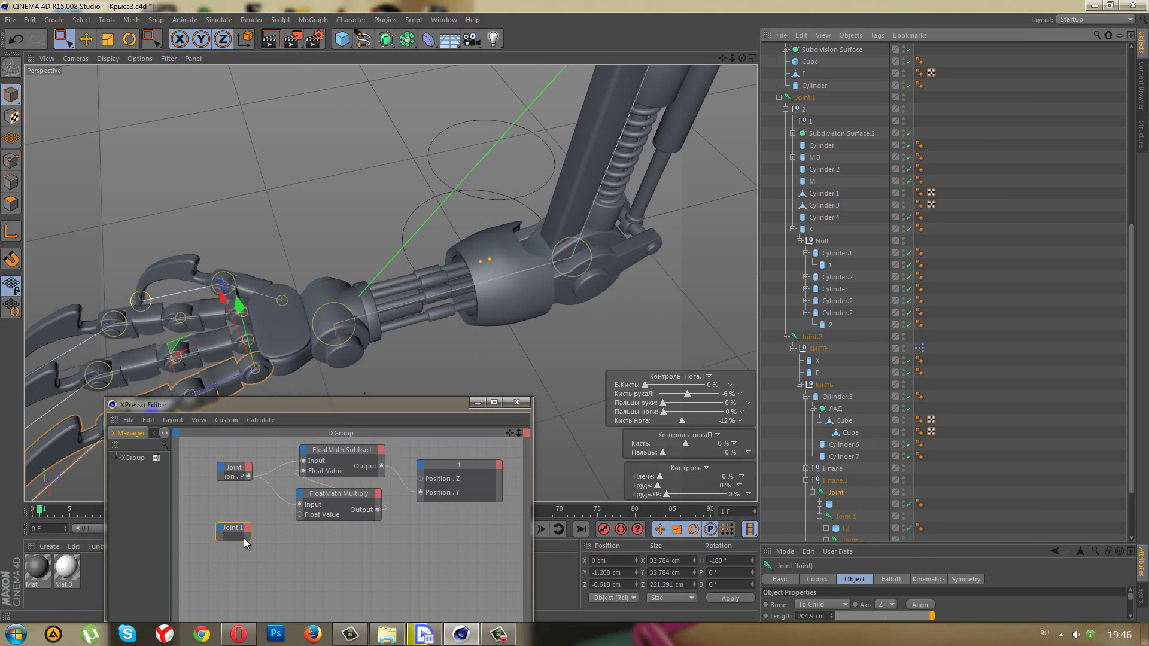
left_click(249, 526)
mouse_move(274, 434)
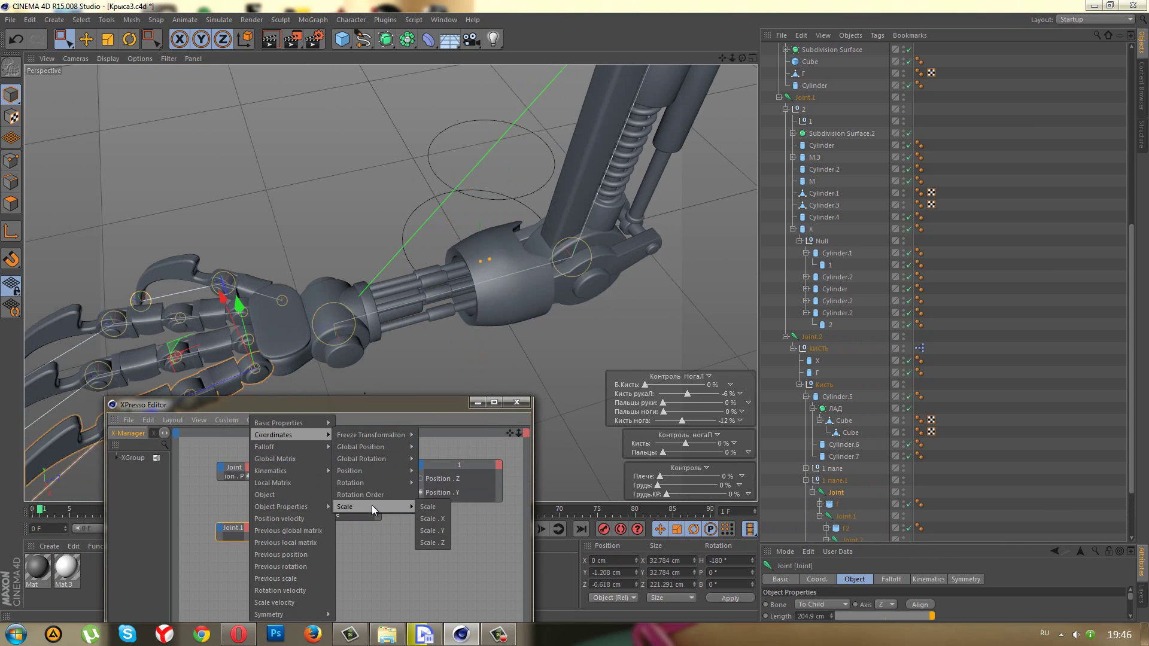
mouse_move(350, 483)
left_click(438, 497)
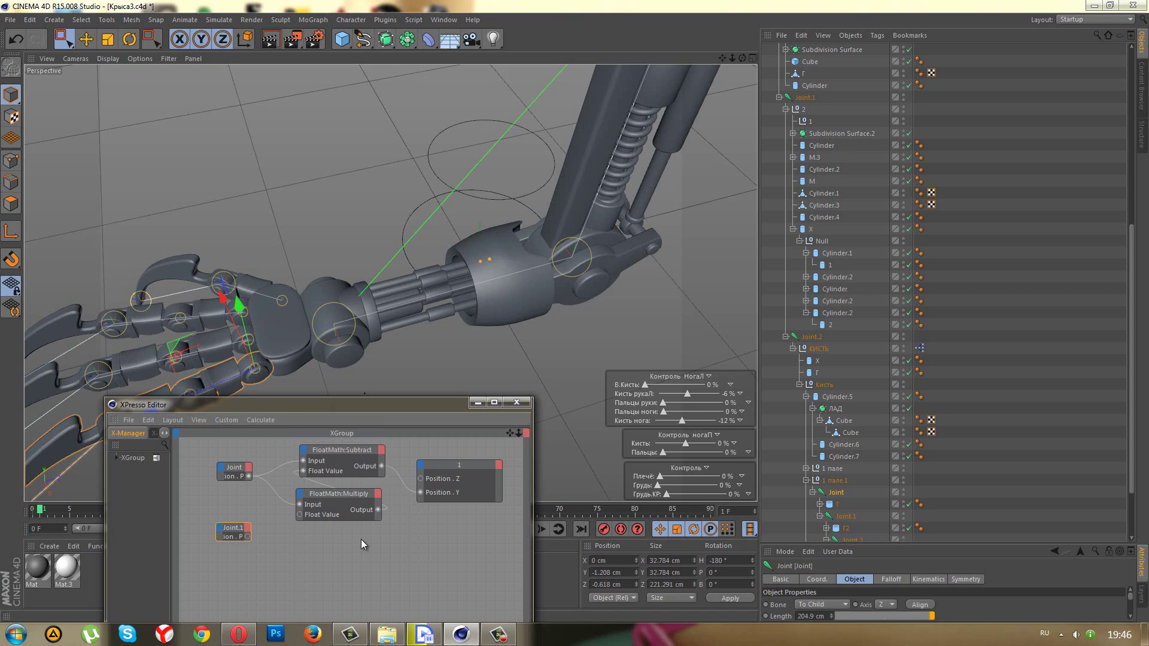
- Remove the unused Position.Z port from node 1, leaving only Position.Y
right_click(447, 476)
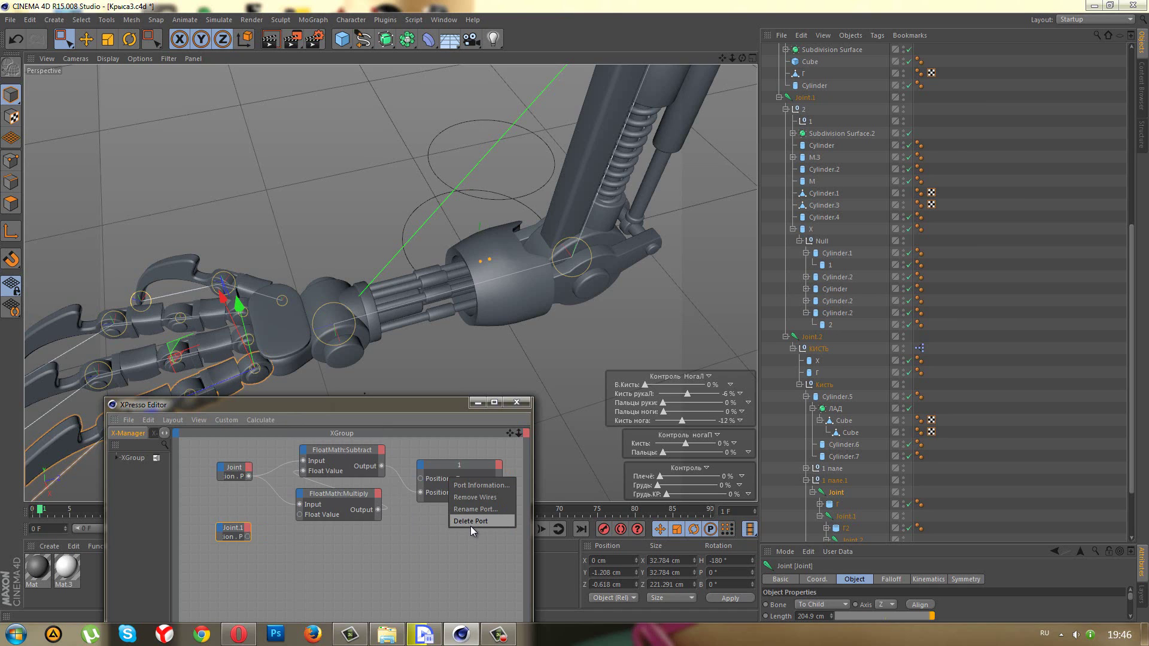
left_click(470, 526)
left_click(447, 499)
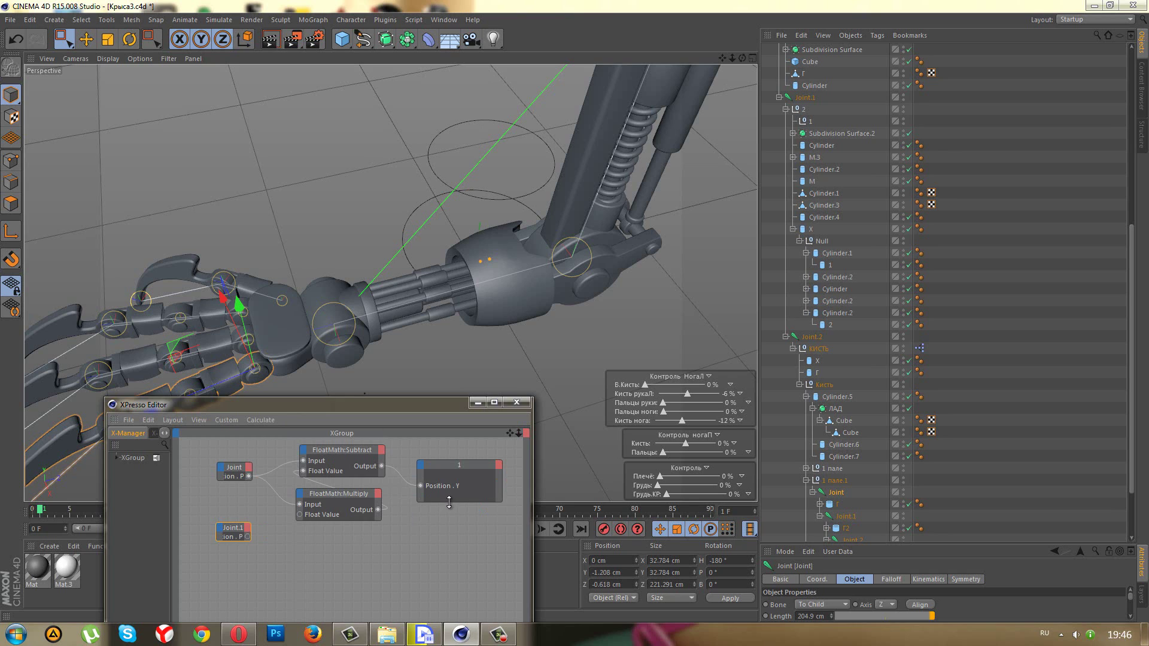
- Copy the Subtract and Multiply nodes and feed Joint.1's rotation into both copies
left_click_drag(382, 516, 346, 444)
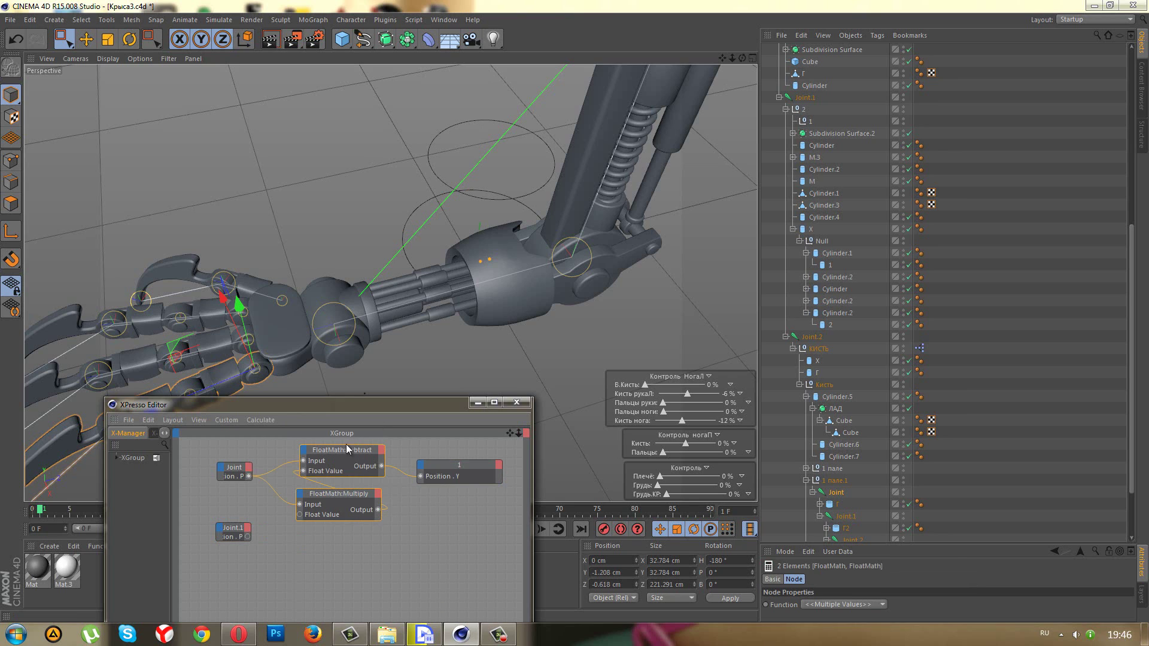
left_click_drag(344, 497, 344, 554, "ctrl")
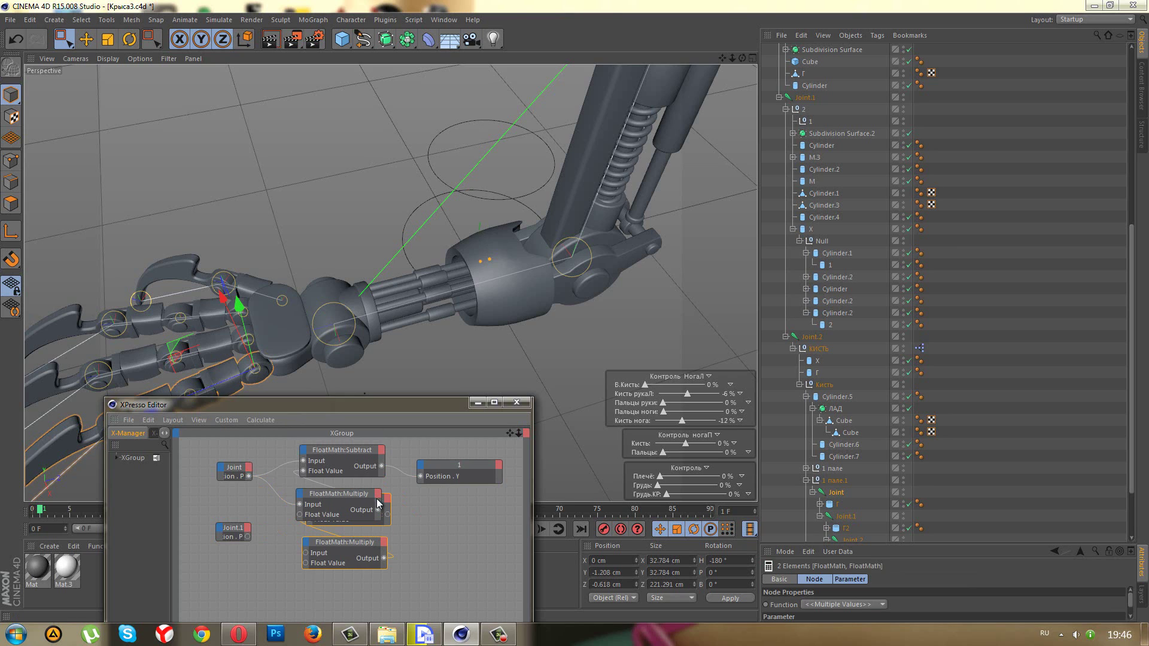
left_click_drag(371, 542, 361, 578)
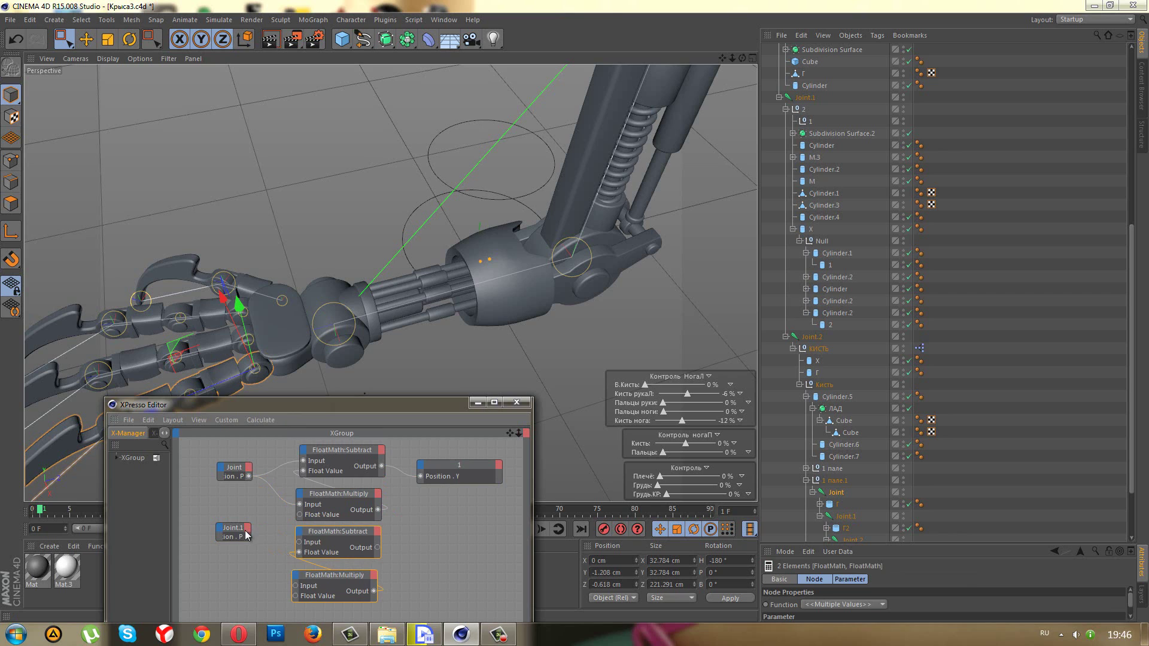
left_click_drag(294, 546, 301, 542)
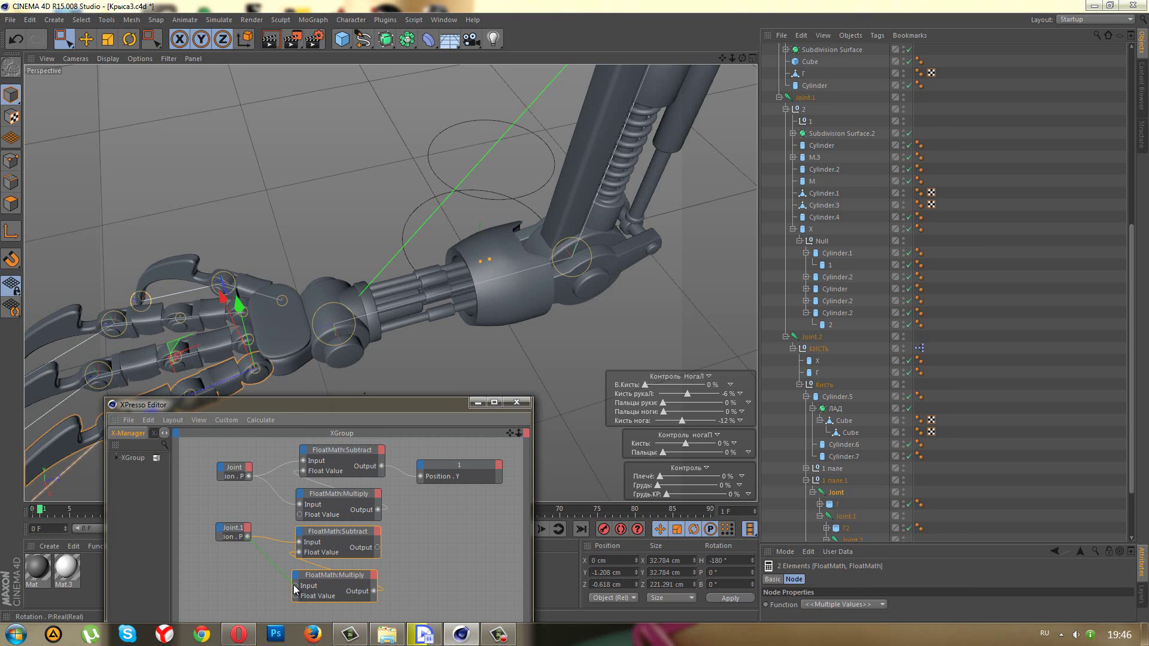
left_click_drag(295, 589, 296, 585)
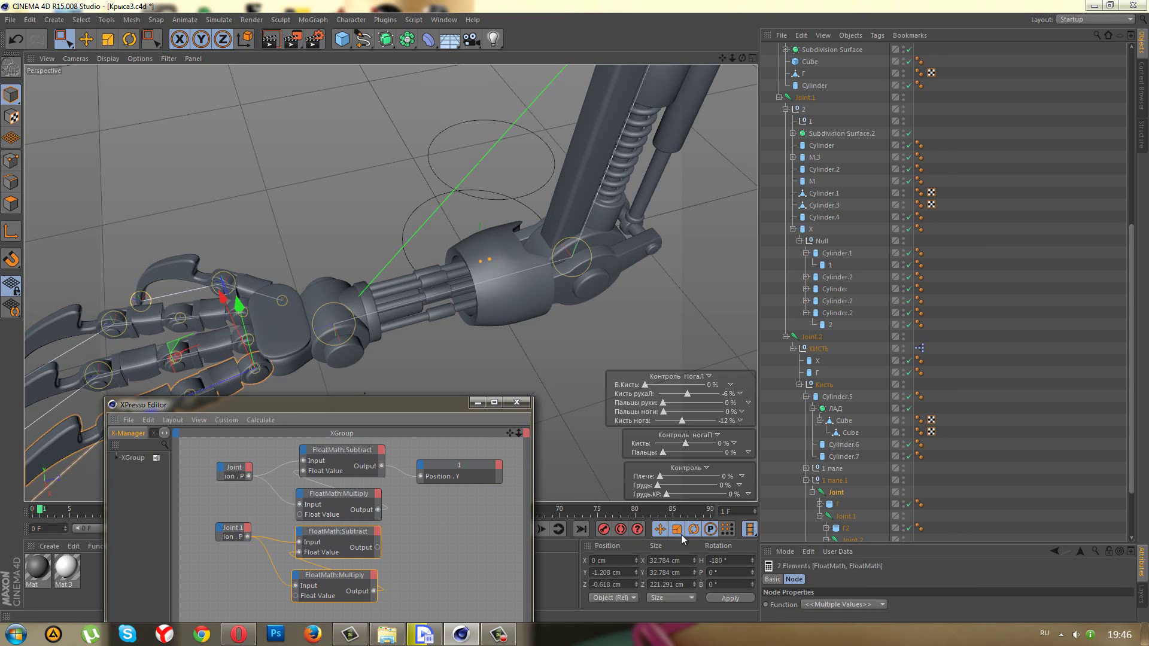
- Add cylinder 2 from the Object Manager as a node in the XGroup
left_click(829, 325)
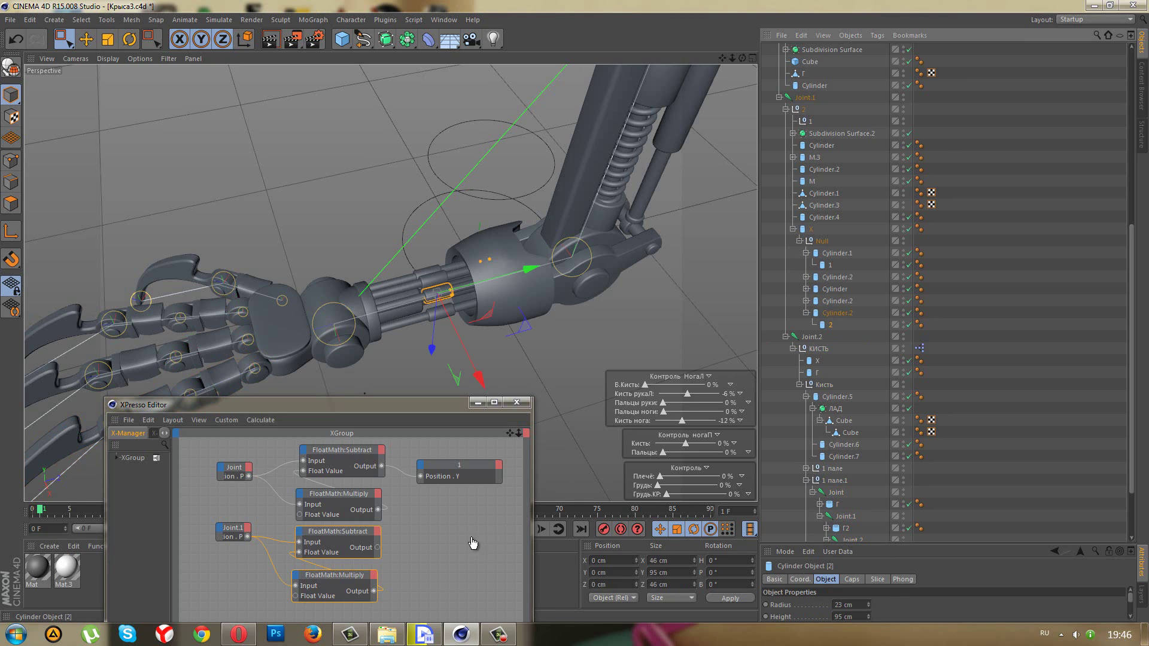
mouse_move(473, 543)
left_mouse_down()
mouse_move(450, 554)
mouse_move(514, 557)
left_mouse_up()
left_click(513, 546)
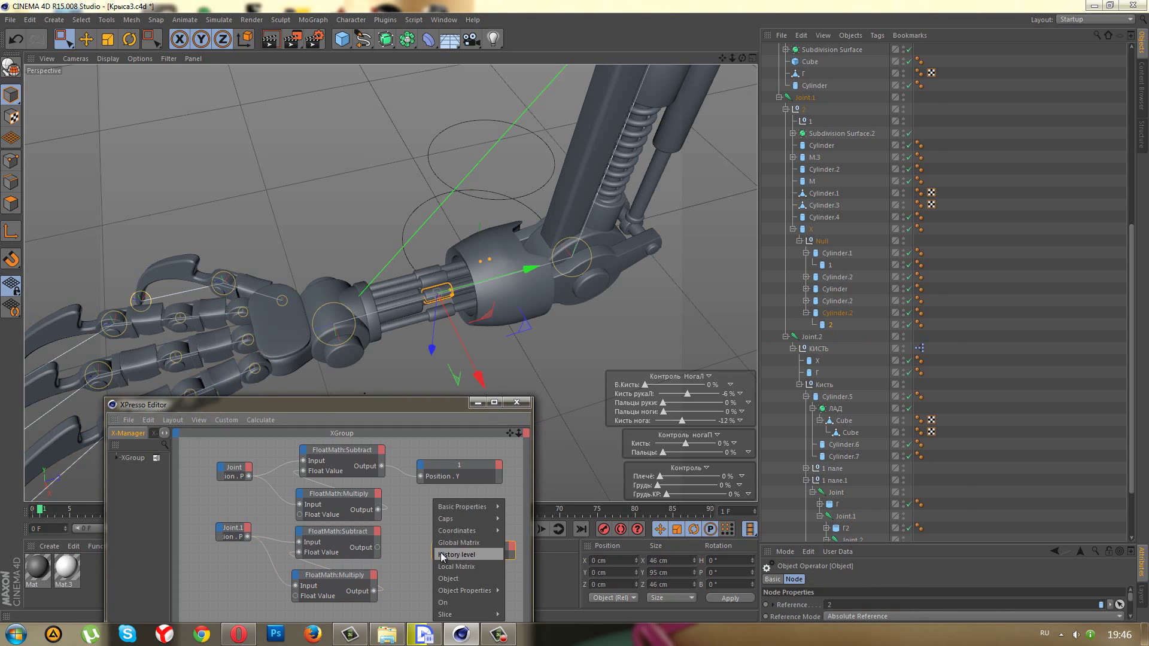
mouse_move(519, 566)
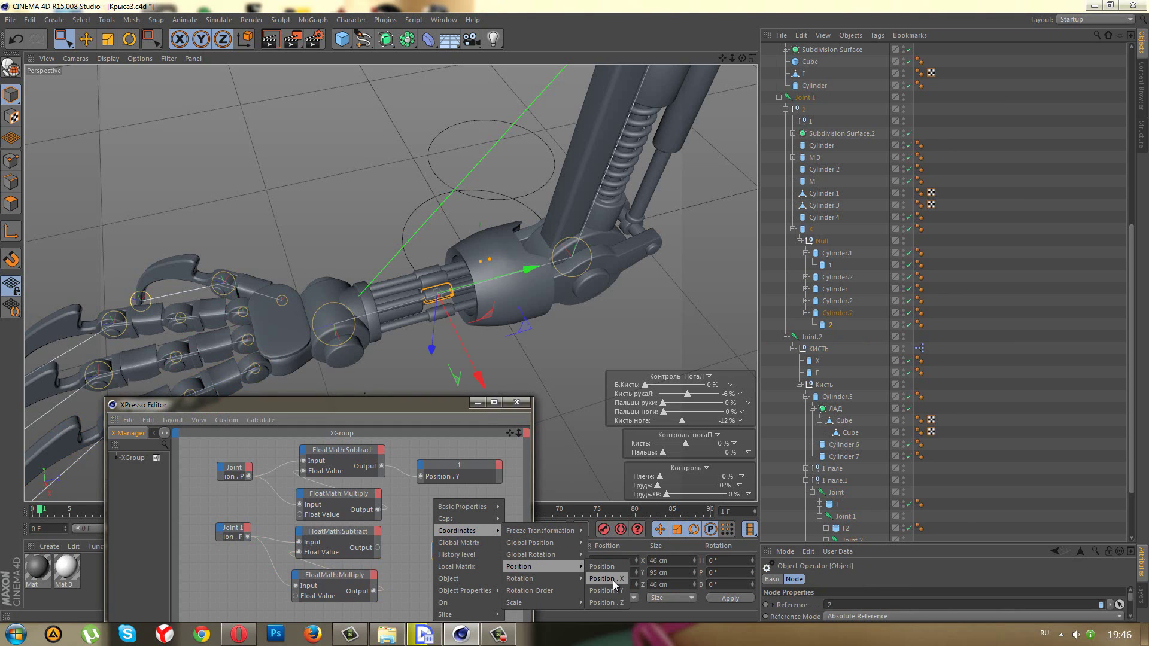
- Wire the second Subtract output into node 2's Position.Y and test by bending the fingers
left_click(615, 591)
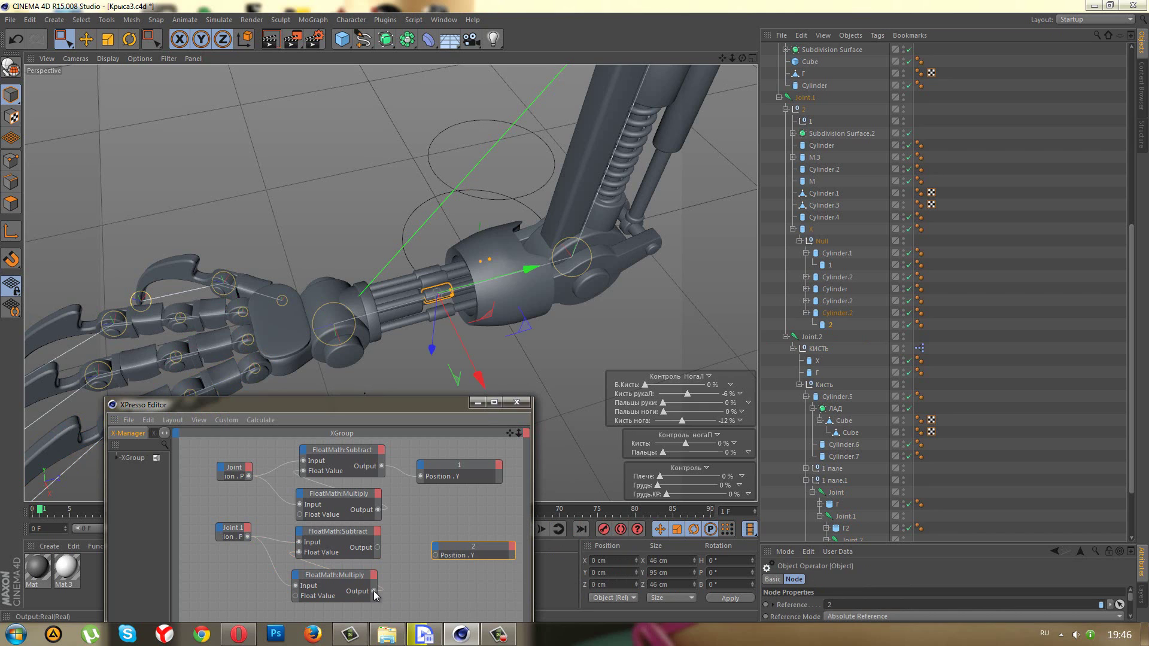
left_click(377, 549)
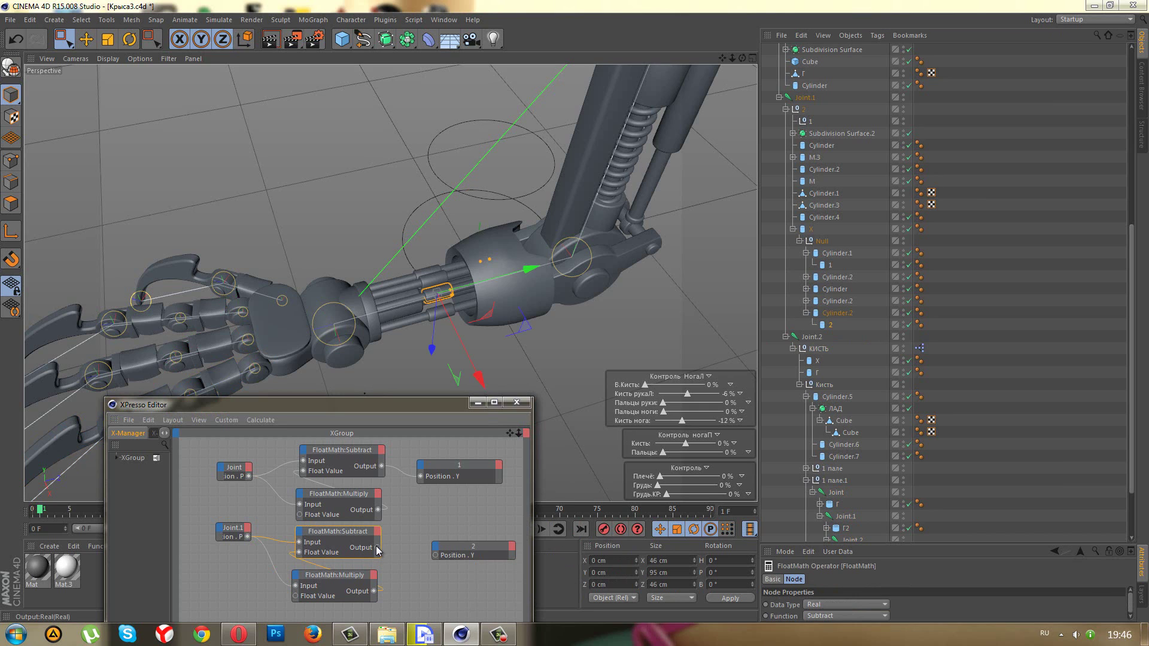
left_click_drag(435, 557, 435, 555)
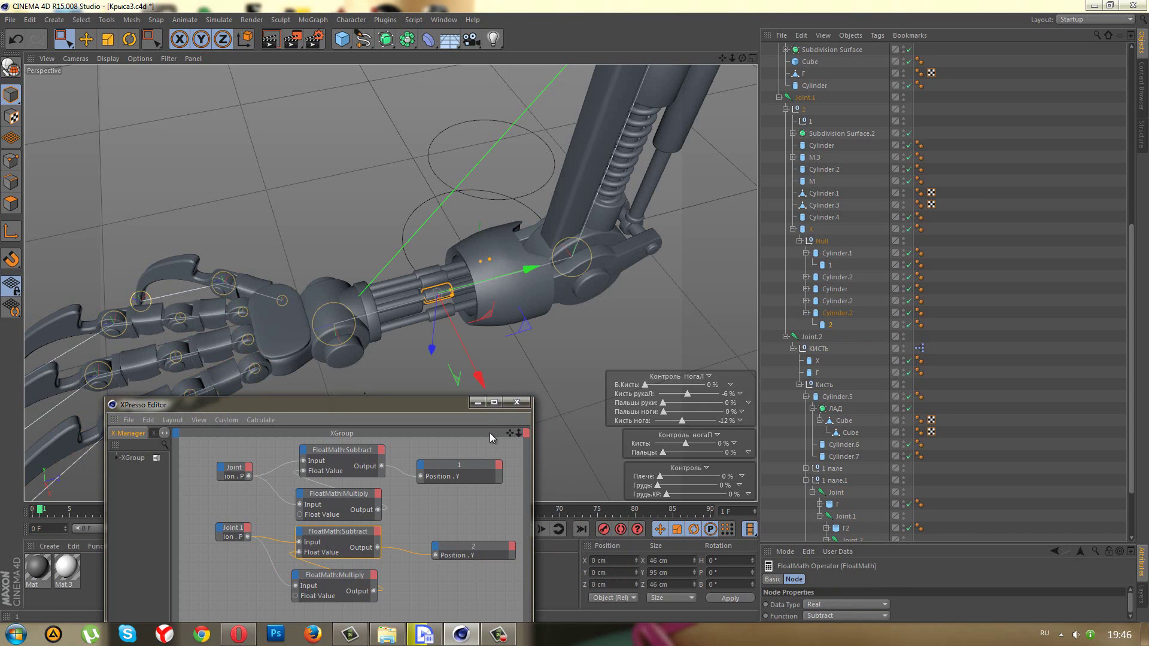
left_click(478, 403)
mouse_move(663, 402)
left_mouse_down()
mouse_move(727, 420)
mouse_move(653, 420)
left_mouse_up()
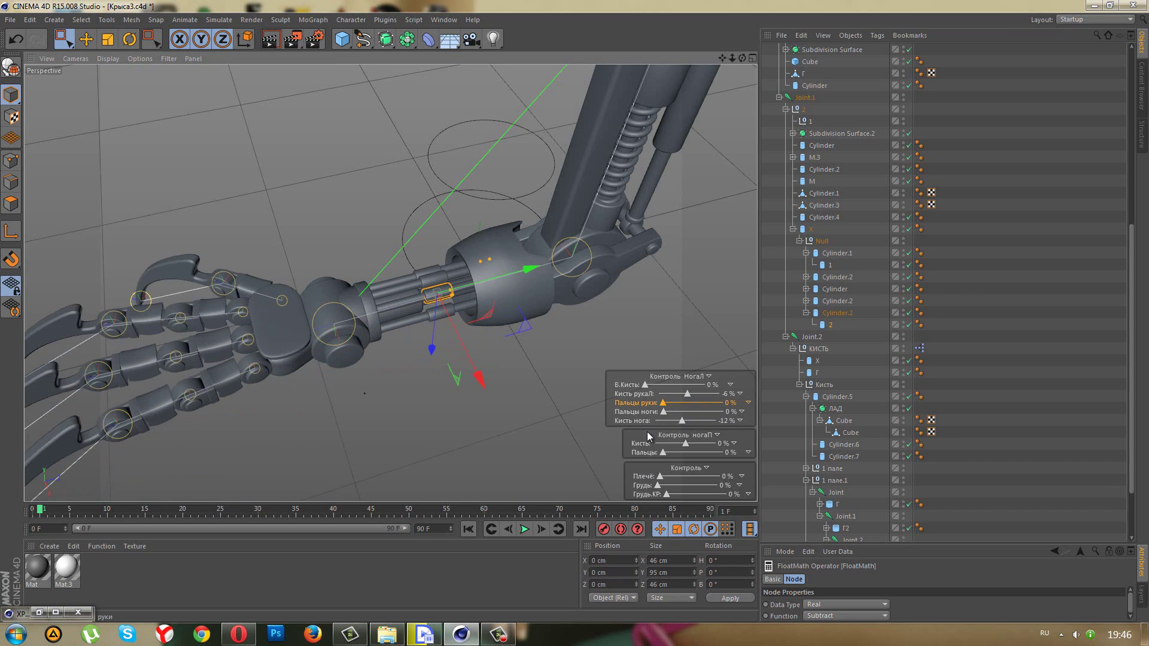
- Try a Float Value of -55 on the second Multiply node while curling the fingers
left_click(46, 613)
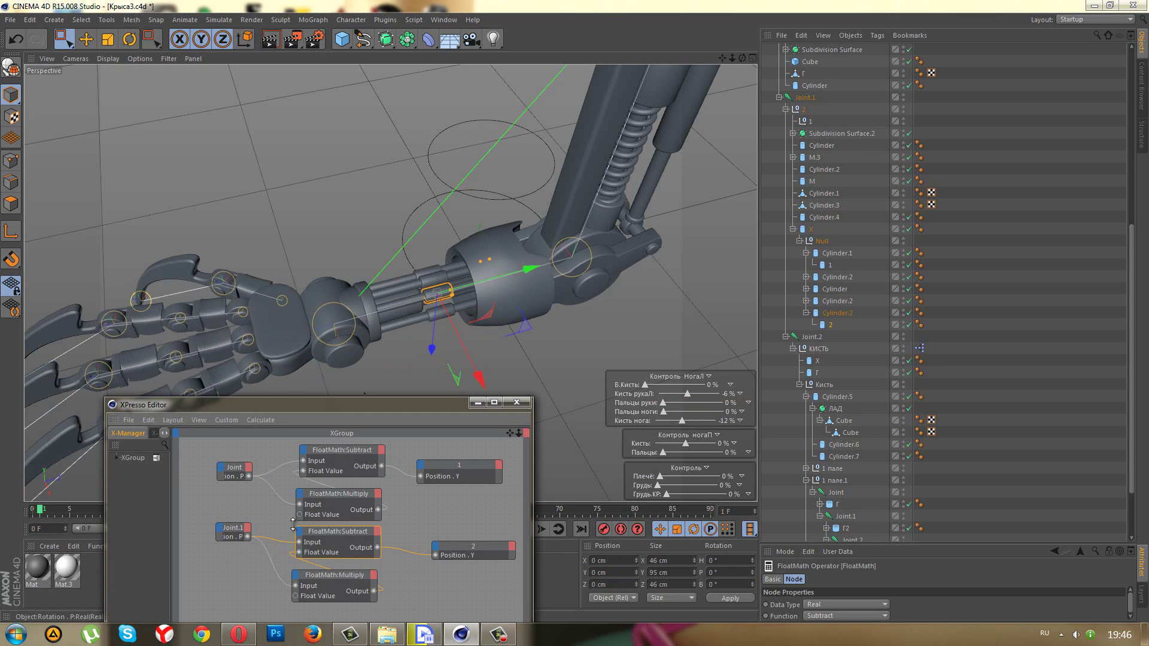
left_click_drag(334, 580, 340, 574)
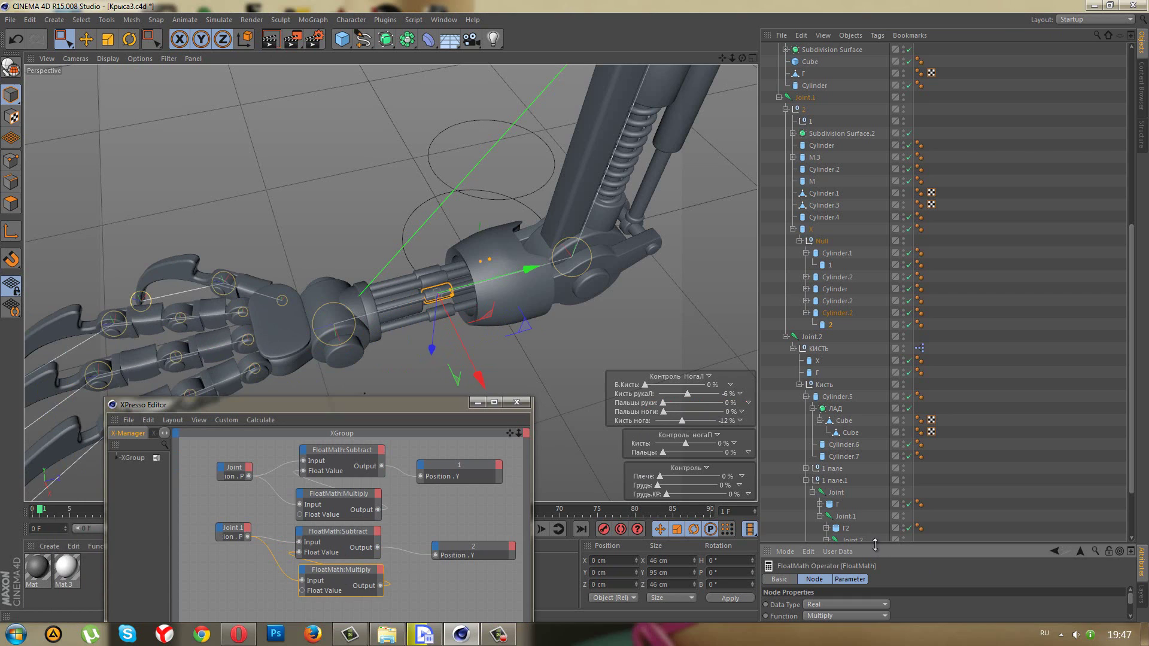
left_click_drag(875, 544, 873, 498)
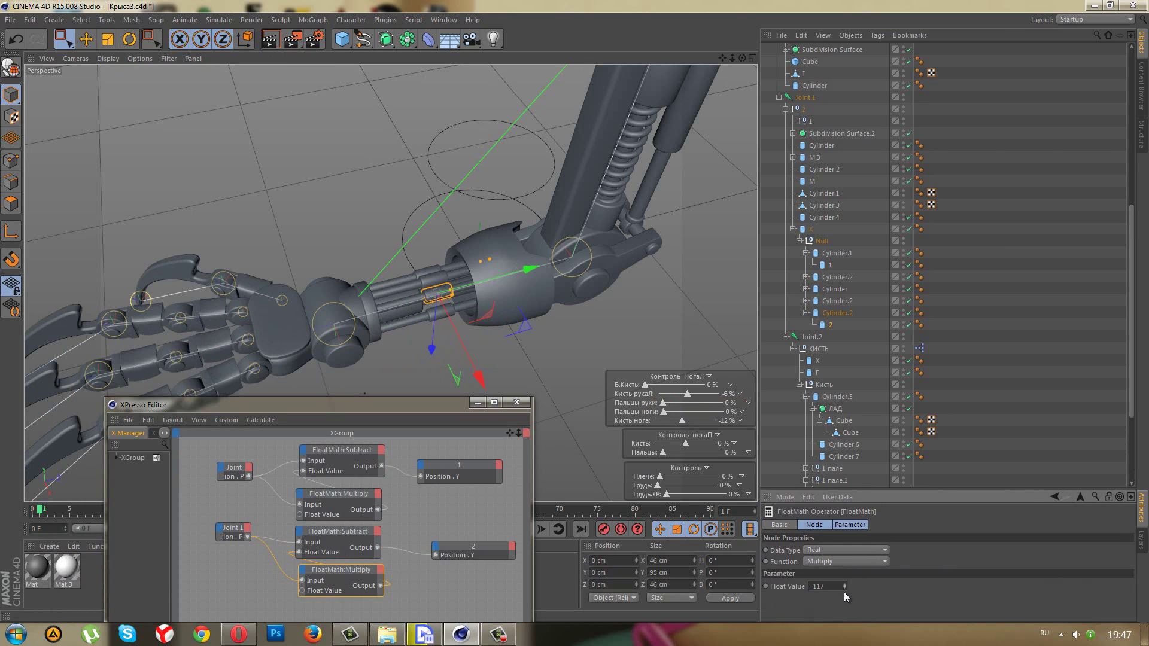
key("ctrl+z")
left_click_drag(663, 404, 729, 405)
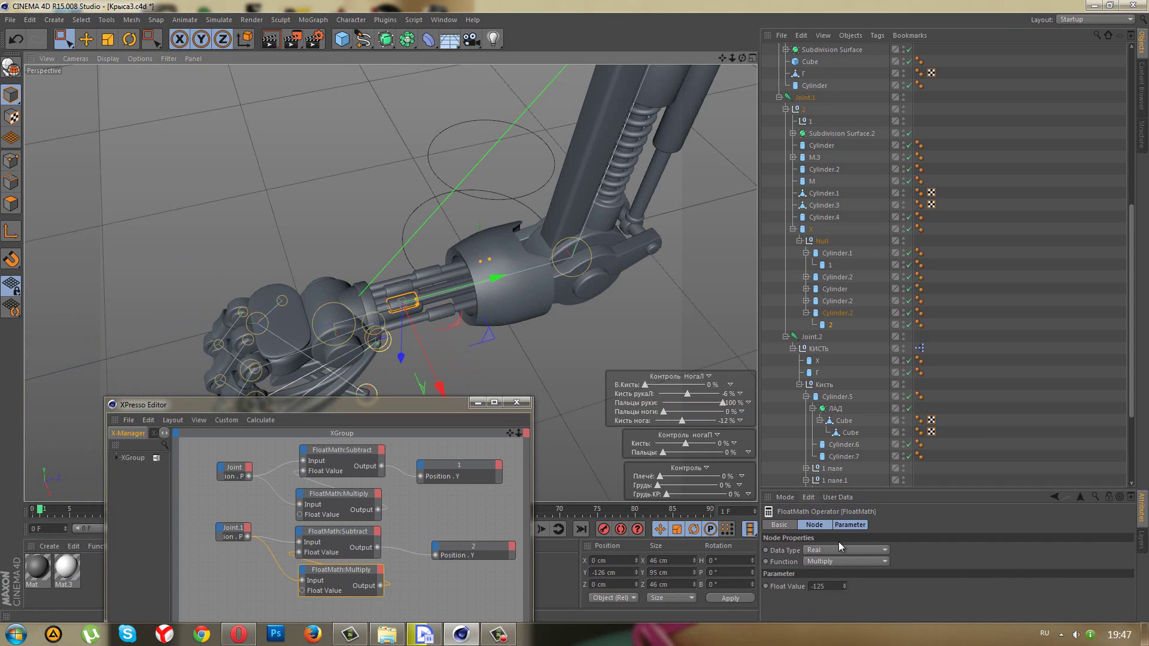
left_click_drag(846, 583, 846, 583)
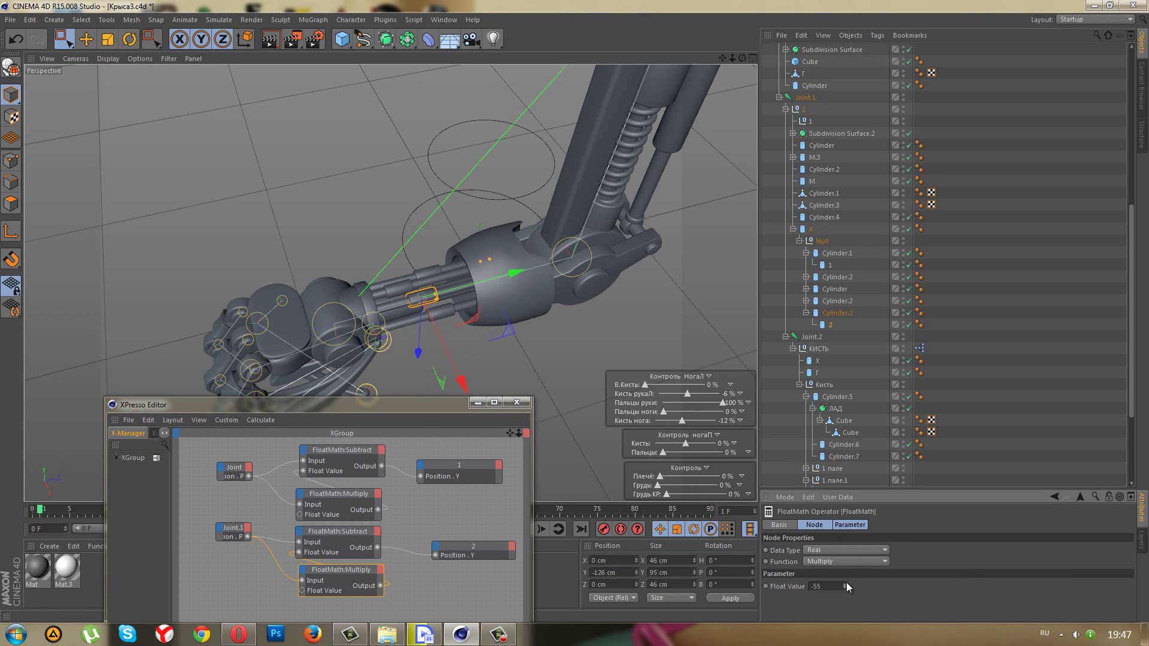
- Retest the finger bend, revert the multiplier to -125, and delete the Subtract-to-Position.Y wire
left_click_drag(722, 404, 707, 444)
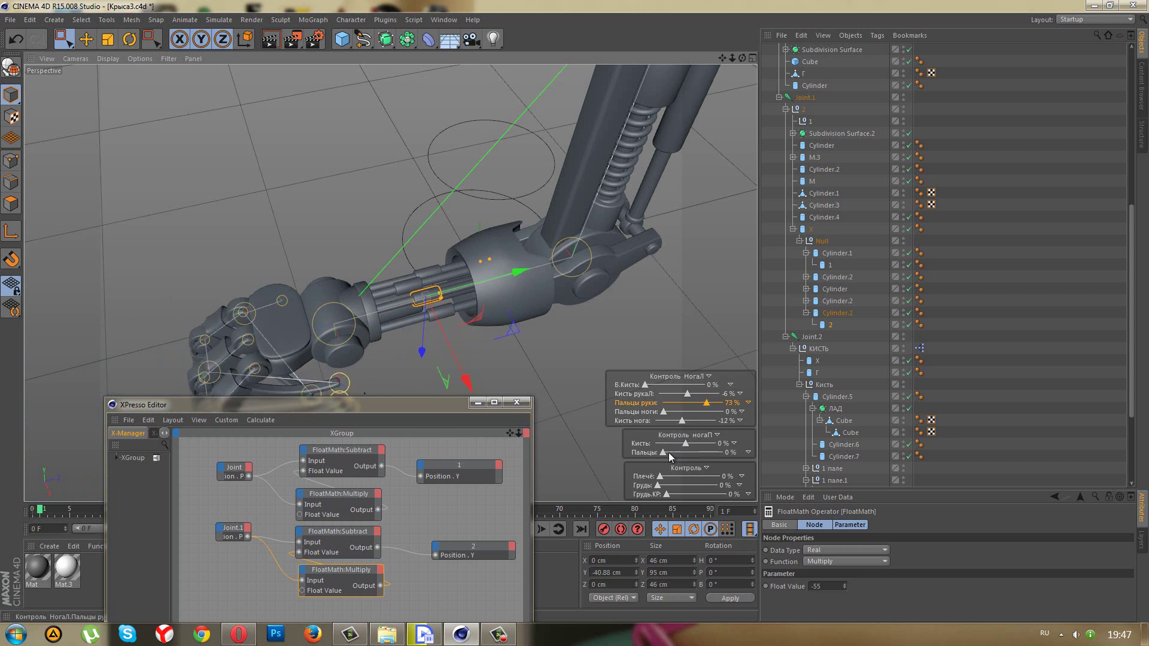
left_click_drag(688, 470, 677, 472)
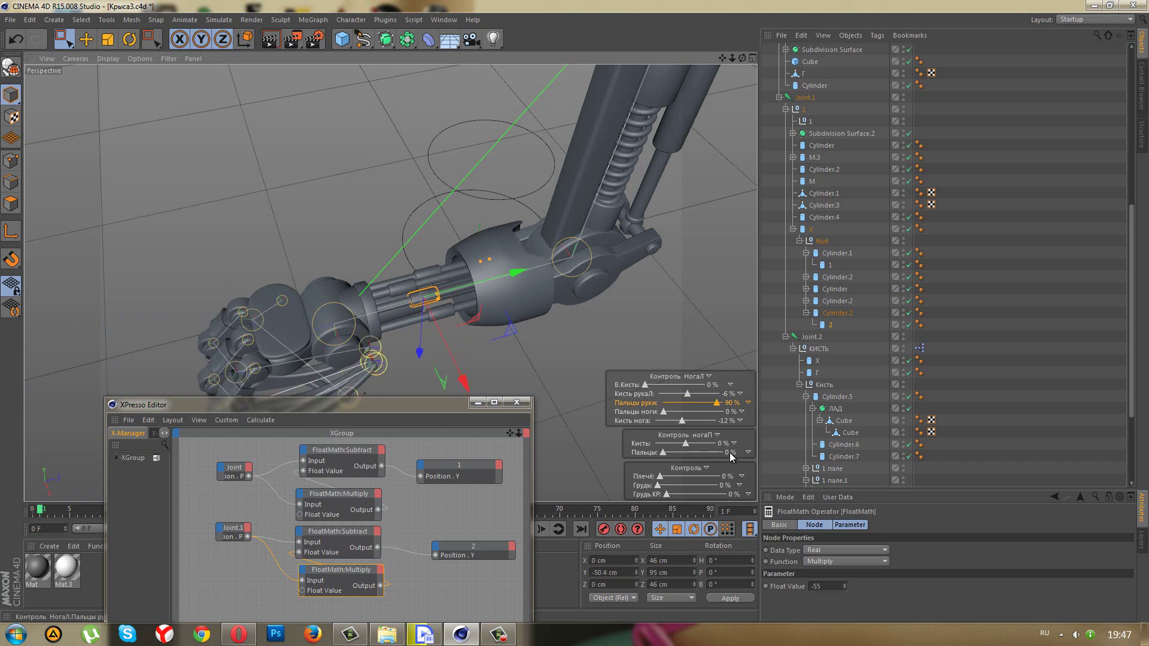
mouse_move(678, 471)
left_mouse_down()
mouse_move(745, 478)
mouse_move(670, 493)
mouse_move(749, 479)
left_mouse_up()
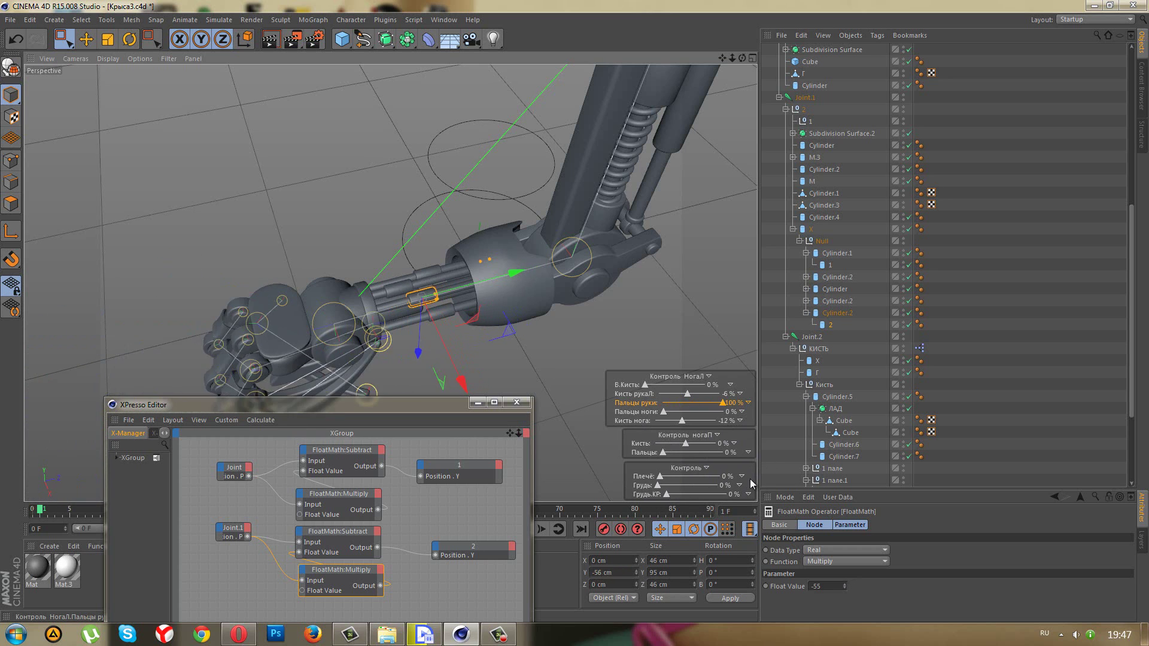
key("ctrl+z")
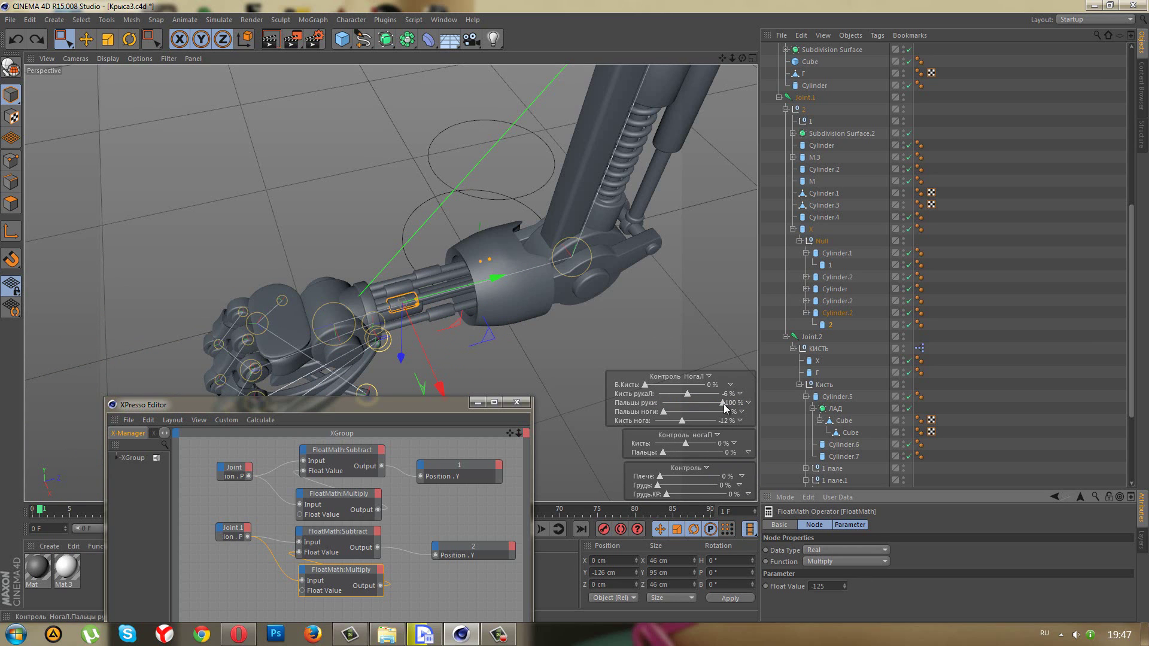
mouse_move(723, 403)
left_mouse_down()
mouse_move(703, 415)
mouse_move(593, 411)
left_mouse_up()
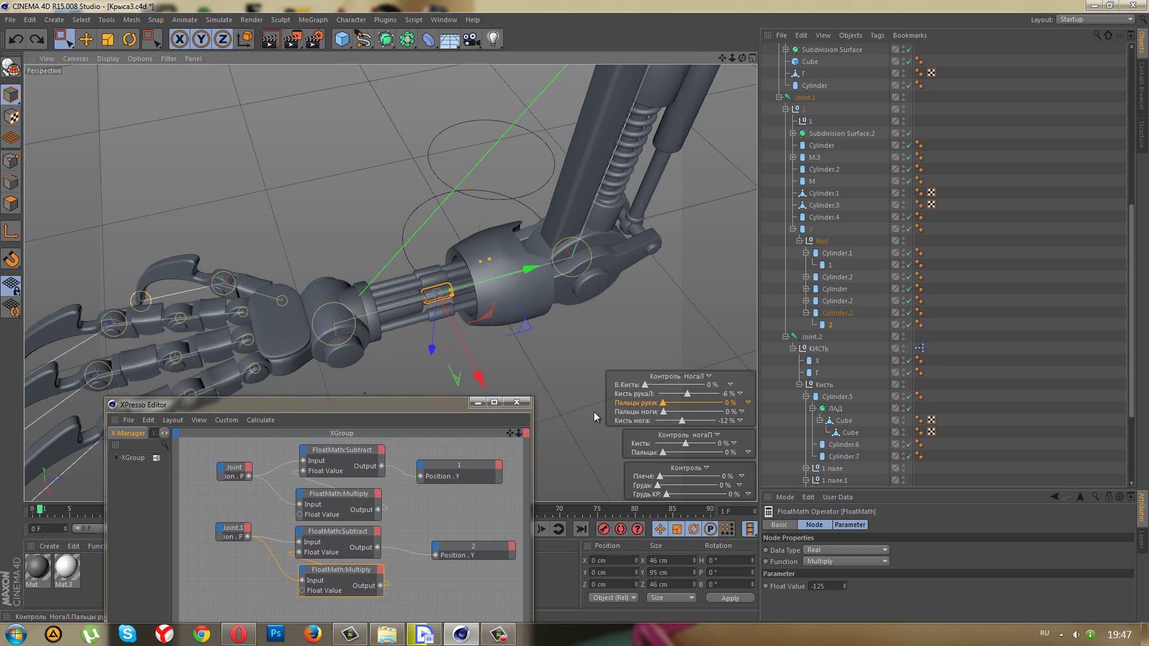
left_click(415, 552)
key("Delete")
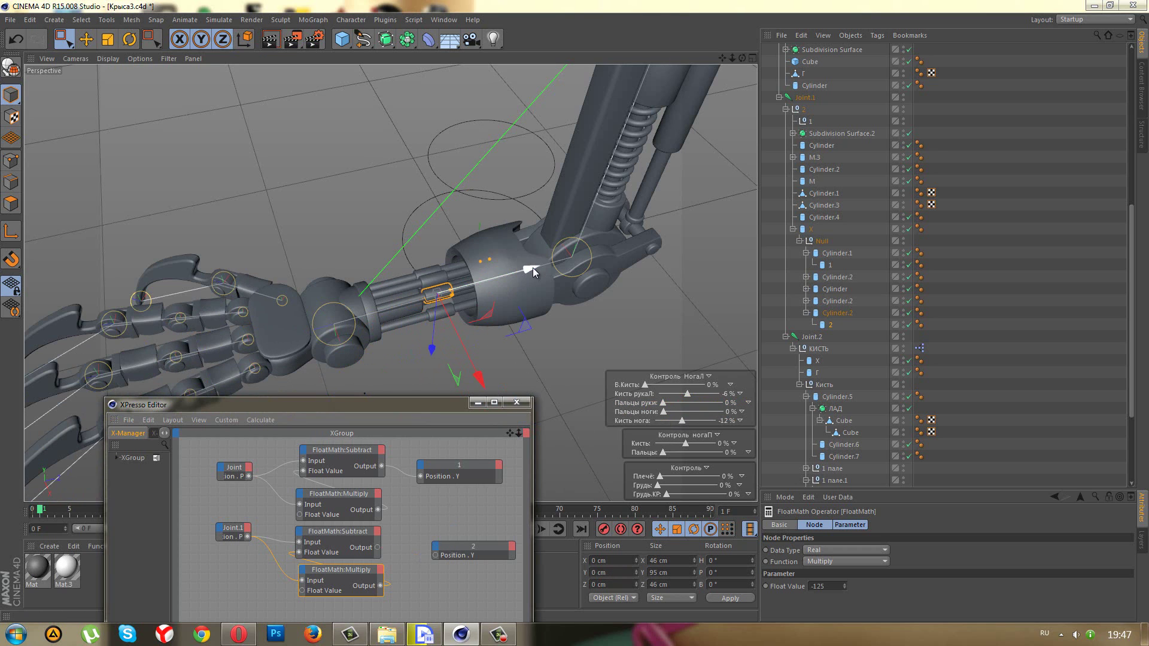
- Nudge cylinder 2 along Y, rewire Subtract output to its Position.Y, and test the finger curl
left_click_drag(533, 267, 551, 265)
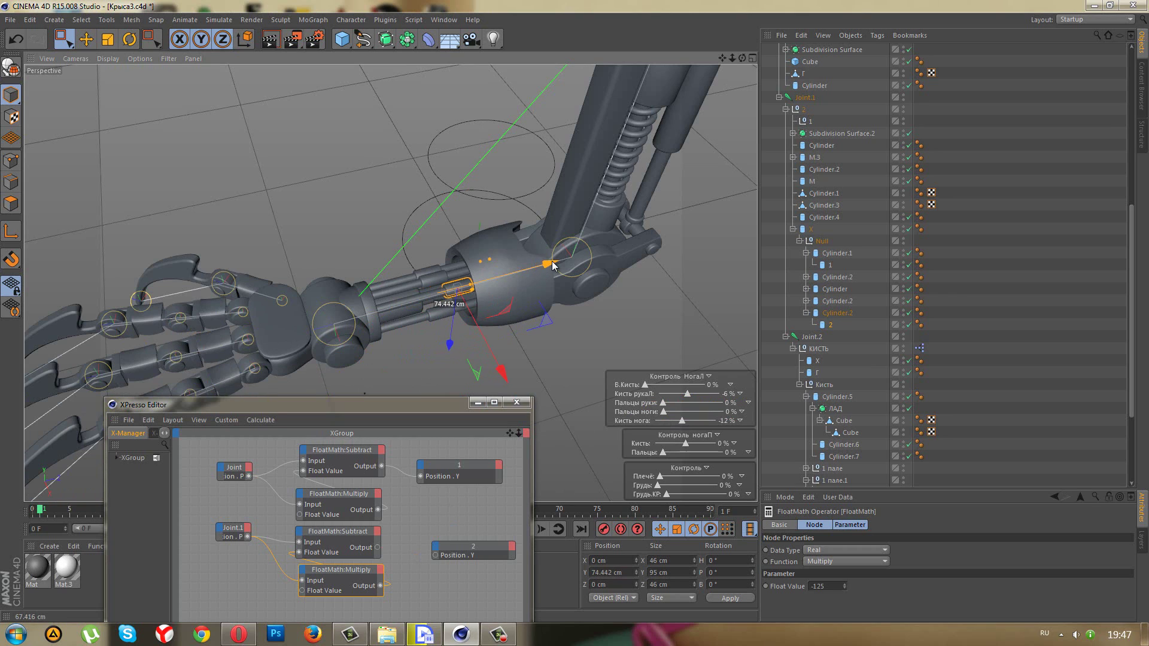
left_click_drag(552, 265, 551, 286)
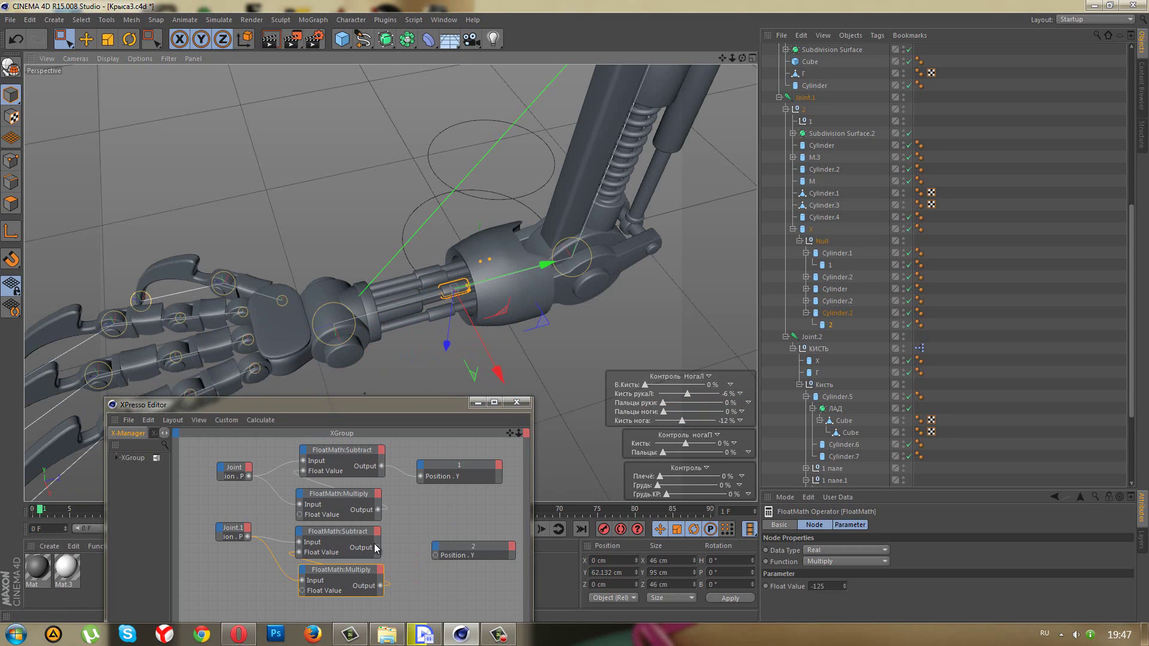
left_click_drag(378, 547, 437, 555)
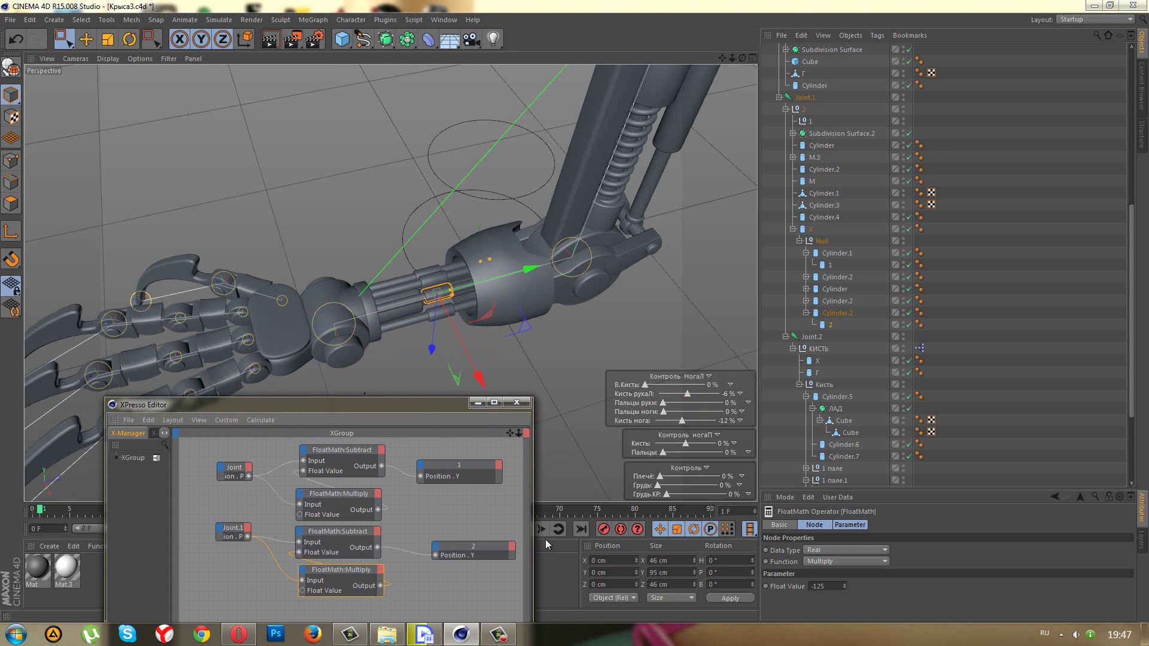
mouse_move(662, 404)
left_mouse_down()
mouse_move(691, 420)
mouse_move(659, 405)
mouse_move(712, 377)
mouse_move(561, 435)
left_mouse_up()
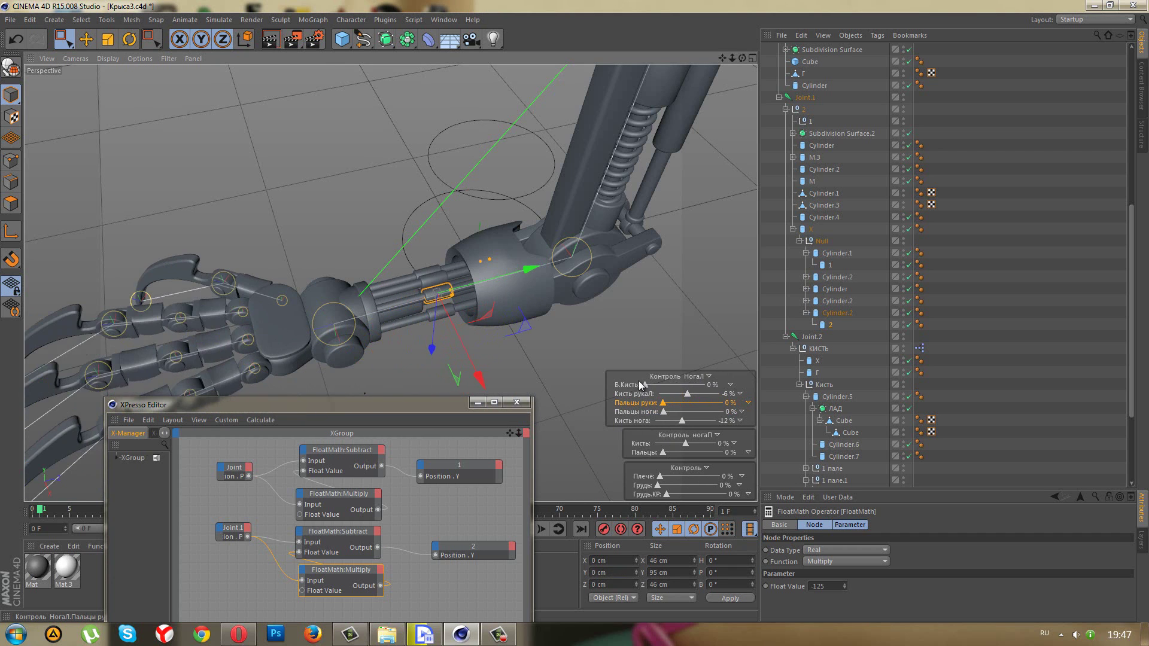
left_click_drag(493, 552, 477, 518)
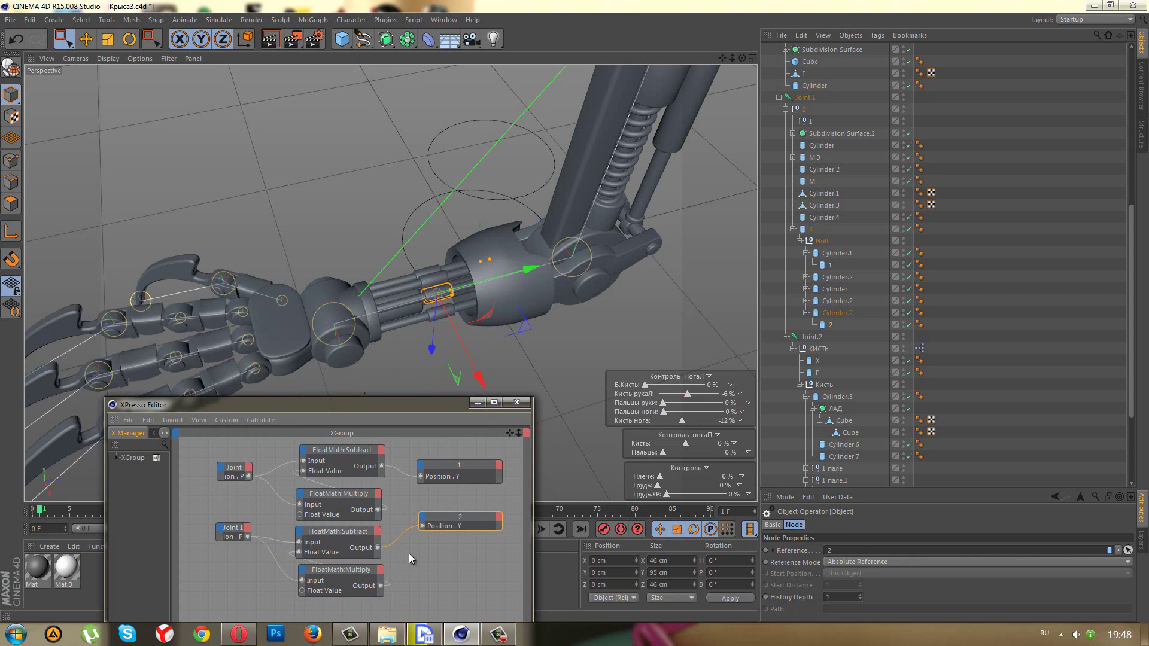
- Copy the second Subtract/Multiply pair into a third pair placed below it
left_click_drag(393, 407, 415, 296)
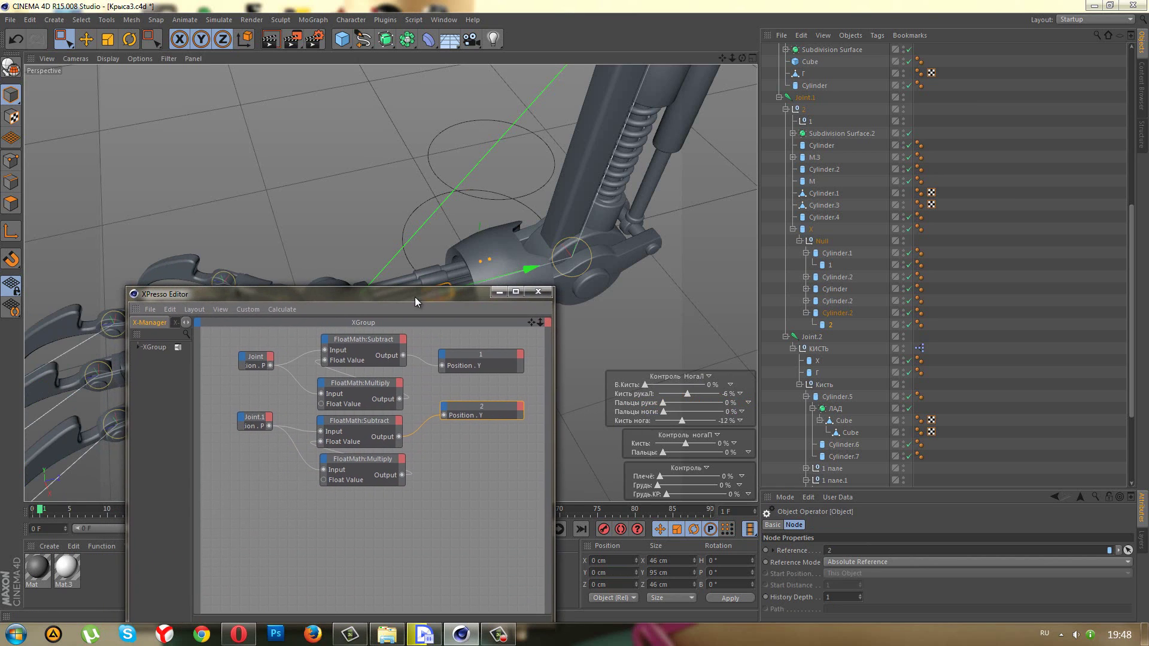
mouse_move(362, 507)
left_mouse_down()
mouse_move(344, 420)
mouse_move(347, 515)
left_mouse_up()
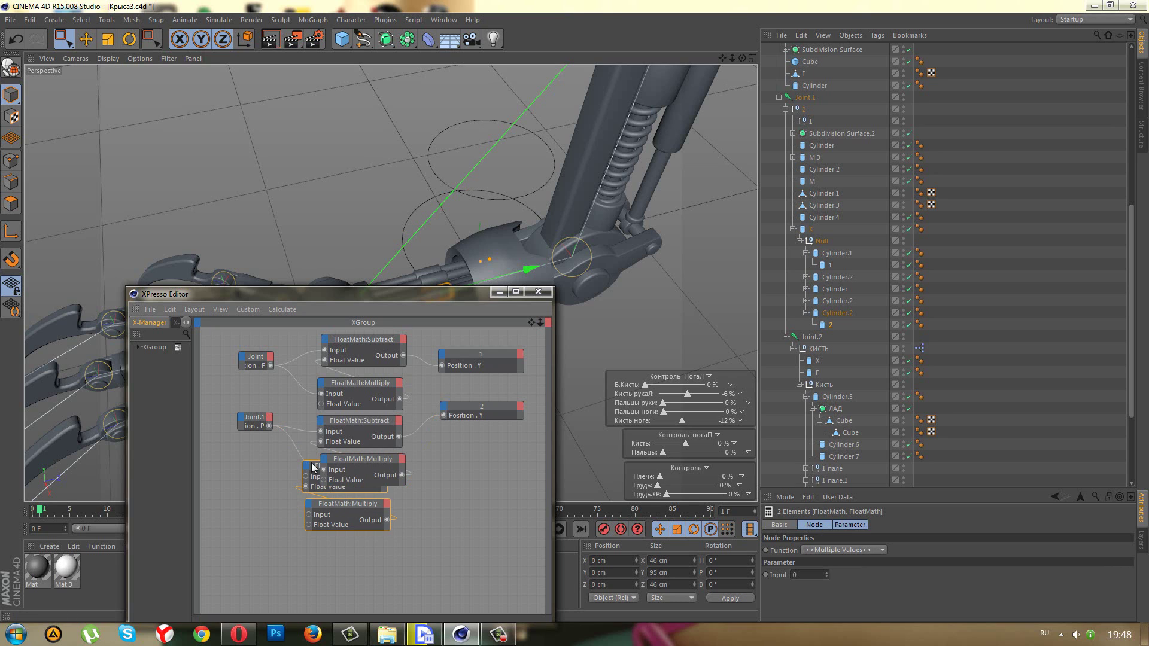
left_click_drag(312, 467, 324, 506)
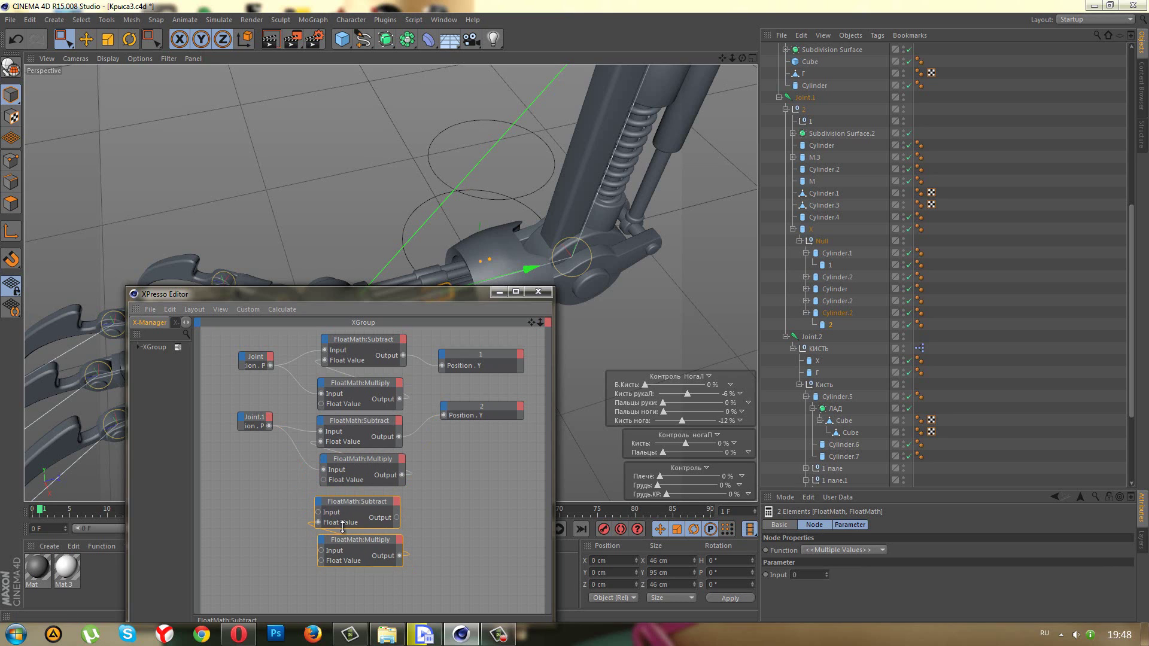
left_click_drag(381, 293, 398, 319)
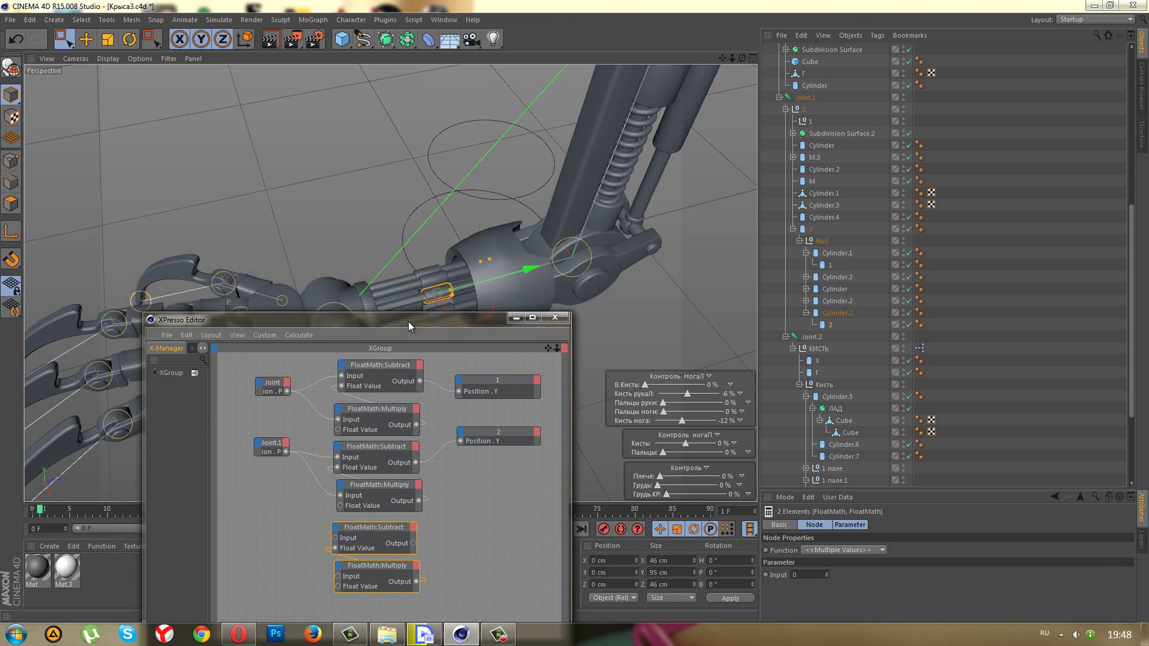
- Rename the Cylinder.2 and Cylinder.1 pistons under Null to 20 and 1
left_click_drag(494, 327, 458, 461)
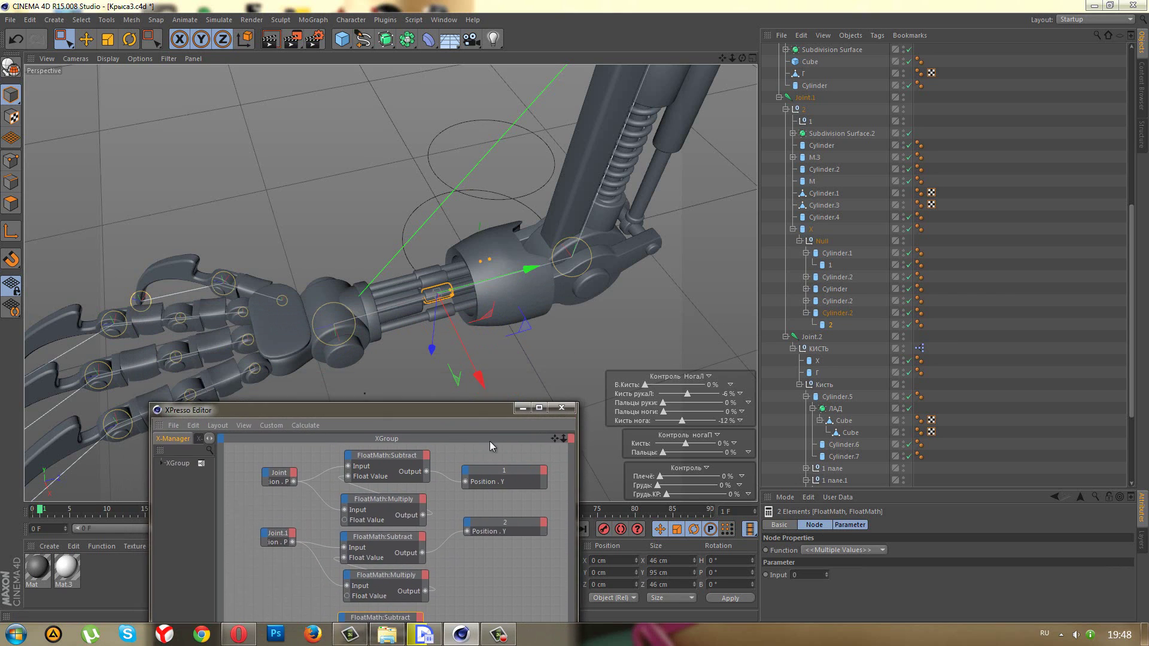
left_click(835, 312)
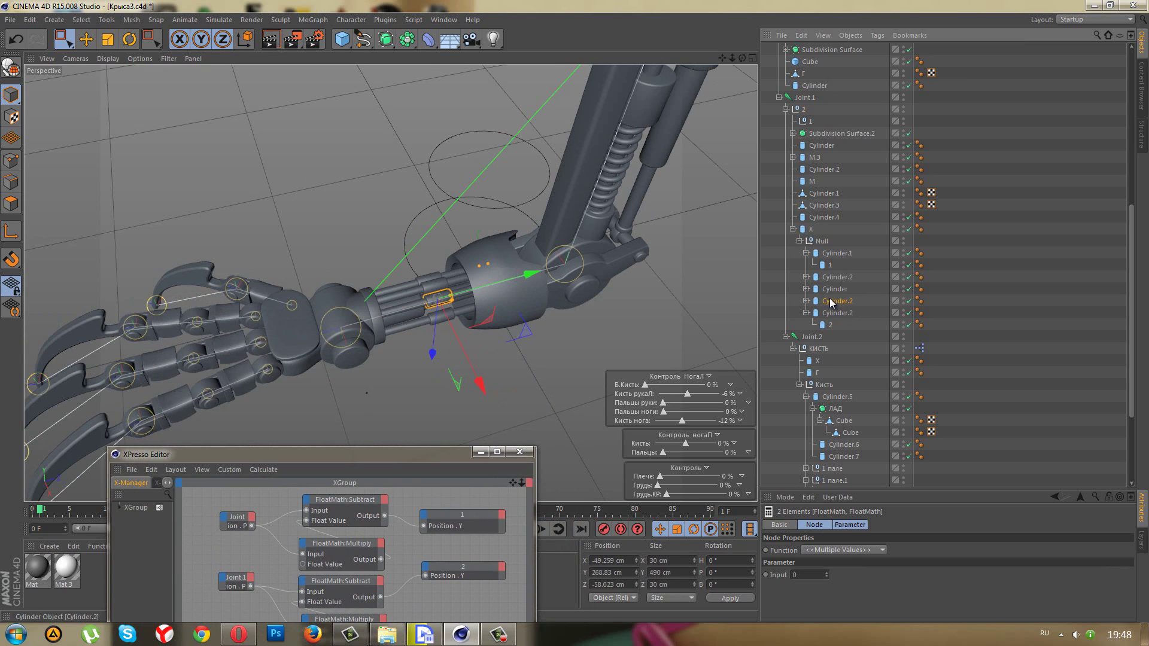
double_click(833, 313)
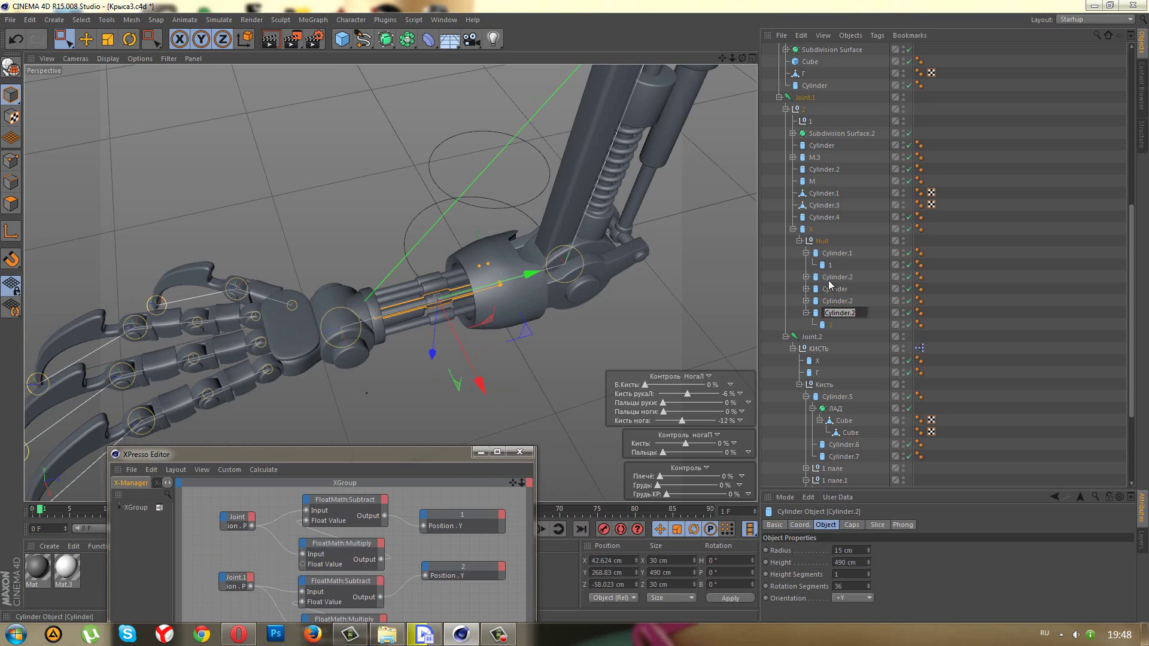
type("20")
key("Return")
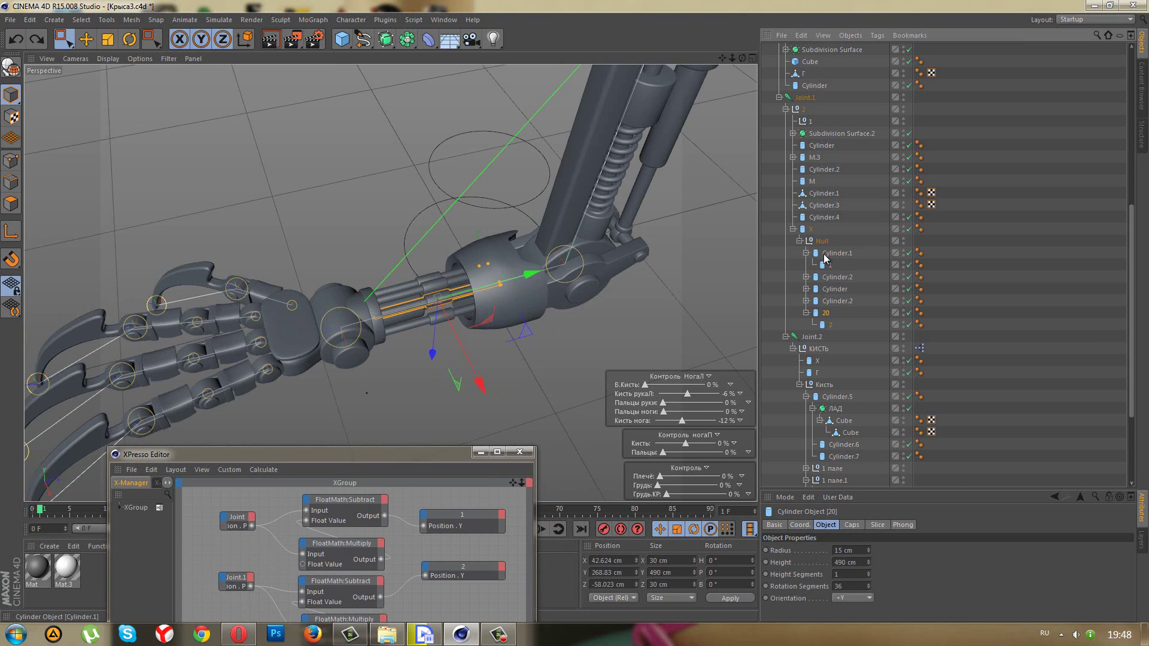
double_click(833, 254)
type("1")
key("Return")
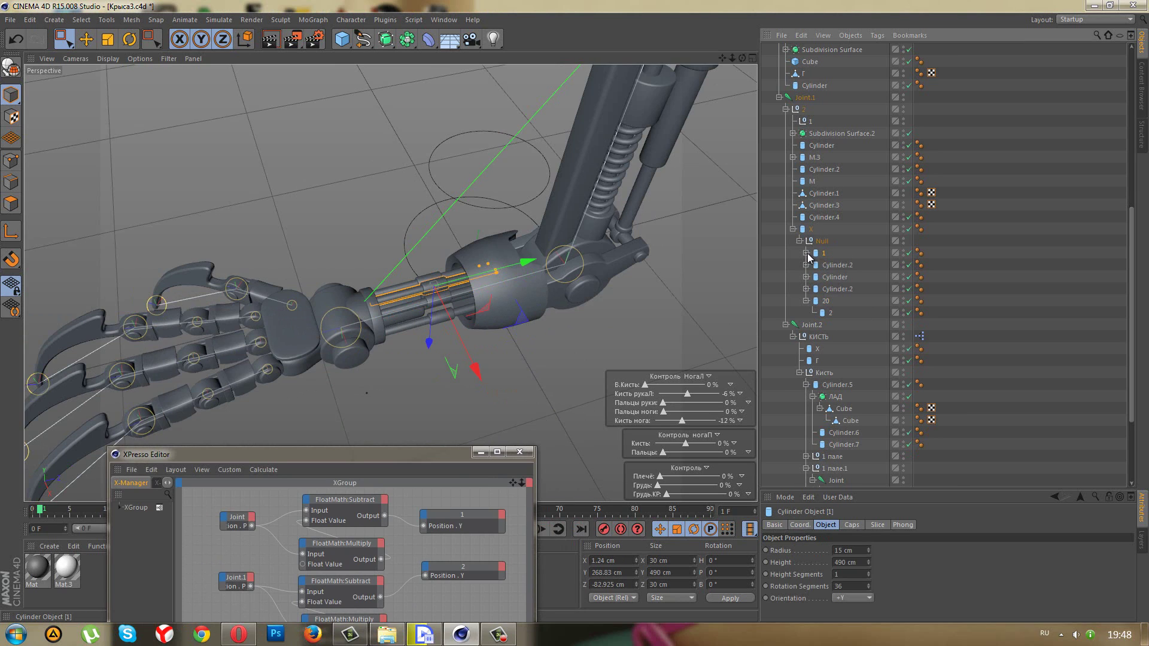
left_click(823, 265)
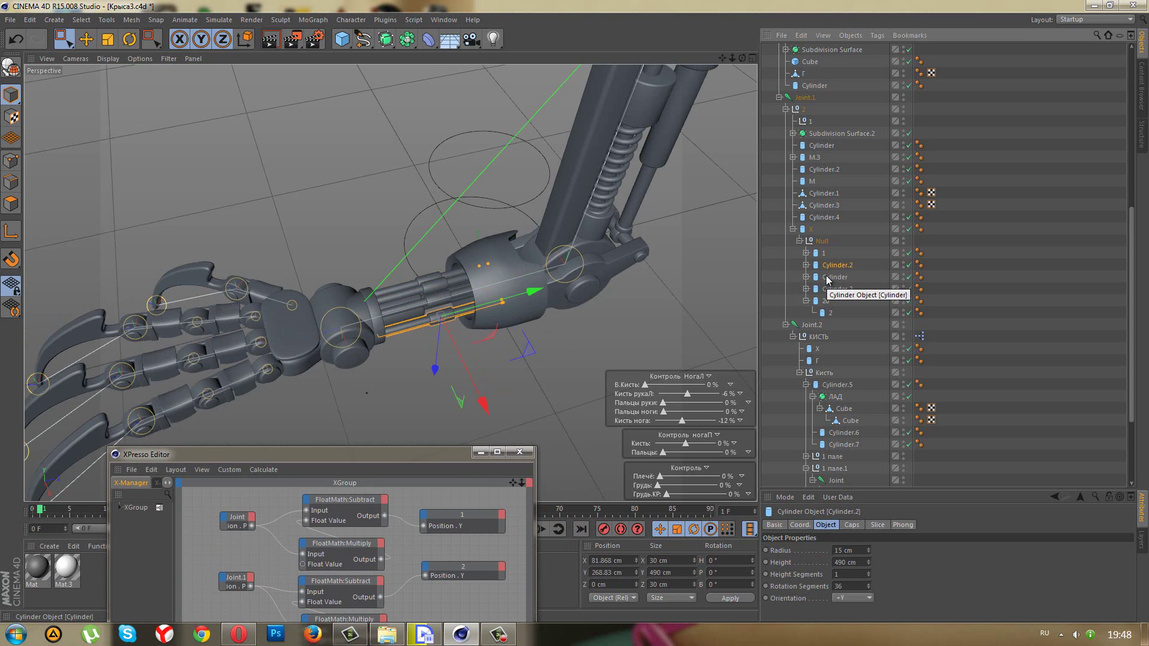
left_click(827, 277)
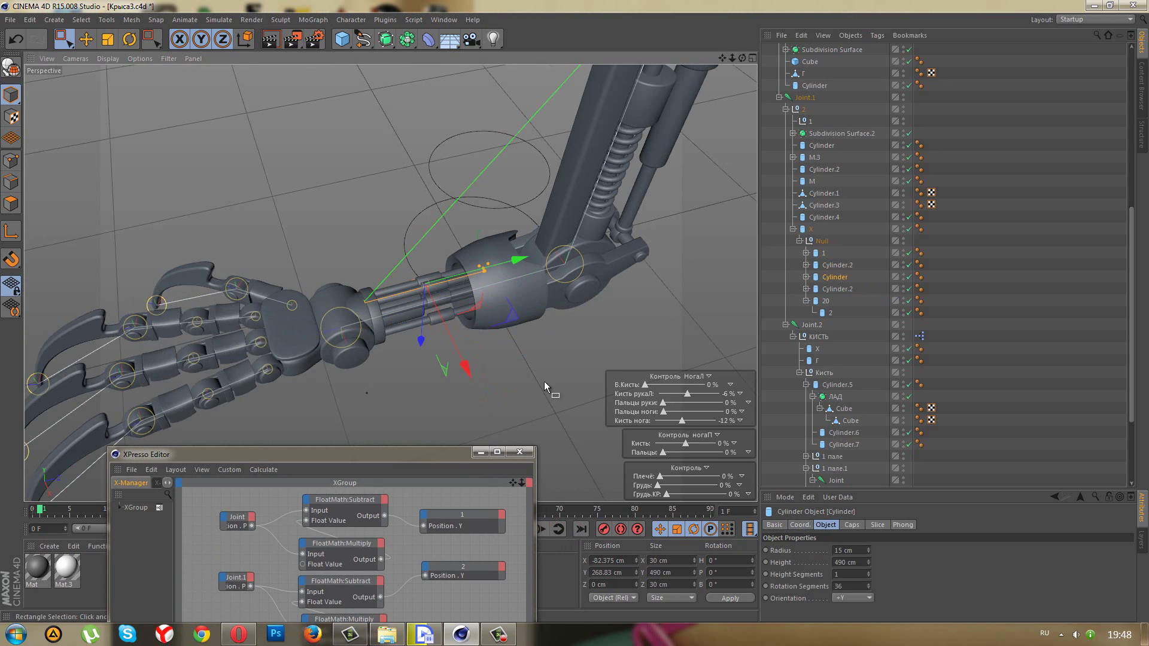
mouse_move(544, 382)
left_mouse_down("alt")
mouse_move(736, 335)
mouse_move(575, 314)
mouse_move(462, 366)
mouse_move(554, 328)
left_mouse_up("alt")
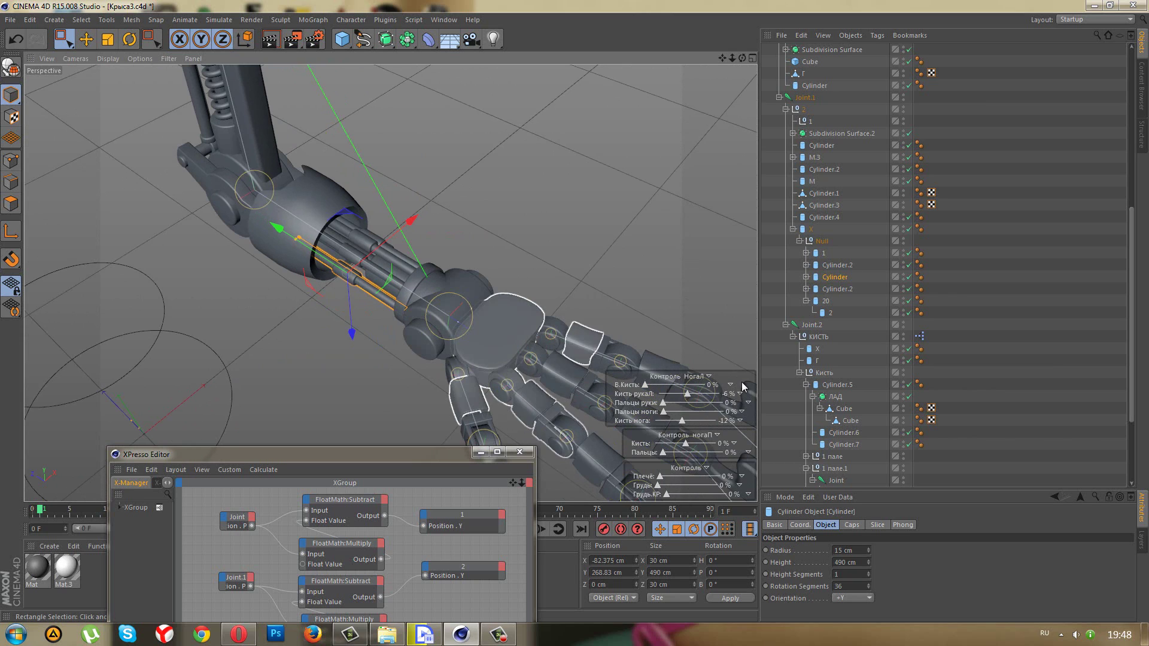
- Collapse the 1 пале.1 and Cylinder.5 branches in the Object Manager
left_click(804, 468)
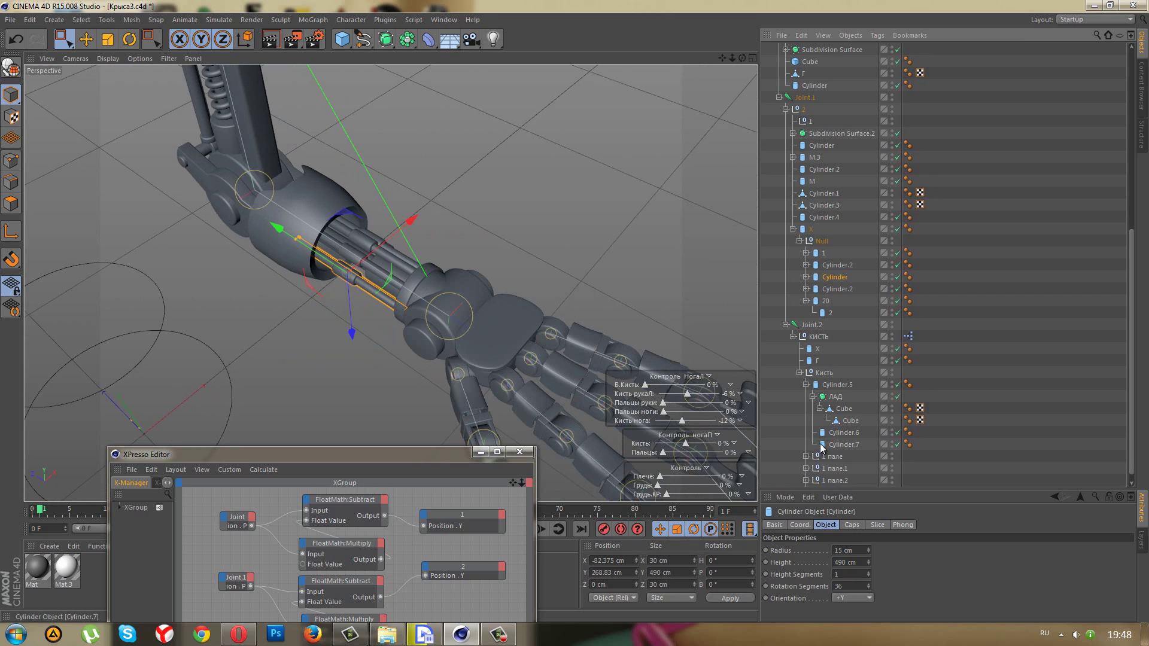
left_click(806, 374)
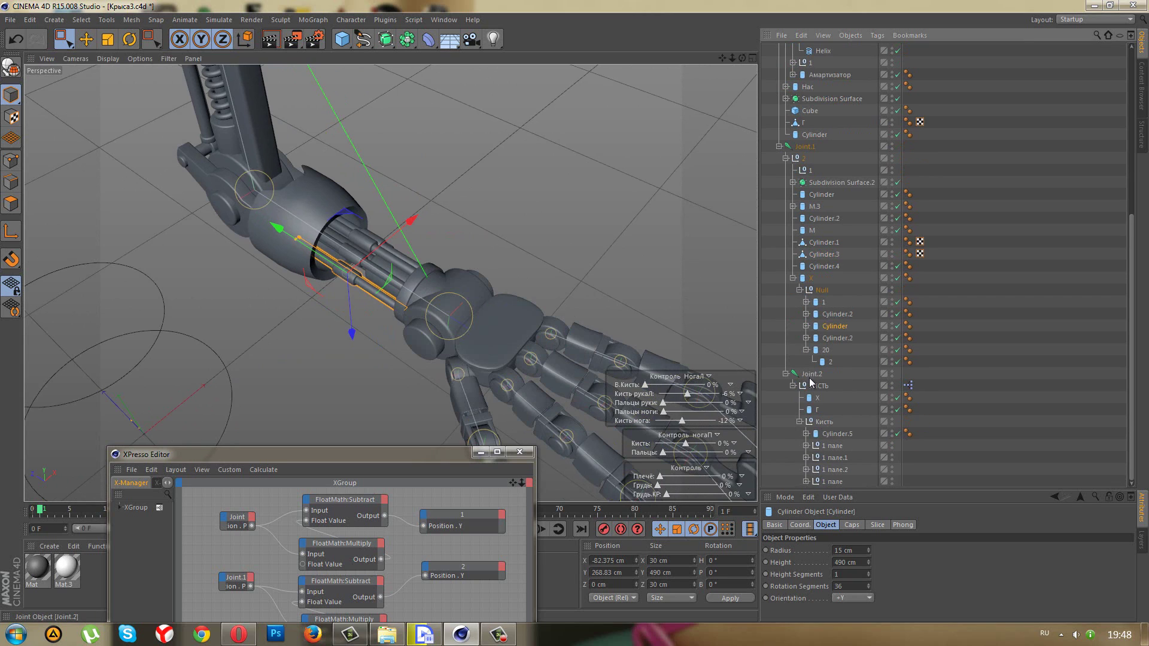
left_click(824, 456)
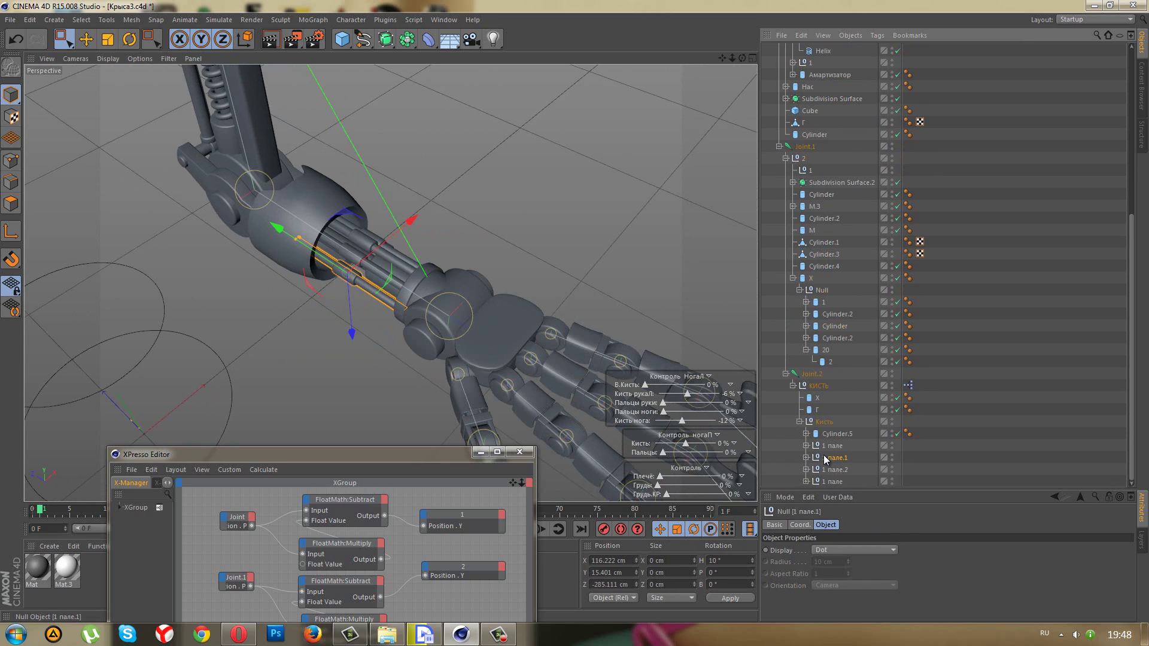
left_click(830, 469)
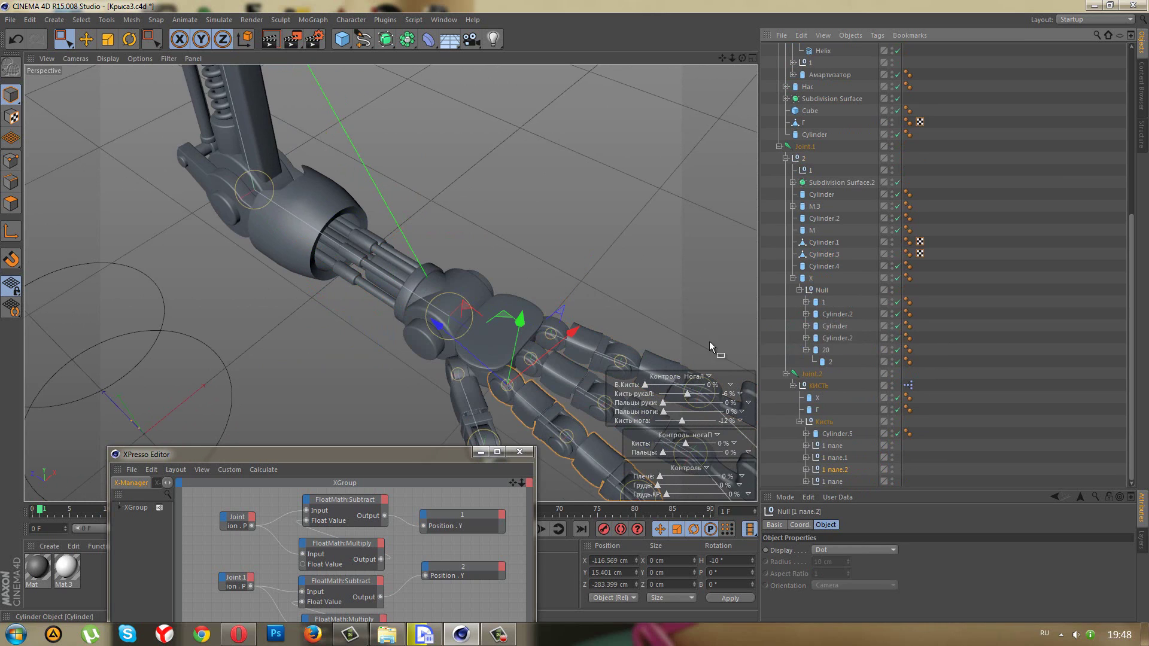
- Rename the forearm's Cylinder.2 piston to 3, then select 1 пале.2
left_click(385, 278)
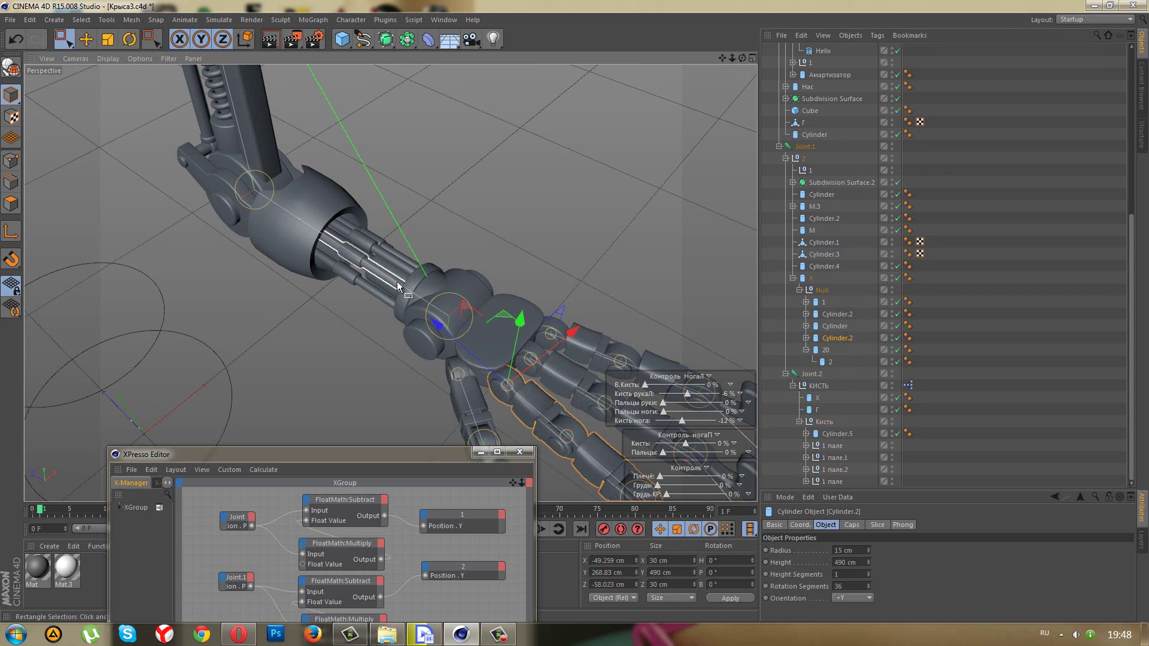
double_click(836, 338)
type("3")
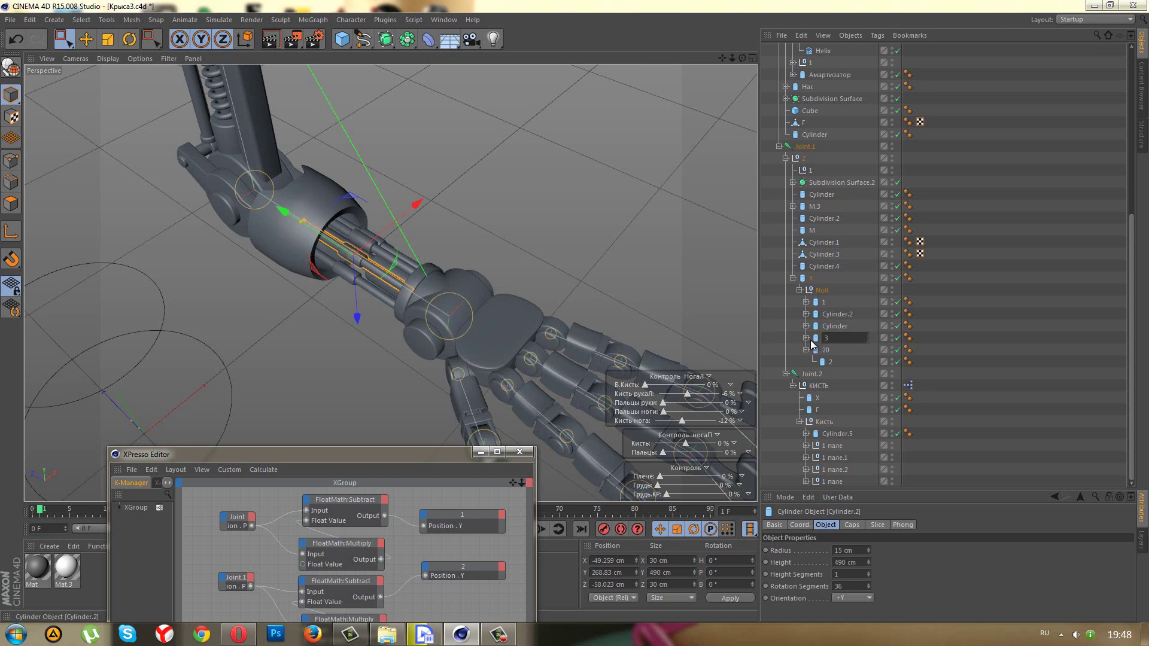
key("Return")
left_click(806, 339)
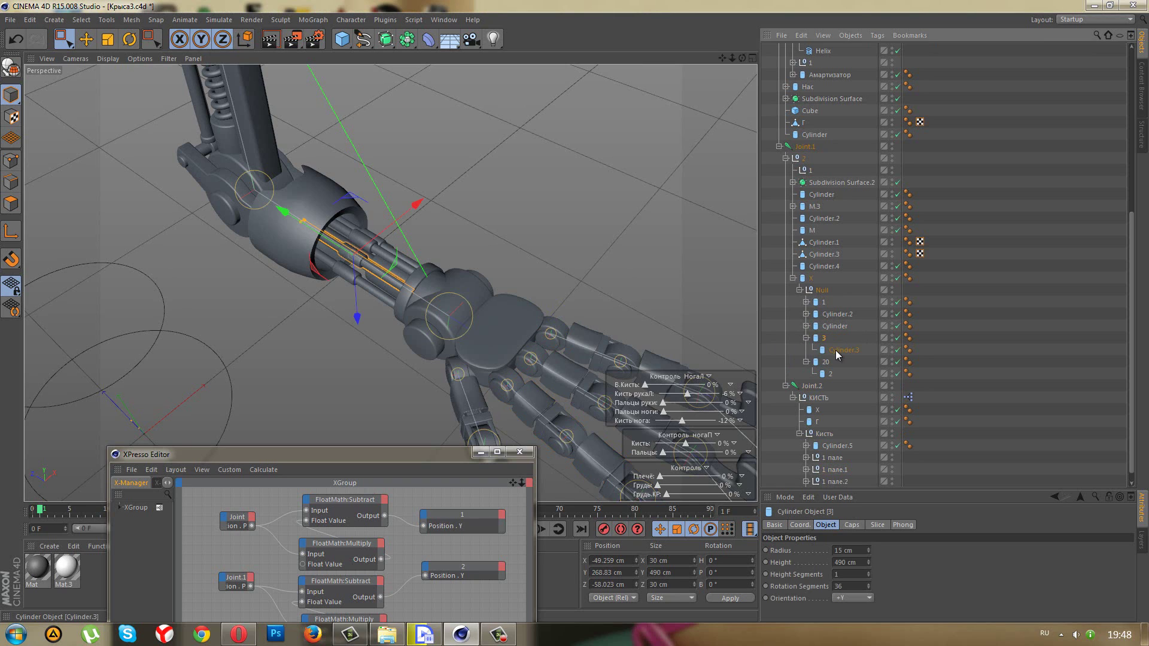
left_click(815, 339)
left_click(807, 338)
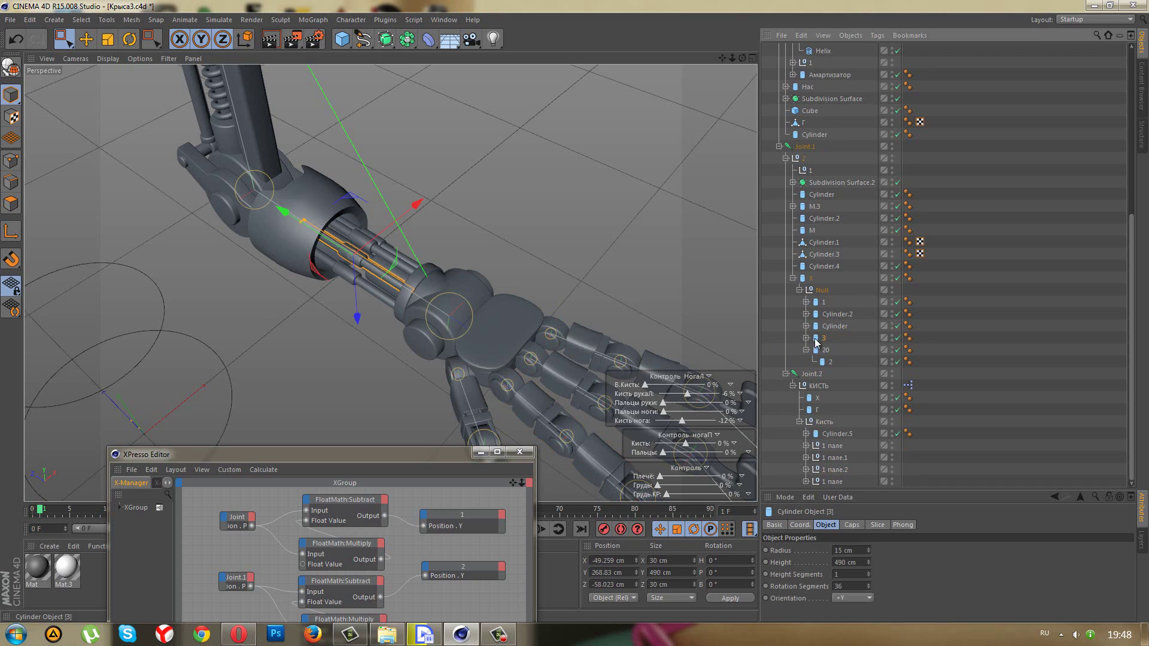
left_click(828, 471)
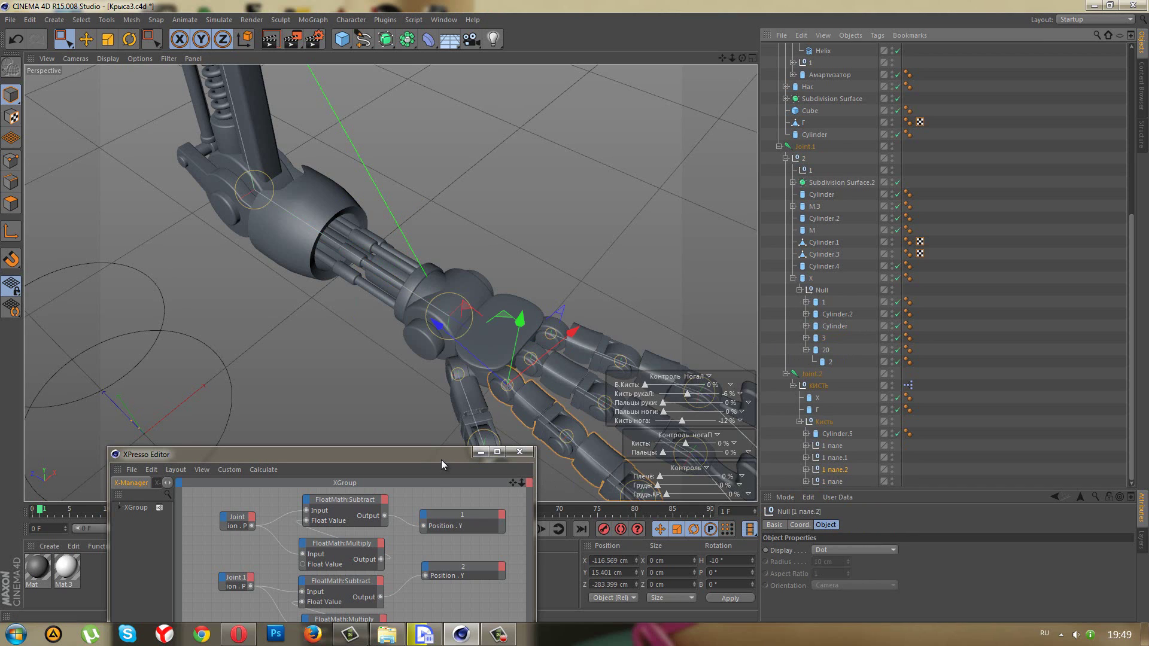
- Add the 1 пале.2 Joint node and wire its Rotation.P into the third Subtract and Multiply
left_click_drag(441, 457, 454, 324)
left_click(805, 471)
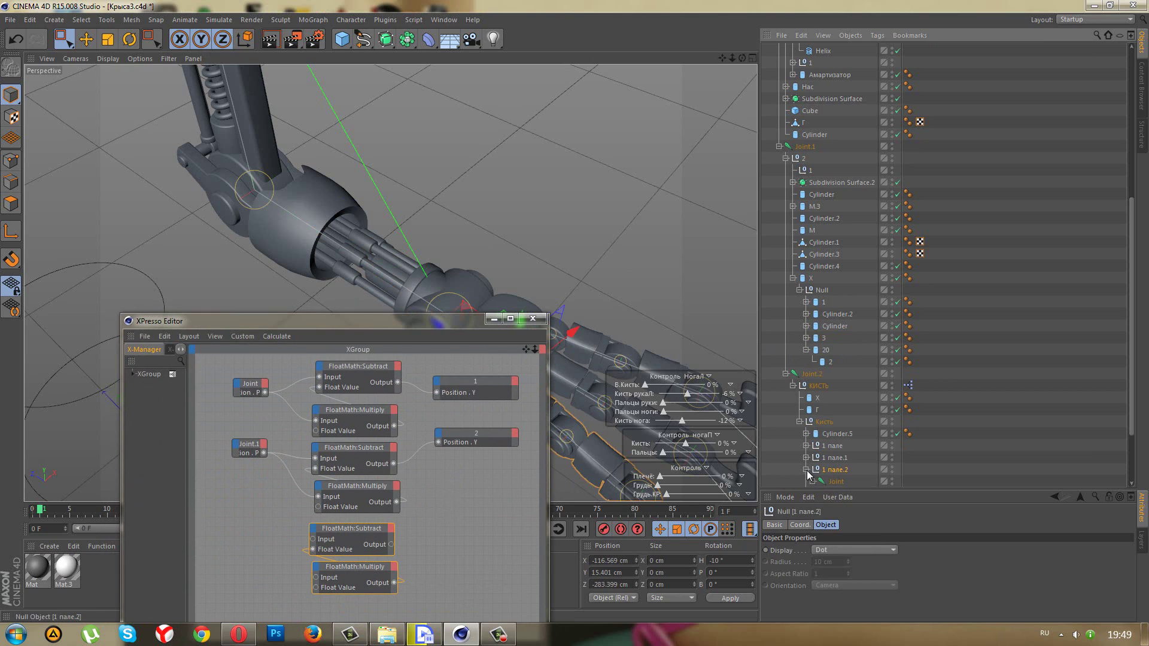
left_click_drag(590, 489, 245, 539)
left_click(263, 532)
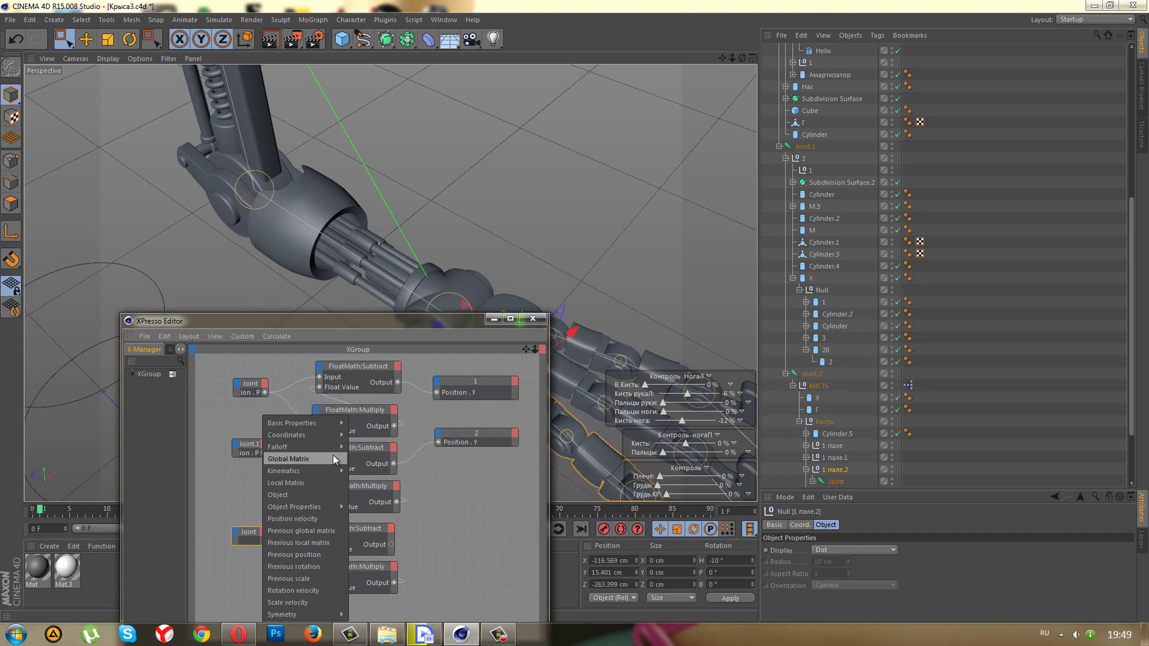
mouse_move(287, 435)
mouse_move(363, 483)
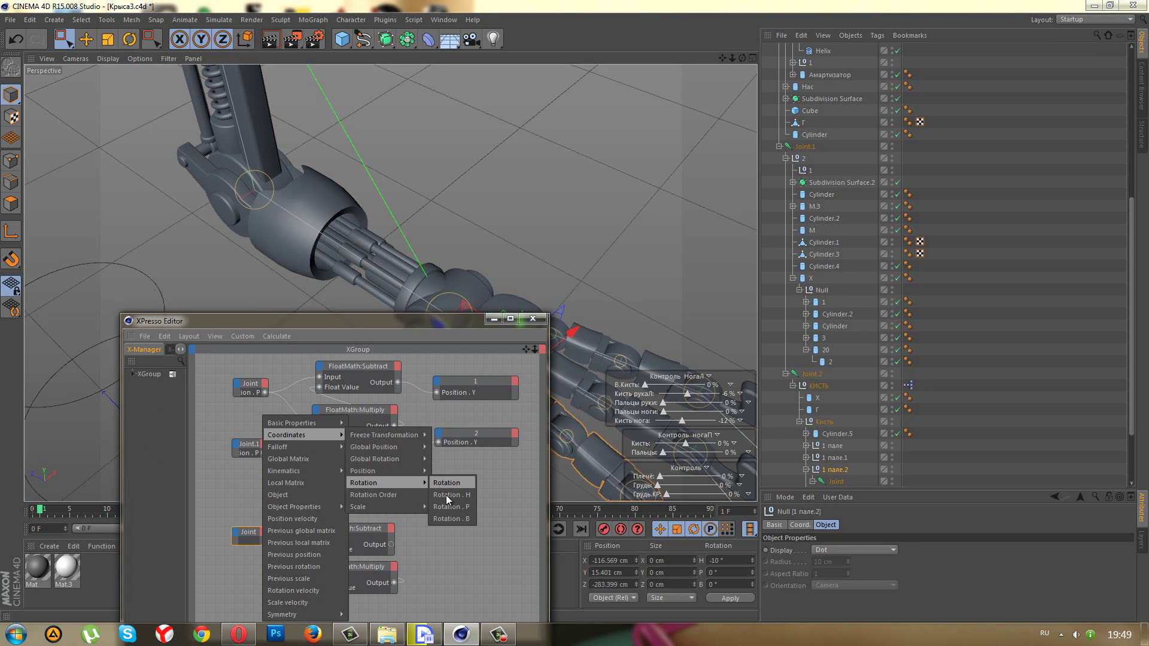
left_click(447, 506)
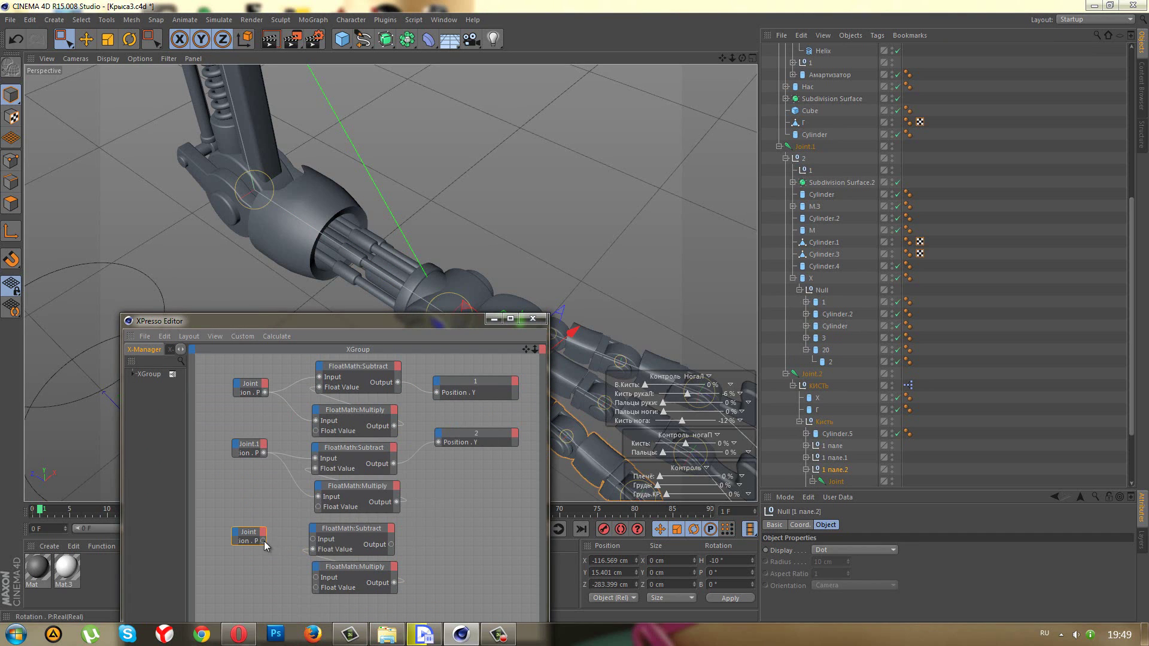
left_click_drag(316, 537, 262, 541)
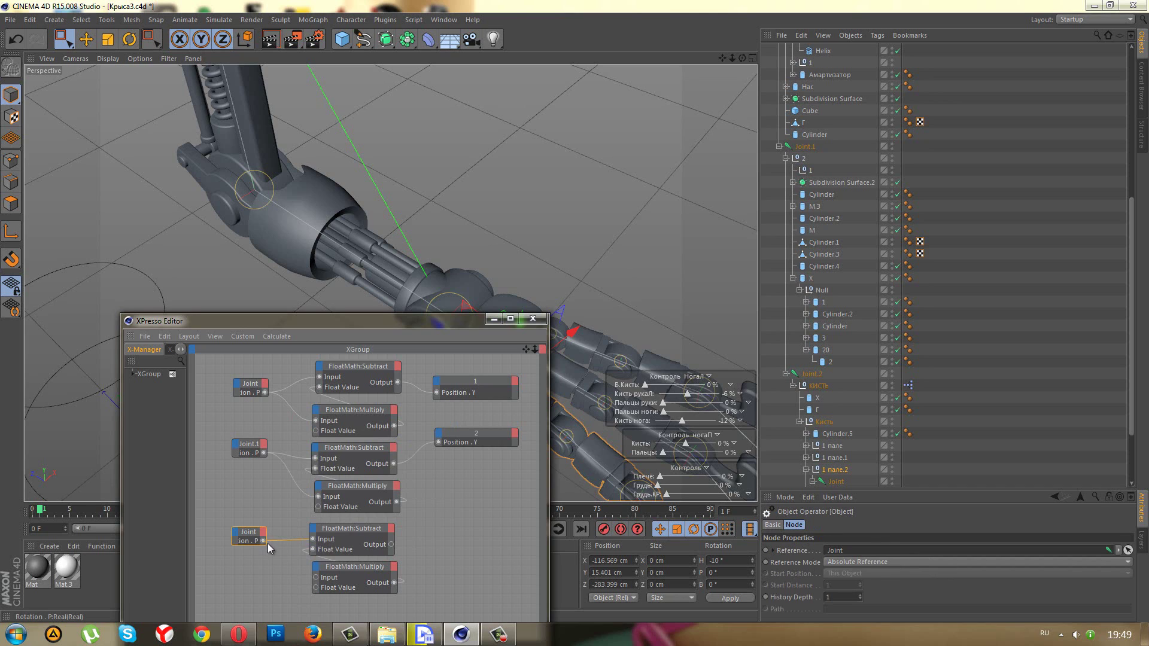
left_click_drag(264, 541, 314, 577)
- Add another Joint node with a Position.Y input fed by the third Subtract output
left_click(830, 482)
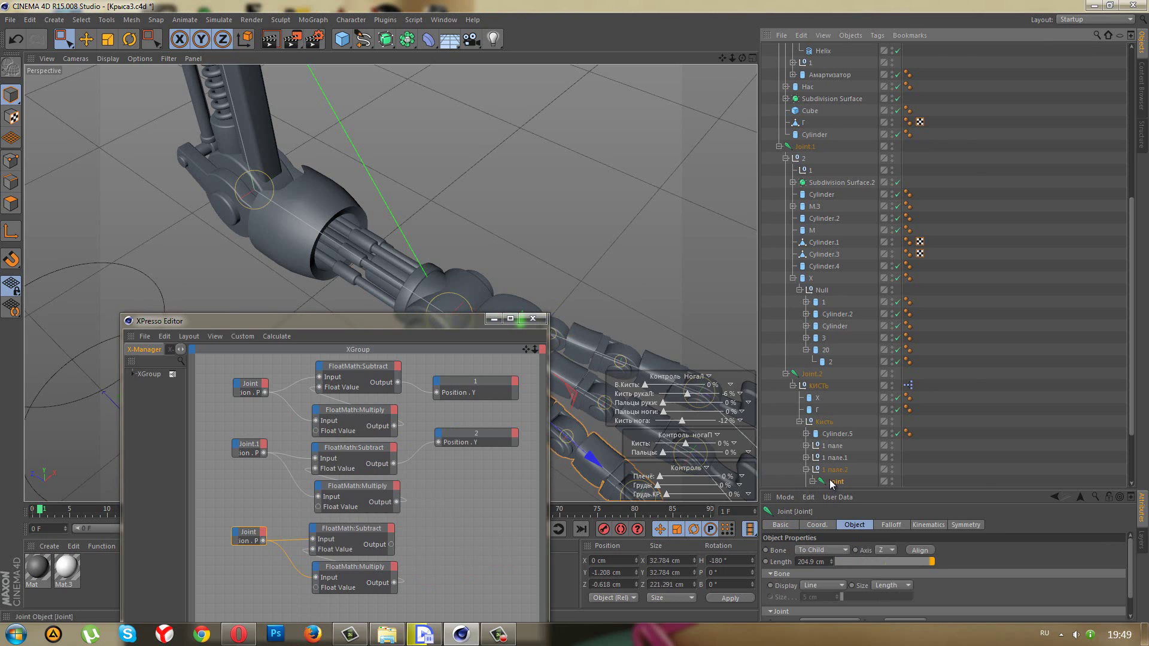
left_click_drag(480, 322, 409, 333)
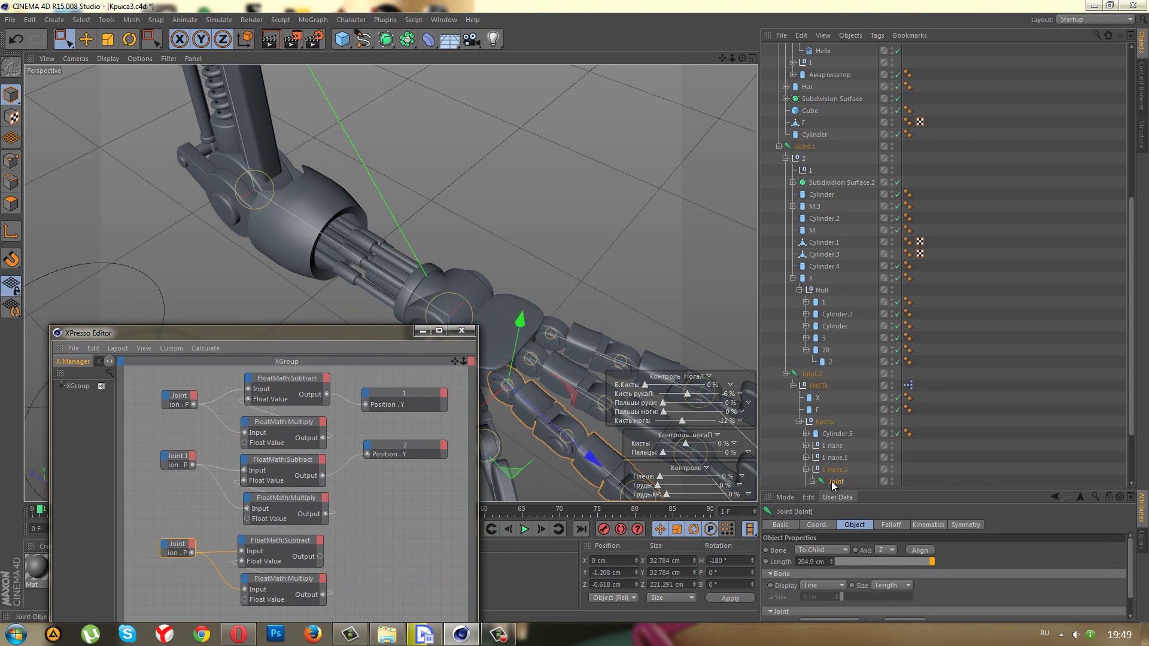
left_click_drag(831, 480, 413, 550)
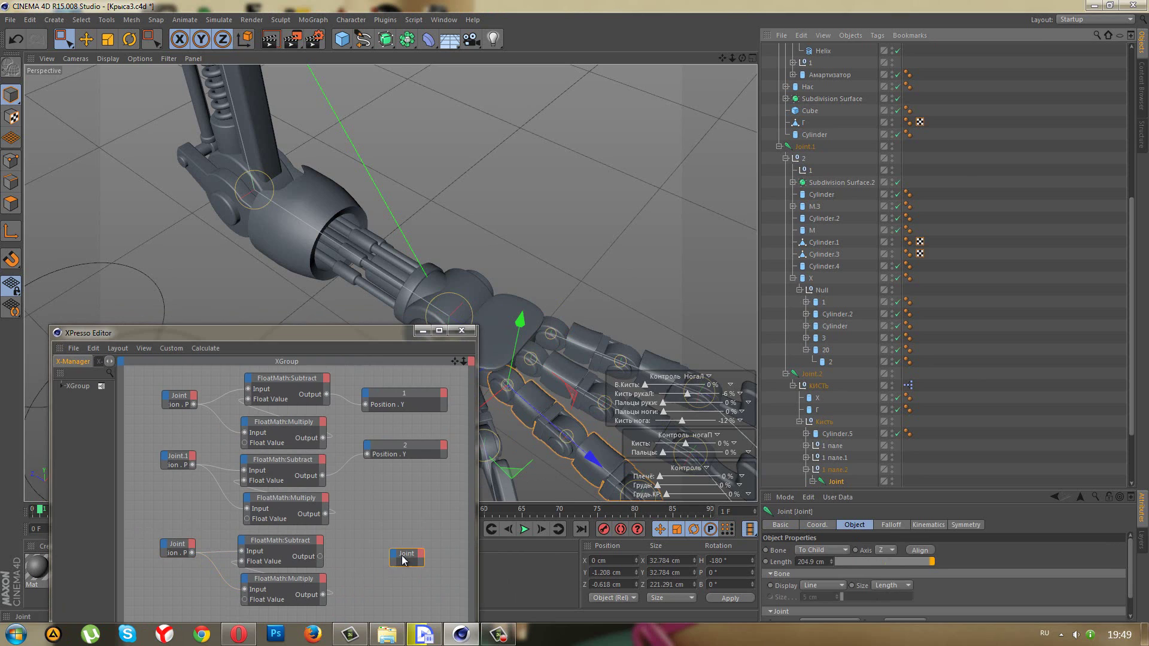
left_click(408, 546)
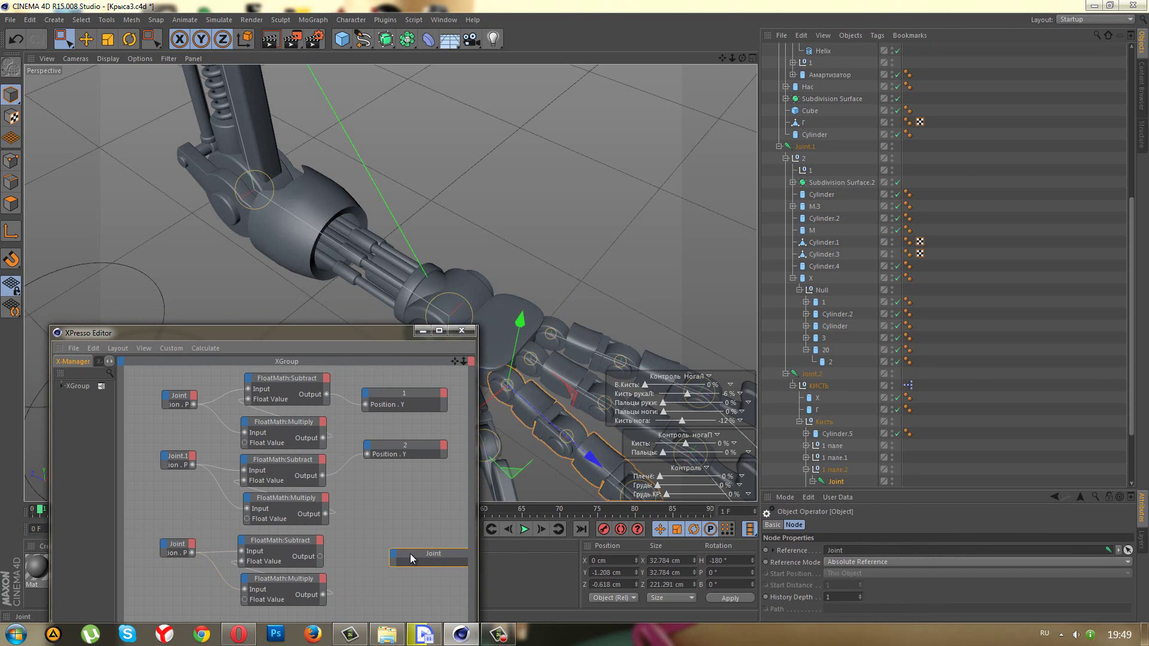
left_click_drag(410, 554, 375, 554)
left_click(361, 554)
mouse_move(386, 508)
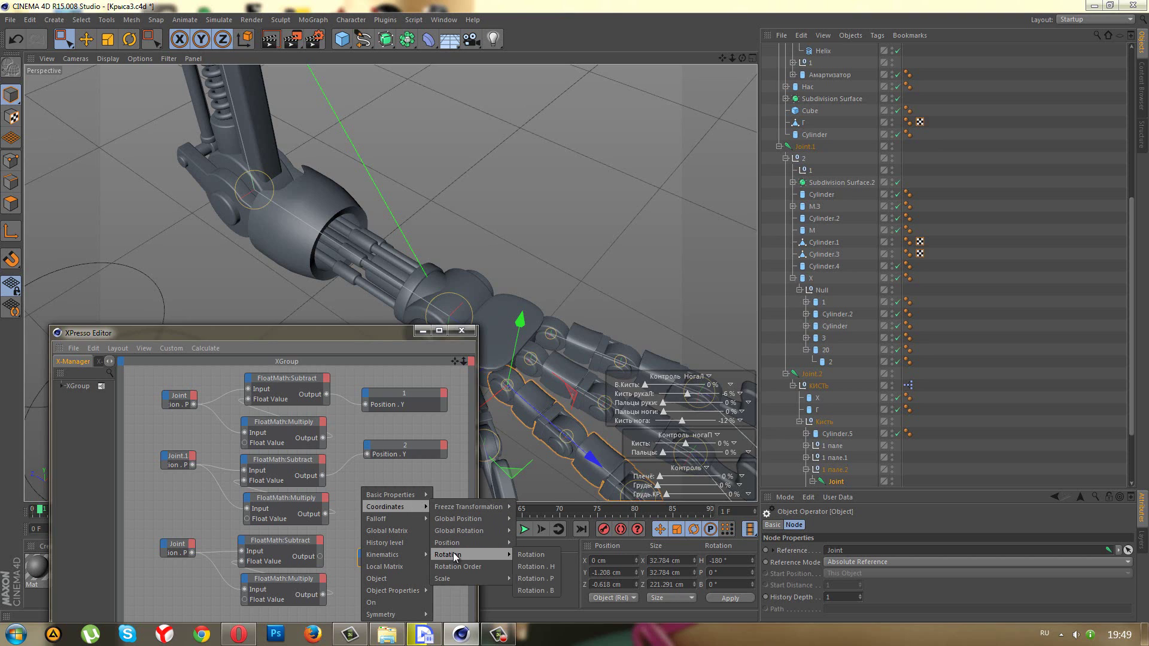
mouse_move(447, 542)
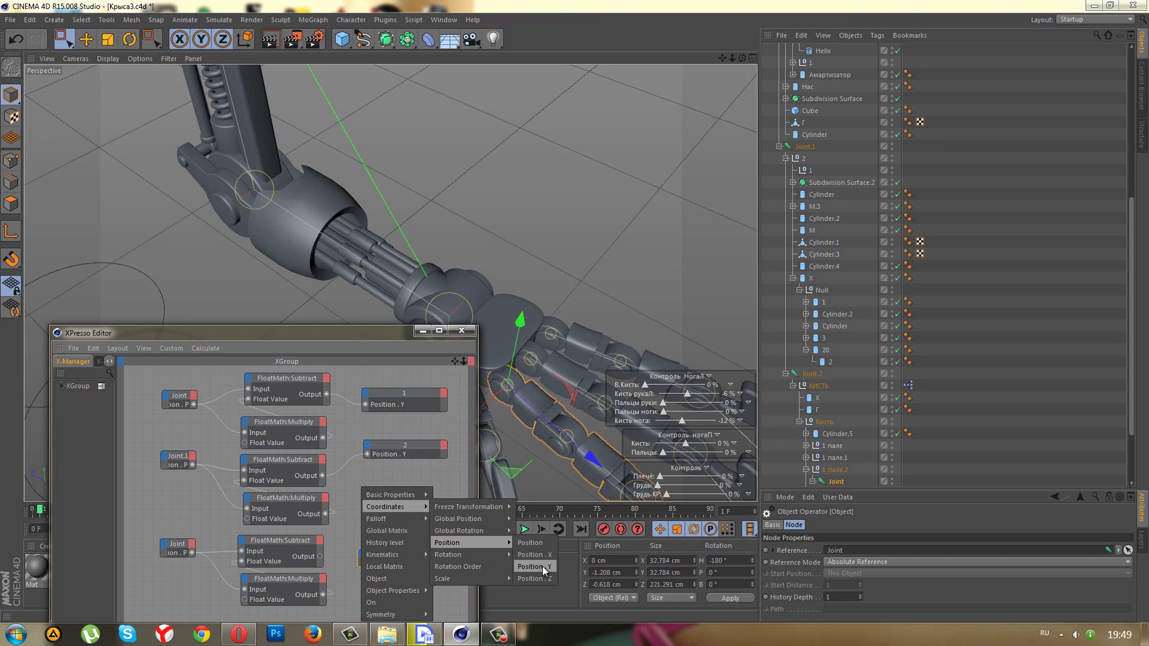
left_click(543, 566)
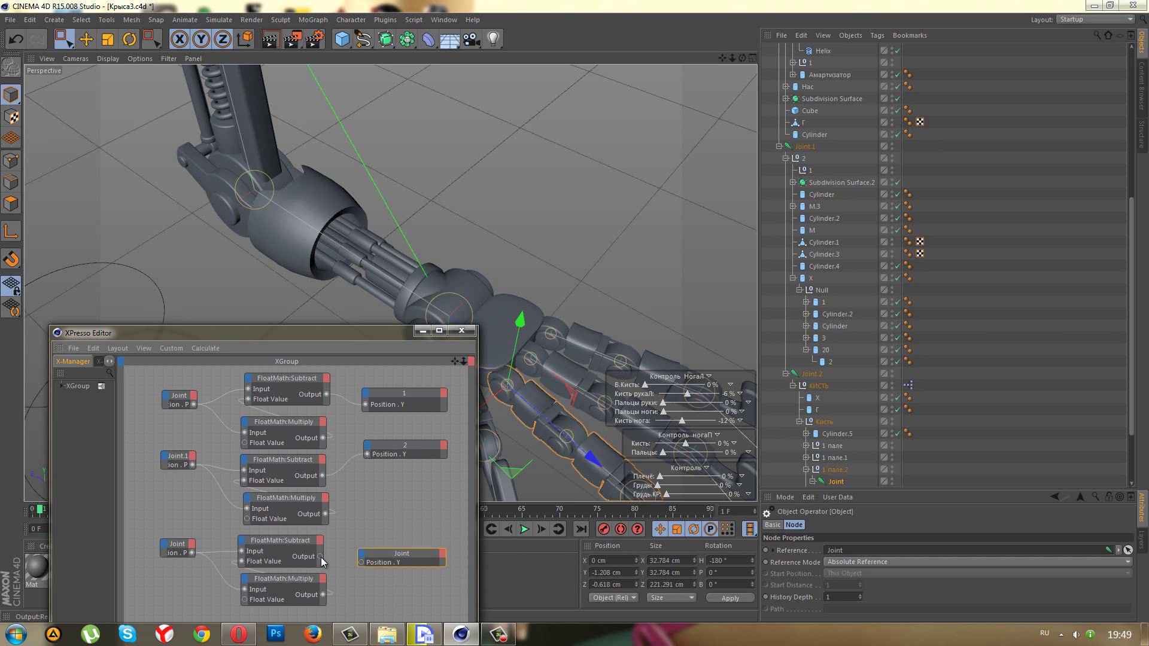
left_click_drag(363, 566, 361, 563)
left_click_drag(404, 336, 358, 438)
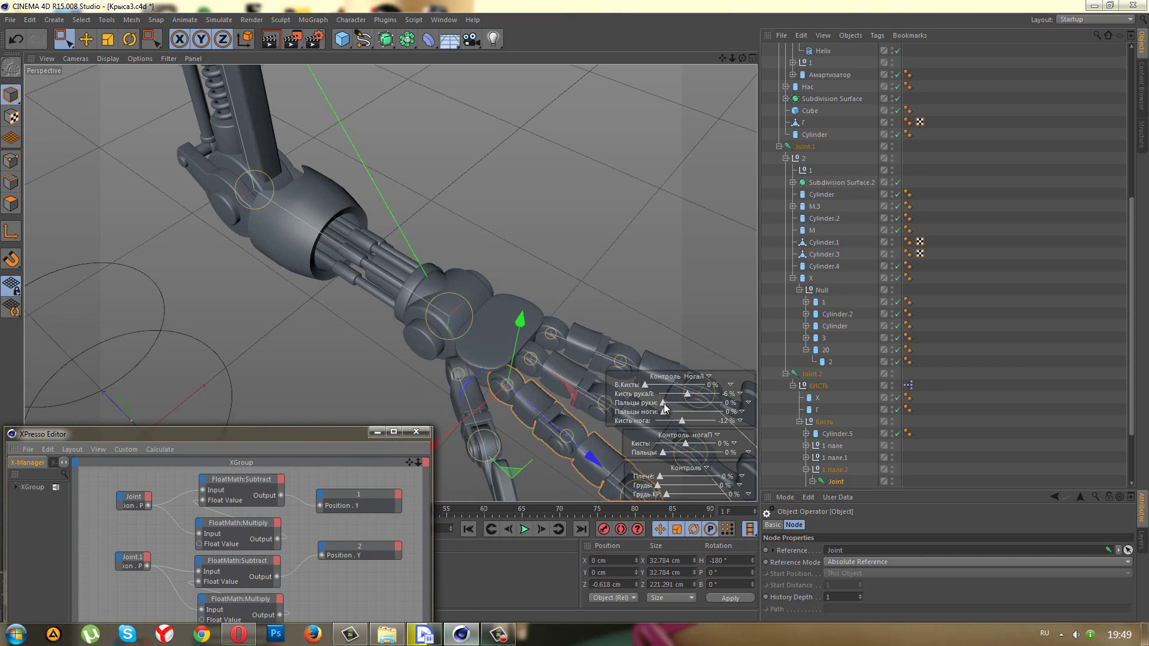
mouse_move(664, 404)
left_mouse_down()
mouse_move(702, 417)
mouse_move(637, 414)
left_mouse_up()
mouse_move(361, 434)
left_mouse_down()
mouse_move(335, 342)
mouse_move(326, 387)
left_mouse_up()
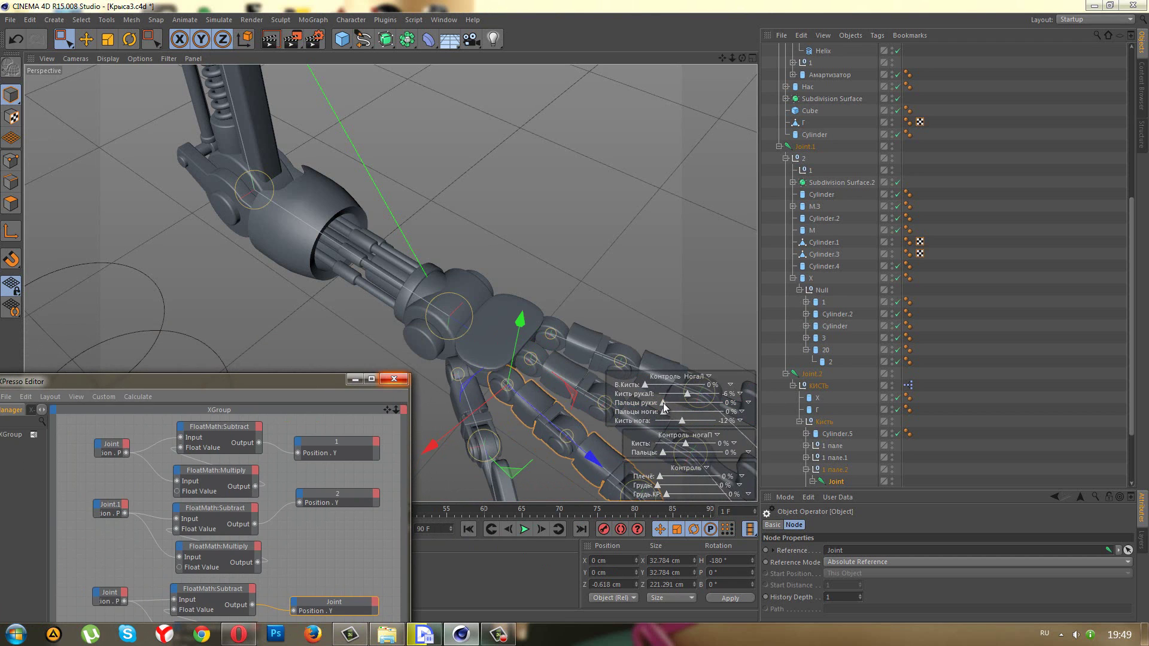
left_click_drag(662, 405, 722, 403)
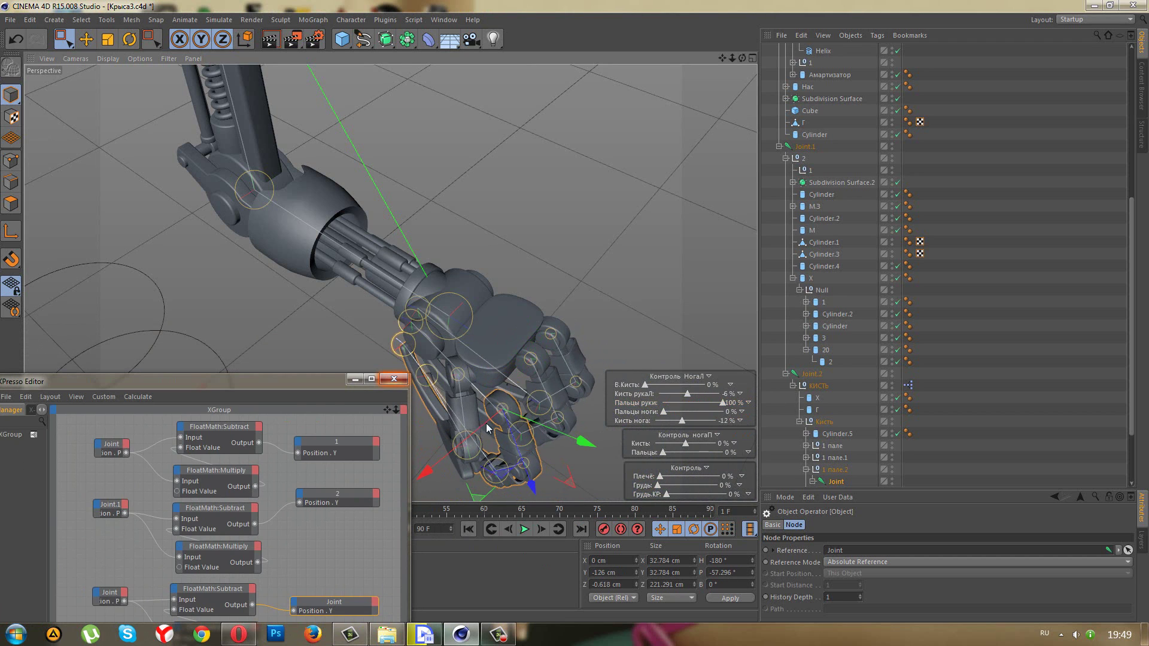
left_click_drag(286, 386, 273, 365)
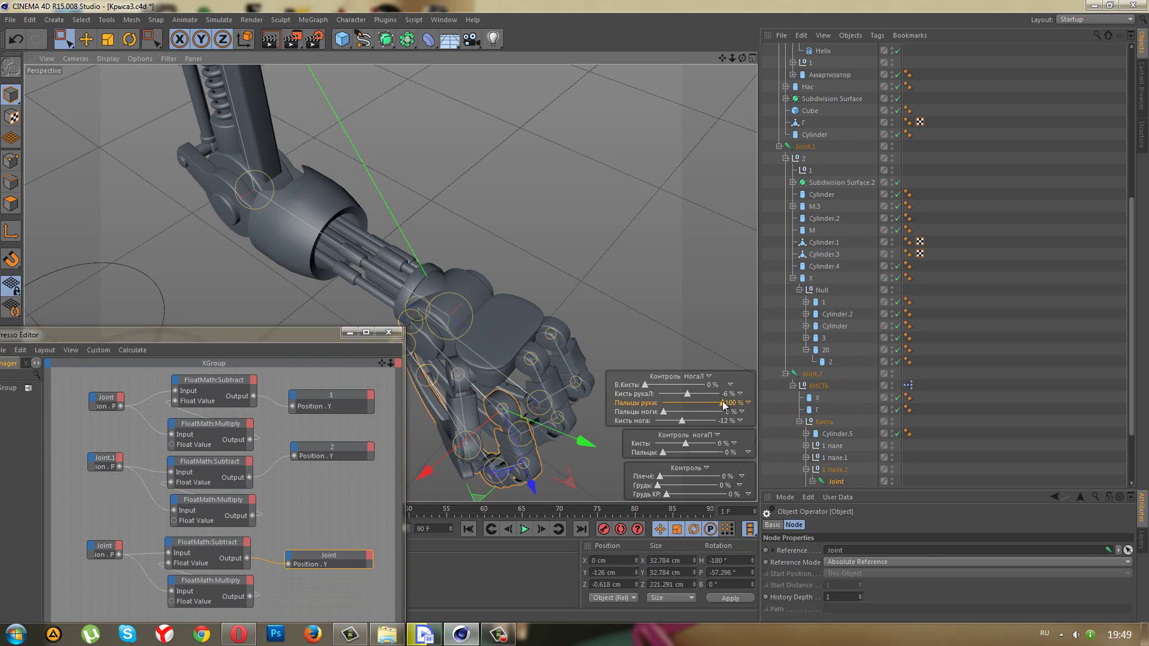
left_click_drag(722, 403, 656, 407)
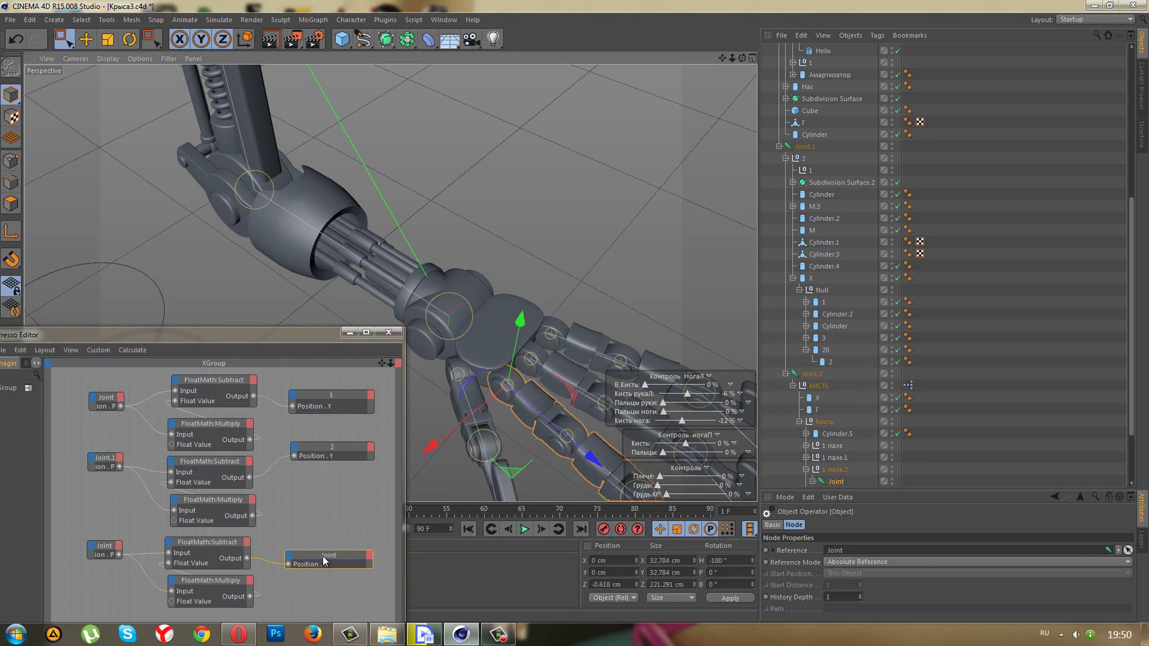
- Replace the stray Joint node with piston 3's cylinder, its Position.Y driven by the third Subtract
key("Delete")
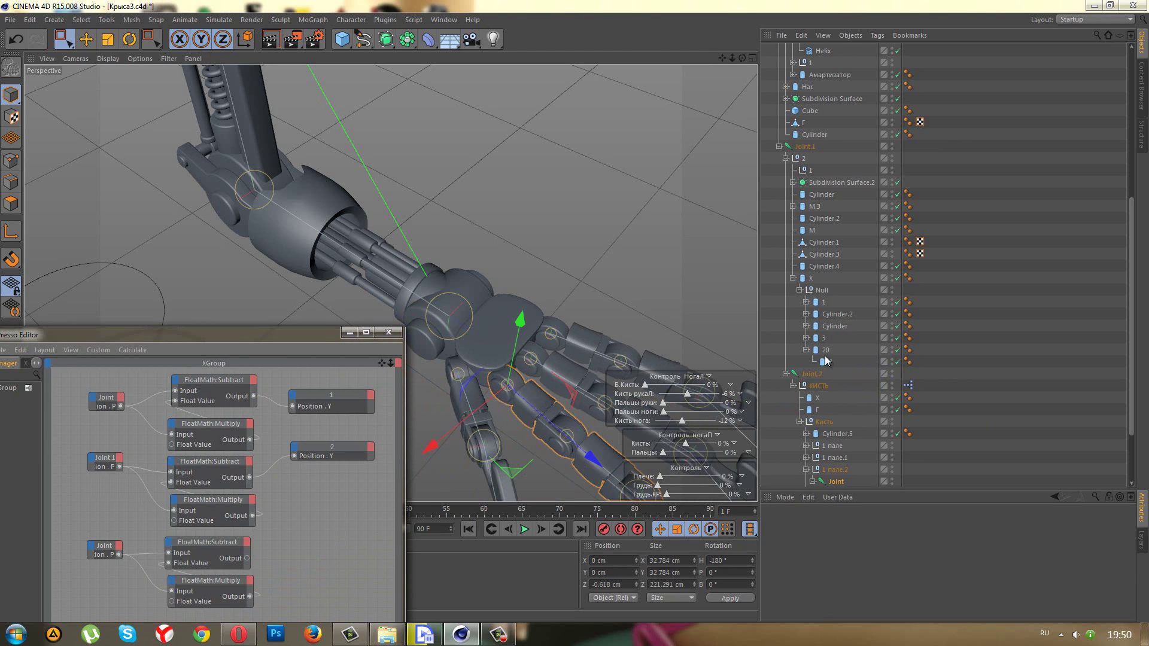
left_click(805, 350)
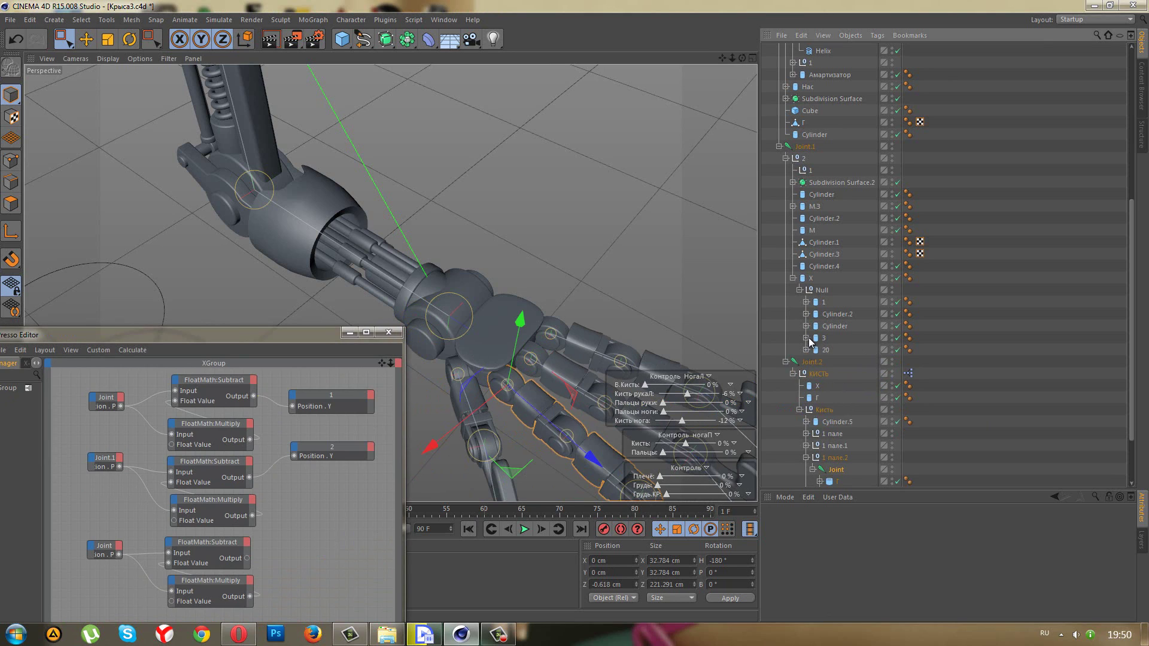
left_click(826, 350)
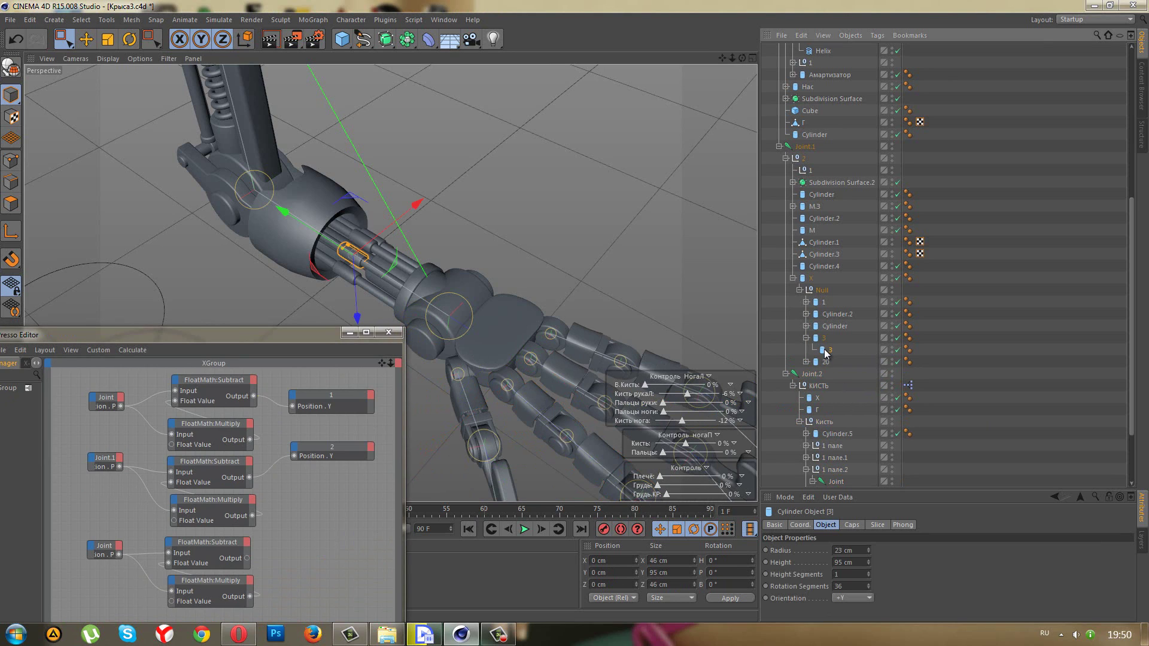
left_click_drag(352, 524, 328, 555)
left_click(317, 547)
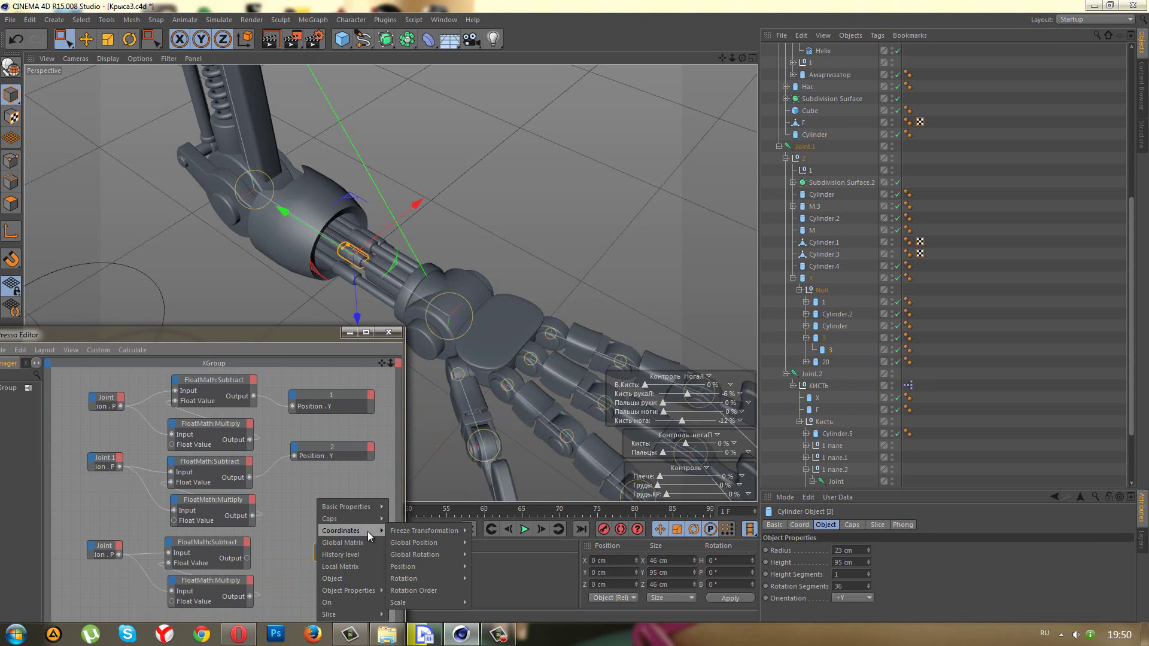
mouse_move(341, 530)
mouse_move(425, 566)
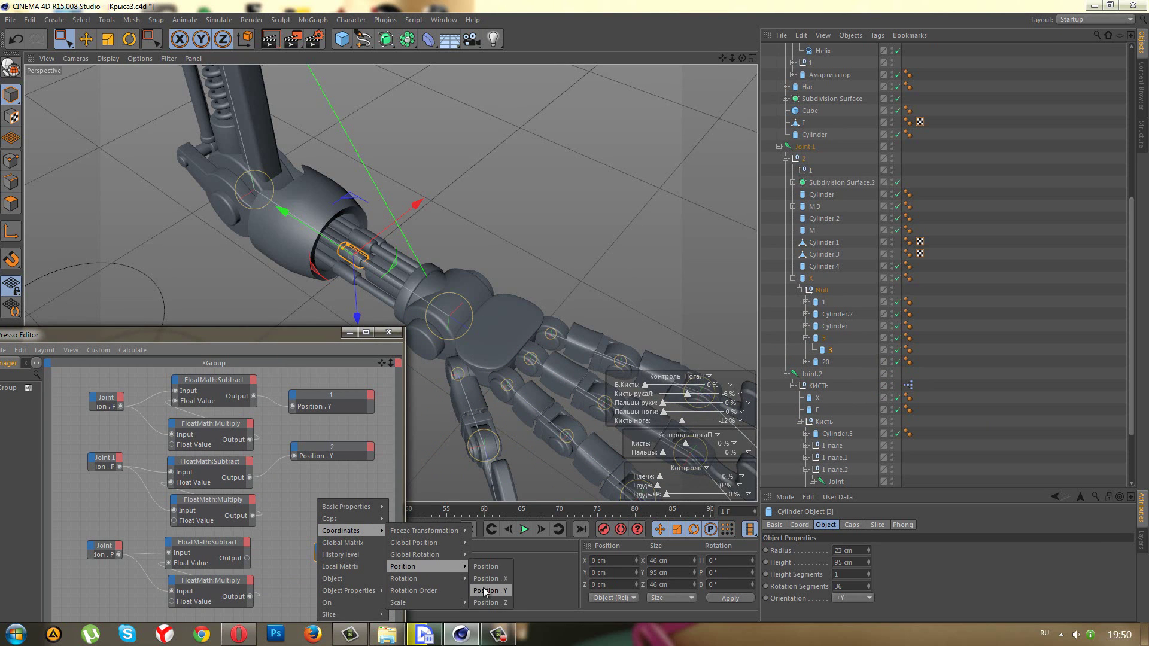
left_click(485, 590)
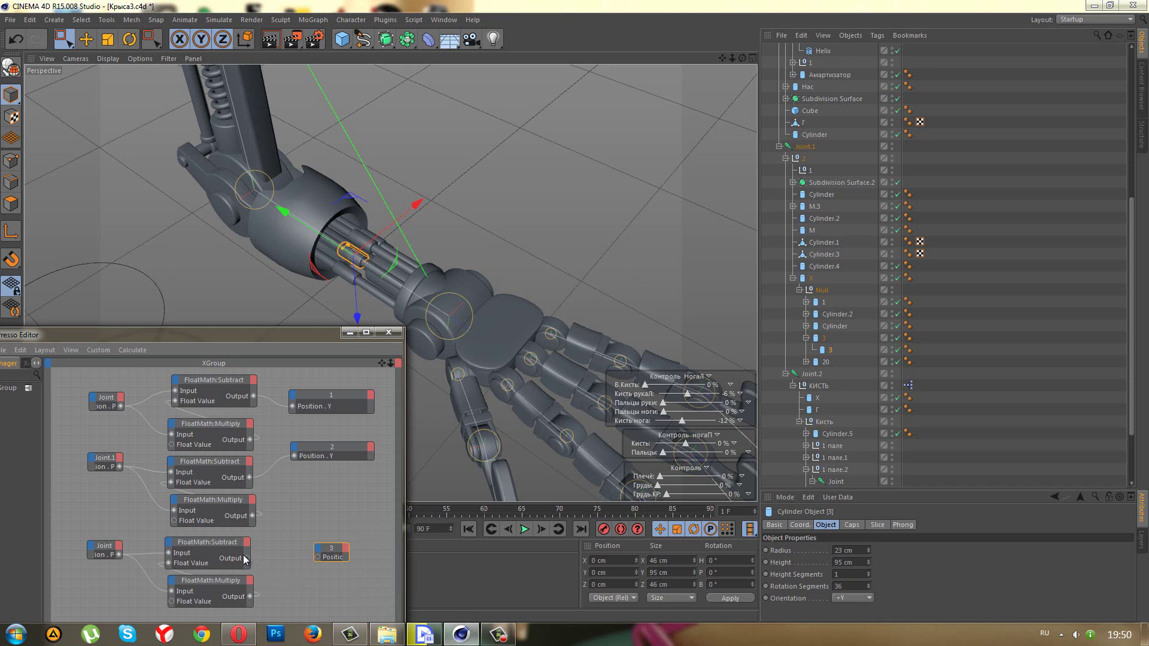
left_click_drag(250, 559, 317, 558)
left_click(317, 557)
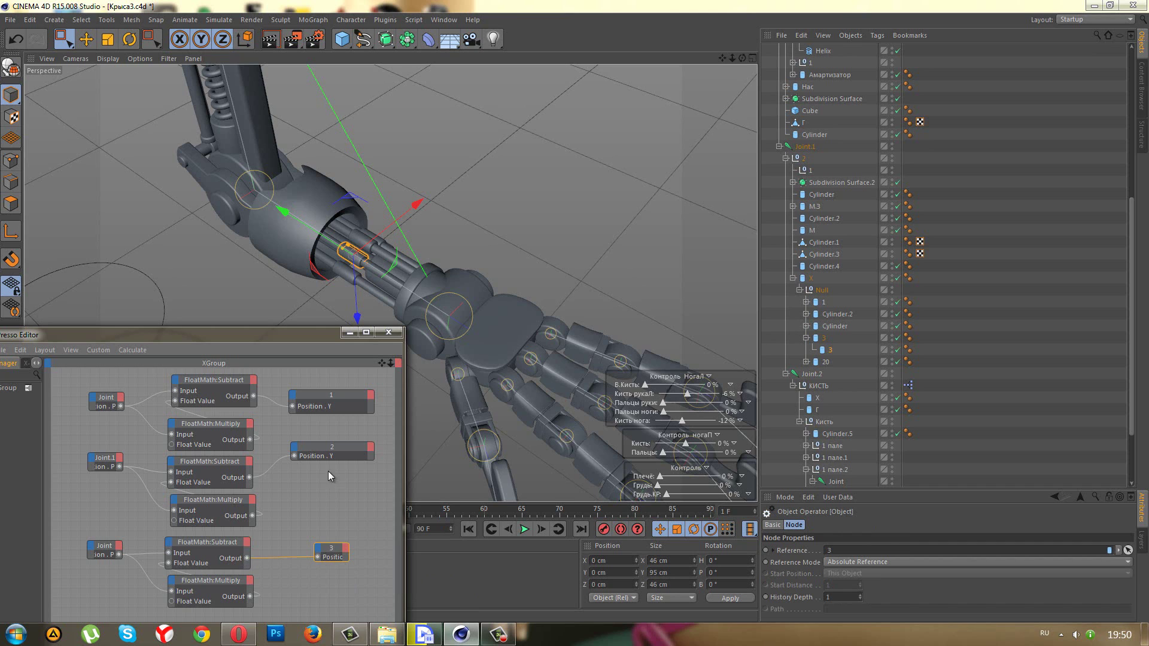
left_click(350, 333)
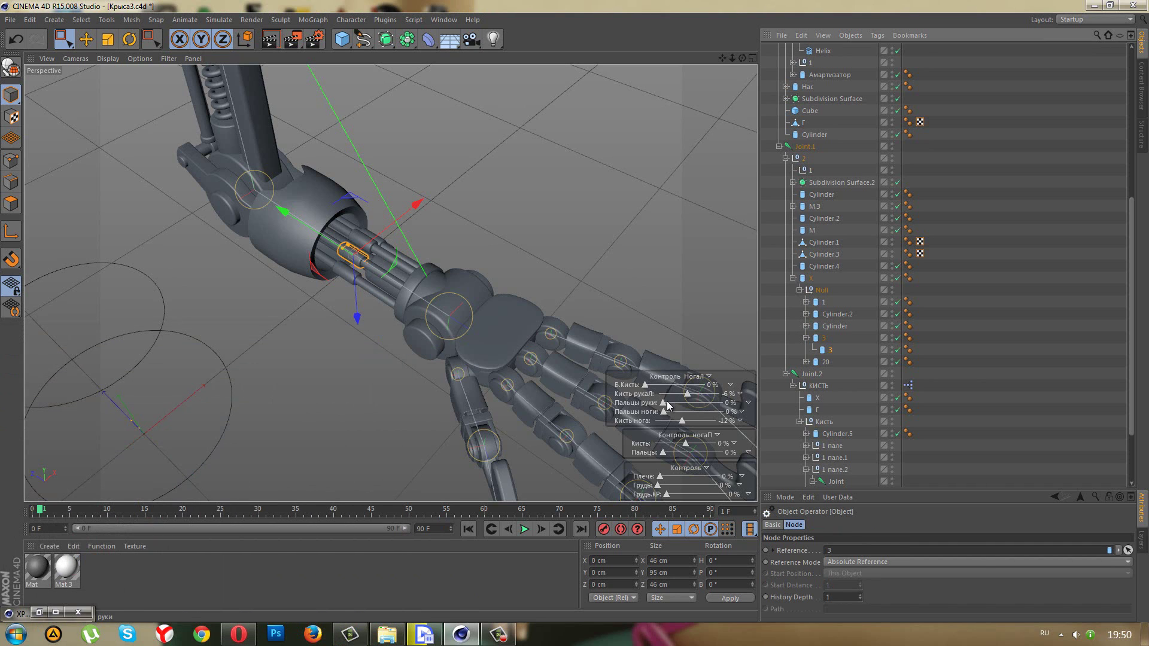
- Test the Пальцы руки finger curl slider, then move Cylinder.2 out of the Null piston group
mouse_move(668, 406)
left_mouse_down()
mouse_move(724, 407)
mouse_move(658, 409)
left_mouse_up()
mouse_move(624, 365)
left_mouse_down("alt")
mouse_move(356, 314)
mouse_move(669, 273)
left_mouse_up("alt")
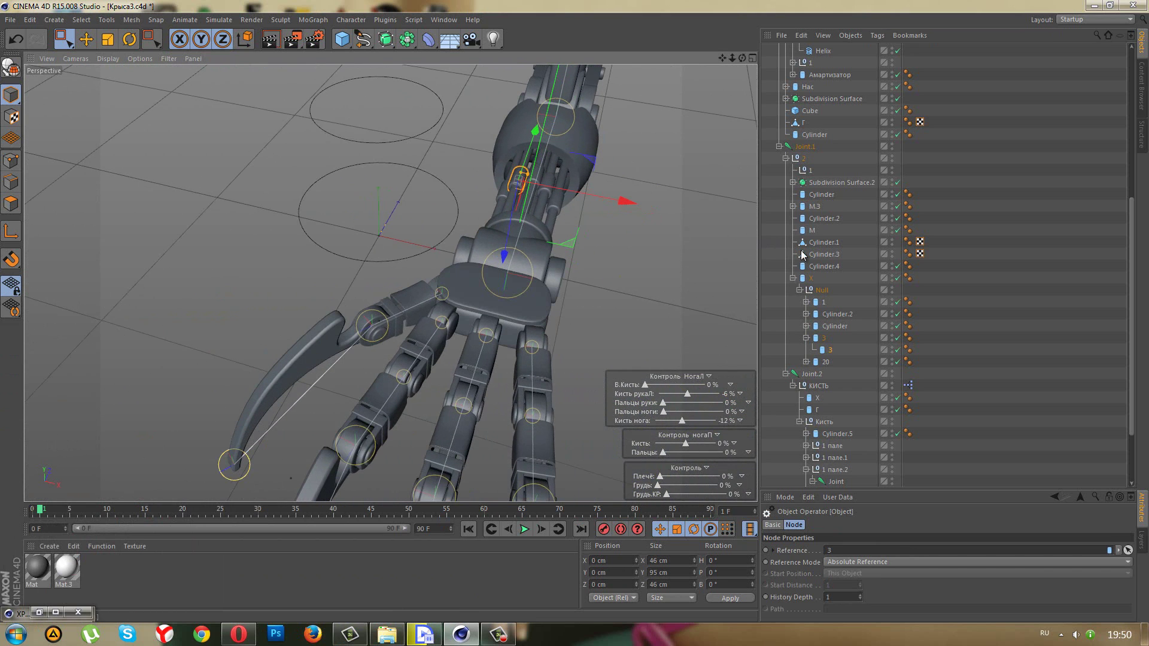
left_click(806, 338)
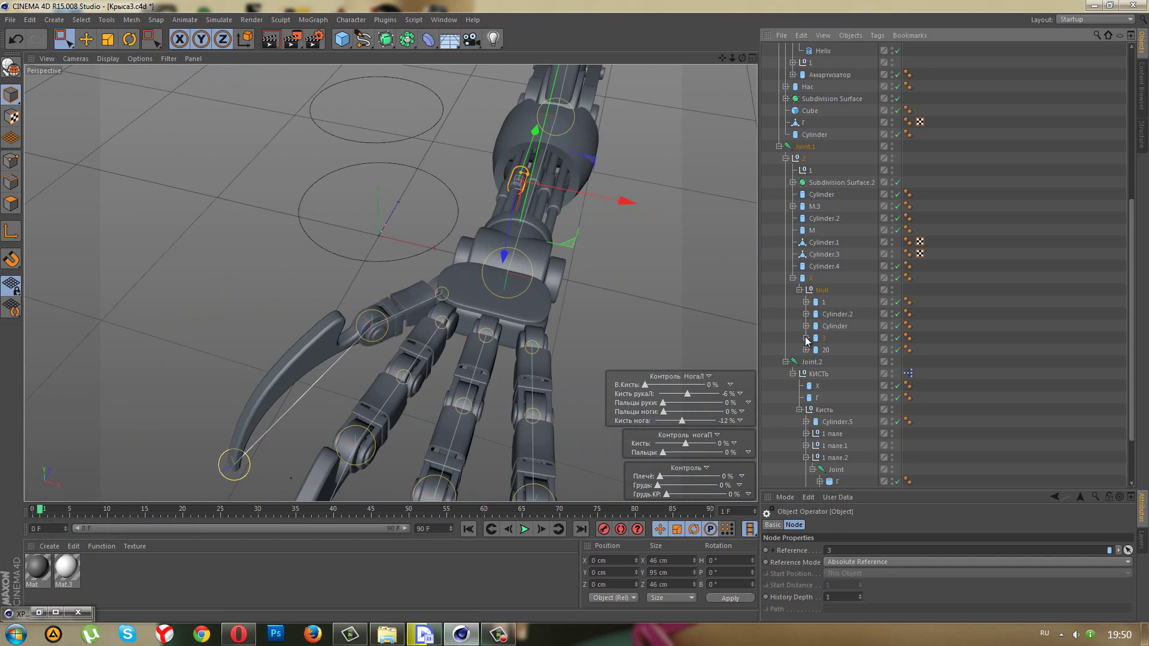
left_click(828, 315)
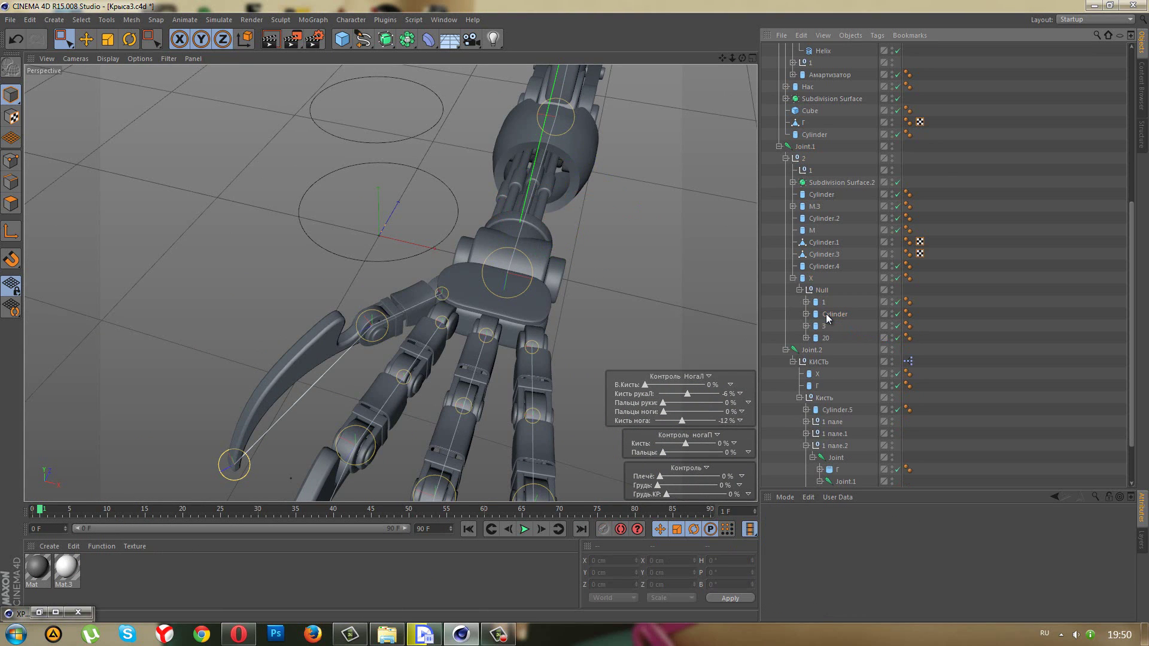
left_click_drag(827, 314, 825, 303)
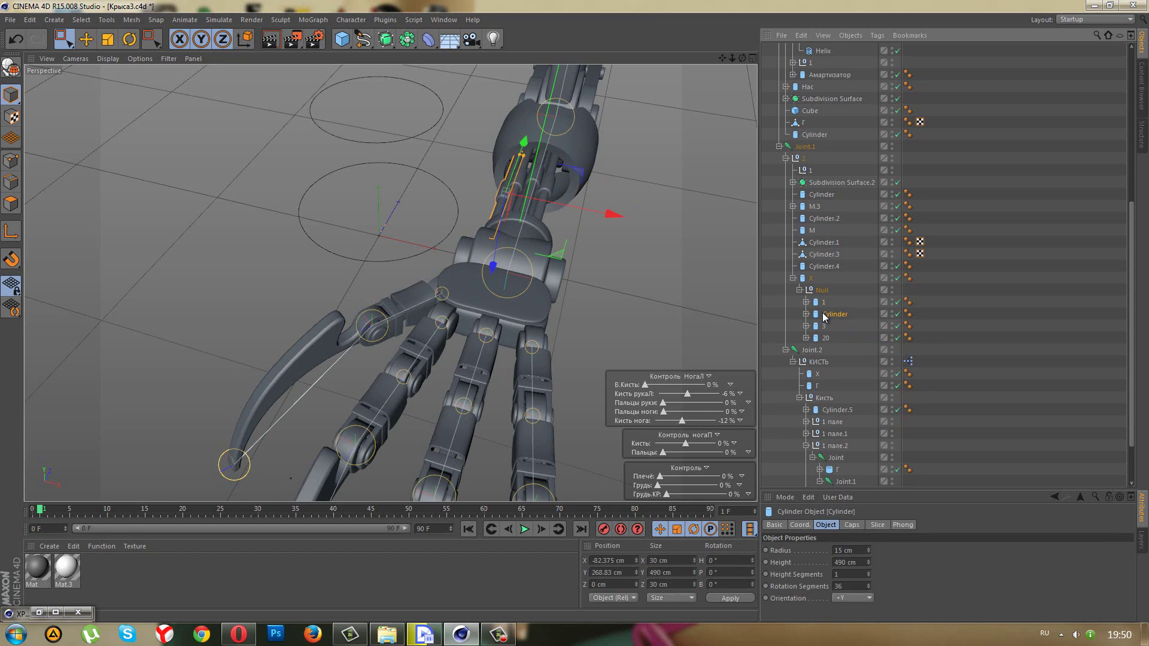
- Pair piston 1 with finger 1 пале and piston 20 with finger 1 пале.1 to compare them
left_click(824, 326)
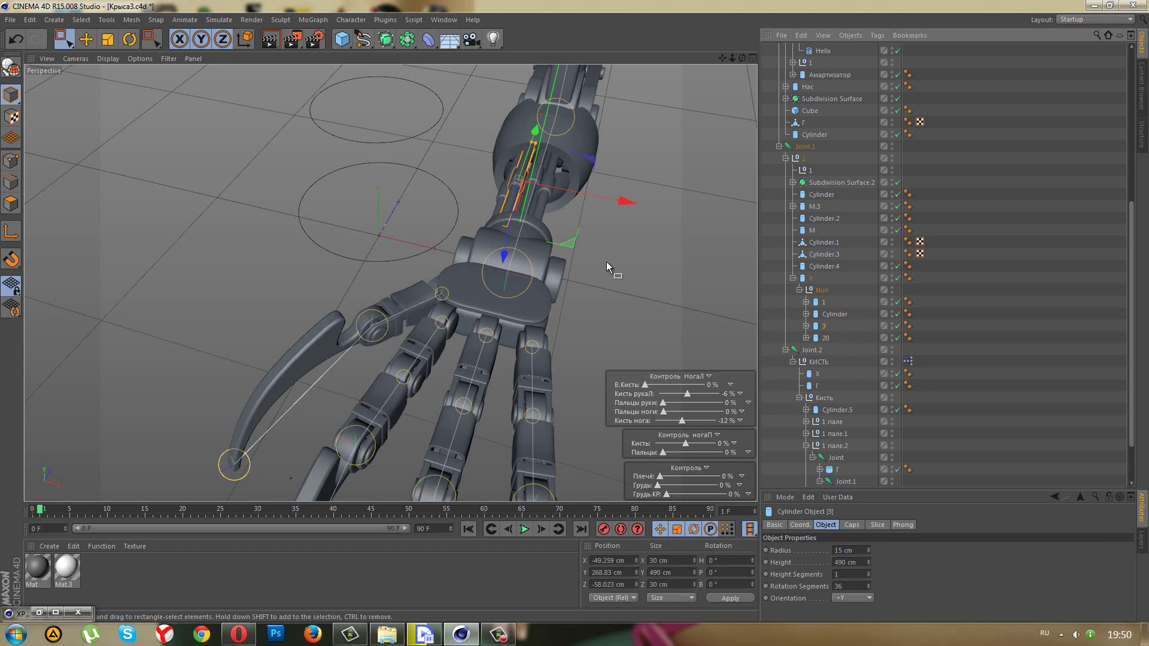
mouse_move(605, 261)
left_mouse_down("alt")
mouse_move(593, 253)
mouse_move(721, 256)
mouse_move(491, 141)
left_mouse_up("alt")
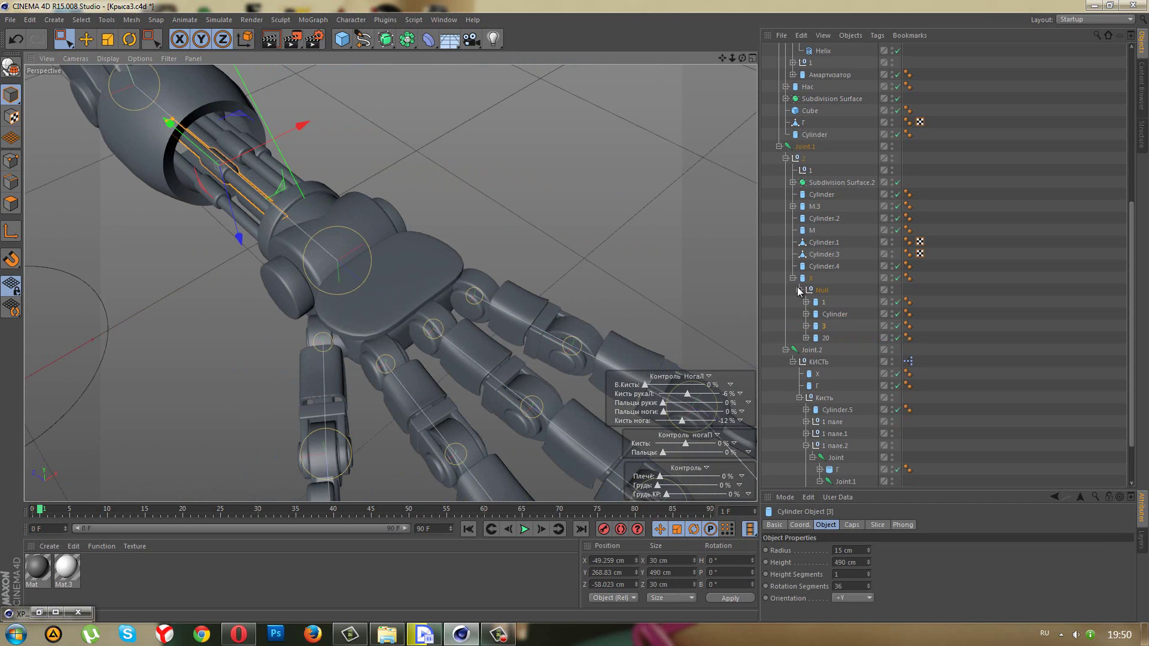
left_click(819, 302)
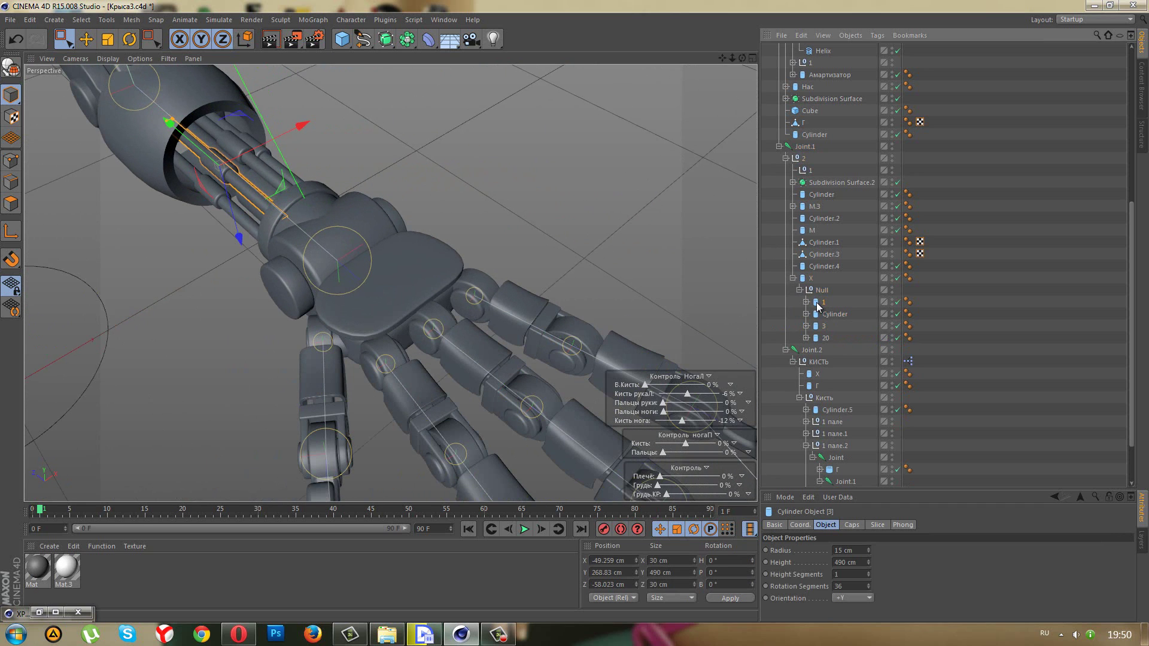
left_click(831, 422, "shift")
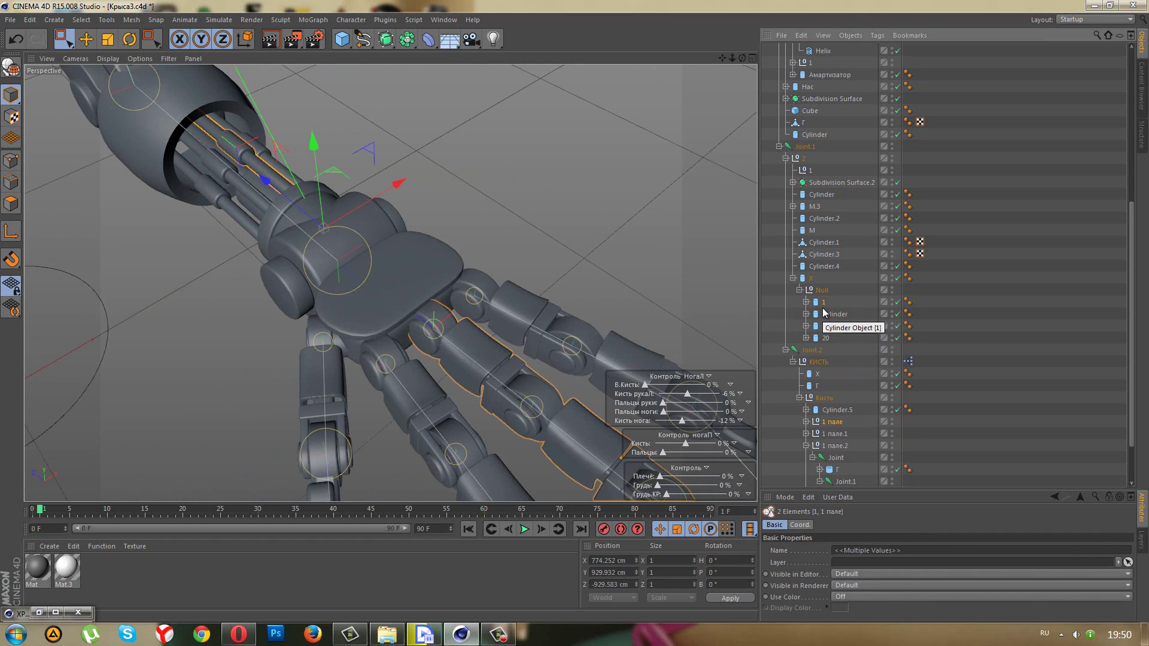
left_click(826, 338)
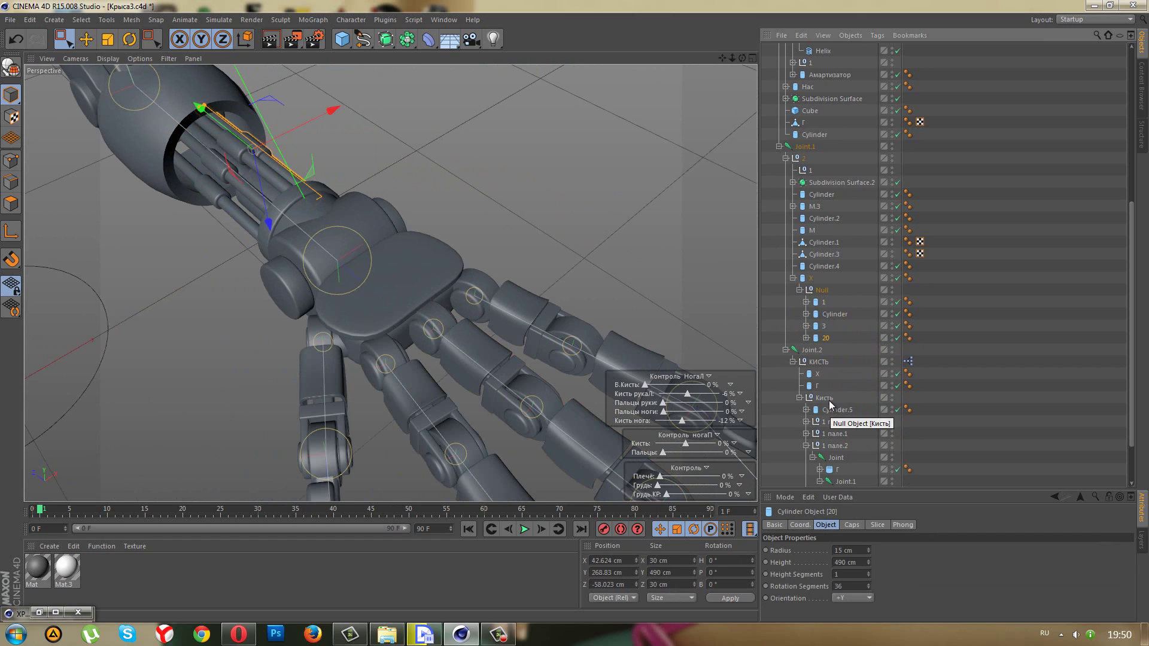
left_click(834, 434, "ctrl")
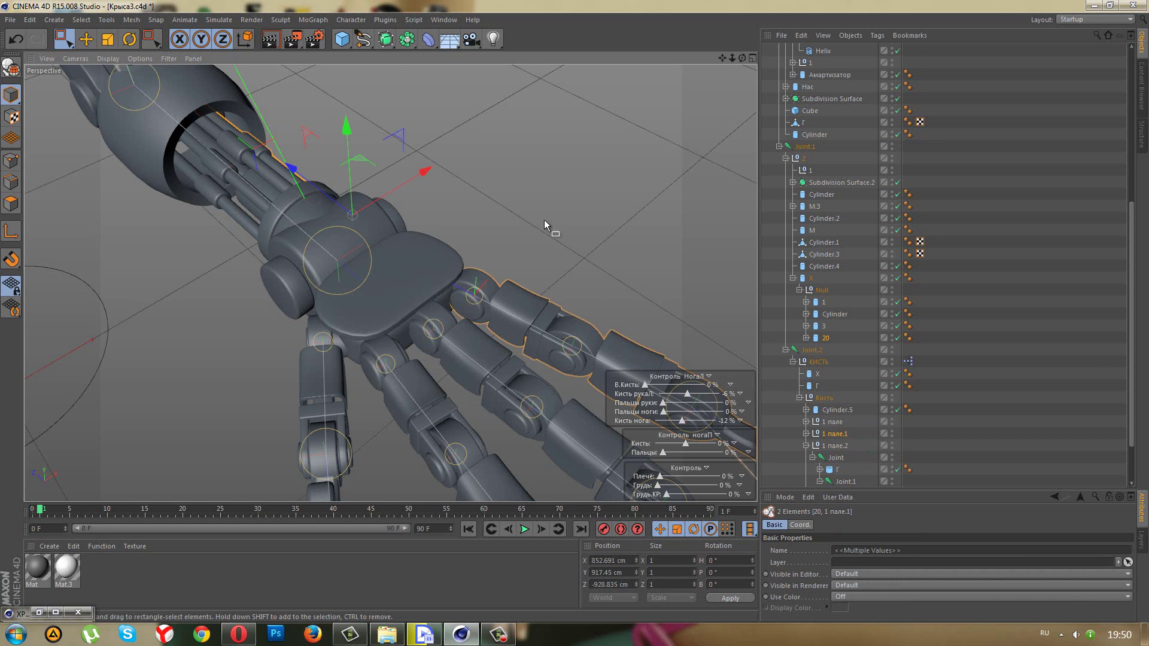
- Pair piston 3 with finger 1 пале.2, then expand the new 1 пале down to Joint.1
mouse_move(544, 220)
left_mouse_down("alt")
mouse_move(220, 174)
mouse_move(623, 218)
left_mouse_up("alt")
left_click(823, 326)
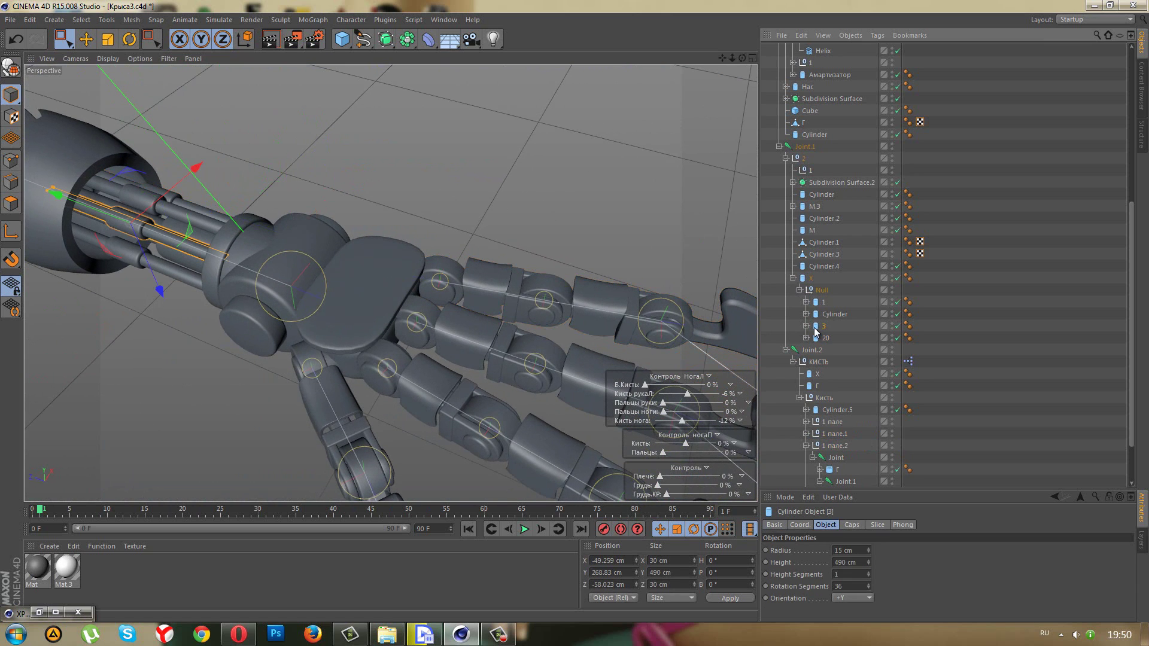
left_click(833, 446, "ctrl")
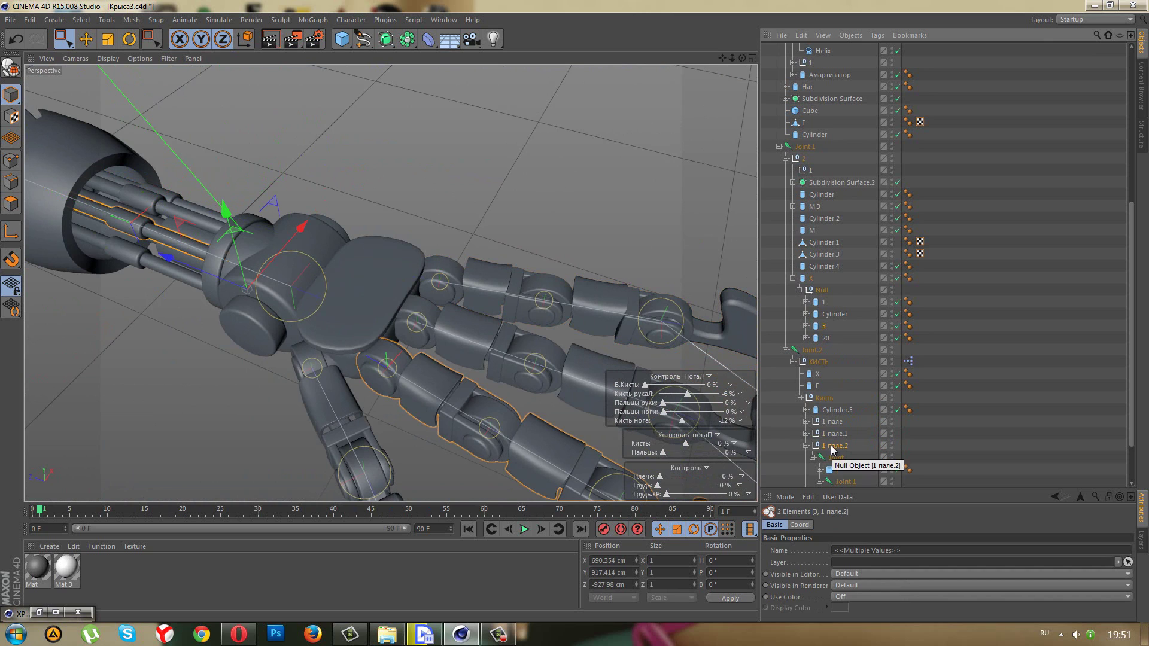
left_click(806, 445)
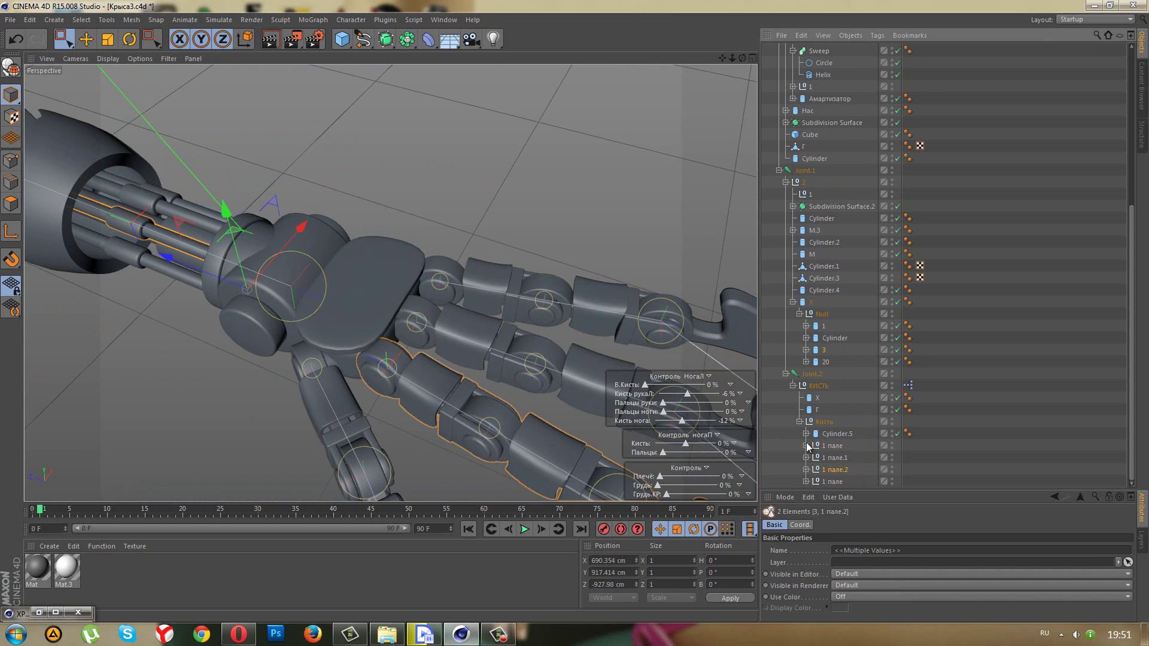
left_click(805, 483)
scroll(832, 463, "down", 2)
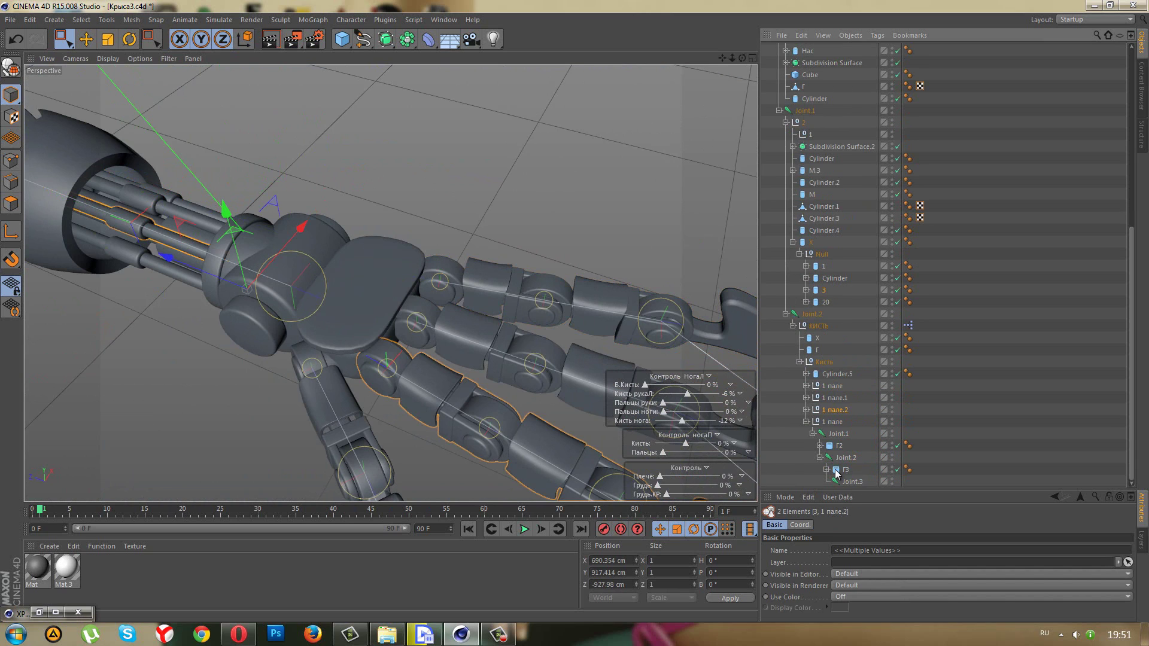
left_click(825, 432)
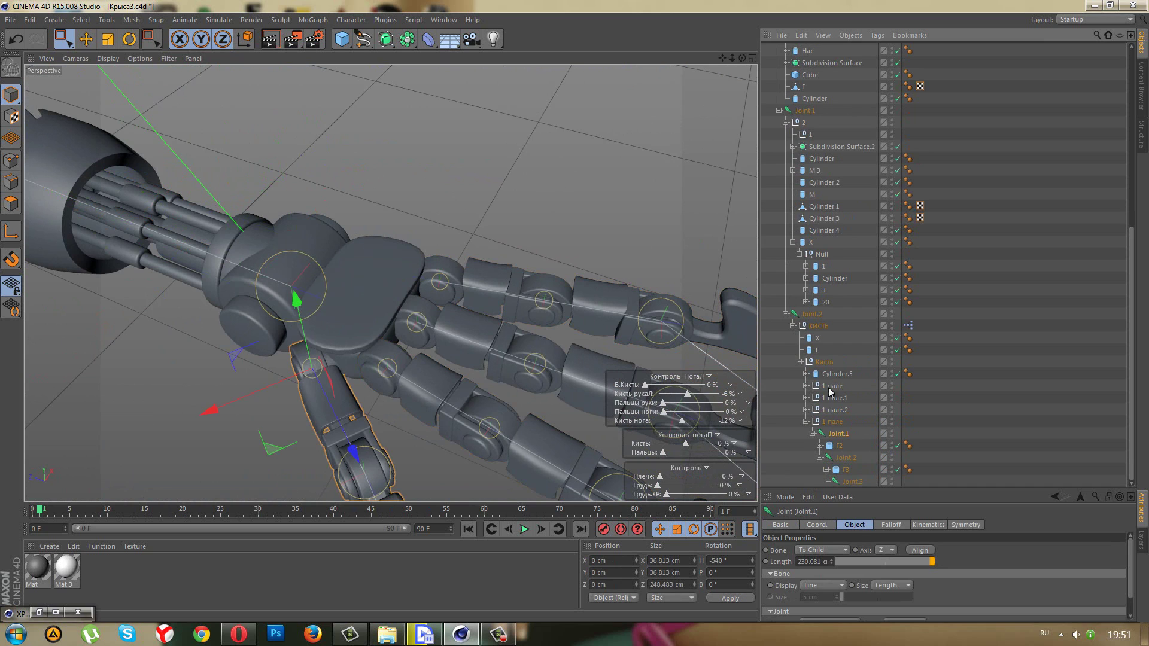
- Rename piston Cylinder to 4, piston 20 to 2, and piston 4's inner Cylinder.3 to 4
double_click(833, 278)
type("4")
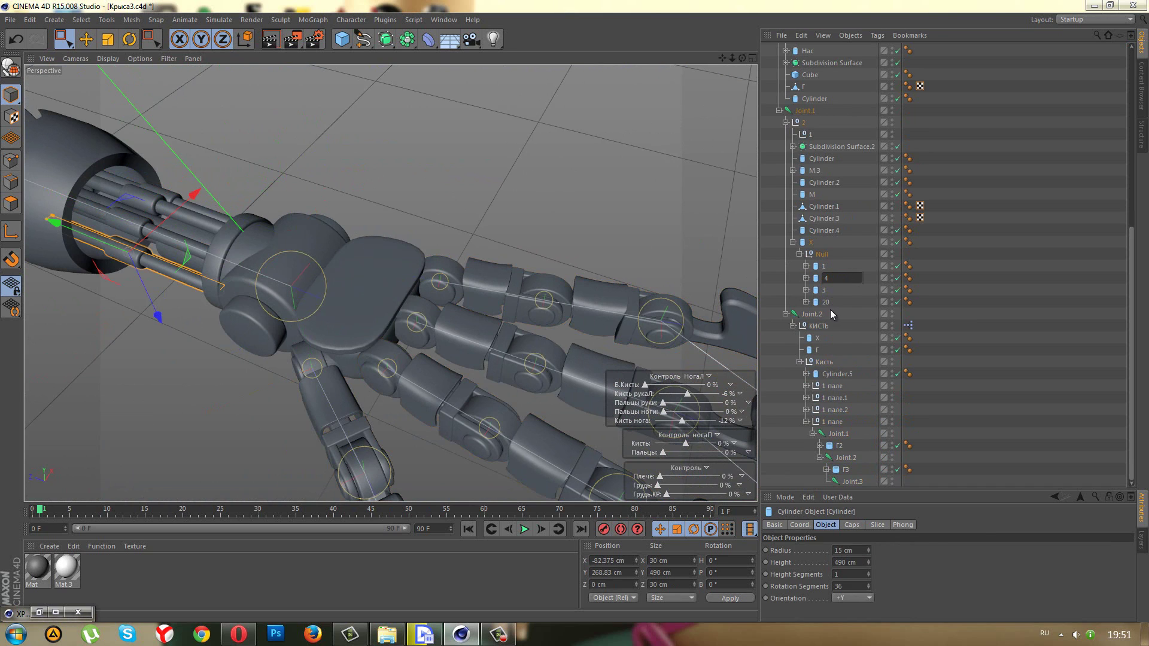
key("Return")
double_click(828, 302)
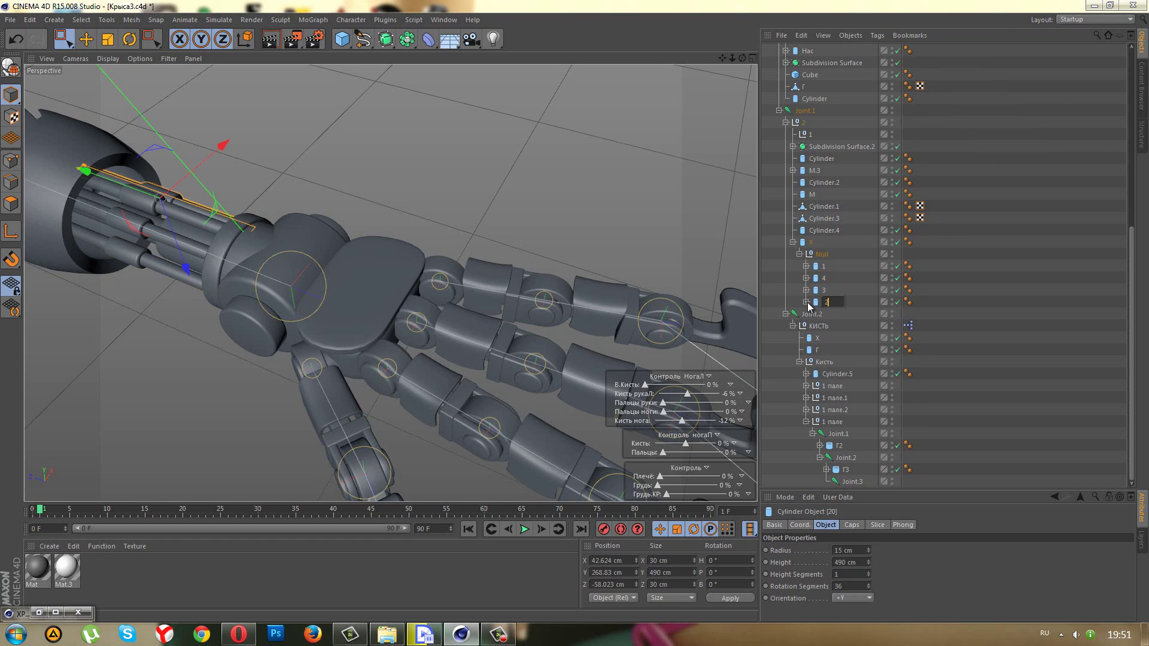
key("Return")
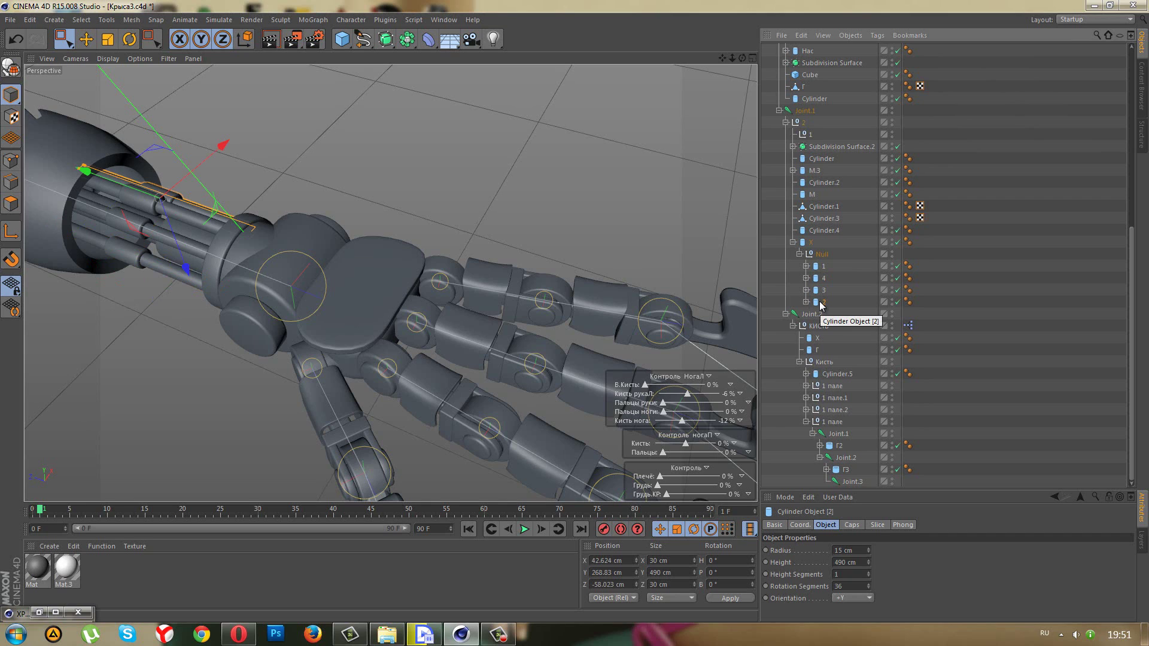
left_click(823, 277)
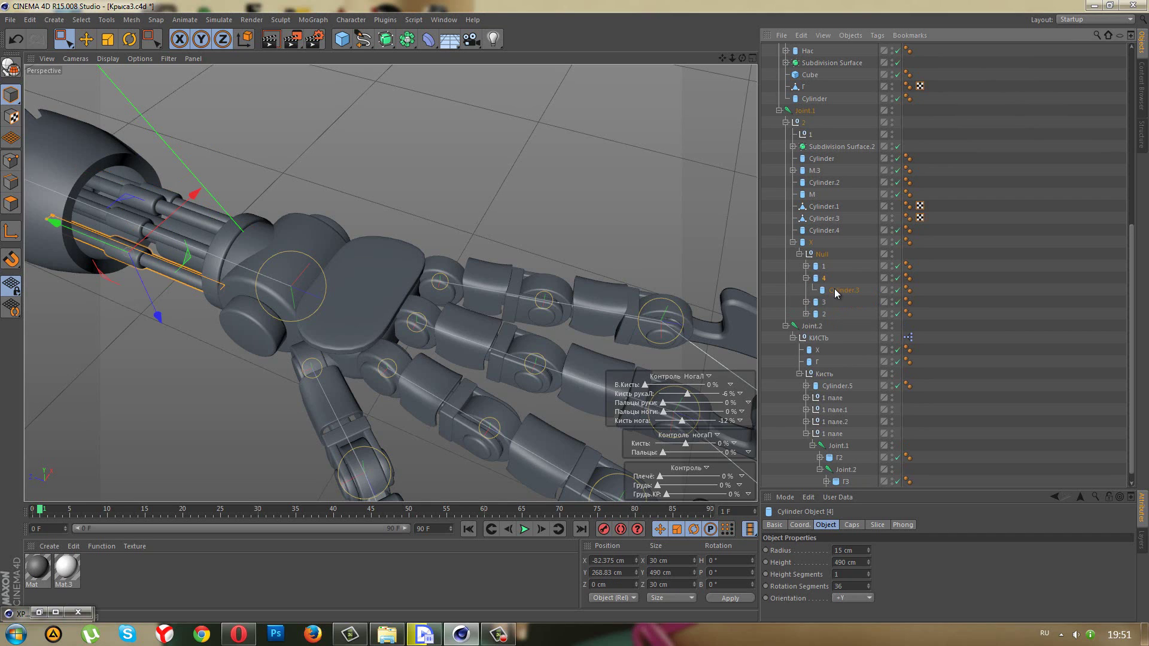
double_click(836, 291)
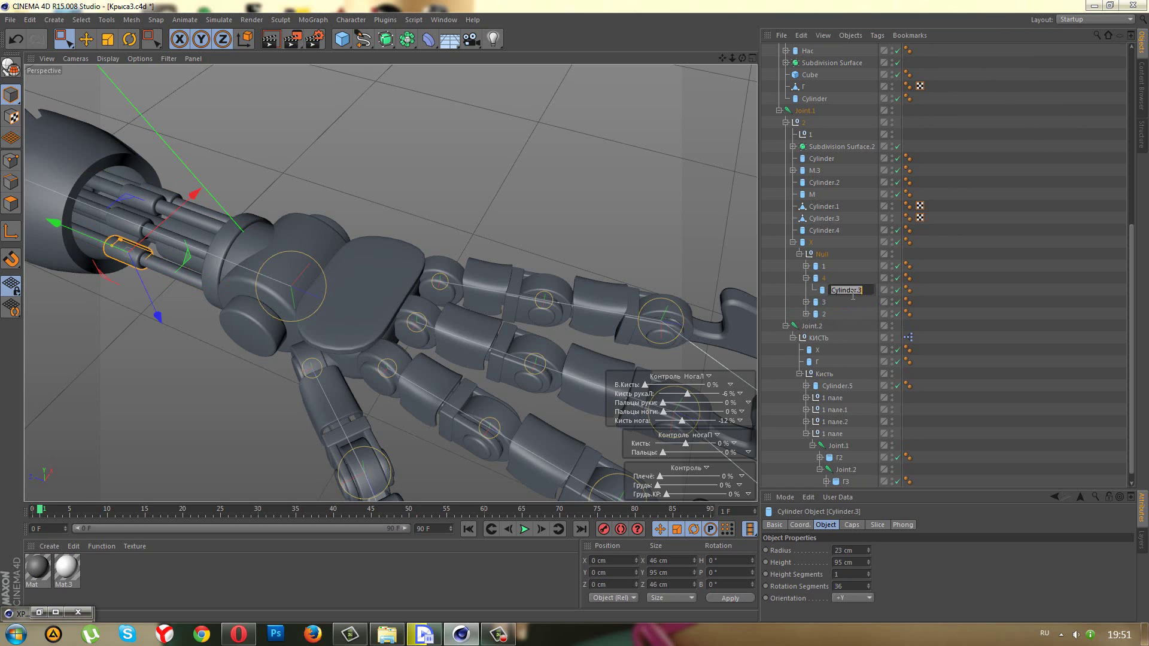
type("4")
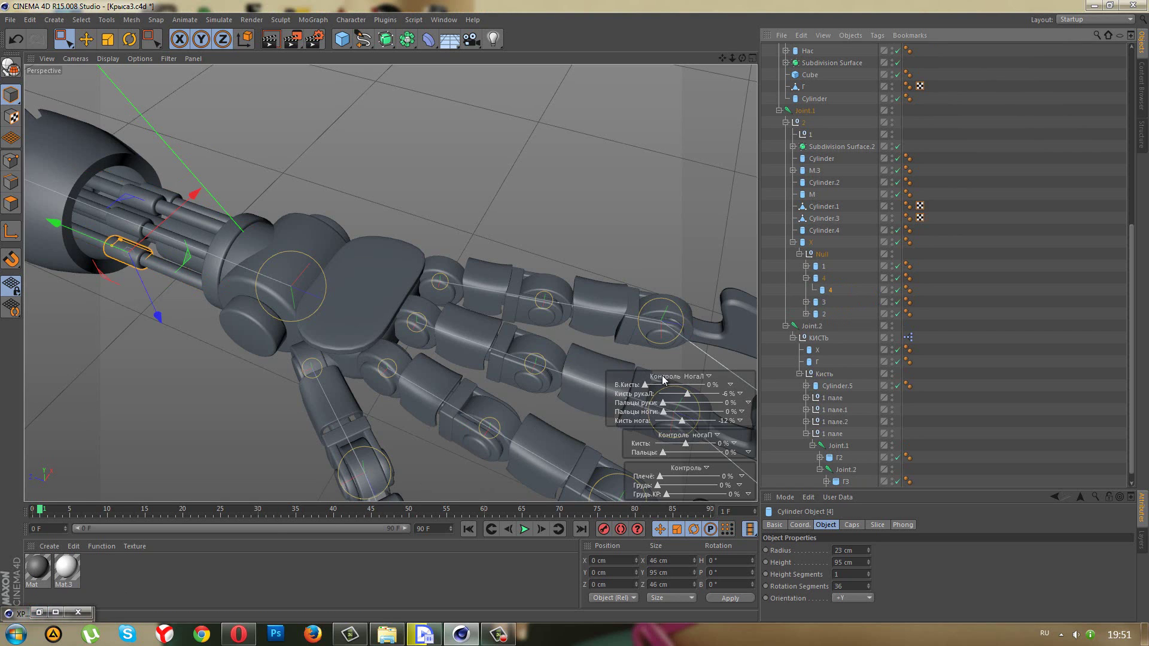
- Duplicate the third FloatMath Subtract/Multiply pair into a fourth pair beneath it in the XPresso graph
left_click(39, 611)
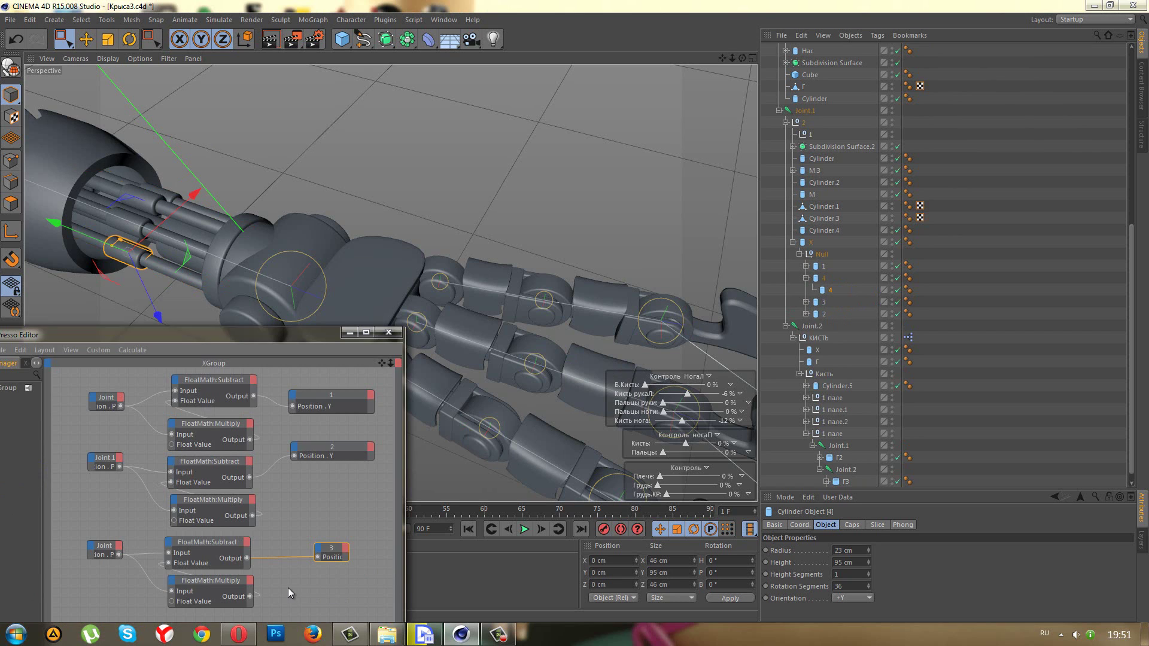
left_click_drag(246, 340, 270, 267)
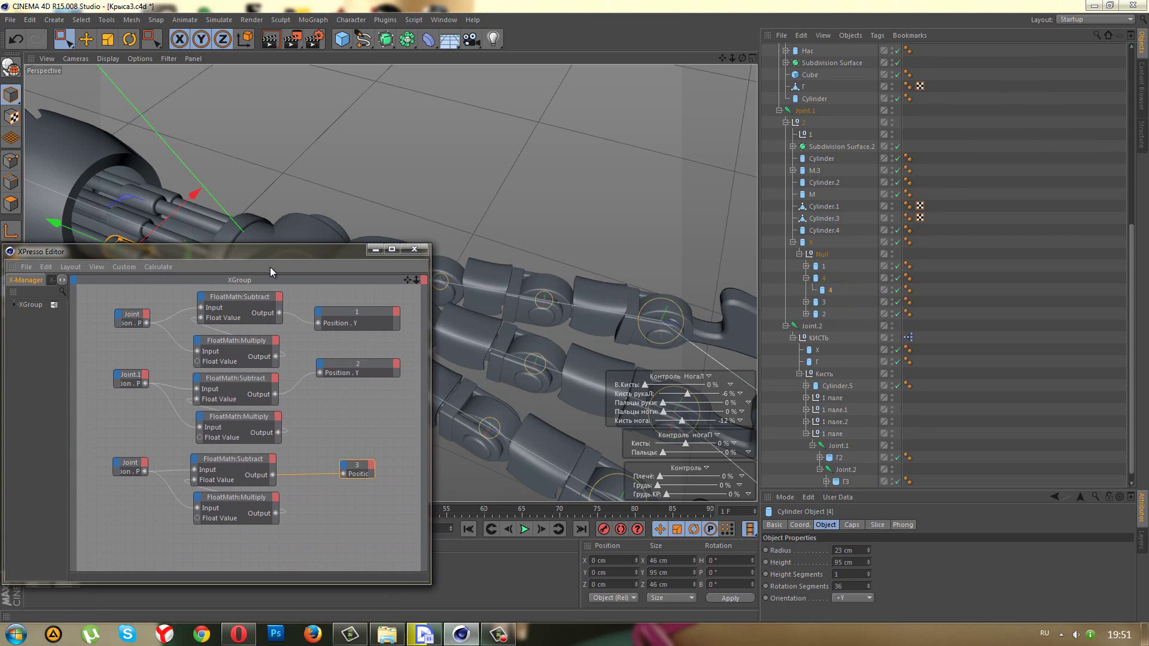
left_click(374, 470)
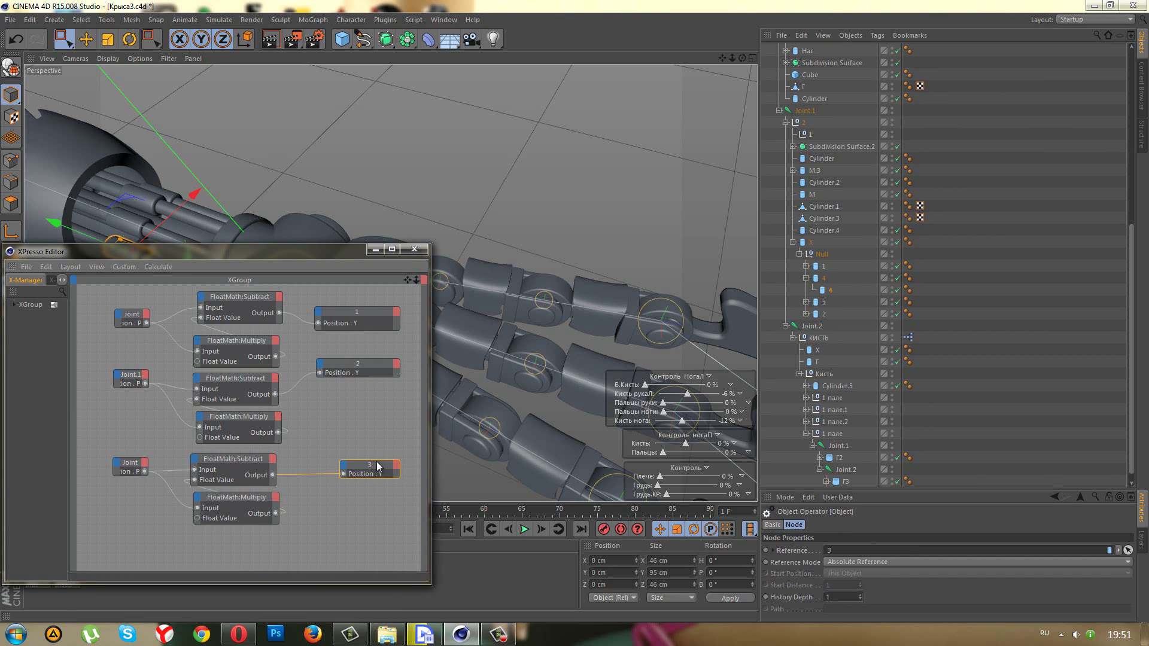
left_click_drag(377, 465, 340, 453)
left_click_drag(230, 454, 233, 539)
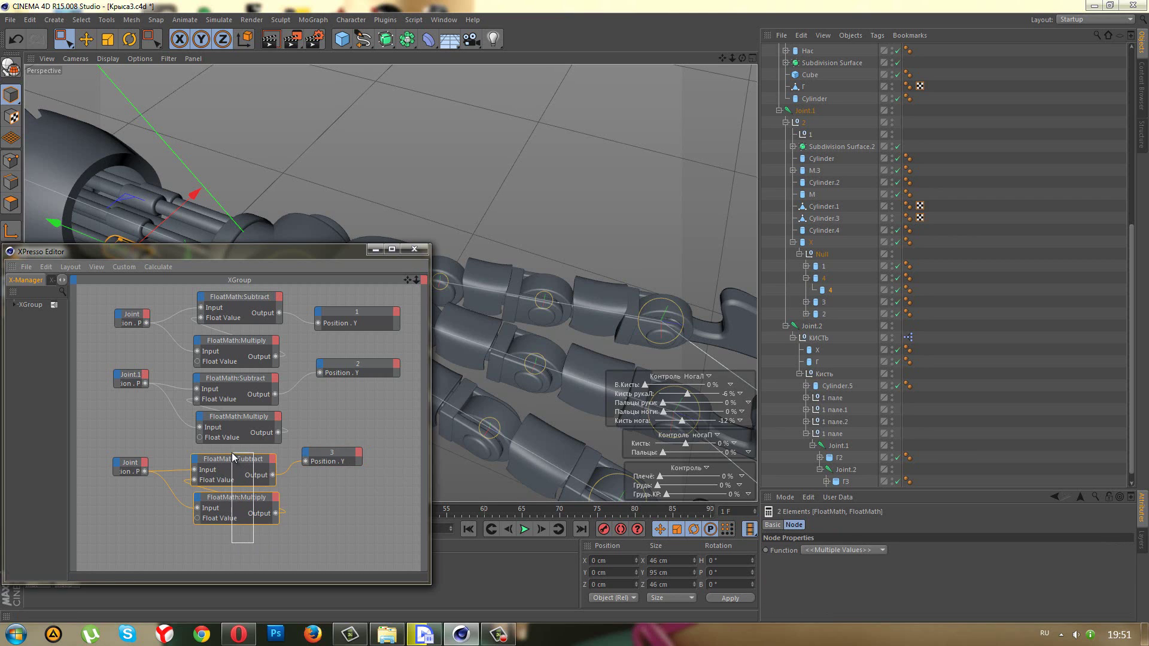
left_click_drag(231, 455, 233, 458)
mouse_move(246, 534)
left_mouse_down()
mouse_move(235, 462)
mouse_move(234, 534)
left_mouse_up()
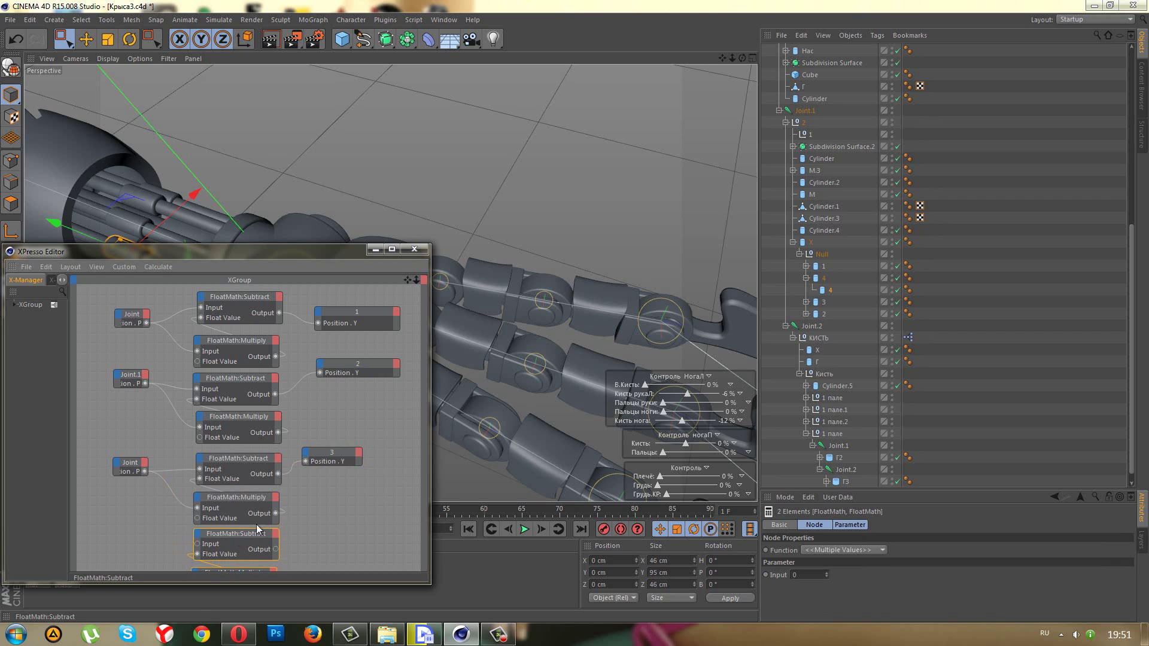
scroll(347, 413, "down", 2)
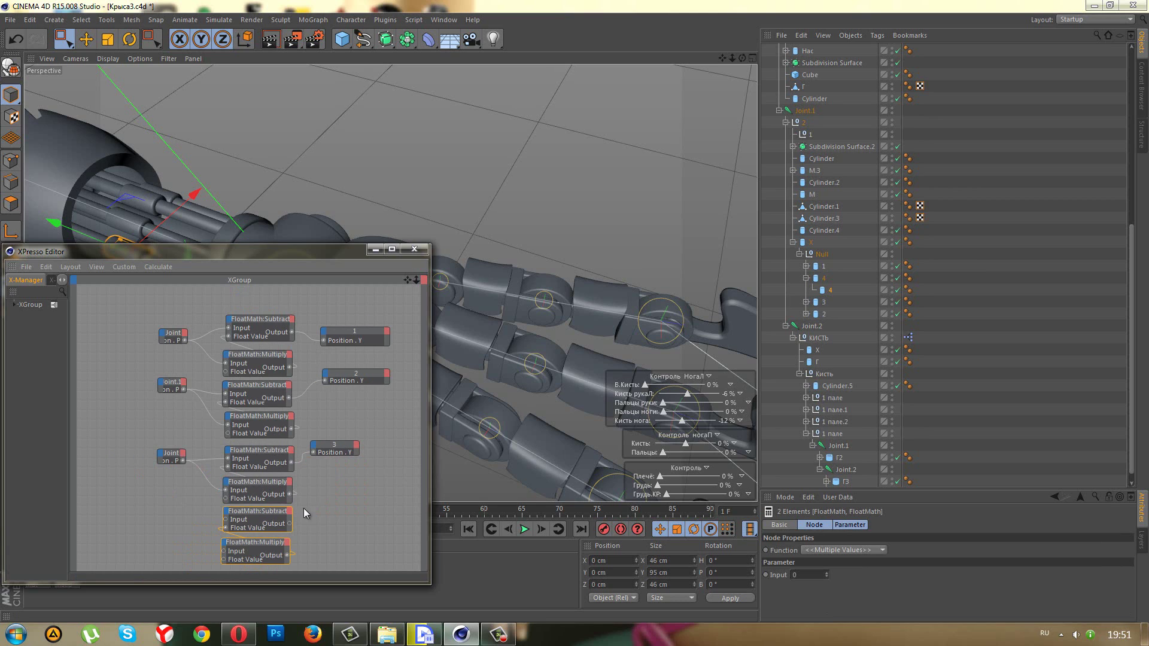
left_click(835, 448)
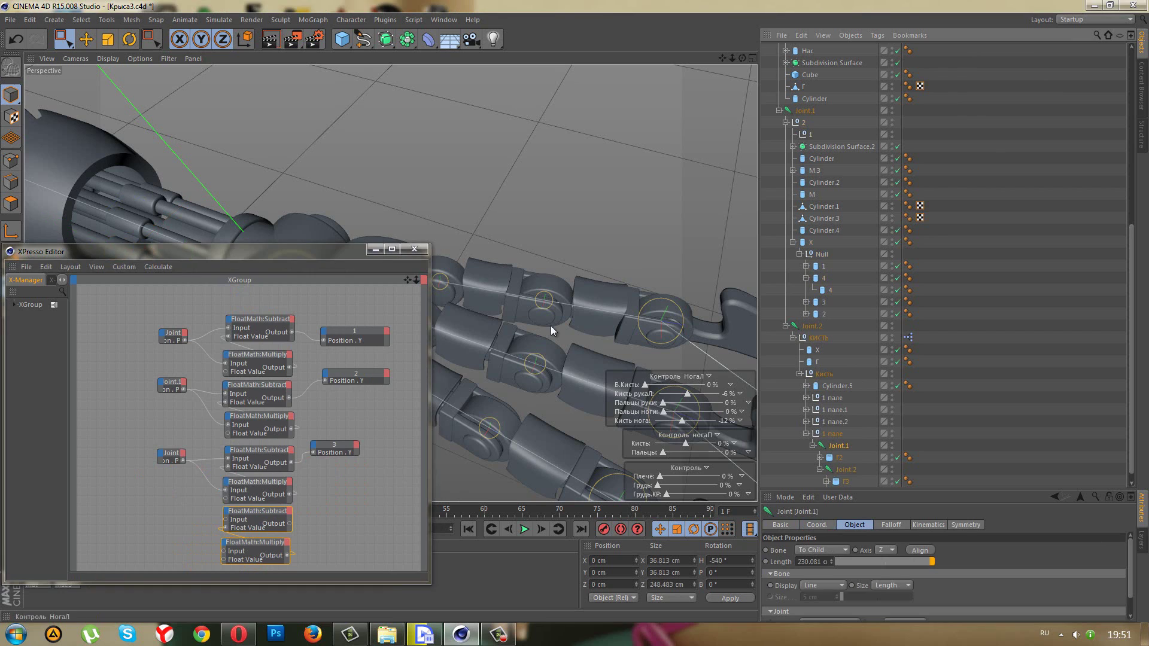
left_click_drag(352, 253, 379, 284)
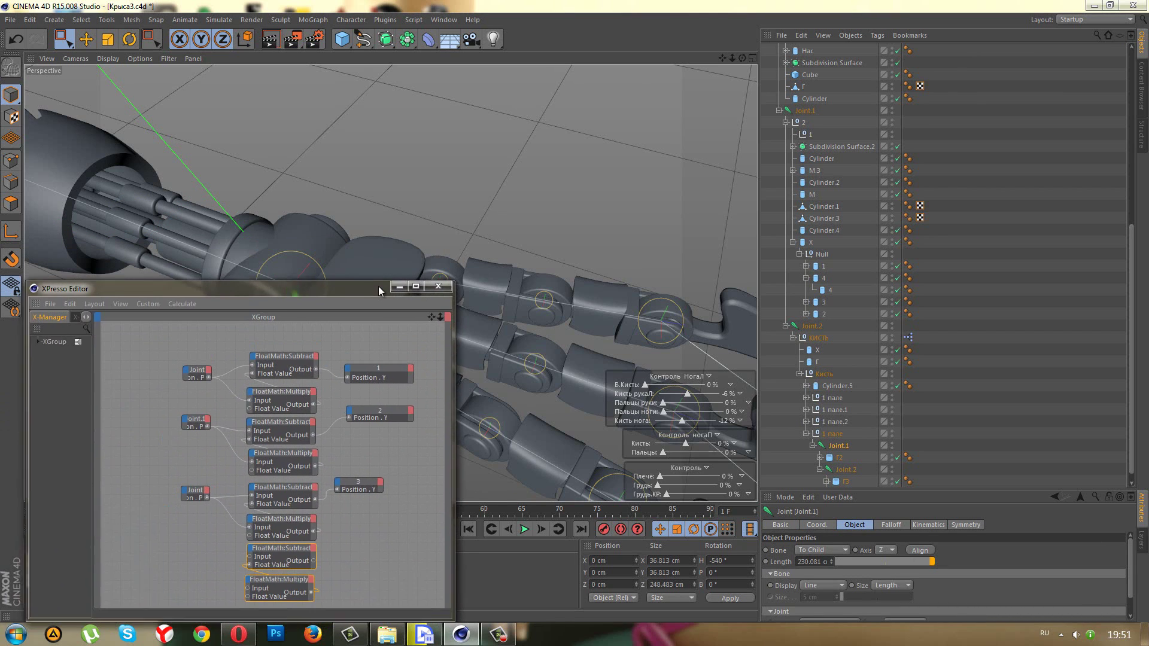
- Add Joint.1 with a Rotation.P output and piston object 4 as nodes in the XPresso graph
left_click_drag(193, 526, 197, 524)
left_click(205, 522)
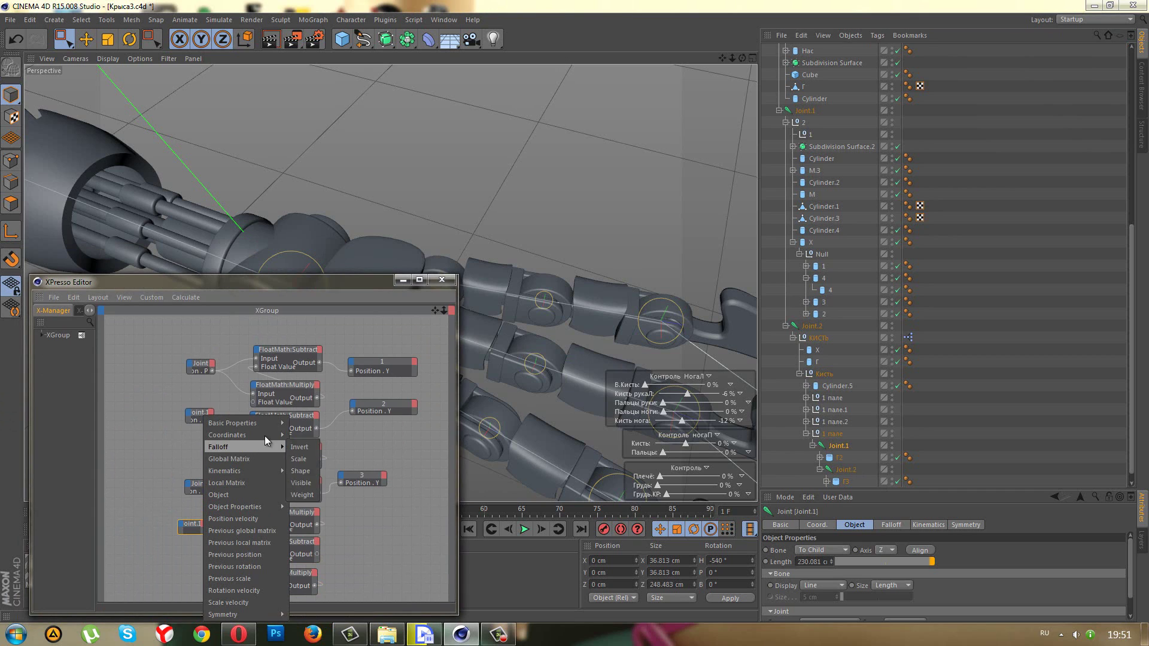
mouse_move(304, 483)
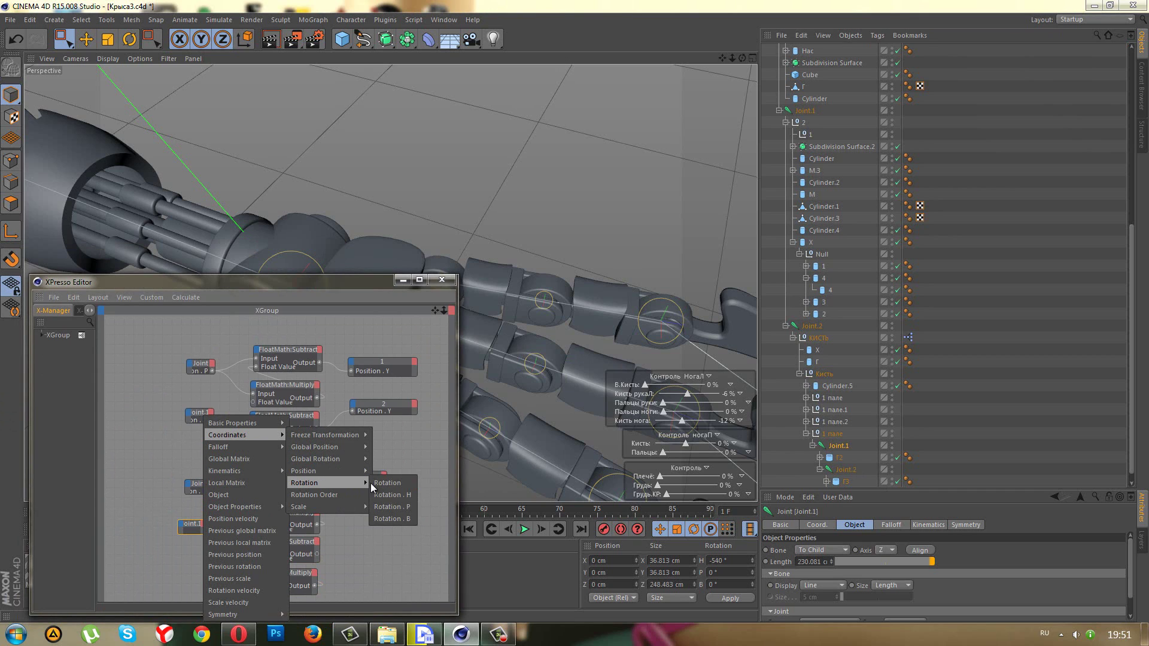
left_click(390, 506)
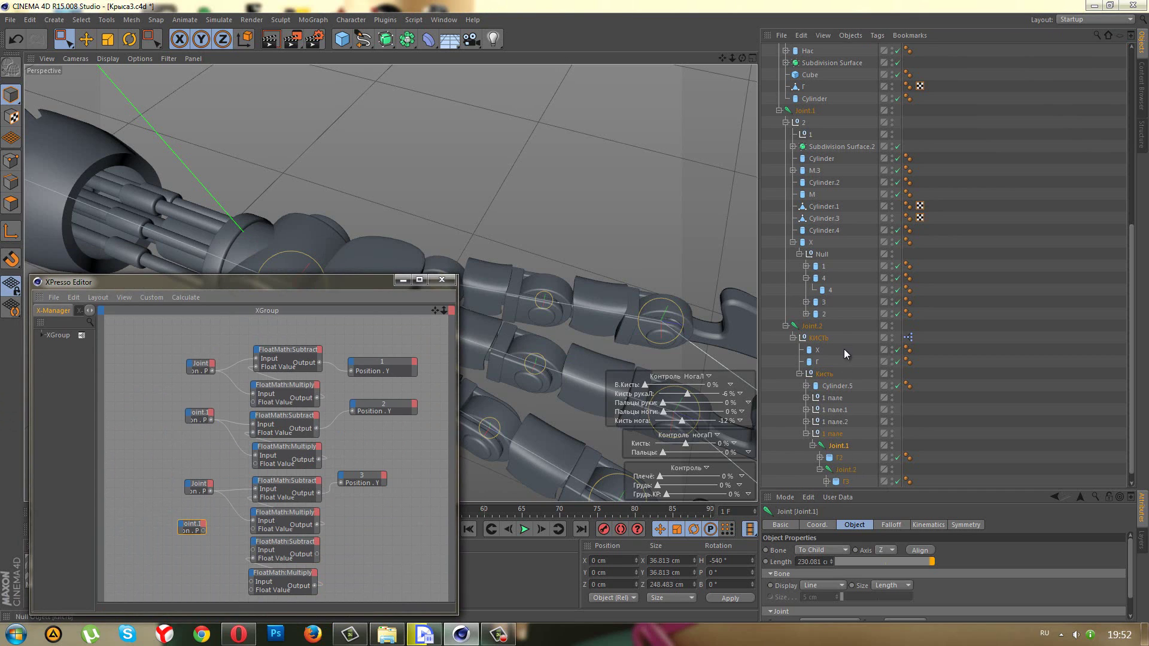
left_click(824, 292)
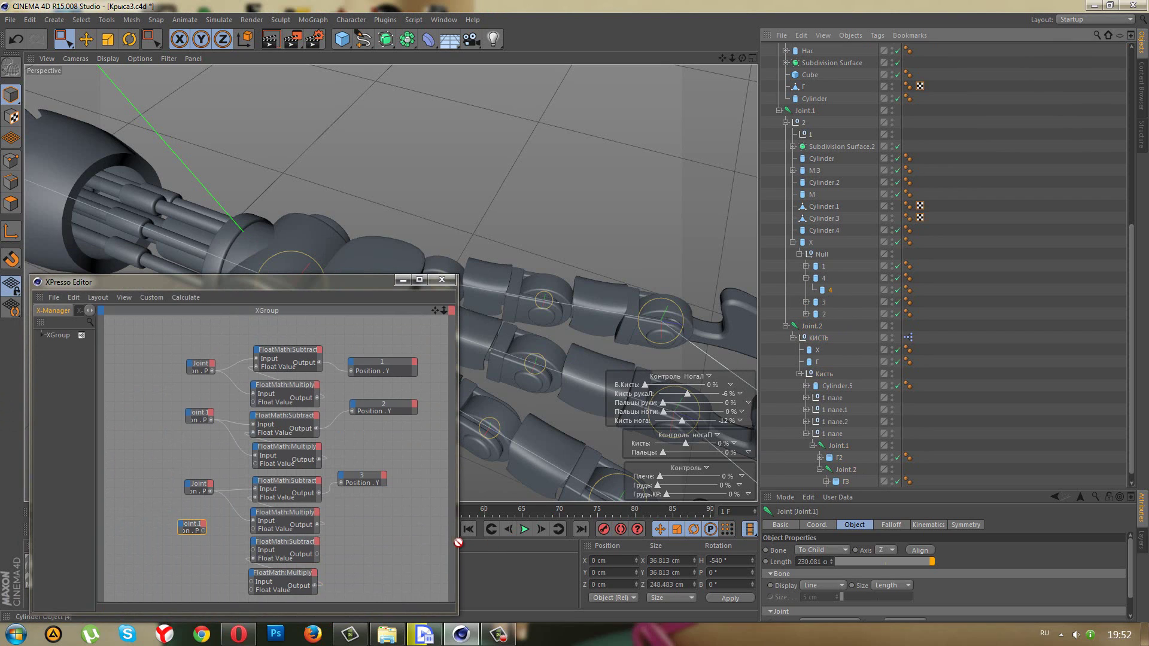
left_click_drag(374, 564, 371, 559)
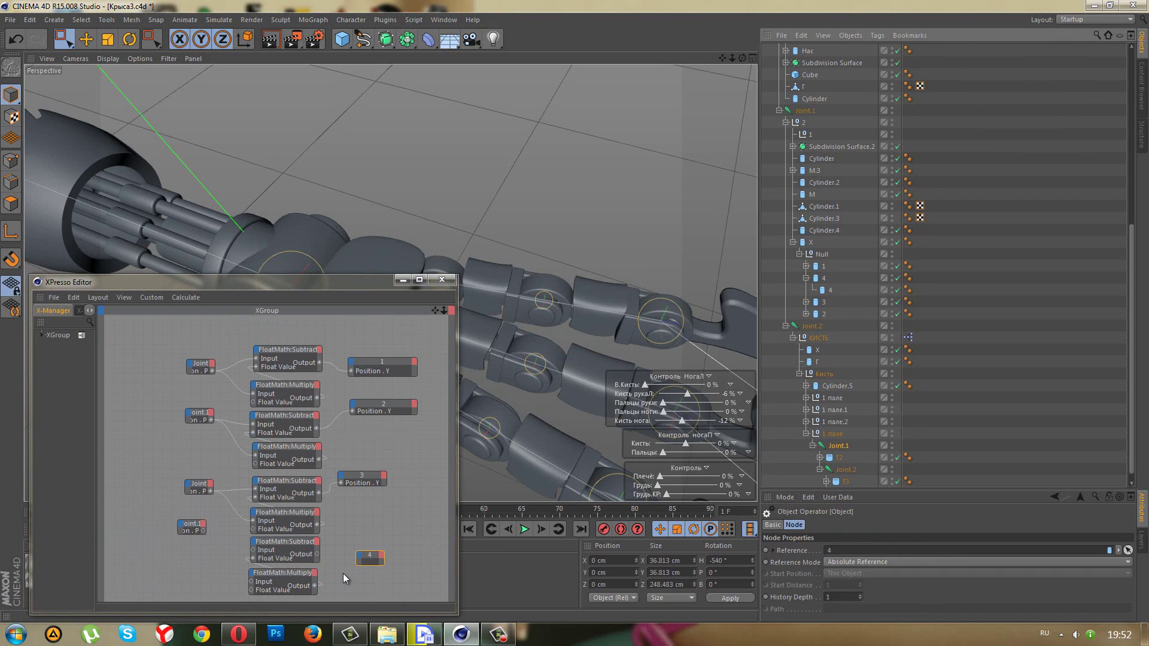
- Feed Joint.1's rotation into the new Subtract and Multiply nodes and give node 4 a Position.Y input
left_click(317, 551)
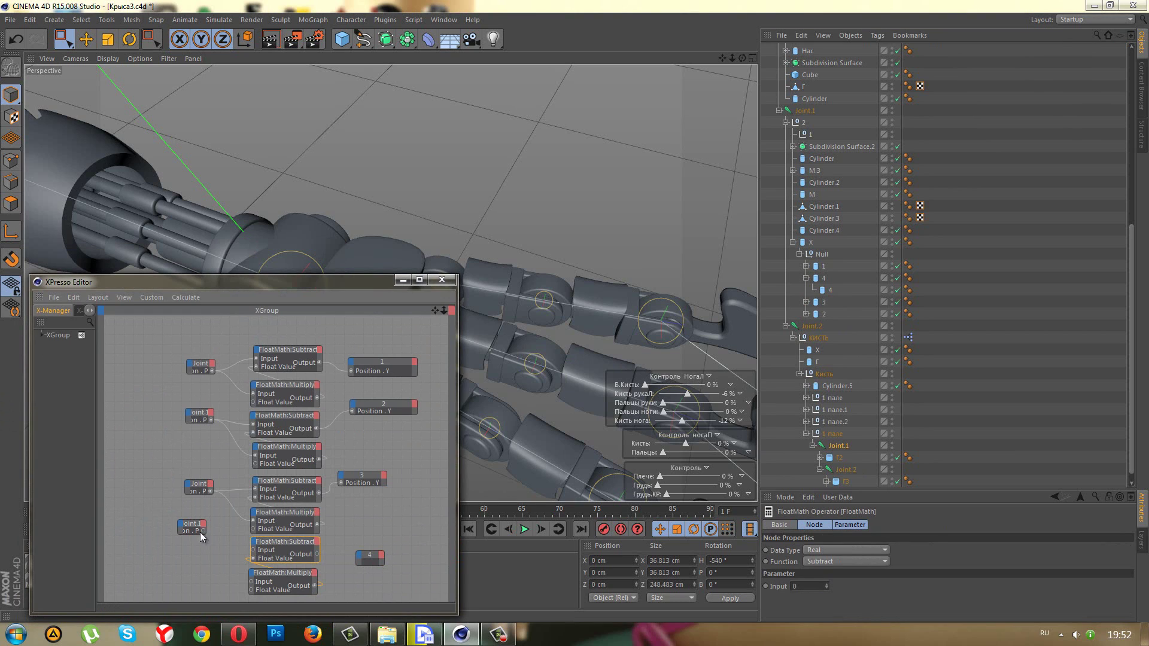
left_click_drag(204, 531, 253, 550)
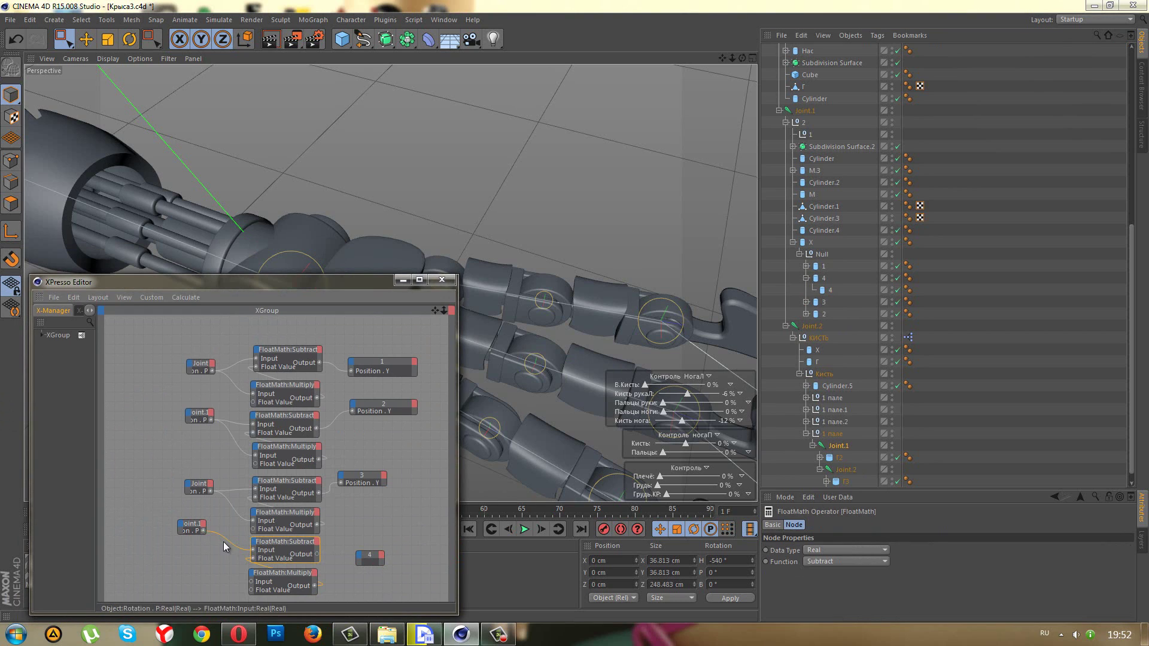
left_click_drag(252, 585, 252, 583)
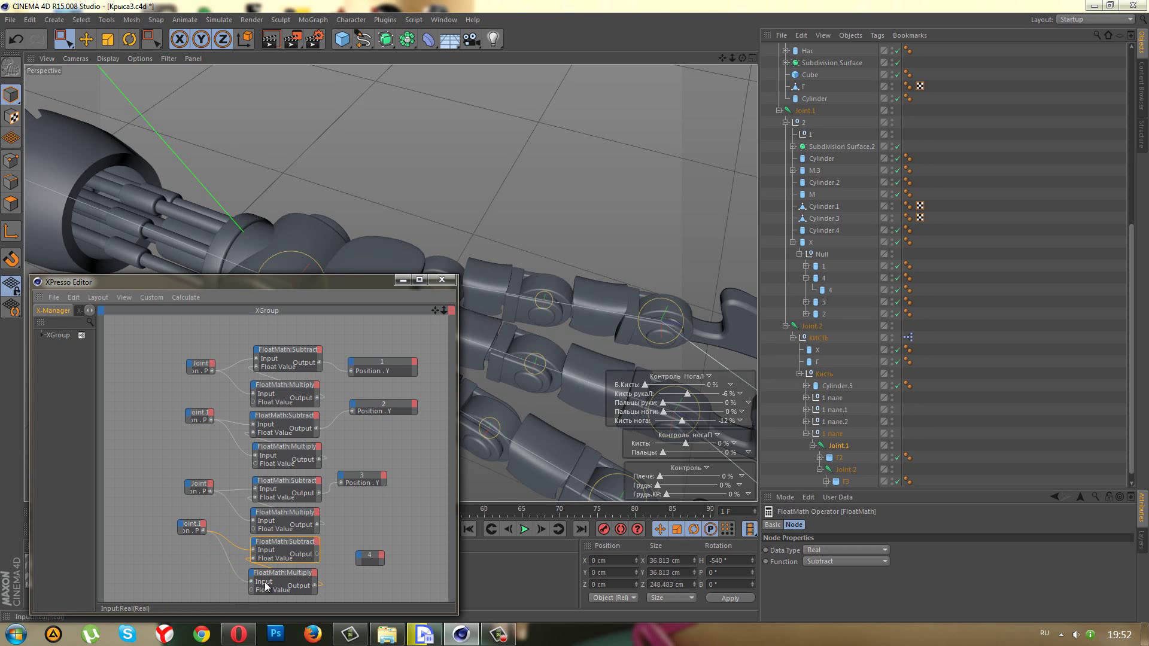
left_click(365, 555)
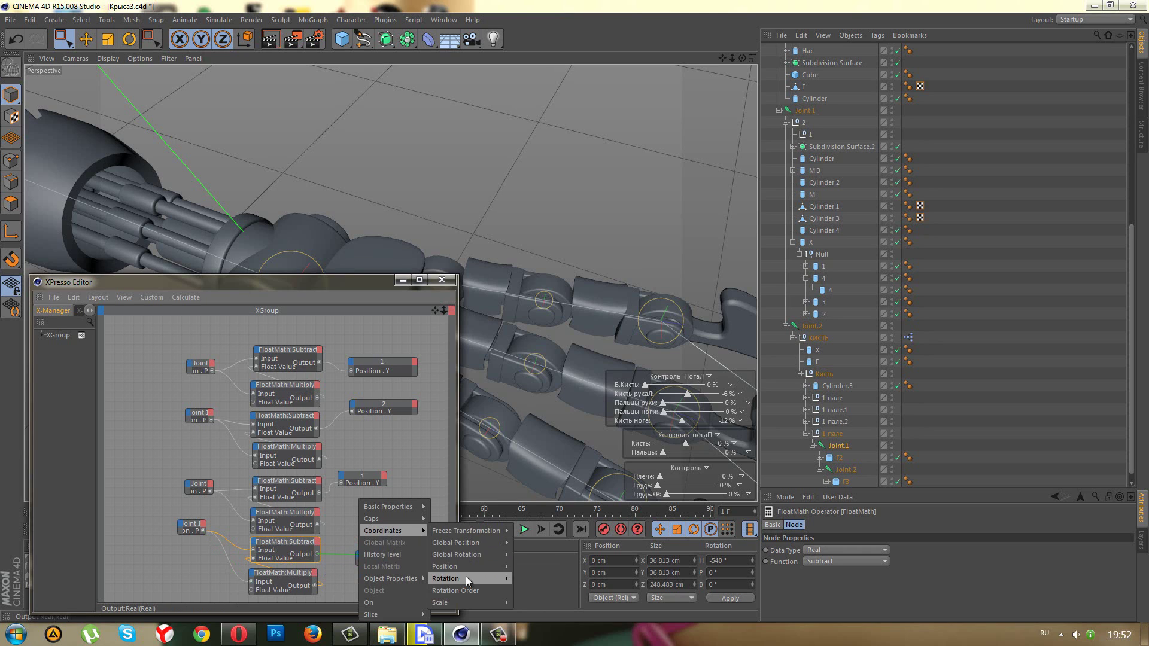
mouse_move(445, 566)
left_click(530, 590)
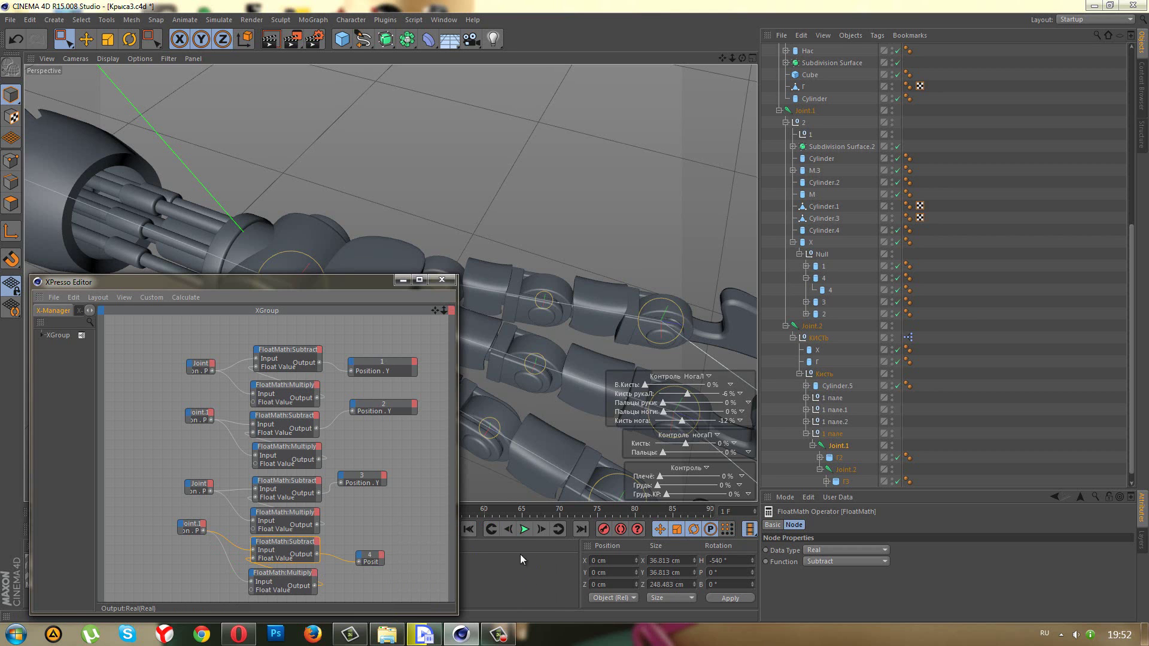
- Wire the new pair's output into node 4's Position.Y and test the rig by curling the fingers
left_click(407, 280)
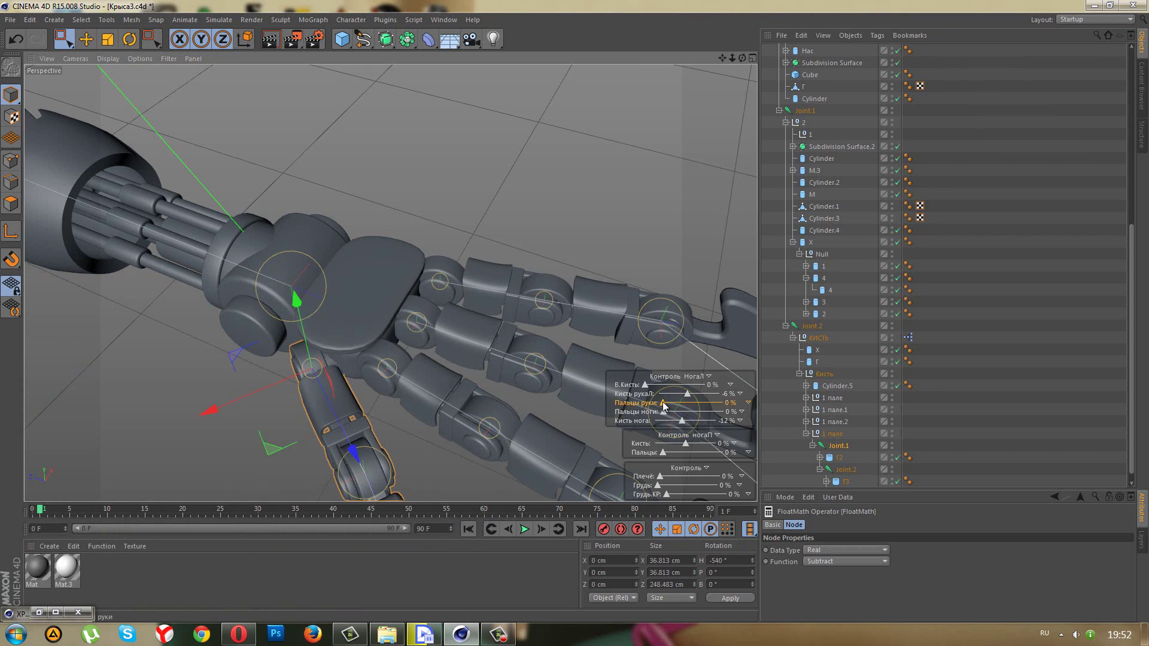
left_click_drag(662, 404, 728, 413)
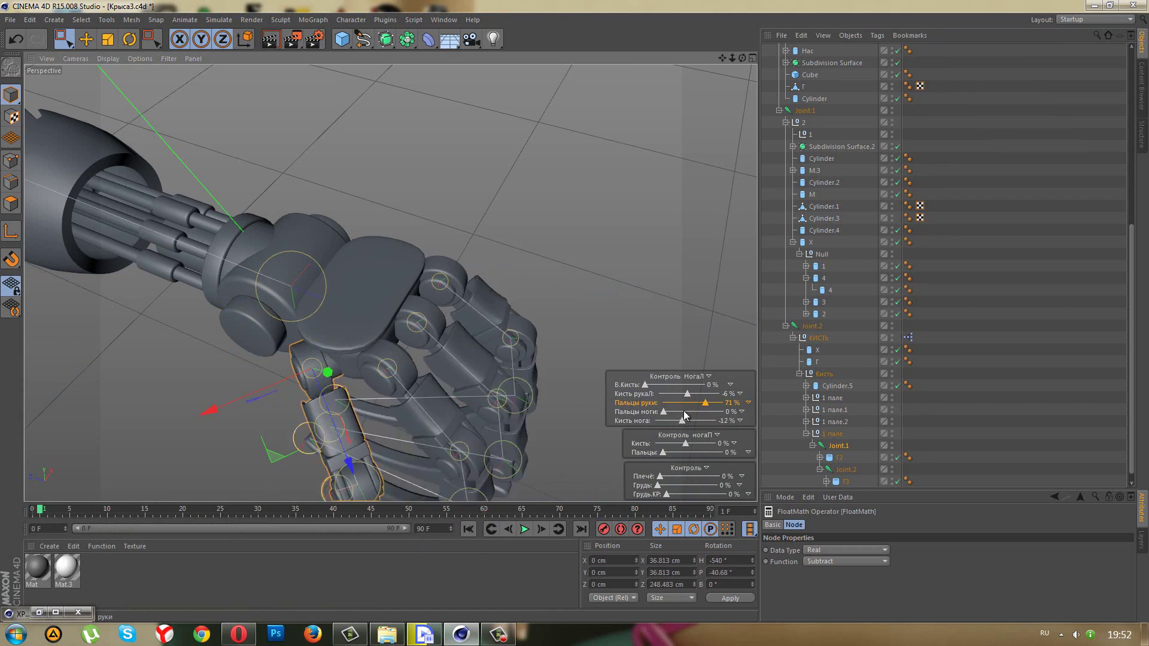
left_click_drag(729, 413, 663, 412)
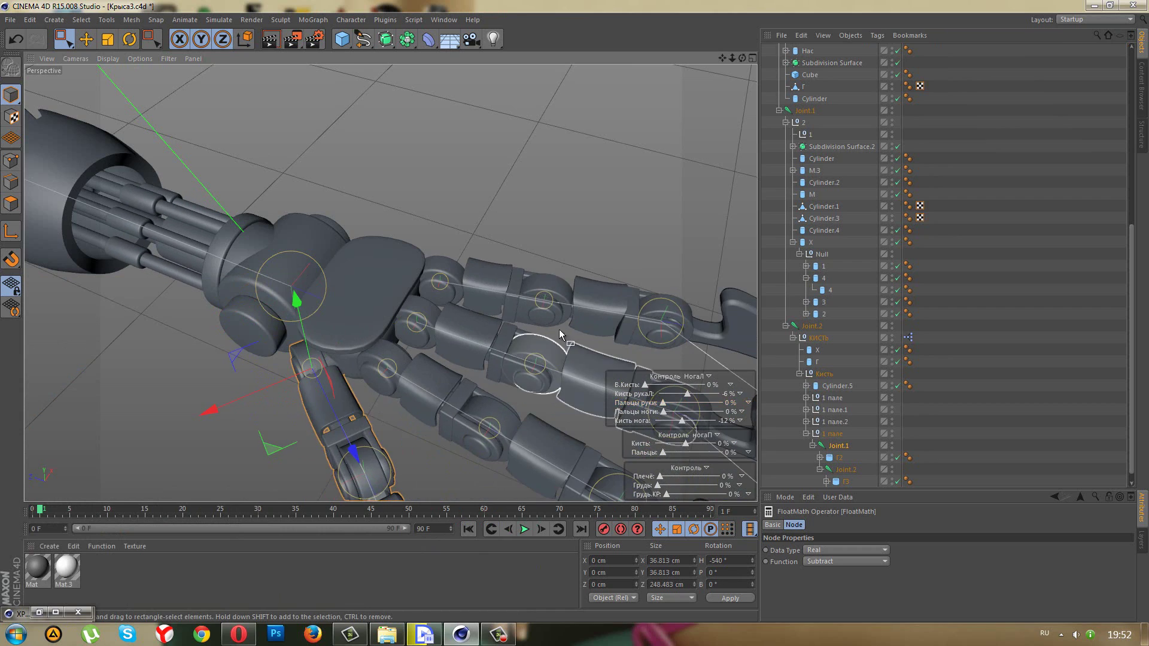
mouse_move(479, 299)
left_mouse_down("alt")
mouse_move(350, 310)
mouse_move(166, 279)
left_mouse_up("alt")
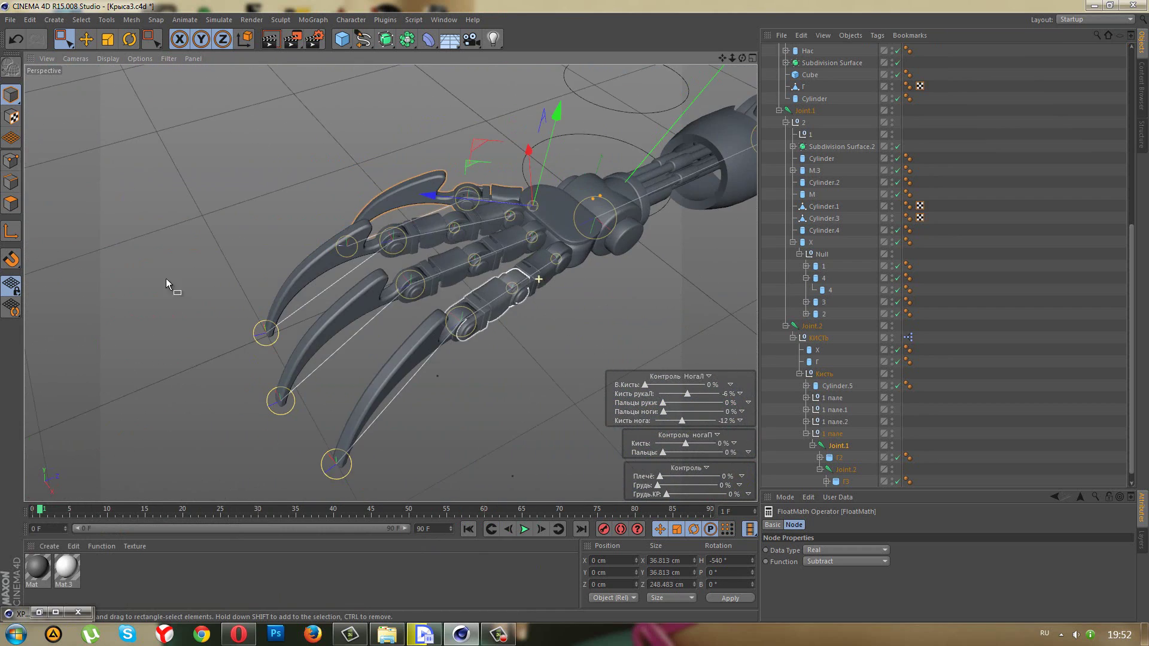
mouse_move(557, 275)
left_mouse_down("alt")
mouse_move(400, 360)
mouse_move(396, 375)
left_mouse_up("alt")
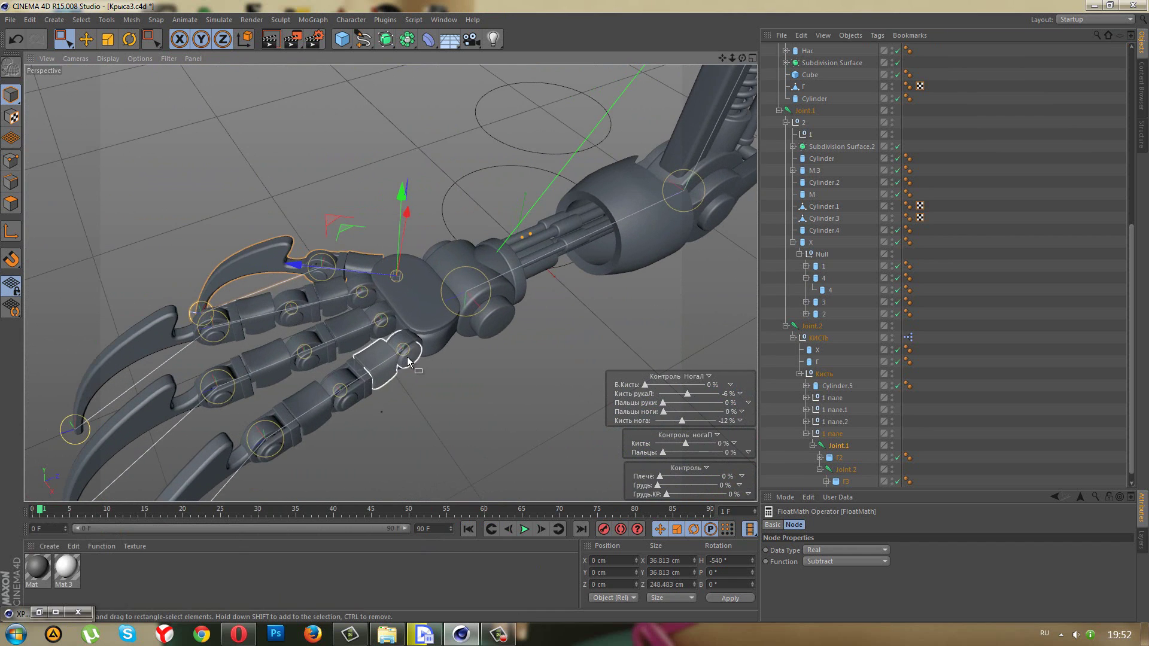
left_click_drag(433, 416, 458, 423, "alt")
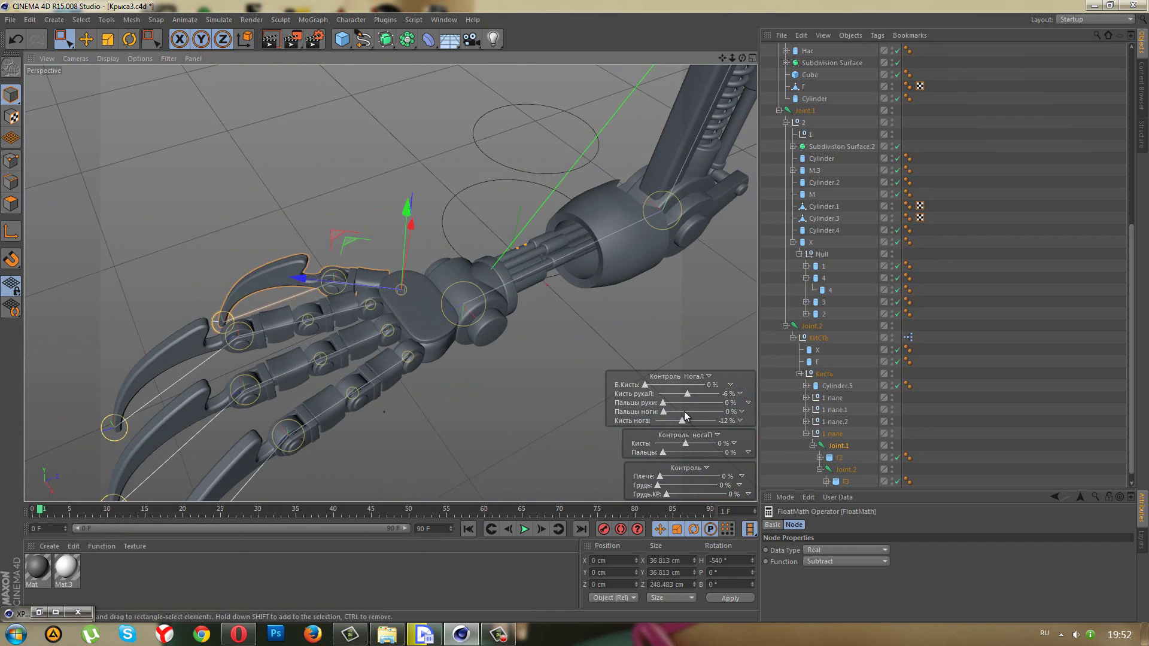
mouse_move(663, 403)
left_mouse_down()
mouse_move(707, 395)
mouse_move(671, 405)
mouse_move(690, 406)
left_mouse_up()
- Test the claws at a 15% curl and try the wrist bend and В.Кисть controls
key("ctrl+z")
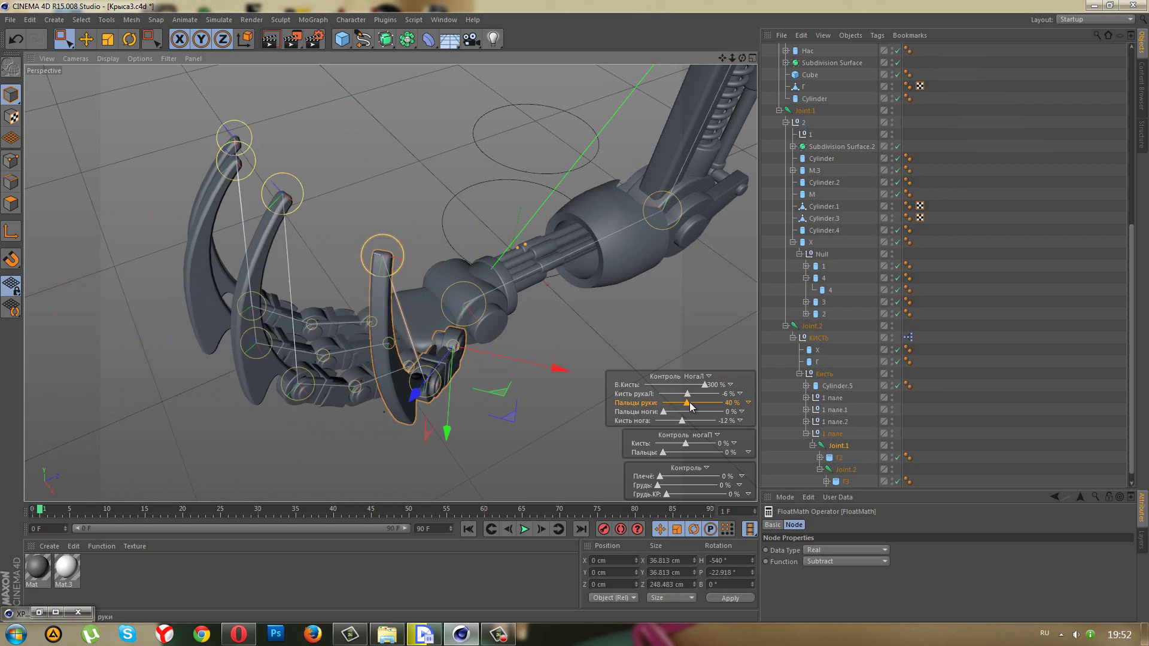
mouse_move(691, 406)
left_mouse_down()
mouse_move(703, 389)
mouse_move(642, 383)
left_mouse_up()
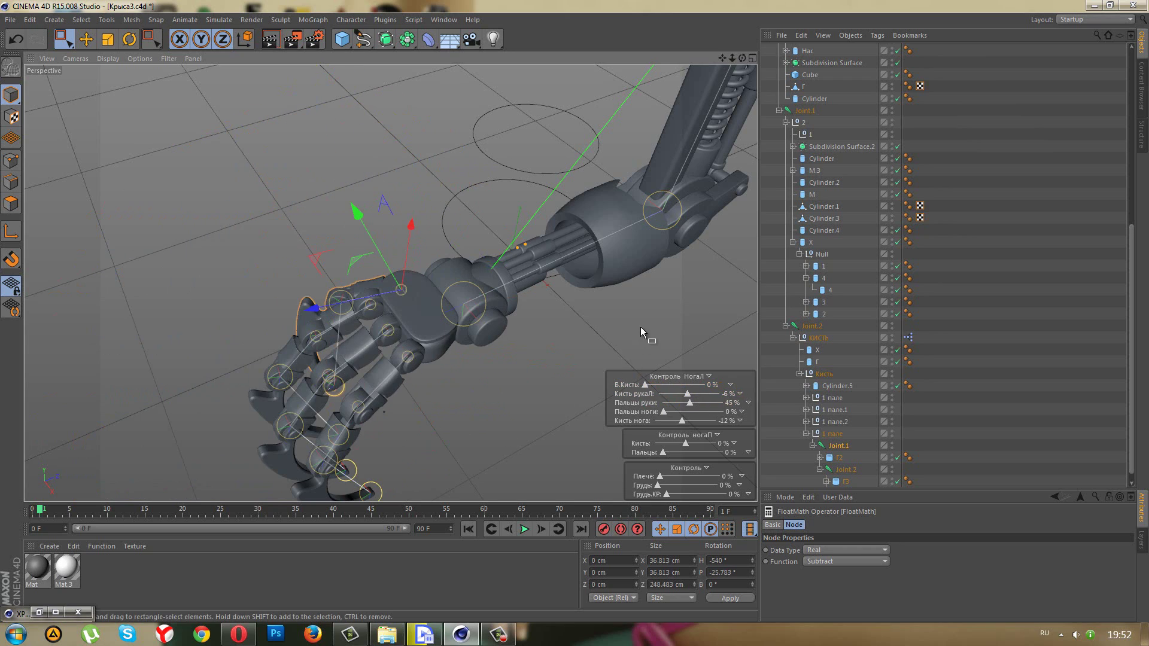
mouse_move(641, 327)
left_mouse_down("alt")
mouse_move(577, 261)
mouse_move(591, 264)
mouse_move(623, 328)
mouse_move(539, 179)
mouse_move(502, 144)
mouse_move(480, 157)
mouse_move(663, 346)
mouse_move(688, 392)
mouse_move(649, 393)
mouse_move(712, 402)
mouse_move(655, 400)
mouse_move(700, 398)
mouse_move(668, 386)
mouse_move(671, 402)
left_mouse_up("alt")
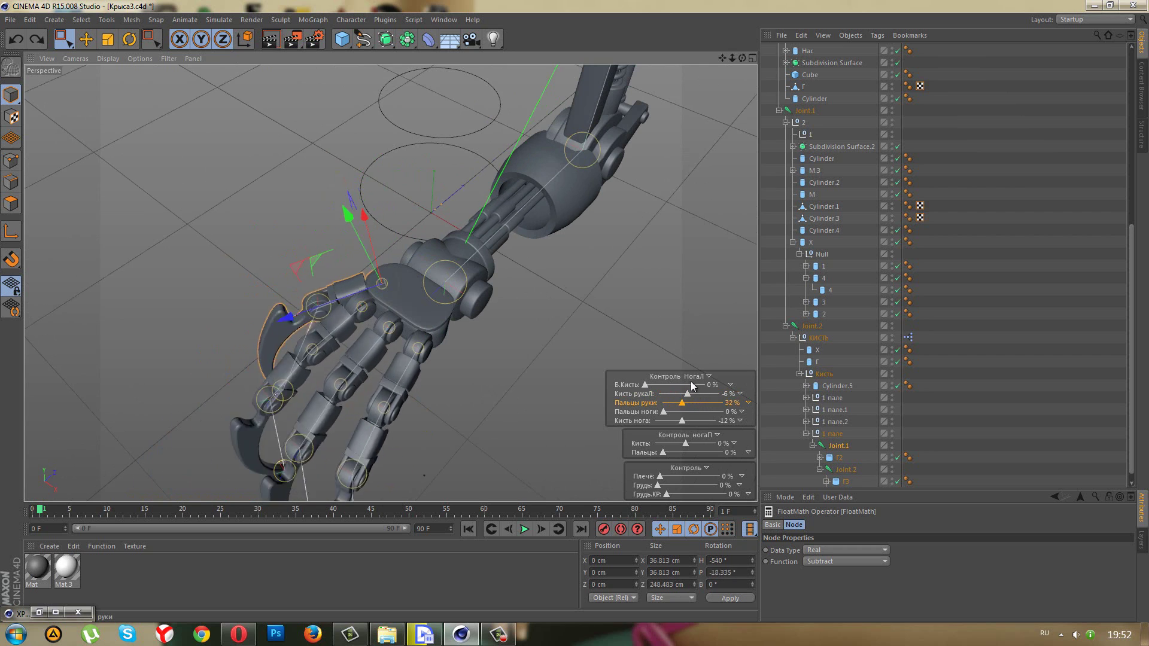
mouse_move(598, 360)
left_mouse_down("alt")
mouse_move(492, 283)
mouse_move(483, 307)
mouse_move(516, 365)
left_mouse_up("alt")
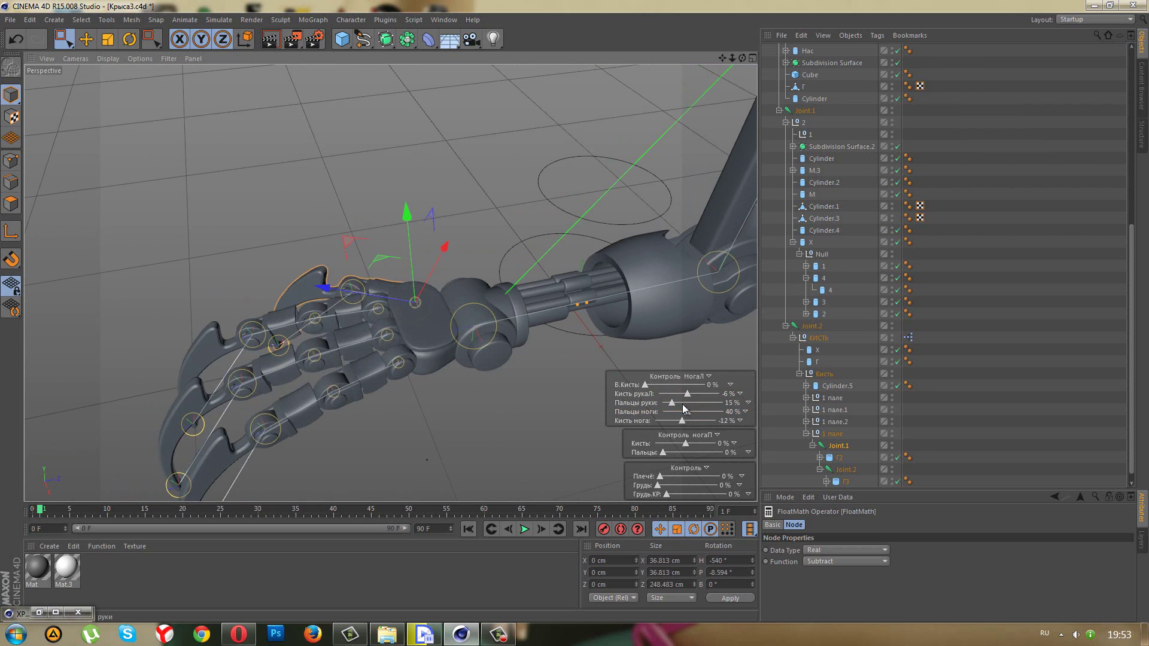
key("ctrl+z")
key("ctrl+z")
key("ctrl+z")
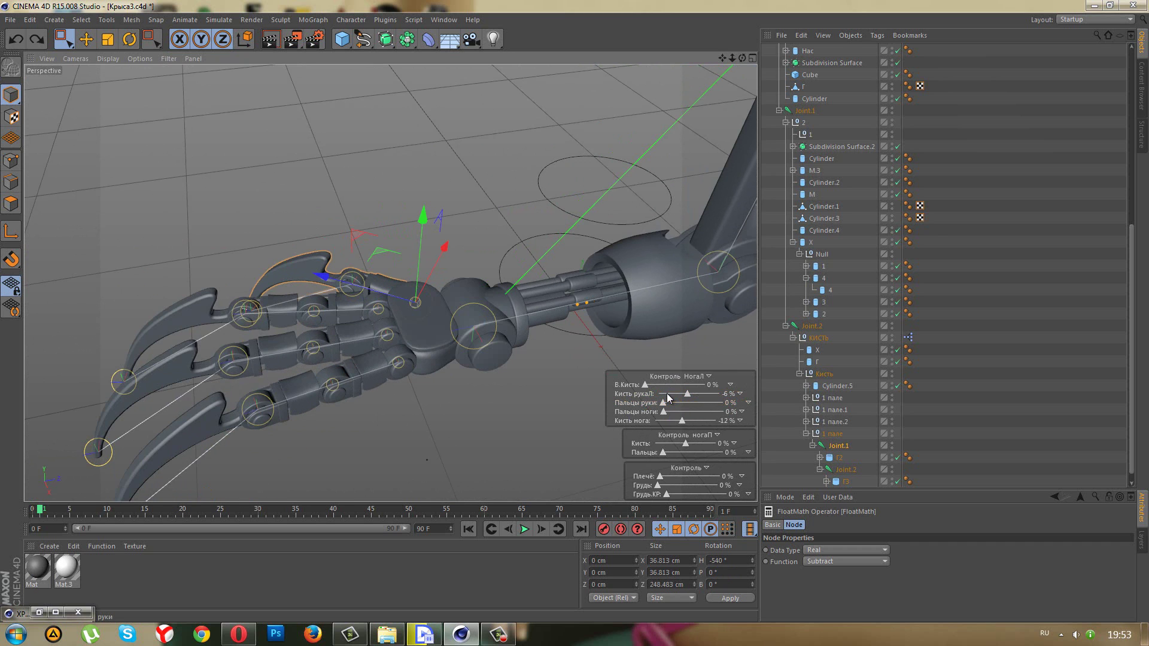
mouse_move(687, 394)
left_mouse_down()
mouse_move(693, 386)
mouse_move(671, 385)
mouse_move(687, 385)
left_mouse_up()
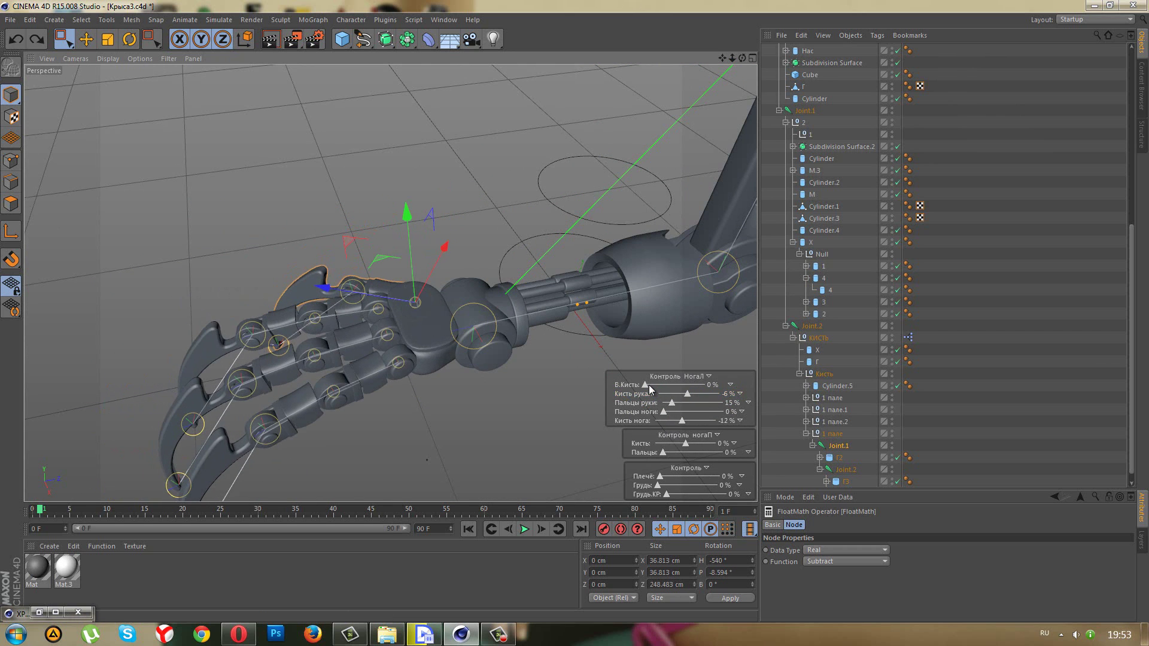
left_click_drag(649, 387, 643, 389)
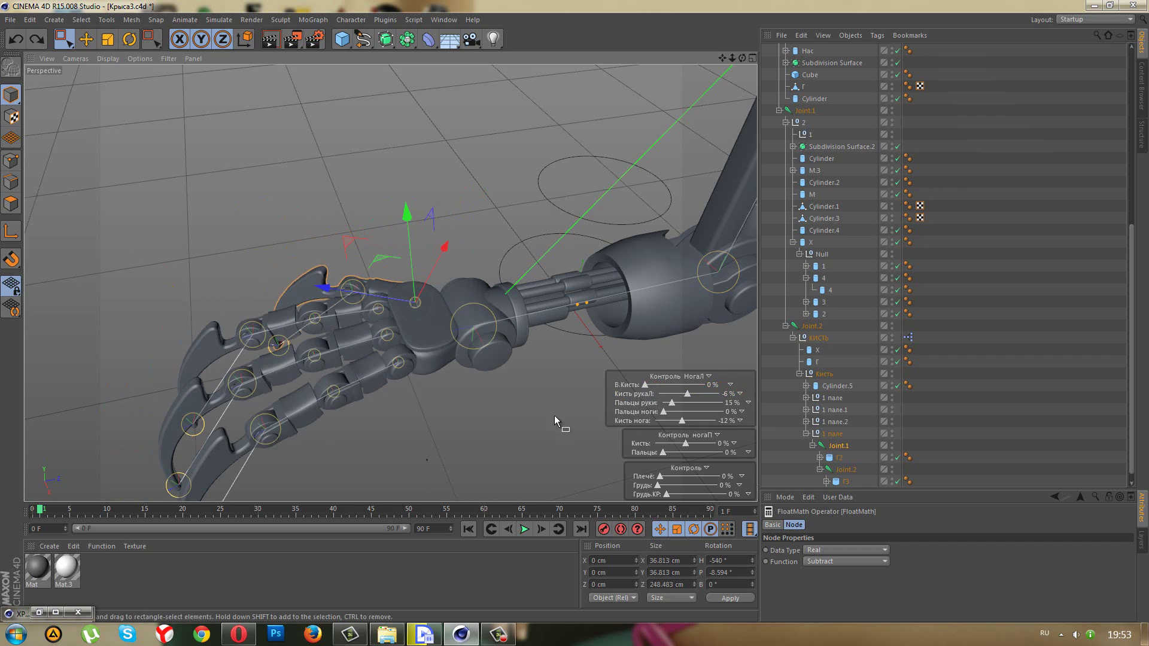
- Leave the finger curl at 10% and reset the Кисть рукаЛ wrist control to 0 %
scroll(521, 419, "down", 2)
scroll(520, 419, "down", 2)
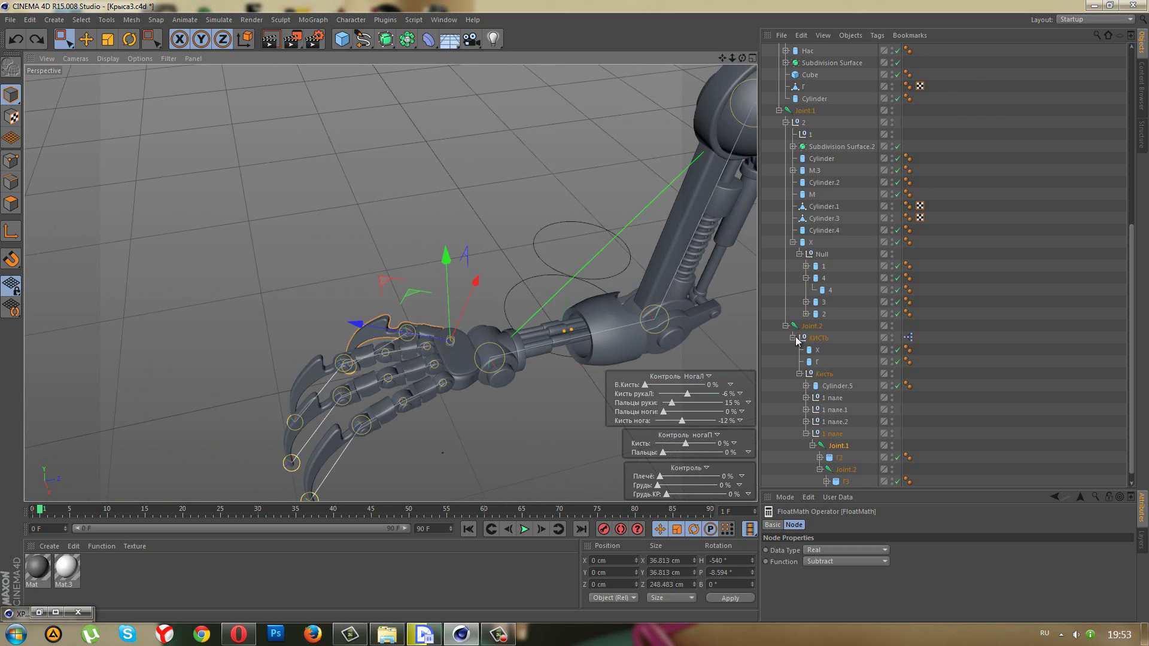
scroll(572, 386, "up", 2)
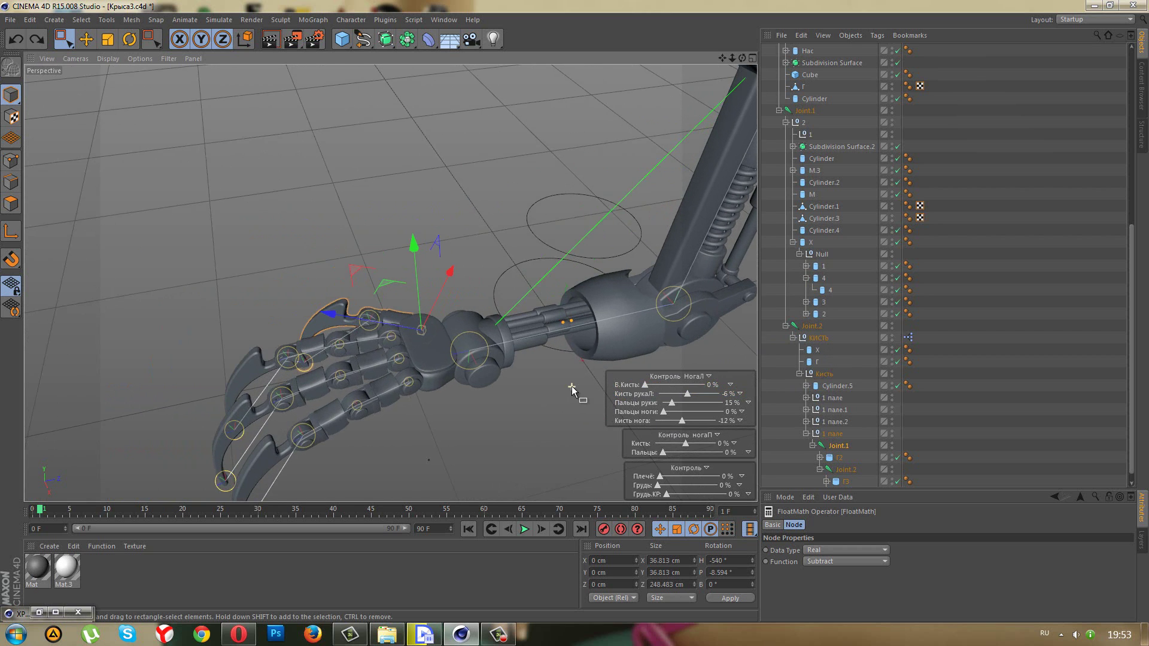
scroll(572, 386, "up", 2)
left_click_drag(672, 407, 663, 414)
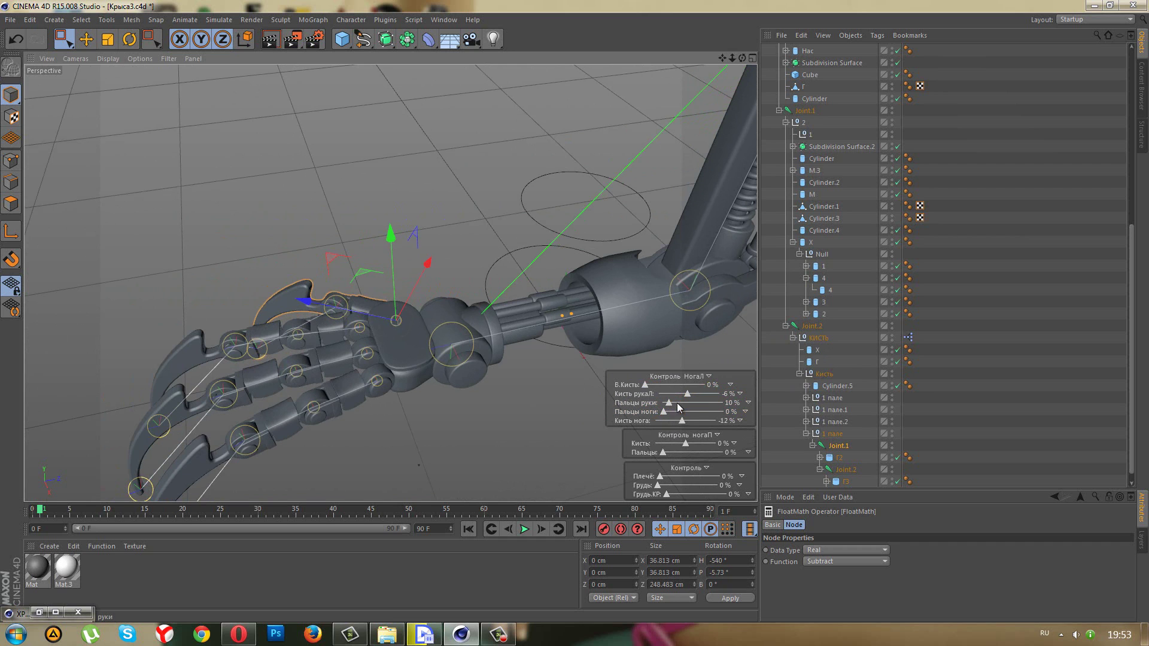
left_click_drag(688, 399, 684, 394)
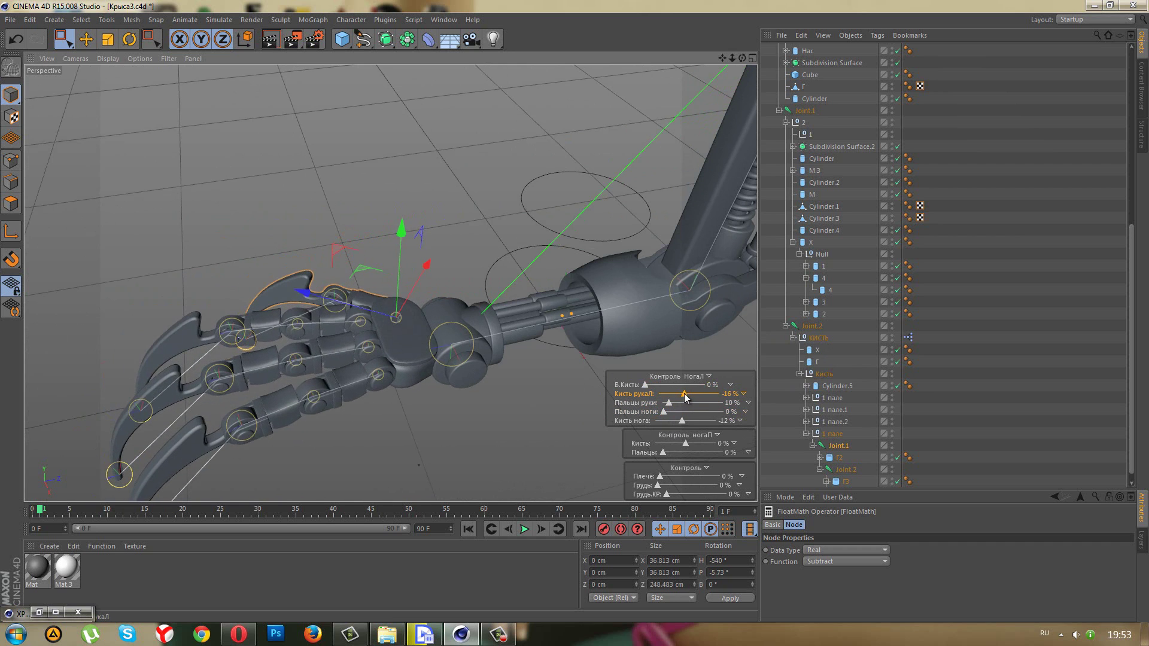
key("ctrl+z")
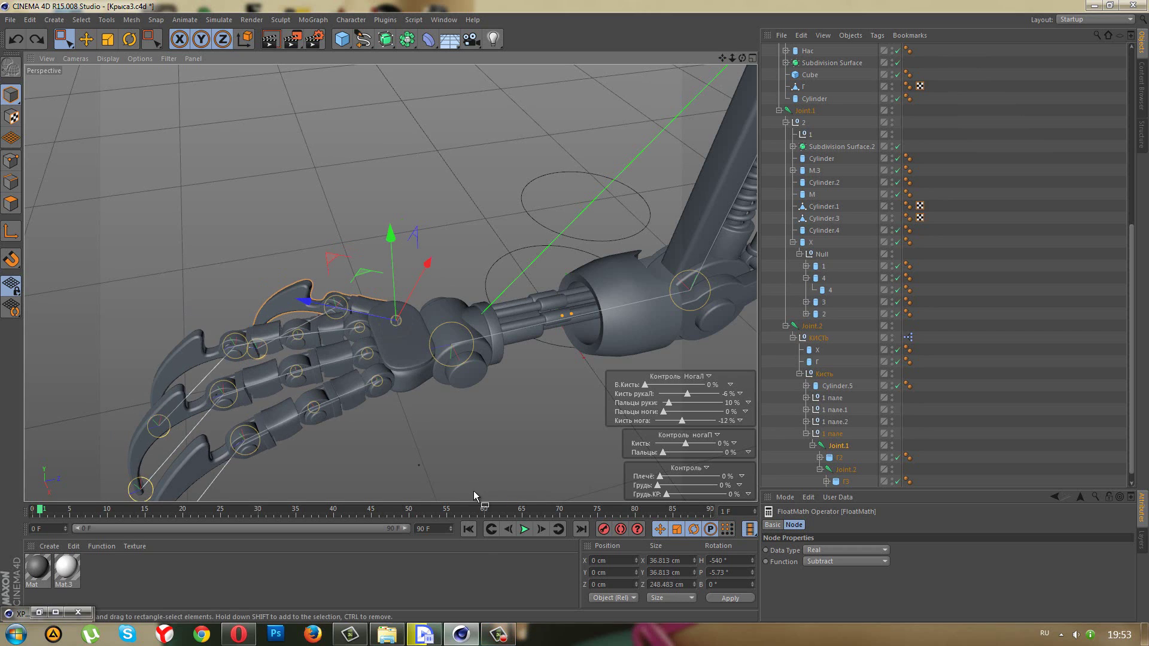
double_click(729, 395)
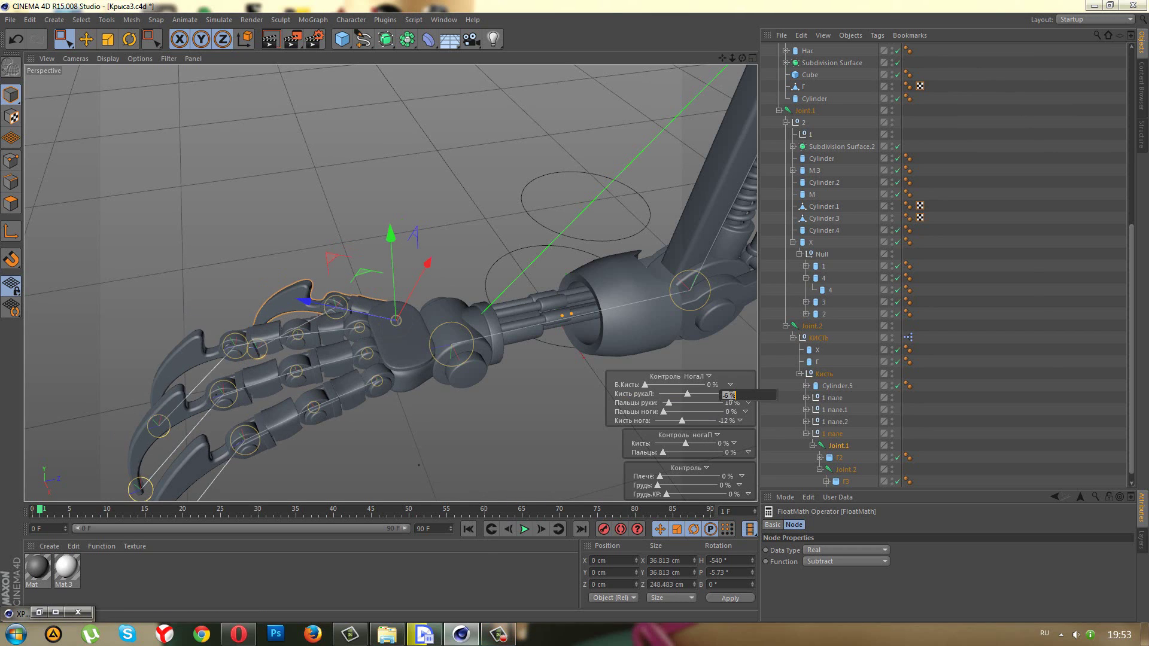
type("0")
key("Return")
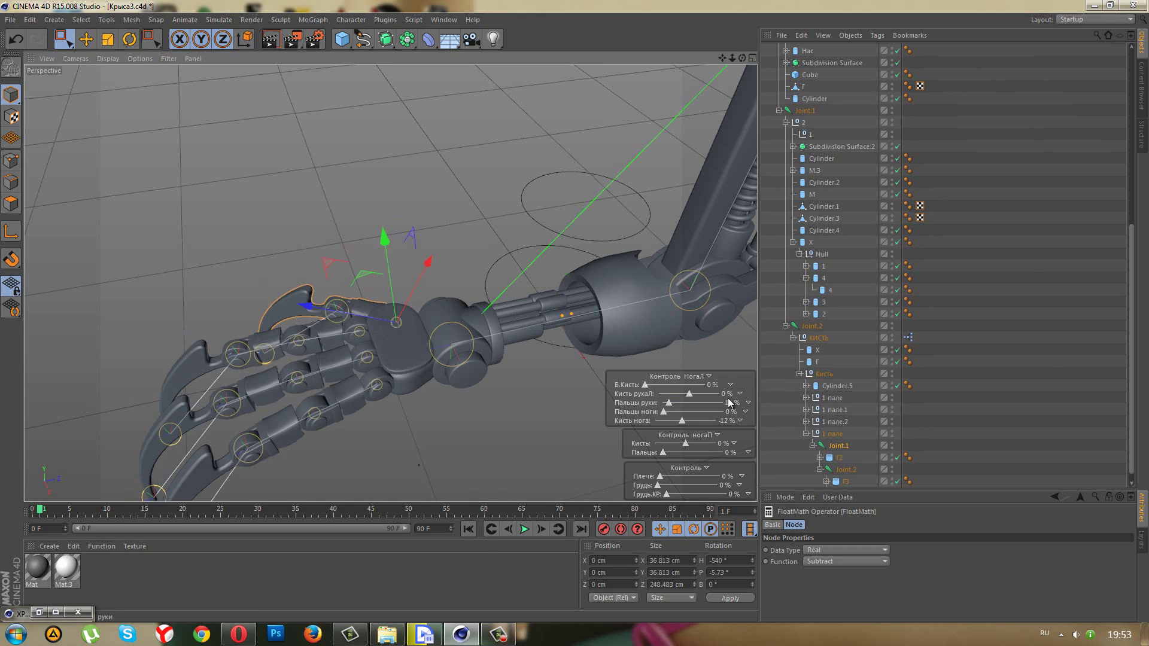
left_click(502, 633)
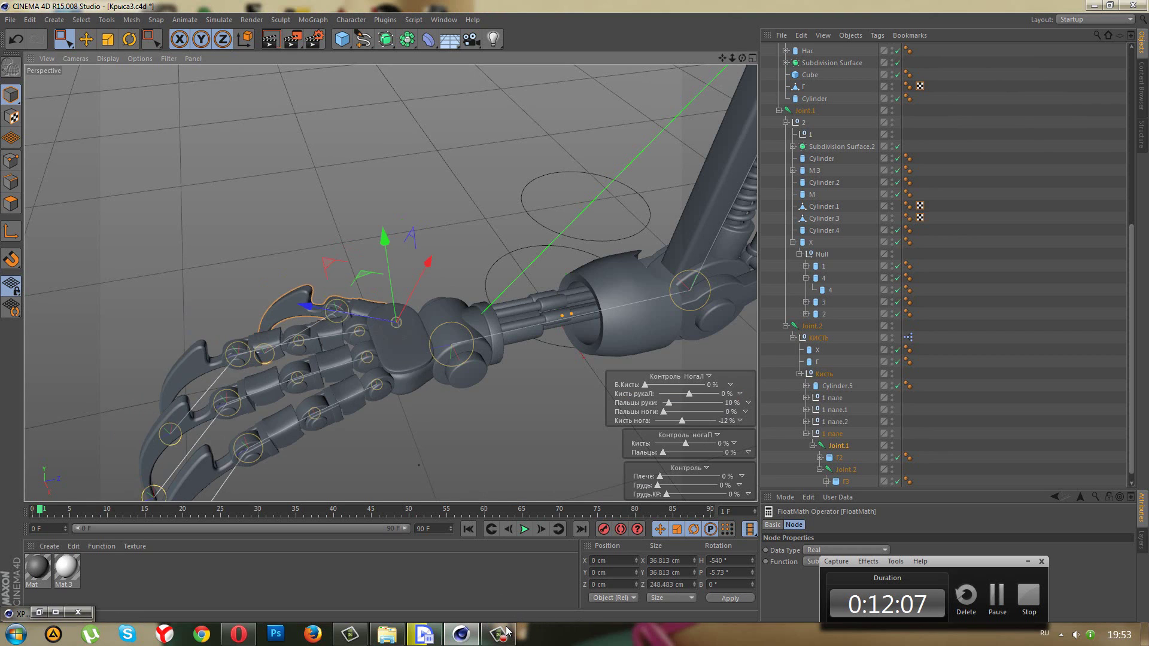
- Duplicate piston cylinder 2 and name the copy 5
left_click(546, 325)
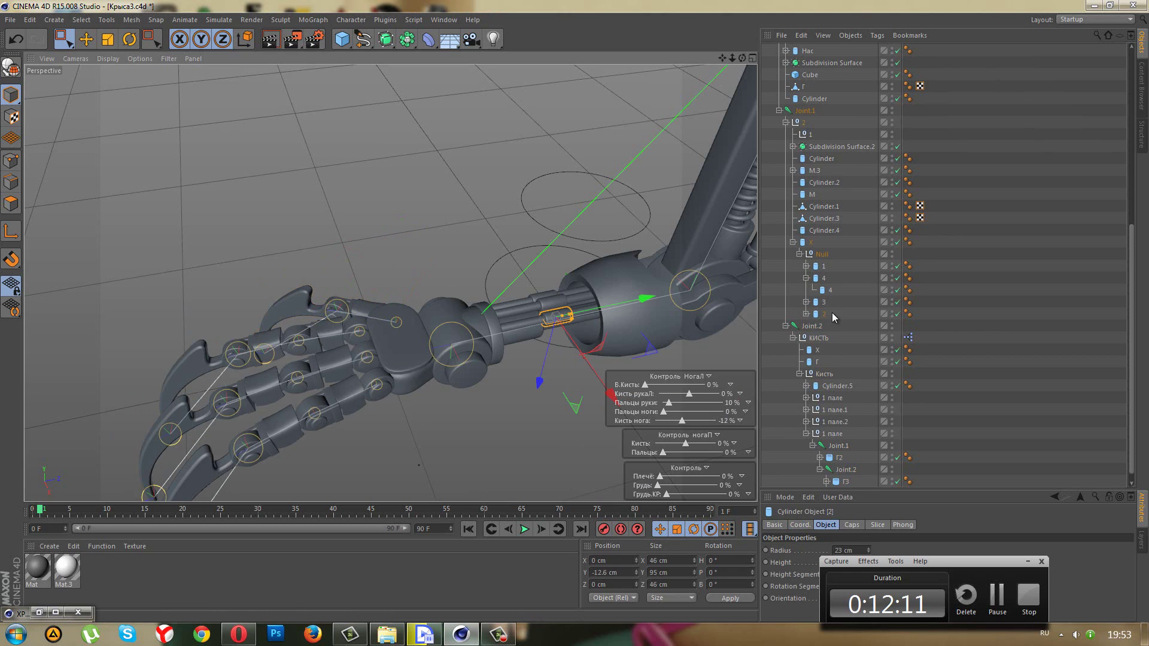
scroll(835, 311, "up", 1)
scroll(829, 347, "up", 1)
scroll(823, 375, "down", 2)
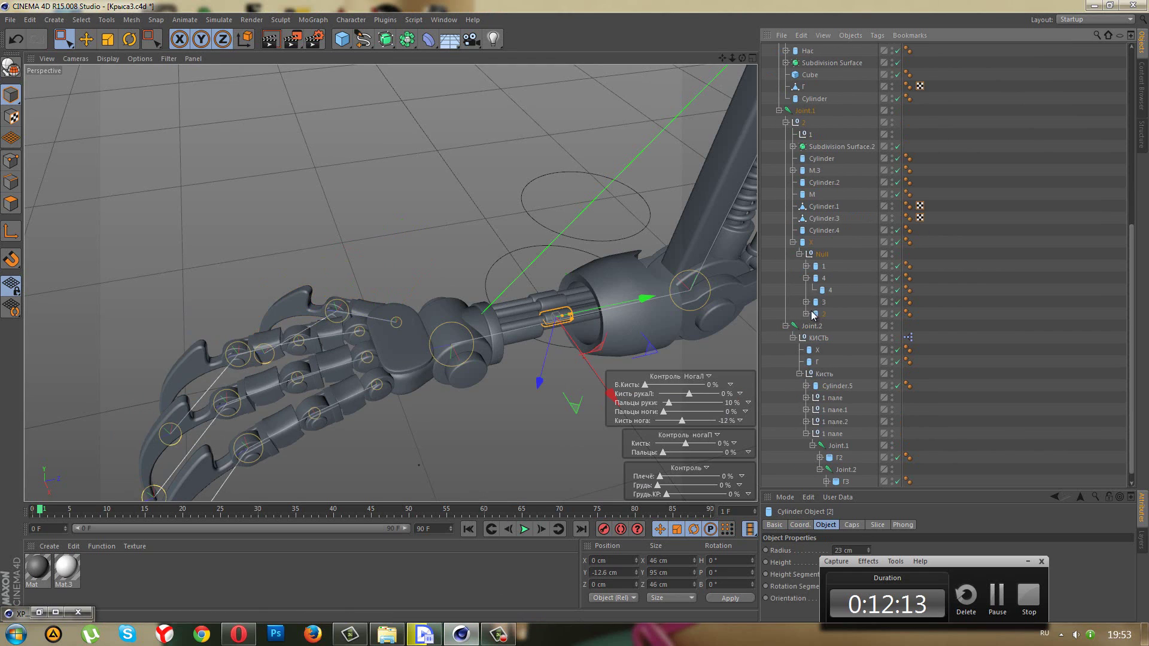
left_click(806, 277)
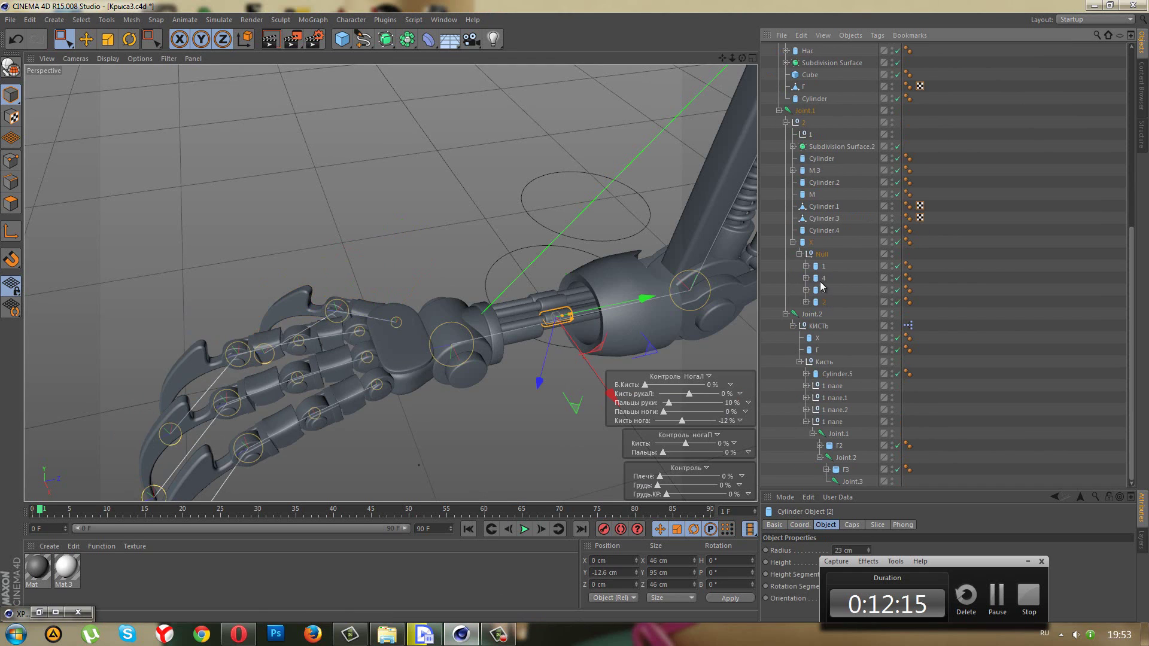
left_click(815, 268)
left_click(817, 303)
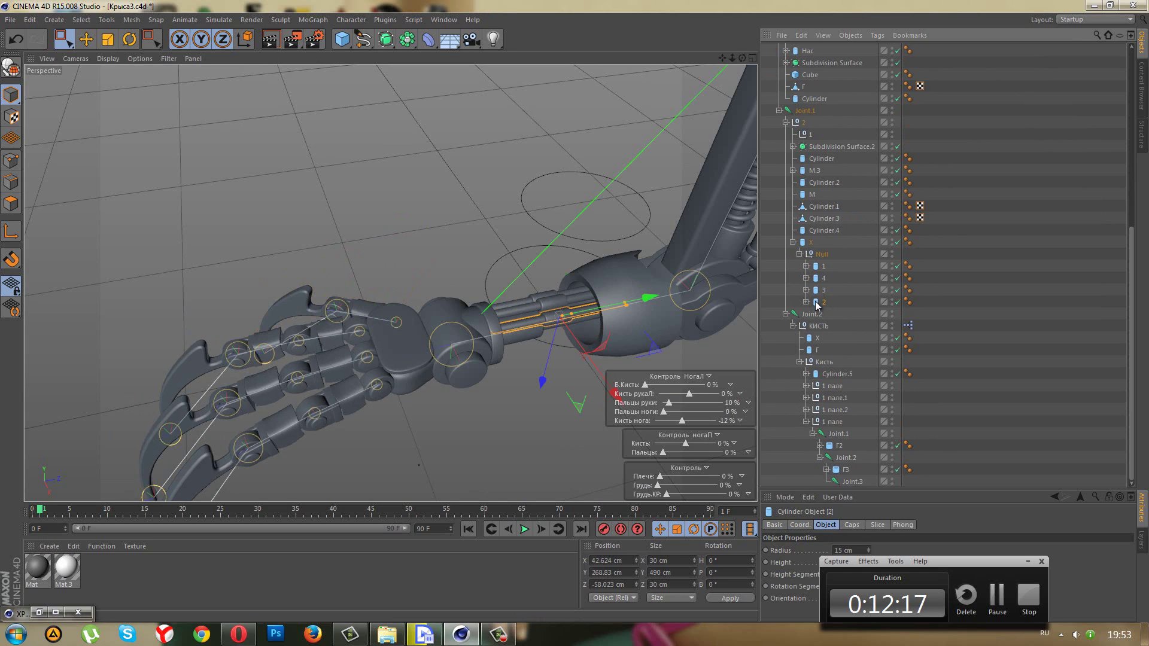
left_click_drag(819, 306, 821, 312, "ctrl")
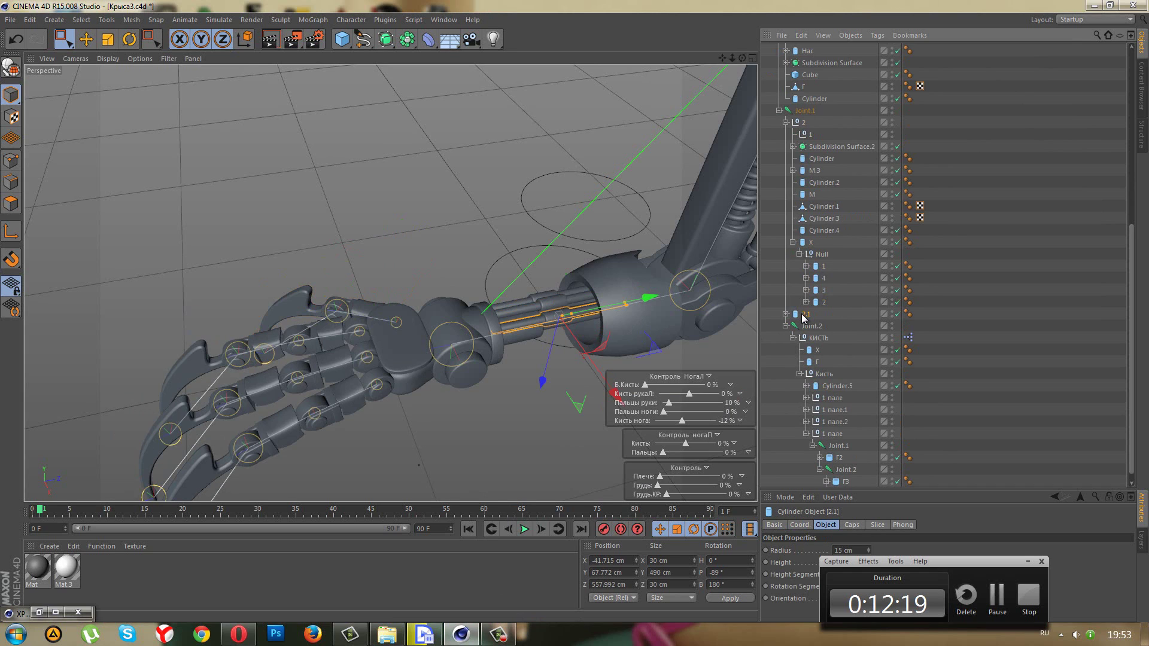
double_click(805, 314)
key("Return")
- Rename piston 5's inner rod and shift piston 5 sideways along X in the Top view
left_click(786, 314)
left_click_drag(797, 317, 821, 309)
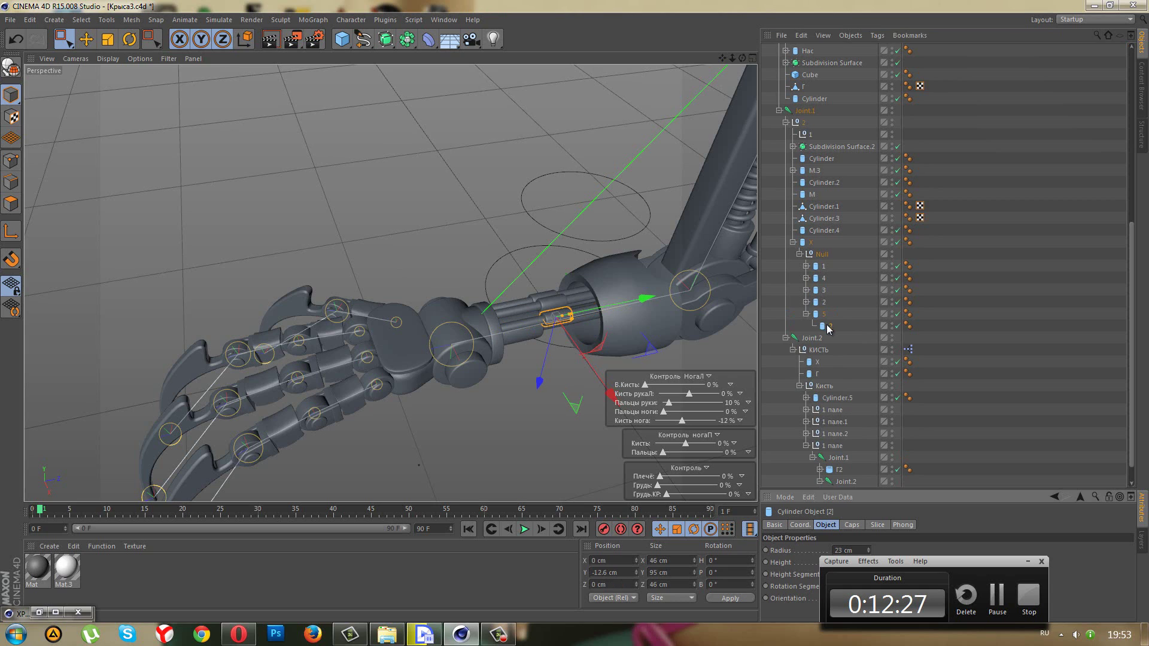
double_click(831, 325)
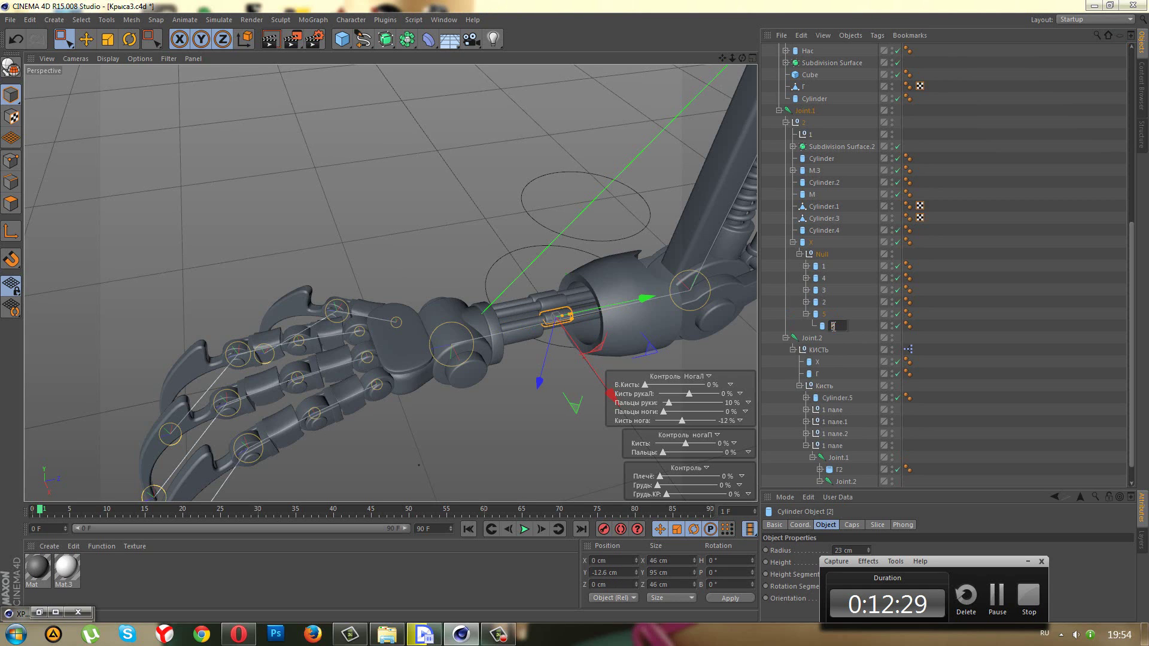
left_click(806, 314)
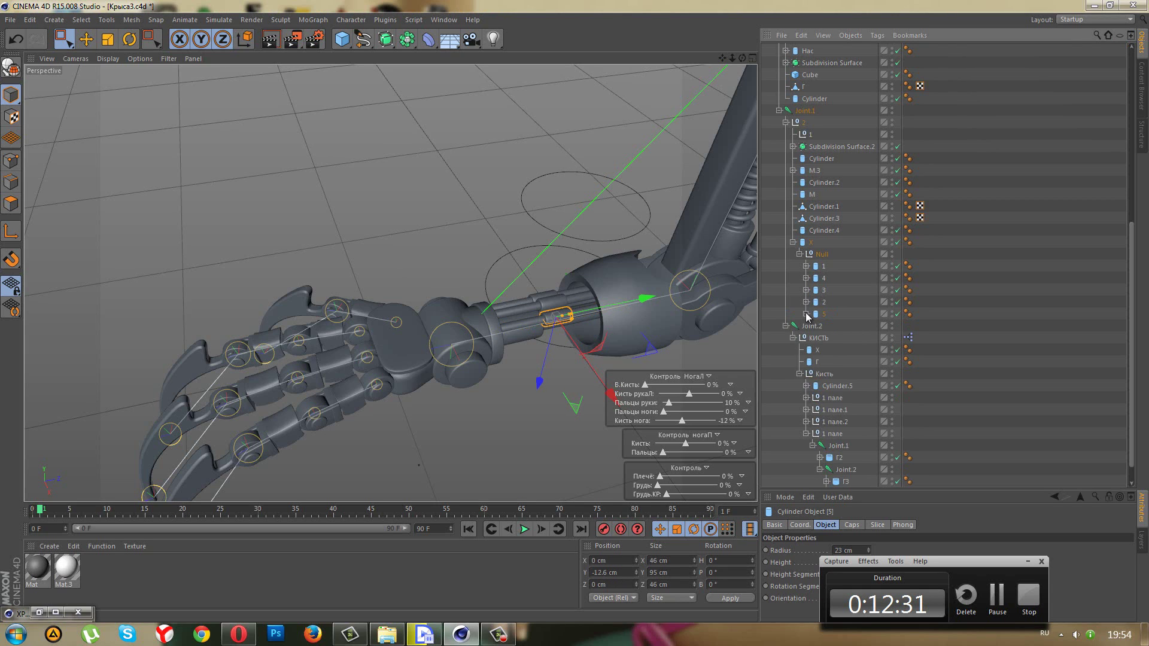
left_click_drag(598, 311, 635, 299, "alt")
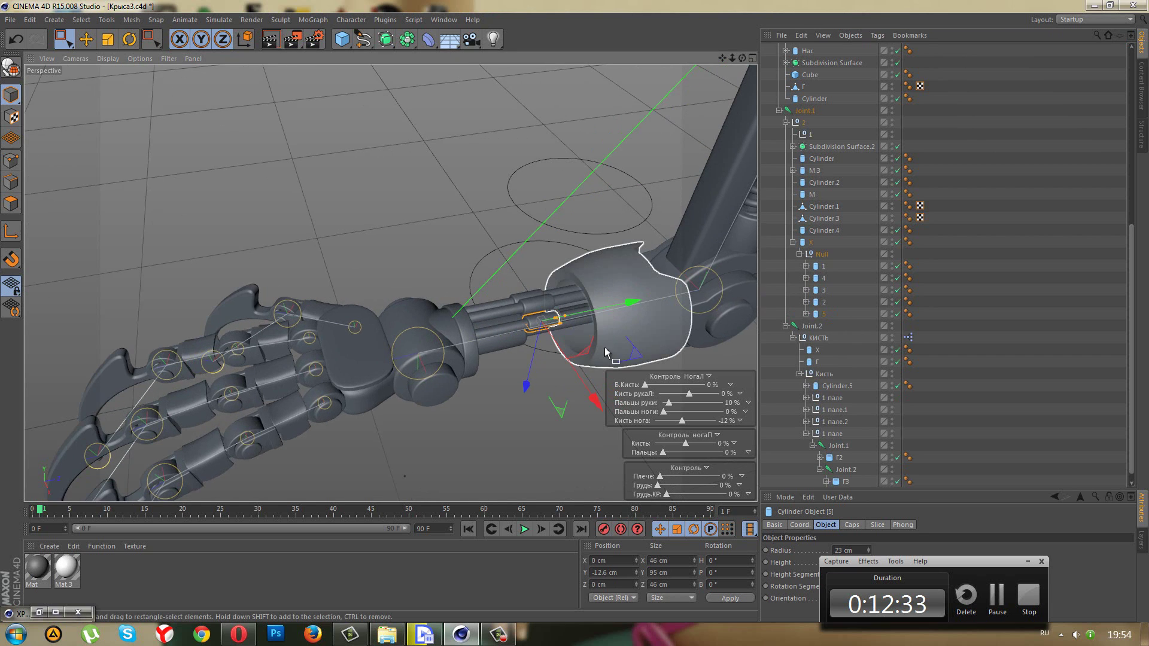
middle_click(579, 352)
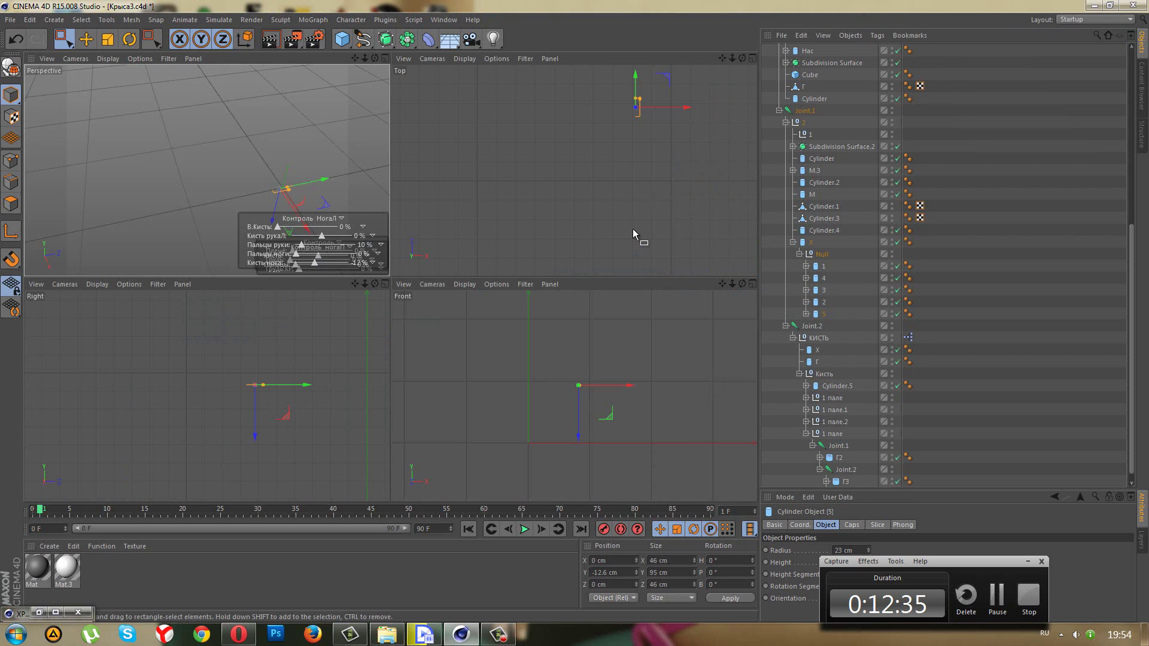
middle_click(613, 219)
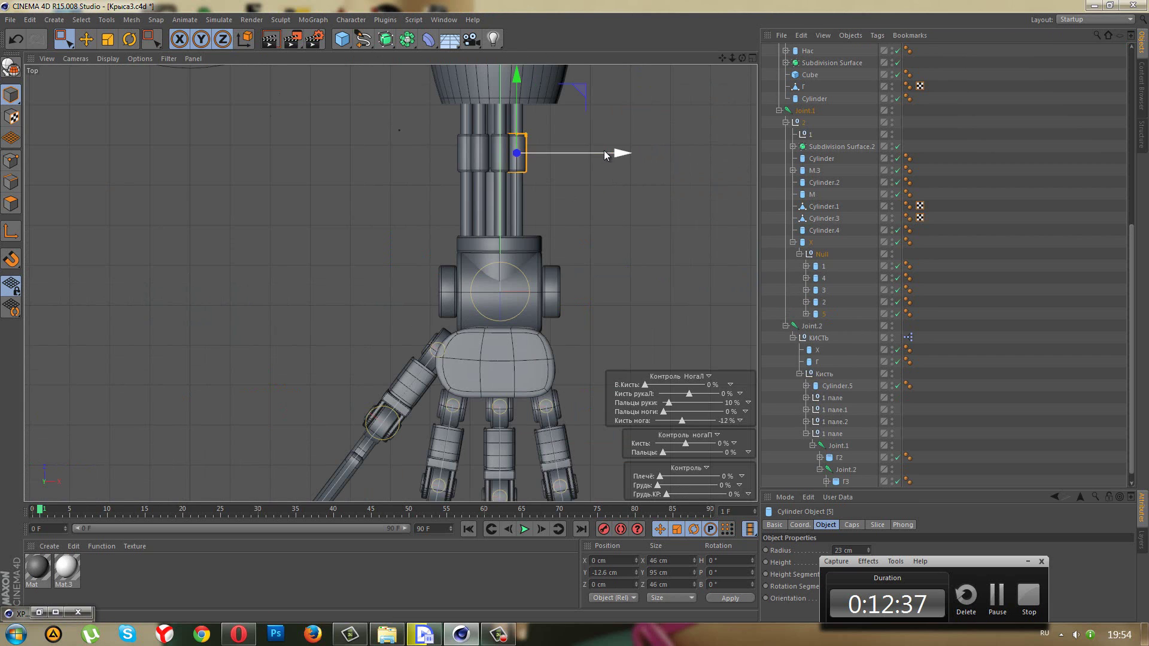
left_click_drag(604, 154, 613, 154)
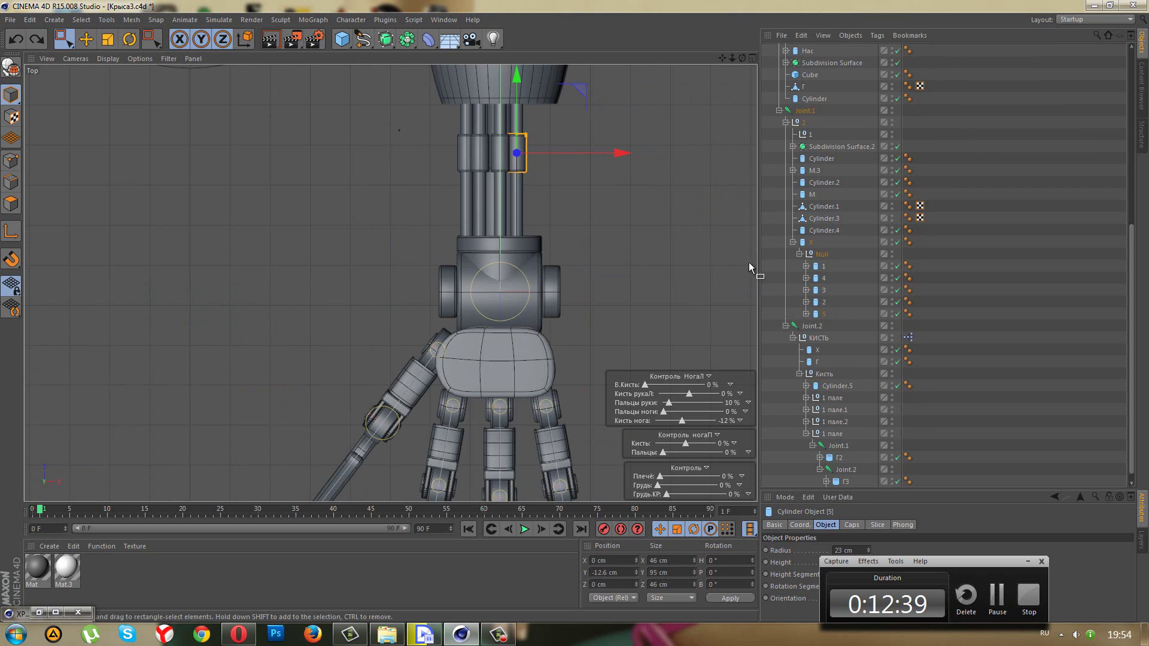
key("ctrl+z")
left_click(823, 313)
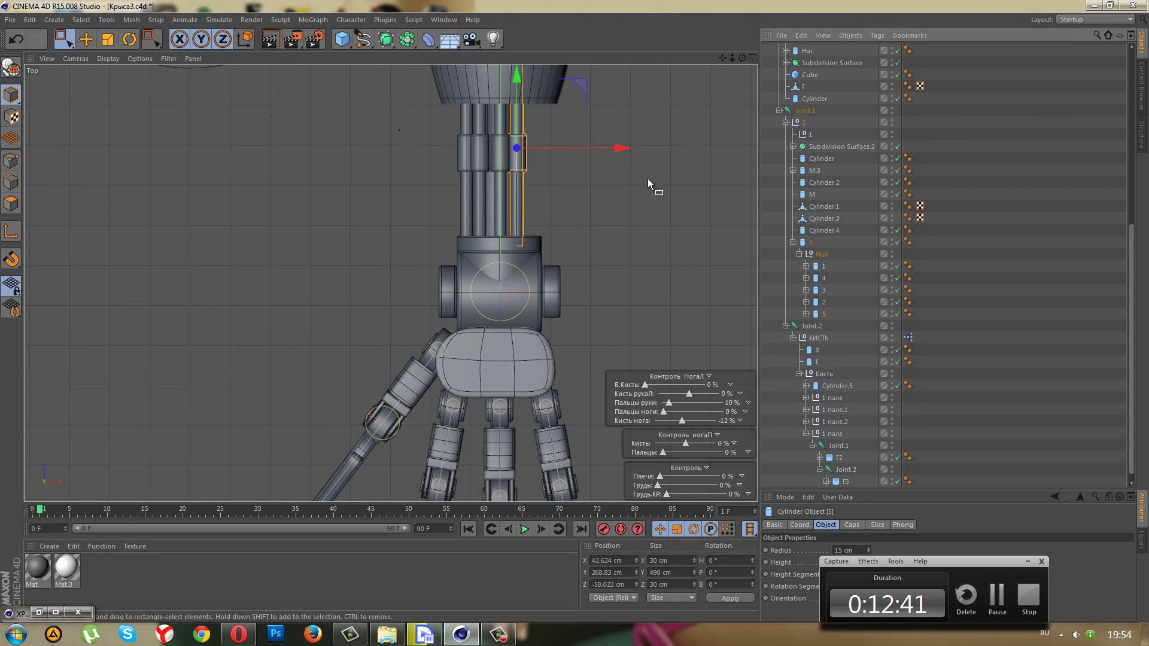
left_click_drag(613, 152, 627, 155)
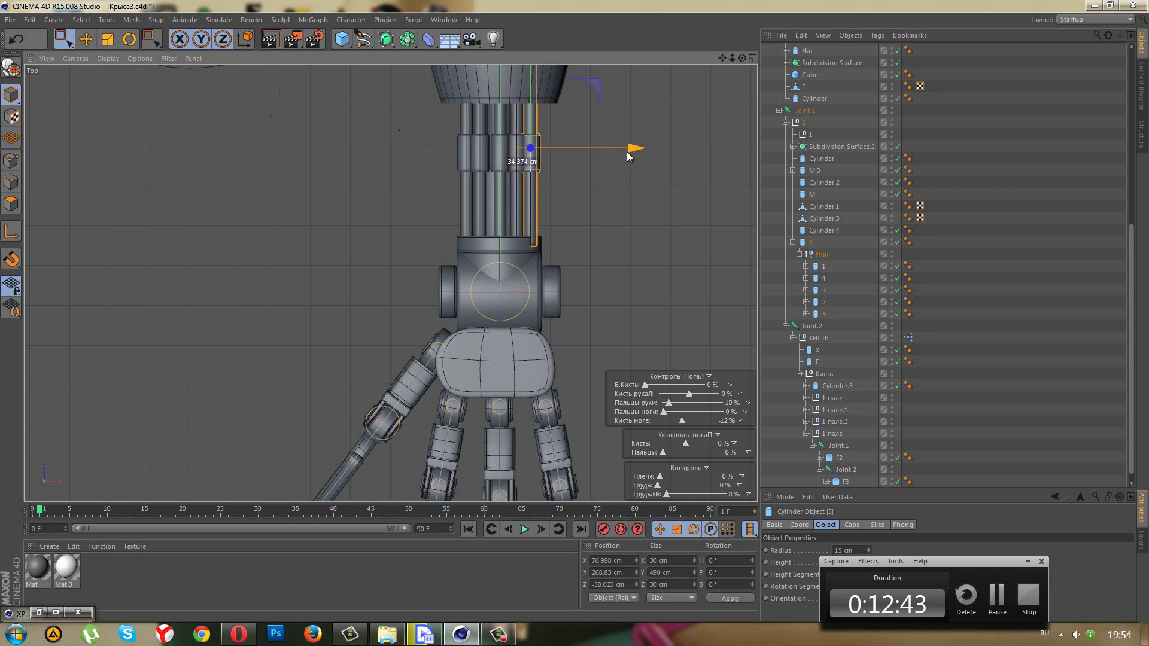
- Line piston 5 up with the other pistons in the Right view and fine-tune it to X 73.954 cm
middle_click(308, 142)
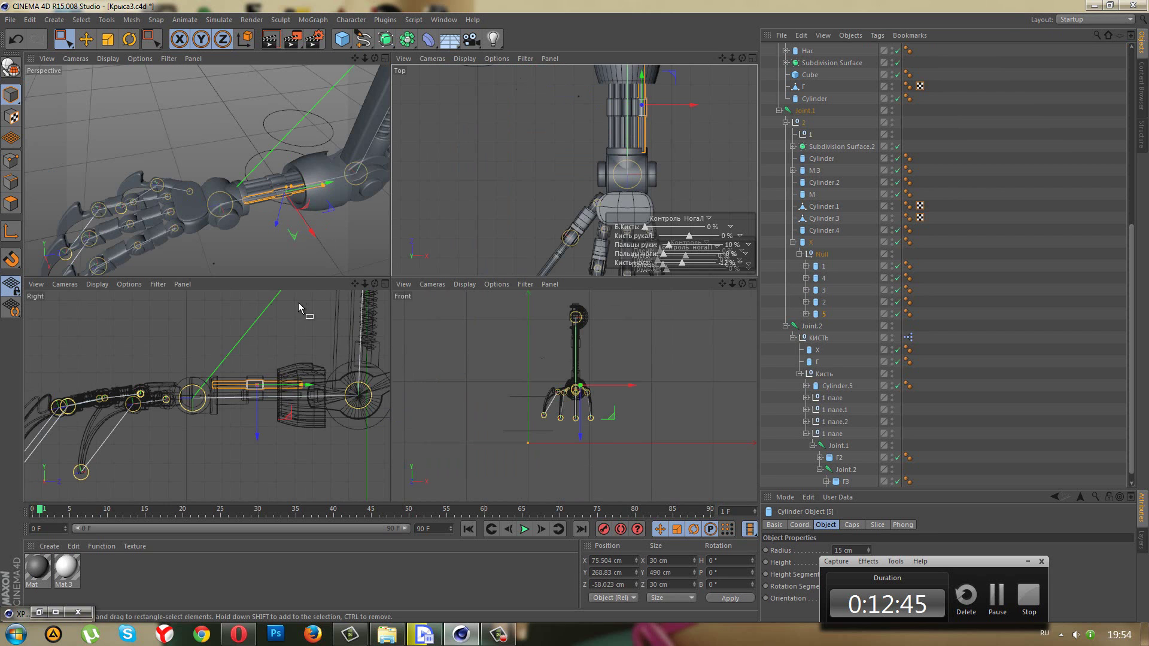
middle_click(298, 303)
scroll(508, 272, "up", 2)
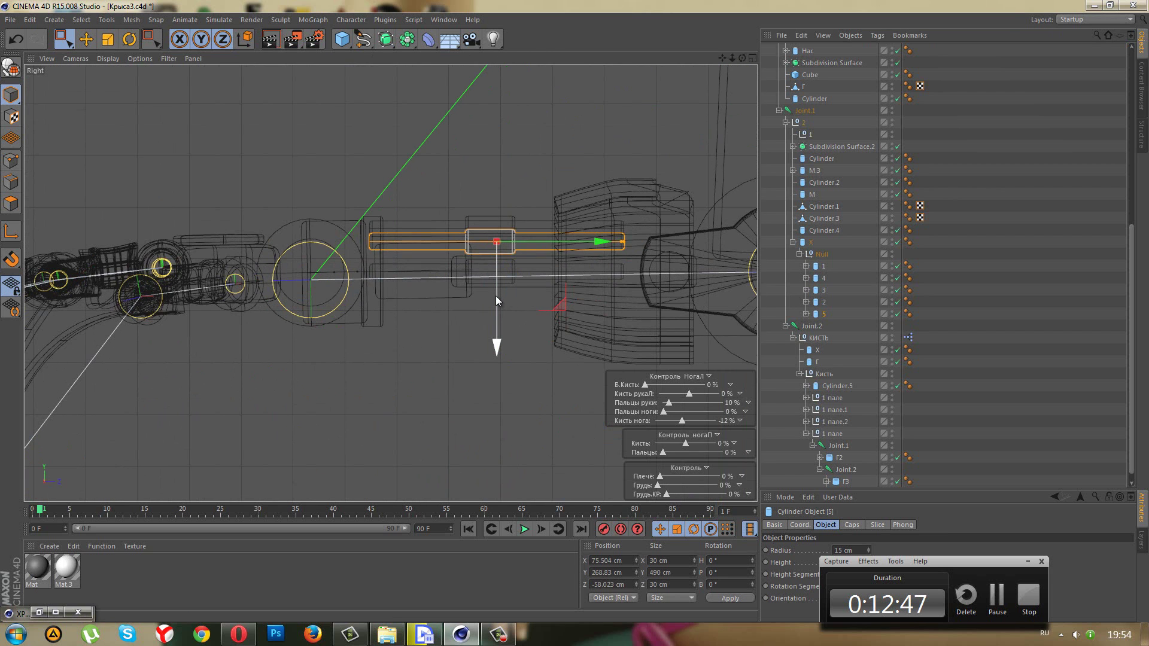
mouse_move(496, 296)
left_mouse_down()
mouse_move(501, 347)
mouse_move(505, 321)
left_mouse_up()
middle_click(504, 320)
middle_click(377, 165)
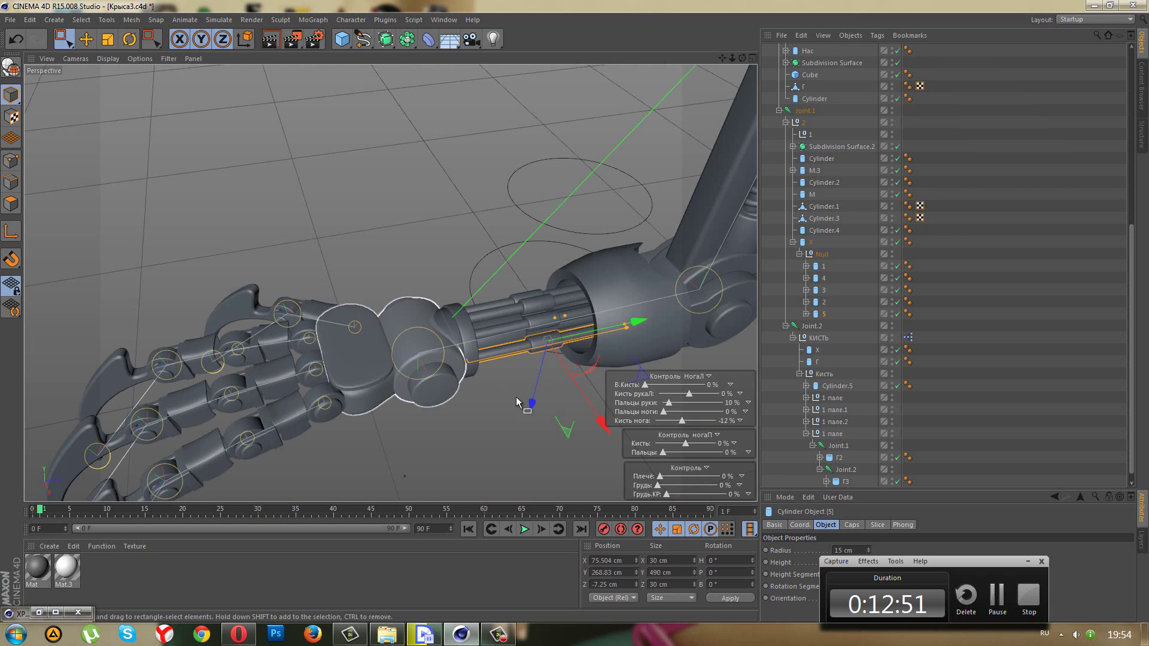
scroll(565, 374, "up", 2)
scroll(565, 374, "up", 2)
scroll(508, 338, "up", 1)
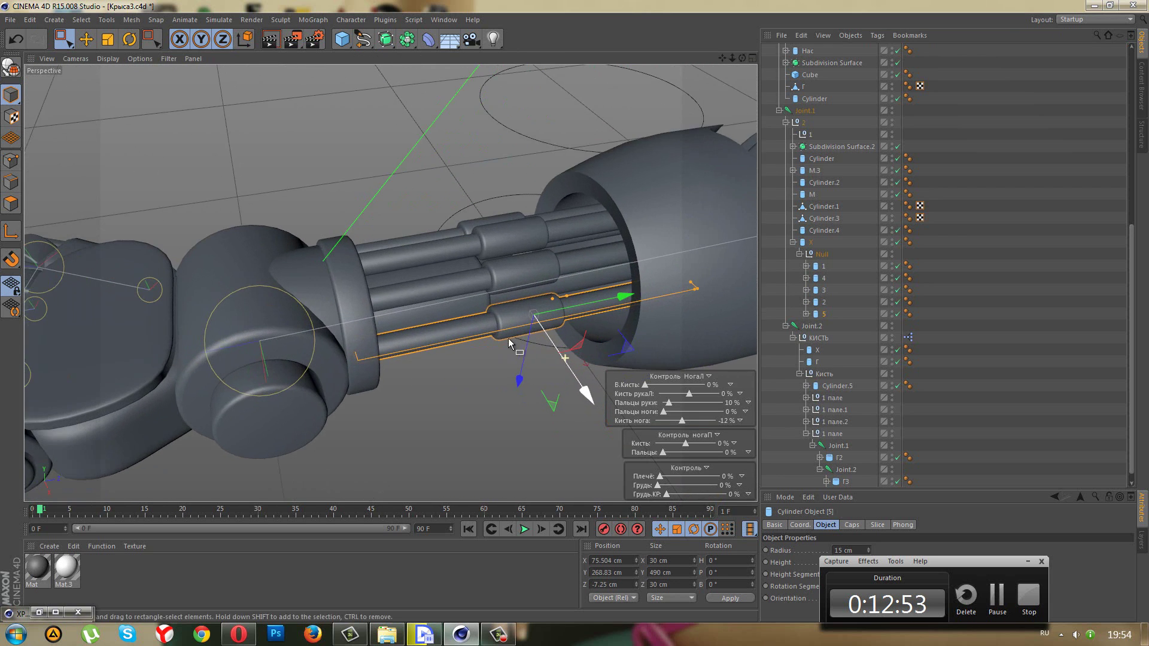
scroll(383, 328, "up", 2)
mouse_move(382, 327)
left_mouse_down("alt")
mouse_move(334, 295)
mouse_move(348, 249)
mouse_move(332, 215)
mouse_move(314, 277)
mouse_move(326, 272)
left_mouse_up("alt")
left_click_drag(500, 384, 505, 382)
mouse_move(407, 328)
left_mouse_down("alt")
mouse_move(450, 415)
mouse_move(536, 342)
mouse_move(461, 341)
mouse_move(518, 413)
mouse_move(545, 389)
mouse_move(530, 337)
mouse_move(604, 326)
left_mouse_up("alt")
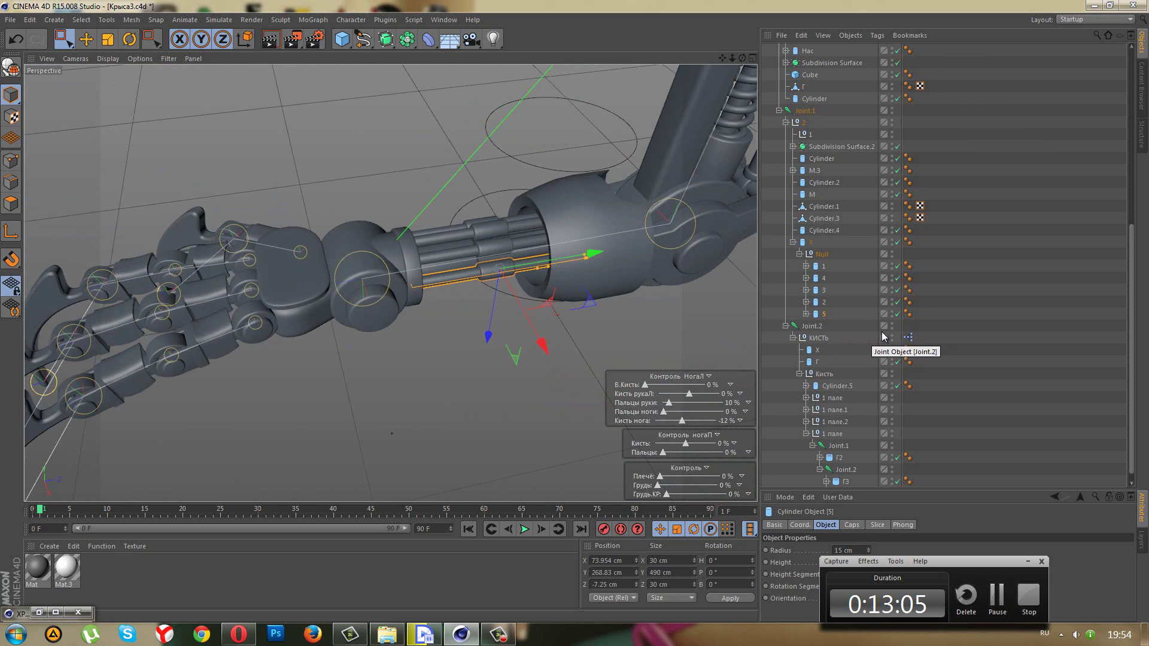
- Restore the XPresso graph, move it aside, and bend the Кисть рукаЛ wrist to -50%
left_click(37, 612)
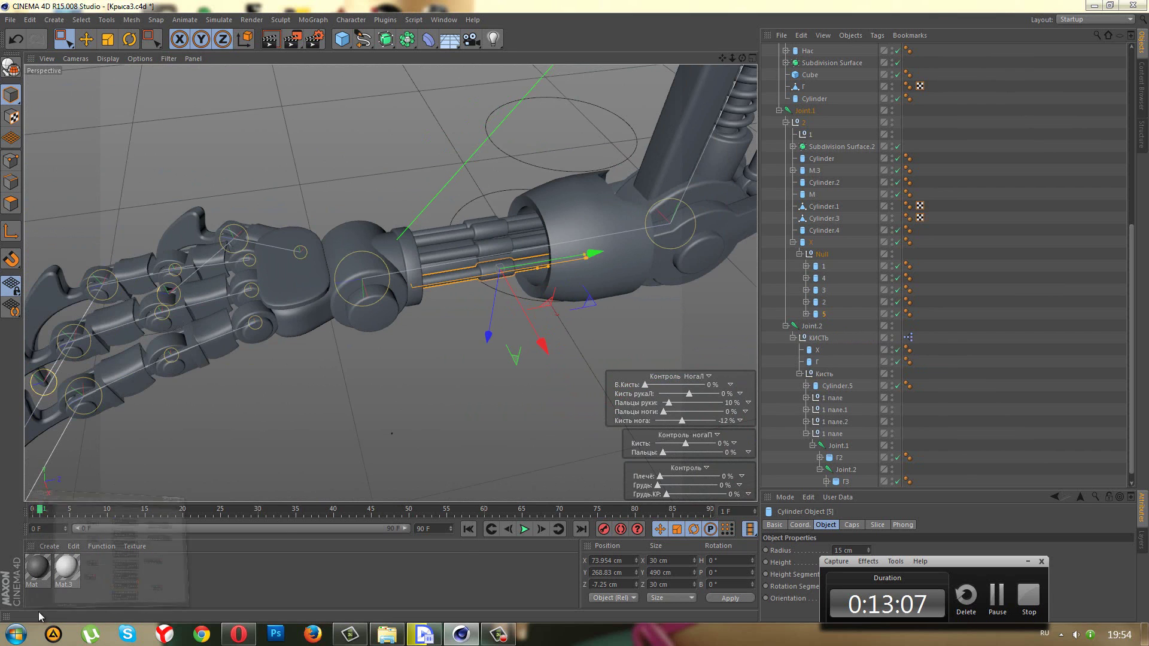
left_click_drag(276, 280, 238, 412)
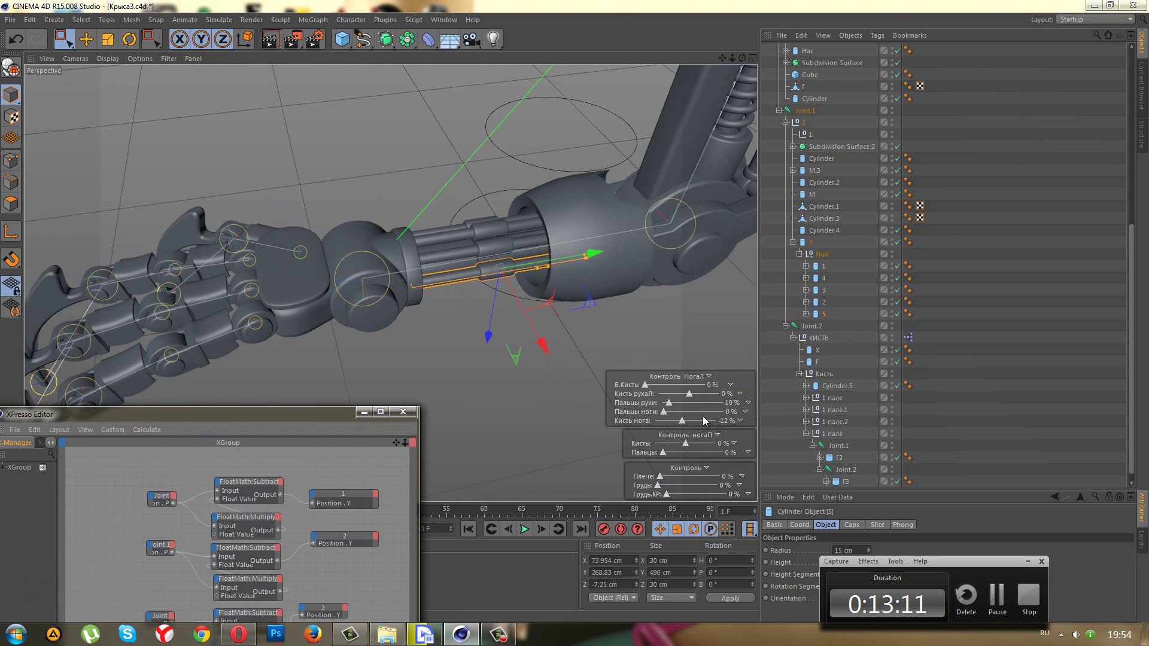
left_click_drag(688, 393, 683, 398)
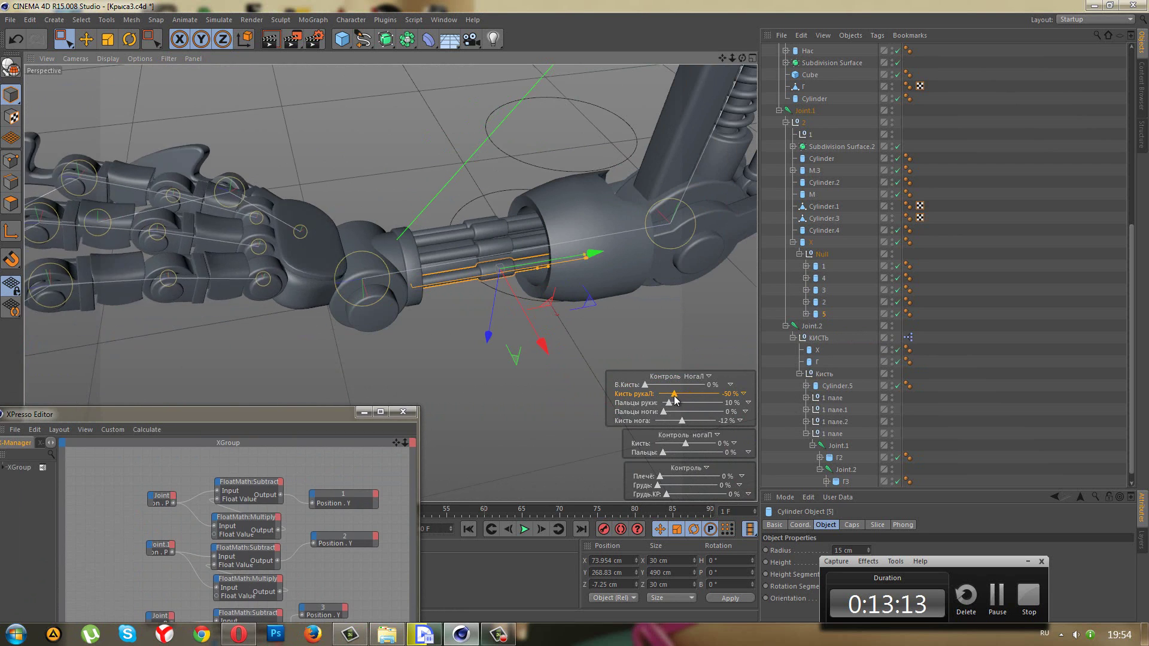
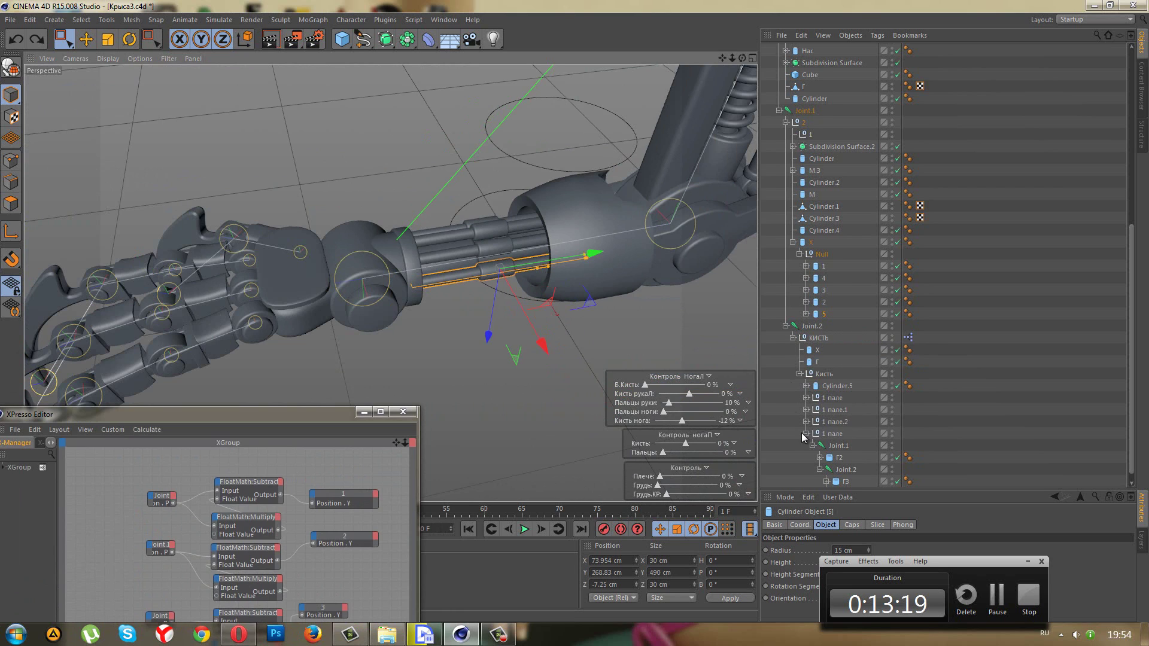
- Test-flex the hand with the Кисть wrist control, undoing each test pose
scroll(801, 432, "up", 2)
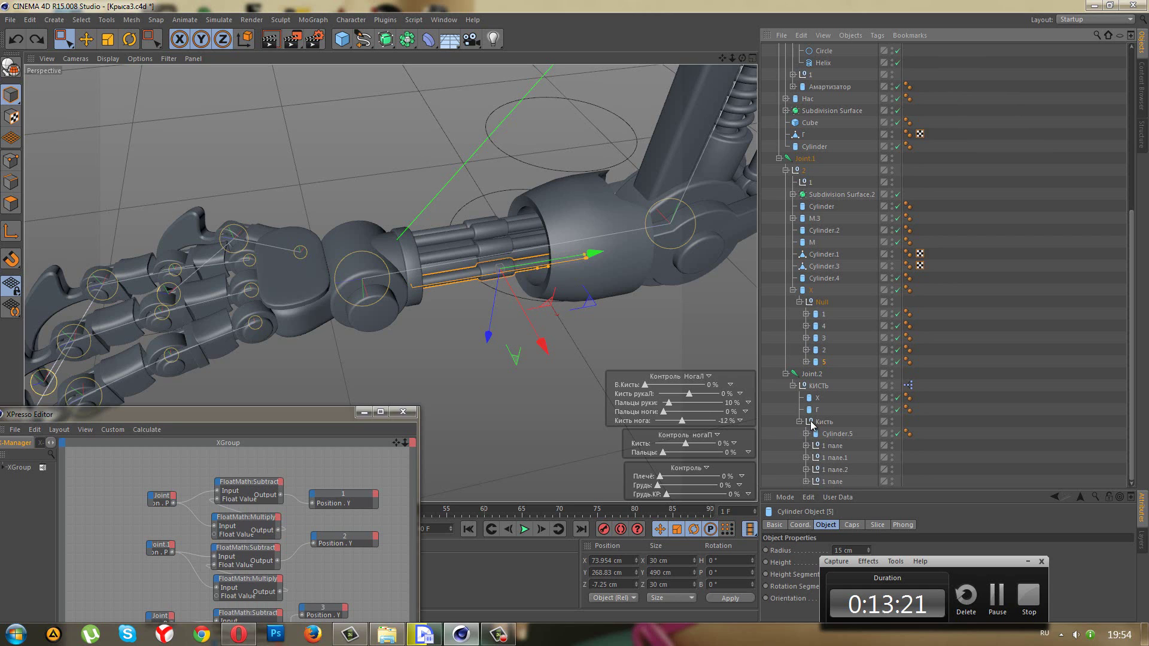
left_click(800, 421)
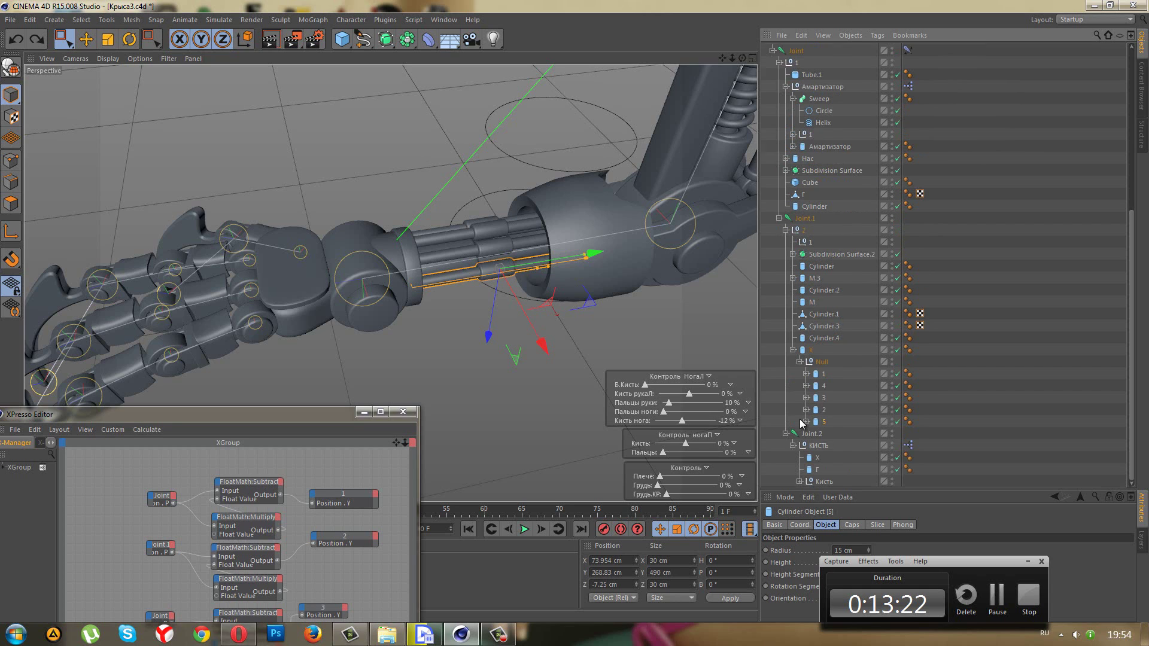
left_click(818, 446)
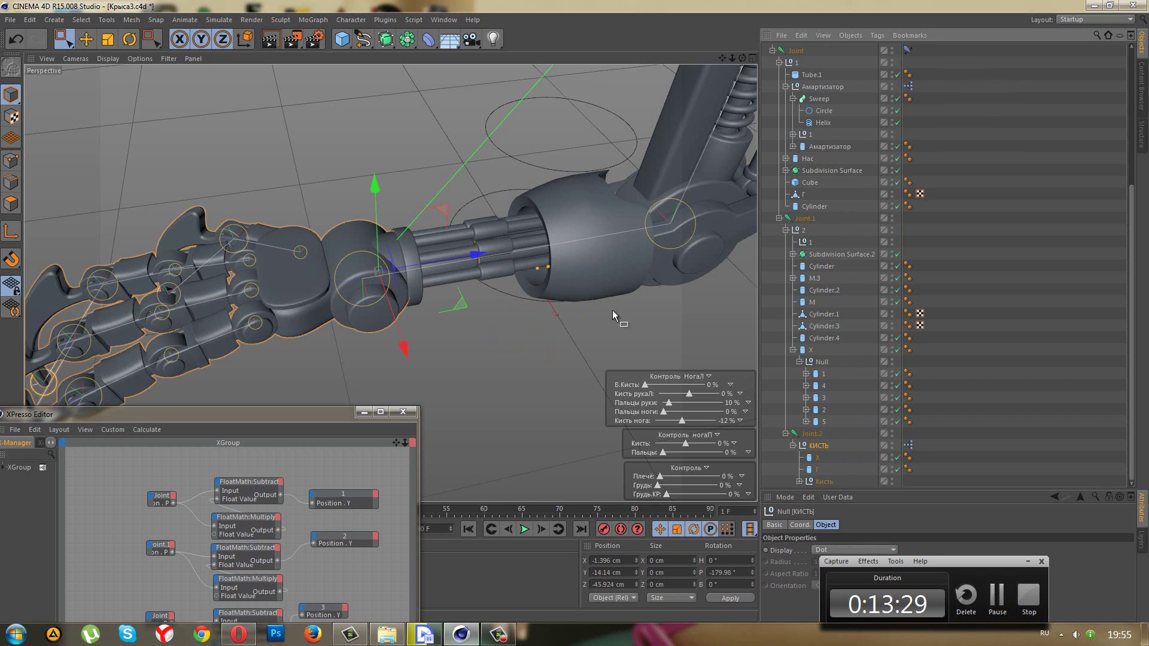
left_click_drag(691, 396, 682, 397)
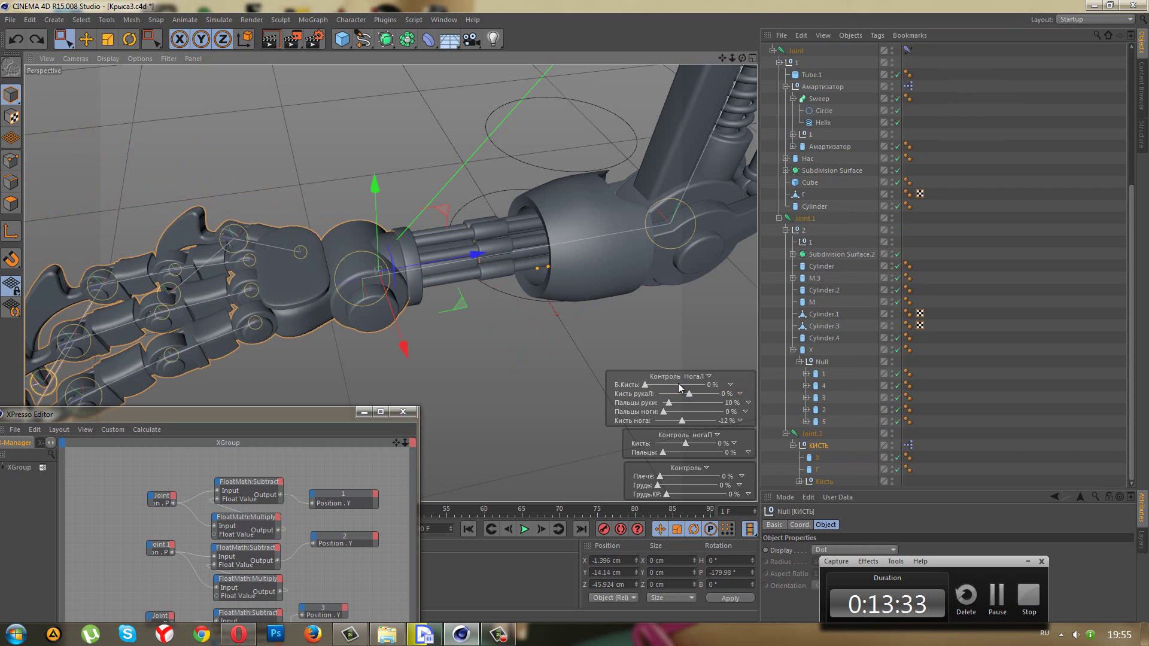
left_click(827, 445)
left_click(816, 438)
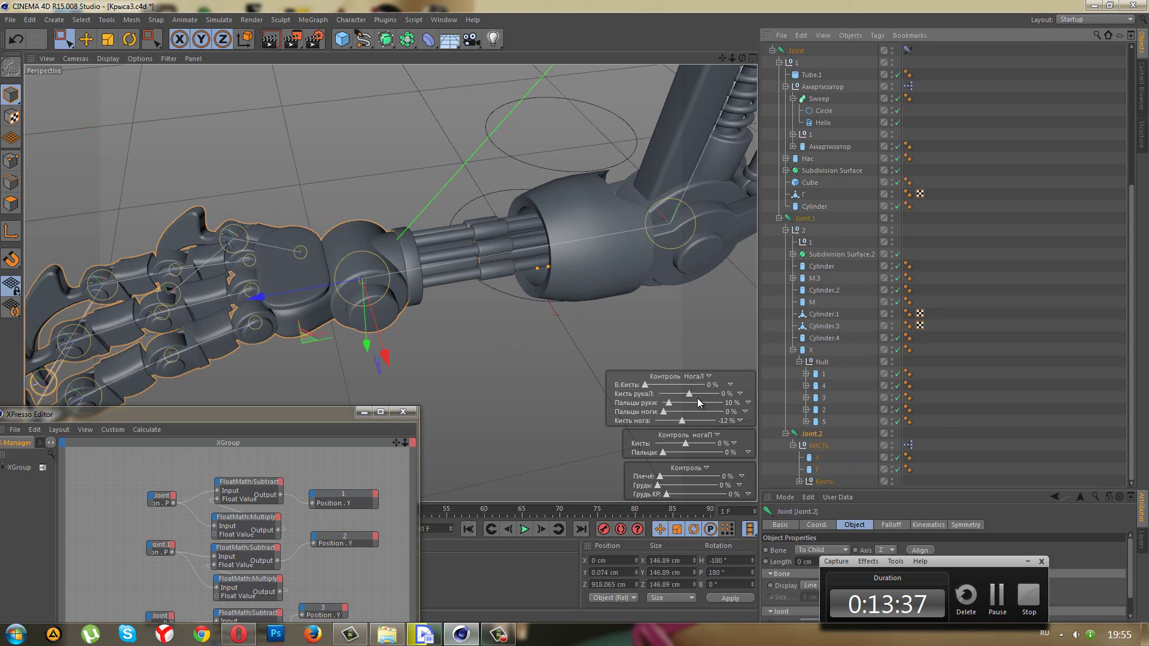
left_click_drag(689, 396, 688, 392)
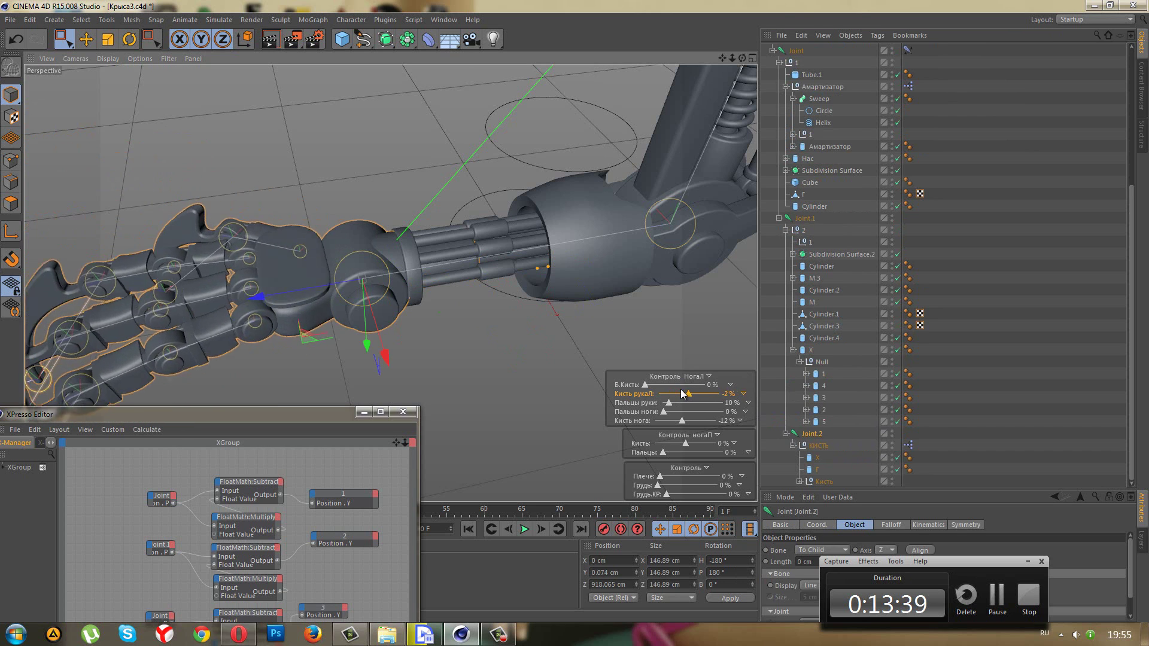
key("ctrl+z")
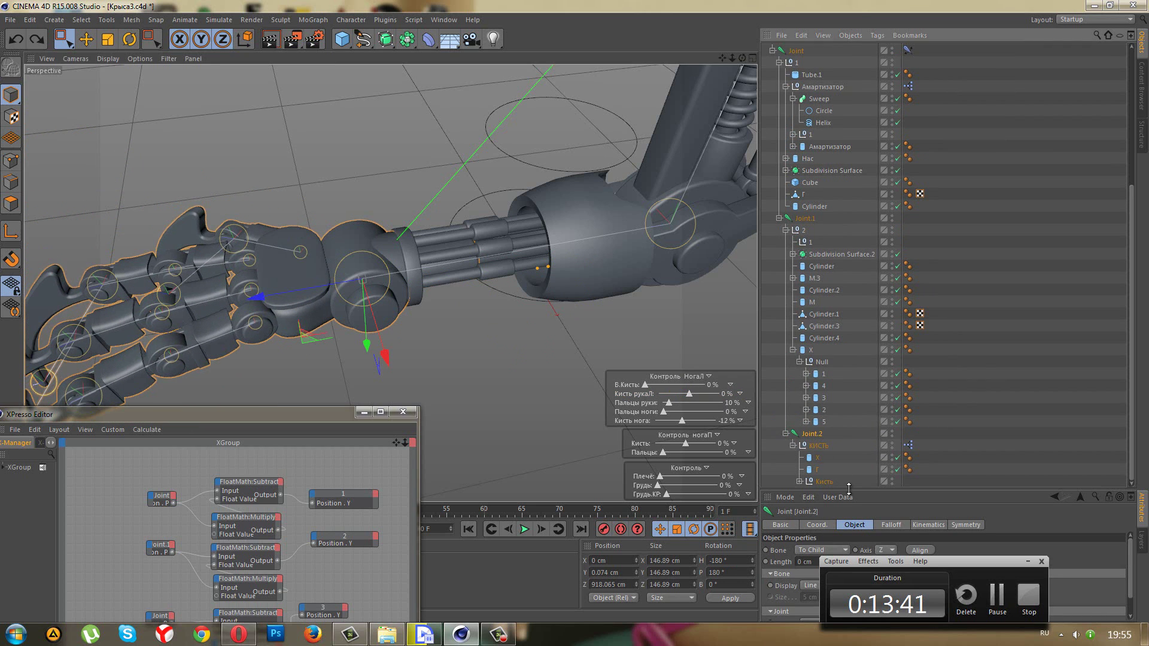
left_click_drag(849, 488, 849, 517)
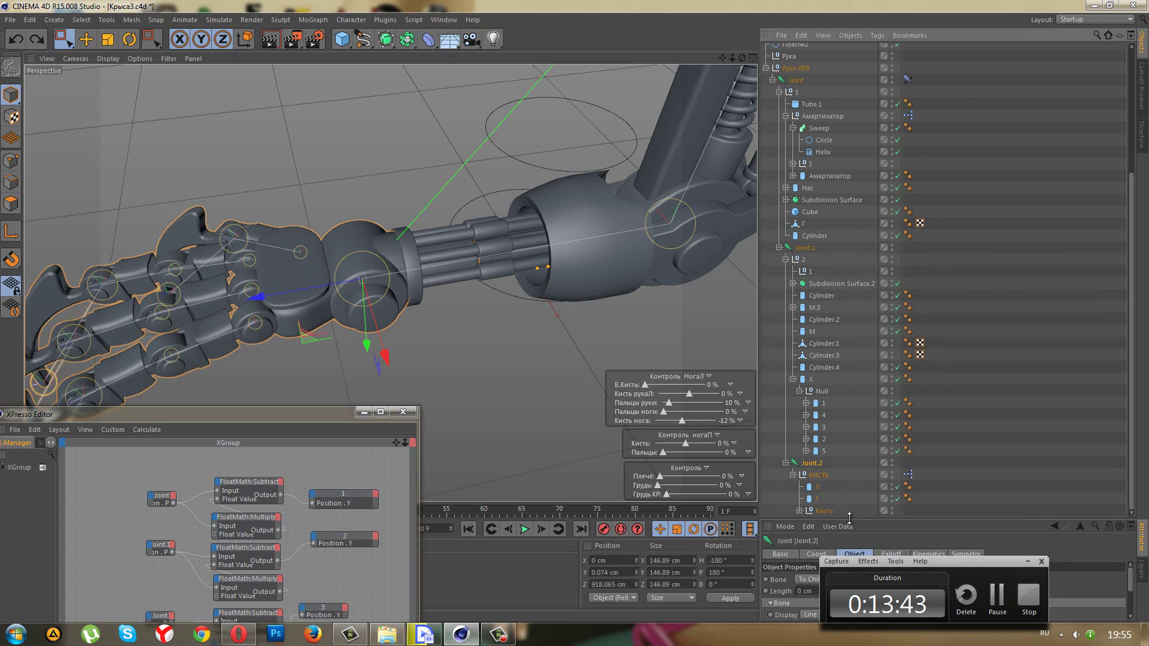
left_click(829, 513)
left_click_drag(689, 394, 688, 396)
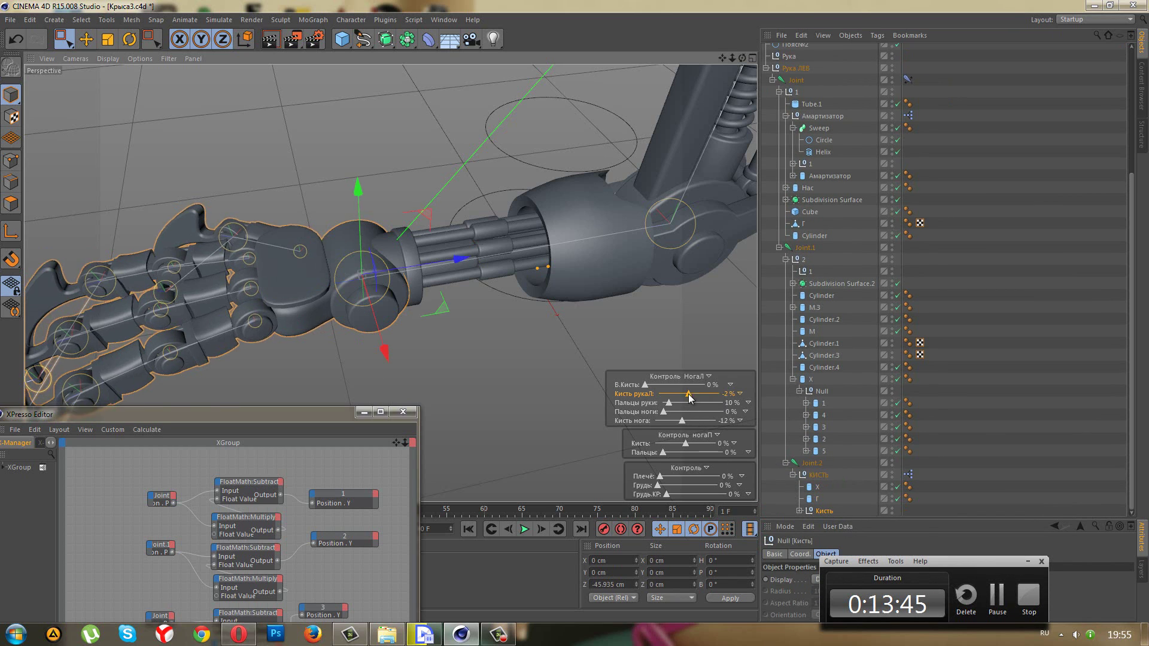
key("ctrl+z")
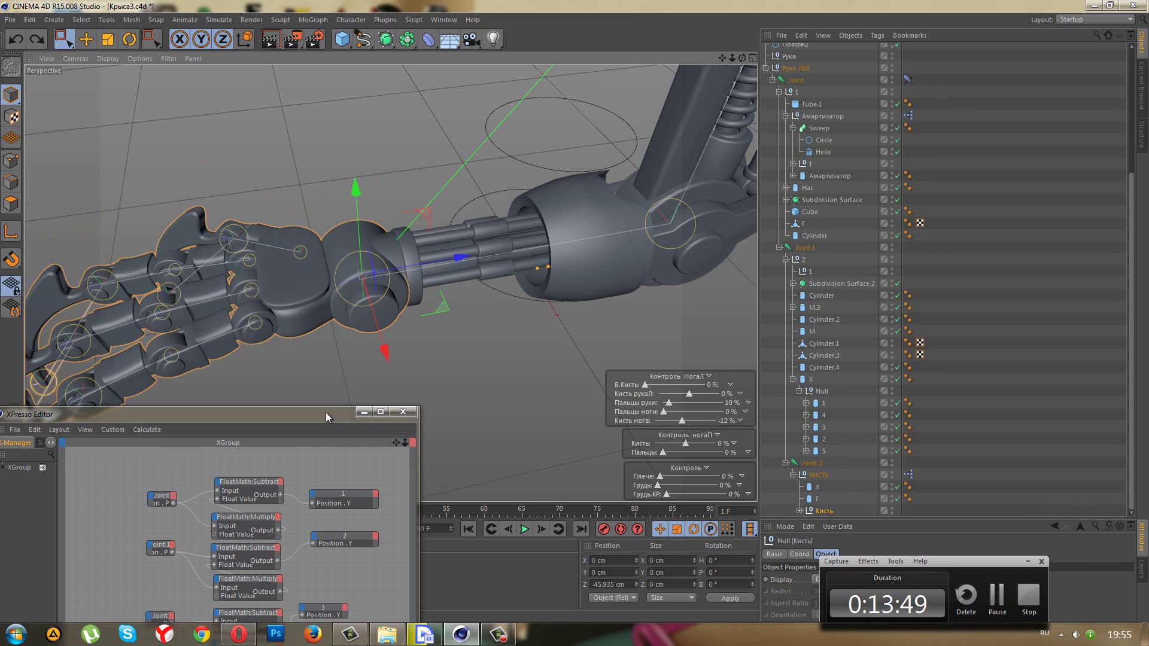
- Add a Кисть node with a Rotation output wired into copied subtract and multiply math nodes
left_click_drag(325, 412, 386, 228)
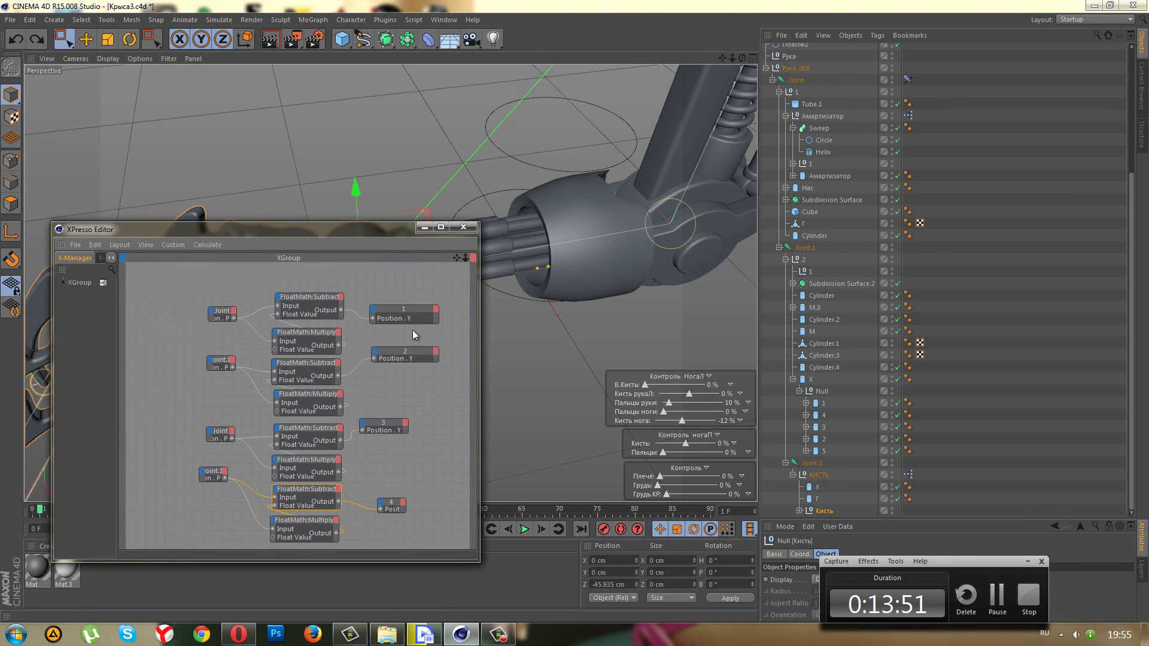
scroll(476, 311, "down", 2)
scroll(476, 311, "down", 3)
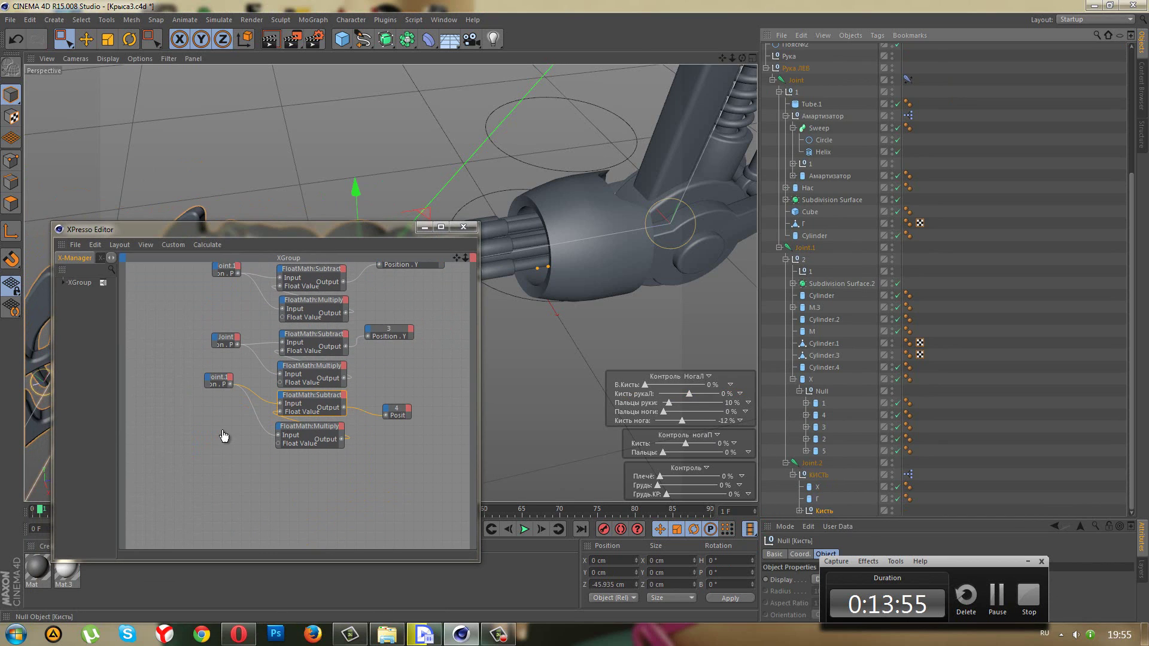
left_click_drag(823, 515, 225, 436)
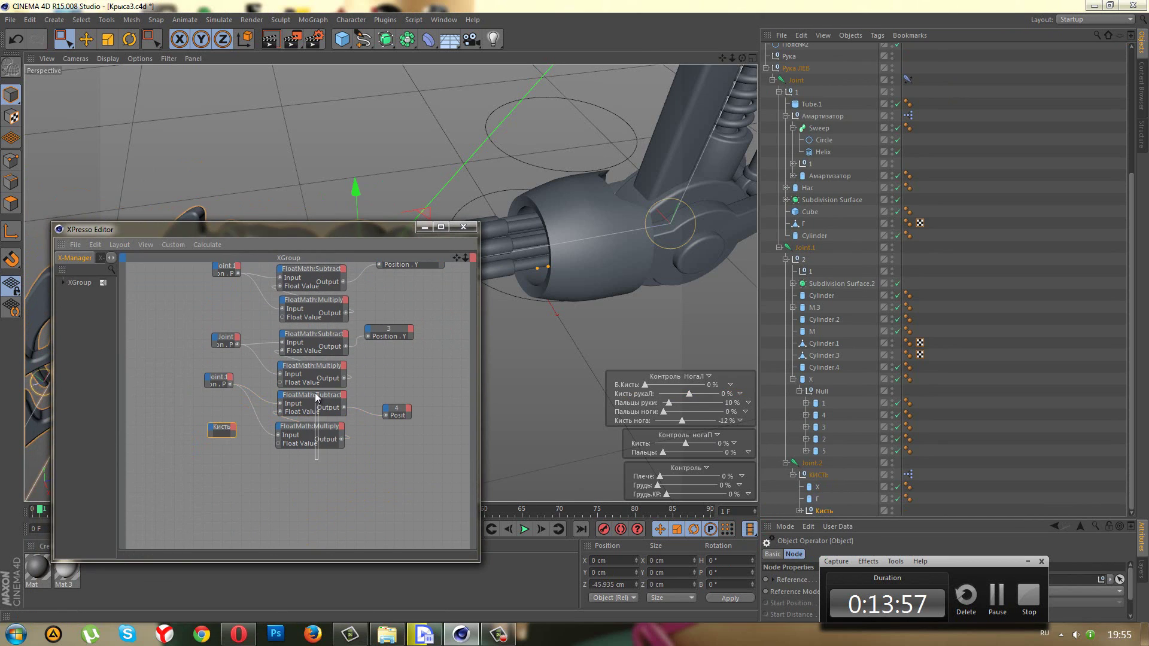
left_click_drag(314, 393, 310, 465, "ctrl")
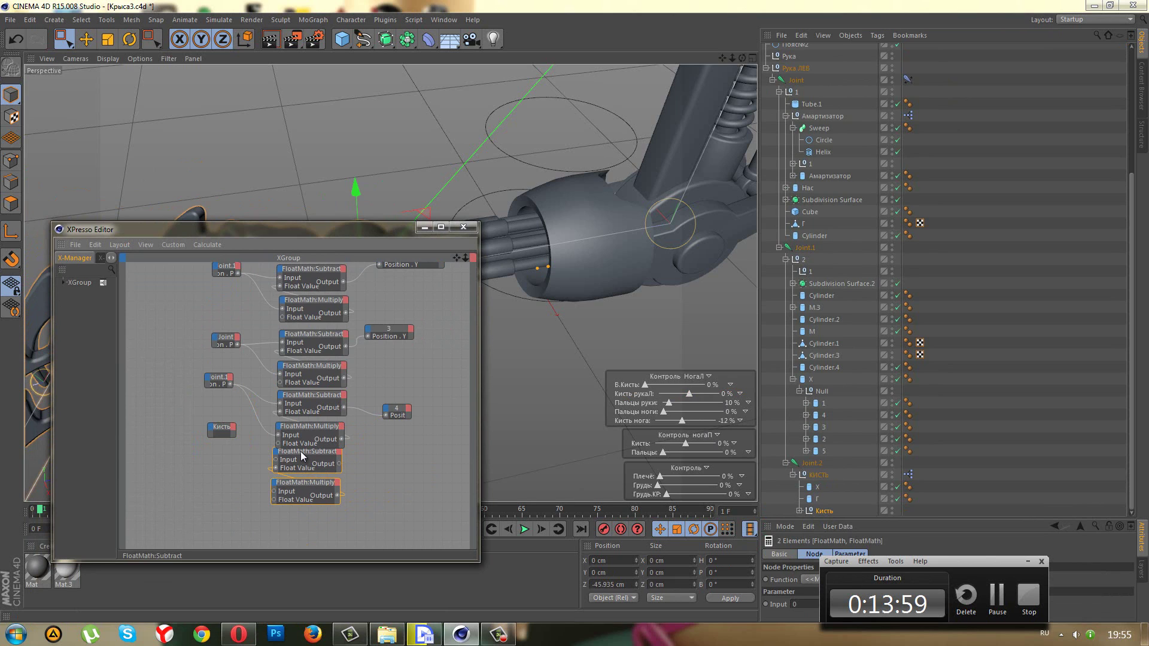
left_click(234, 428)
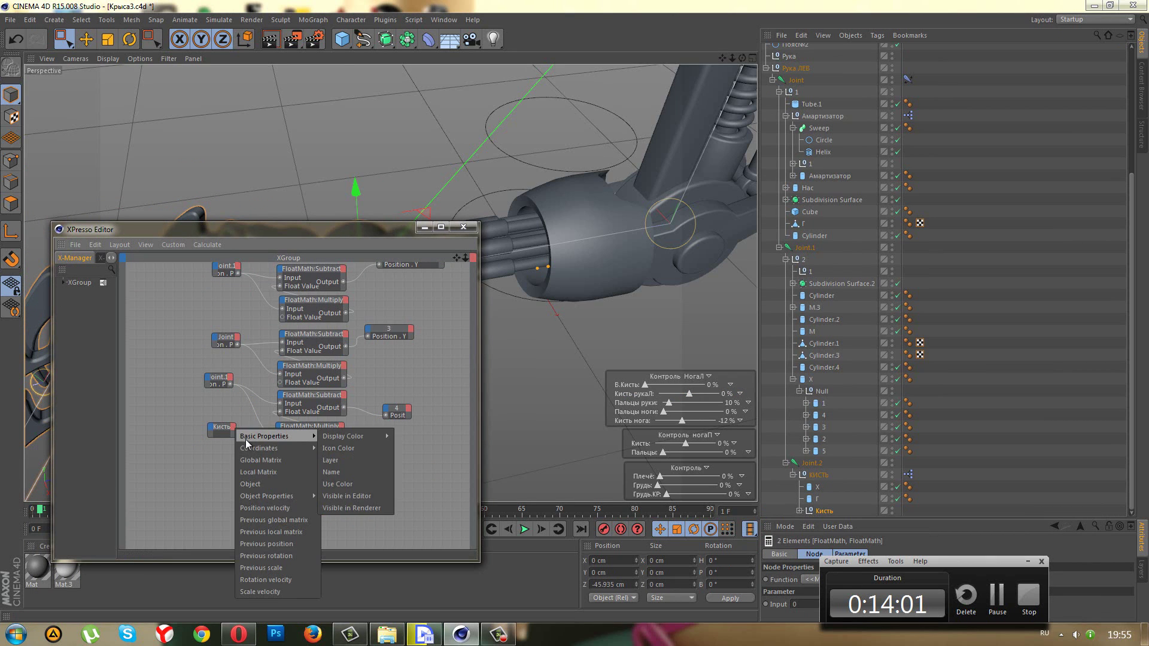
mouse_move(259, 447)
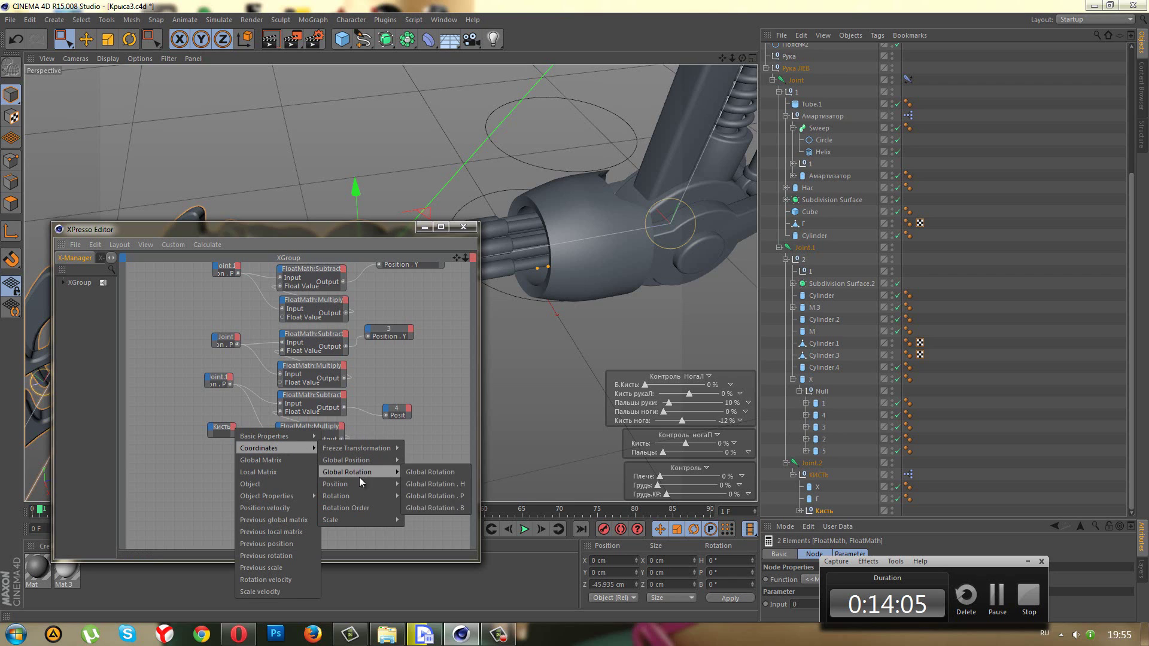
mouse_move(337, 496)
left_click(428, 508)
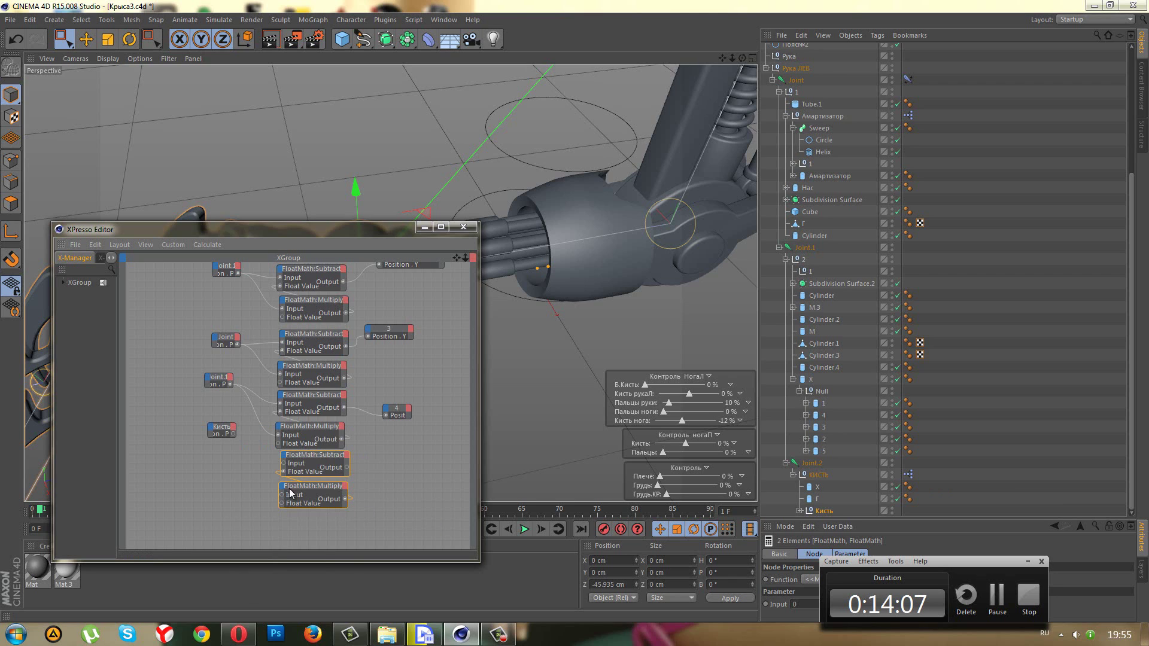
left_click_drag(225, 432, 226, 490)
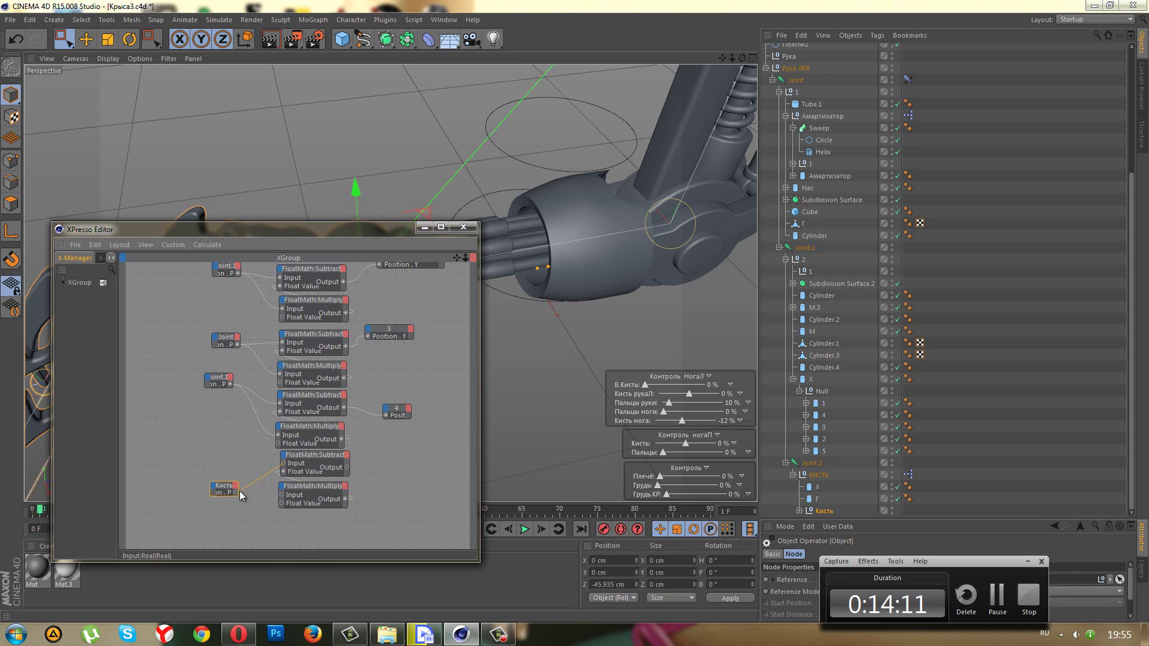
left_click_drag(236, 493, 282, 498)
- Add cylinder 5 as an XPresso node with a Position.Y input
left_click_drag(822, 450, 820, 463)
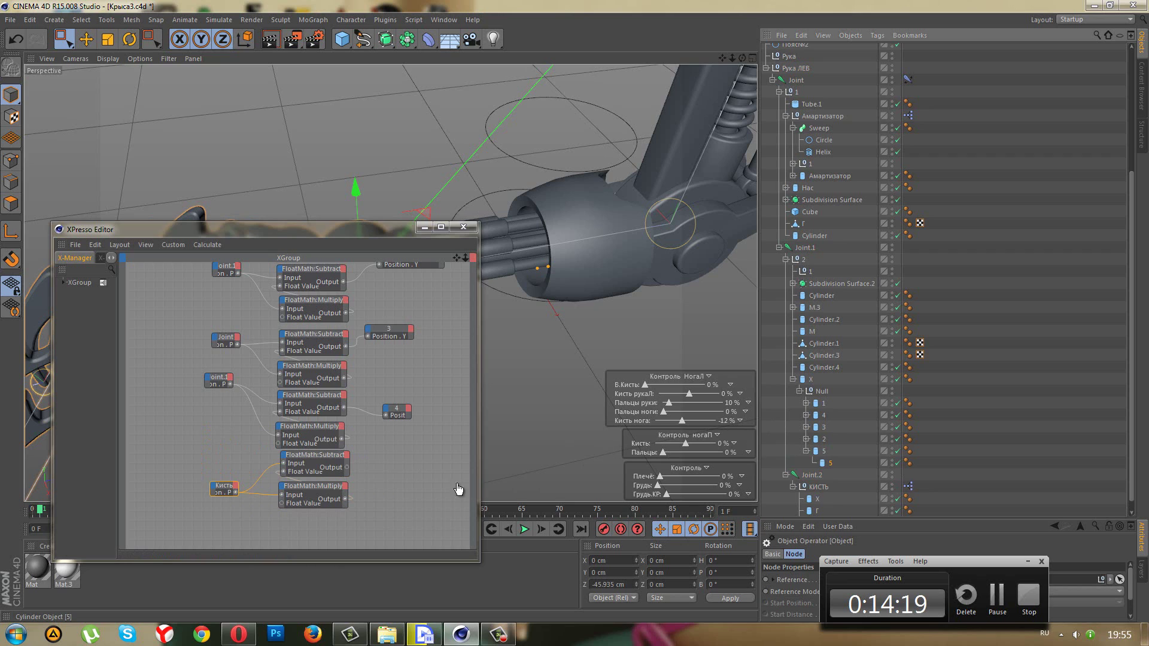
left_click_drag(396, 477, 376, 474)
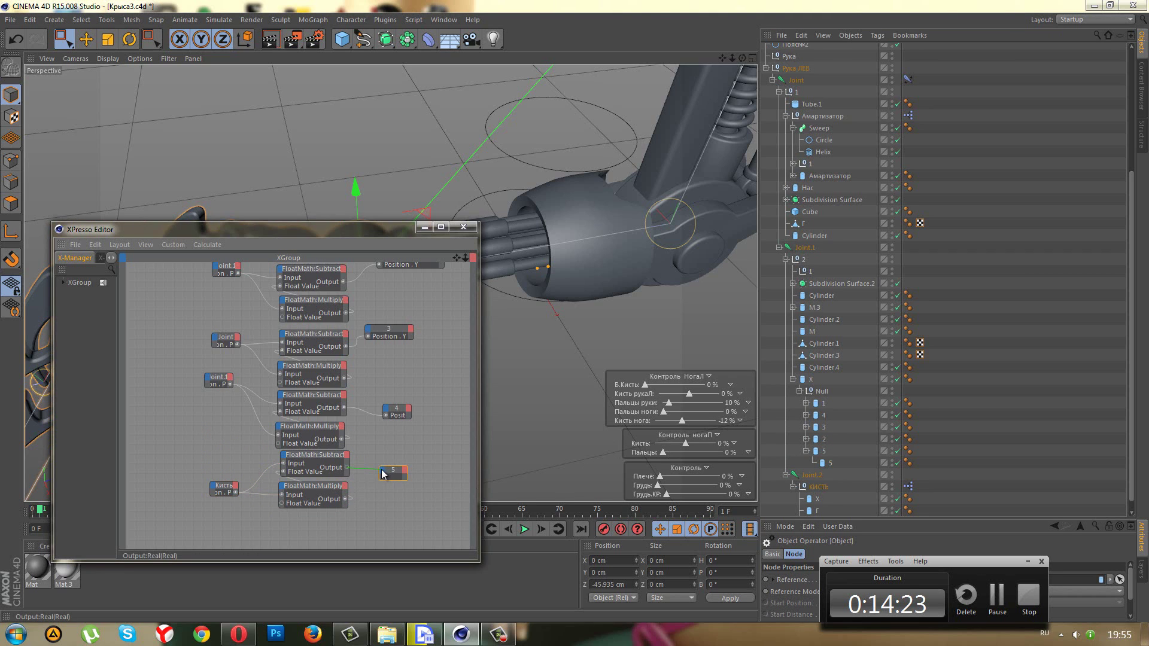
left_click(382, 470)
mouse_move(406, 501)
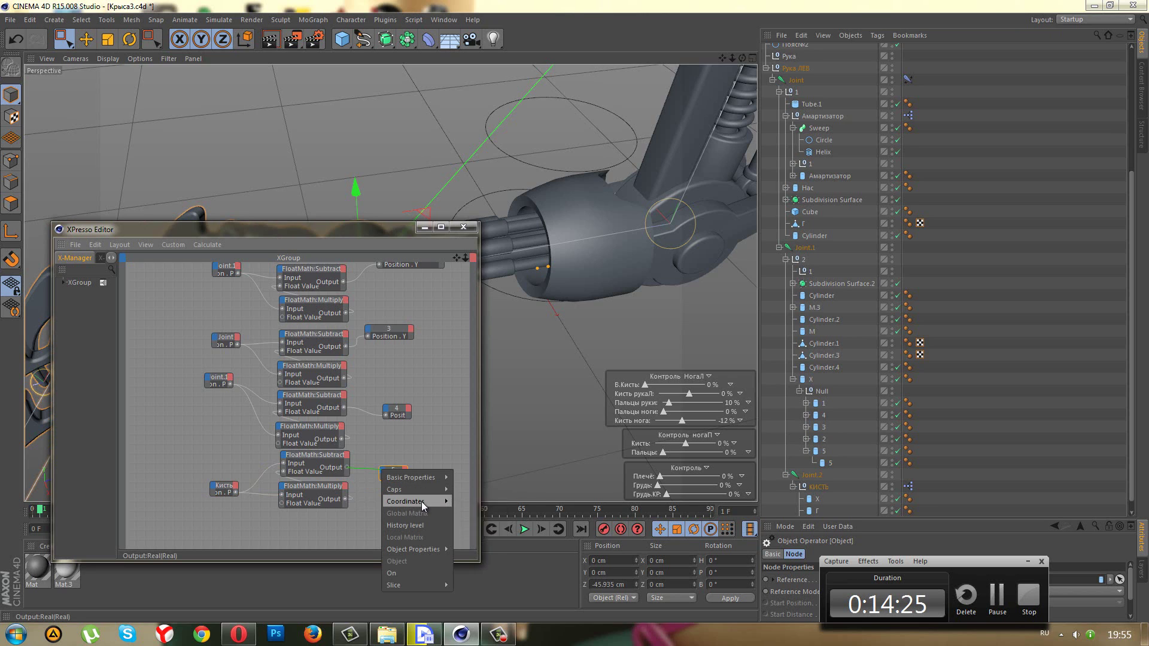
mouse_move(466, 537)
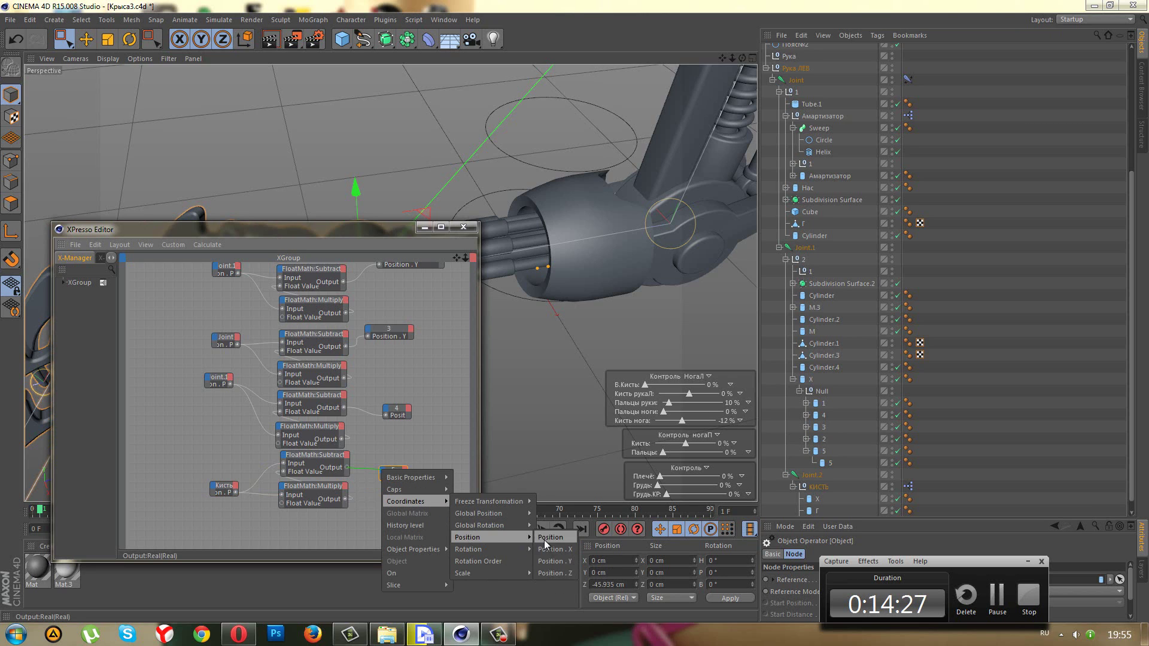
left_click(554, 562)
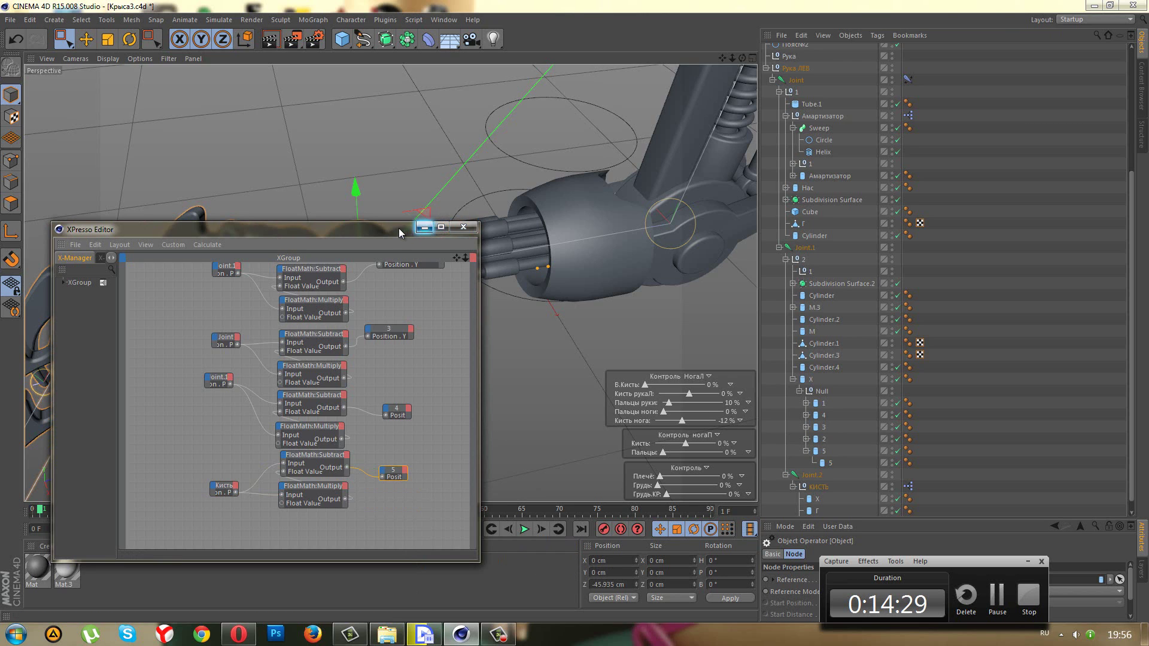
left_click_drag(399, 233, 357, 427)
- Test the finger curl and rotate the wrist control to 15%
left_click_drag(671, 405, 691, 407)
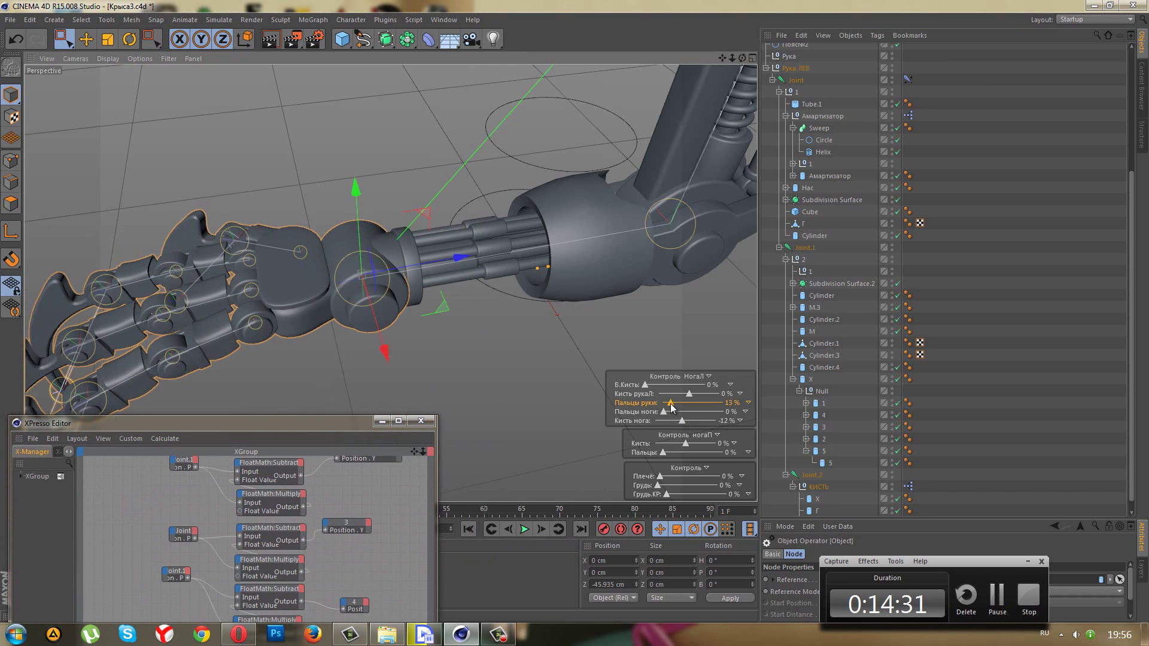
key("ctrl+z")
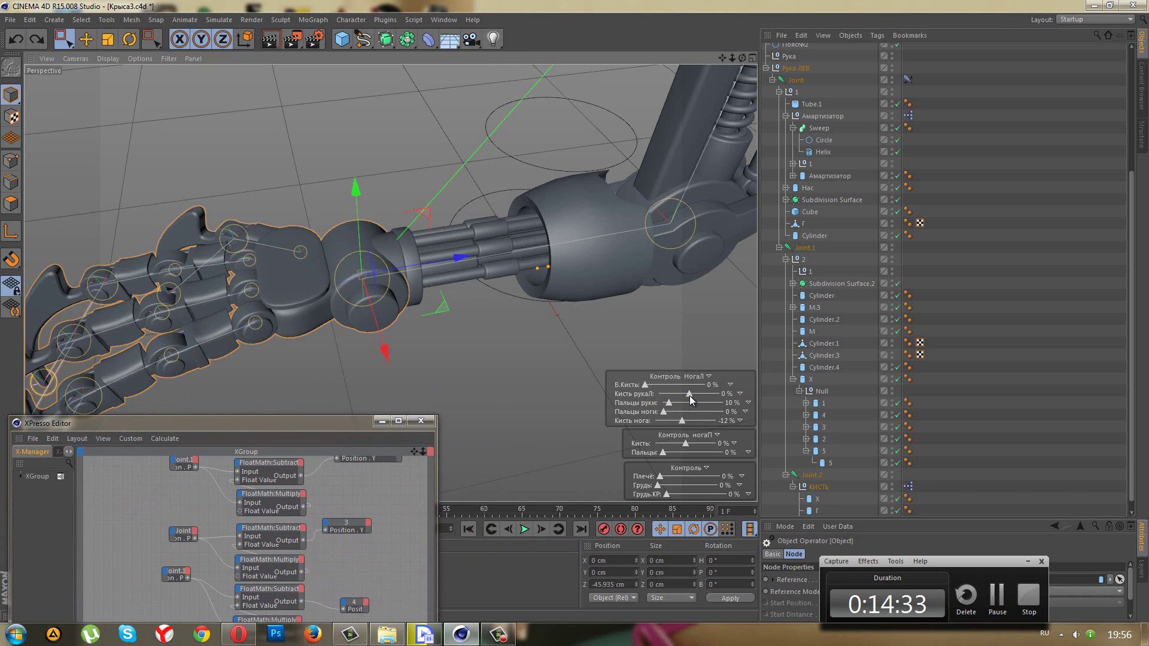
mouse_move(687, 398)
left_mouse_down()
mouse_move(660, 386)
mouse_move(705, 392)
mouse_move(689, 393)
left_mouse_up()
- Close the XPresso editor and collapse the КИСТЬ, 2, 1 and Рука ЛЕВ hierarchies
left_click(420, 421)
scroll(505, 380, "down", 3)
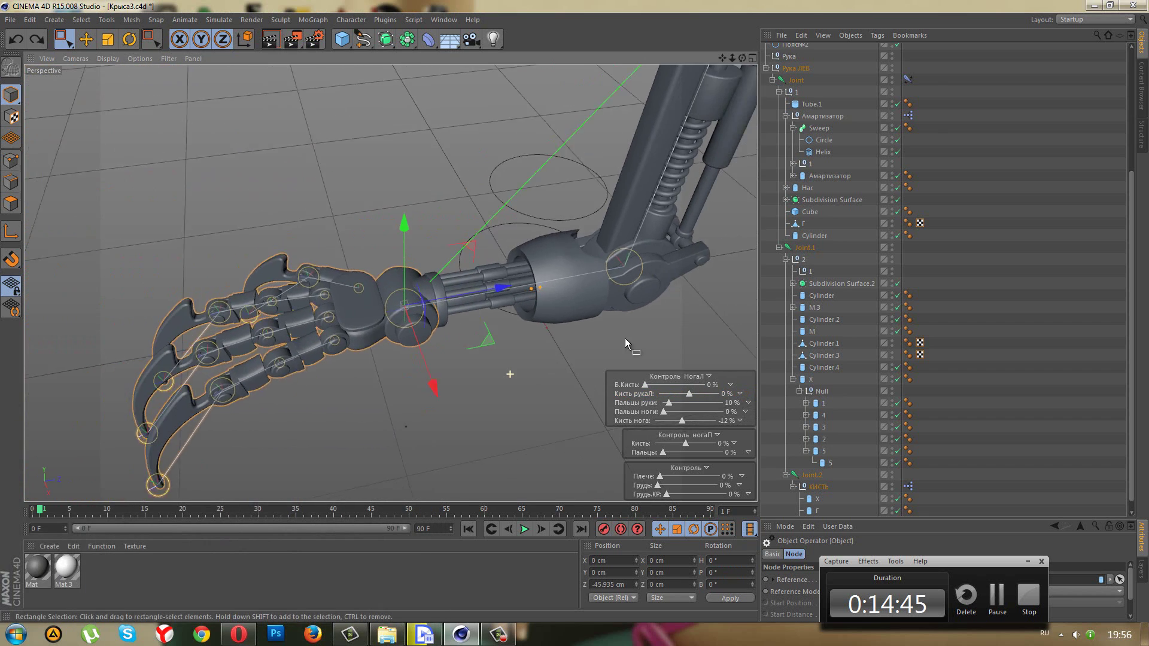
scroll(625, 339, "down", 1)
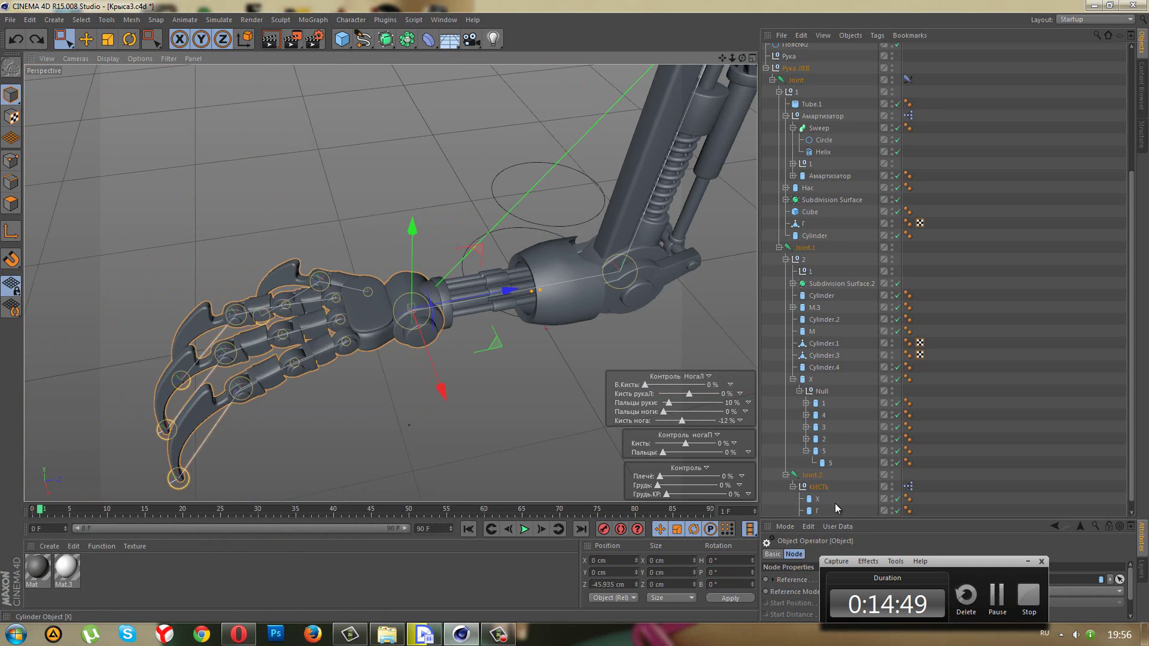
scroll(835, 504, "down", 1)
left_click(792, 475)
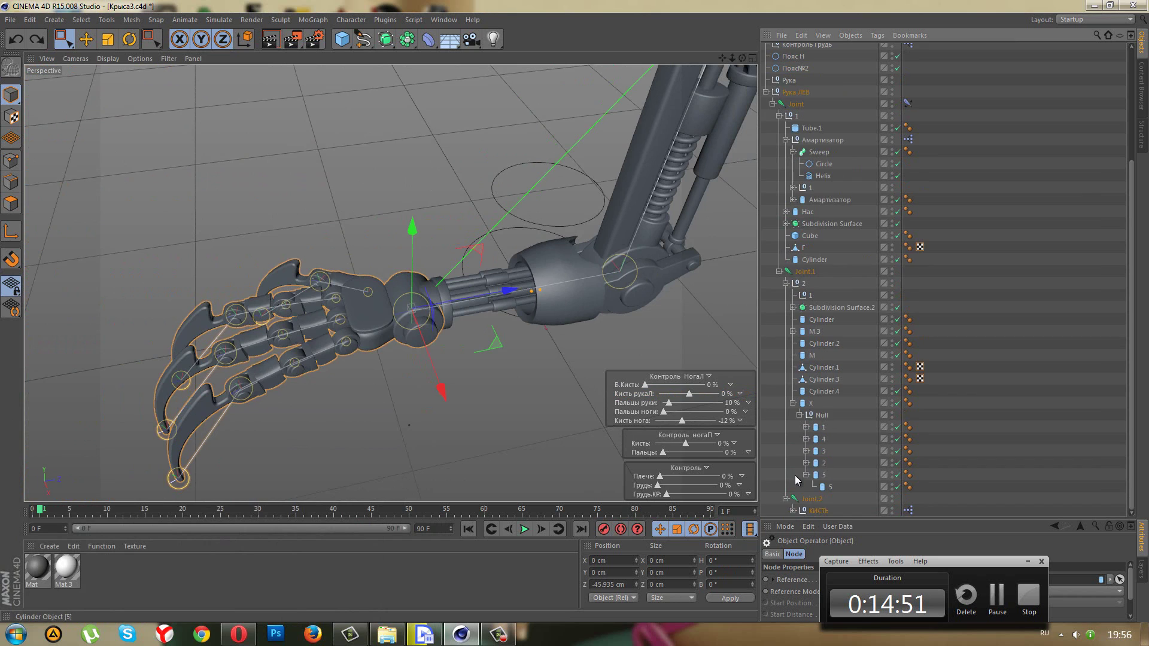
left_click(785, 283)
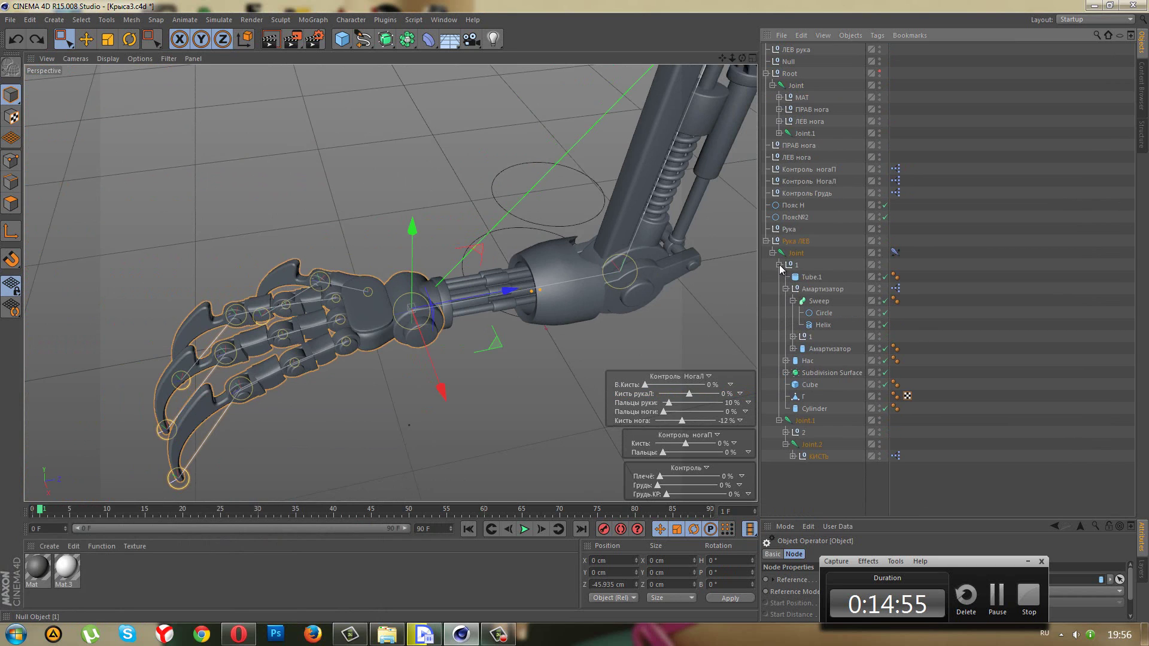
left_click(779, 265)
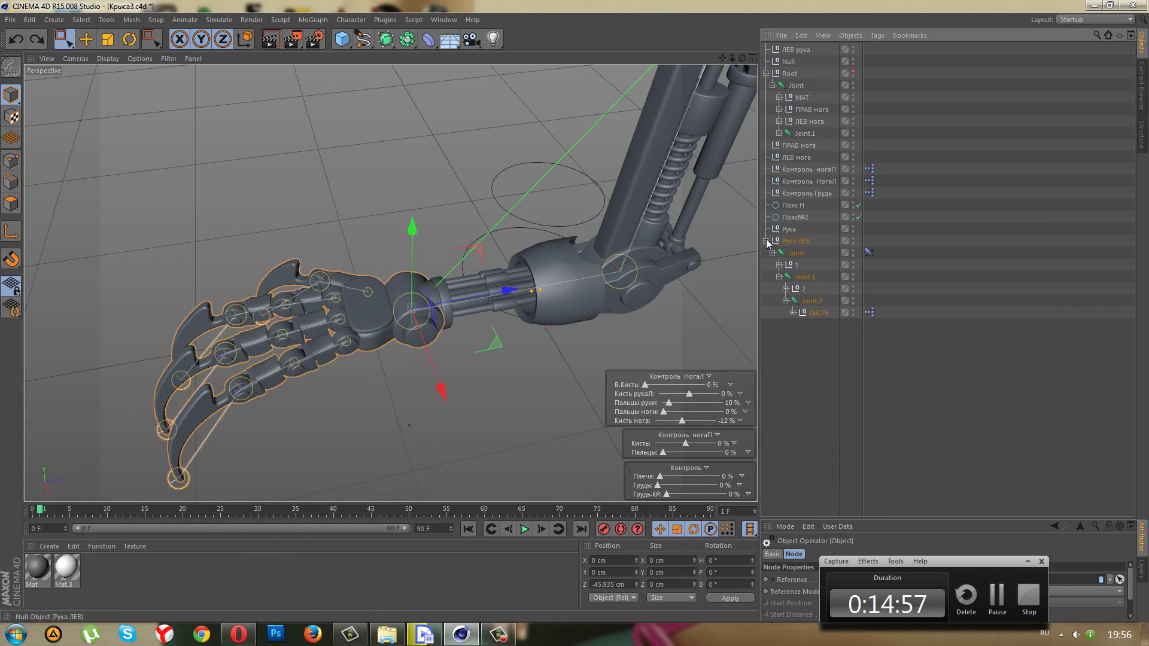
left_click(766, 241)
- Deselect the arm, orbit around the rig and test-curl the claw fingers, then undo
left_click(496, 335)
mouse_move(496, 335)
left_mouse_down("alt")
mouse_move(487, 339)
mouse_move(566, 375)
mouse_move(502, 442)
mouse_move(498, 392)
left_mouse_up("alt")
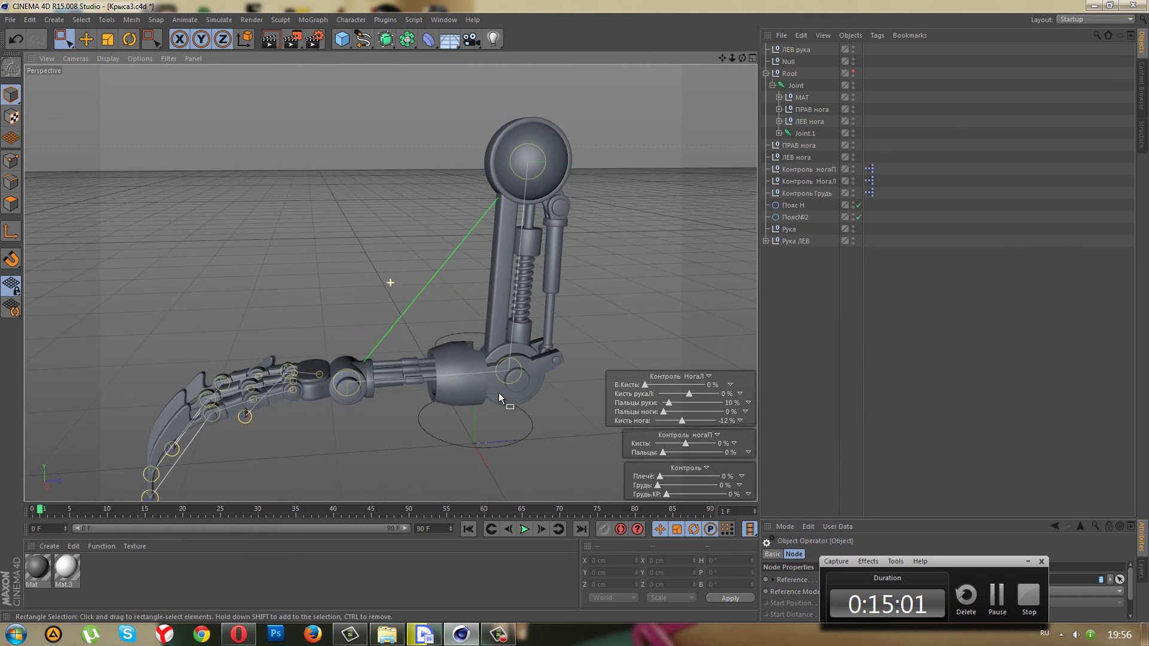
mouse_move(620, 315)
left_mouse_down("alt")
mouse_move(505, 444)
mouse_move(556, 403)
left_mouse_up("alt")
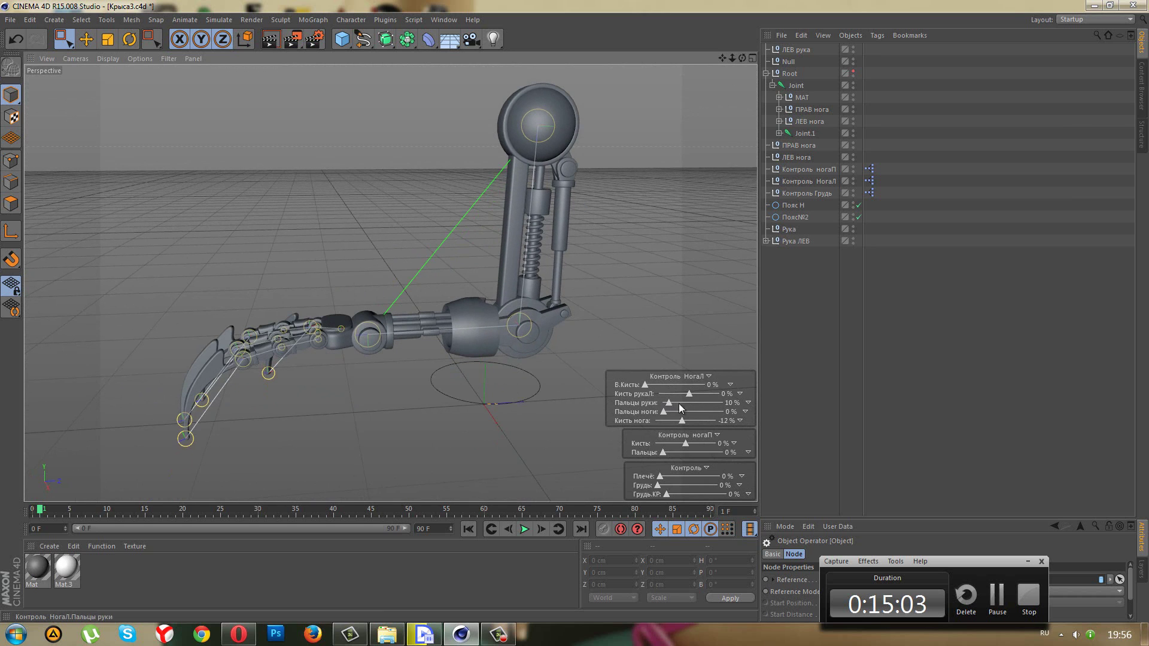
mouse_move(668, 403)
left_mouse_down()
mouse_move(715, 394)
mouse_move(673, 393)
mouse_move(702, 394)
left_mouse_up()
key("ctrl+z")
scroll(593, 303, "up", 1)
scroll(485, 311, "up", 2)
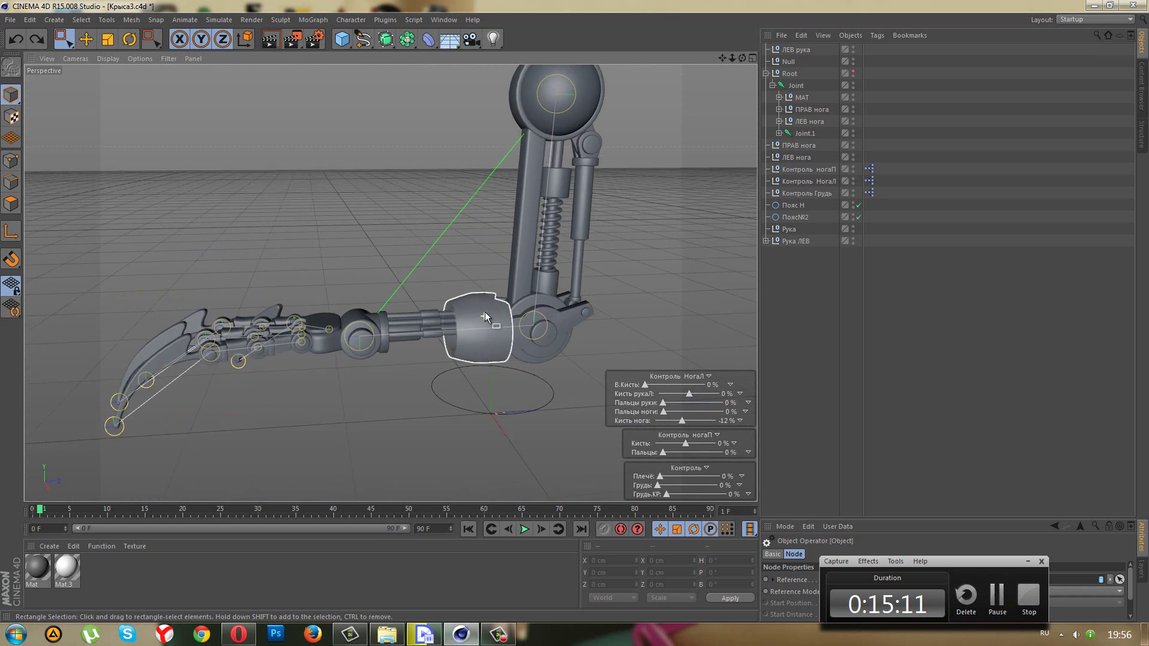
scroll(479, 314, "up", 2)
scroll(469, 311, "up", 1)
scroll(468, 336, "up", 1)
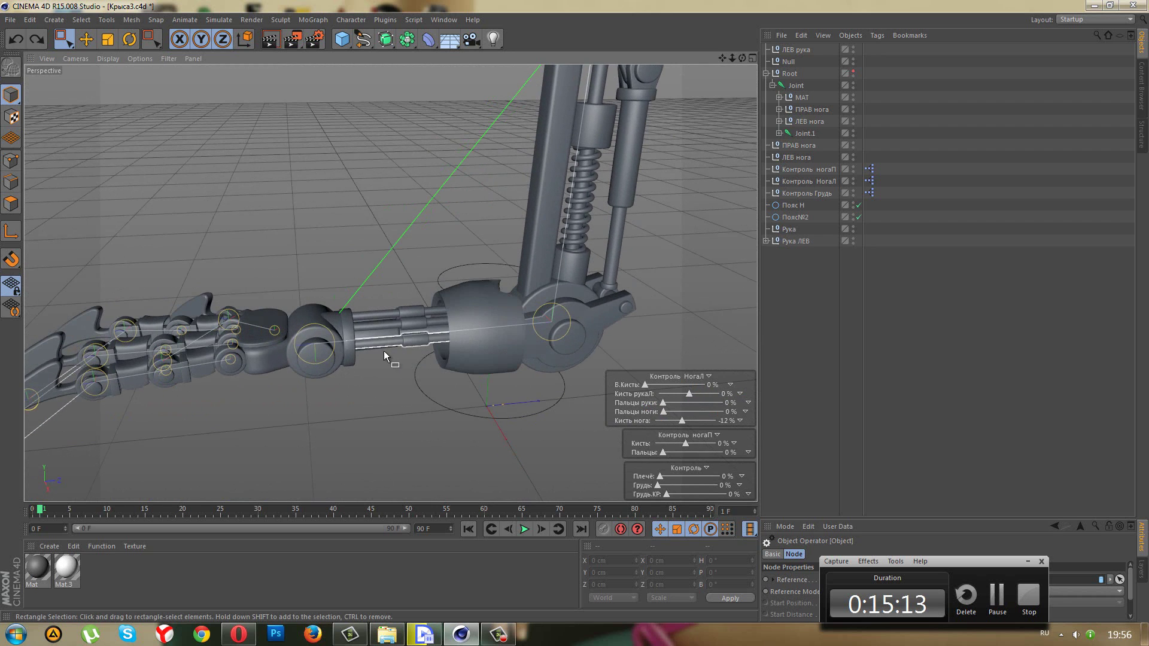
- Expand Рука ЛЕВ and КИСТЬ, select the Кисть null and test-bend the hand
left_click(381, 351)
mouse_move(457, 395)
left_mouse_down("alt")
mouse_move(368, 350)
mouse_move(510, 311)
mouse_move(410, 269)
mouse_move(400, 281)
left_mouse_up("alt")
scroll(400, 281, "up", 1)
scroll(390, 284, "up", 1)
scroll(386, 285, "up", 1)
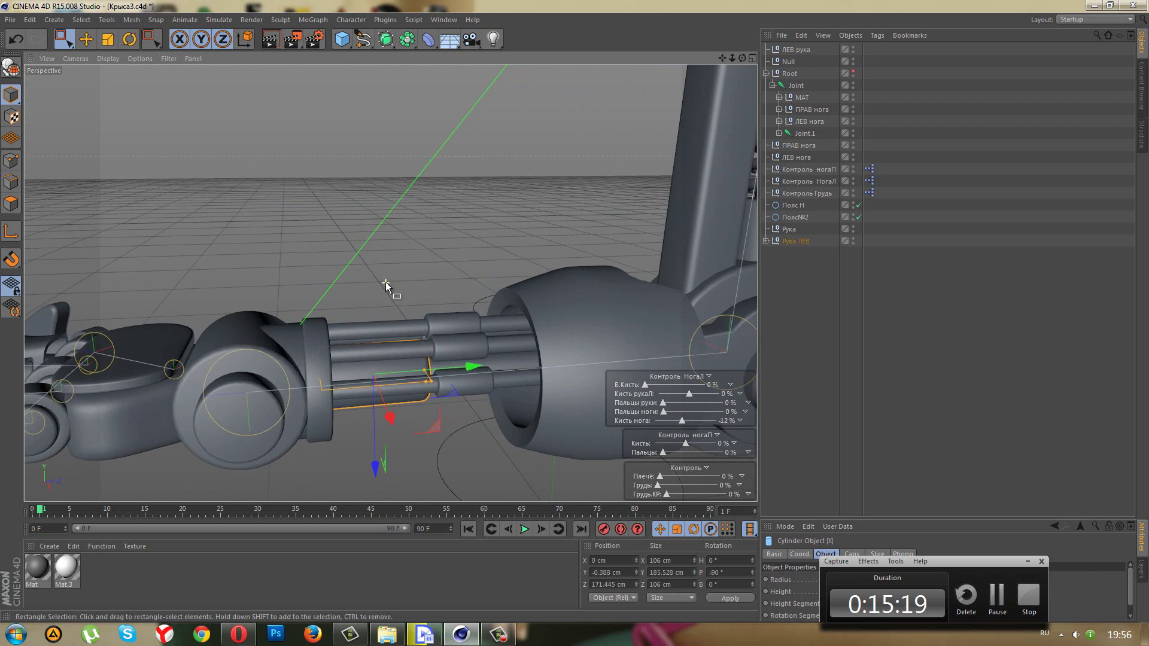
left_click_drag(433, 299, 433, 329, "alt")
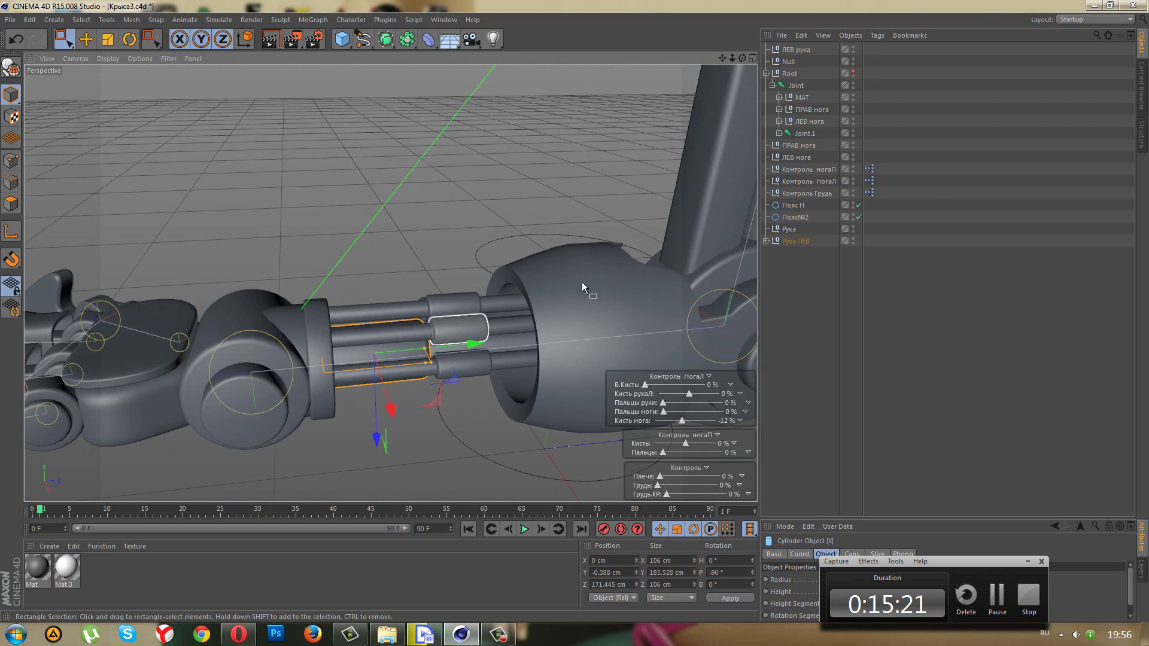
left_click(765, 241)
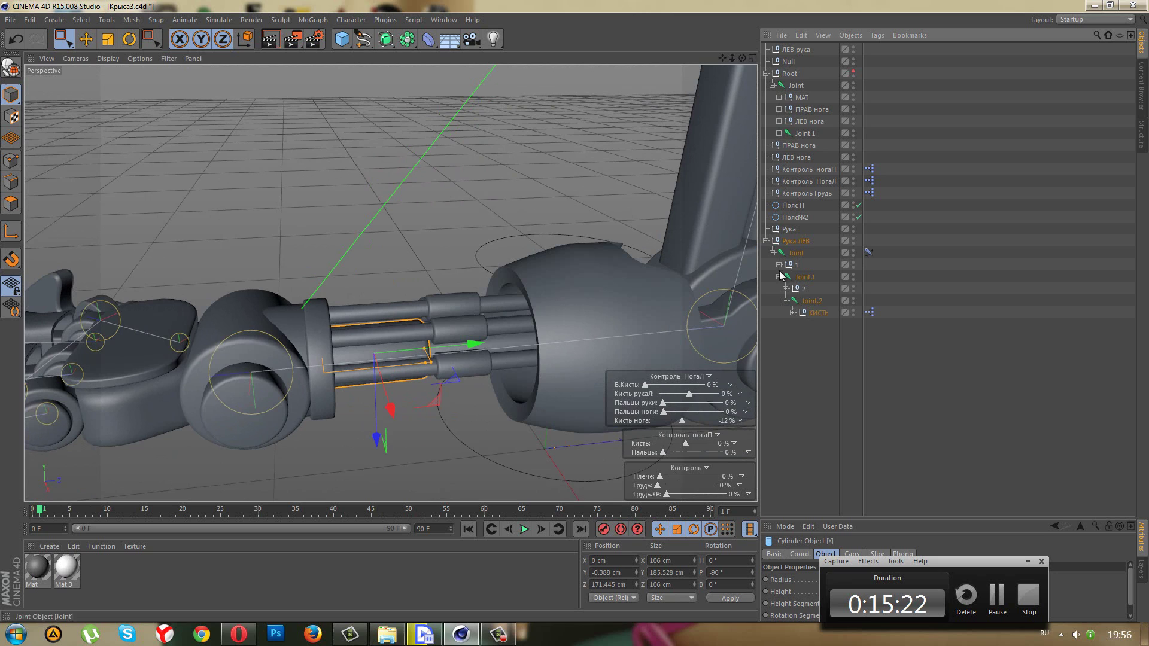
left_click(794, 313)
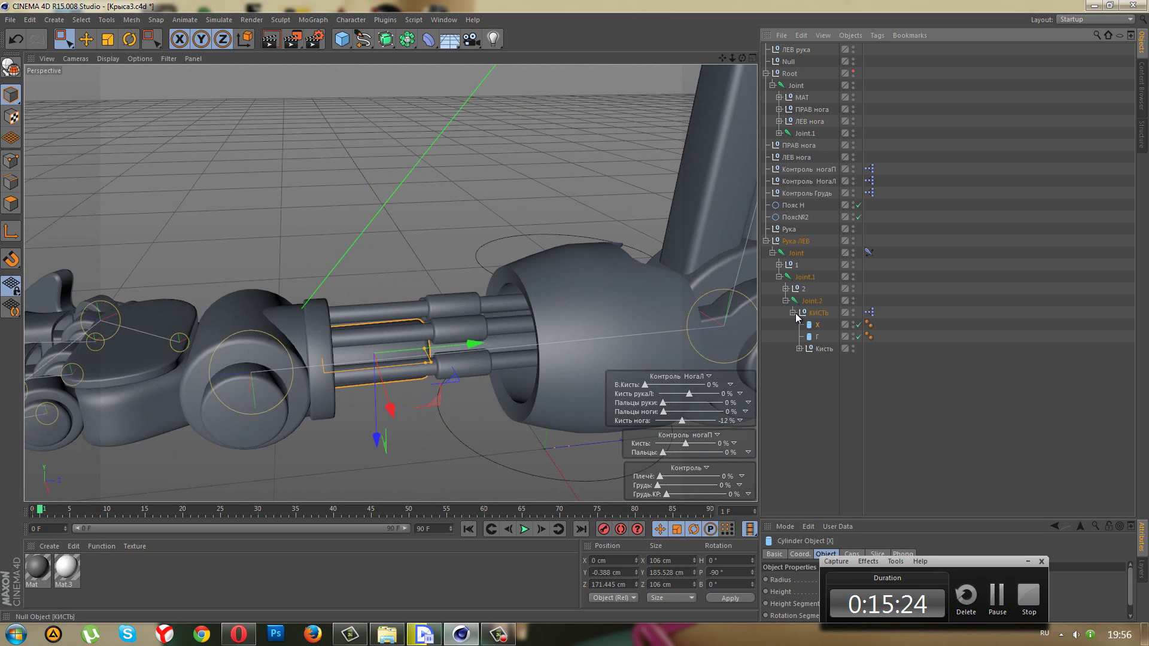
left_click(805, 351)
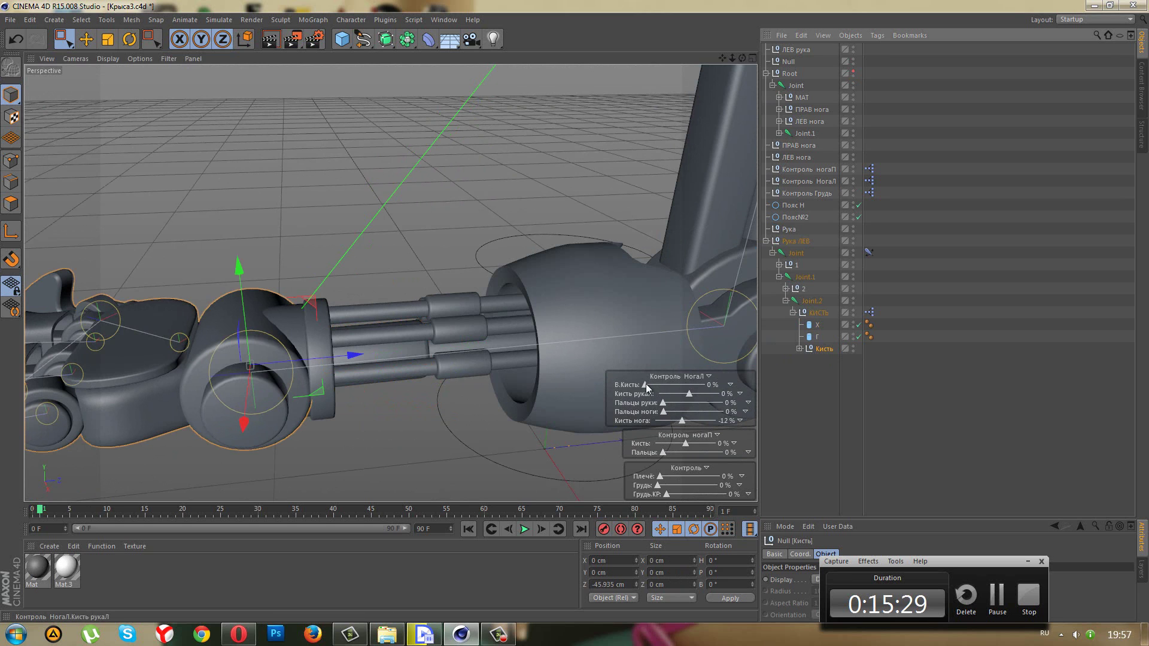
left_click_drag(645, 385, 645, 385)
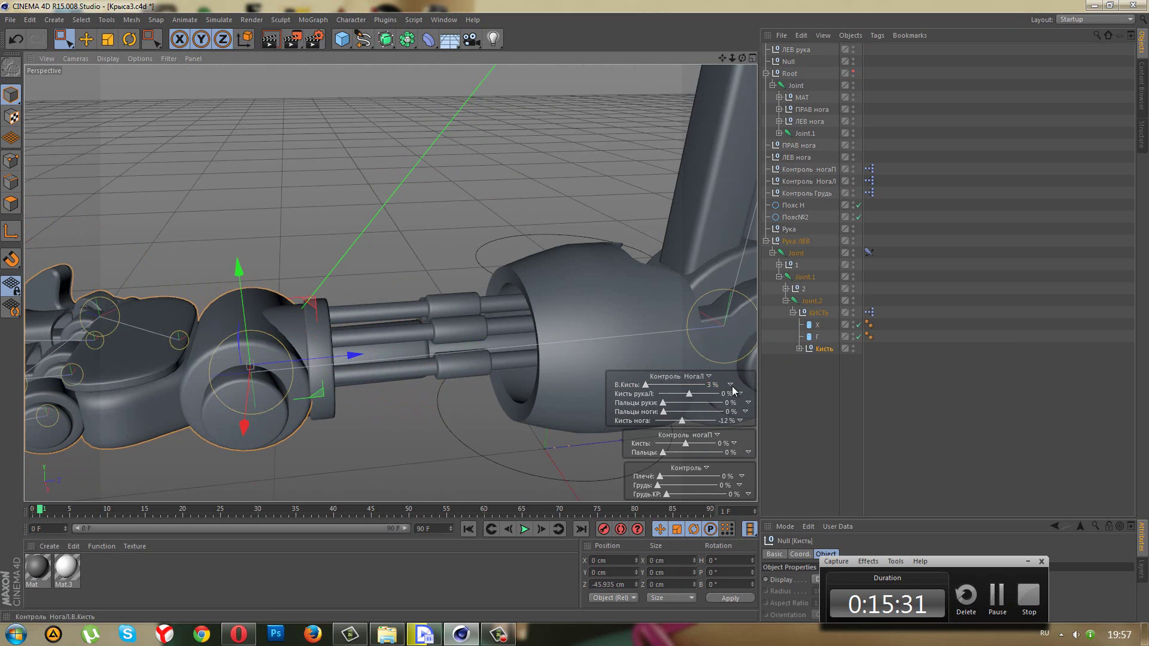
key("ctrl+z")
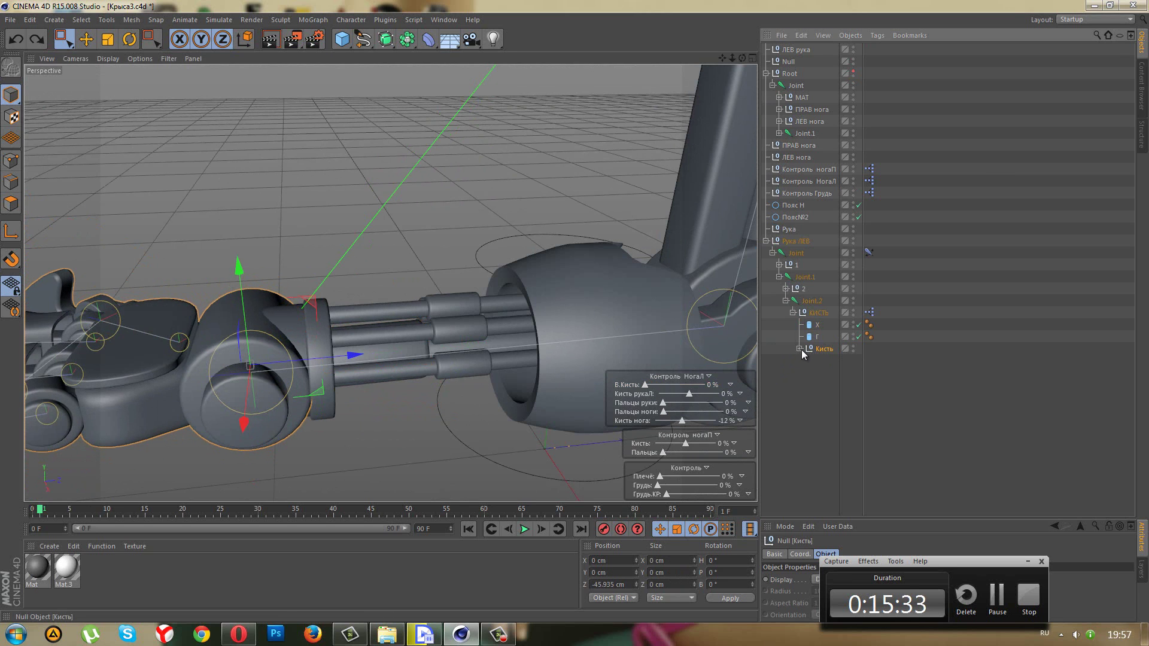
- Check whether the Null cylinders and group 2 follow the hand bend, undoing each test
left_click(326, 328)
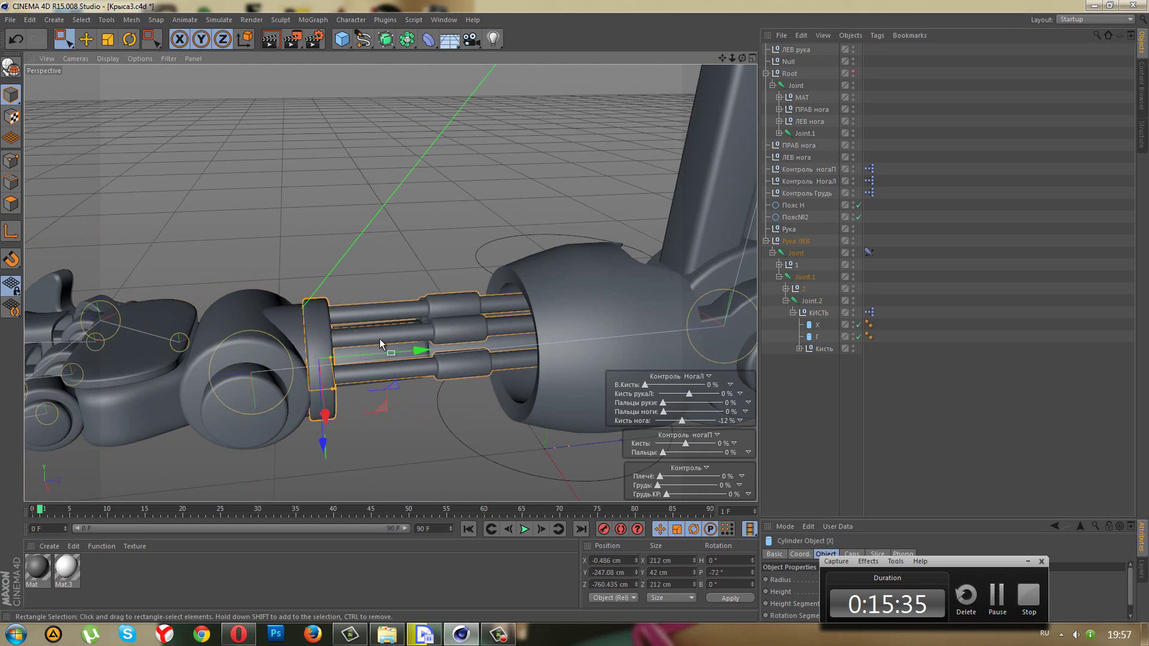
left_click(786, 289)
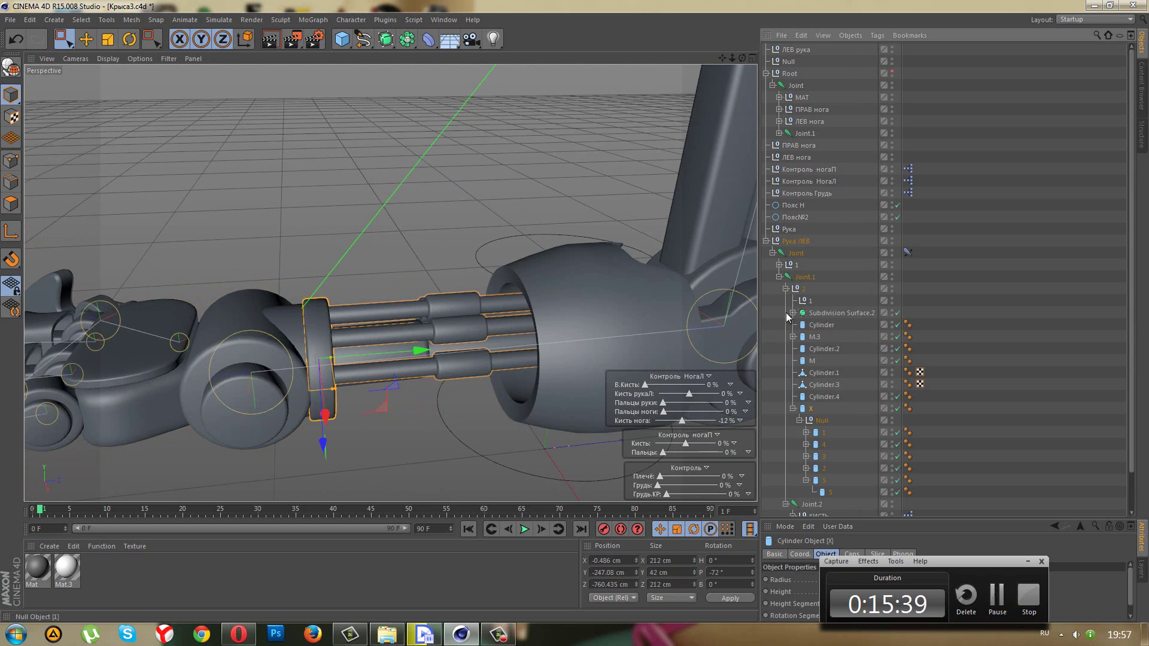
left_click(807, 481)
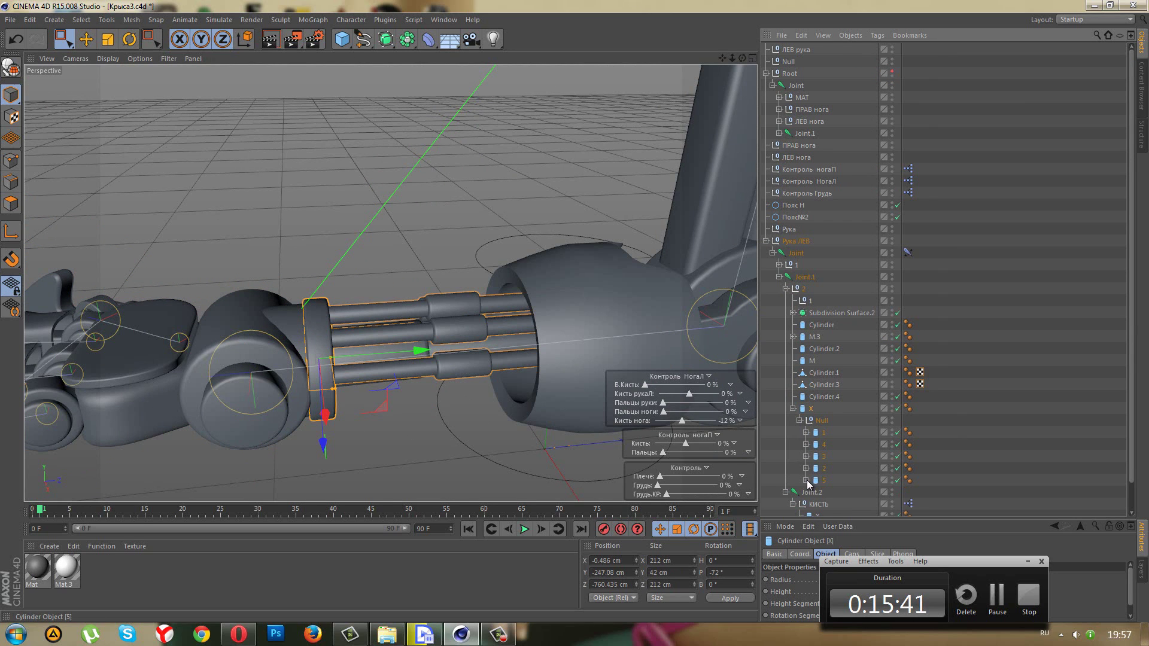
left_click(814, 421)
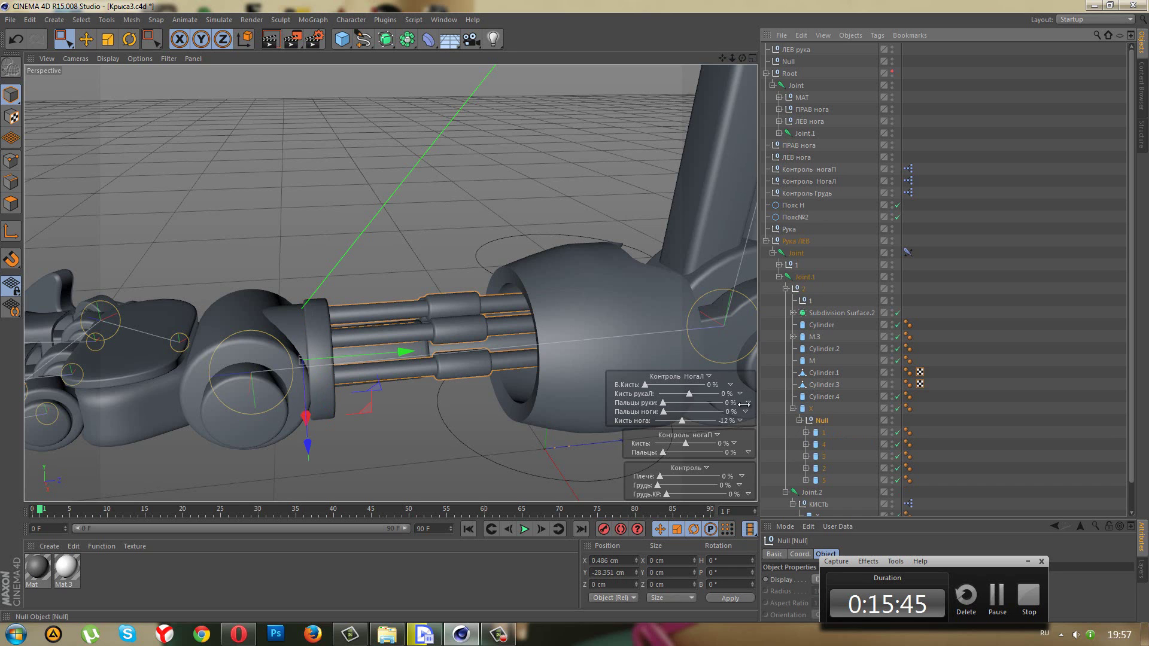
left_click_drag(645, 385, 653, 385)
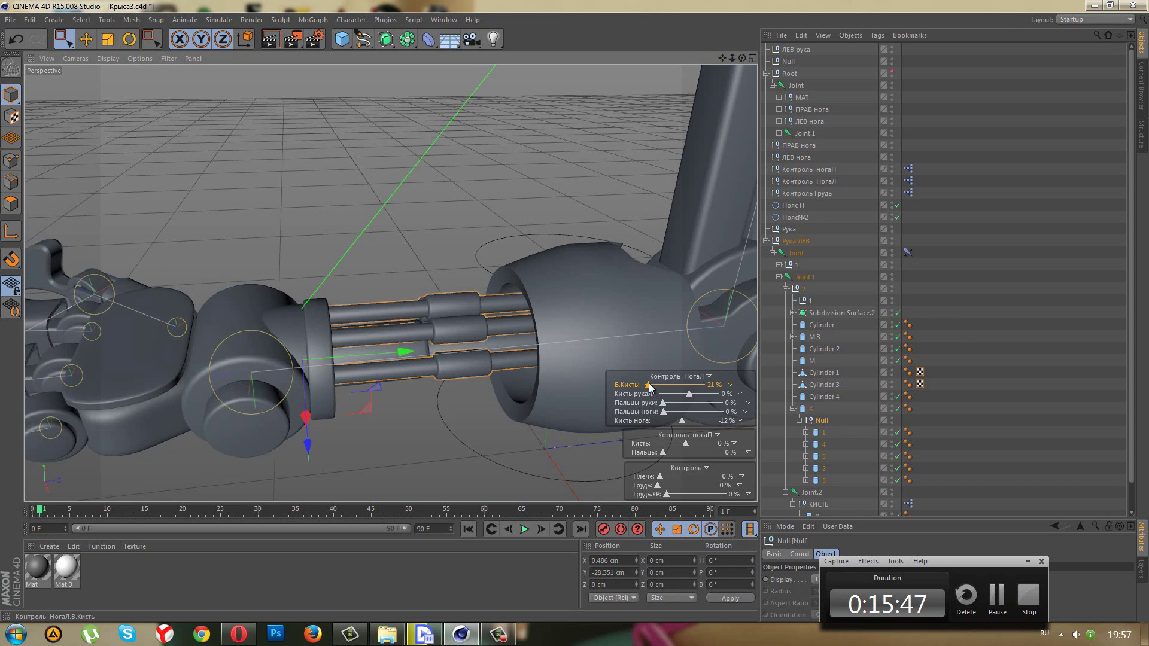
key("ctrl+z")
key("ctrl+z")
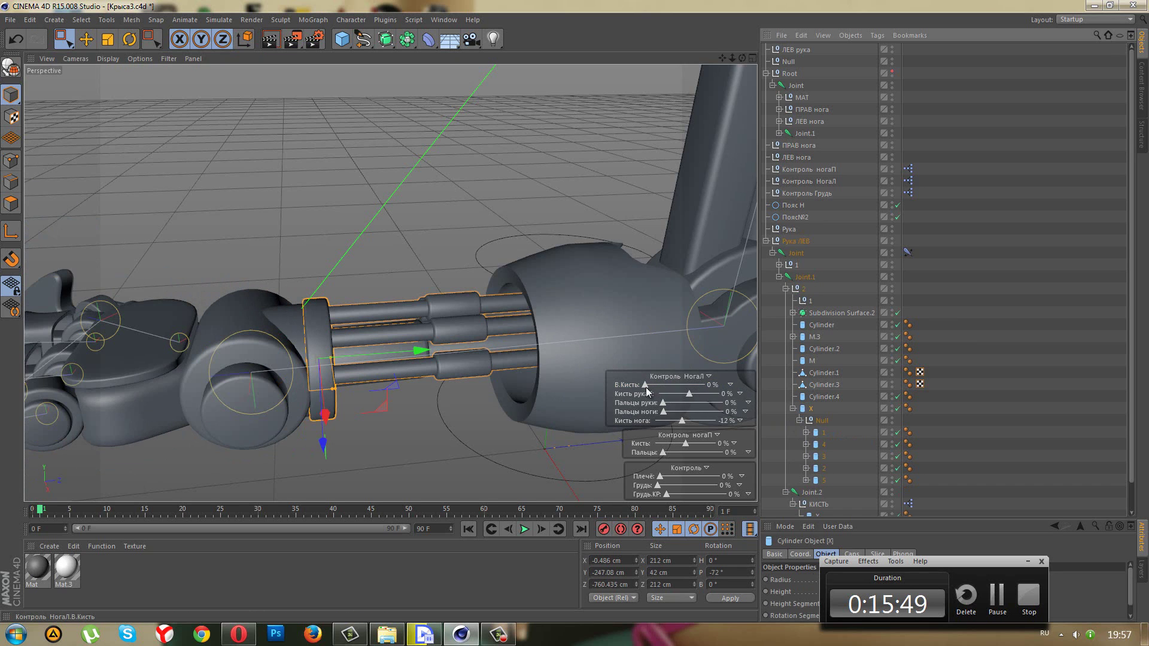
left_click_drag(645, 384, 667, 385)
key("ctrl+z")
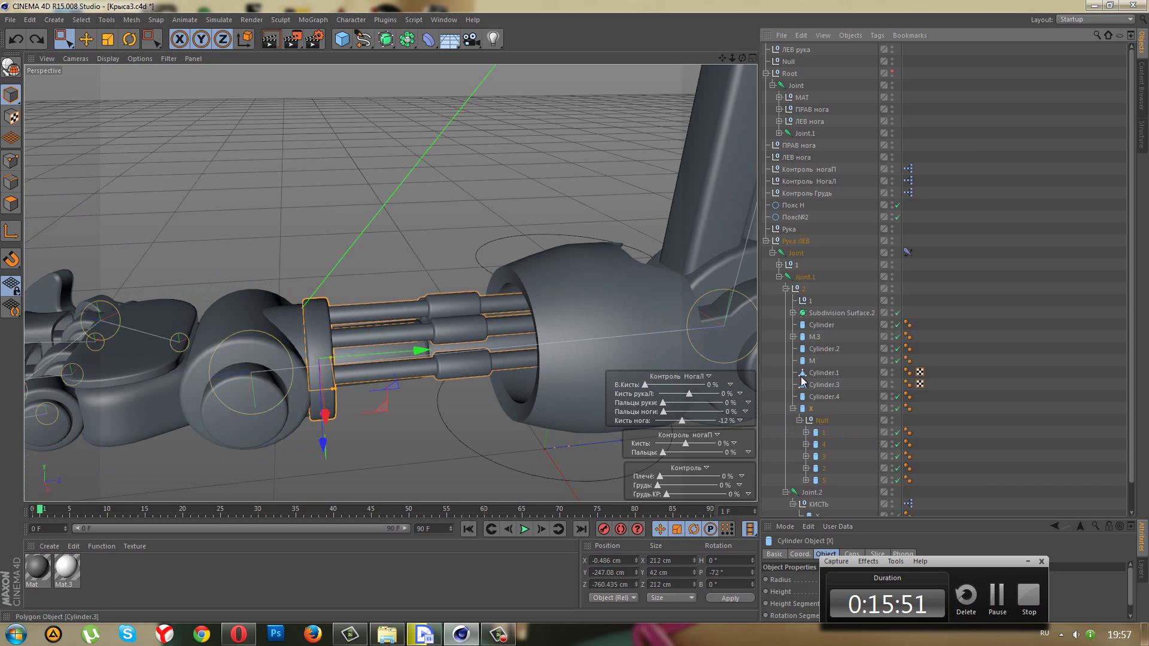
left_click(801, 289)
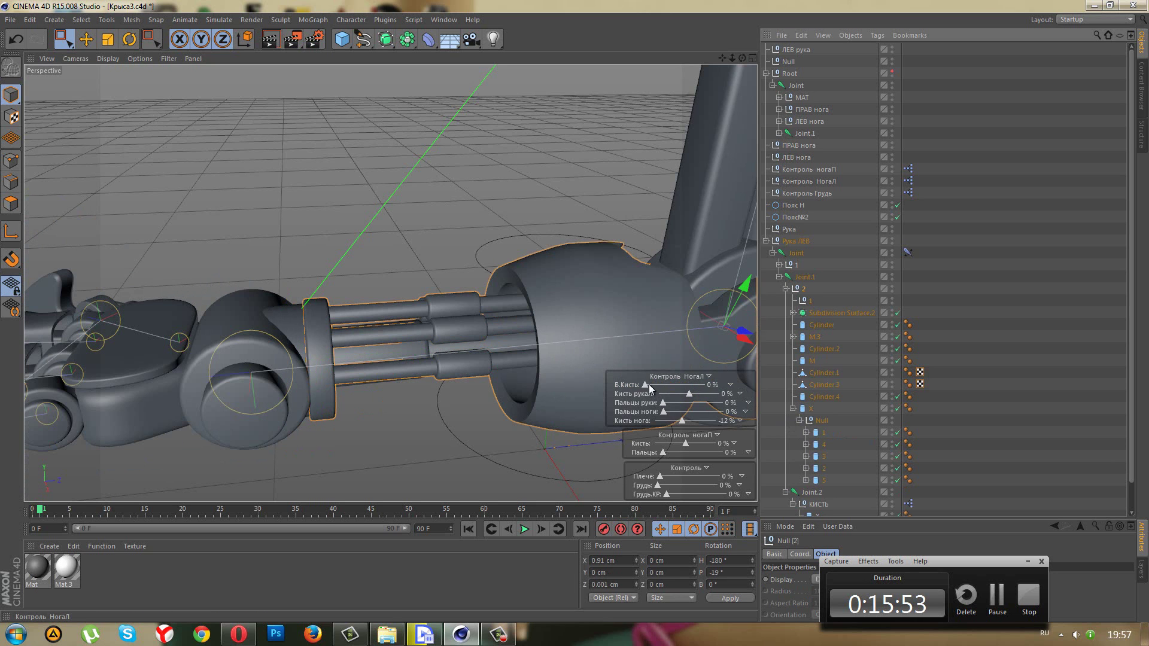
left_click_drag(648, 385, 667, 391)
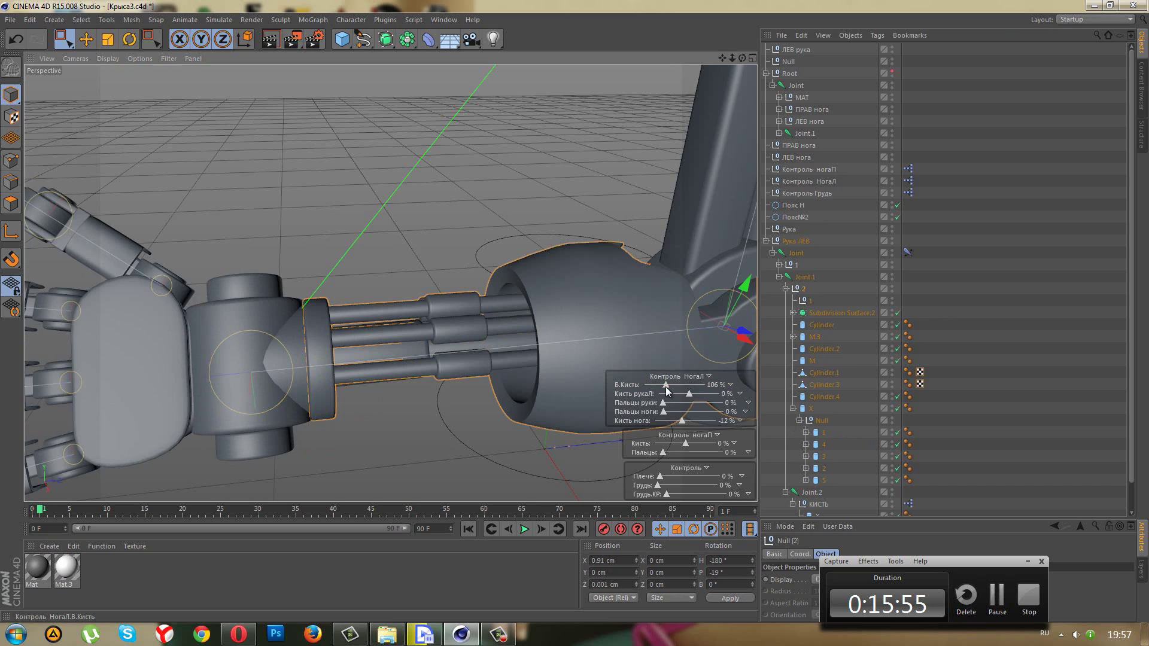
key("ctrl+z")
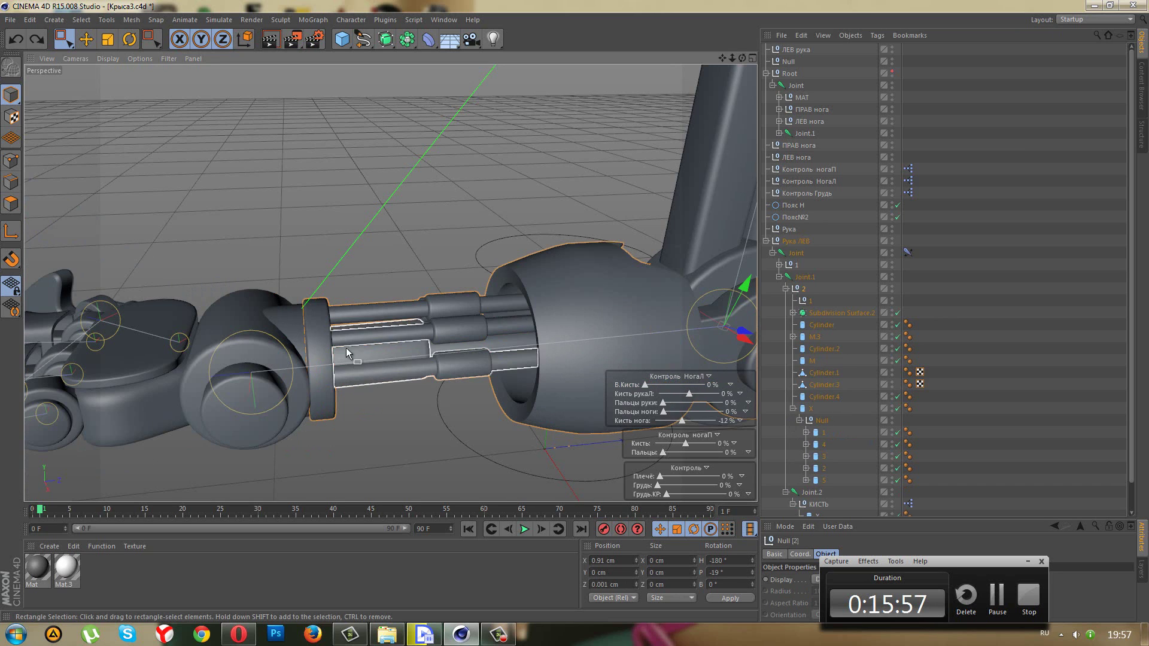
- Test the rod linkage by bending the hand with cylinder 2 and КИСТЬ selected
scroll(836, 441, "down", 2)
left_click(836, 441)
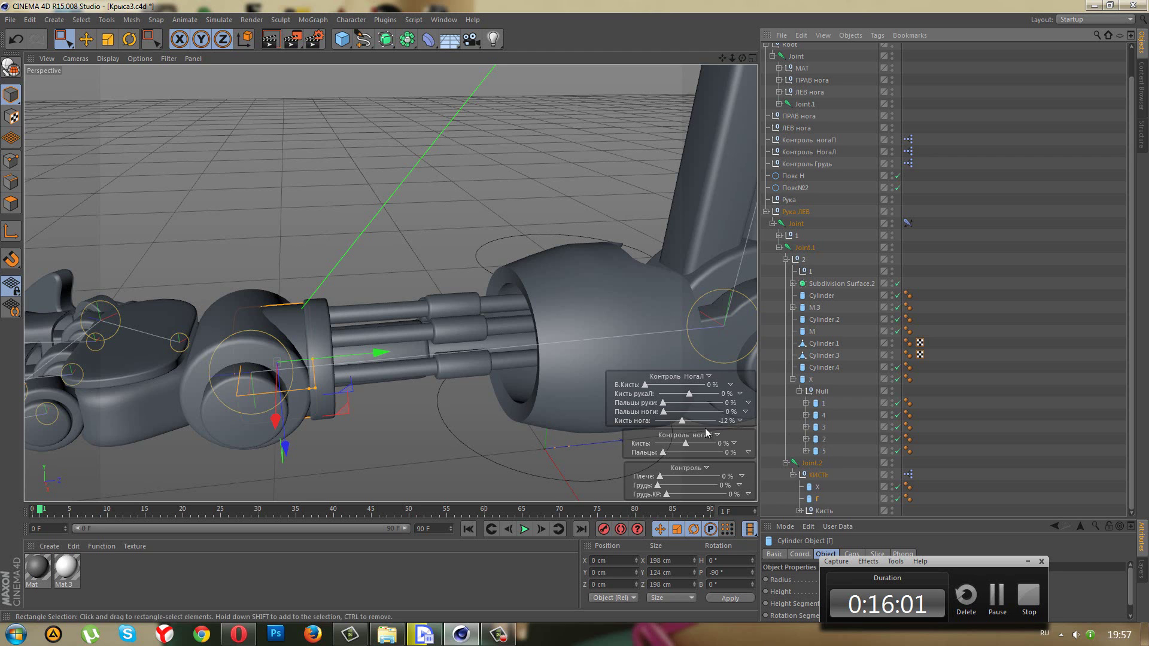
mouse_move(645, 385)
left_mouse_down()
mouse_move(672, 392)
mouse_move(645, 392)
left_mouse_up()
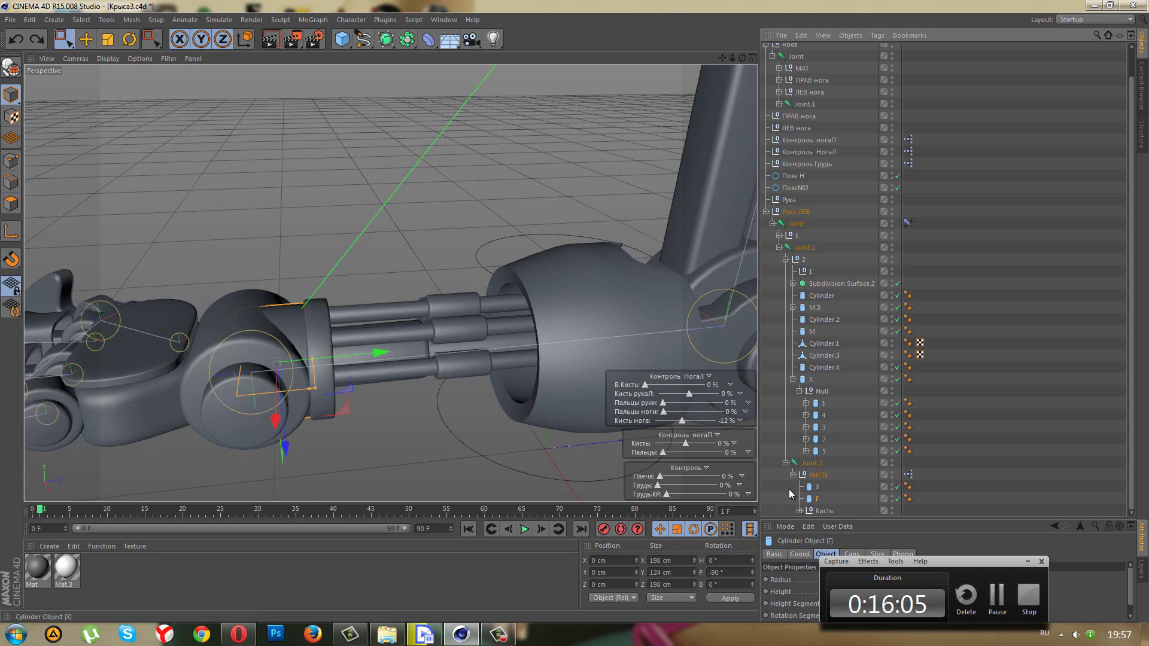
left_click(789, 473)
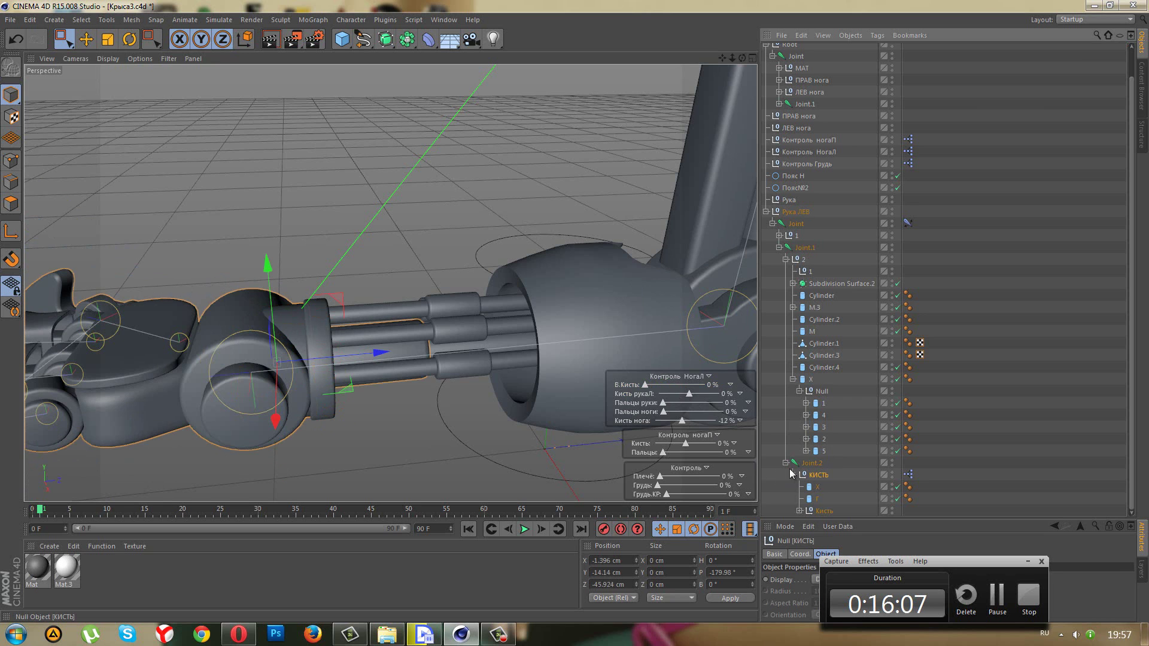
left_click_drag(645, 384, 682, 395)
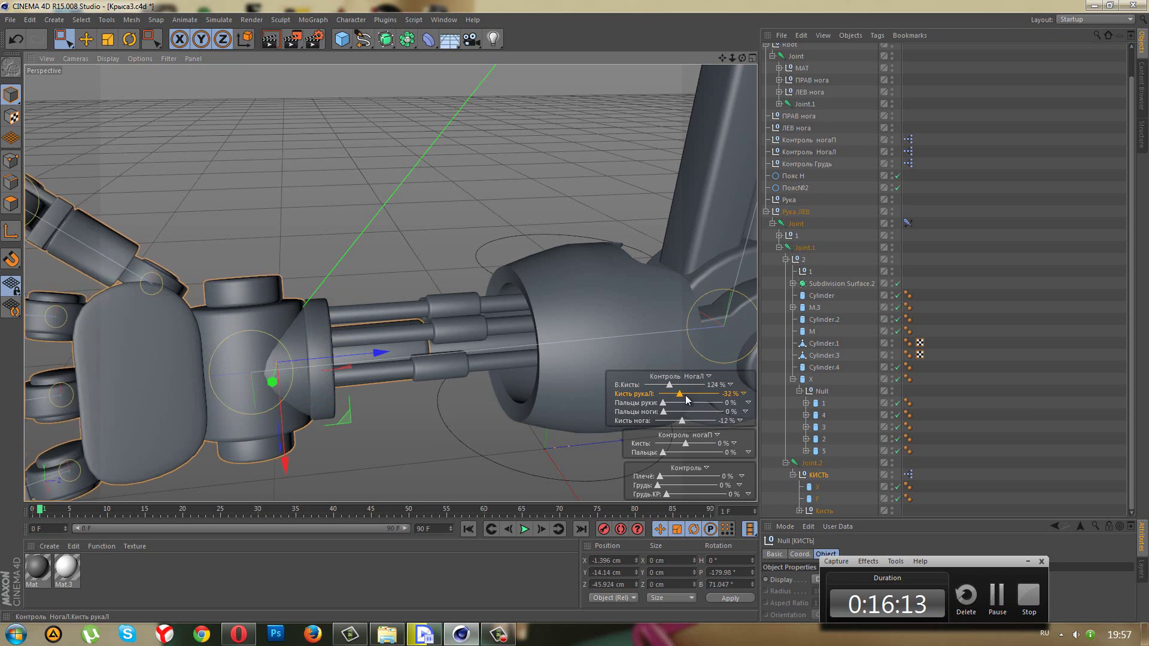
key("ctrl+z")
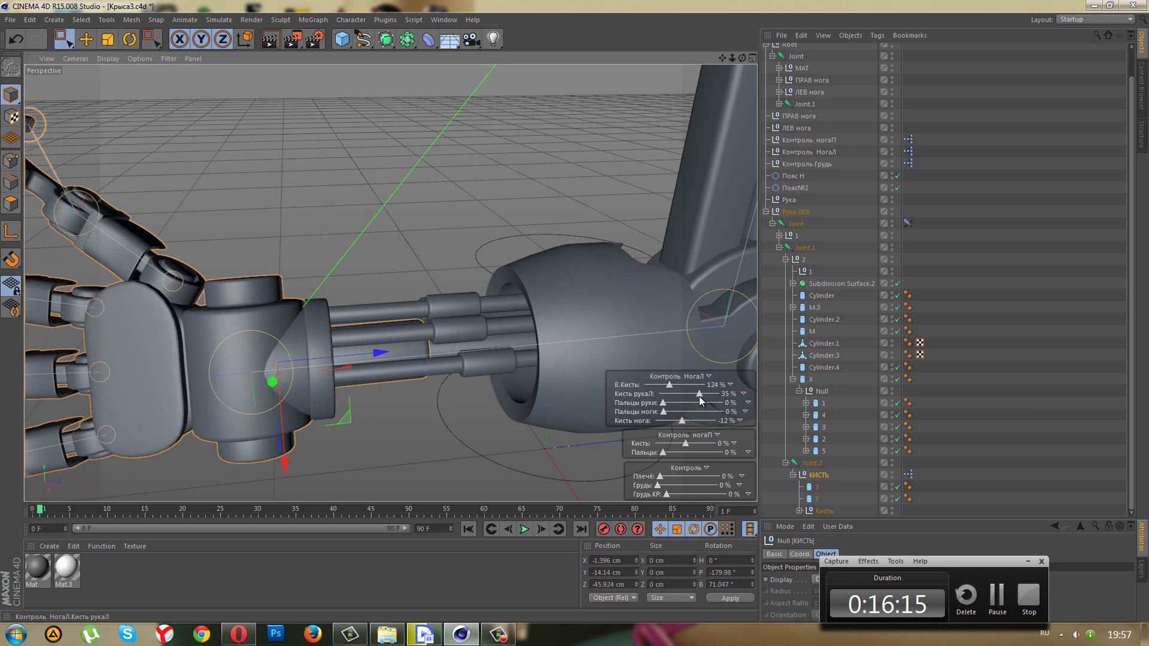
key("ctrl+z")
key("ctrl+z")
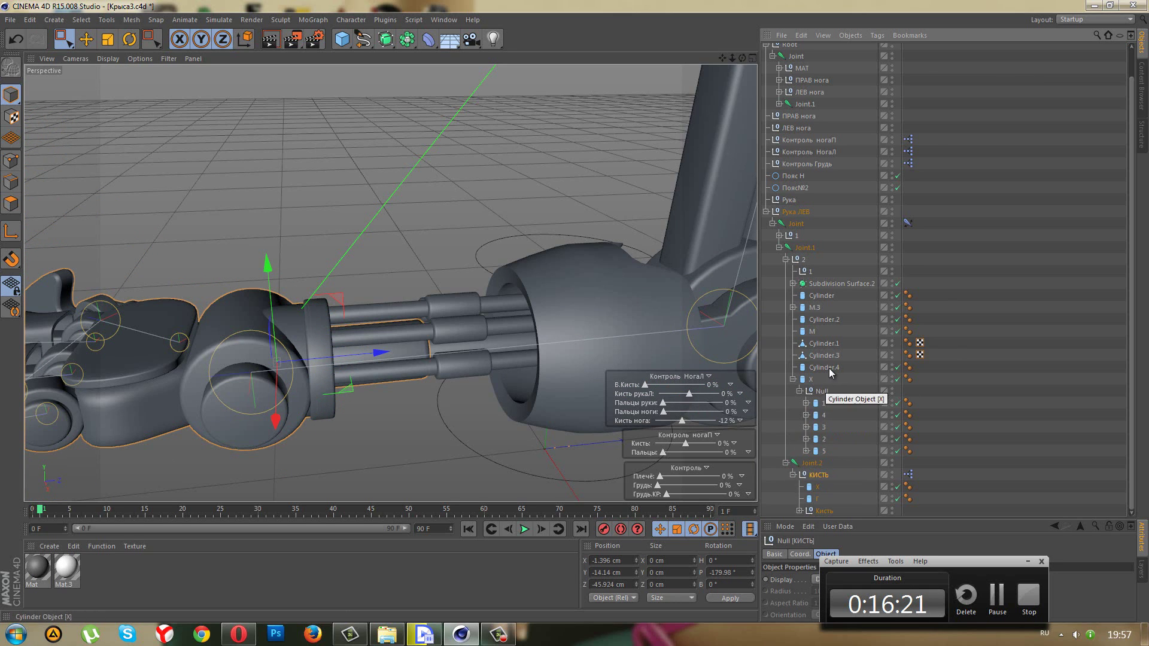
- Try parenting the X cylinder under КИСТЬ, undo, and test which parts follow the paw
mouse_move(806, 380)
left_mouse_down()
mouse_move(826, 449)
mouse_move(817, 479)
left_mouse_up()
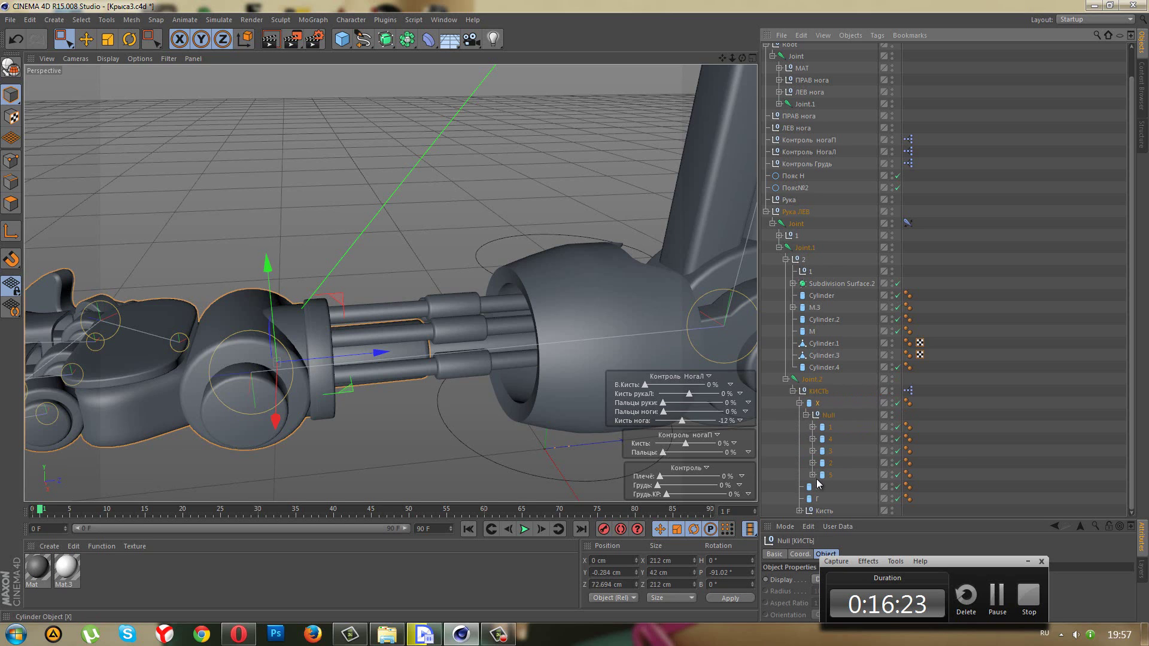
key("ctrl+z")
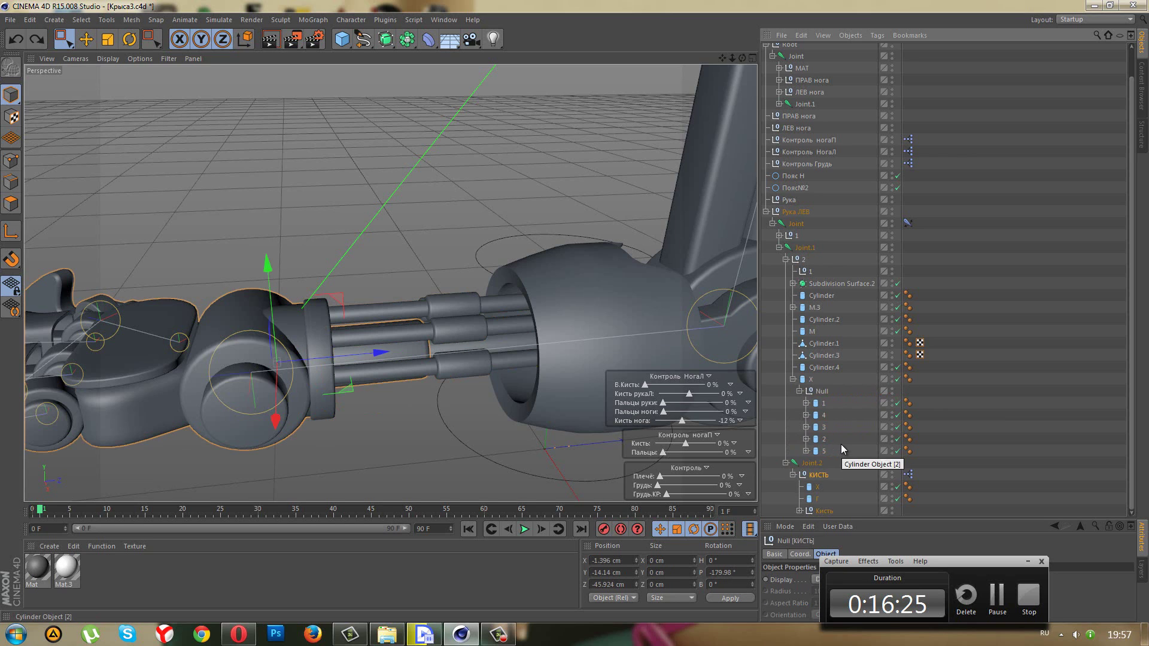
left_click(818, 491)
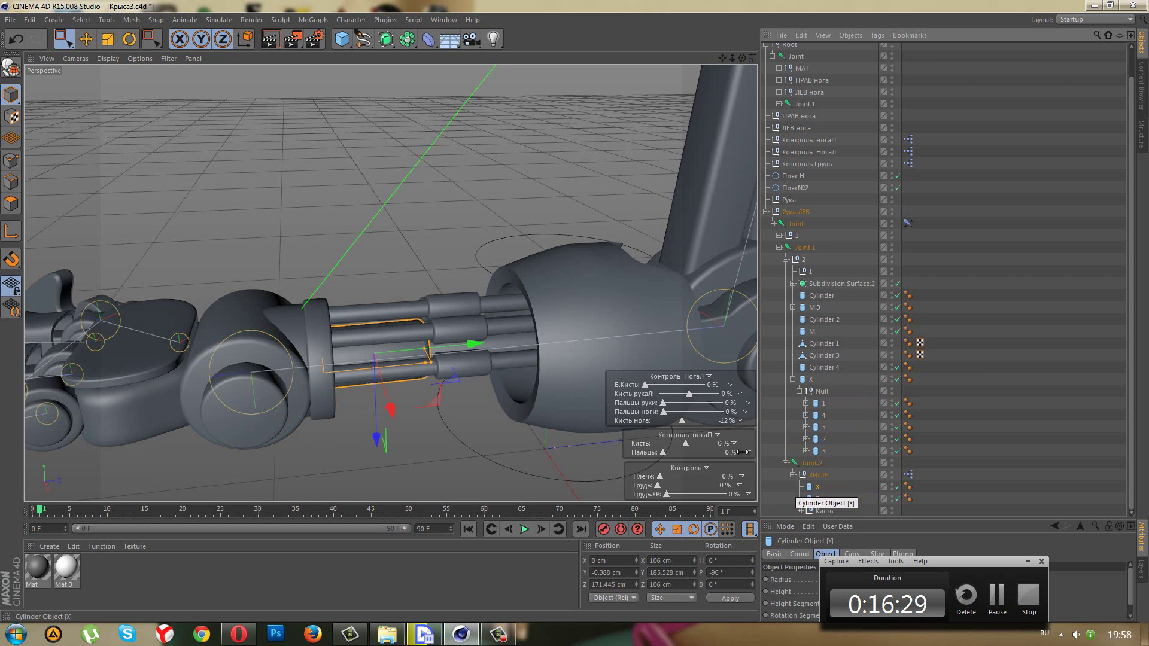
left_click_drag(690, 393, 646, 385)
key("ctrl+z")
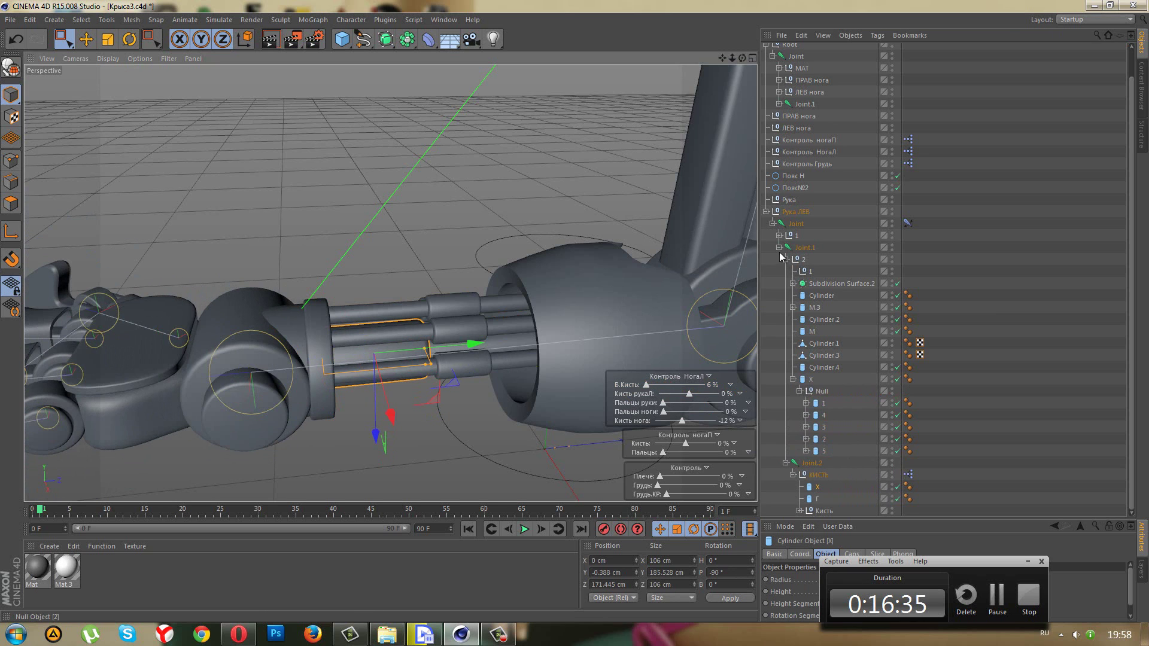
- Collapse the КИСТЬ and 2 groups and clear the selection
left_click(793, 476)
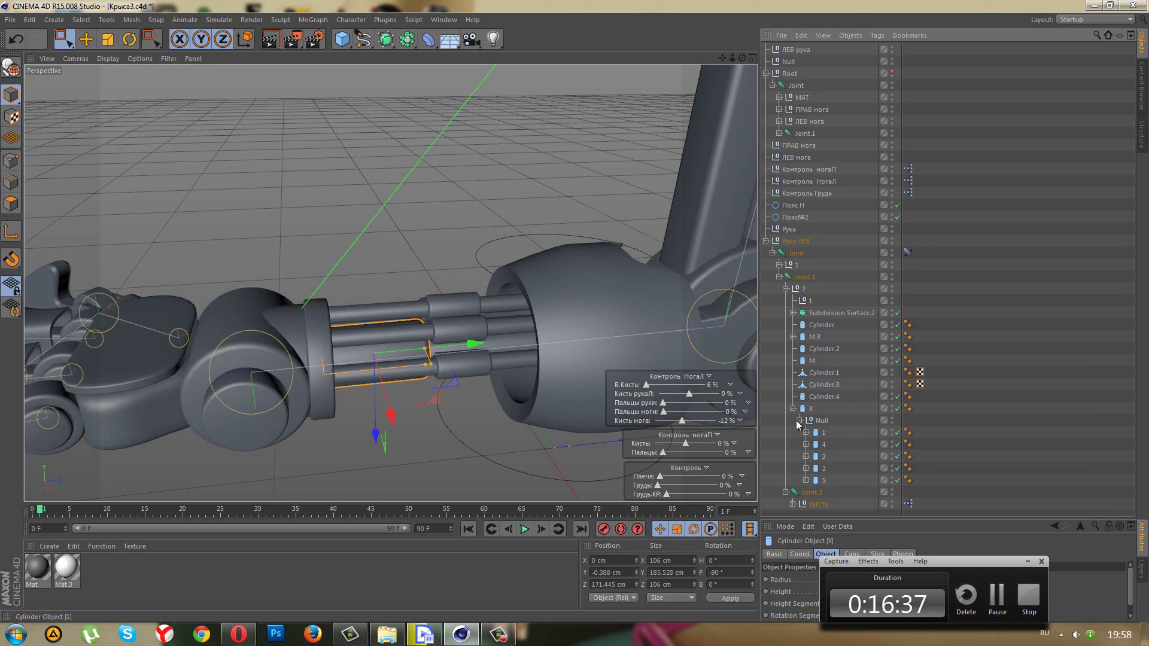
left_click(785, 288)
left_click(797, 341)
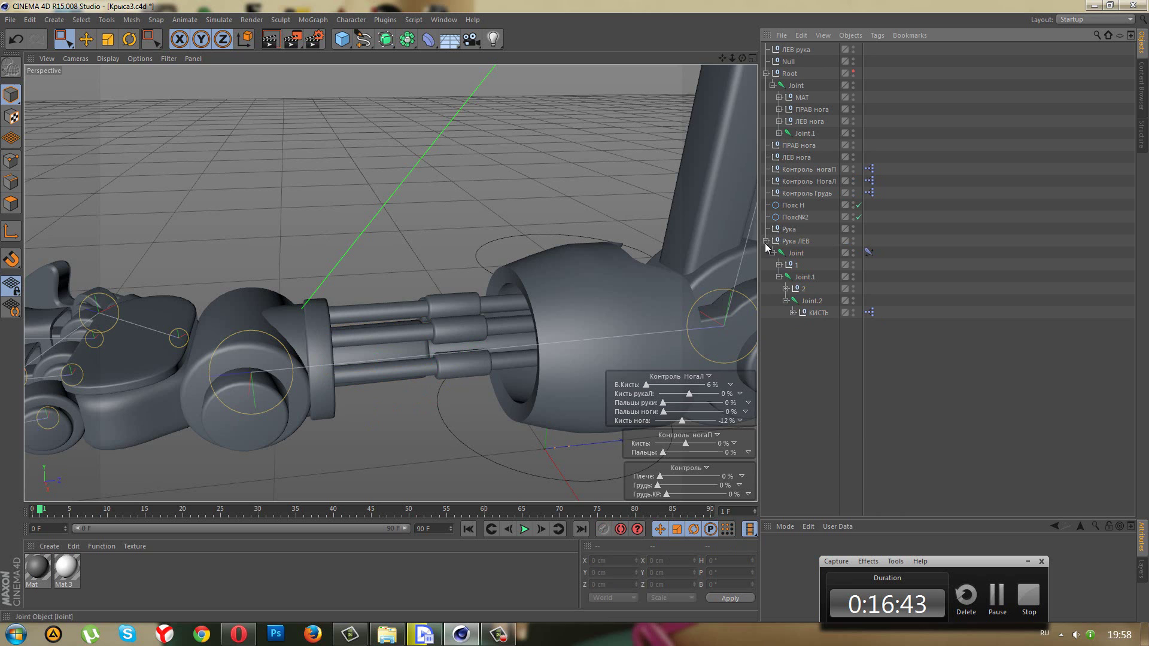
- Select the inner cylinder, switch to Gouraud Shading (Lines), and set Height Segments to 6
scroll(415, 353, "up", 2)
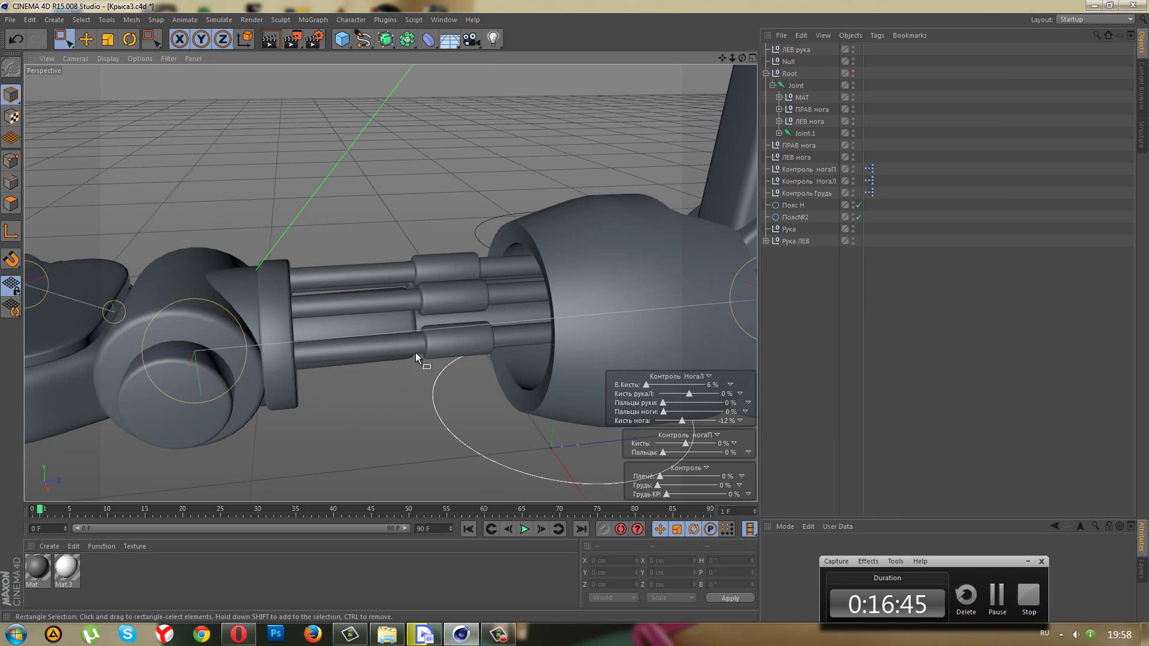
left_click(387, 327)
scroll(391, 378, "up", 2)
scroll(396, 354, "up", 2)
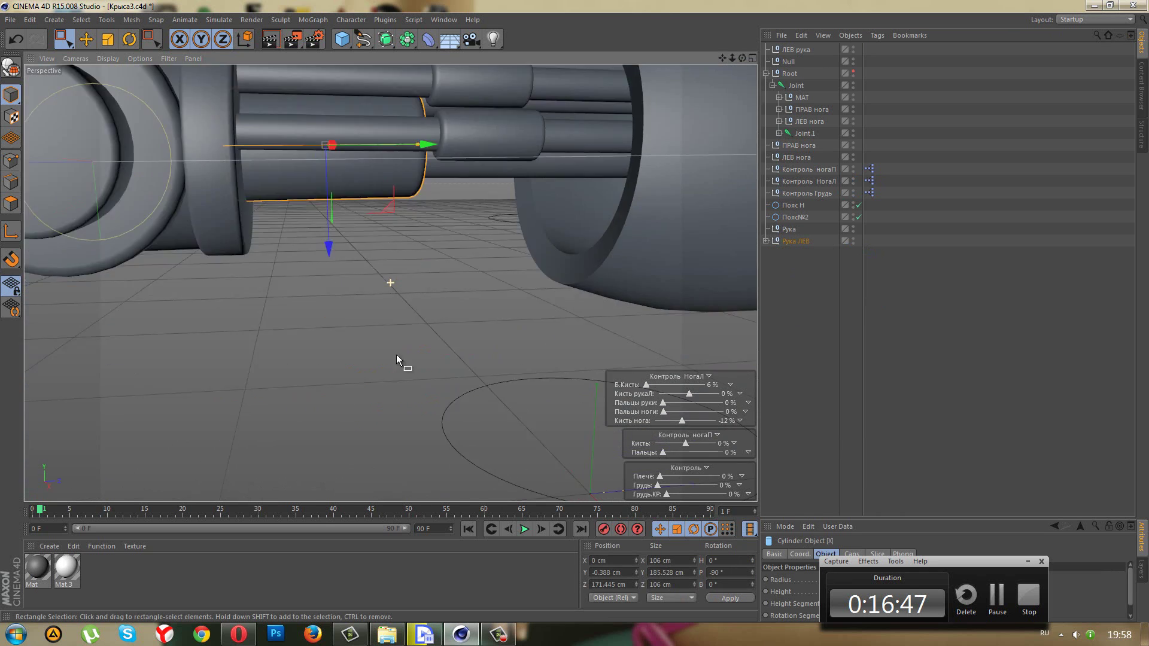
scroll(392, 333, "up", 2)
scroll(397, 328, "down", 1)
scroll(407, 358, "down", 3)
scroll(417, 385, "down", 1)
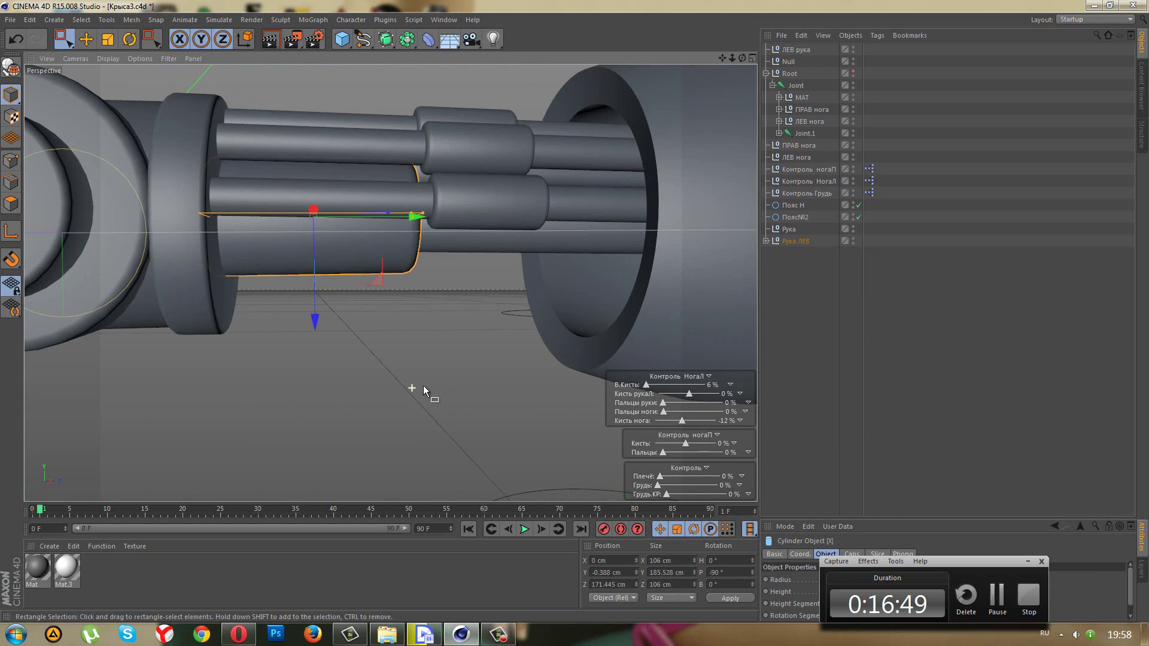
left_click(116, 61)
left_click(118, 89)
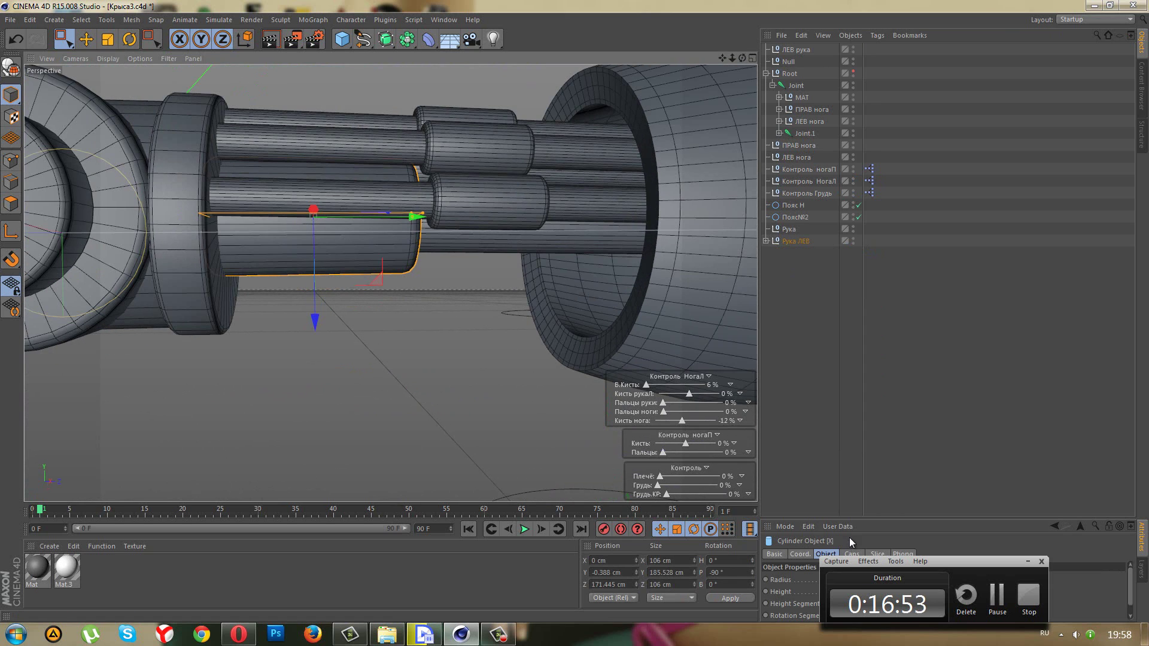
left_click_drag(874, 516, 875, 410)
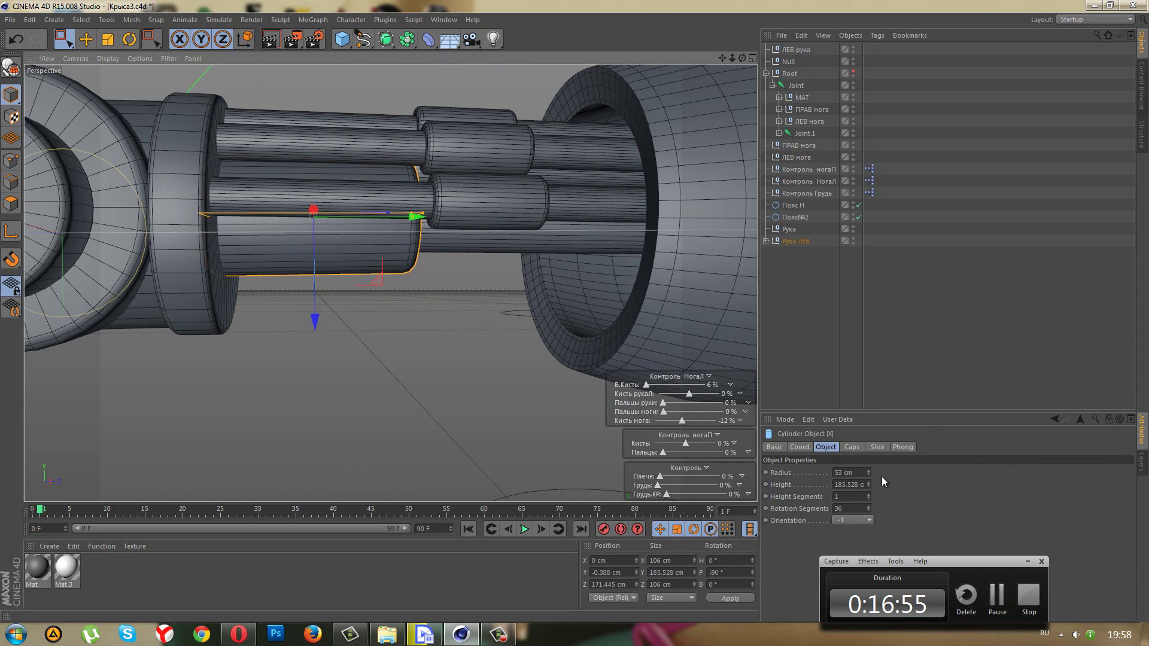
left_click(827, 448)
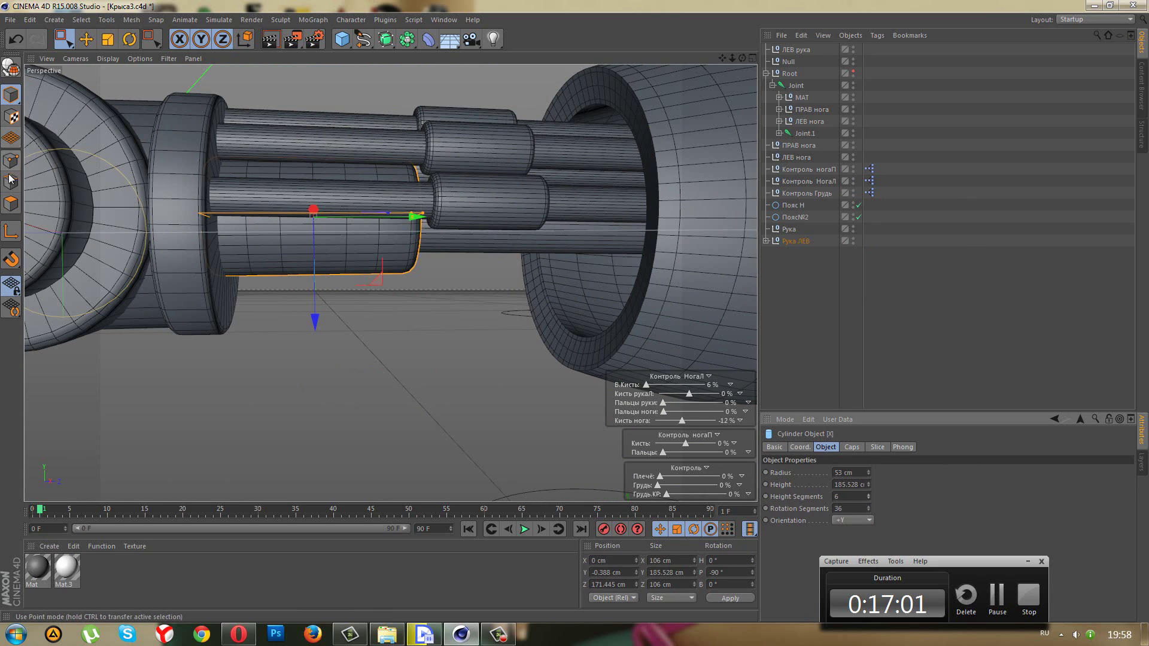
- Make the cylinder editable and select two faces near its bottom with Live Selection
left_click(10, 67)
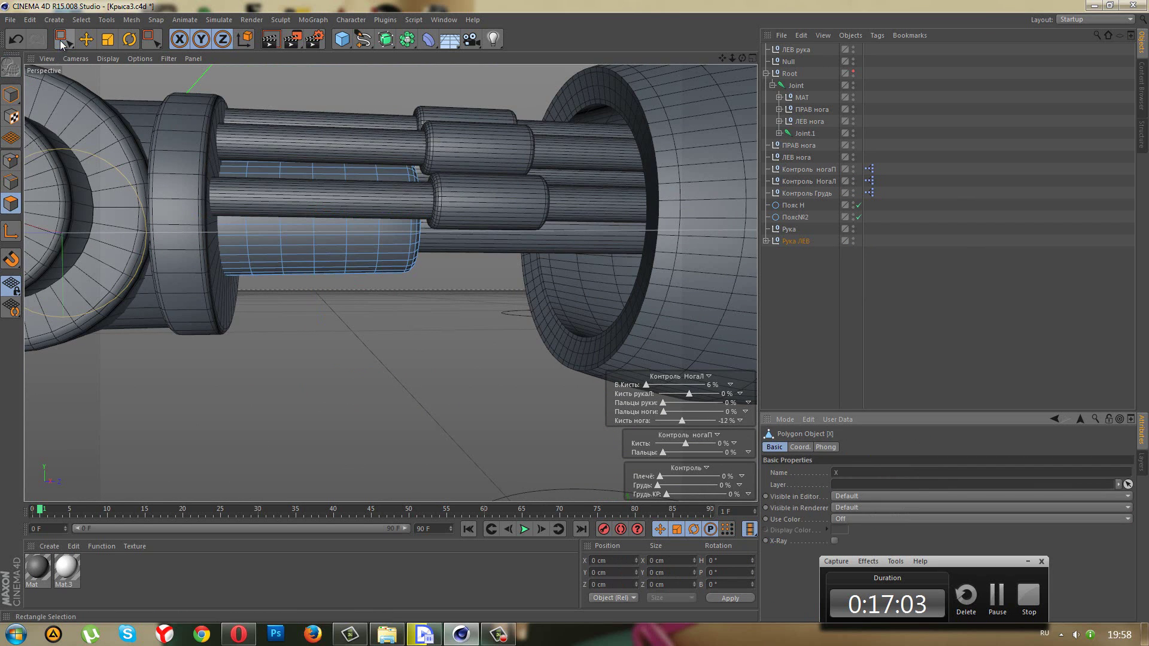
left_click(85, 57)
left_click_drag(281, 185, 293, 239, "alt")
scroll(311, 236, "up", 4)
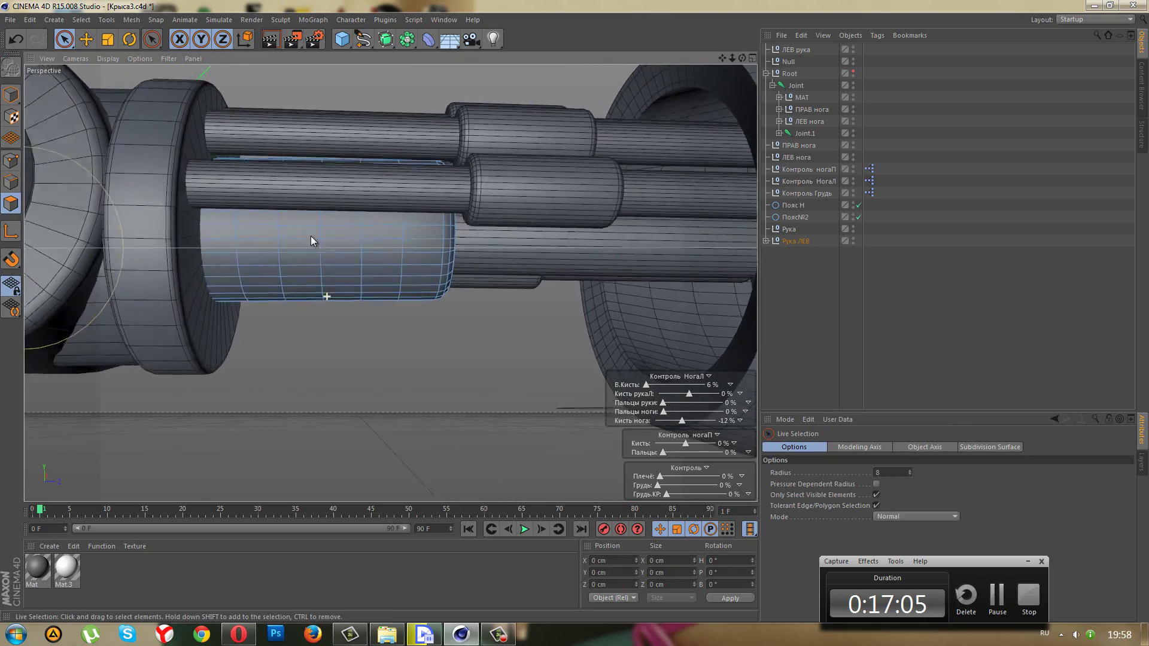
mouse_move(299, 131)
left_mouse_down("alt")
mouse_move(284, 99)
mouse_move(324, 175)
mouse_move(296, 196)
mouse_move(315, 245)
mouse_move(292, 252)
left_mouse_up("alt")
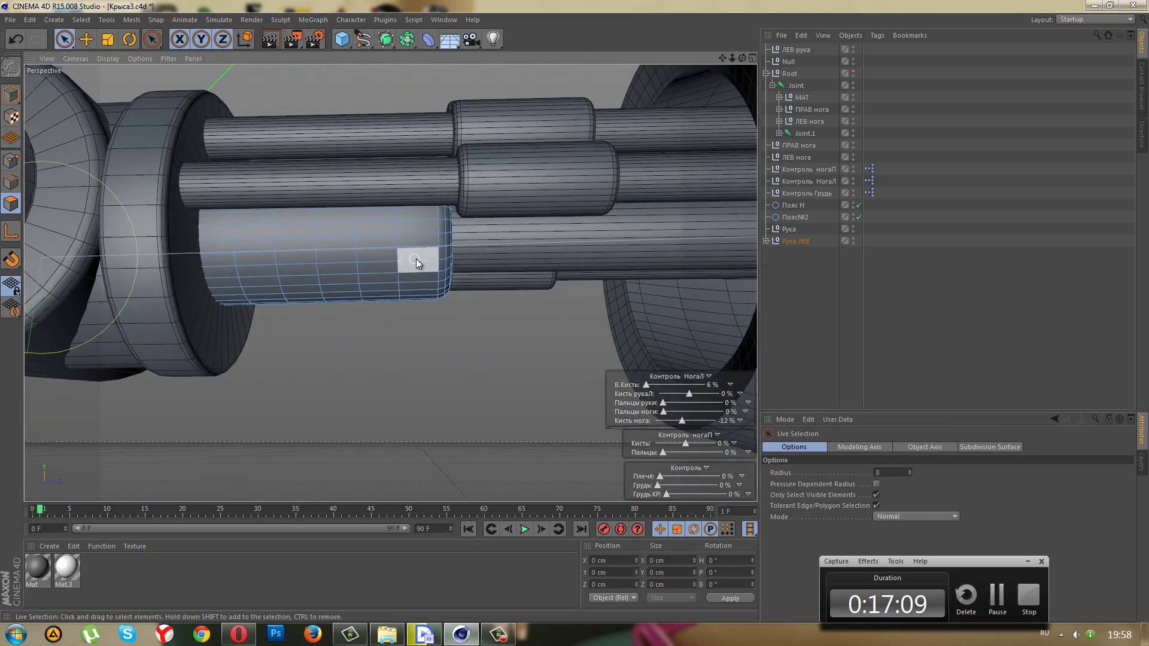
mouse_move(422, 284)
left_mouse_down("alt")
mouse_move(435, 273)
mouse_move(454, 326)
mouse_move(321, 256)
mouse_move(484, 321)
left_mouse_up("alt")
left_click(428, 294, "shift")
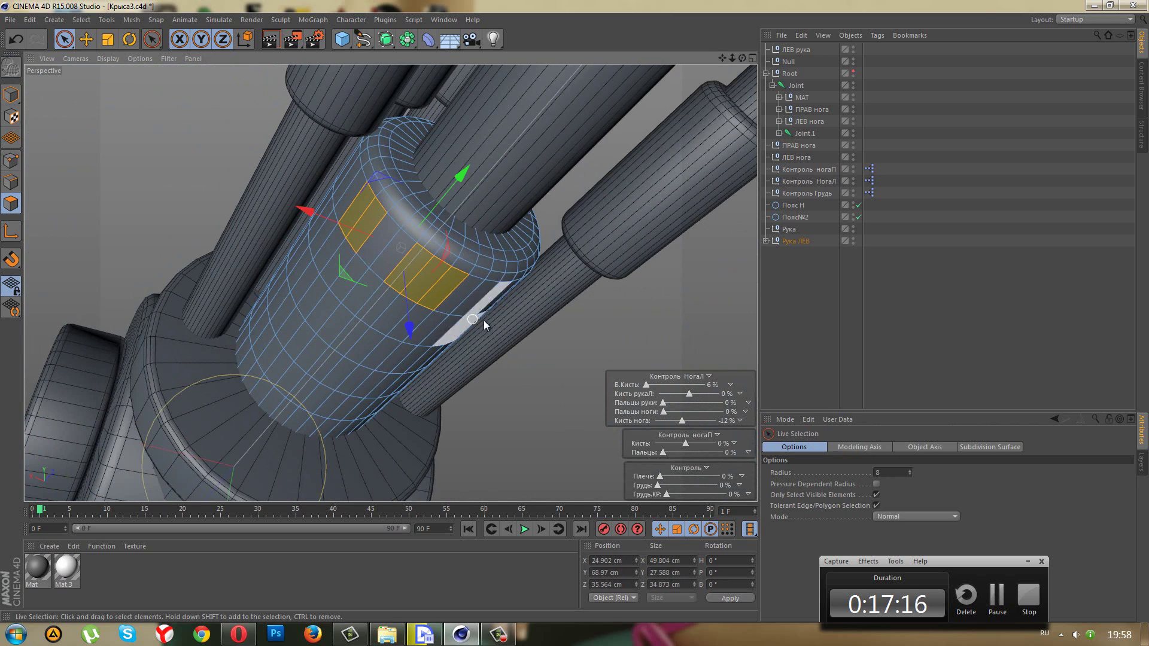
left_click(455, 286, "ctrl")
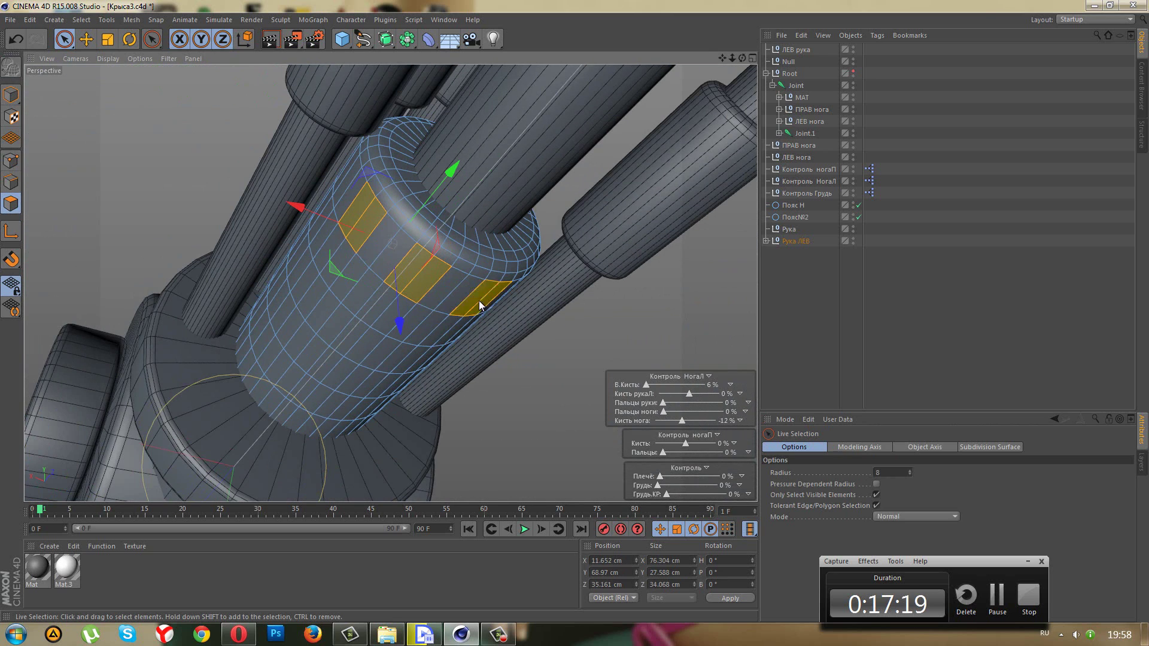
- Add a side face to the selection and orbit to review the selected faces
mouse_move(529, 328)
left_mouse_down("alt")
mouse_move(359, 335)
mouse_move(332, 347)
left_mouse_up("alt")
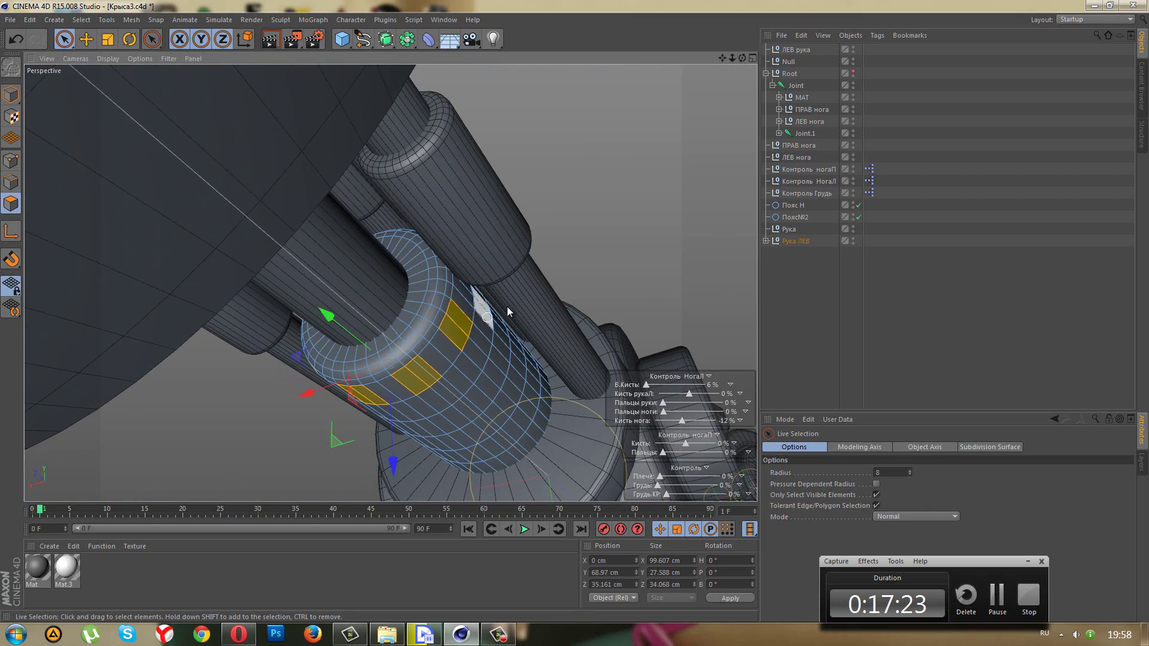
mouse_move(507, 306)
left_mouse_down("alt")
mouse_move(399, 444)
mouse_move(529, 322)
mouse_move(505, 369)
mouse_move(562, 225)
mouse_move(618, 185)
mouse_move(573, 330)
mouse_move(516, 240)
mouse_move(511, 154)
mouse_move(513, 241)
mouse_move(559, 241)
mouse_move(571, 337)
mouse_move(538, 418)
mouse_move(357, 412)
mouse_move(509, 317)
mouse_move(493, 285)
mouse_move(445, 249)
mouse_move(435, 213)
mouse_move(443, 246)
mouse_move(482, 233)
mouse_move(419, 253)
mouse_move(680, 271)
mouse_move(739, 290)
mouse_move(443, 300)
mouse_move(332, 106)
mouse_move(394, 380)
mouse_move(335, 207)
mouse_move(328, 145)
left_mouse_up("alt")
left_click(482, 233)
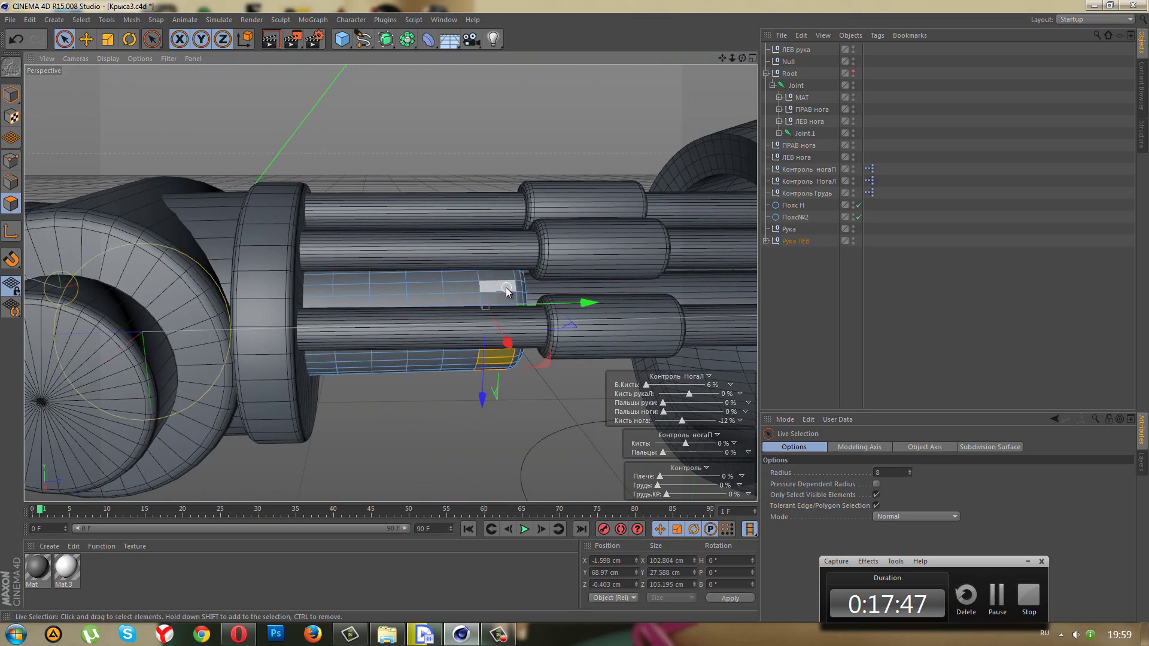
mouse_move(503, 289)
left_mouse_down("alt")
mouse_move(476, 326)
mouse_move(583, 381)
mouse_move(526, 378)
mouse_move(454, 271)
mouse_move(383, 123)
mouse_move(347, 88)
mouse_move(315, 82)
mouse_move(393, 149)
mouse_move(468, 293)
mouse_move(451, 328)
mouse_move(399, 167)
mouse_move(339, 69)
mouse_move(494, 325)
mouse_move(487, 372)
mouse_move(528, 182)
left_mouse_up("alt")
scroll(546, 266, "up", 3)
scroll(521, 261, "up", 3)
mouse_move(521, 260)
left_mouse_down("alt")
mouse_move(512, 132)
mouse_move(591, 118)
mouse_move(569, 185)
mouse_move(646, 326)
mouse_move(529, 215)
mouse_move(500, 221)
left_mouse_up("alt")
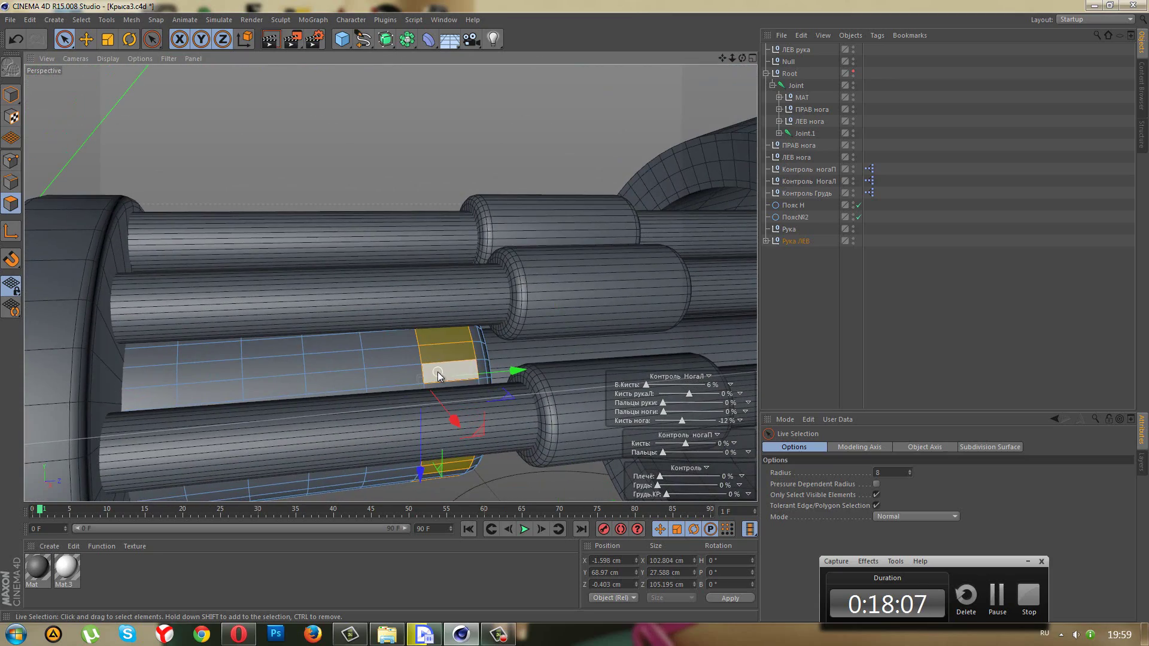
left_click_drag(457, 400, 429, 253, "alt")
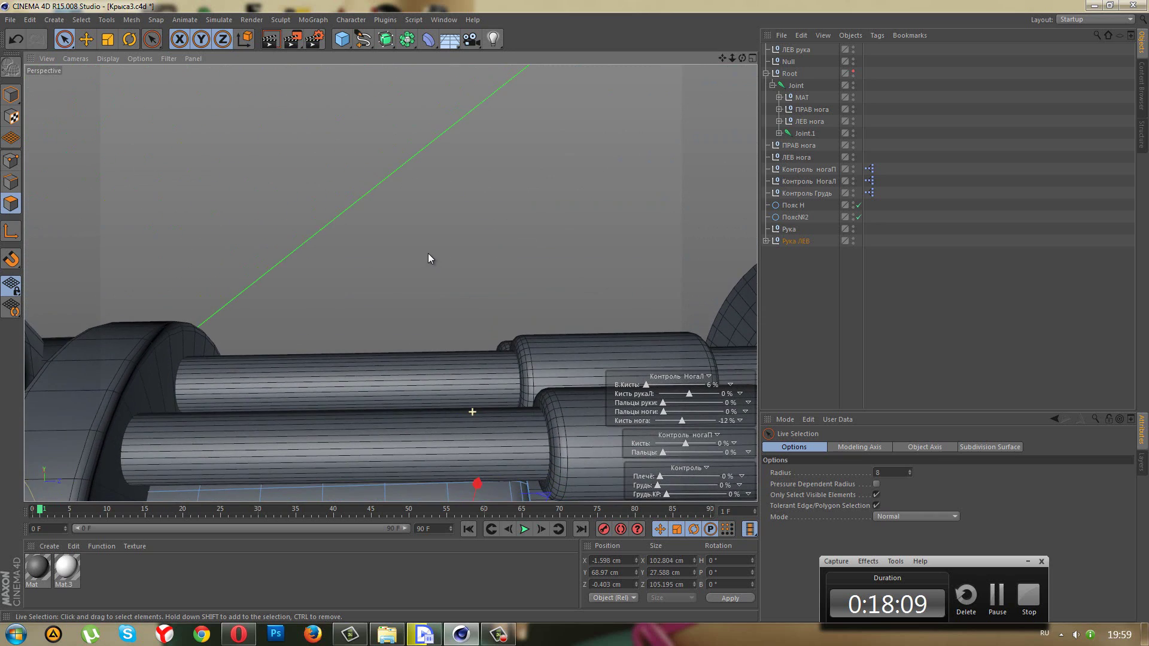
mouse_move(480, 405)
left_mouse_down("alt")
mouse_move(446, 283)
mouse_move(440, 333)
mouse_move(564, 411)
mouse_move(564, 498)
mouse_move(572, 311)
mouse_move(489, 450)
mouse_move(469, 402)
mouse_move(411, 437)
left_mouse_up("alt")
- Extrude the selected cylinder faces outward by 3.8 cm
right_click(382, 423)
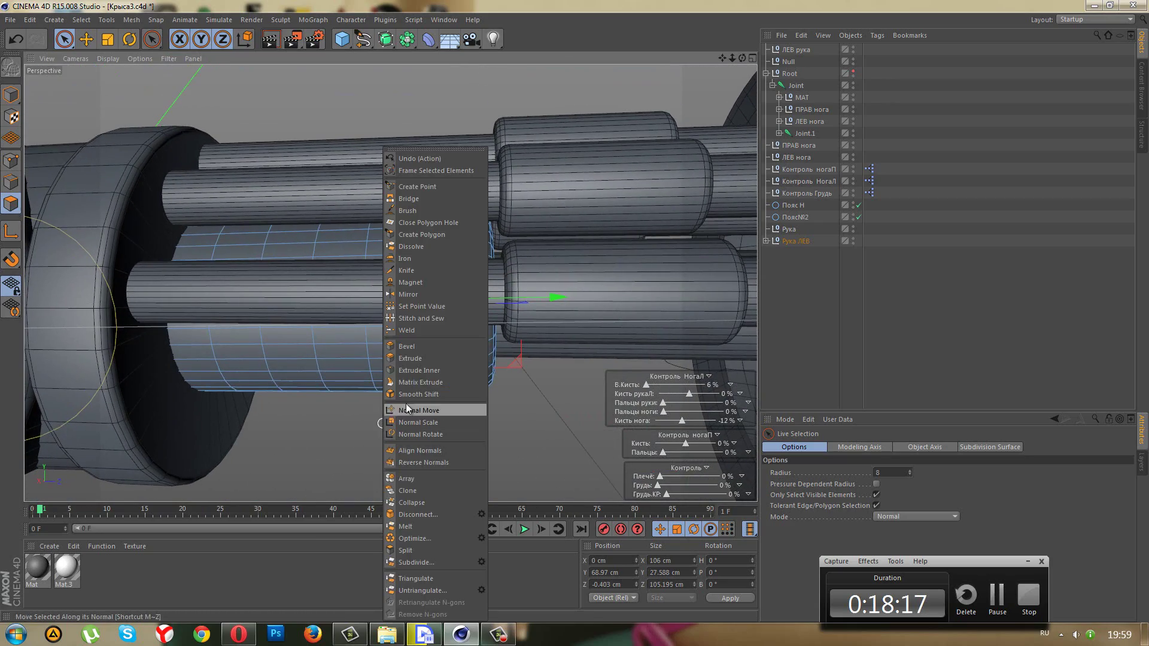
left_click(409, 361)
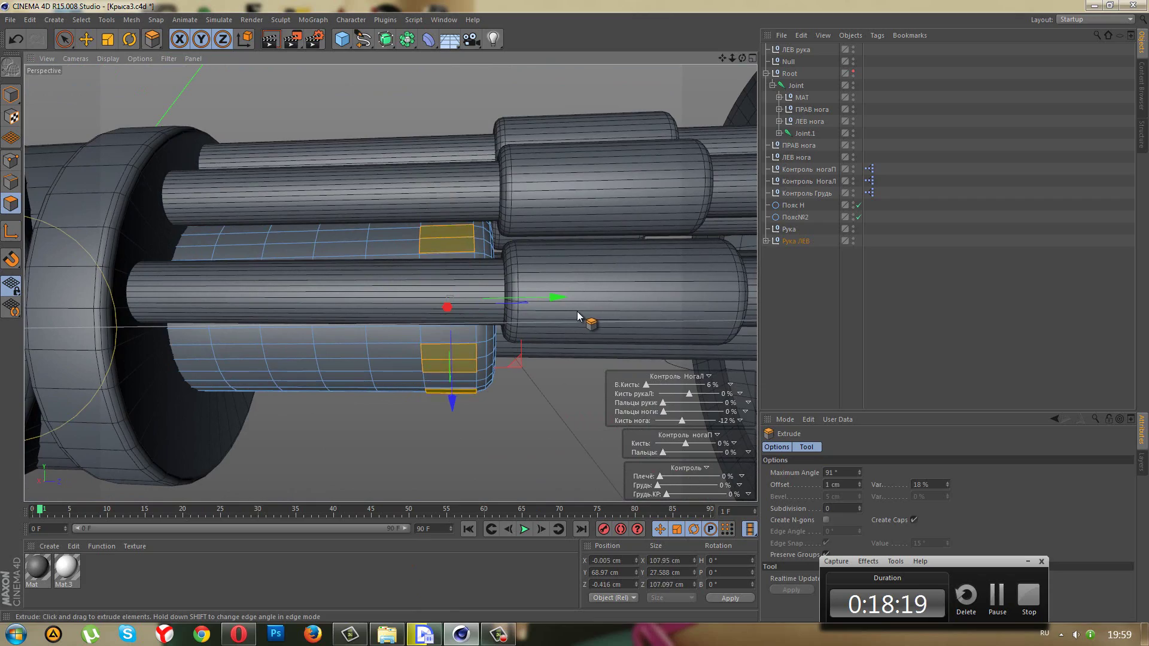
left_click_drag(576, 311, 583, 319)
mouse_move(370, 418)
left_mouse_down("alt")
mouse_move(529, 281)
mouse_move(606, 267)
mouse_move(617, 288)
mouse_move(498, 367)
mouse_move(474, 426)
mouse_move(654, 468)
left_mouse_up("alt")
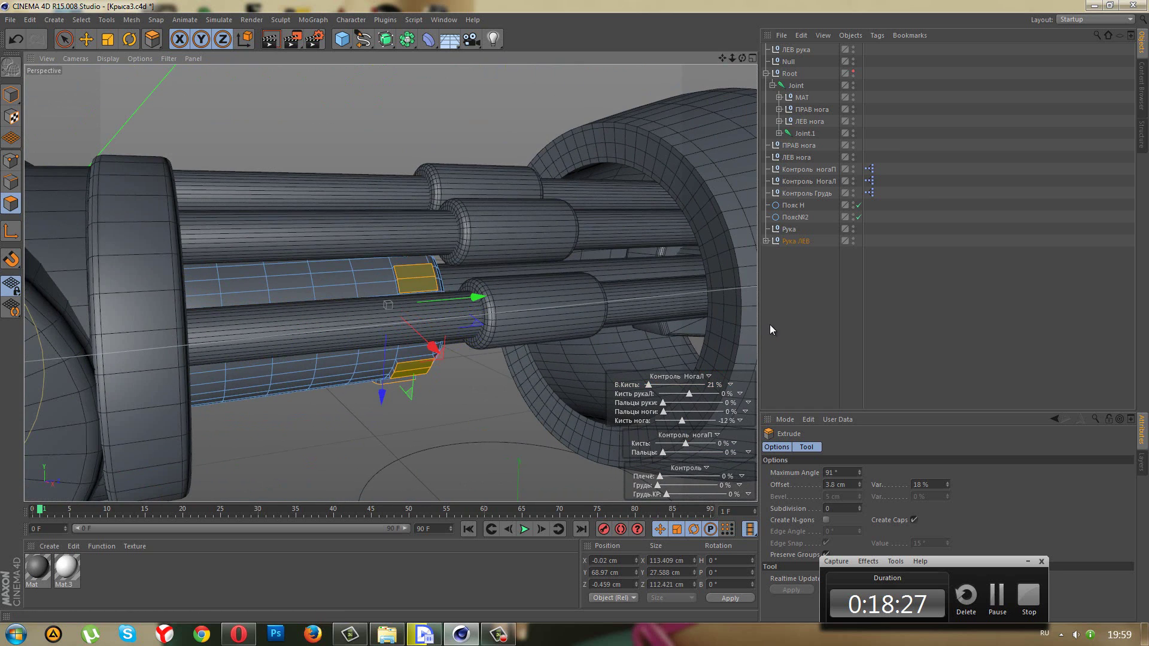
left_click_drag(548, 357, 541, 405, "alt")
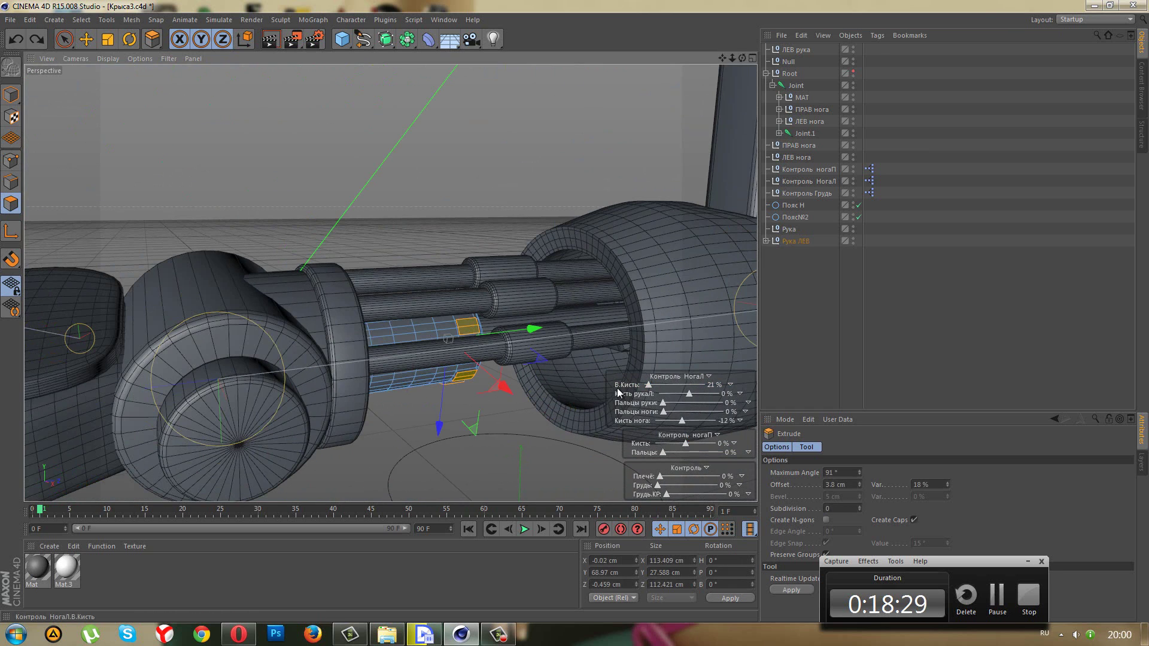
- Test the arm pose by raising and lowering the В.Кисть control
left_click_drag(648, 386, 686, 383)
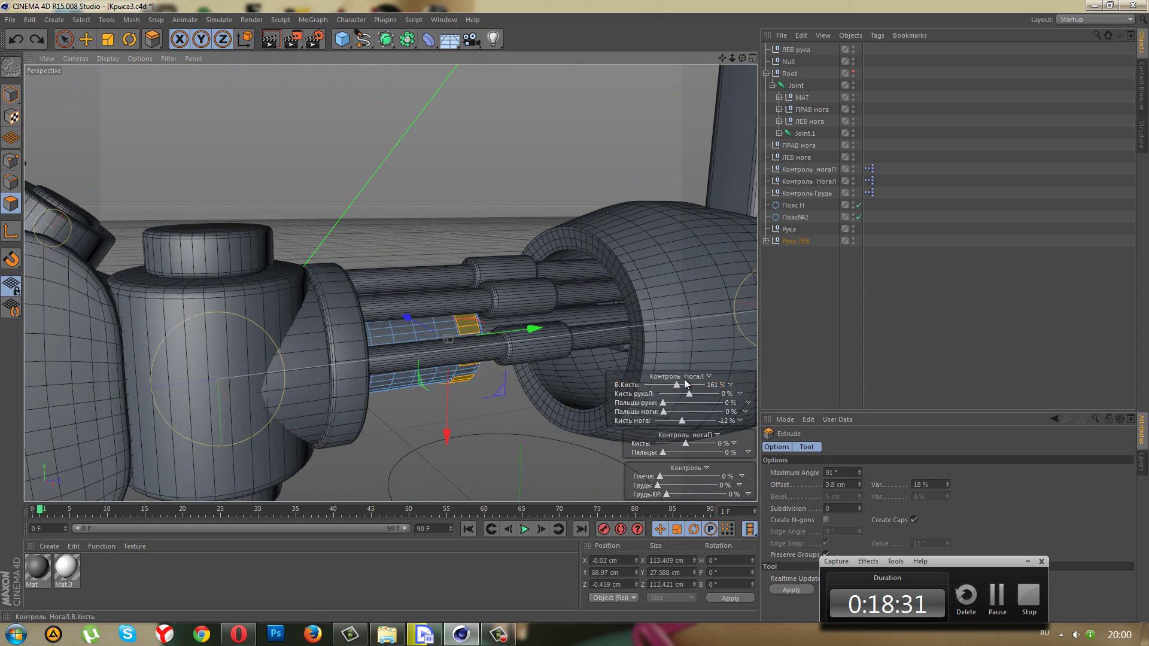
left_click(779, 333)
mouse_move(430, 364)
left_mouse_down("alt")
mouse_move(431, 377)
mouse_move(440, 328)
mouse_move(581, 394)
left_mouse_up("alt")
left_click_drag(678, 389, 652, 381)
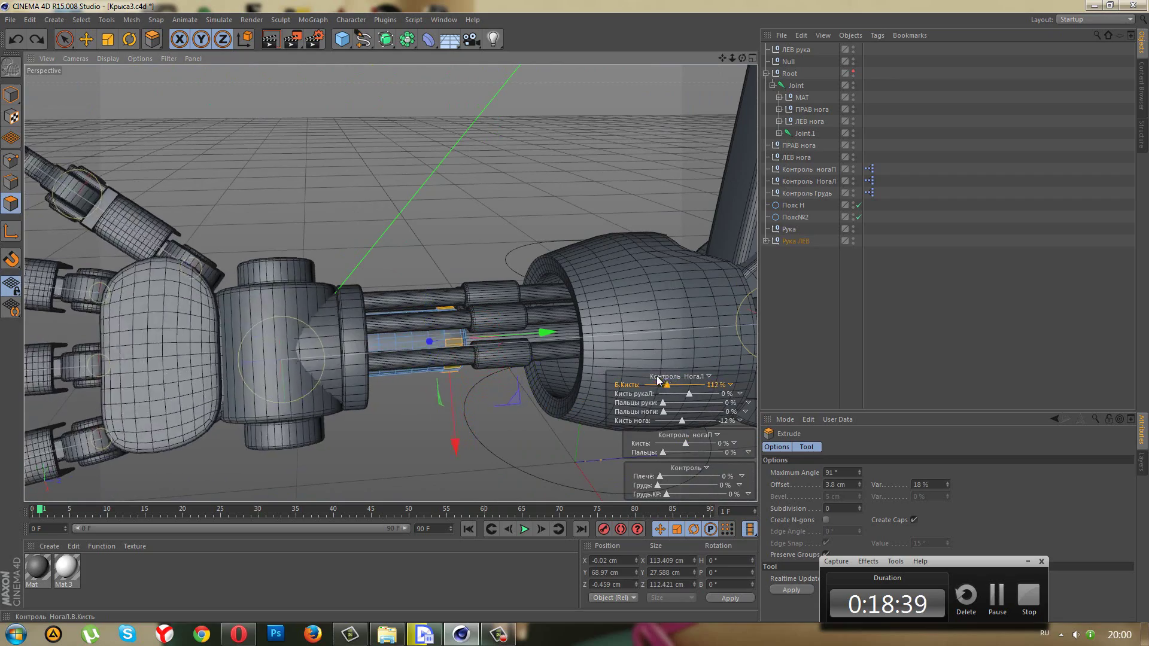
scroll(549, 411, "up", 2)
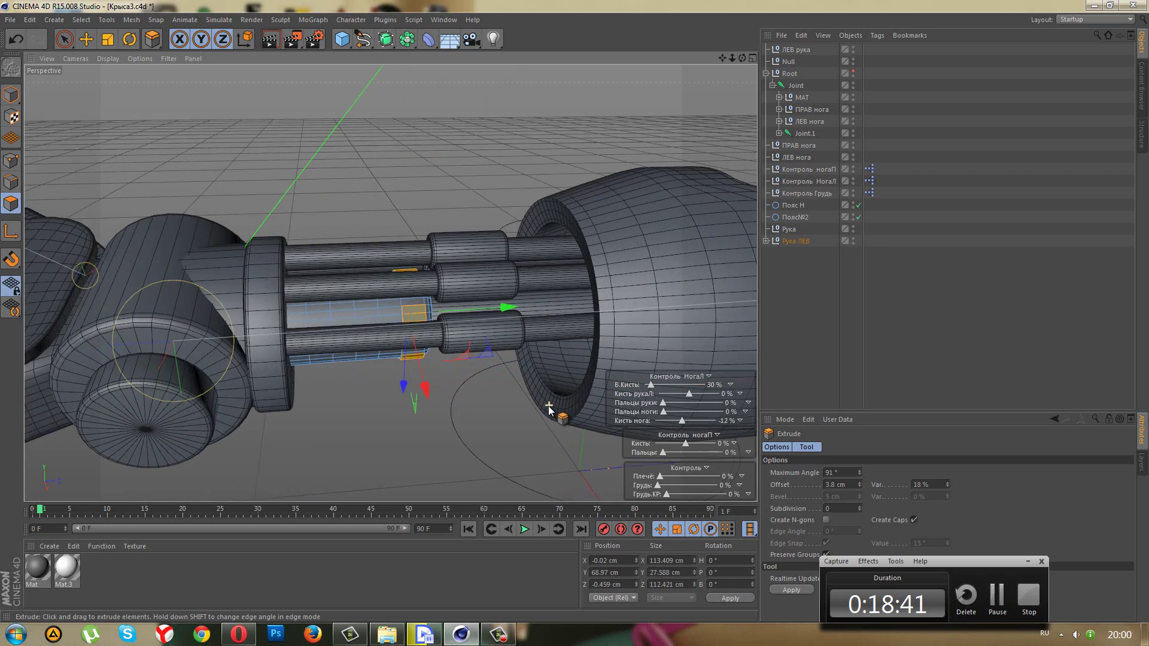
scroll(544, 402, "up", 2)
scroll(487, 410, "up", 2)
scroll(450, 394, "up", 2)
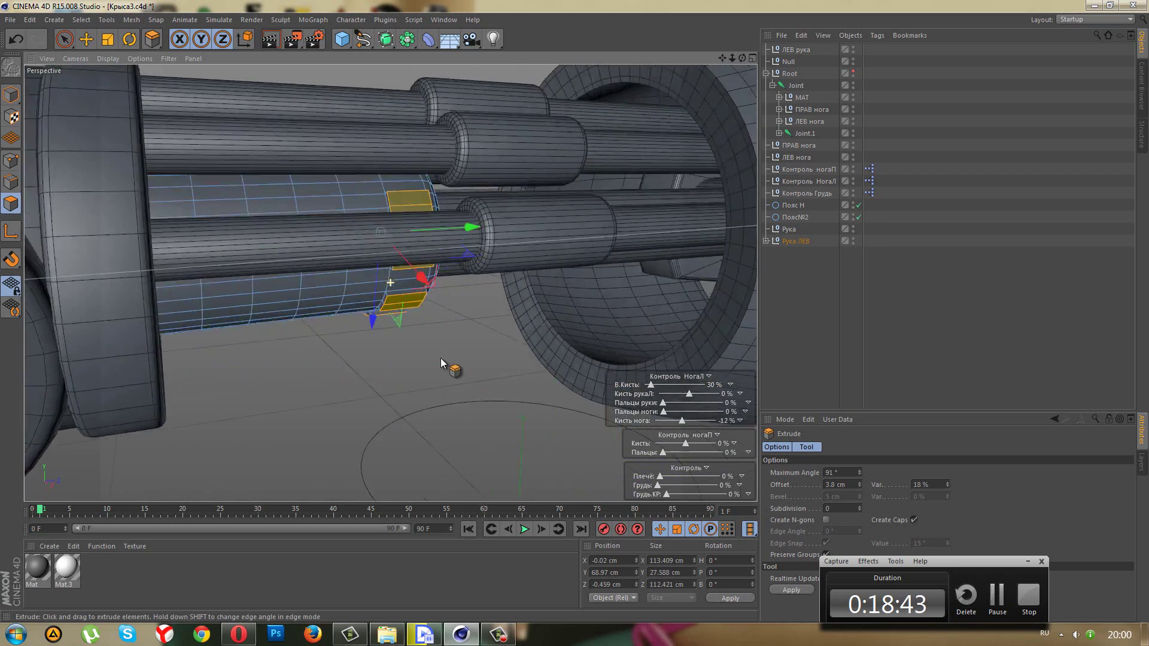
- Re-extrude the faces shorter to 1.7 cm, deselect them, and reset В.Кисть to 0%
mouse_move(441, 368)
left_mouse_down("alt")
mouse_move(487, 328)
mouse_move(576, 312)
left_mouse_up("alt")
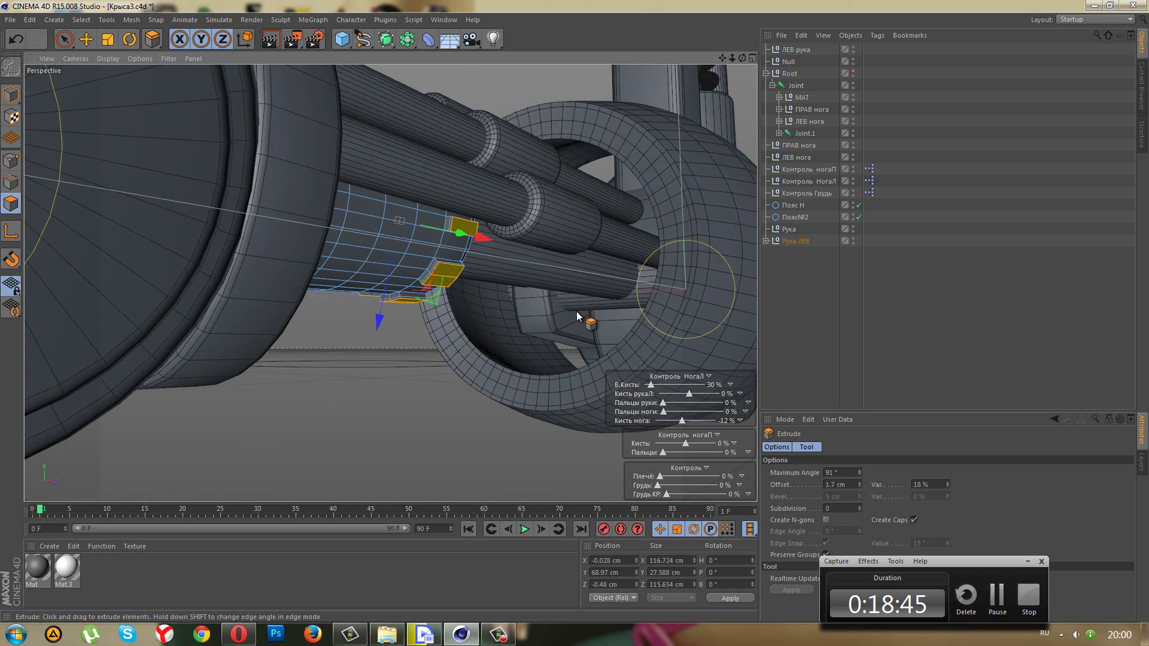
left_click(785, 292)
scroll(694, 248, "down", 3)
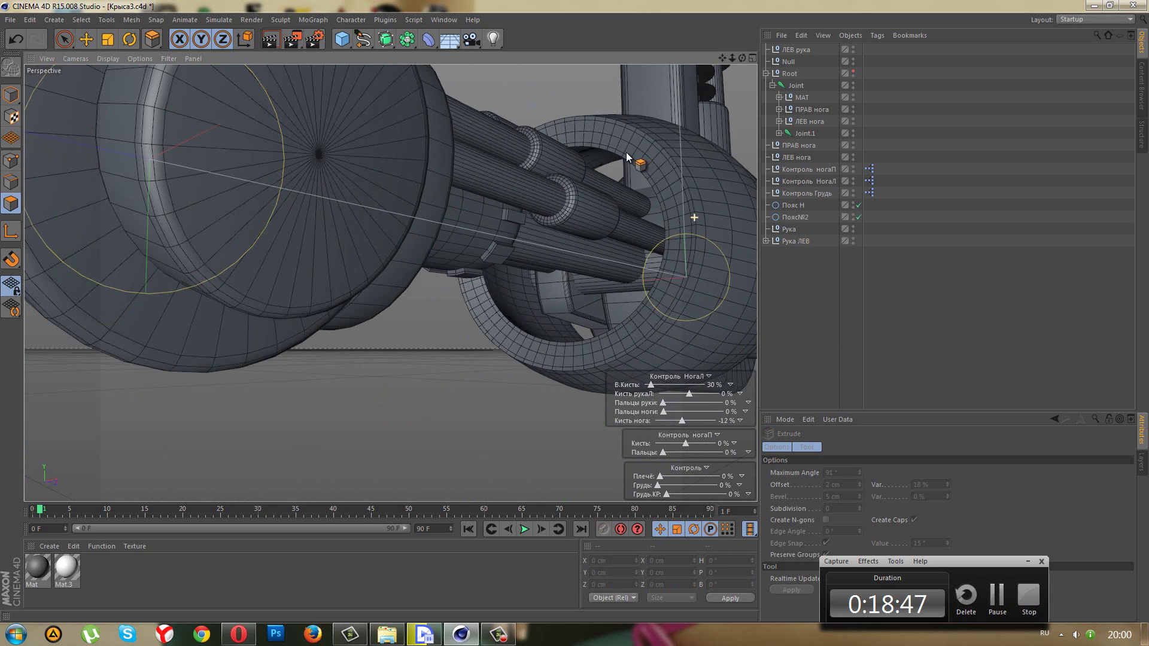
scroll(628, 191, "down", 3)
scroll(568, 134, "down", 3)
left_click_drag(650, 387, 526, 342)
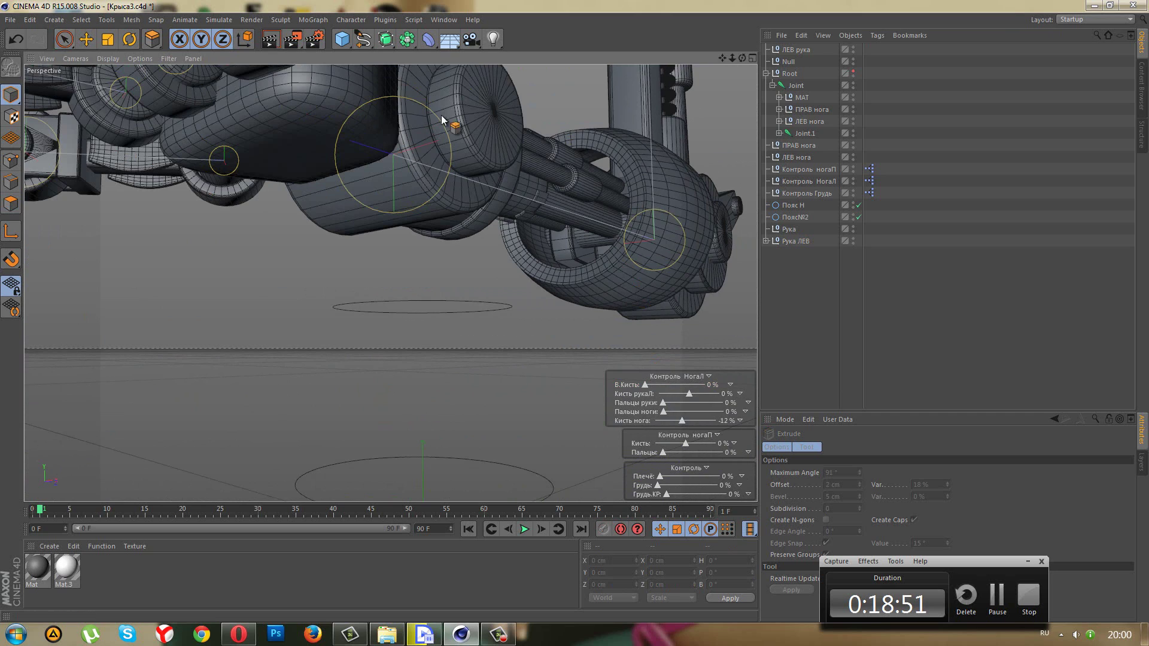
- Reposition the camera to view the whole arm and restore Live Selection
left_click_drag(441, 120, 680, 78, "alt")
key("ctrl+shift+z")
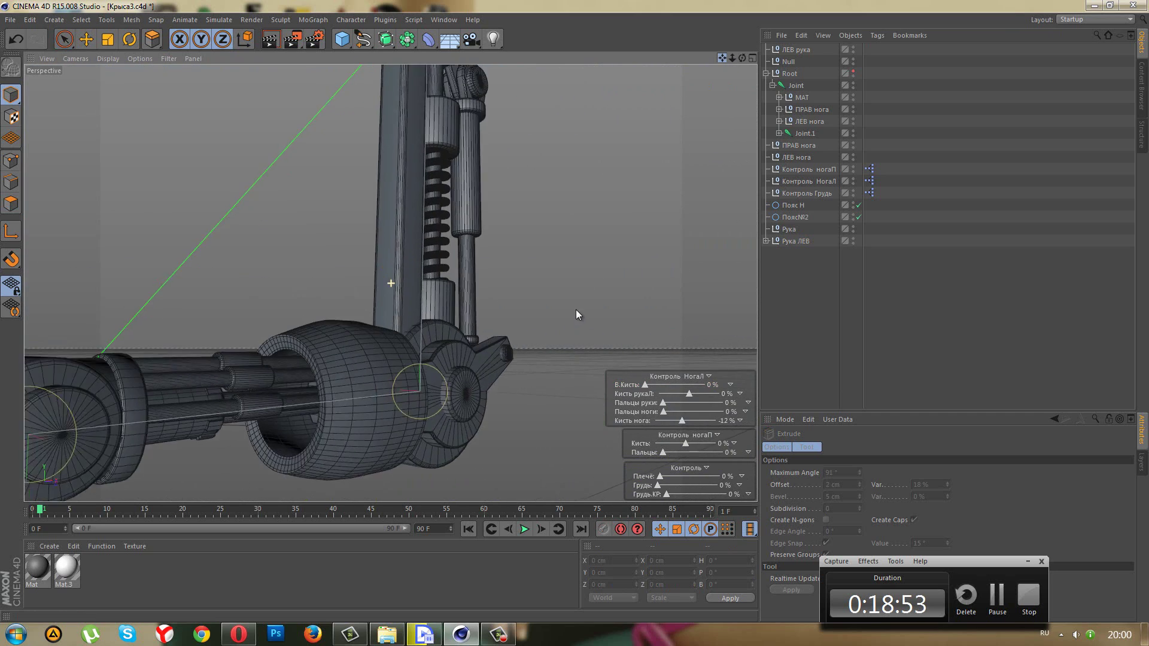
key("ctrl+shift+z")
left_click(65, 40)
mouse_move(338, 163)
left_mouse_down("alt")
mouse_move(375, 184)
mouse_move(365, 199)
mouse_move(239, 174)
mouse_move(368, 227)
mouse_move(626, 372)
left_mouse_up("alt")
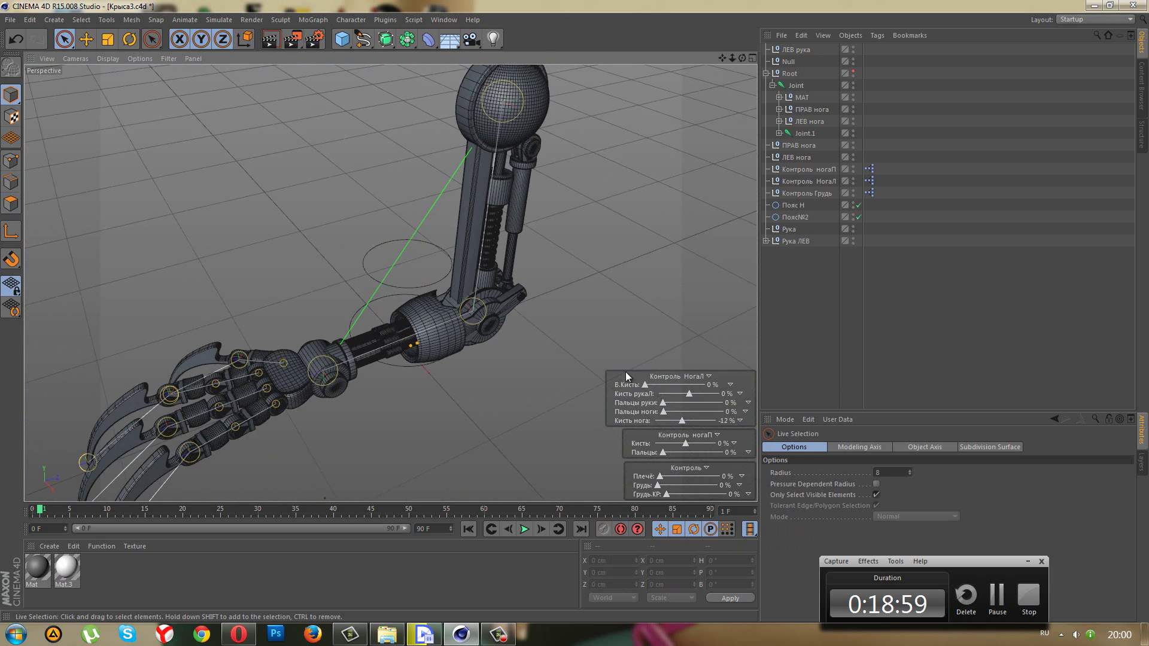
- Switch the view to Gouraud Shading, test-bend the wrist slider, then undo it back to 0%
left_click(97, 63)
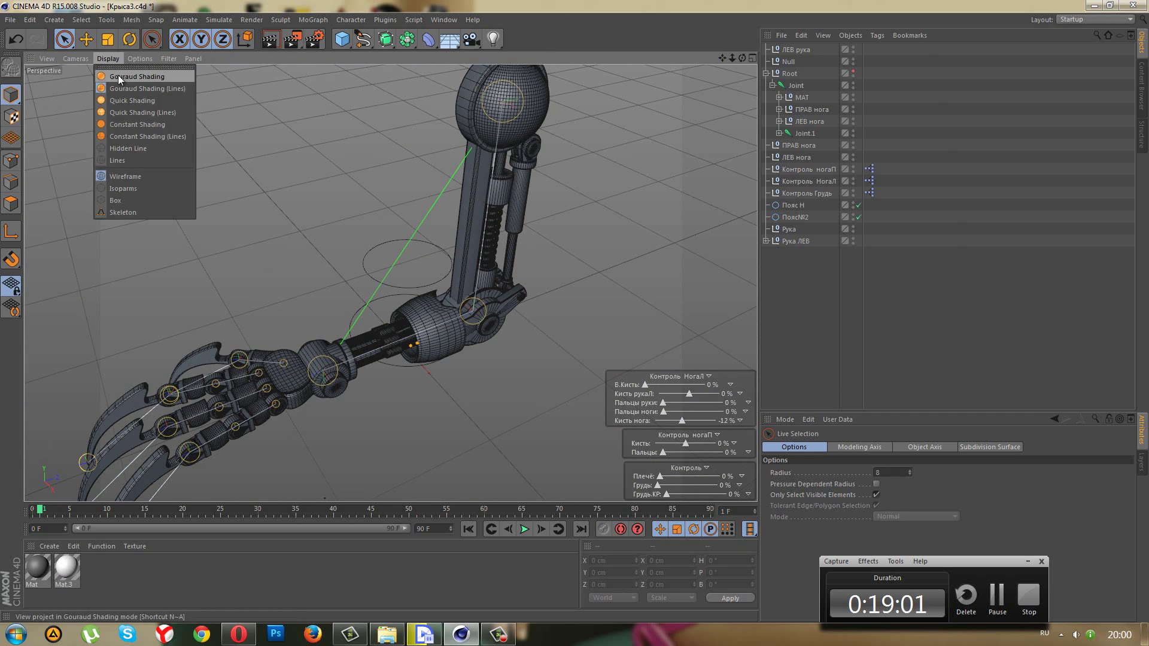
scroll(308, 244, "up", 3)
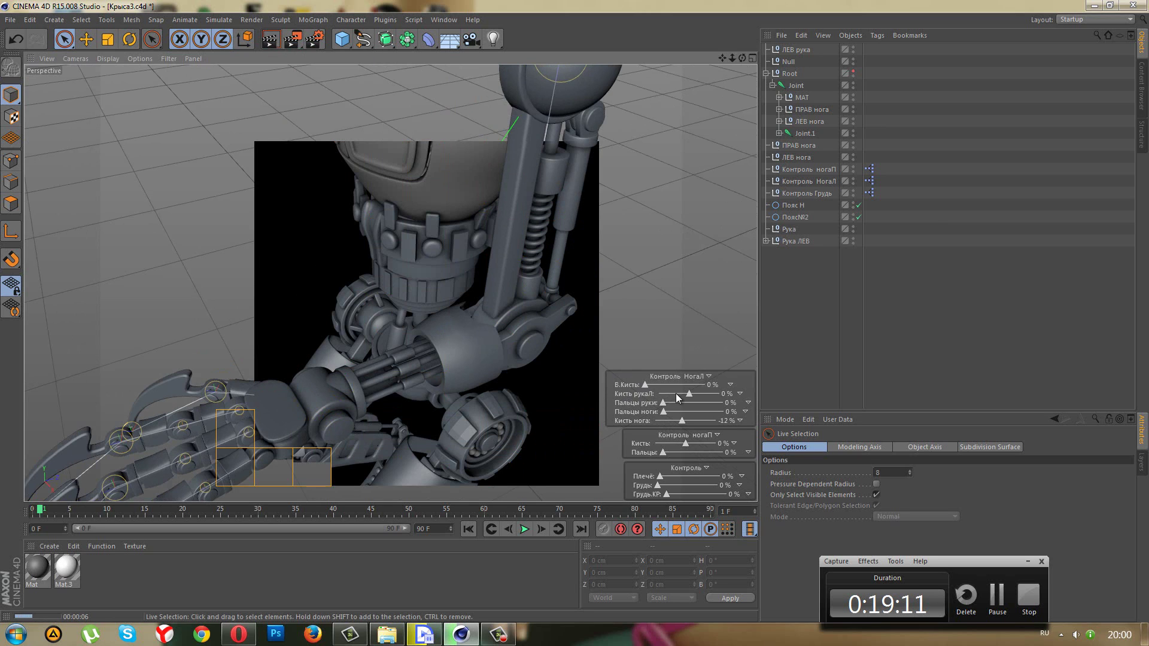
mouse_move(646, 384)
left_mouse_down()
mouse_move(700, 402)
mouse_move(722, 388)
mouse_move(671, 391)
left_mouse_up()
key("ctrl+z")
key("ctrl+z")
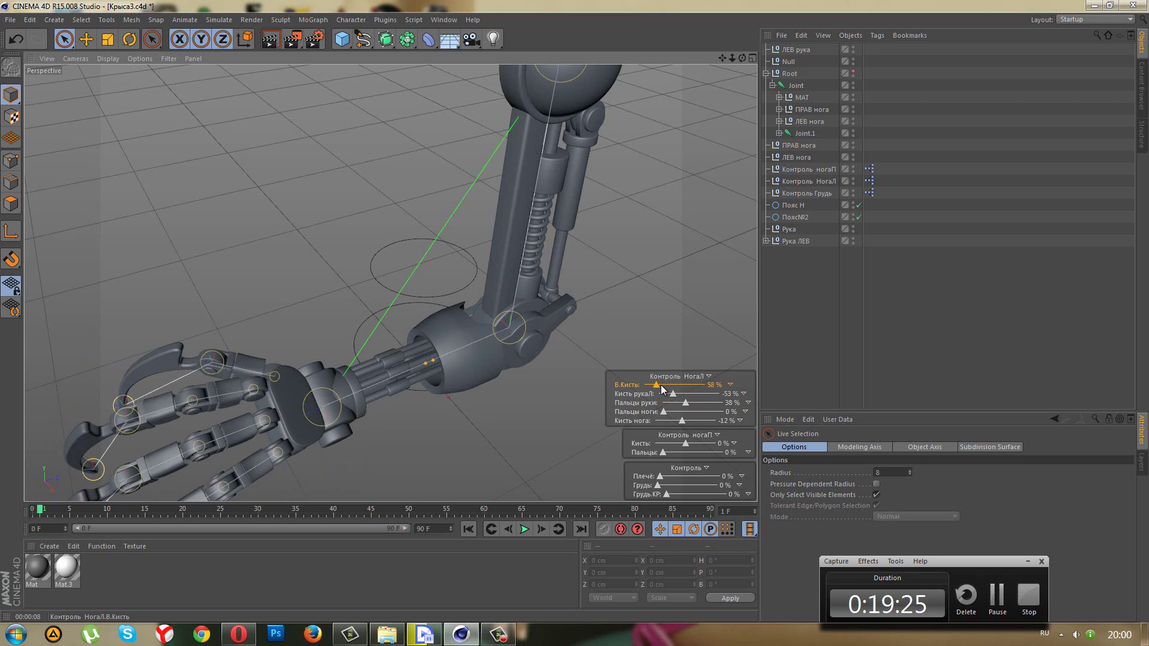
key("ctrl+z")
key("ctrl+z")
key("ctrl+z")
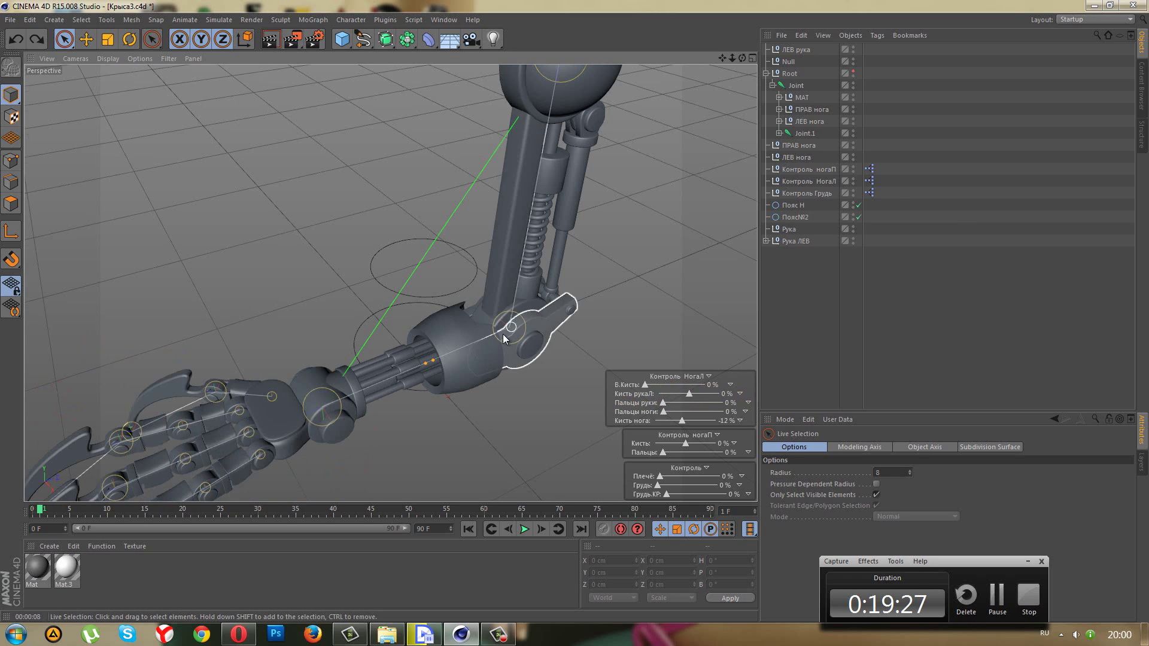
left_click(24, 47)
left_click(9, 19)
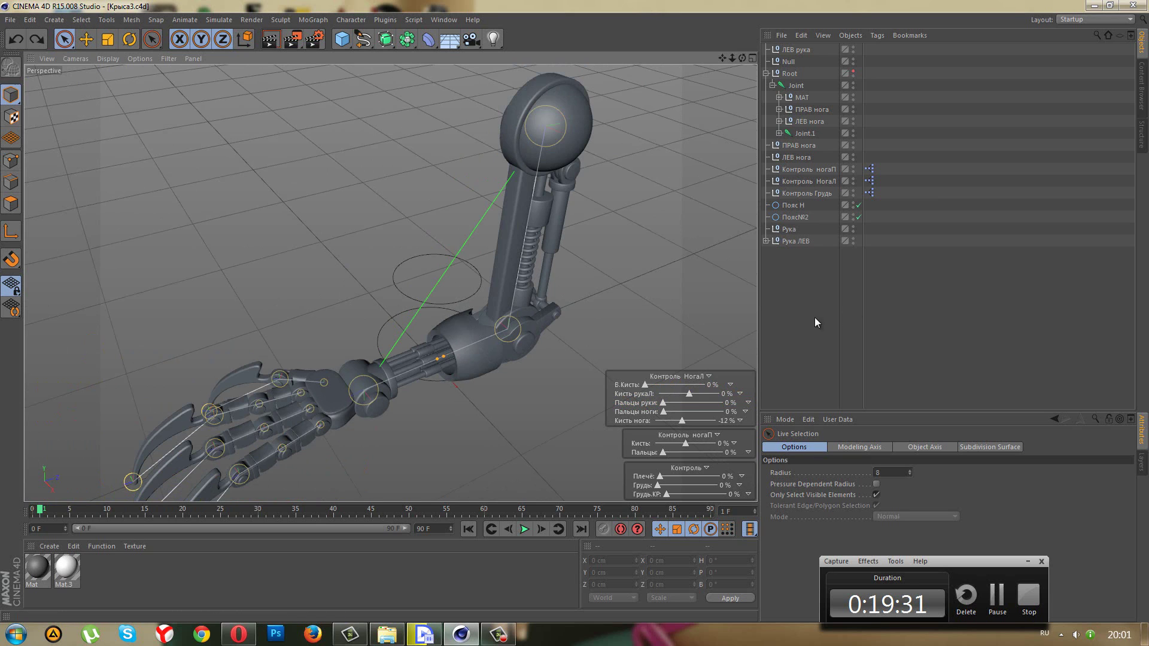
- Set the ЛЕВ рука null's В.Кисть slider to 139% and drag the null overhead so the arm follows
left_click(797, 49)
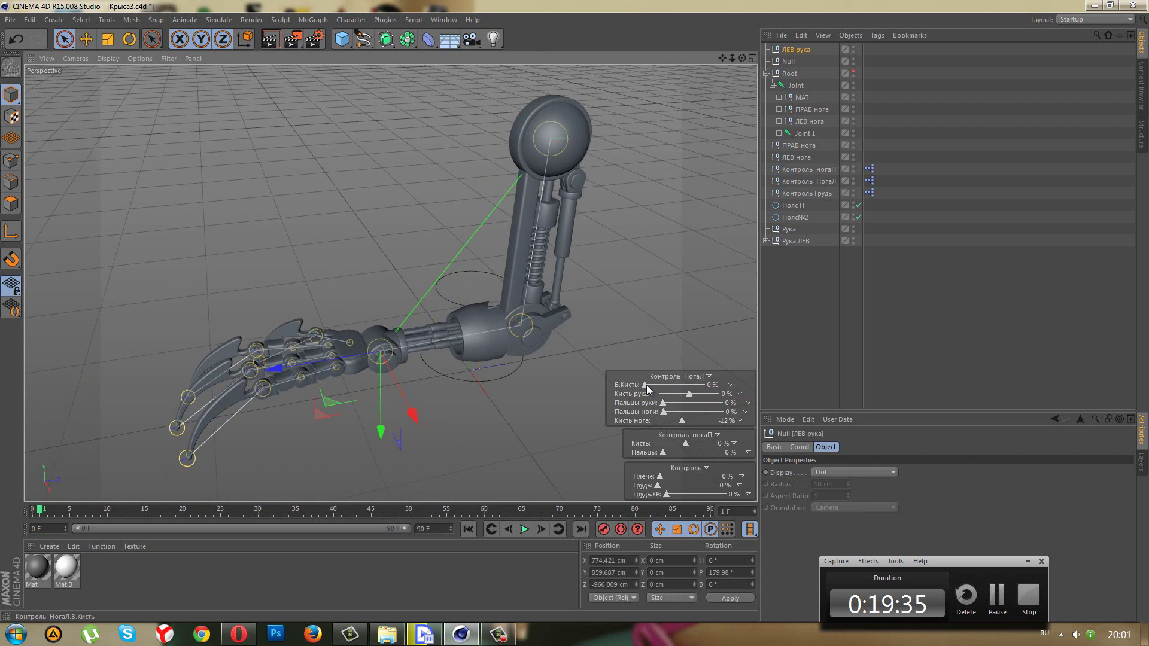
left_click_drag(646, 384, 670, 388)
mouse_move(341, 413)
left_mouse_down("alt")
mouse_move(326, 425)
mouse_move(327, 367)
mouse_move(322, 423)
mouse_move(320, 383)
mouse_move(297, 471)
mouse_move(227, 313)
mouse_move(178, 243)
mouse_move(143, 245)
mouse_move(196, 206)
mouse_move(163, 233)
mouse_move(188, 217)
mouse_move(382, 323)
mouse_move(482, 312)
mouse_move(589, 428)
mouse_move(646, 371)
mouse_move(649, 333)
mouse_move(571, 332)
mouse_move(616, 359)
mouse_move(592, 335)
mouse_move(597, 392)
left_mouse_up("alt")
mouse_move(395, 410)
left_mouse_down()
mouse_move(307, 359)
mouse_move(290, 422)
mouse_move(292, 297)
mouse_move(277, 481)
mouse_move(263, 412)
mouse_move(300, 383)
mouse_move(266, 448)
mouse_move(333, 309)
mouse_move(338, 446)
mouse_move(358, 331)
mouse_move(335, 444)
mouse_move(310, 357)
mouse_move(321, 318)
mouse_move(296, 260)
left_mouse_up()
left_click(501, 289)
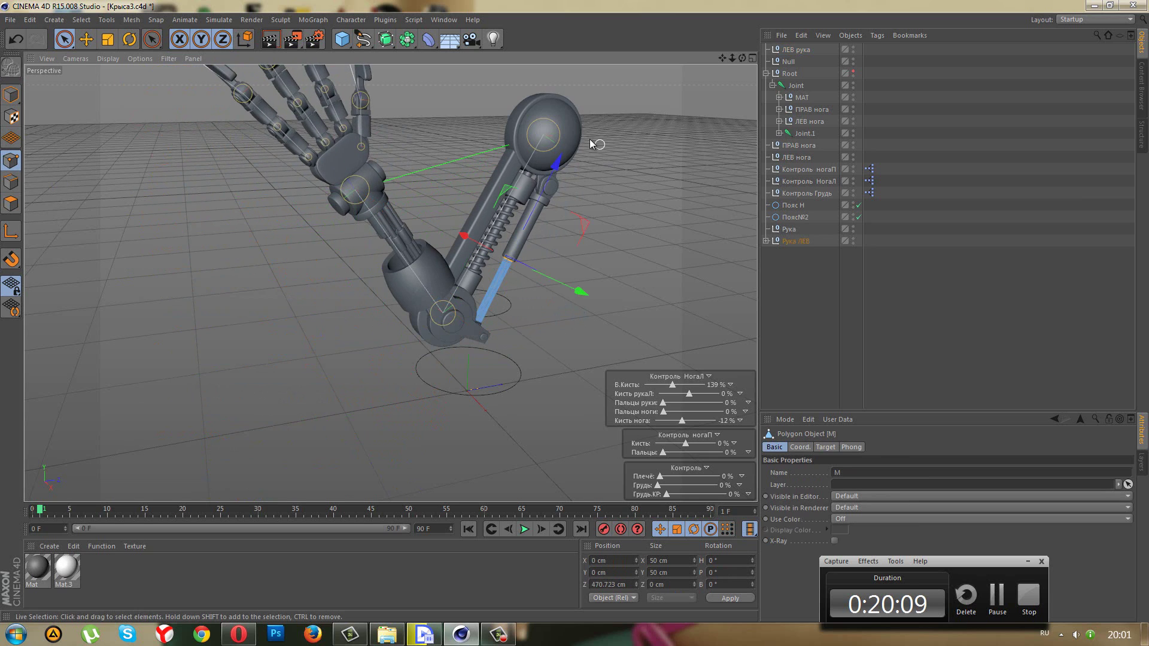
- Slide the piston rod, then select the ЛЕВ рука null and lower it down-left
left_click_drag(562, 160, 573, 155)
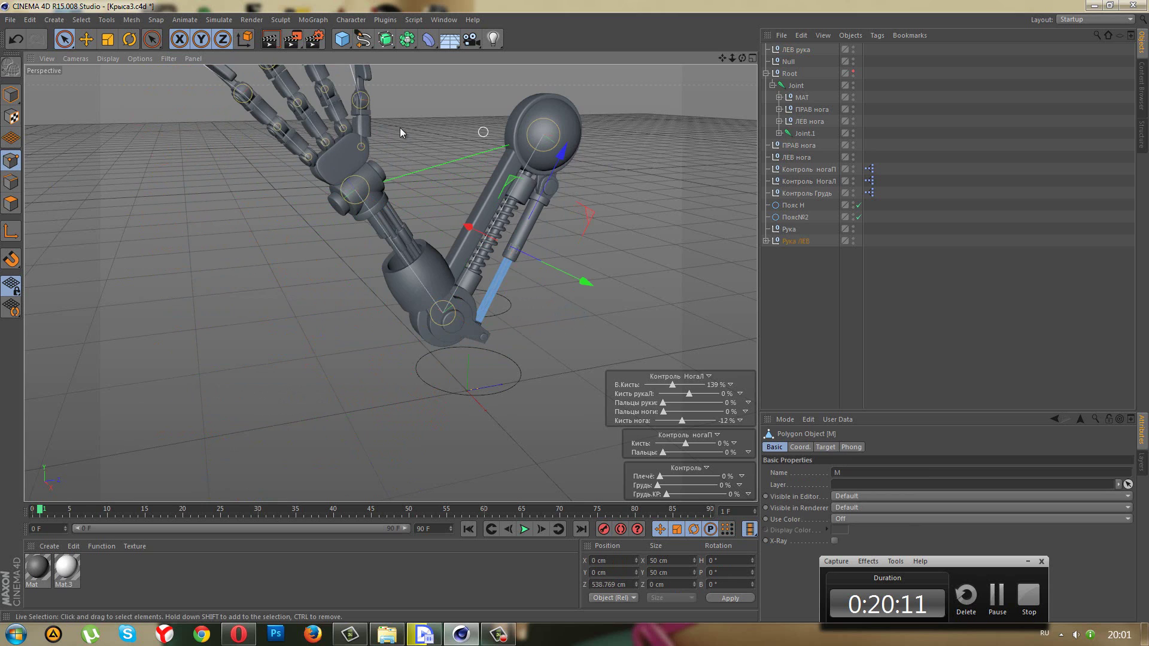
left_click(11, 94)
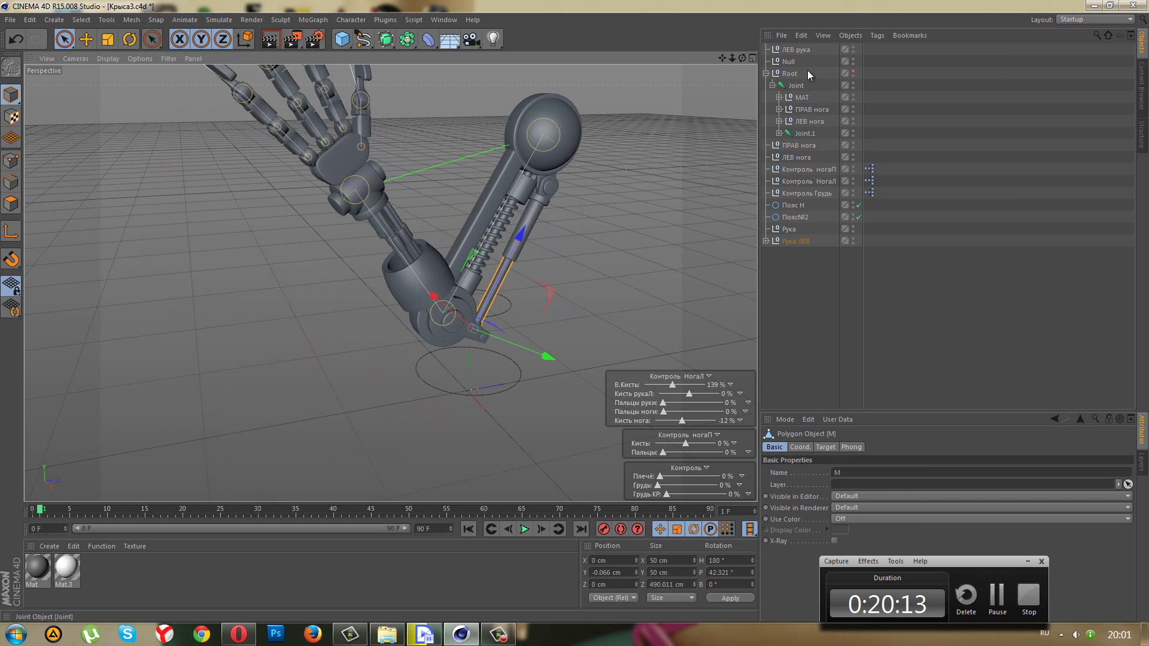
left_click(807, 51)
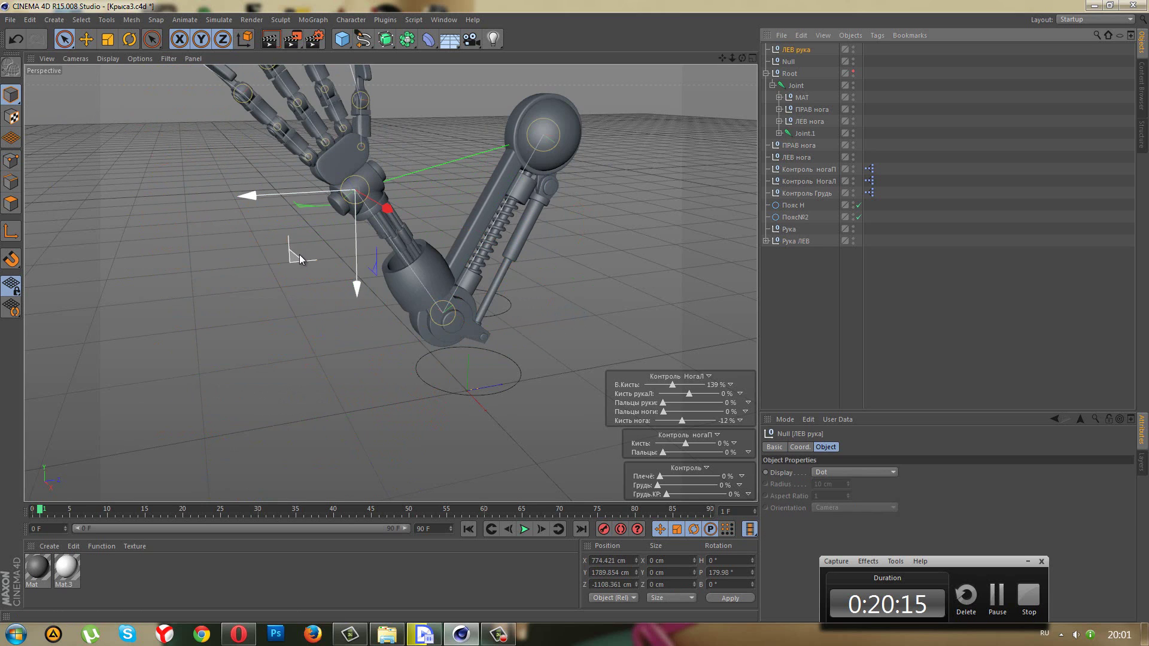
left_click_drag(299, 253, 281, 365)
scroll(518, 277, "up", 2)
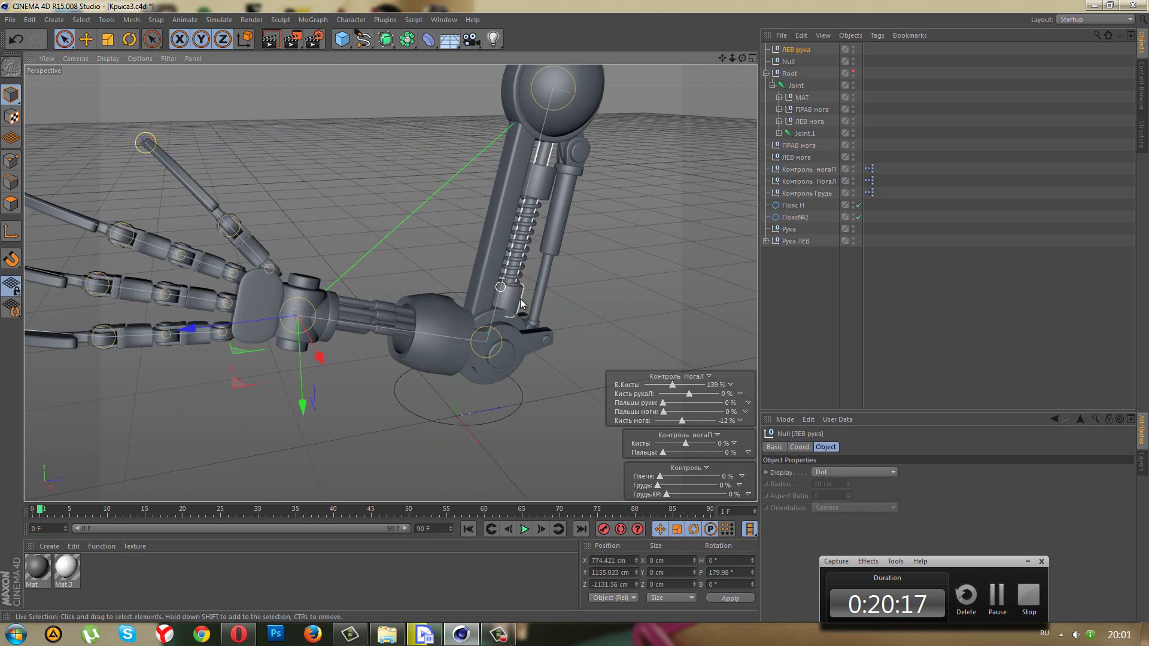
scroll(558, 253, "up", 2)
scroll(525, 302, "up", 2)
scroll(526, 302, "up", 2)
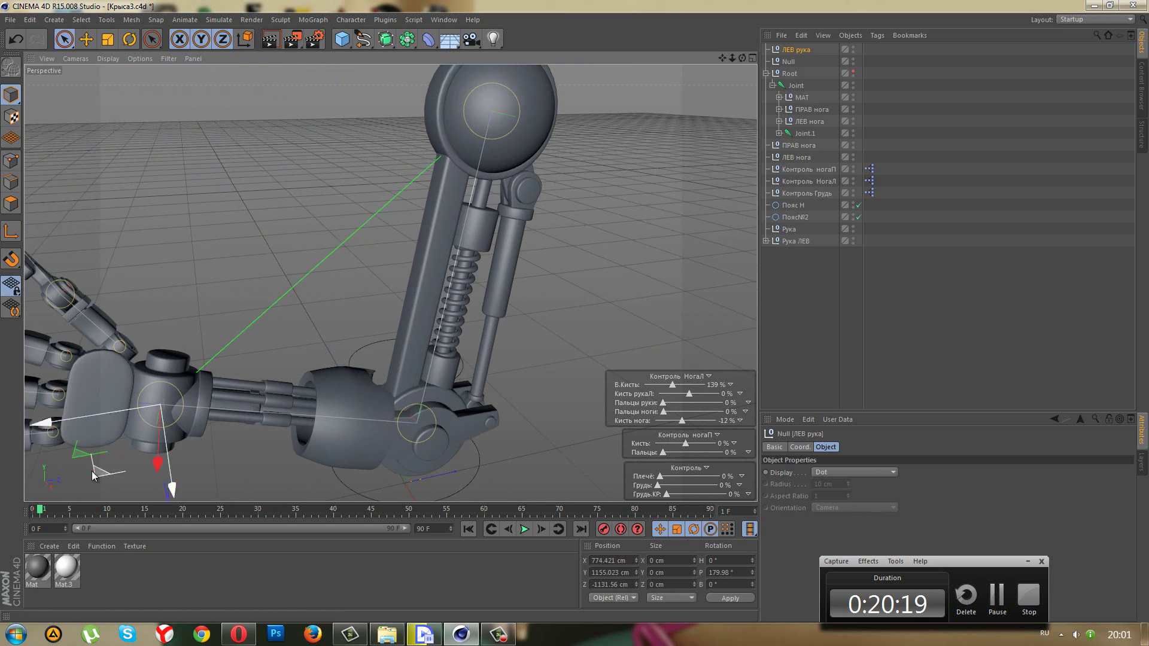
- Reselect the ЛЕВ рука null and reposition it up and right in the perspective view
key("ctrl+shift+a")
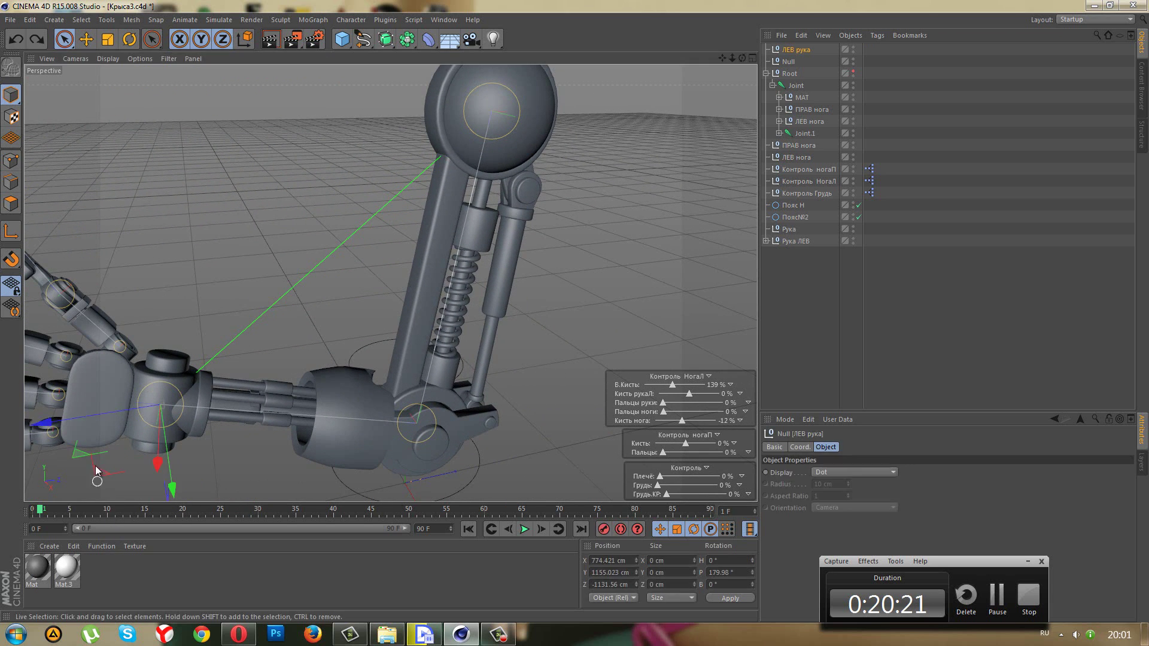
left_click(99, 472)
mouse_move(99, 471)
left_mouse_down()
mouse_move(574, 324)
mouse_move(189, 482)
mouse_move(575, 309)
mouse_move(197, 421)
mouse_move(574, 322)
mouse_move(195, 495)
mouse_move(196, 479)
mouse_move(573, 314)
mouse_move(186, 491)
mouse_move(574, 309)
mouse_move(188, 484)
mouse_move(572, 321)
mouse_move(188, 488)
mouse_move(574, 311)
mouse_move(221, 451)
mouse_move(575, 319)
mouse_move(124, 388)
left_mouse_up()
scroll(124, 387, "down", 2)
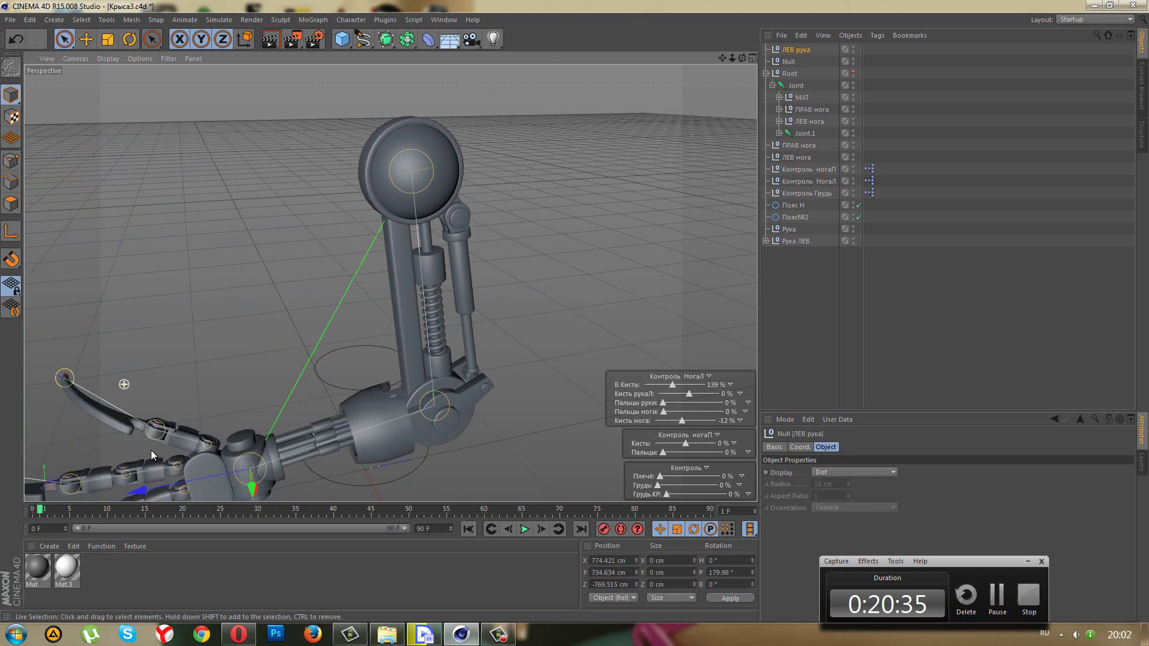
scroll(151, 450, "down", 2)
scroll(227, 428, "down", 2)
scroll(270, 464, "down", 2)
scroll(271, 465, "up", 1)
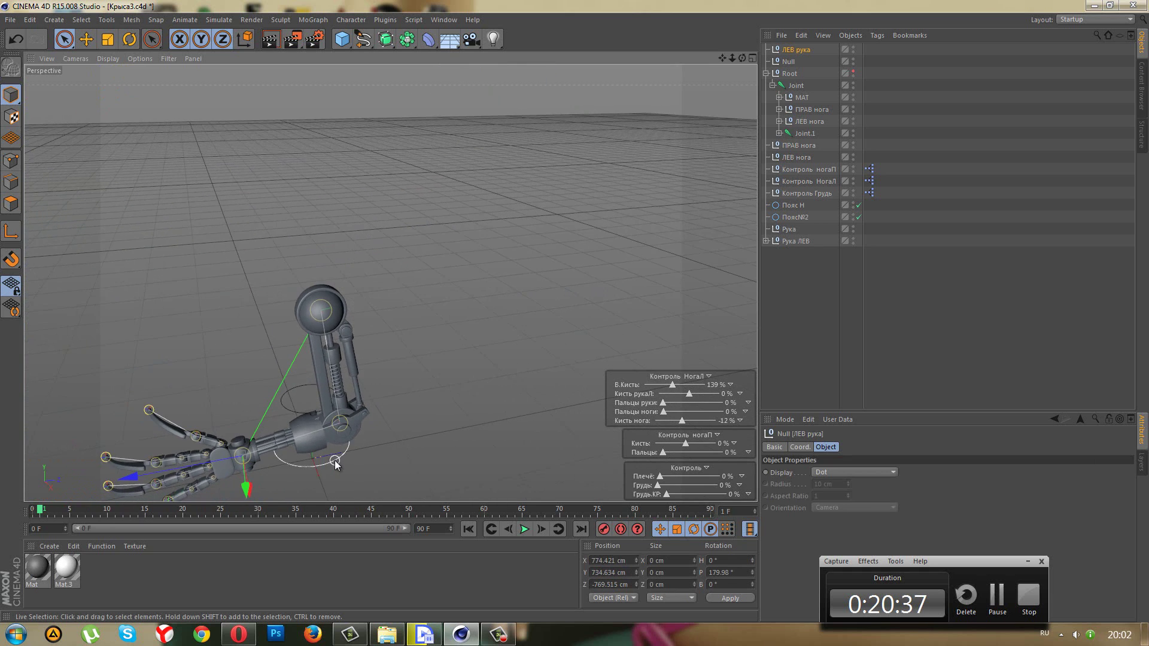
scroll(343, 399, "up", 2)
scroll(342, 400, "up", 1)
scroll(345, 414, "up", 2)
scroll(347, 417, "up", 2)
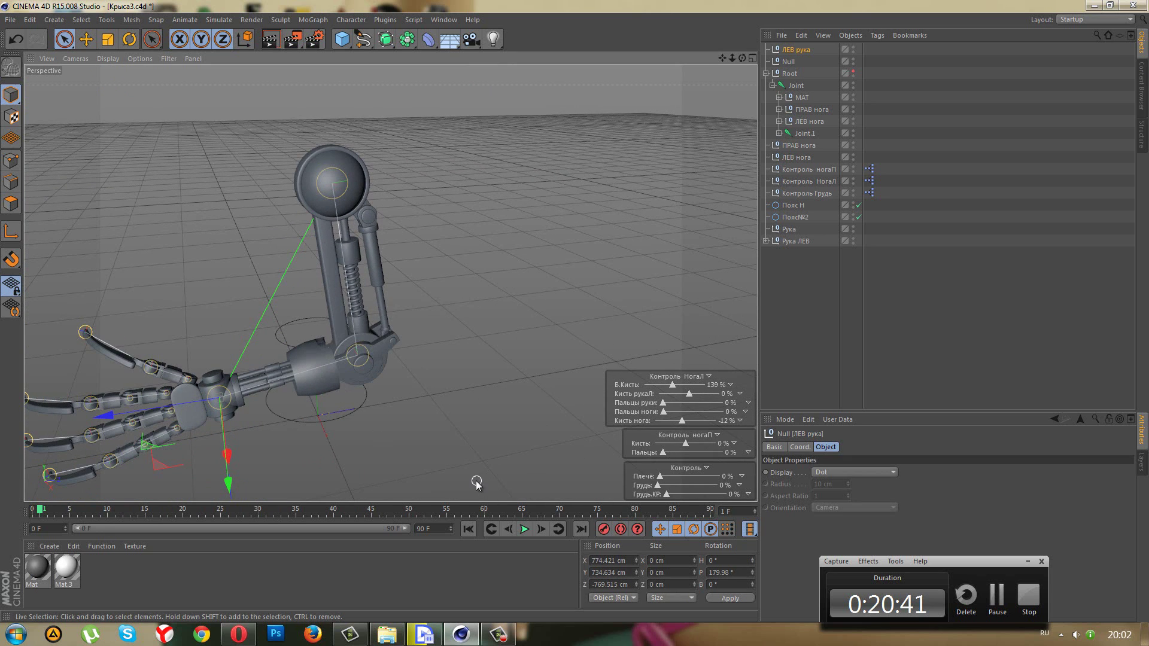
mouse_move(403, 400)
left_mouse_down("alt")
mouse_move(462, 400)
mouse_move(462, 390)
mouse_move(403, 382)
left_mouse_up("alt")
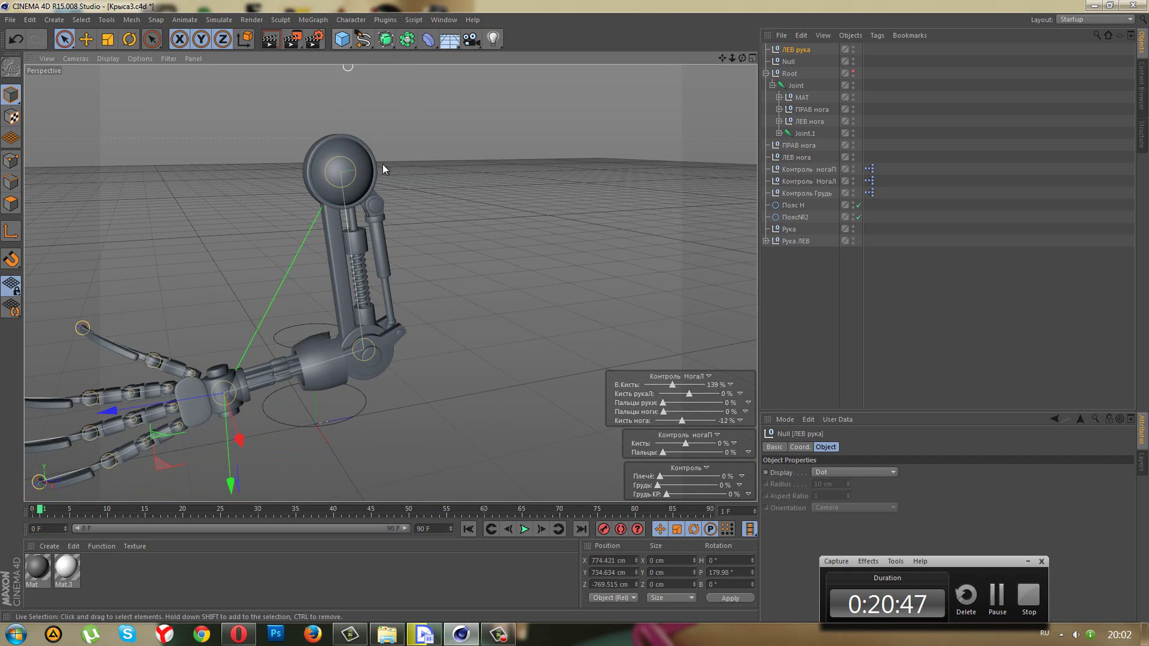
- Move the ЛЕВ рука null left in the Right view to Y 710.628 cm, Z -897.543 cm
middle_click(410, 350)
middle_click(232, 356)
scroll(299, 365, "up", 5)
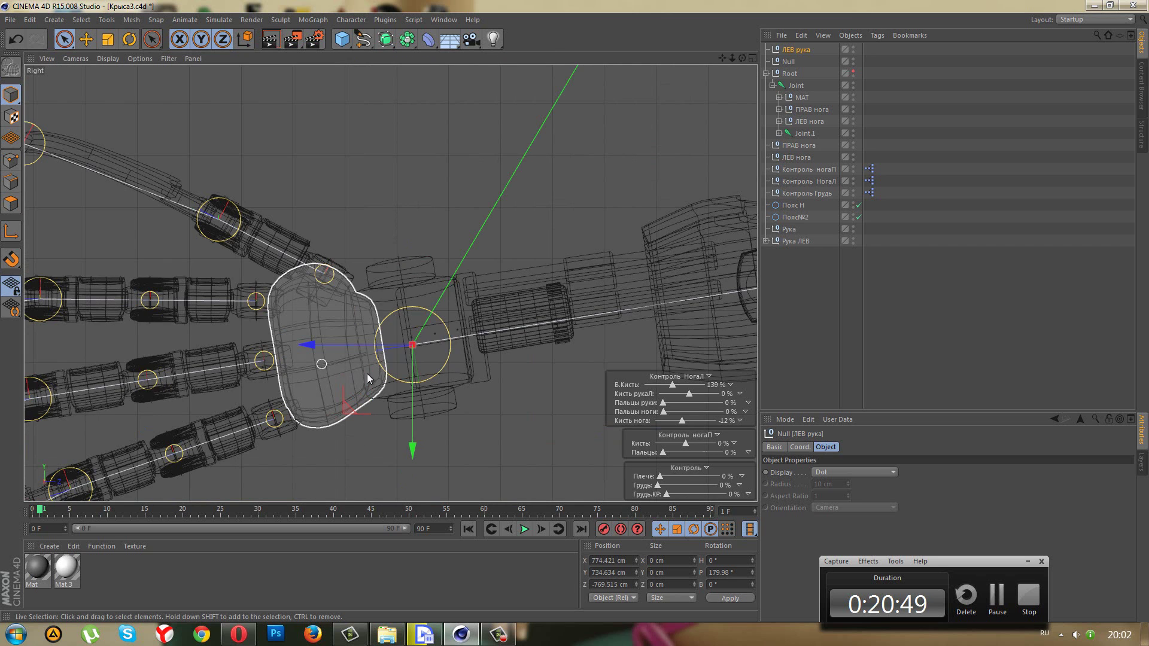
scroll(501, 388, "down", 5)
scroll(579, 434, "down", 2)
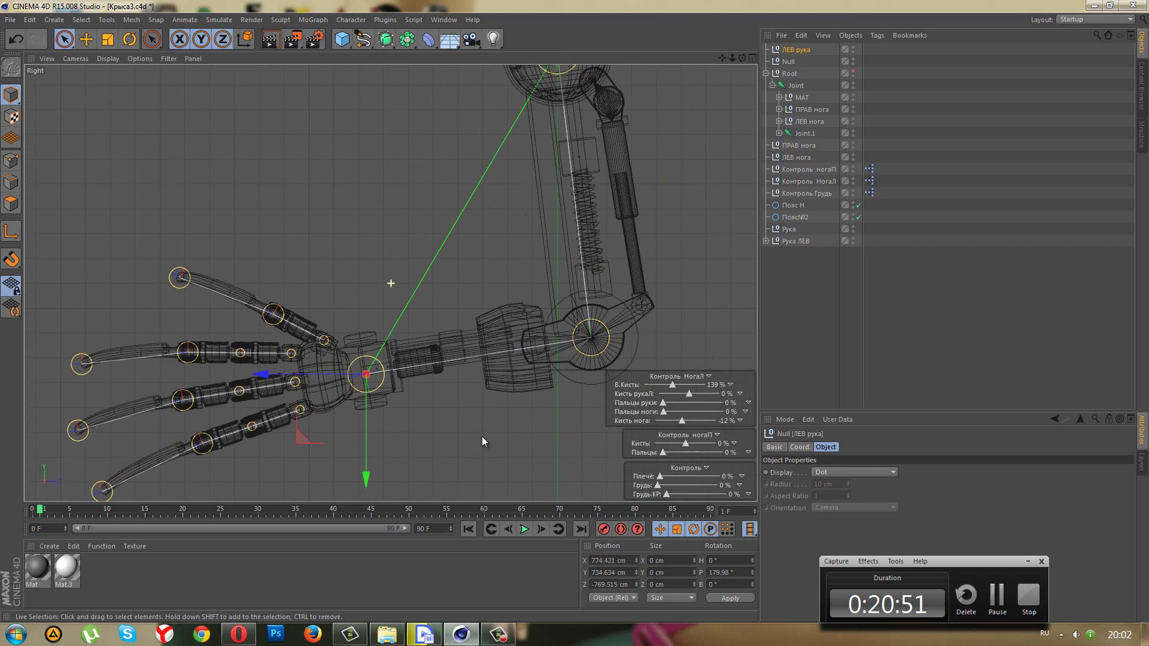
scroll(482, 436, "down", 2)
mouse_move(343, 458)
left_mouse_down()
mouse_move(321, 467)
mouse_move(332, 453)
left_mouse_up()
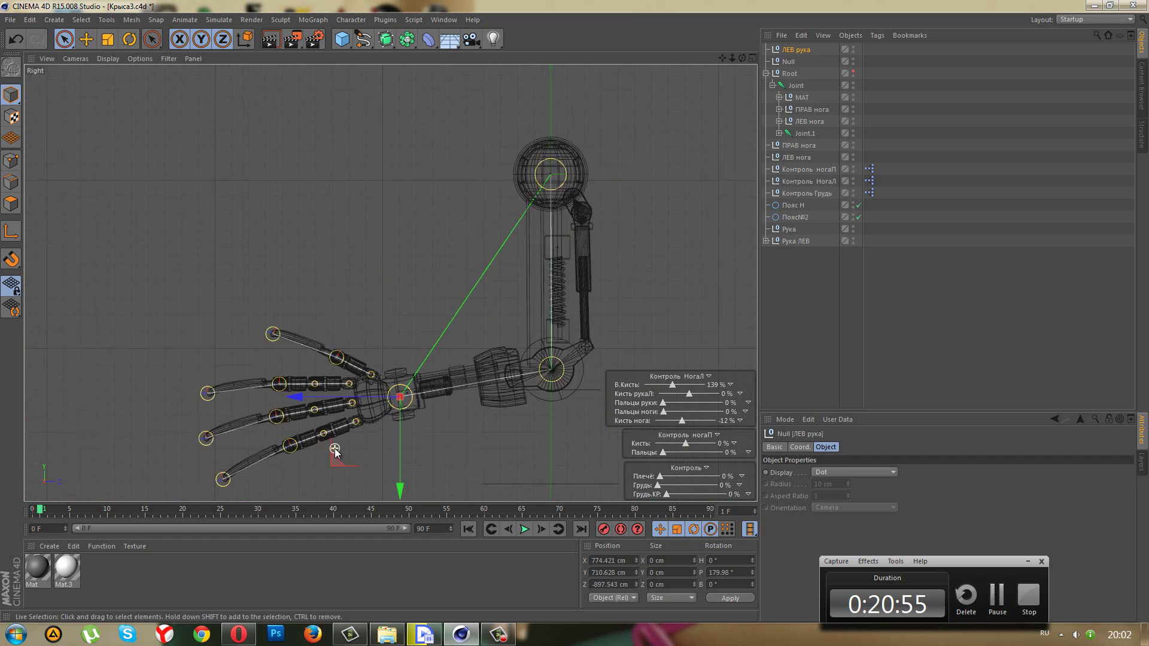
scroll(333, 451, "up", 2)
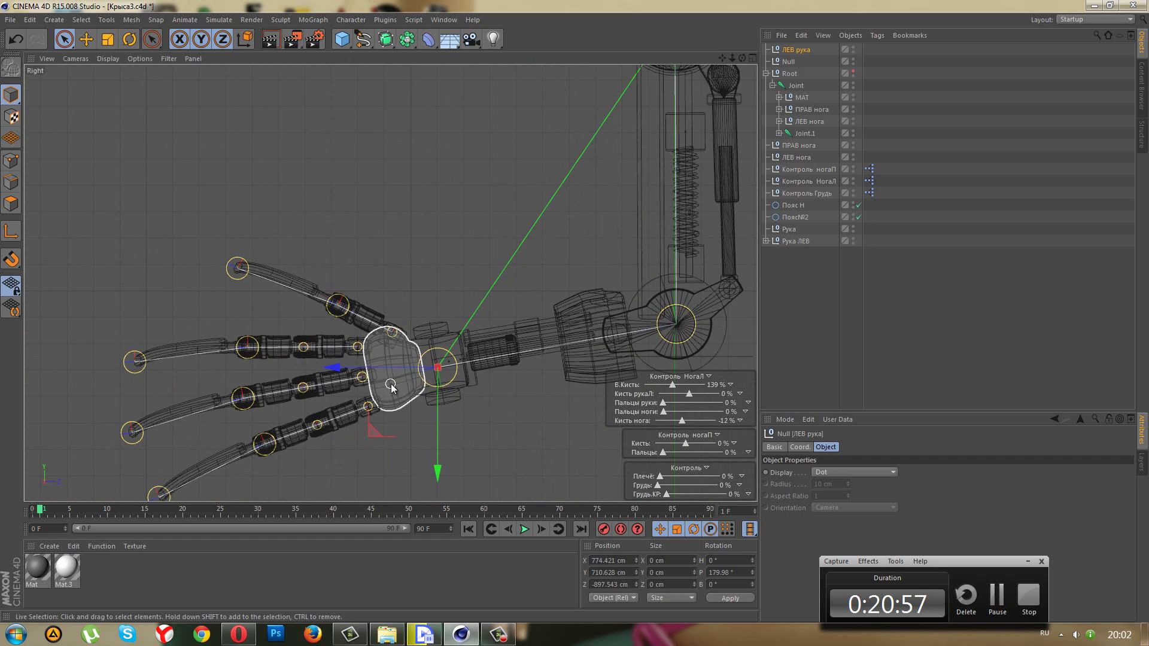
middle_click(277, 212)
scroll(243, 186, "down", 1)
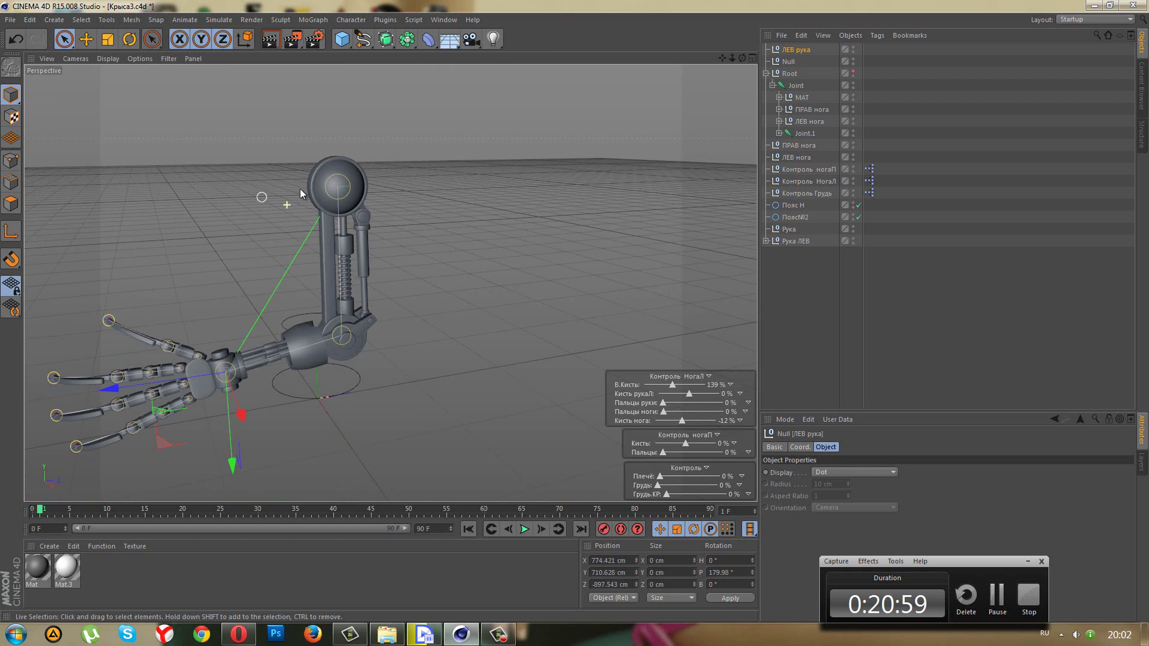
- Add a cube and place it on the upper arm, stretched along its depth
left_click(342, 40)
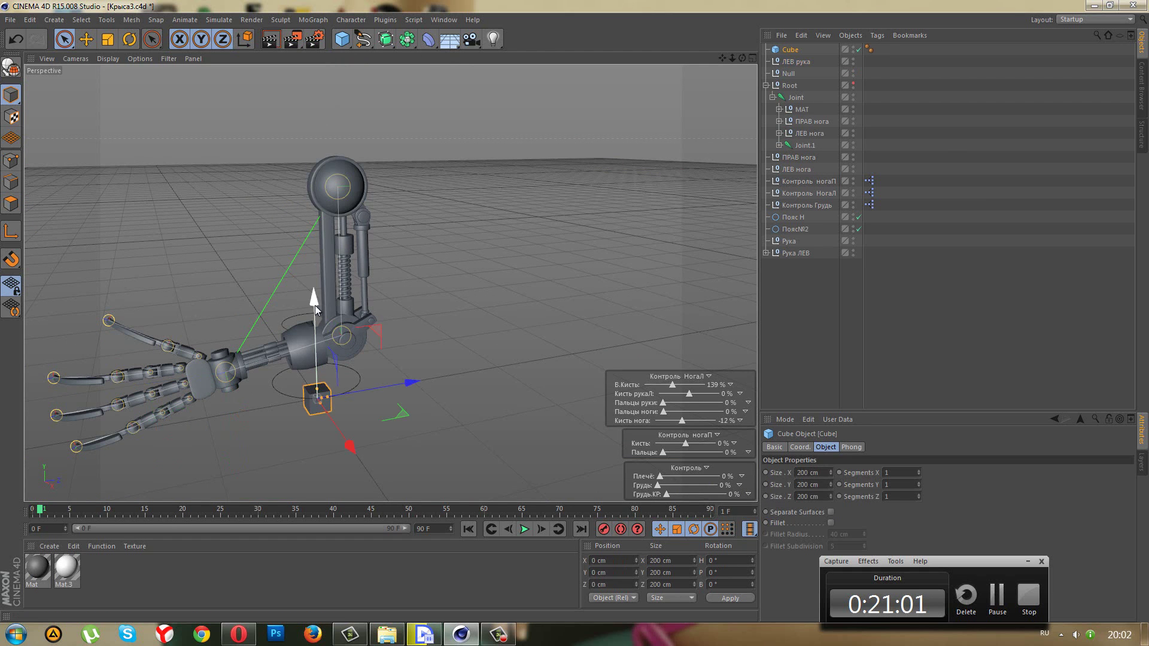
left_click_drag(315, 305, 359, 159)
scroll(359, 160, "up", 1)
scroll(359, 161, "down", 1)
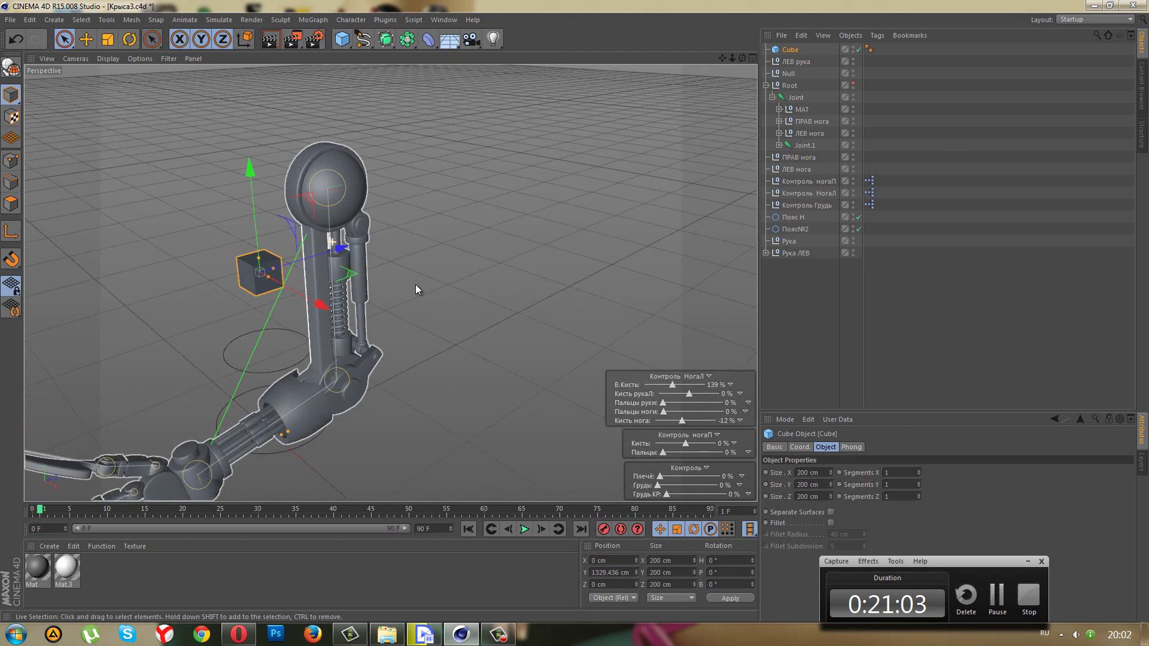
mouse_move(415, 284)
left_mouse_down("alt")
mouse_move(314, 302)
mouse_move(429, 314)
left_mouse_up("alt")
left_click_drag(350, 316, 428, 307)
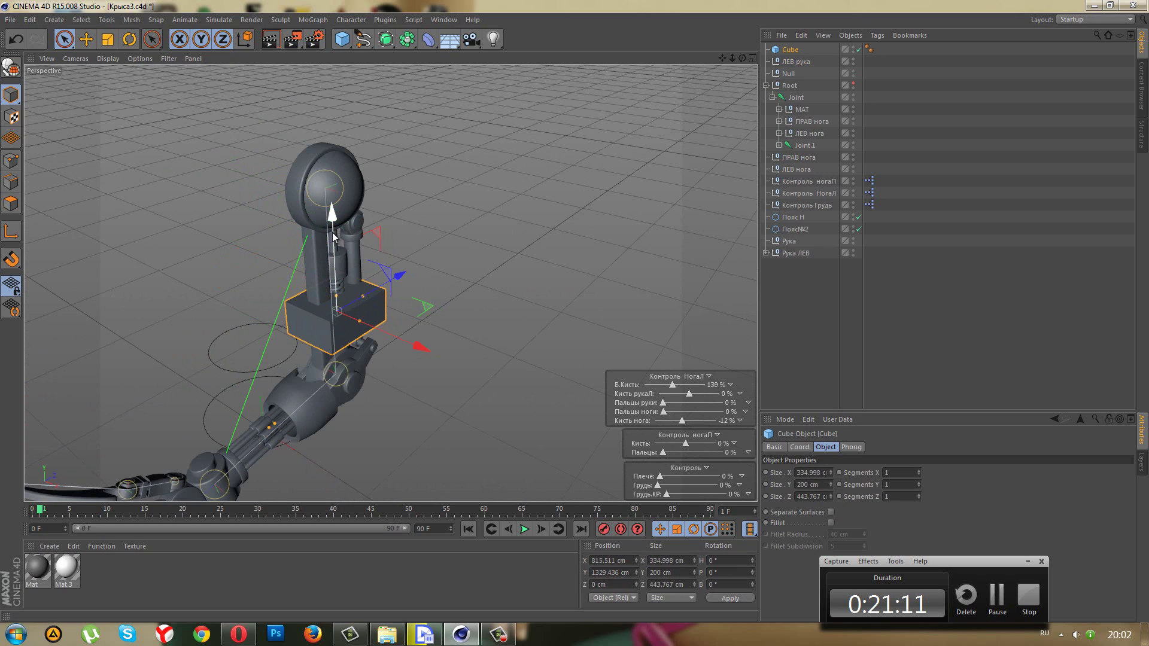
mouse_move(332, 232)
left_mouse_down()
mouse_move(343, 250)
mouse_move(343, 241)
left_mouse_up()
- Center the cube on the arm in the front view and resize its height to 753.415 cm
key("F5")
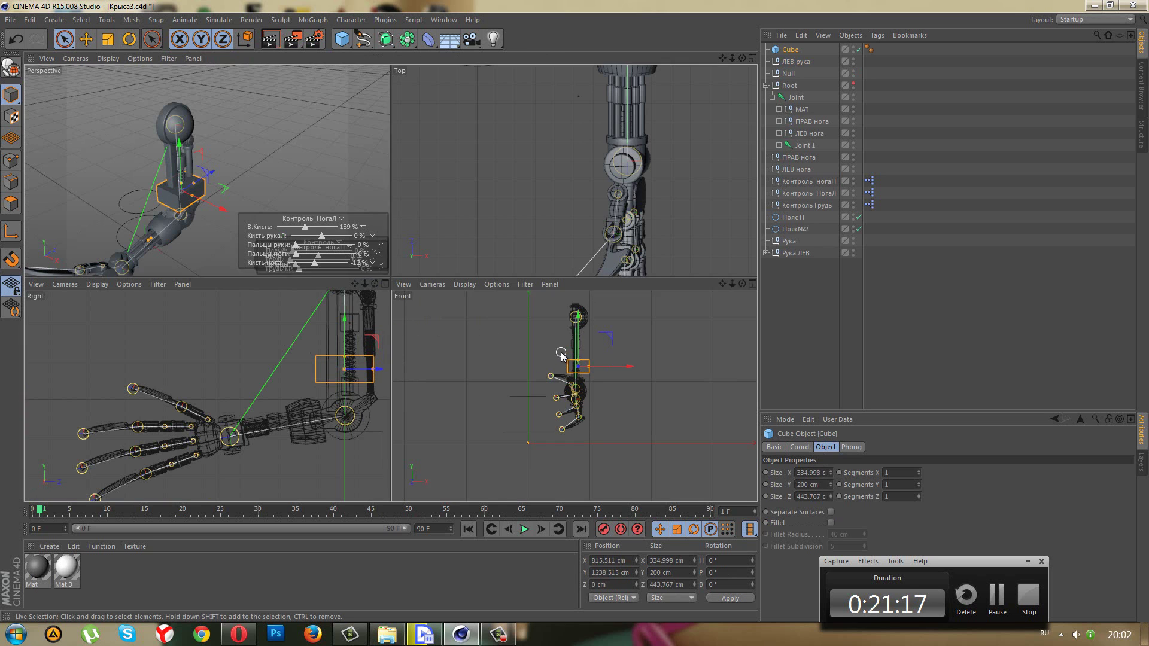
middle_click(469, 325)
scroll(338, 174, "up", 2)
scroll(338, 185, "up", 3)
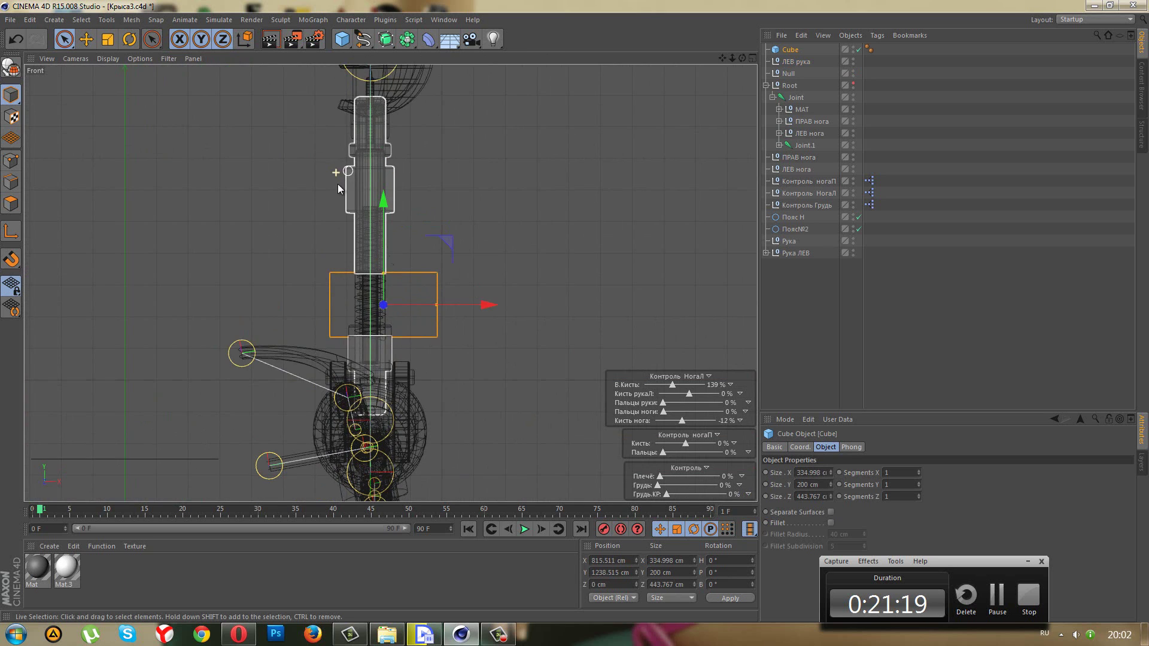
scroll(383, 239, "up", 2)
left_click_drag(503, 354, 486, 354)
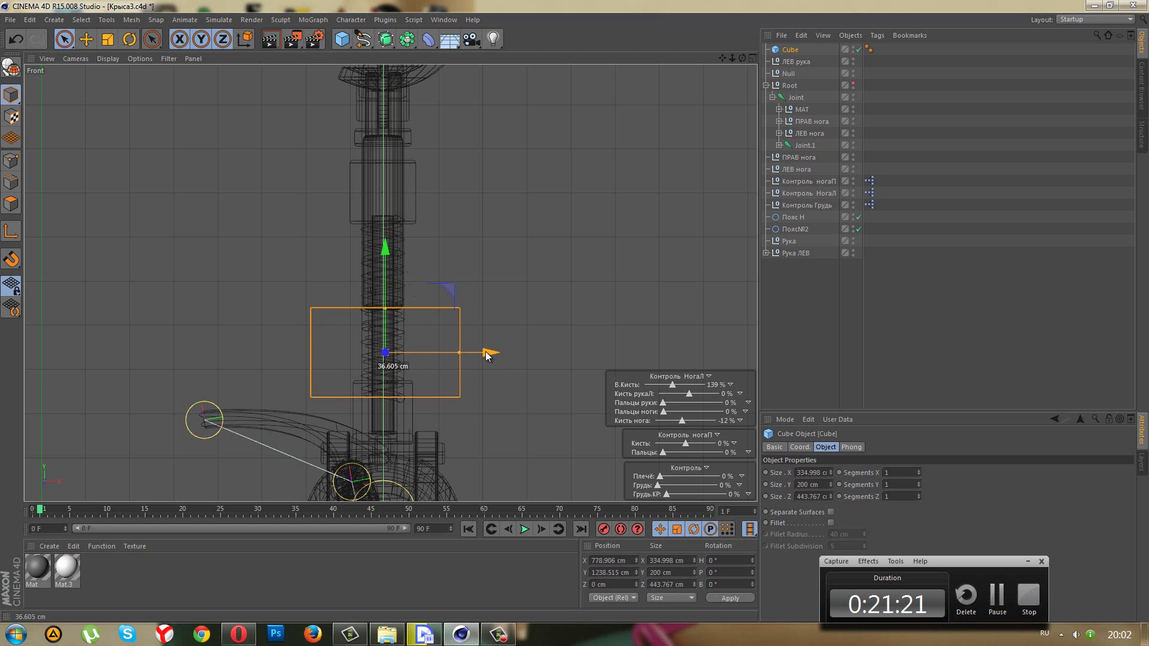
middle_click(199, 220)
middle_click(211, 196)
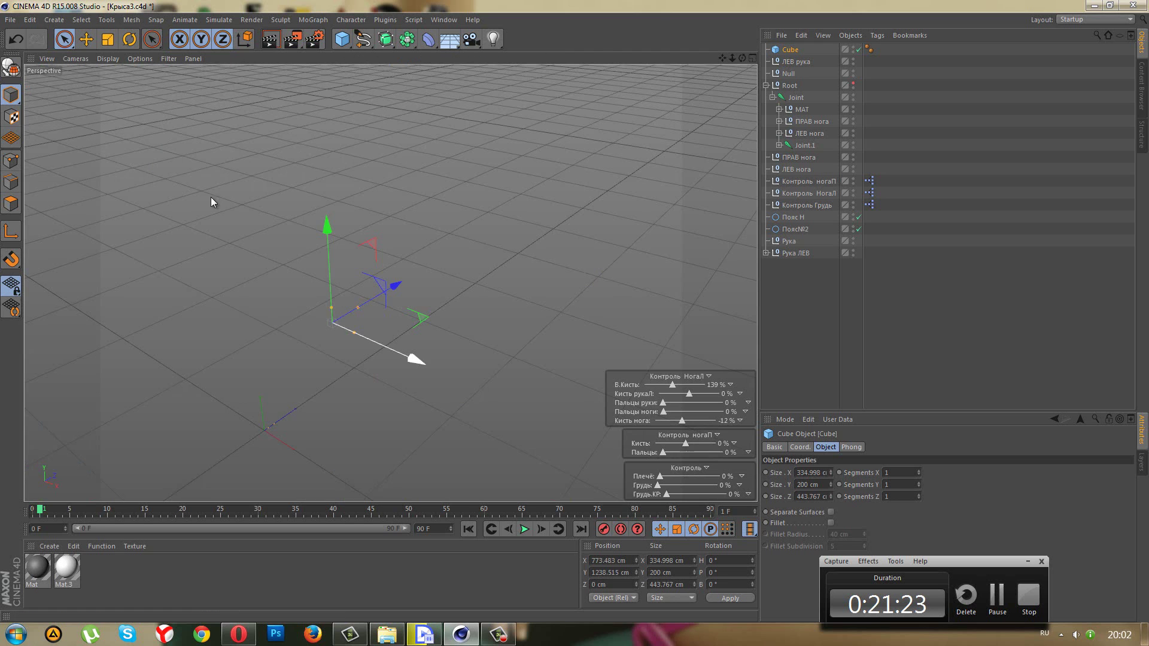
left_click_drag(327, 304, 341, 221)
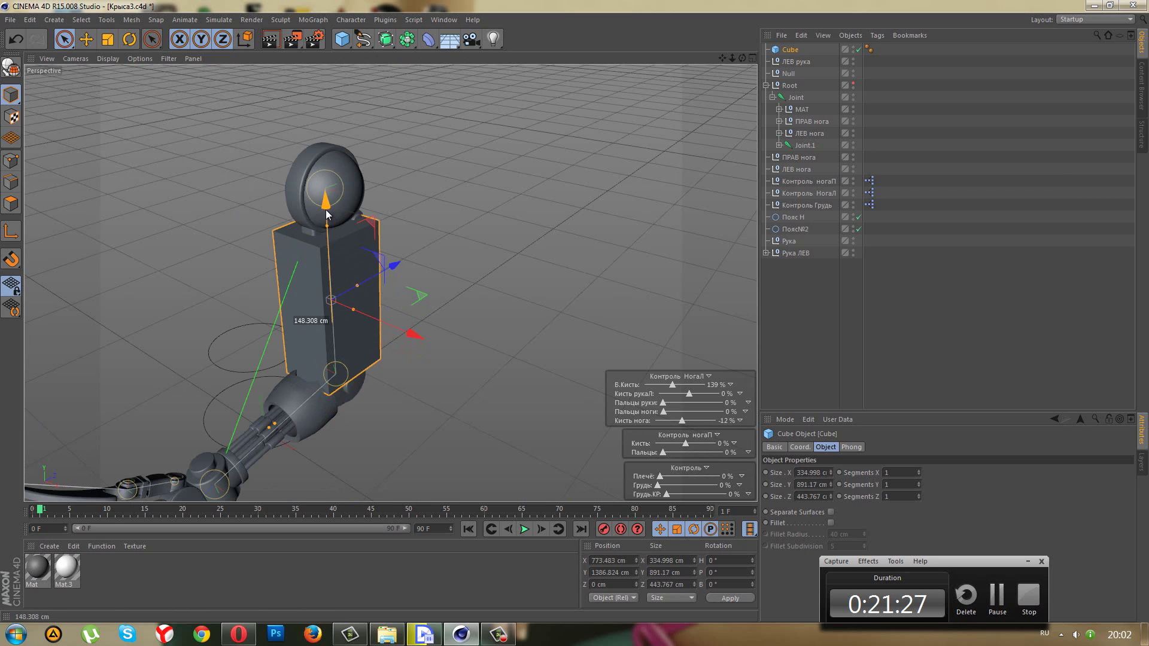
scroll(388, 300, "up", 2)
mouse_move(388, 300)
left_mouse_down("alt")
mouse_move(428, 346)
mouse_move(239, 282)
left_mouse_up("alt")
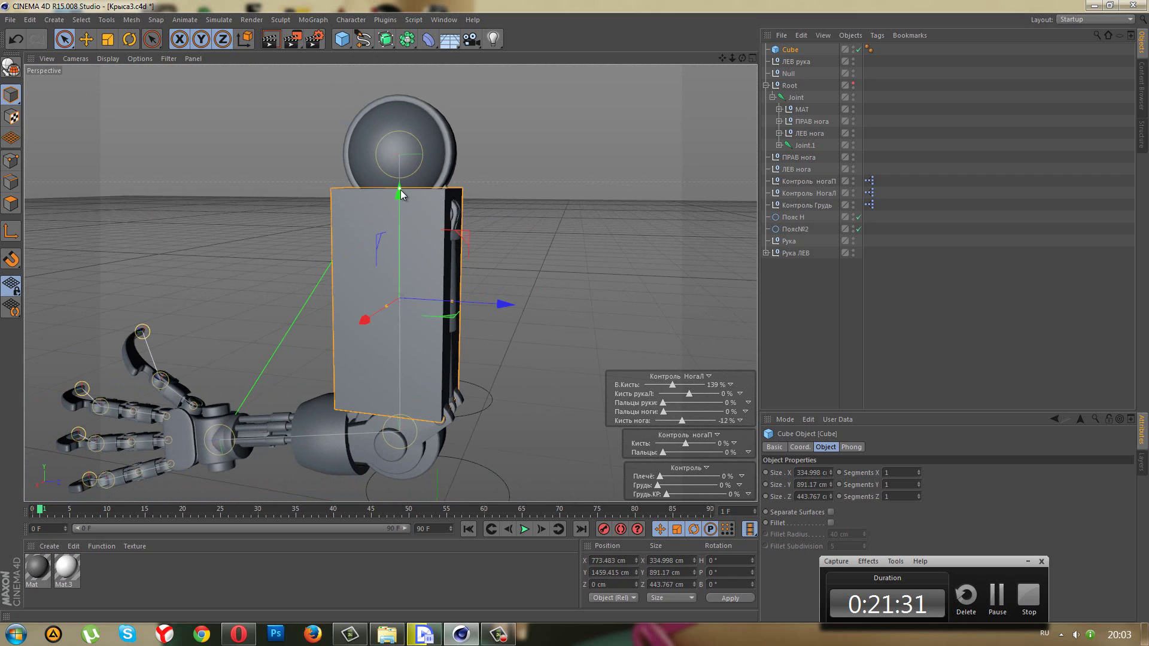
left_click_drag(401, 193, 400, 207)
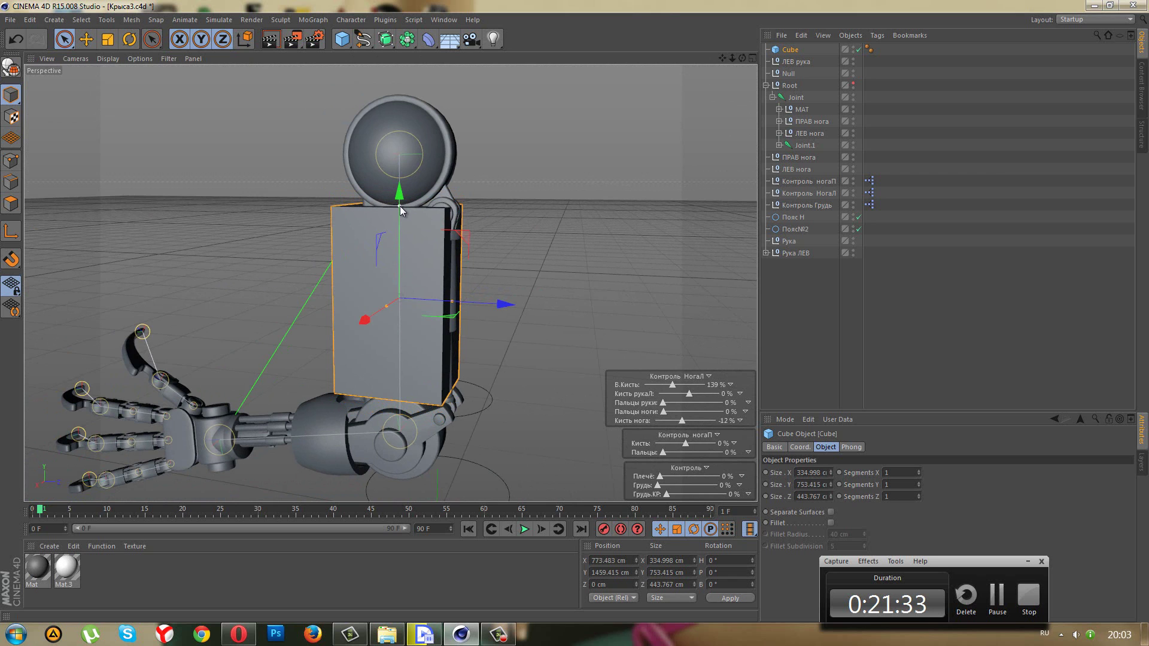
mouse_move(364, 252)
left_mouse_down("alt")
mouse_move(447, 182)
mouse_move(434, 139)
mouse_move(413, 161)
mouse_move(459, 282)
mouse_move(441, 315)
mouse_move(473, 312)
mouse_move(589, 368)
mouse_move(379, 414)
mouse_move(548, 447)
left_mouse_up("alt")
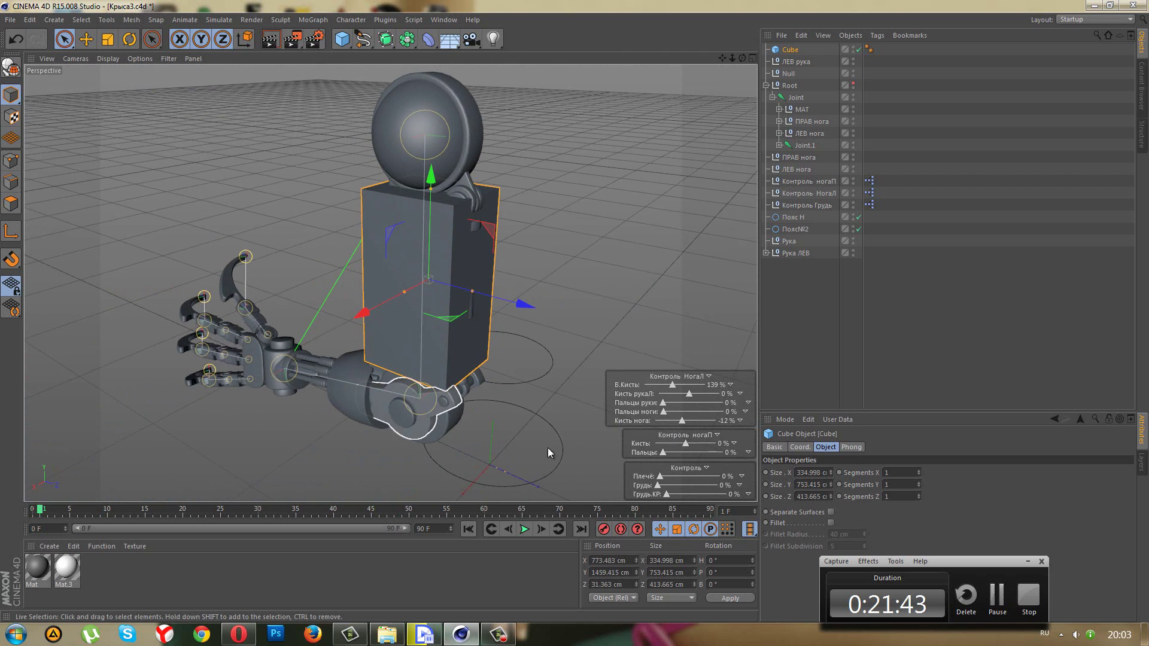
- Set the cube's segments to X 1, Y 3, Z 3 and show Gouraud Shading (Lines)
left_click(917, 470)
left_click(918, 470)
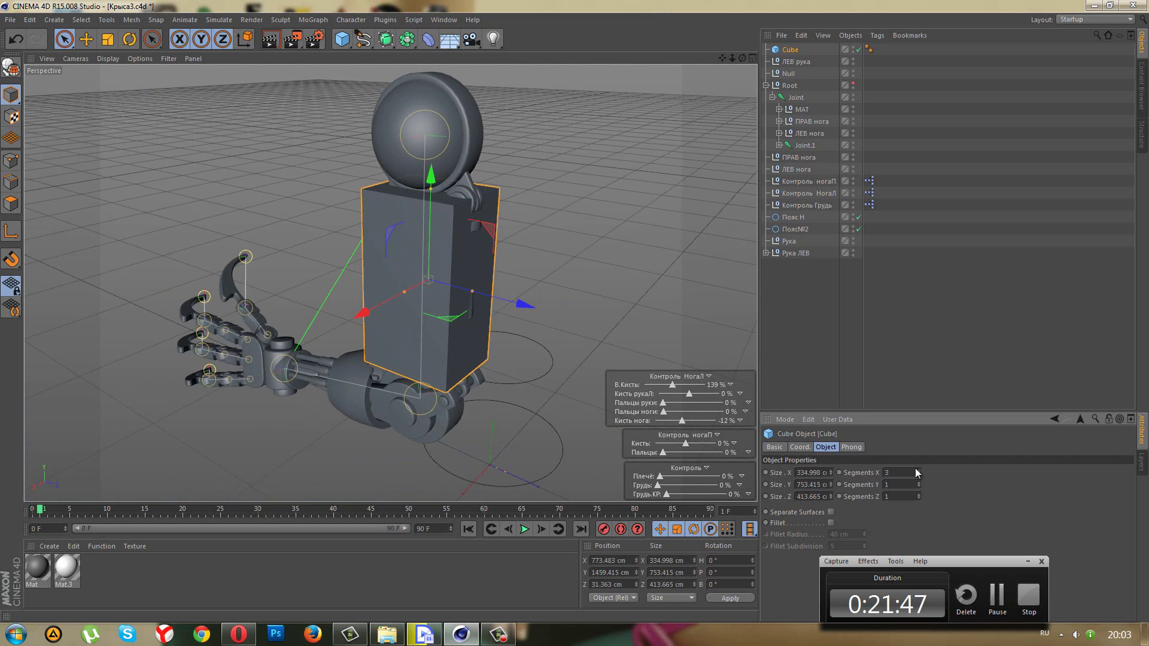
left_click(109, 59)
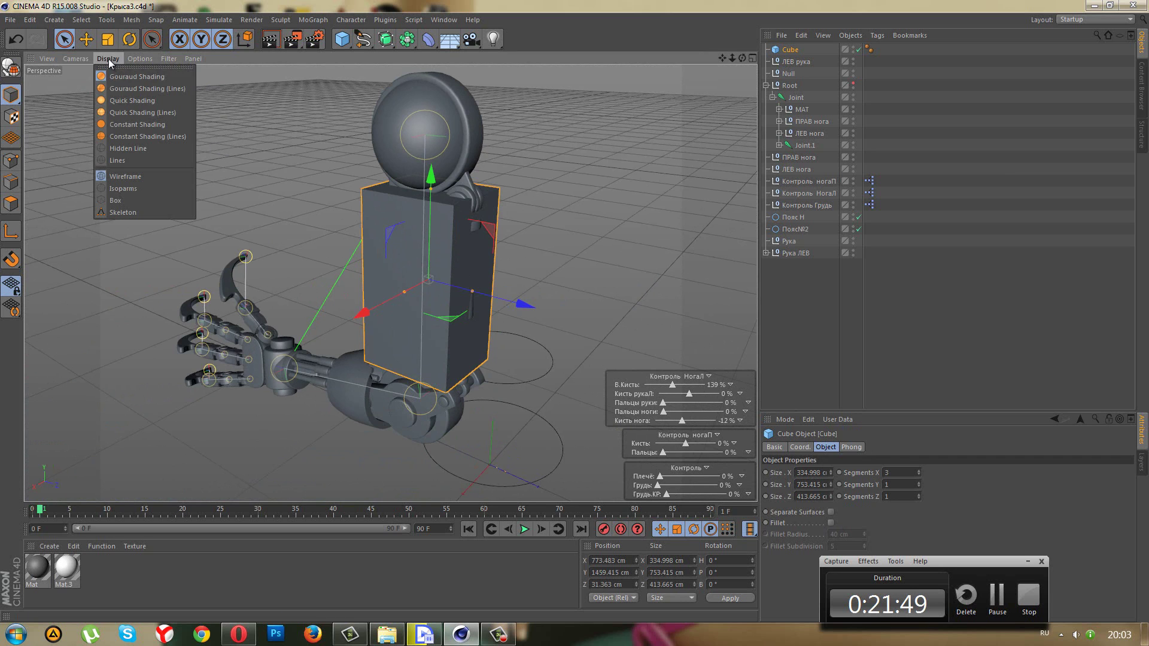
left_click(119, 89)
scroll(486, 318, "up", 2)
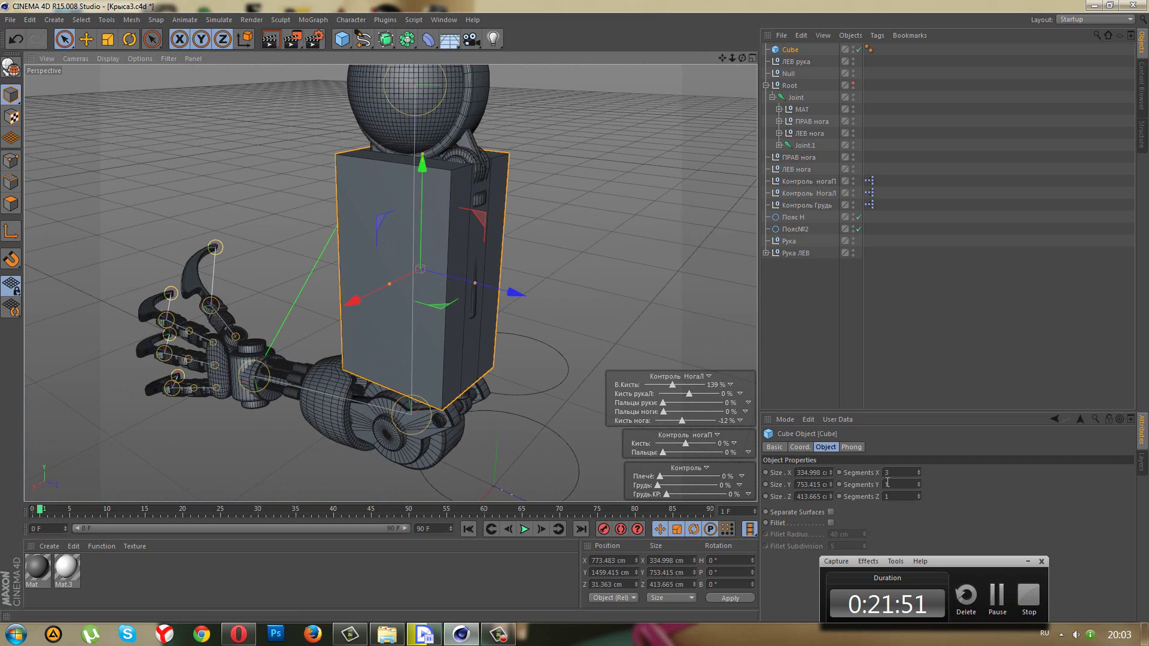
left_click(918, 482)
left_click(917, 482)
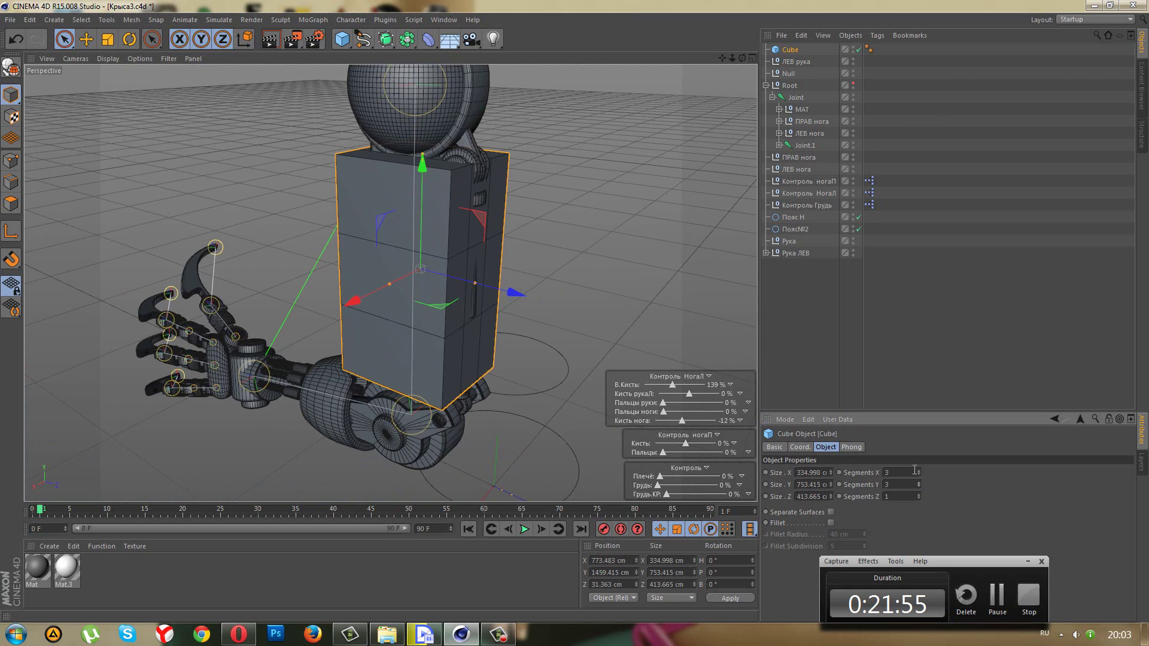
left_click(919, 475)
left_click(918, 494)
left_click(918, 495)
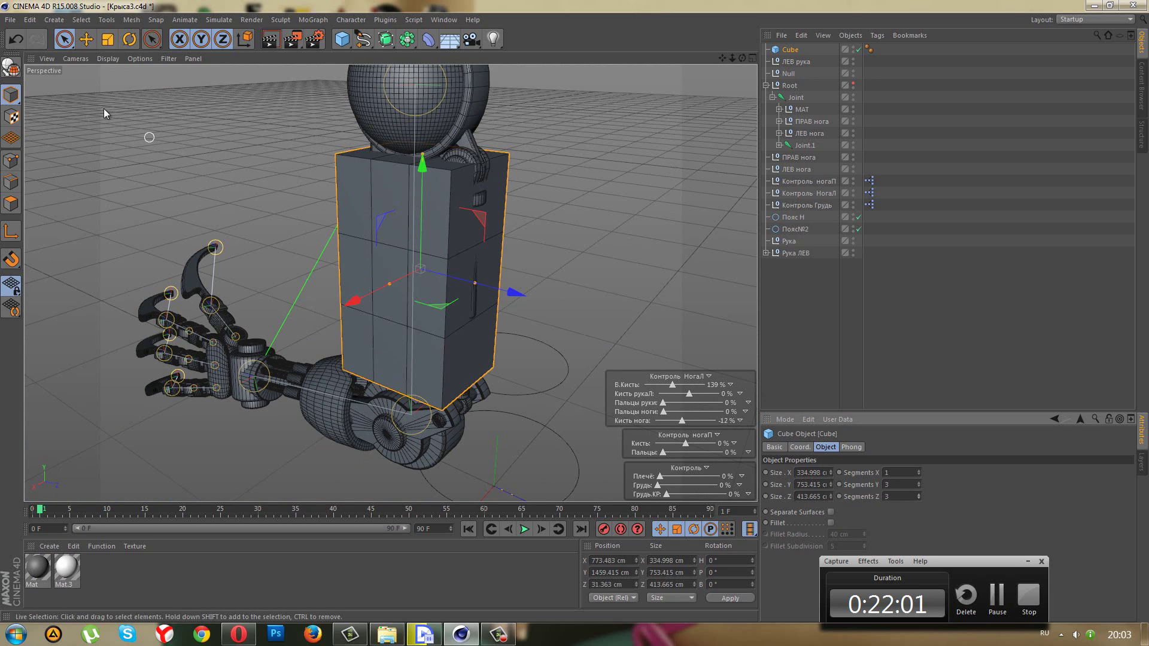
- Make the cube editable and delete its near-side, top and bottom polygons
left_click(11, 67)
left_click(9, 202)
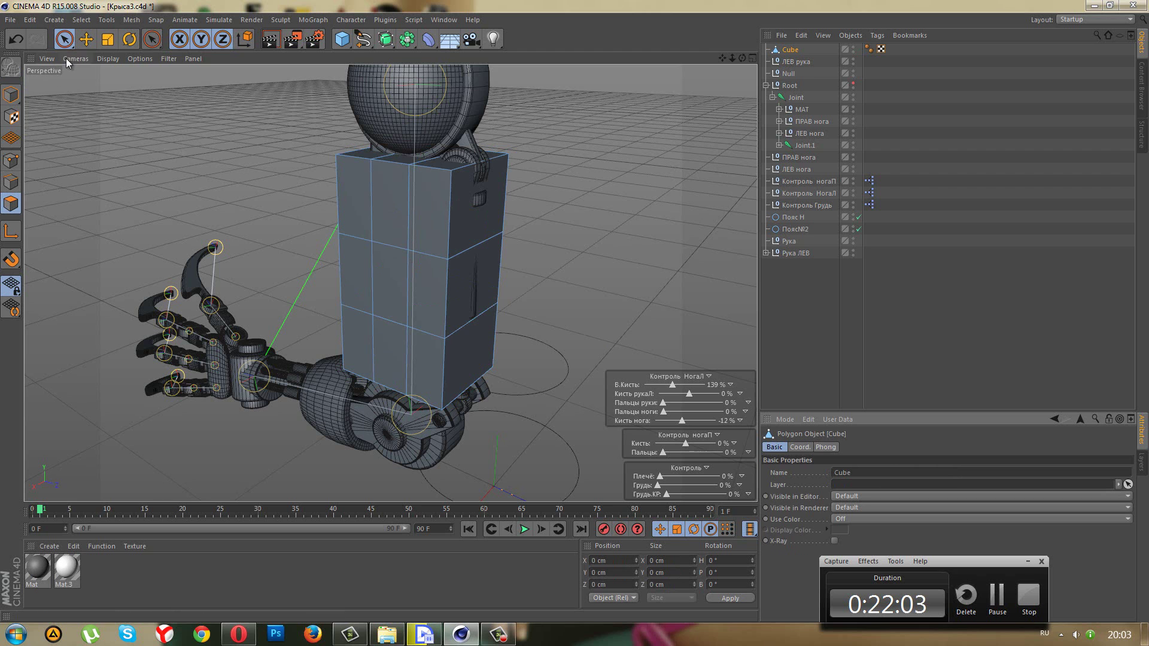
scroll(546, 294, "up", 3)
mouse_move(531, 304)
left_mouse_down("alt")
mouse_move(456, 220)
mouse_move(458, 343)
left_mouse_up("alt")
key("Delete")
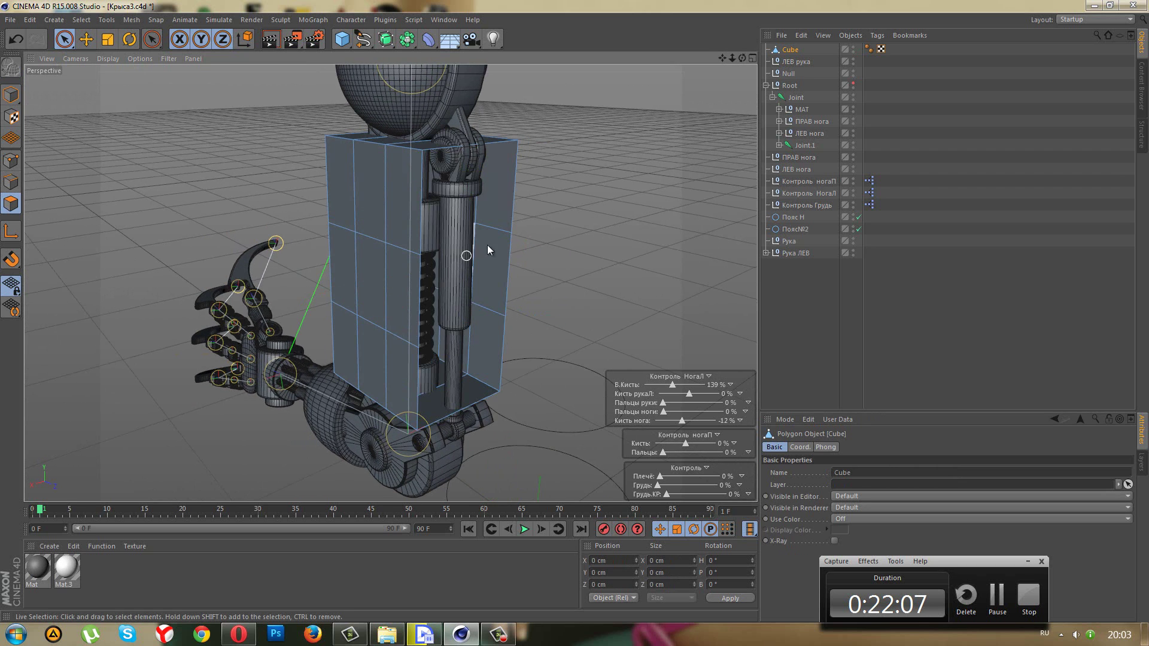
mouse_move(487, 245)
left_mouse_down("alt")
mouse_move(462, 293)
mouse_move(376, 149)
left_mouse_up("alt")
left_click(388, 143)
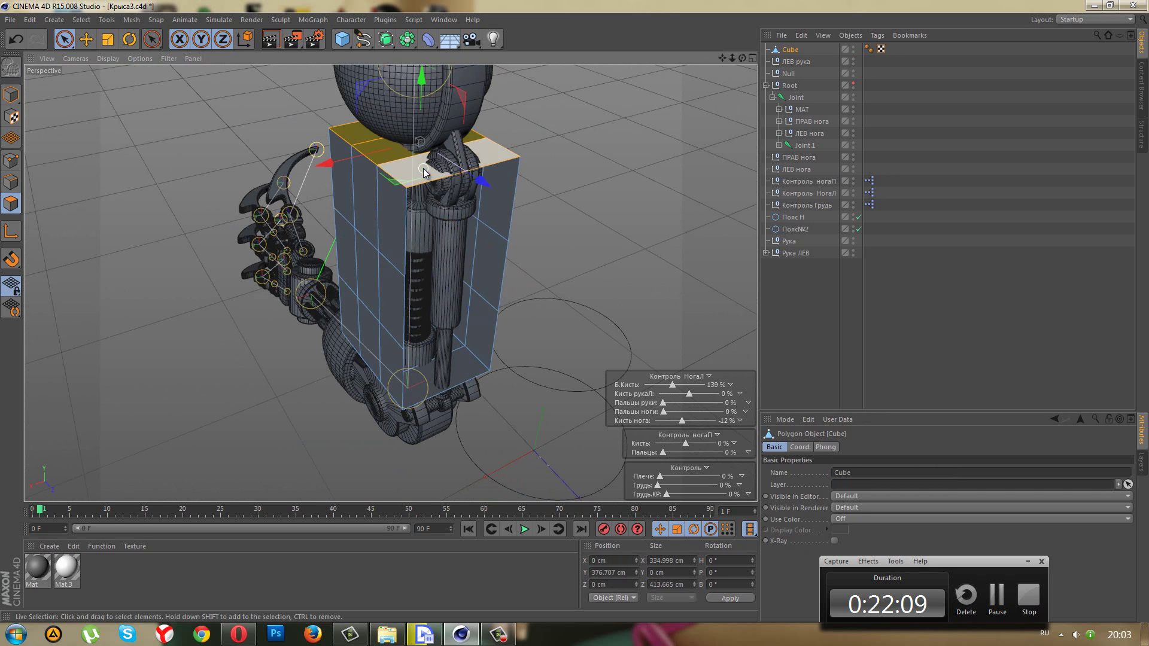
key("Delete")
mouse_move(494, 411)
left_mouse_down("alt")
mouse_move(440, 399)
mouse_move(529, 349)
mouse_move(601, 328)
mouse_move(518, 350)
mouse_move(558, 332)
mouse_move(519, 314)
left_mouse_up("alt")
left_click(445, 383)
key("Delete")
- Inset the cube's middle front column of polygons with Extrude Inner at 32 cm
mouse_move(376, 206)
left_mouse_down()
mouse_move(368, 299)
mouse_move(458, 216)
left_mouse_up()
right_click(584, 271)
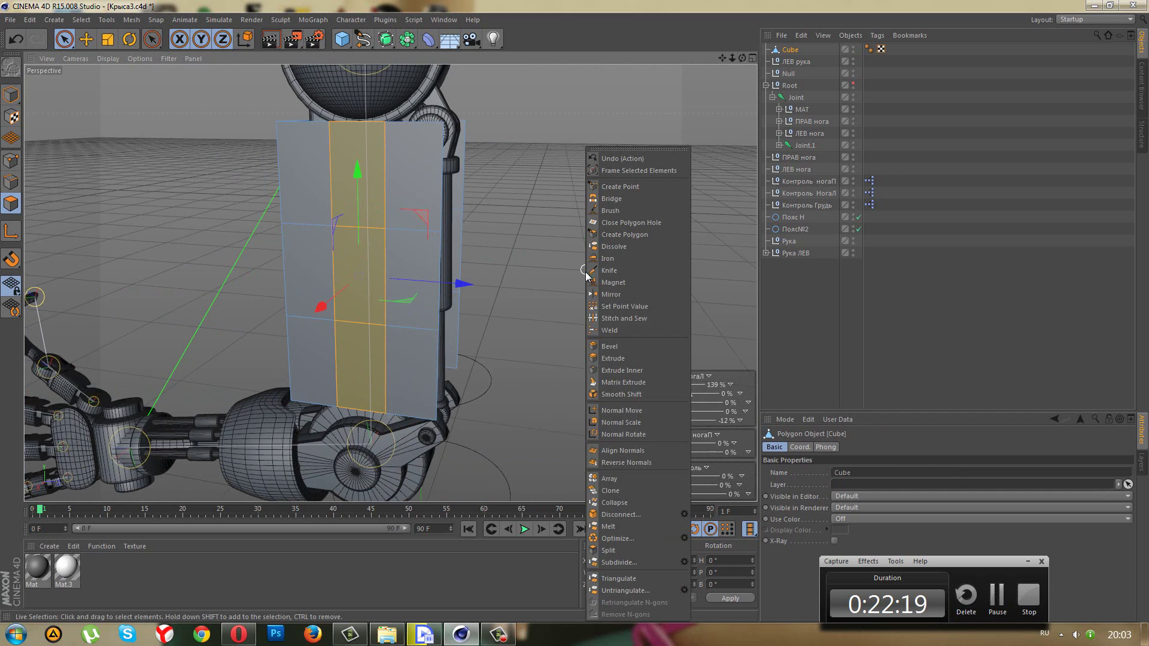
left_click(607, 371)
left_click_drag(569, 342, 575, 316)
middle_click(559, 321)
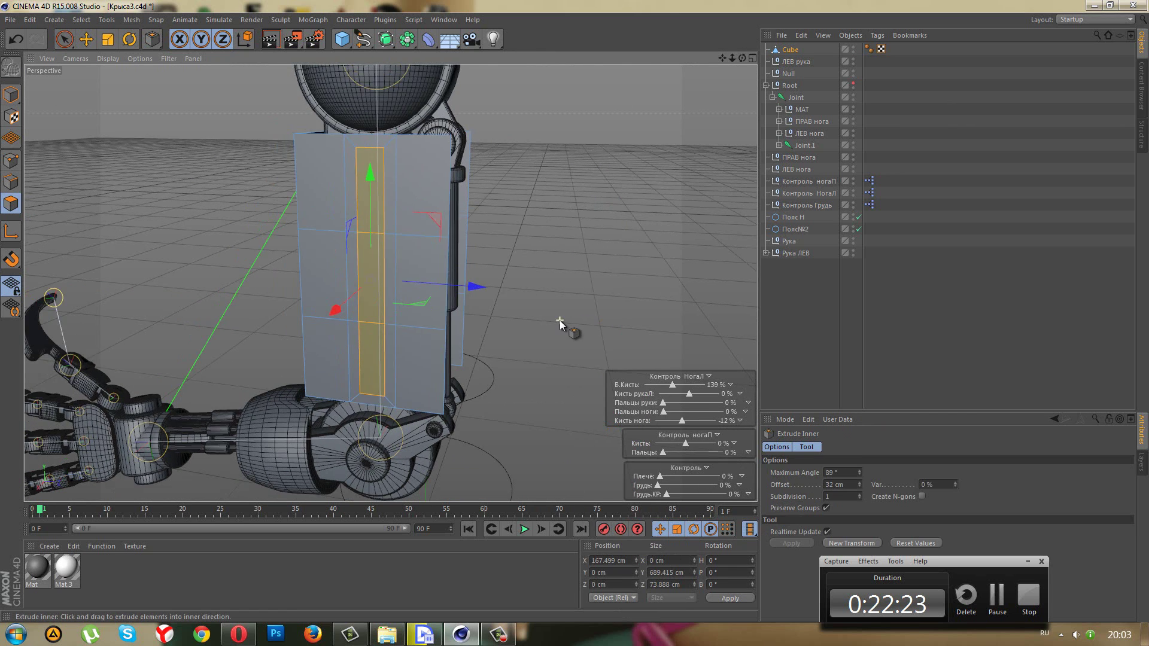
middle_click(548, 360)
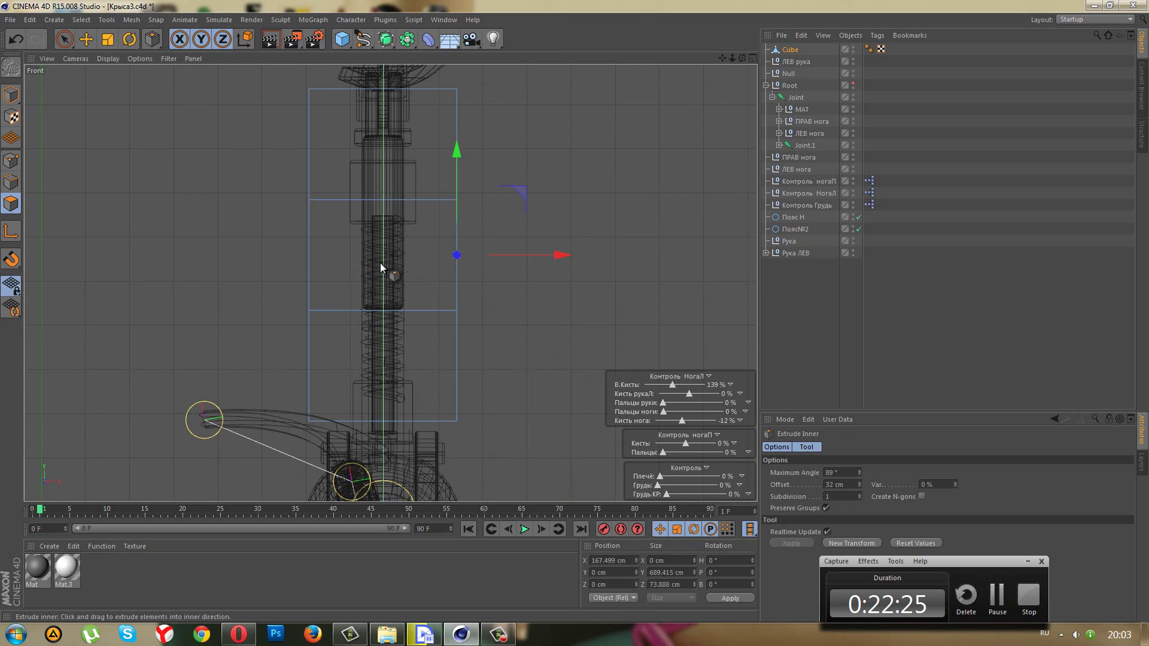
- Switch to Points mode and open the selection tools while inspecting the cube
left_click(10, 160)
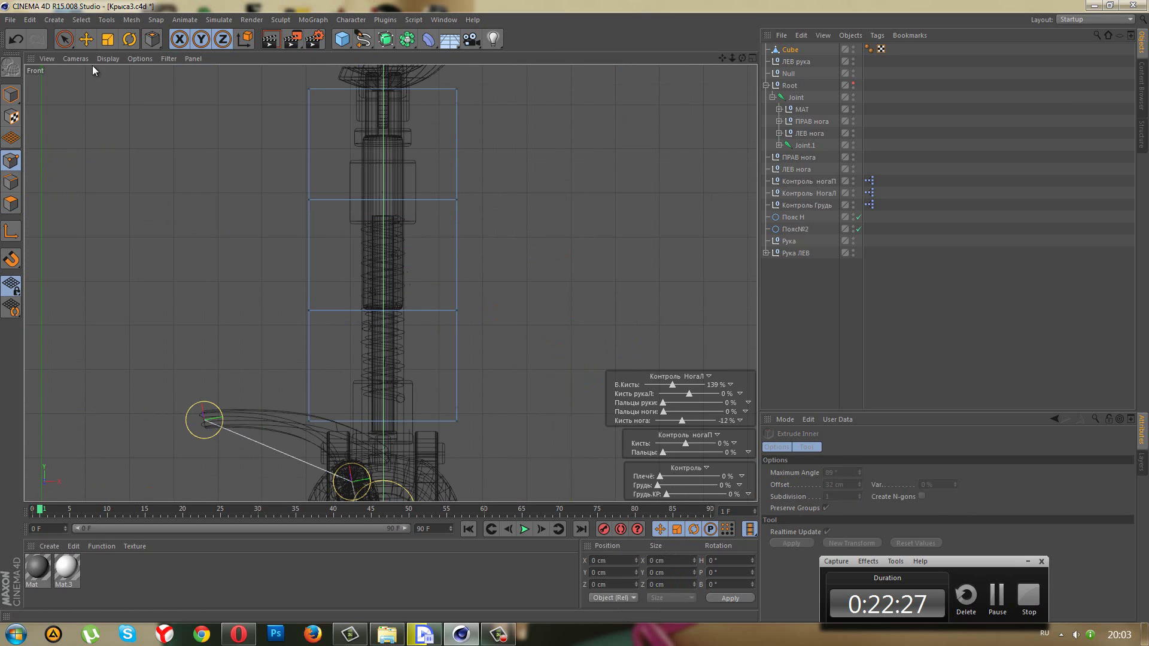
left_click_drag(66, 40, 85, 54)
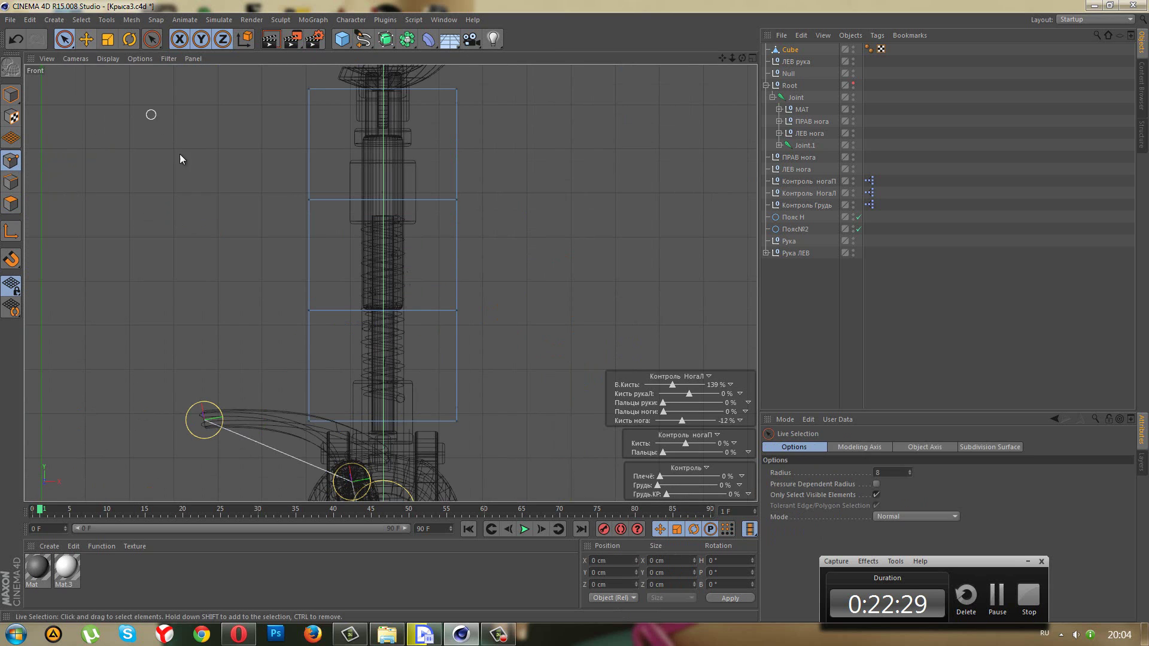
middle_click(196, 170)
middle_click(199, 144)
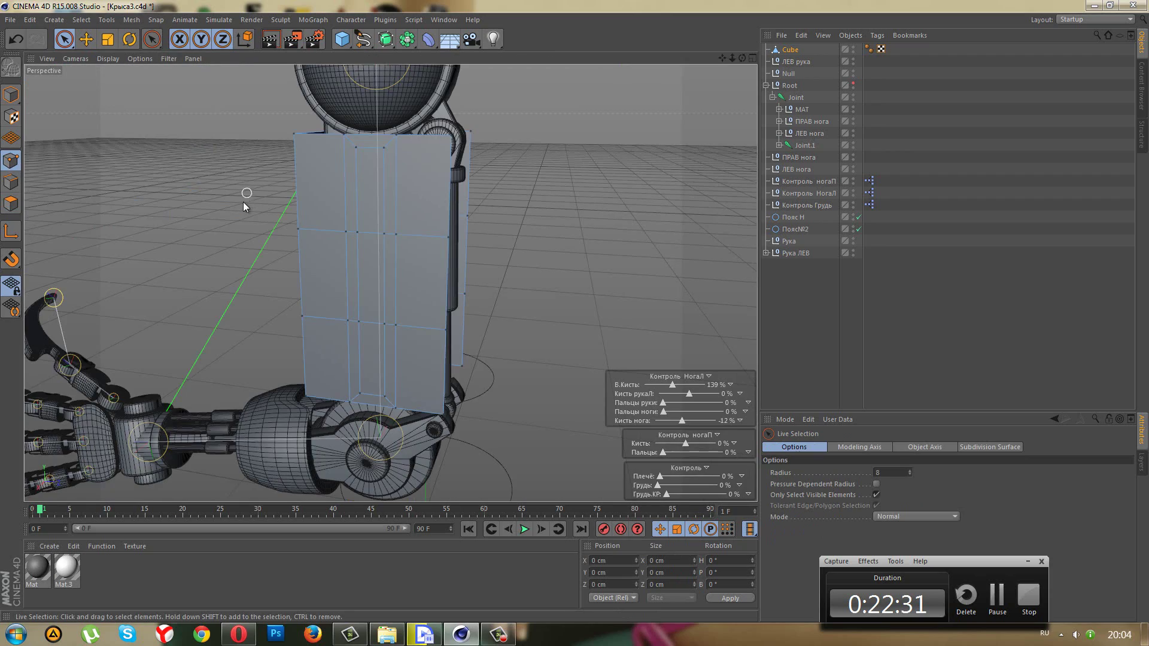
mouse_move(243, 203)
left_mouse_down("alt")
mouse_move(454, 180)
mouse_move(578, 229)
mouse_move(468, 210)
mouse_move(335, 217)
left_mouse_up("alt")
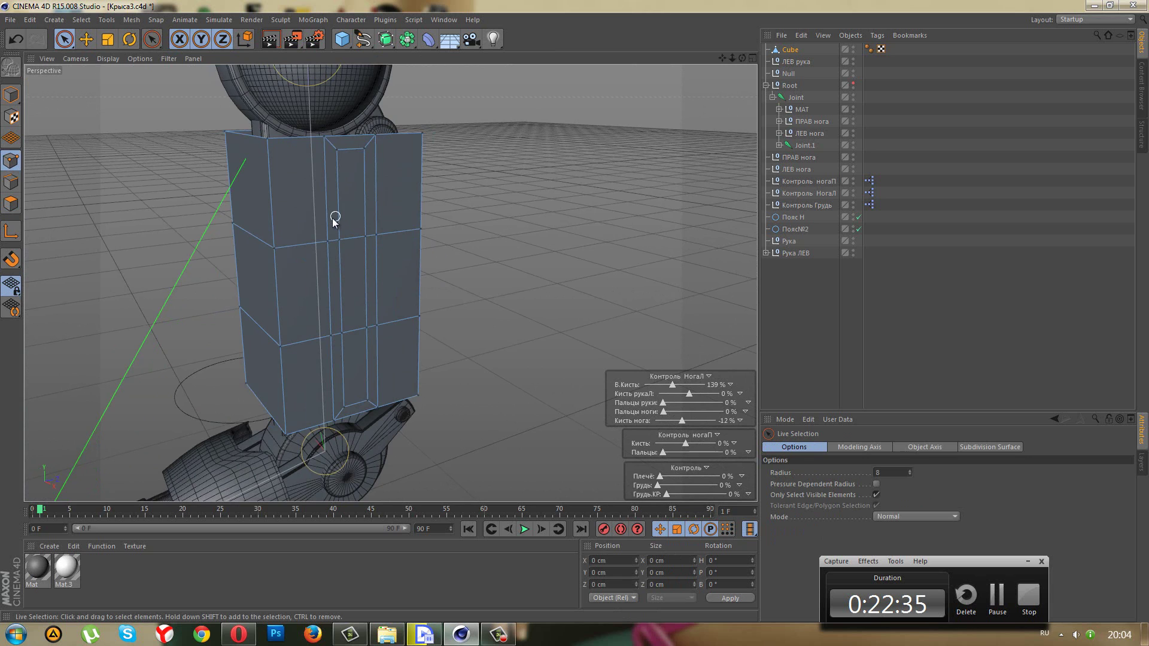
middle_click(335, 217)
- In the Right view, box-select the inset strip's top point and move it down
middle_click(373, 317)
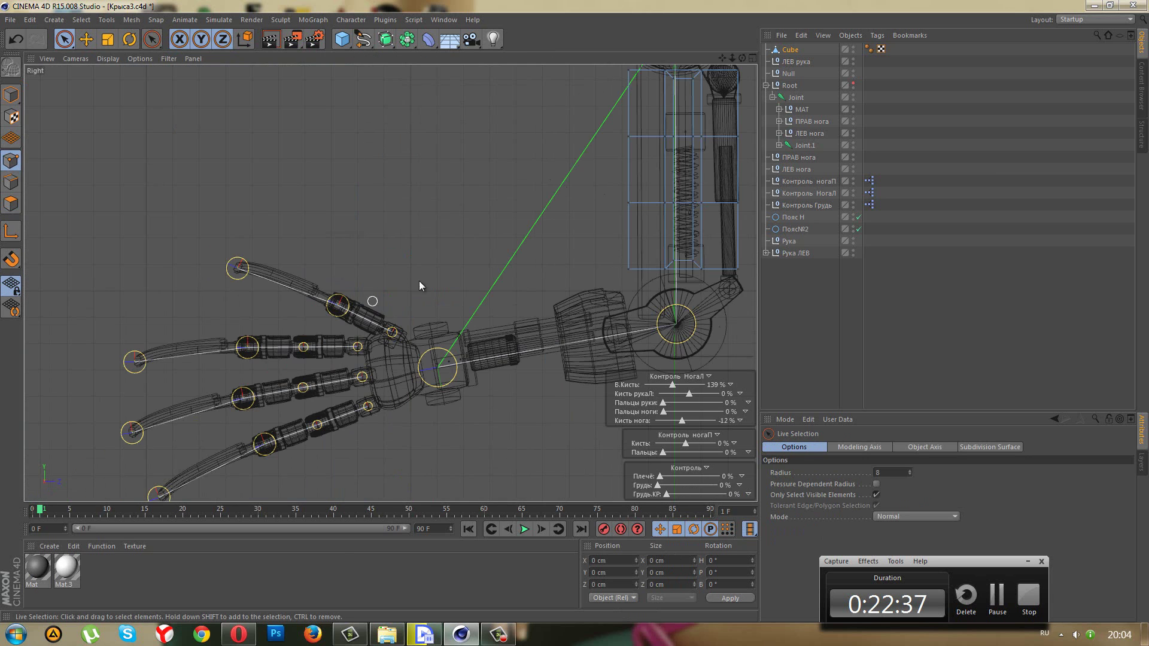
scroll(419, 287, "up", 2)
scroll(585, 197, "up", 2)
scroll(390, 283, "up", 4)
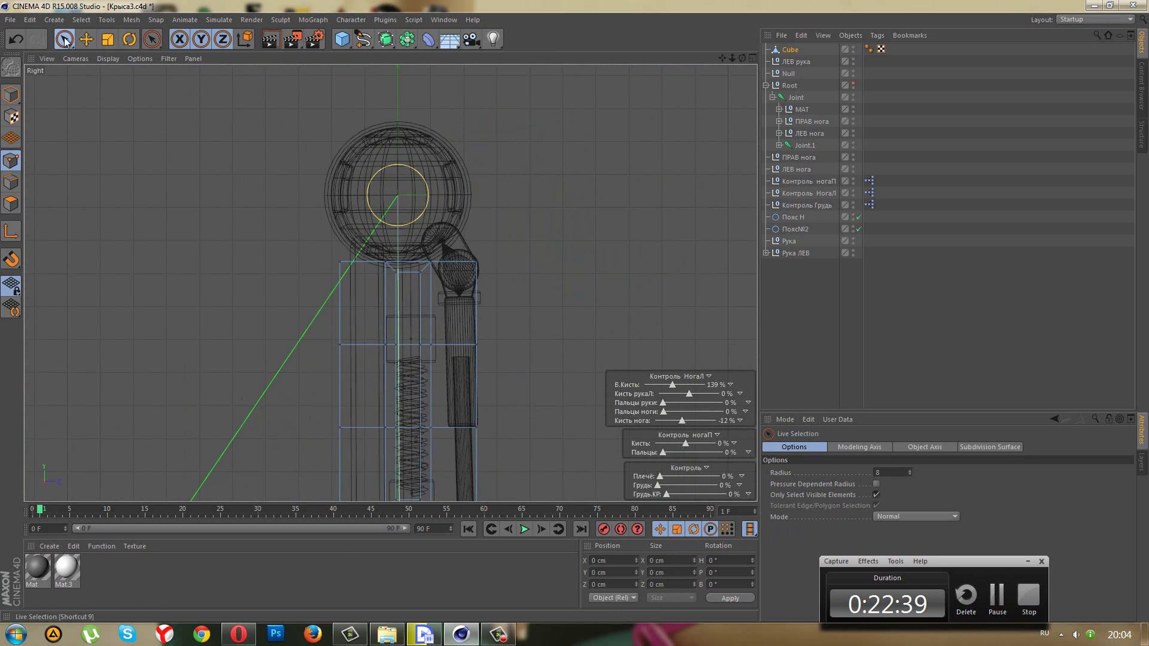
left_click_drag(64, 39, 108, 76)
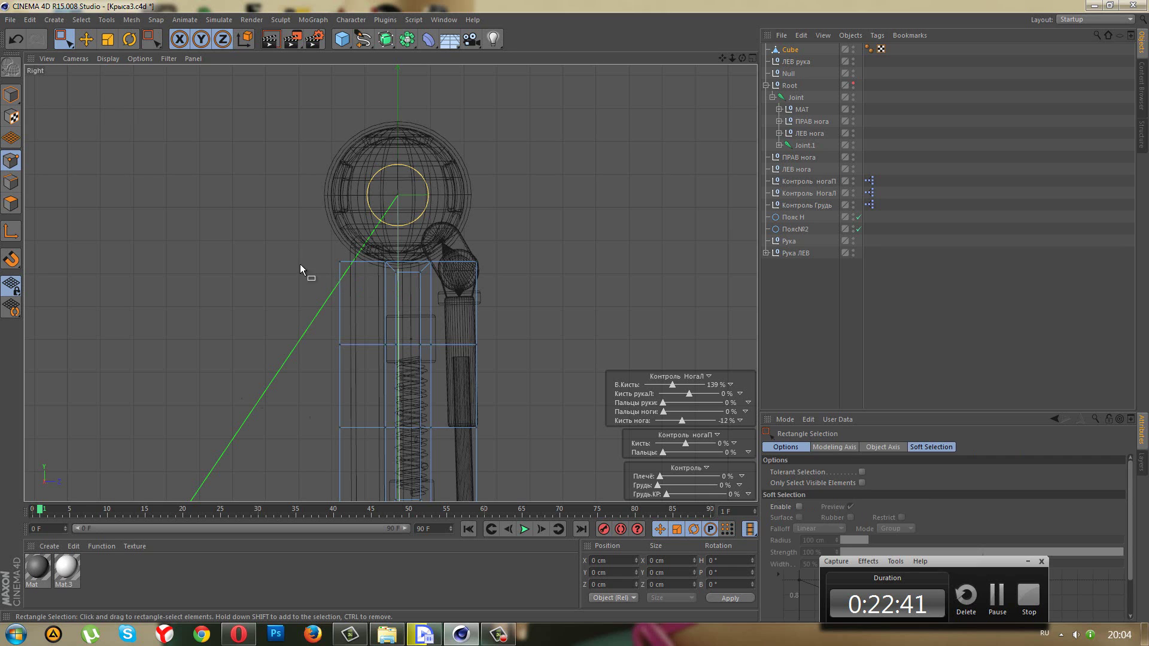
left_click_drag(300, 264, 439, 276)
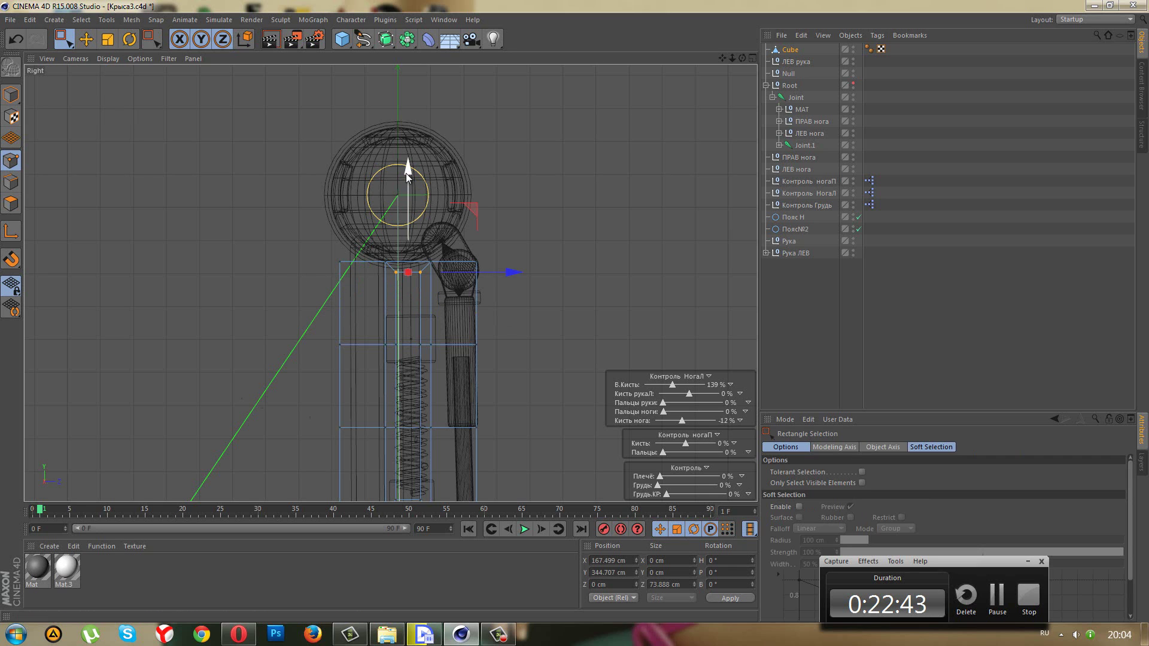
left_click_drag(406, 173, 408, 201)
- Select the strip's bottom point and raise it up near the top
middle_click_drag(511, 425, 540, 221)
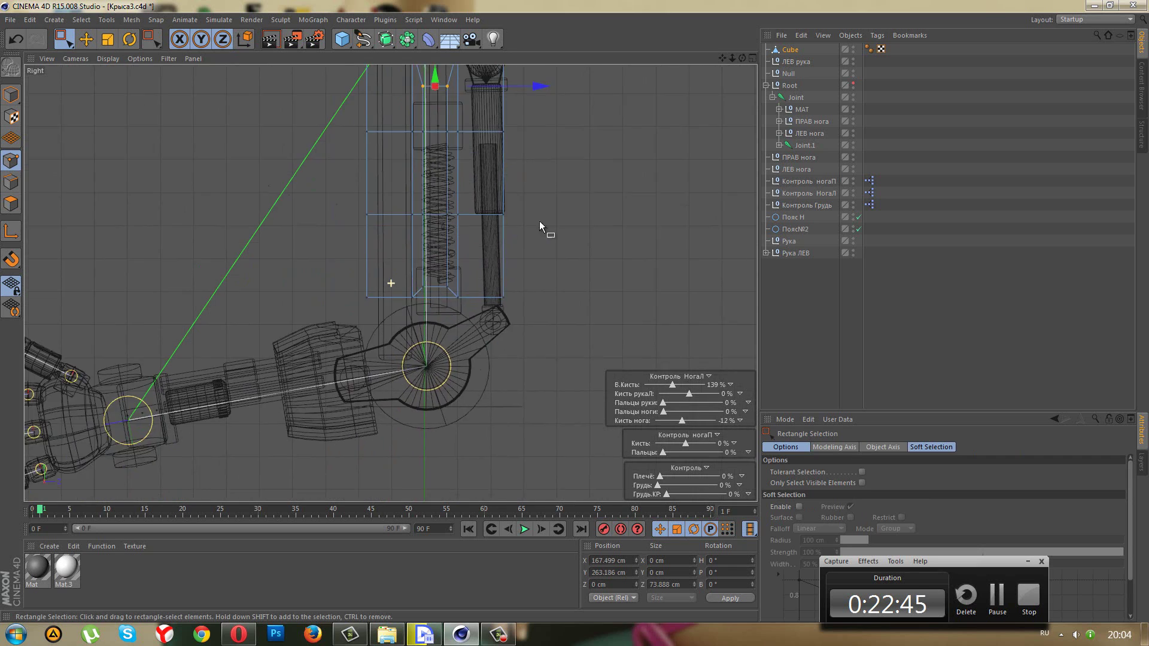
left_click_drag(343, 266, 541, 299)
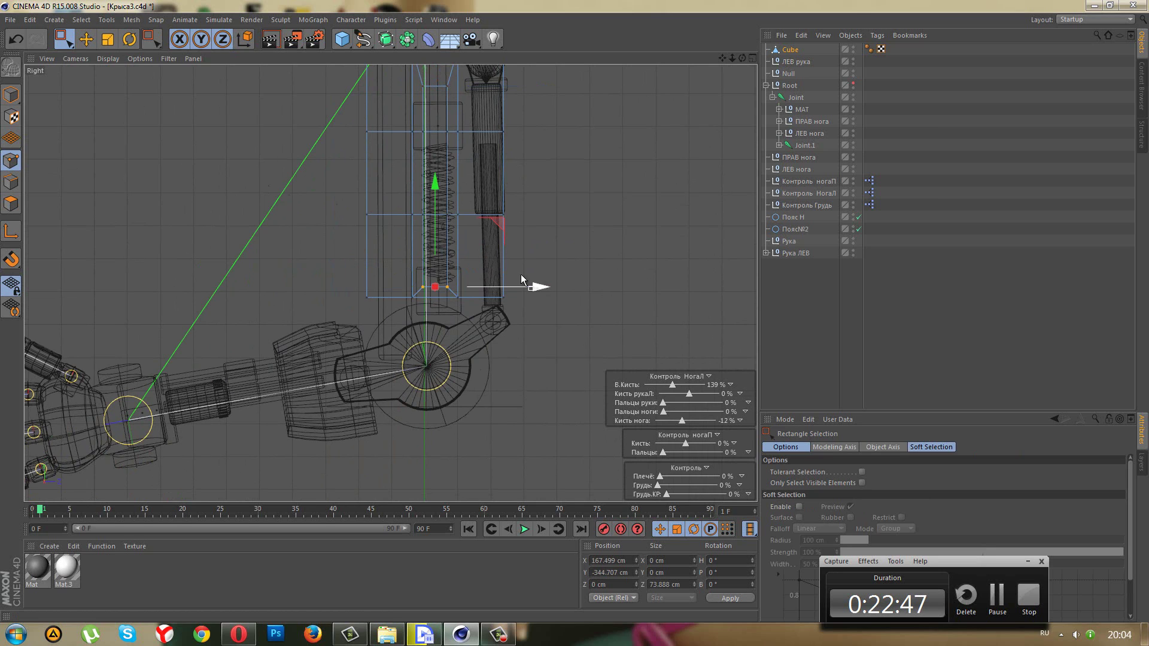
left_click_drag(432, 192, 437, 181)
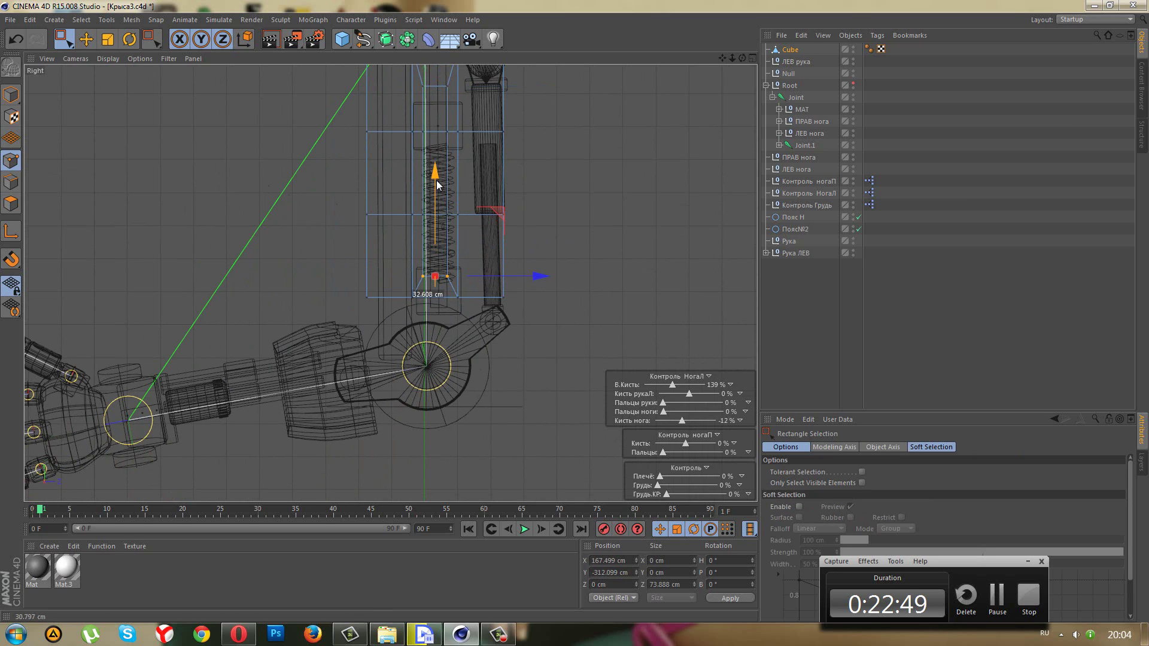
middle_click_drag(498, 170, 507, 235)
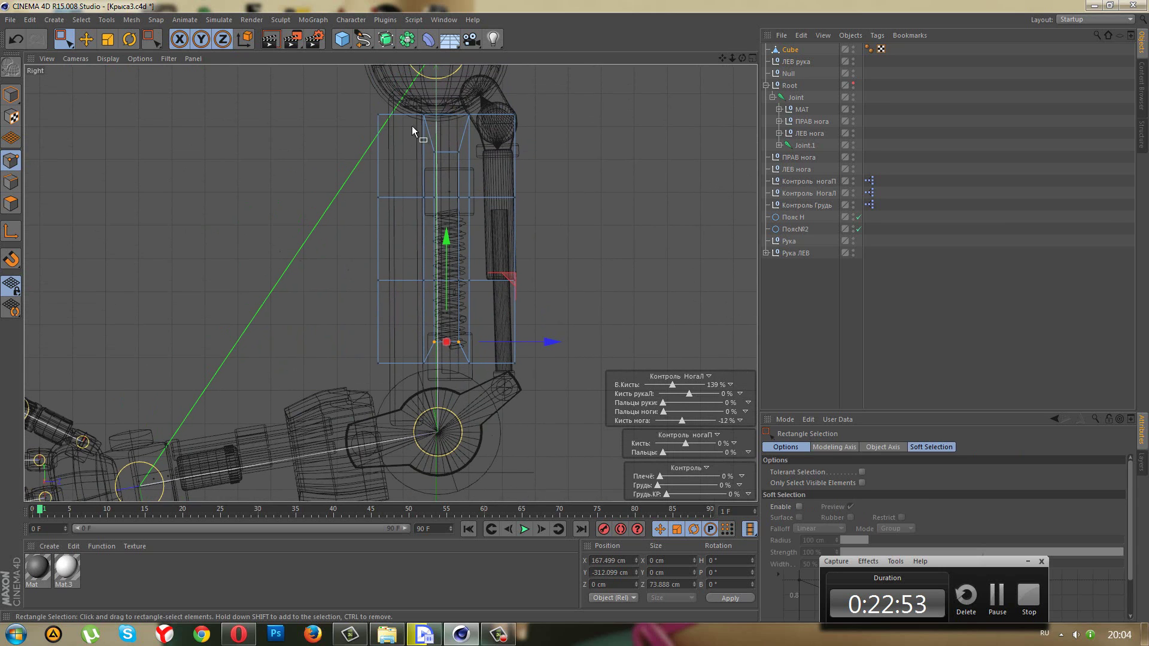
left_click_drag(447, 271, 447, 75)
- Undo the point moves and the inset, restoring the plain three-by-three front grid
middle_click(385, 185)
middle_click(297, 174)
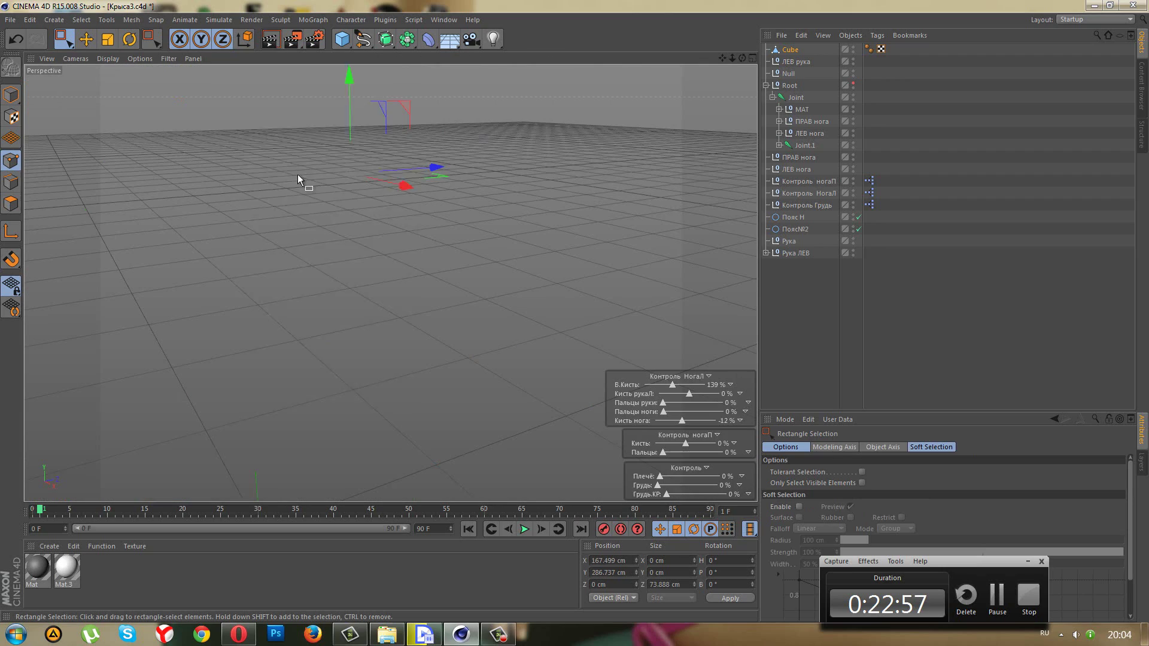
mouse_move(439, 270)
left_mouse_down("alt")
mouse_move(263, 247)
mouse_move(332, 249)
mouse_move(364, 271)
left_mouse_up("alt")
key("ctrl+z")
key("ctrl+z")
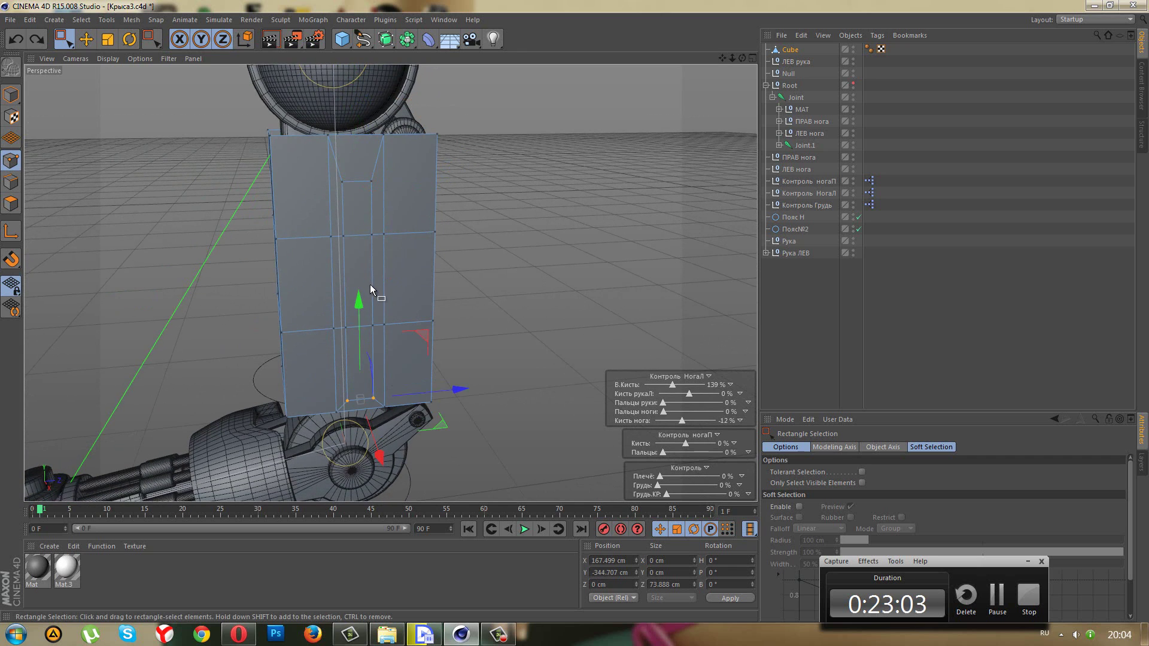
key("ctrl+z")
key("ctrl+z")
key("ctrl+z")
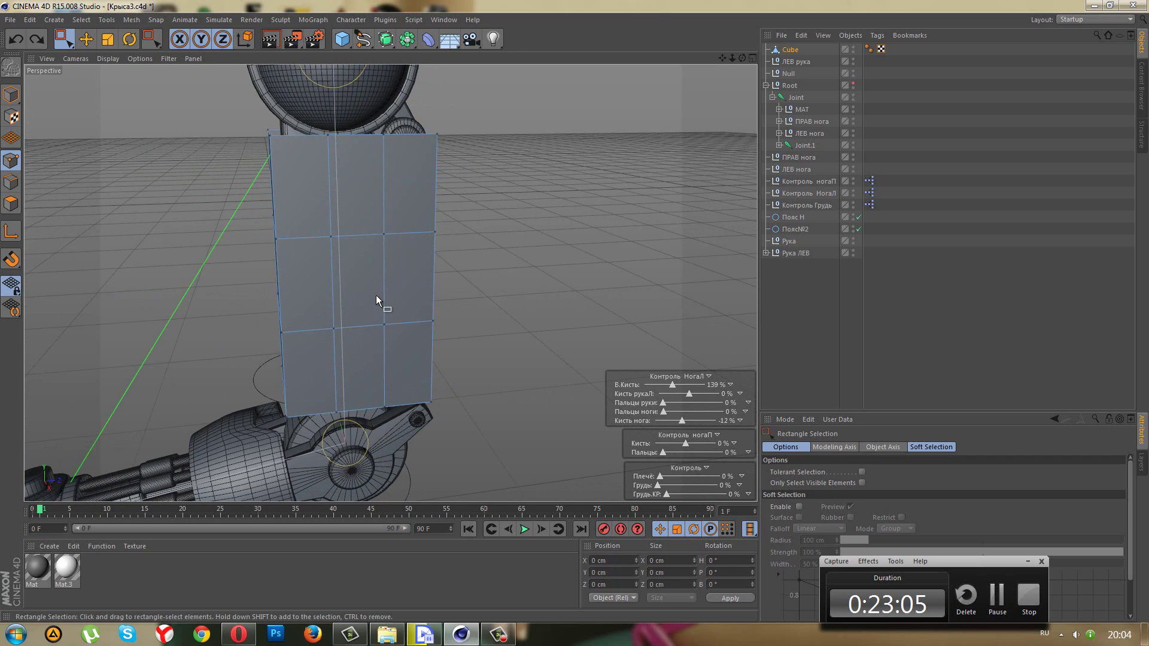
- Cut two horizontal edge loops across the upper and lower box with the Knife tool in Plane mode
left_click(153, 40)
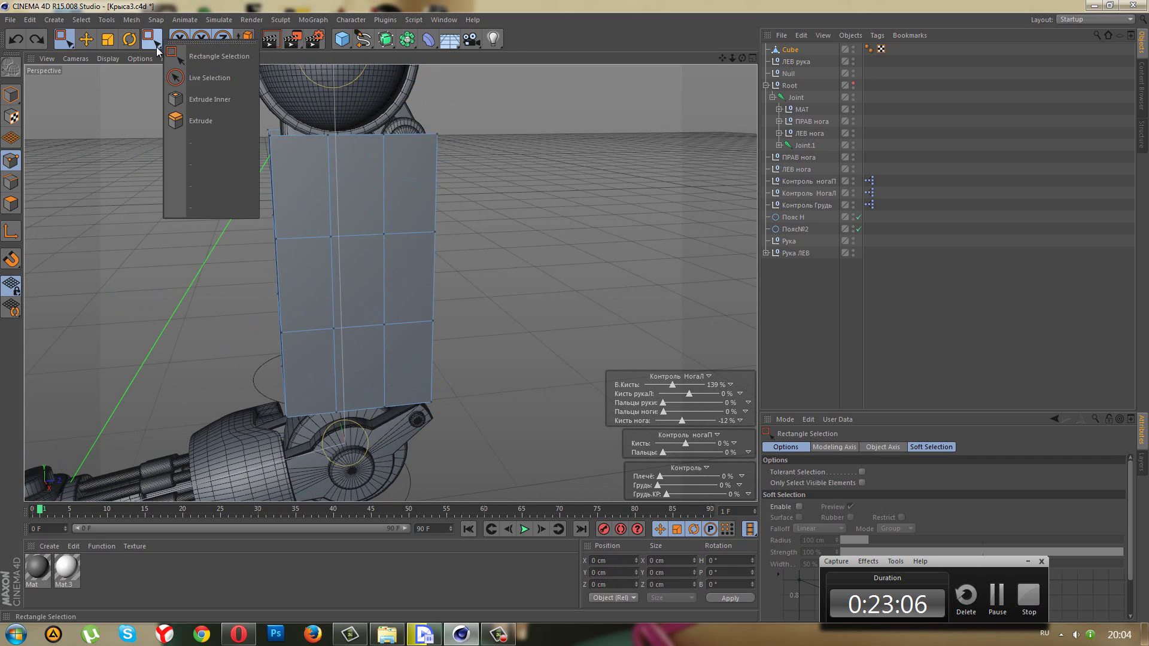
right_click(225, 300)
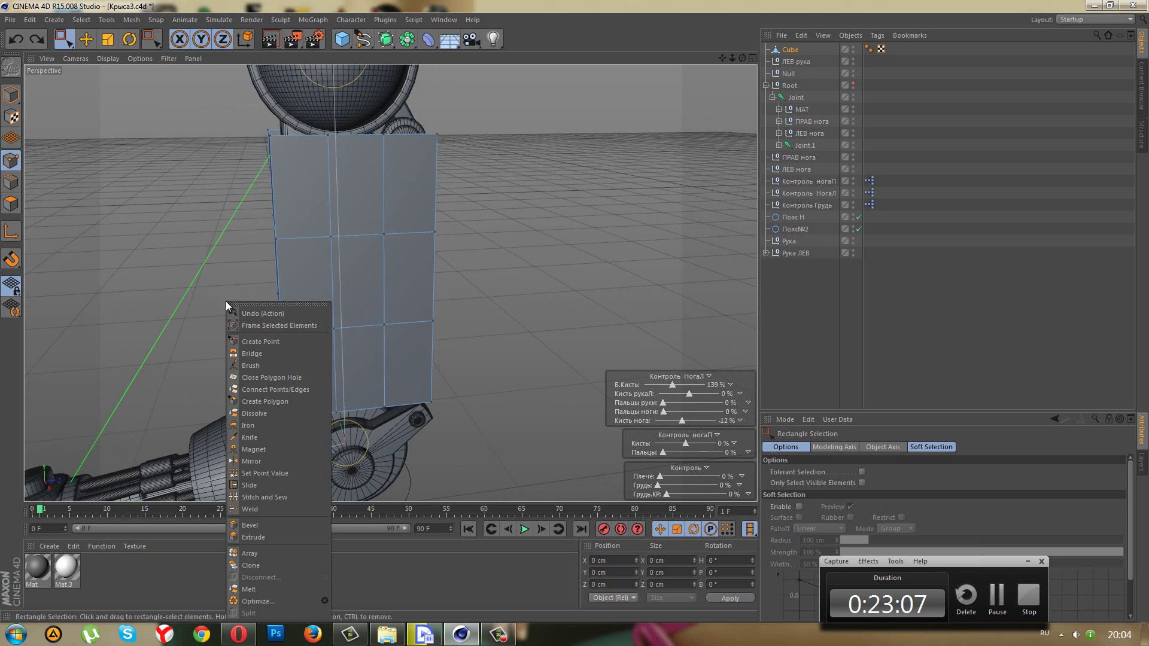
left_click(260, 435)
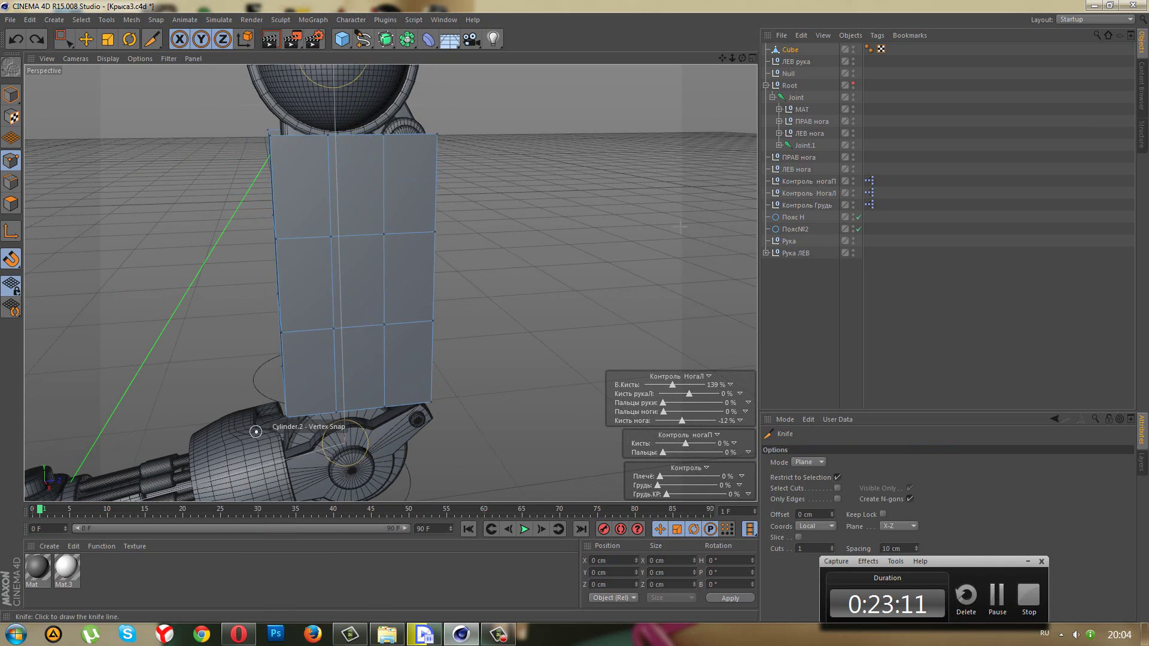
left_click(812, 501)
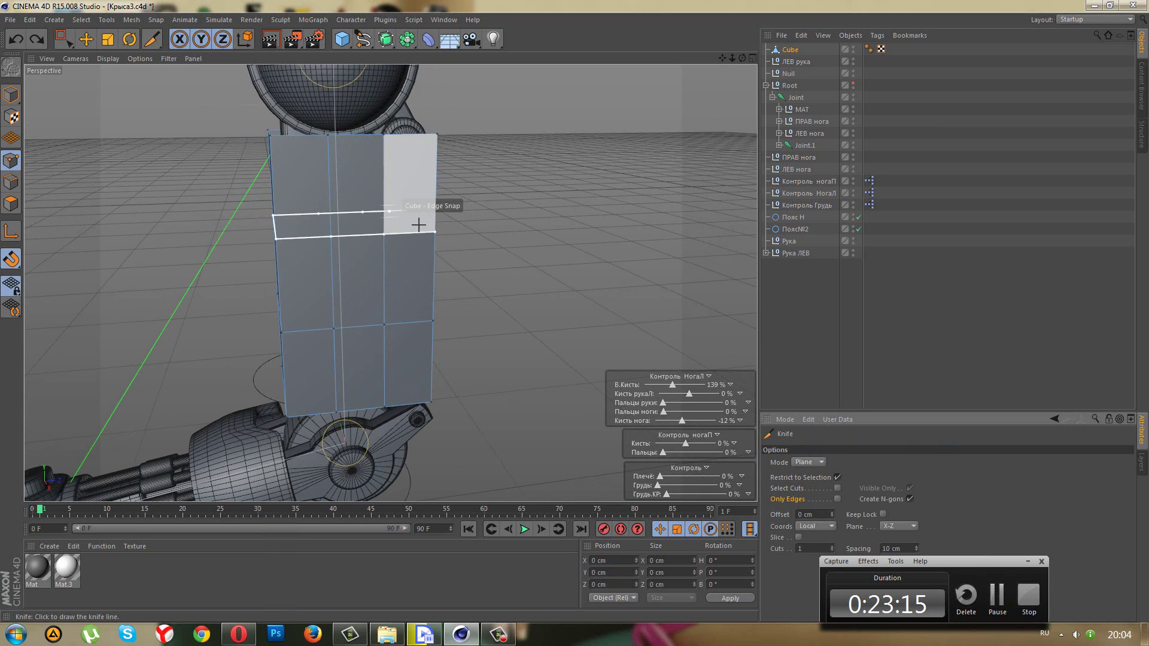
left_click(376, 187)
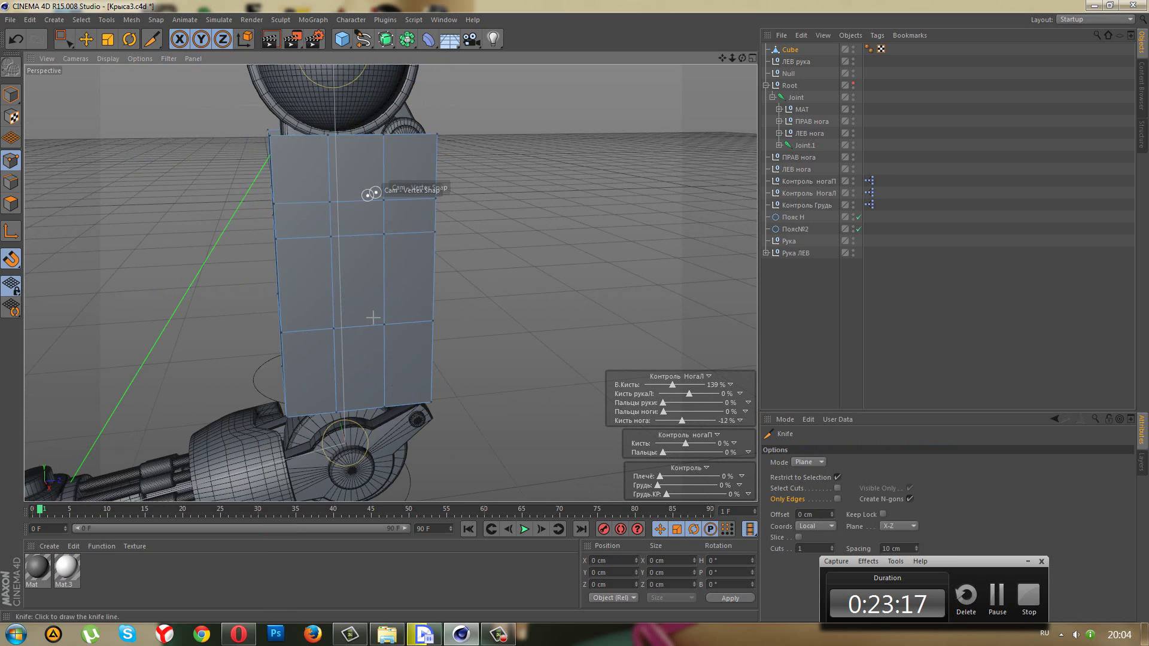
left_click(342, 366)
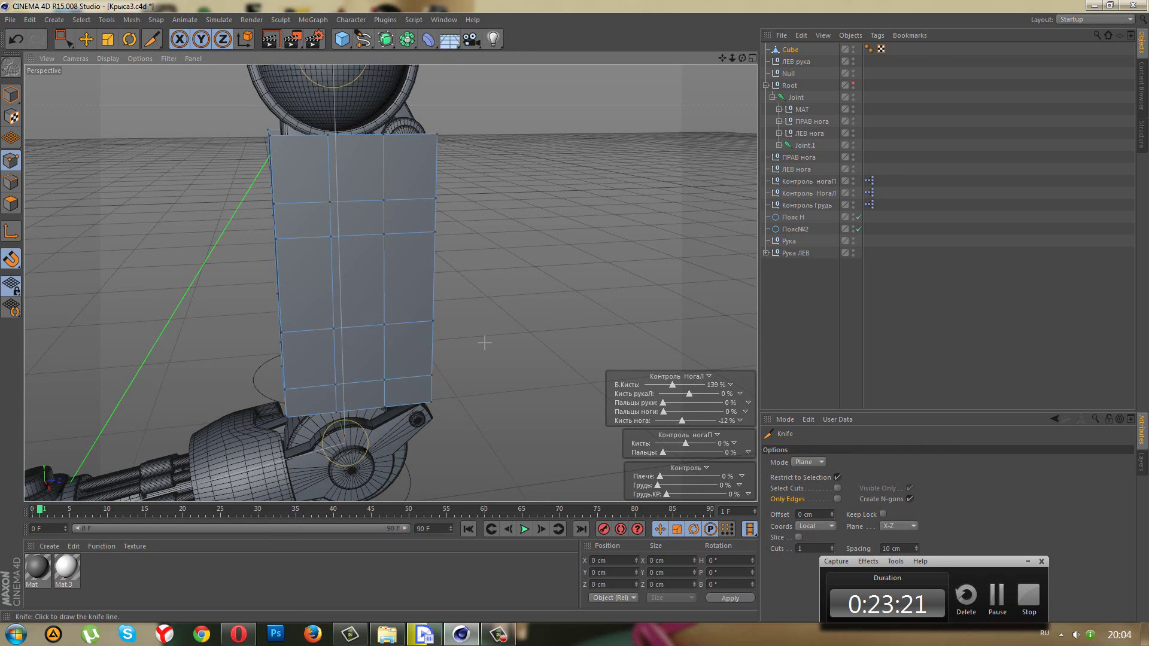
- In the Right view, move the lower new loop down and the upper loop up along Y
middle_click(484, 342)
middle_click(345, 361)
left_click(60, 39)
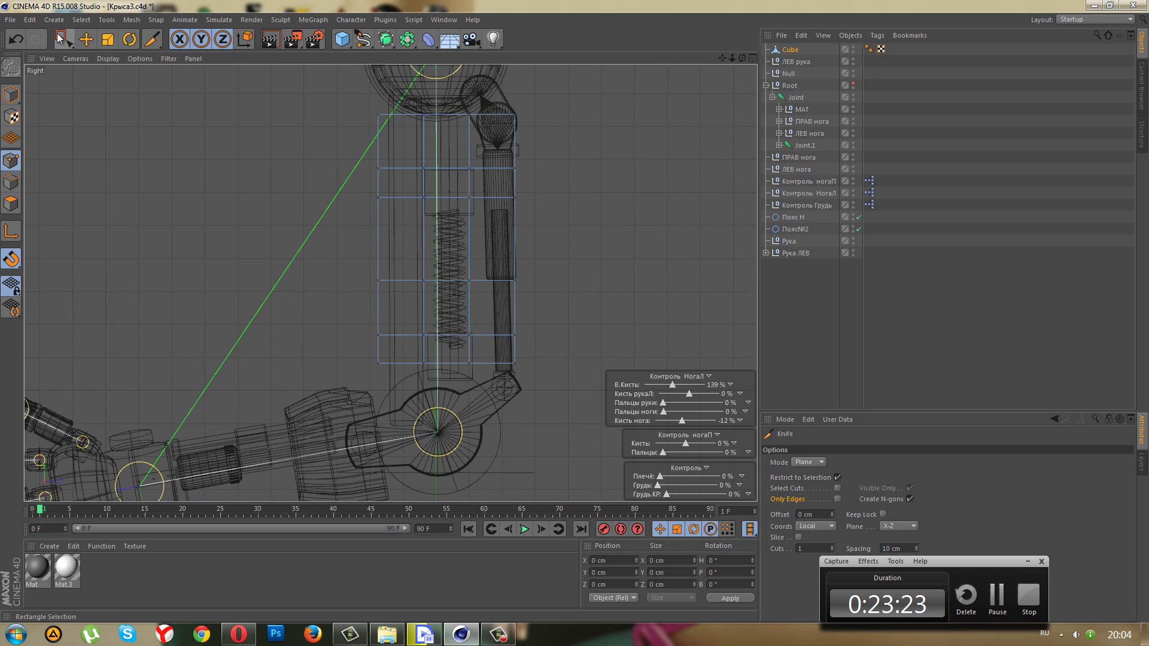
left_click_drag(551, 344, 550, 344)
scroll(550, 345, "up", 2)
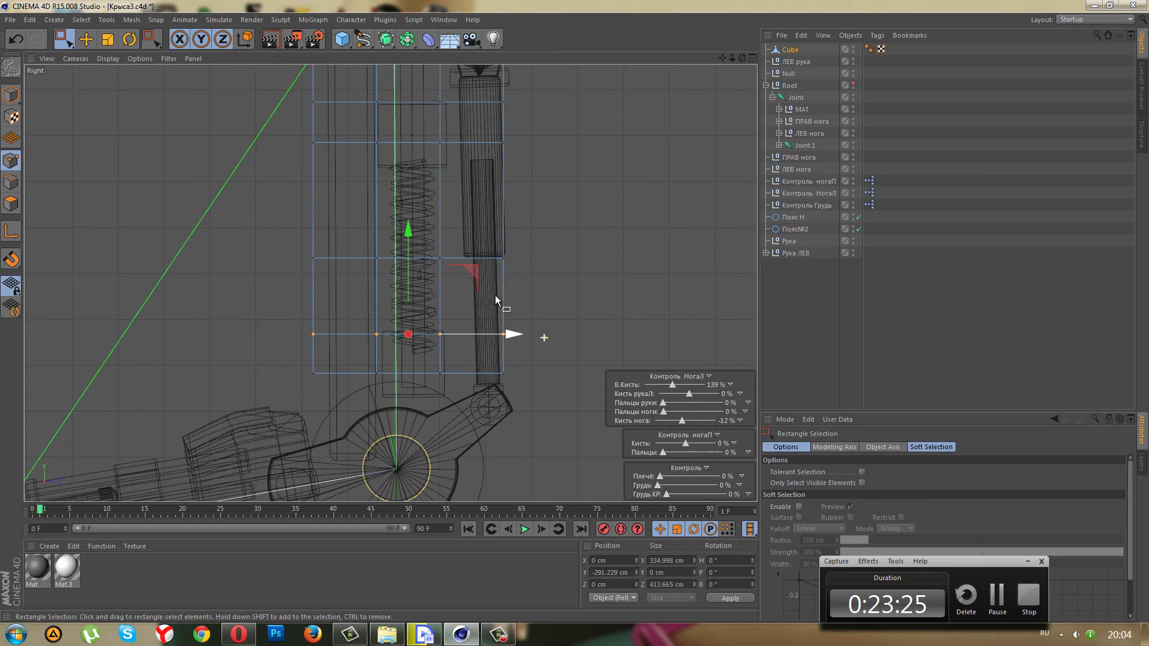
left_click_drag(409, 235, 411, 240)
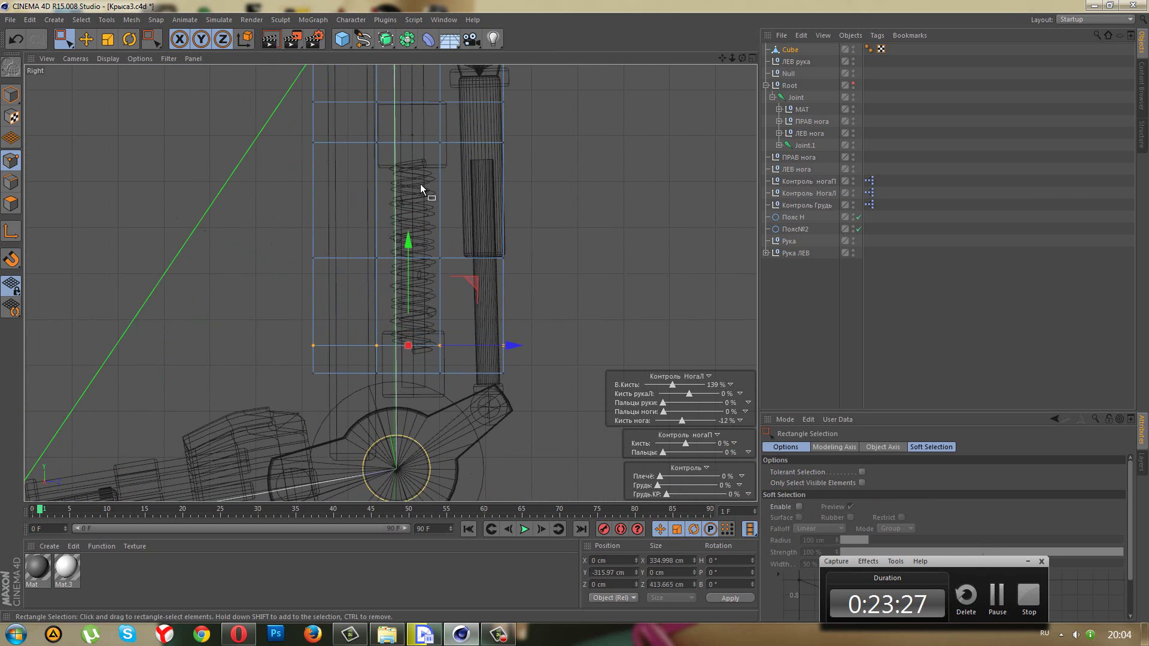
scroll(420, 184, "down", 2)
middle_click_drag(444, 205, 410, 259, "alt")
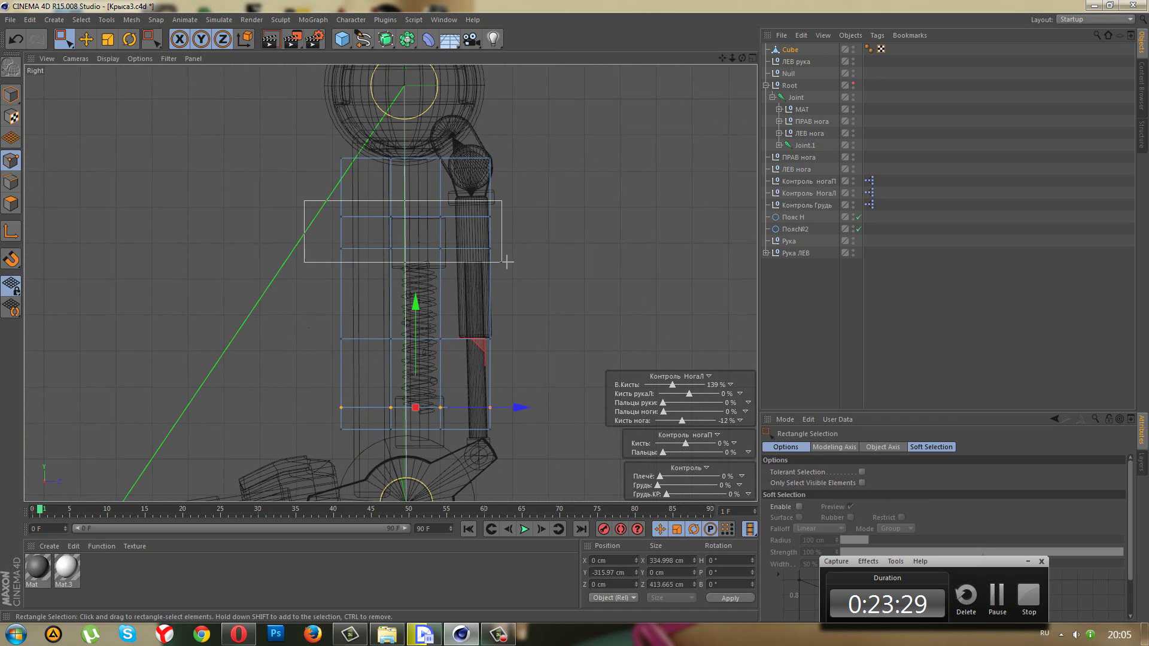
left_click_drag(507, 261, 532, 226)
left_click_drag(417, 109, 423, 91)
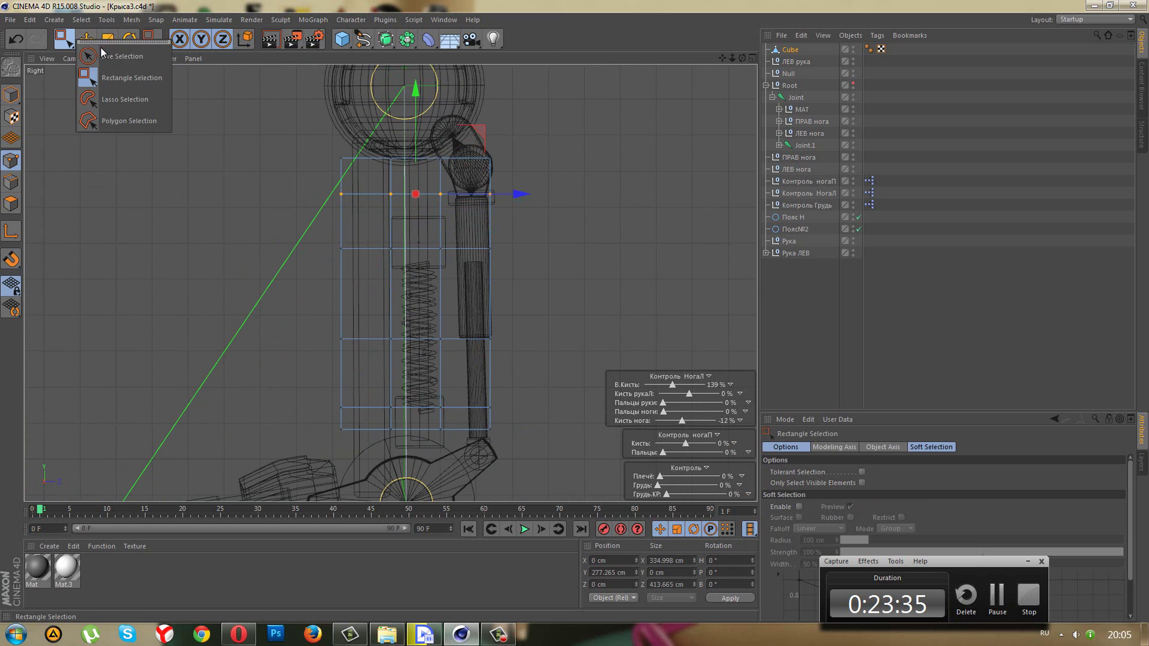
left_click_drag(70, 45, 102, 49)
middle_click(245, 161)
- Delete the box's three middle front polygons, then nest the Cube in a new Subdivision Surface
middle_click(259, 150)
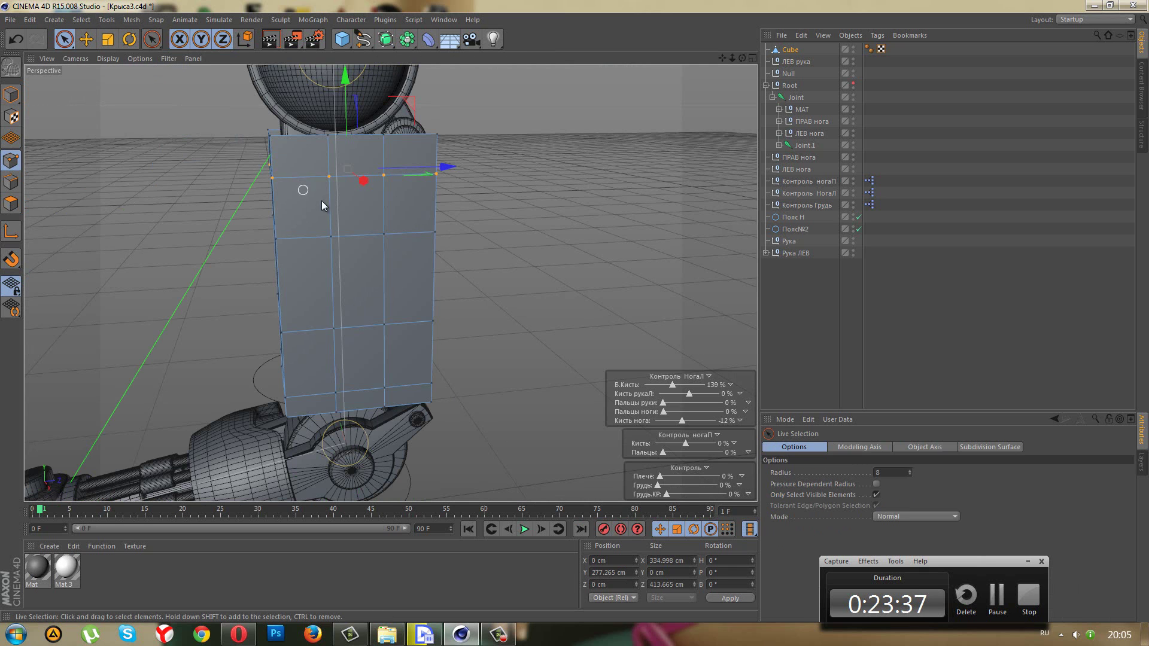
left_click(11, 203)
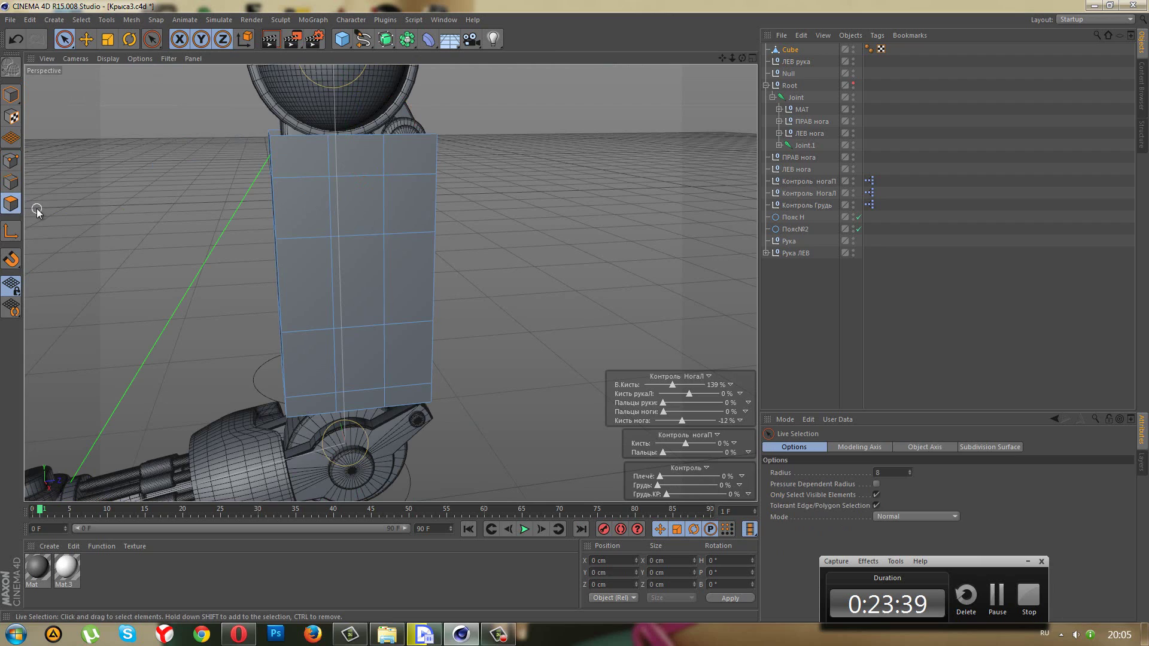
left_click_drag(379, 227, 353, 345)
key("Delete")
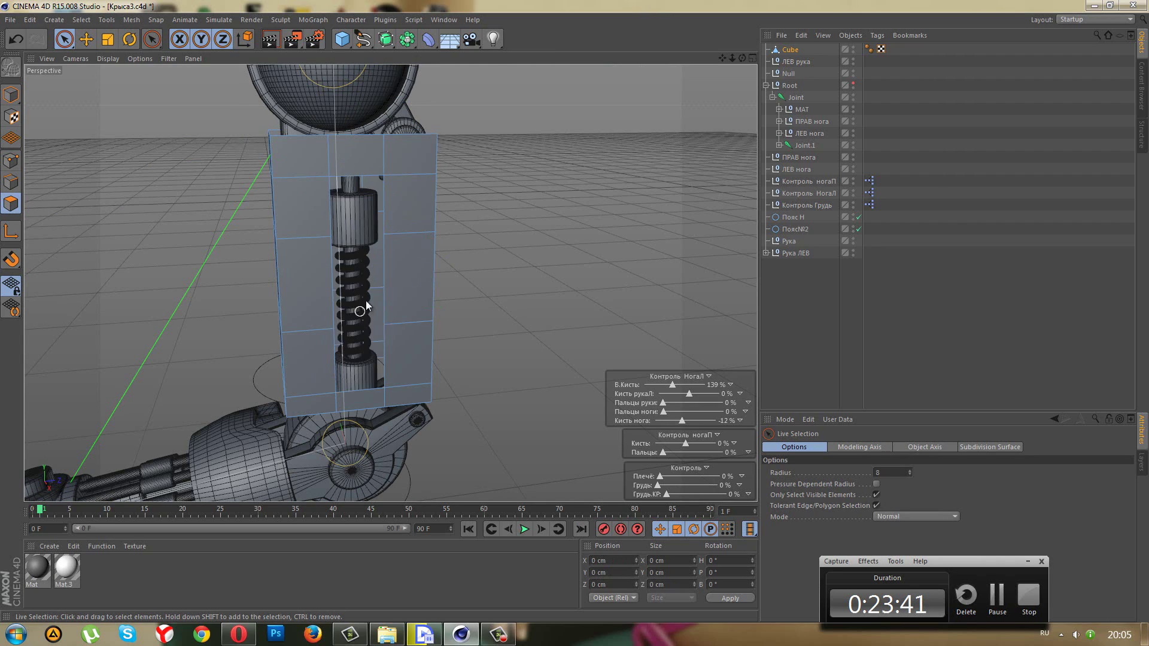
mouse_move(365, 300)
left_mouse_down("alt")
mouse_move(446, 328)
mouse_move(271, 292)
mouse_move(501, 313)
mouse_move(538, 300)
mouse_move(547, 261)
mouse_move(431, 319)
mouse_move(520, 309)
mouse_move(556, 359)
mouse_move(489, 305)
mouse_move(414, 313)
mouse_move(433, 332)
mouse_move(547, 308)
mouse_move(458, 315)
mouse_move(27, 282)
mouse_move(577, 318)
mouse_move(197, 318)
mouse_move(529, 307)
mouse_move(513, 318)
mouse_move(428, 168)
left_mouse_up("alt")
left_click(393, 35)
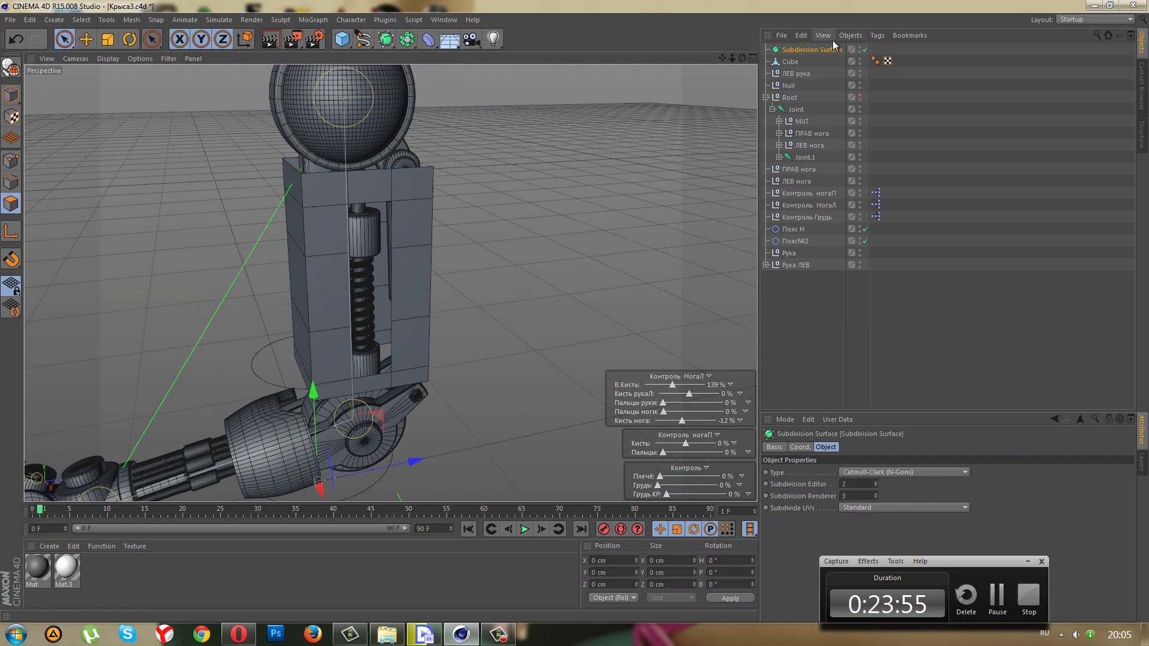
left_click_drag(833, 45, 801, 50)
left_click(786, 311)
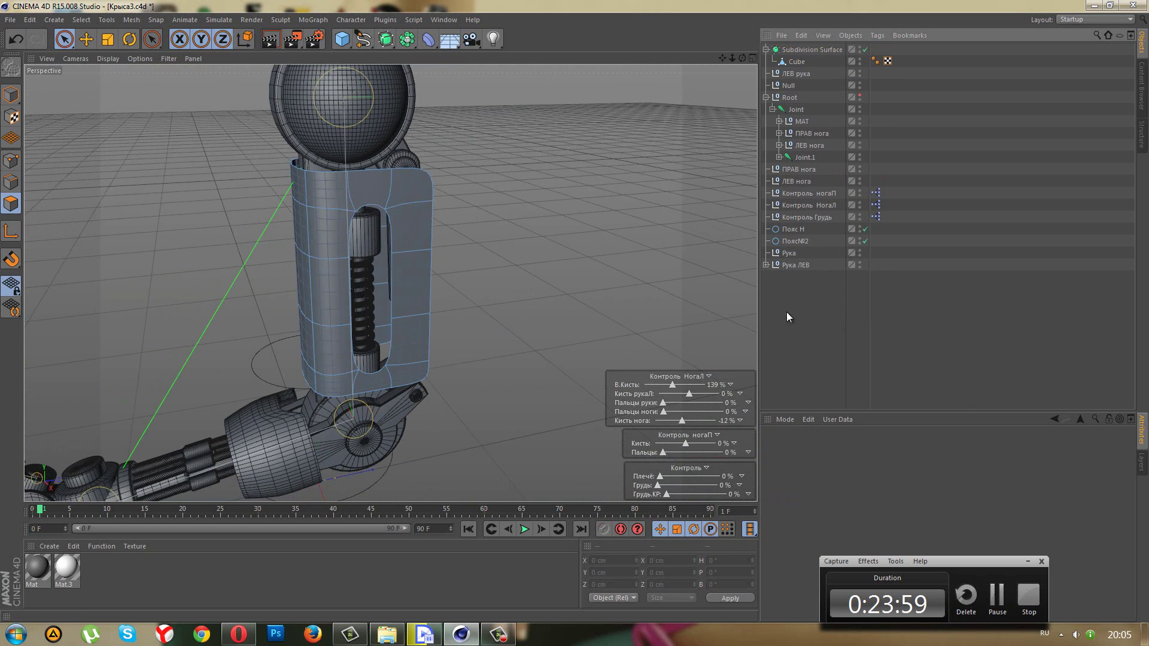
mouse_move(706, 308)
left_mouse_down("alt")
mouse_move(569, 304)
mouse_move(616, 273)
mouse_move(587, 343)
mouse_move(469, 321)
mouse_move(450, 273)
mouse_move(349, 286)
mouse_move(445, 281)
mouse_move(472, 221)
mouse_move(511, 191)
mouse_move(505, 246)
left_mouse_up("alt")
key("F5")
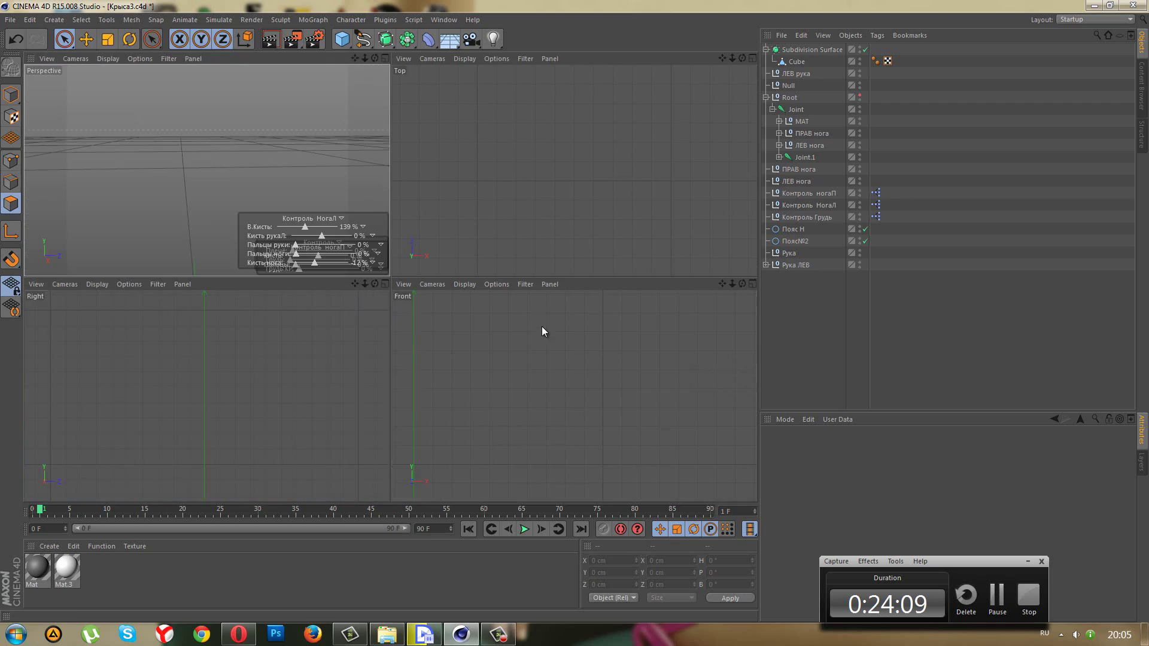
middle_click(303, 383)
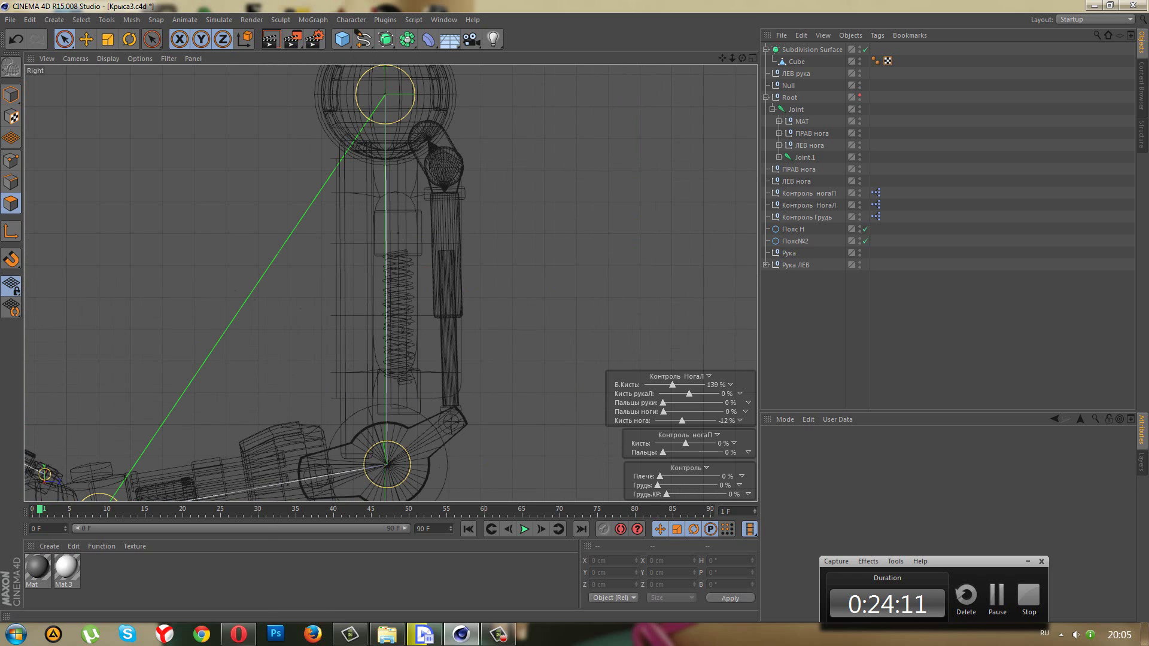
left_click(238, 634)
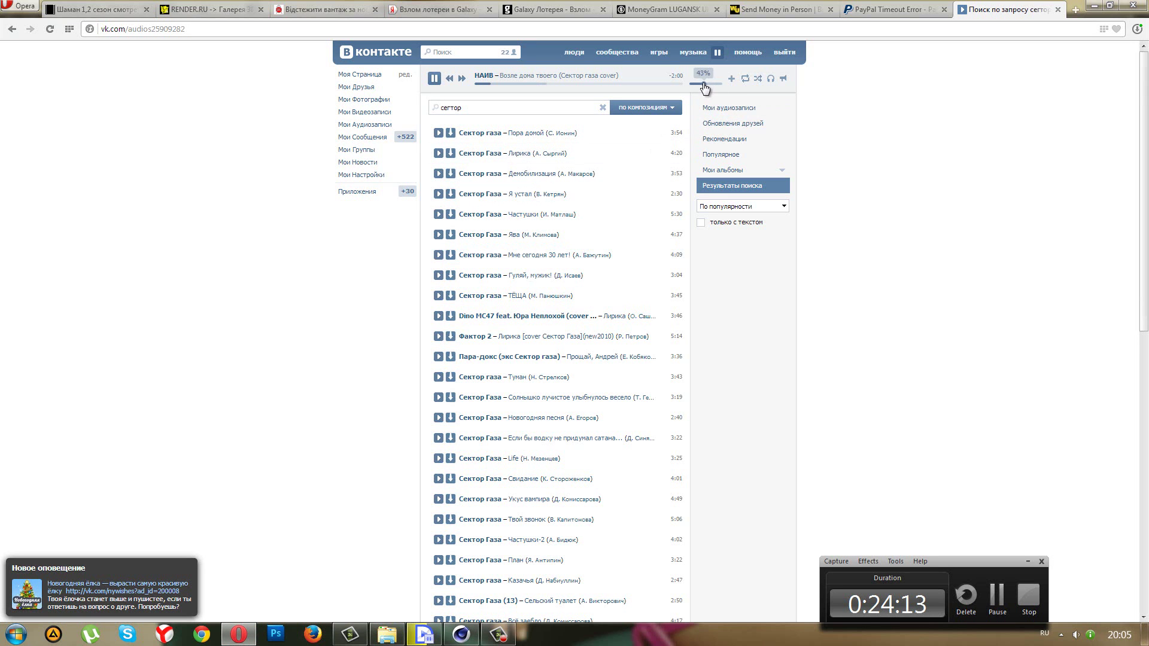
left_click(461, 634)
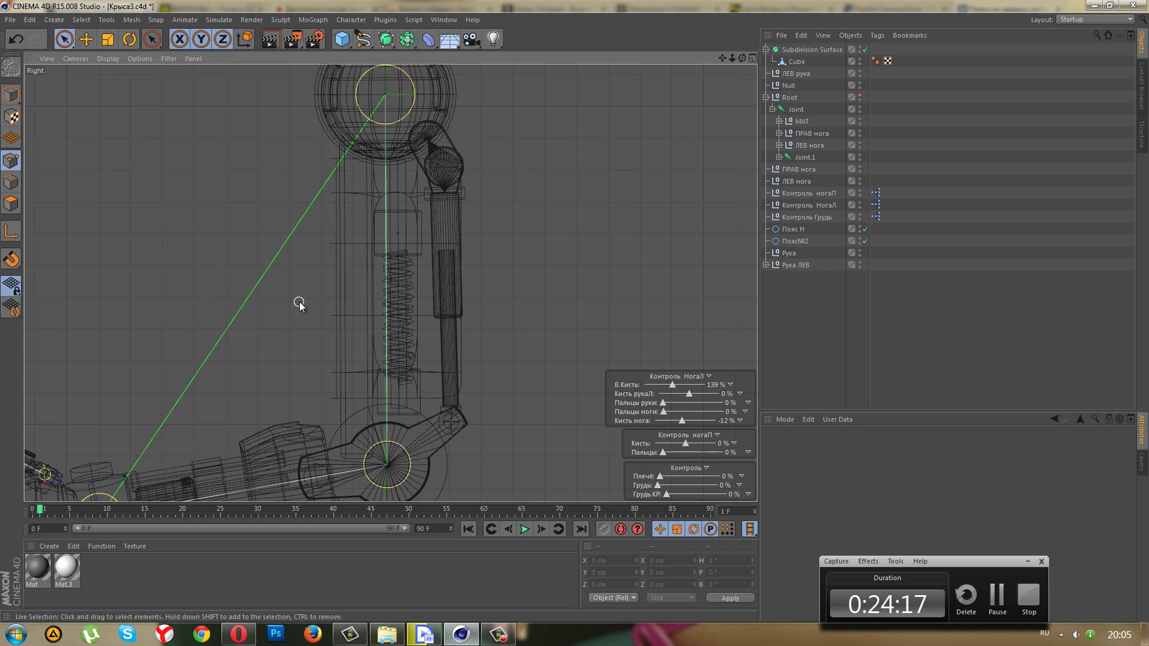
middle_click(311, 282)
middle_click(278, 200)
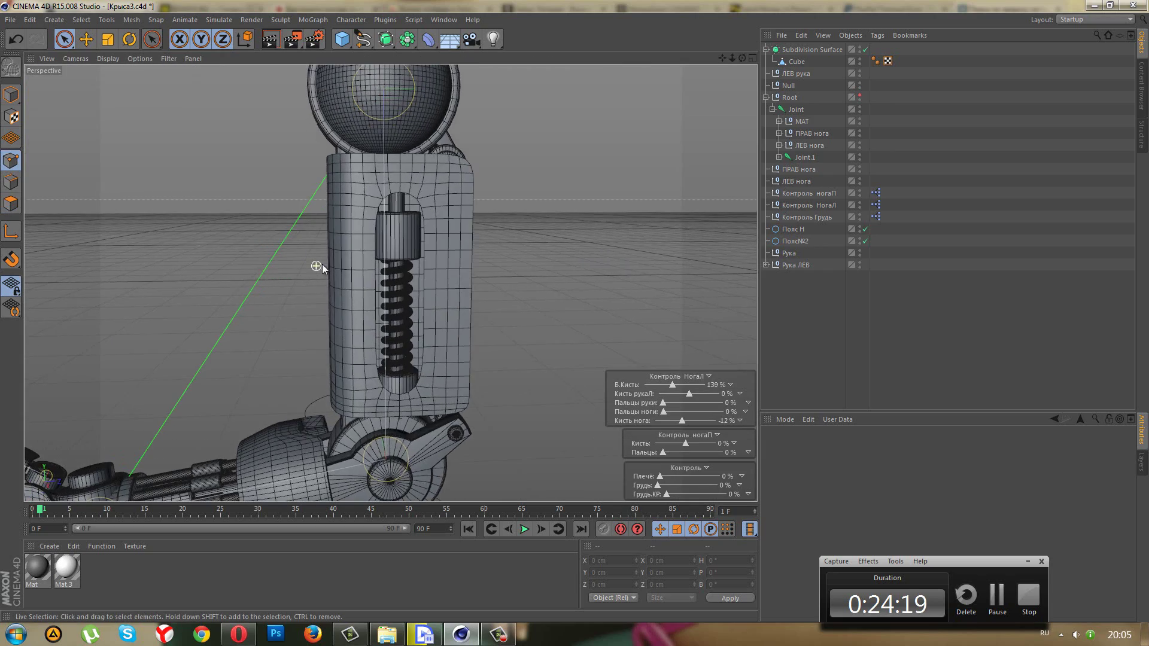
- Box-select the Cube's wall polygons in polygon mode
mouse_move(322, 263)
left_mouse_down("alt")
mouse_move(642, 284)
mouse_move(744, 309)
mouse_move(454, 268)
mouse_move(401, 289)
mouse_move(630, 276)
mouse_move(36, 183)
left_mouse_up("alt")
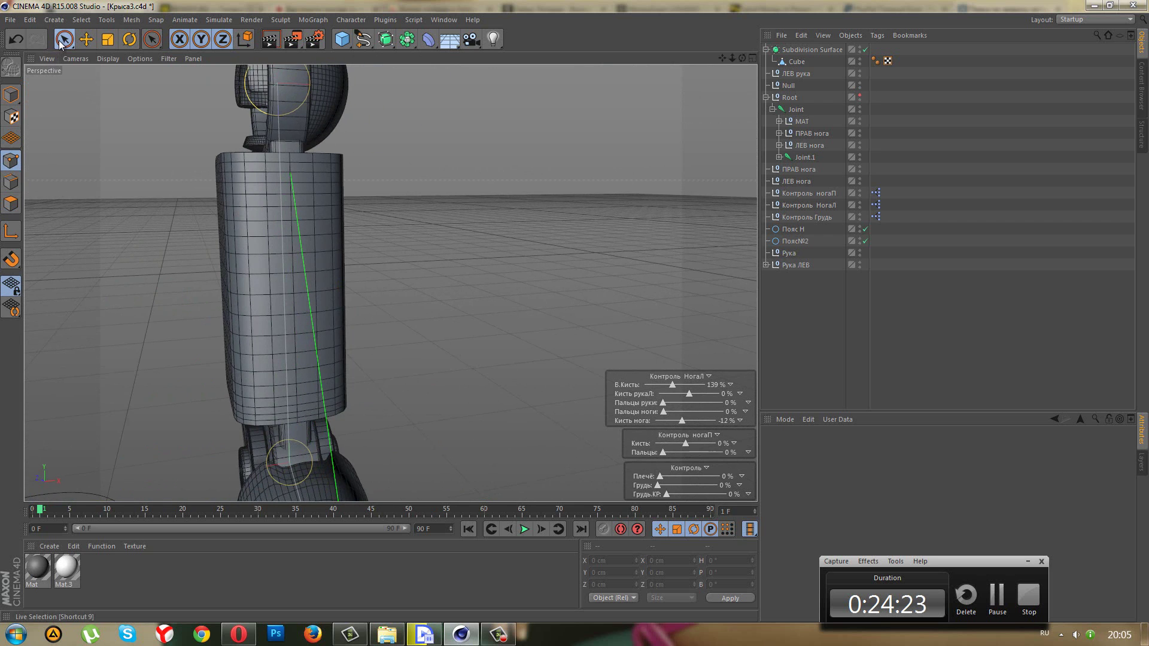
left_click_drag(62, 45, 108, 74)
left_click(10, 204)
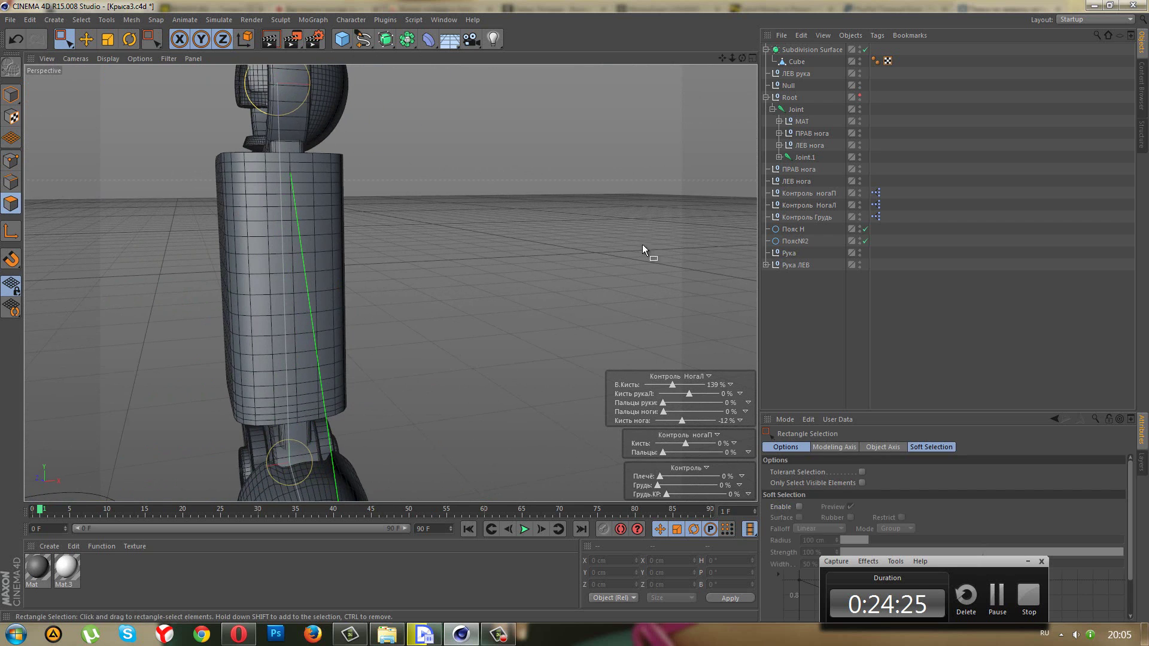
left_click(785, 67)
left_click_drag(648, 193, 419, 179, "alt")
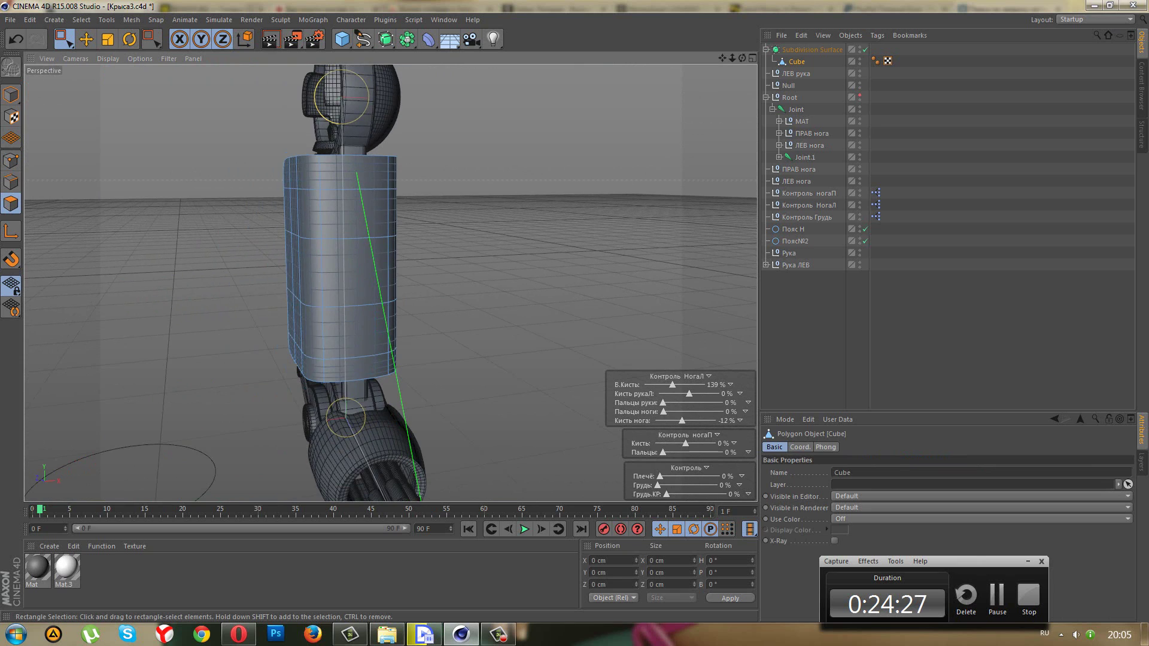
left_click_drag(225, 140, 518, 371)
- Extrude the wall polygons inward to about -22.2 cm, with subdivision smoothing off
left_click_drag(419, 316, 568, 281, "alt")
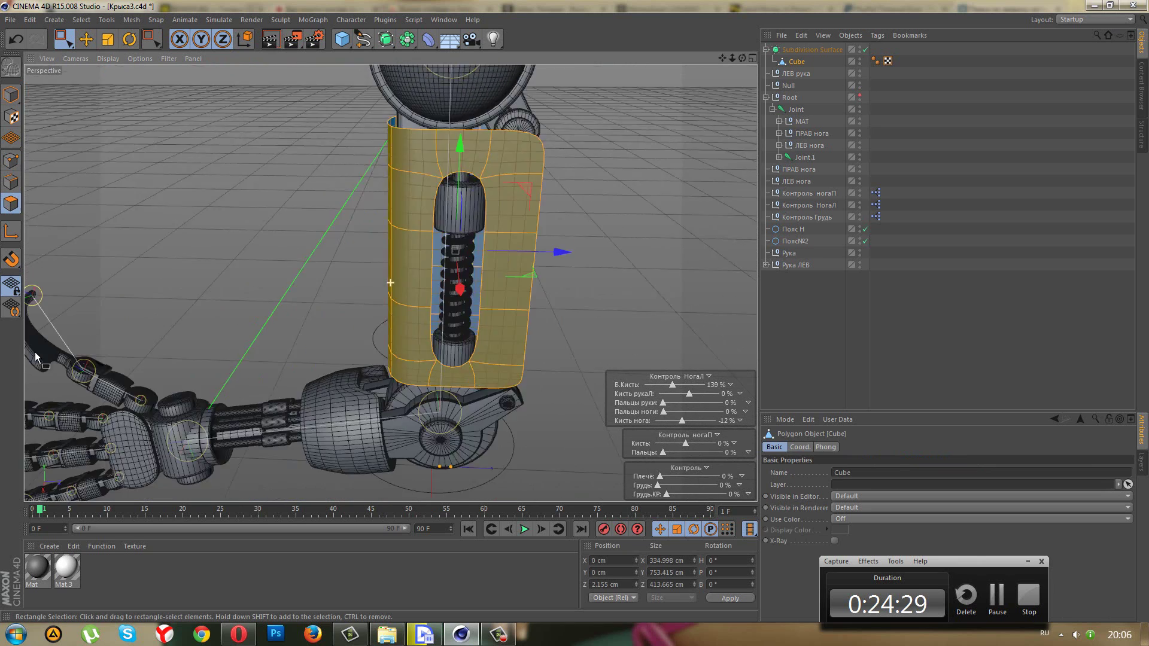
right_click(613, 239)
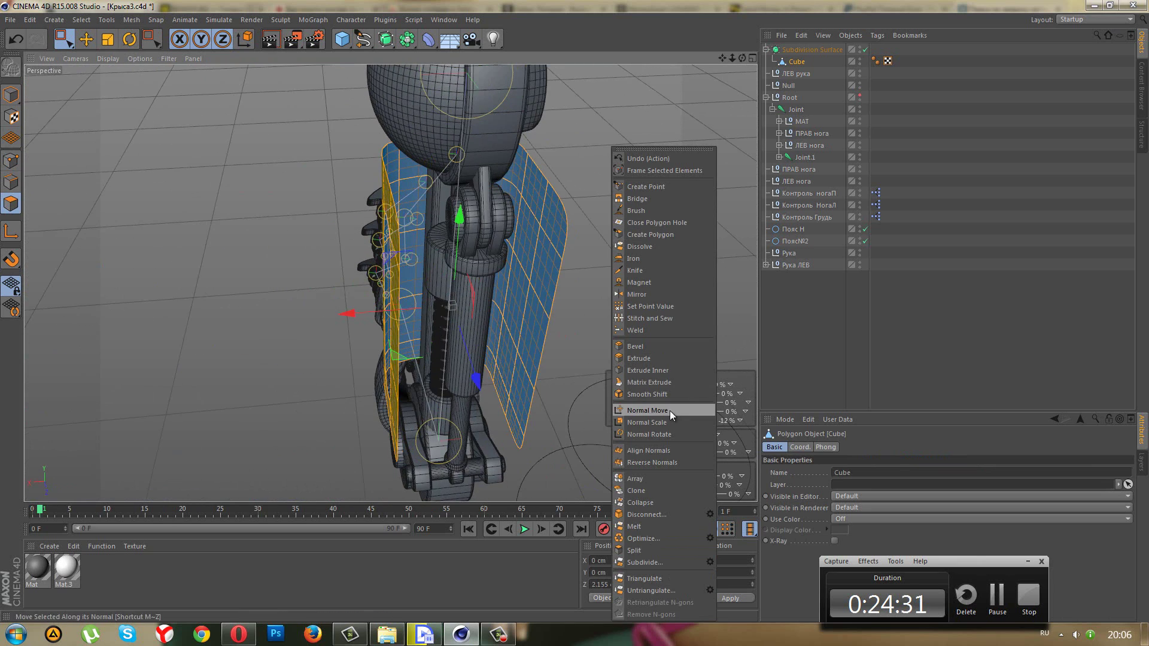
left_click(638, 358)
mouse_move(630, 346)
left_mouse_down("alt")
mouse_move(623, 299)
mouse_move(576, 311)
left_mouse_up("alt")
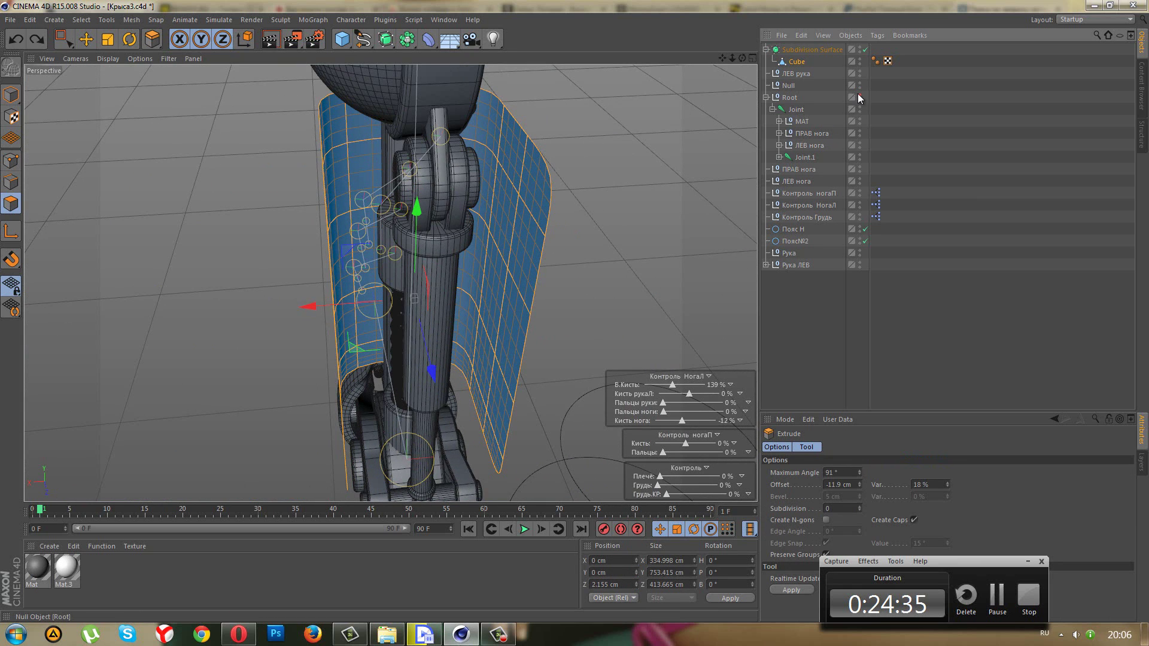
left_click(865, 50)
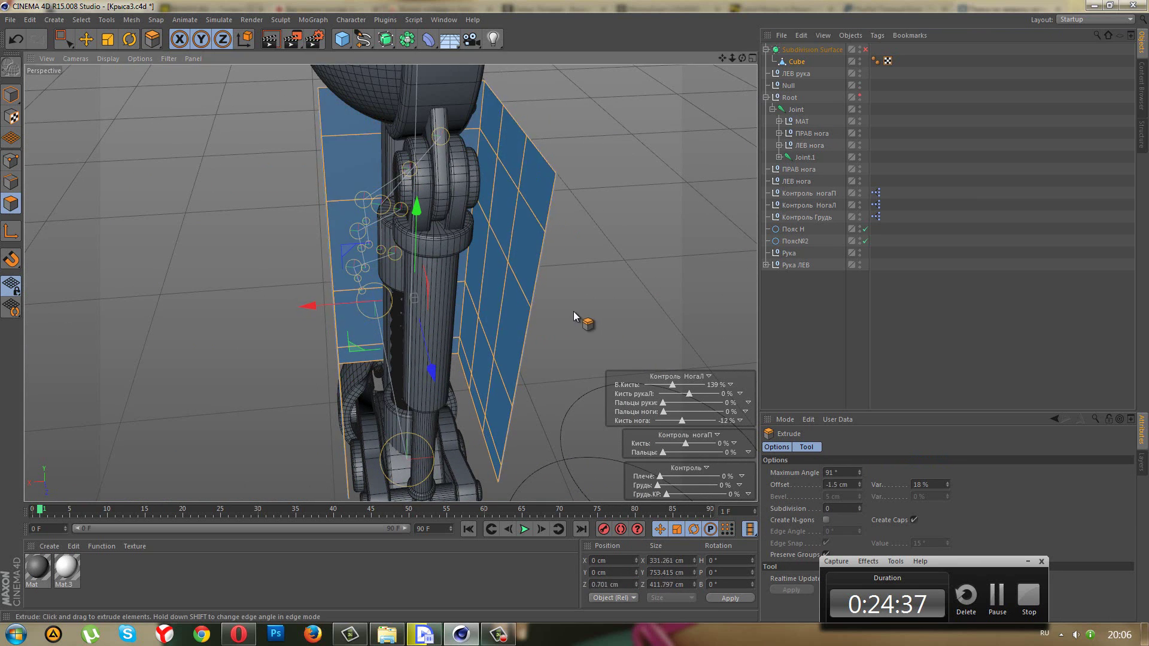
left_click_drag(570, 313, 572, 311)
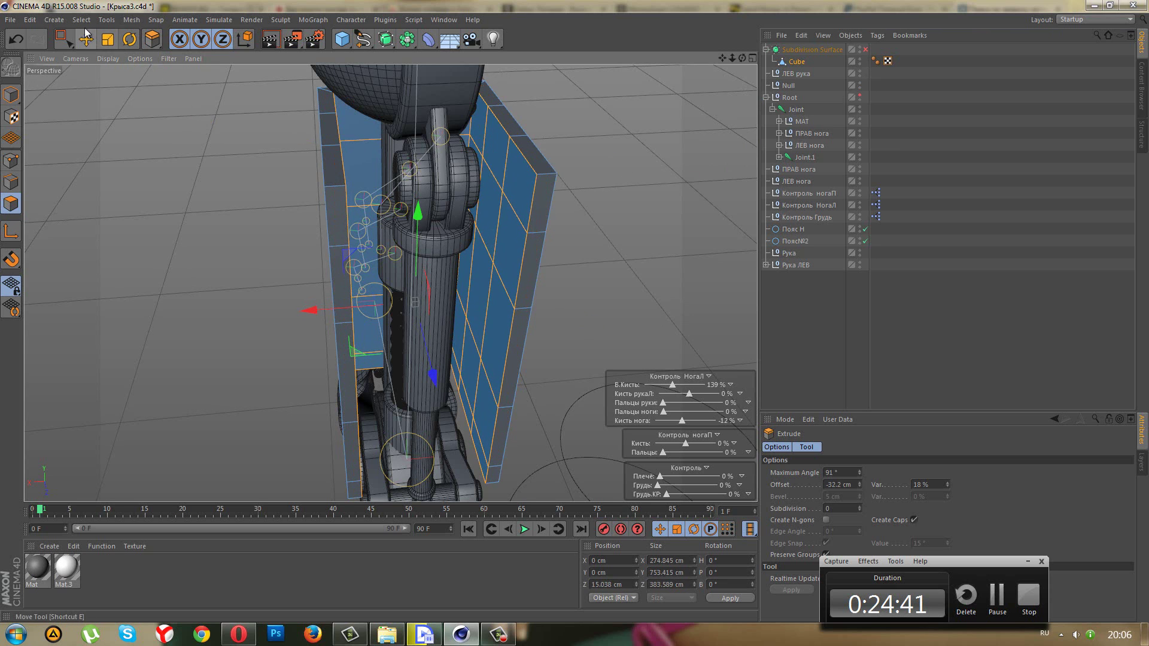
left_click(55, 20)
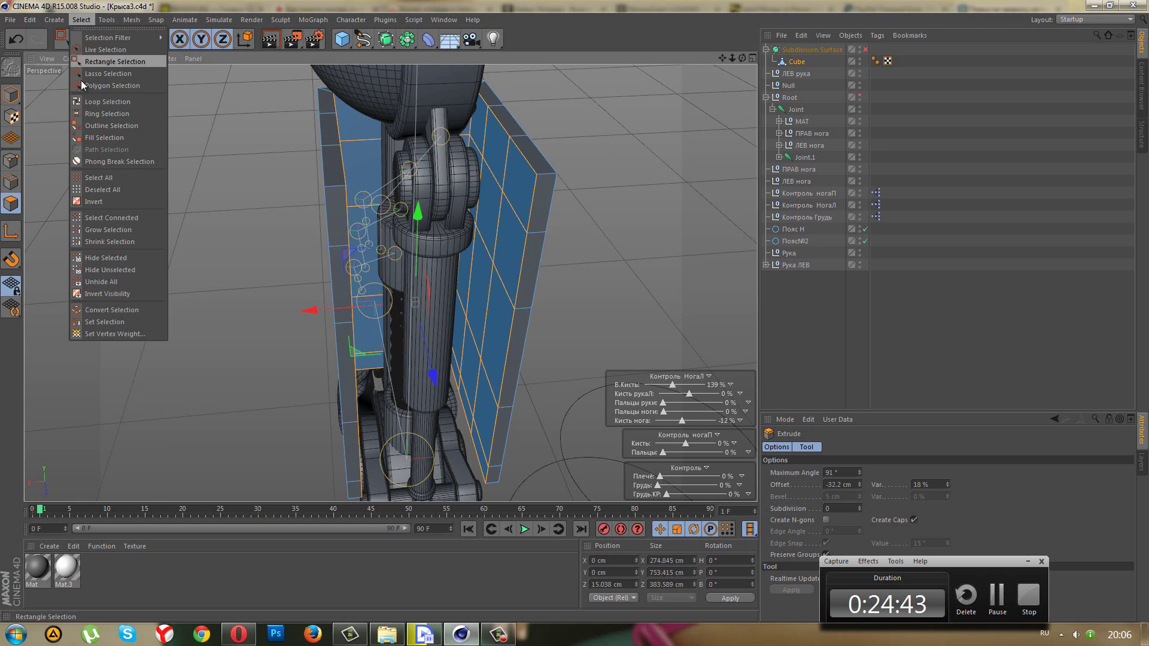
- Loop-select the casing's rim strip, turn smoothing back on, and Extrude Inner it by 4.2 cm
left_click(87, 102)
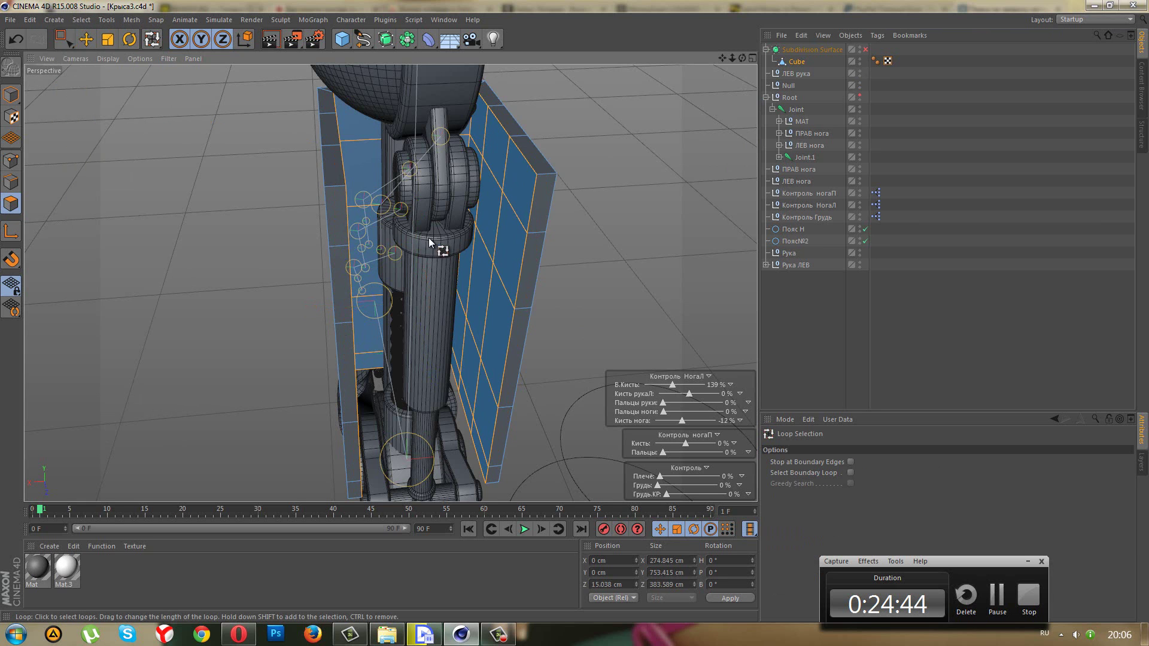
left_click(541, 177)
left_click(865, 50)
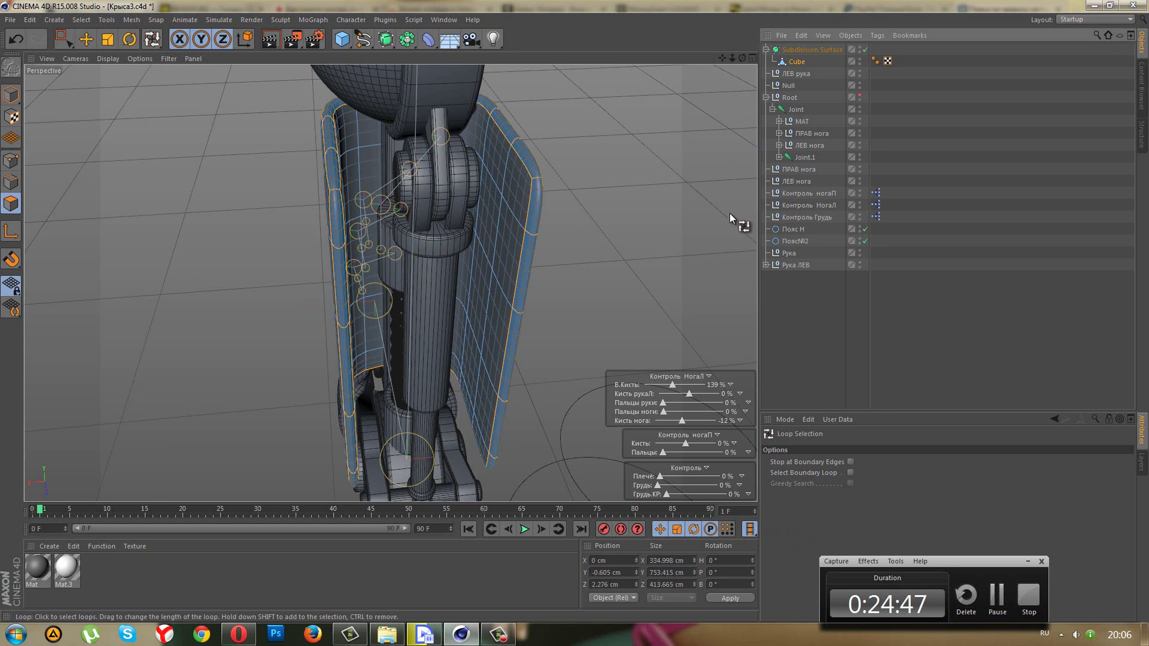
right_click(688, 218)
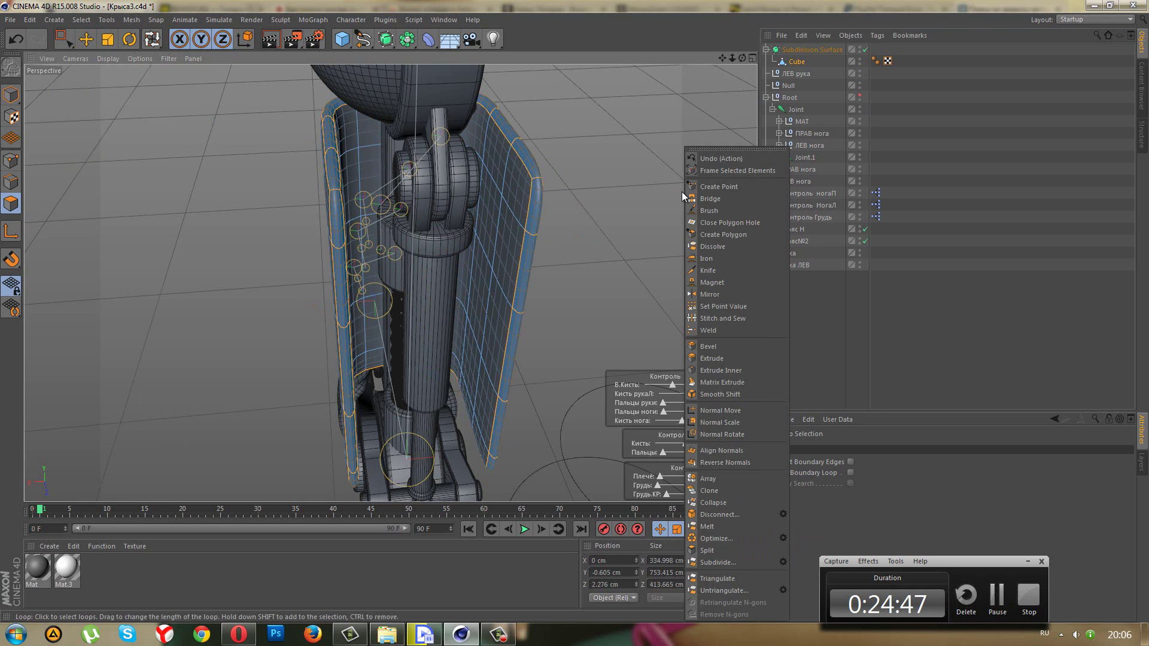
left_click(720, 370)
left_click_drag(636, 283, 574, 312)
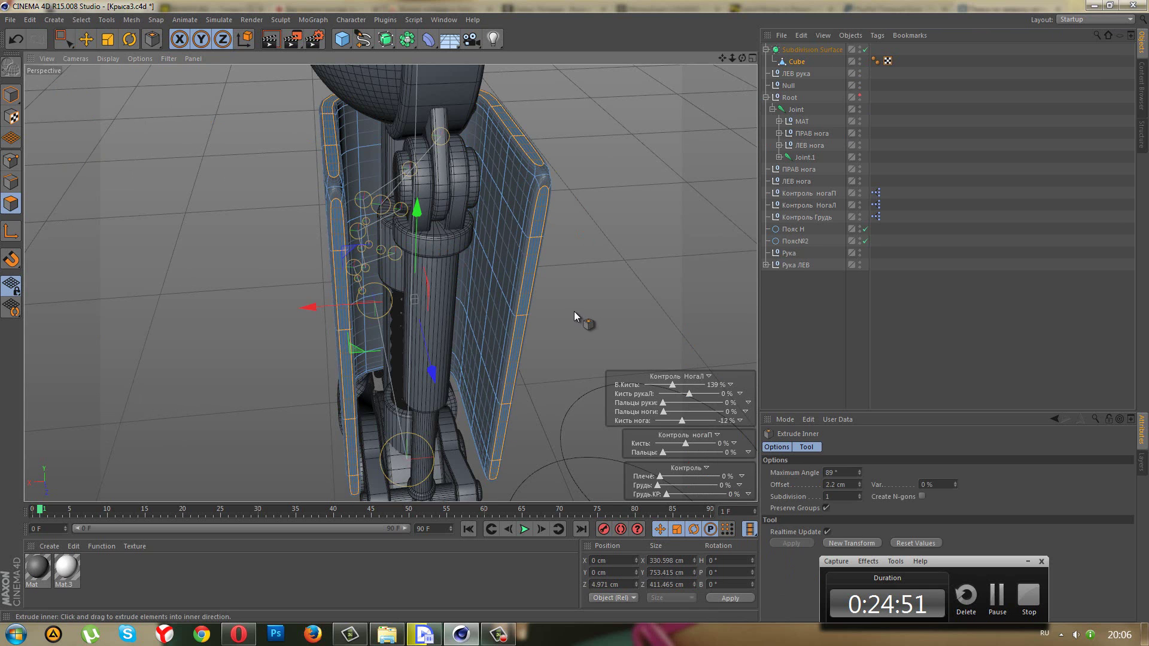
left_click(791, 317)
mouse_move(688, 305)
left_mouse_down("alt")
mouse_move(640, 298)
mouse_move(751, 247)
mouse_move(573, 312)
mouse_move(626, 249)
mouse_move(572, 253)
left_mouse_up("alt")
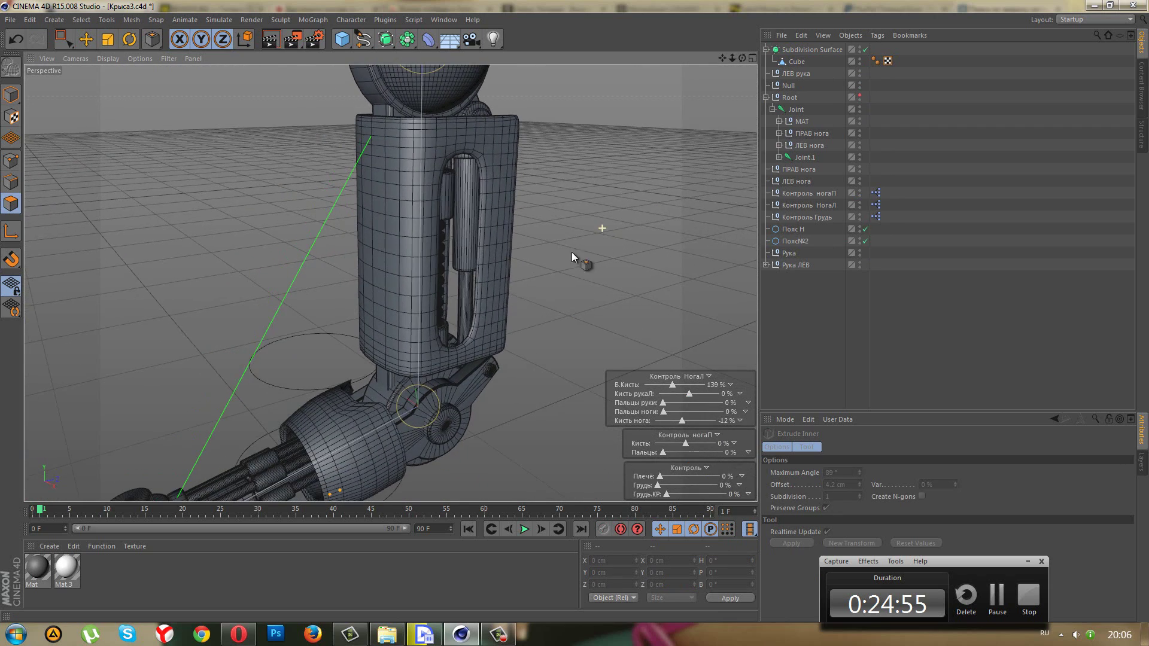
- In the Right view, shift the Cube's lower-left corner points left and the upper points up
middle_click(572, 253)
middle_click(345, 354)
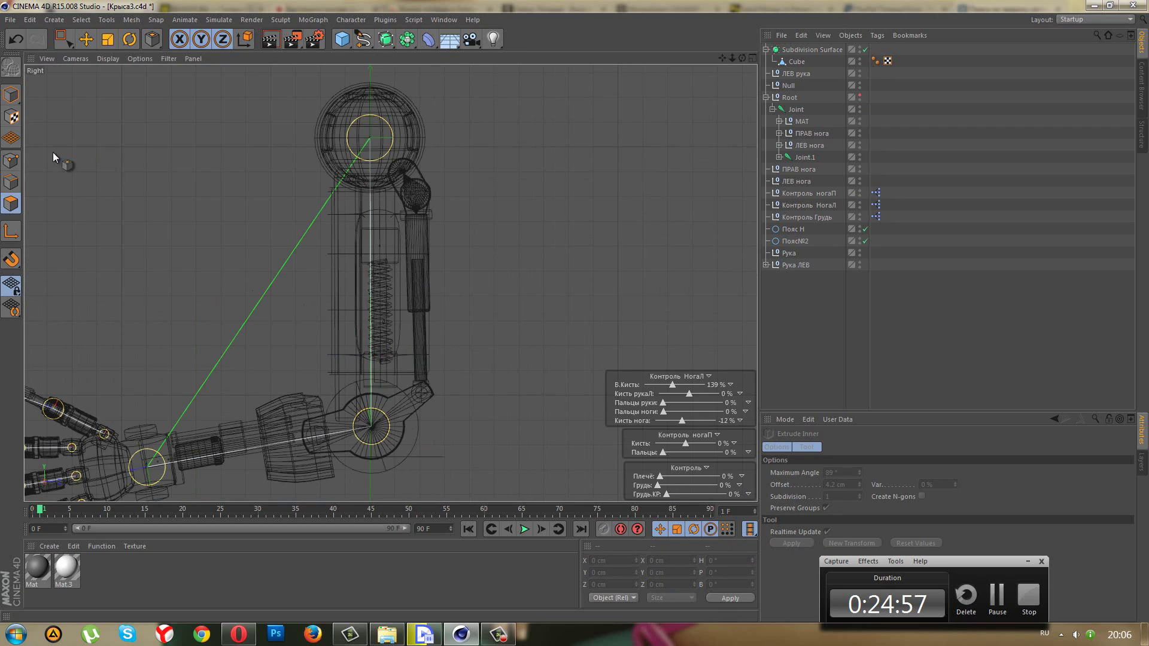
left_click(61, 39)
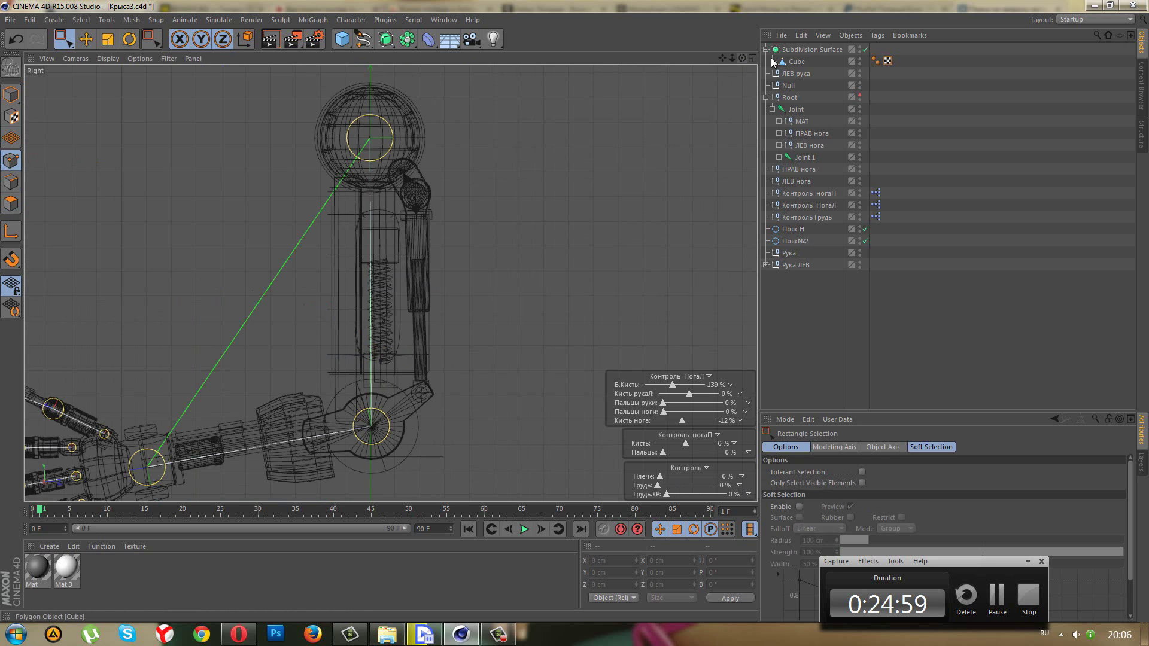
left_click(796, 62)
scroll(450, 278, "up", 2)
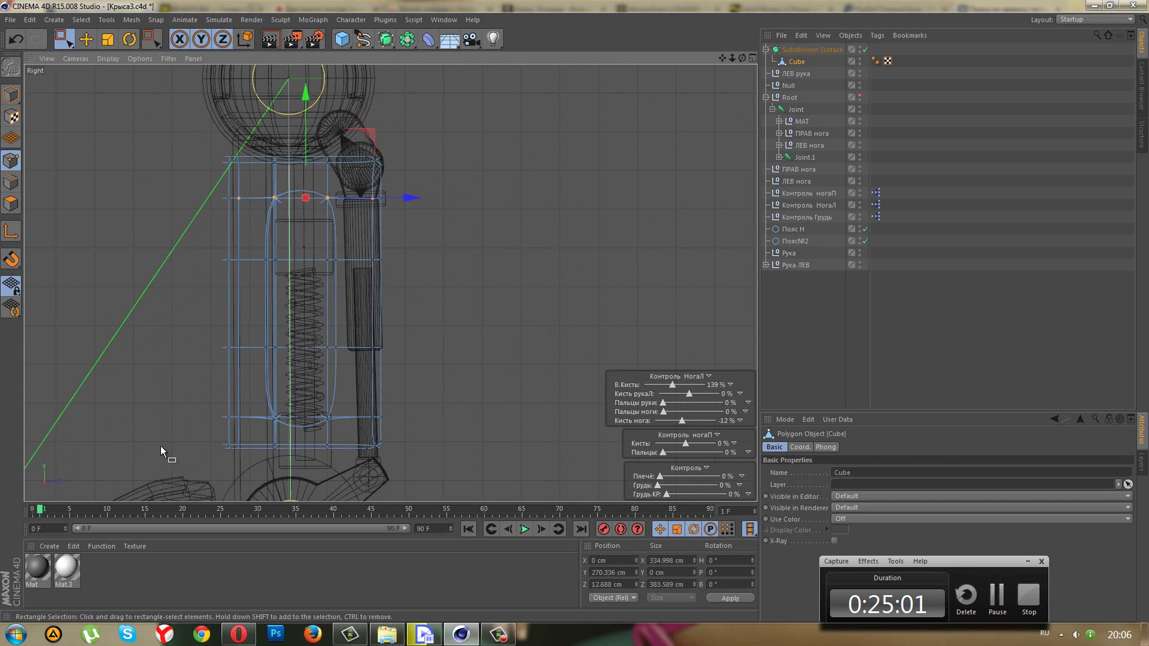
middle_click_drag(160, 446, 178, 386, "alt")
left_click_drag(192, 342, 291, 425)
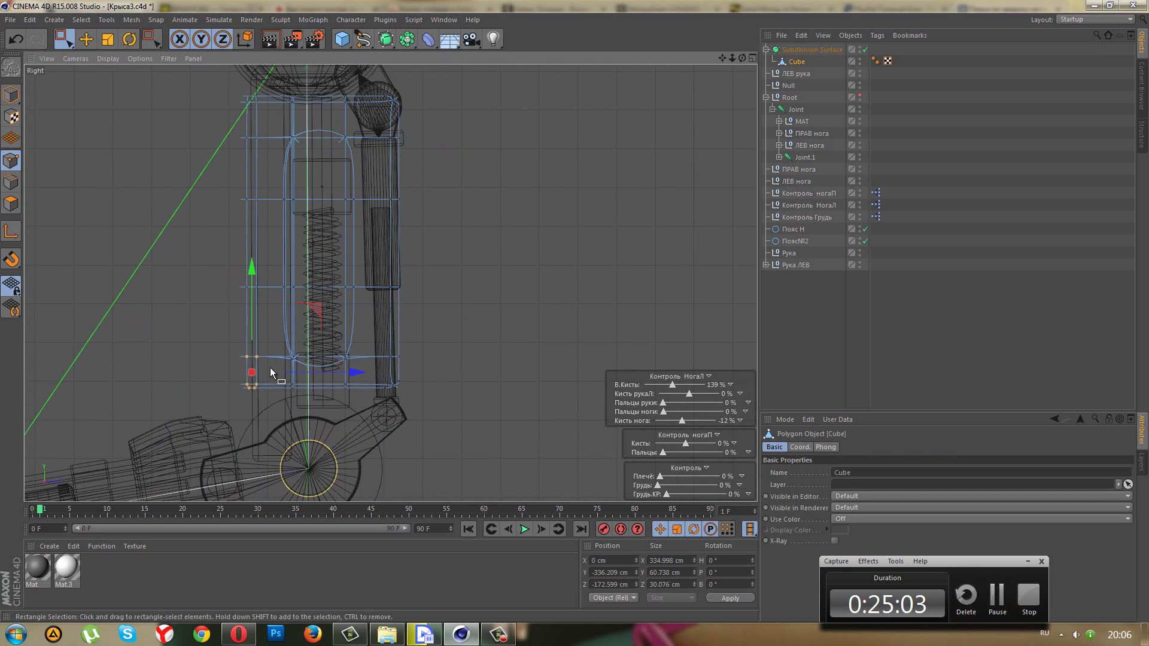
left_click_drag(321, 315, 304, 318)
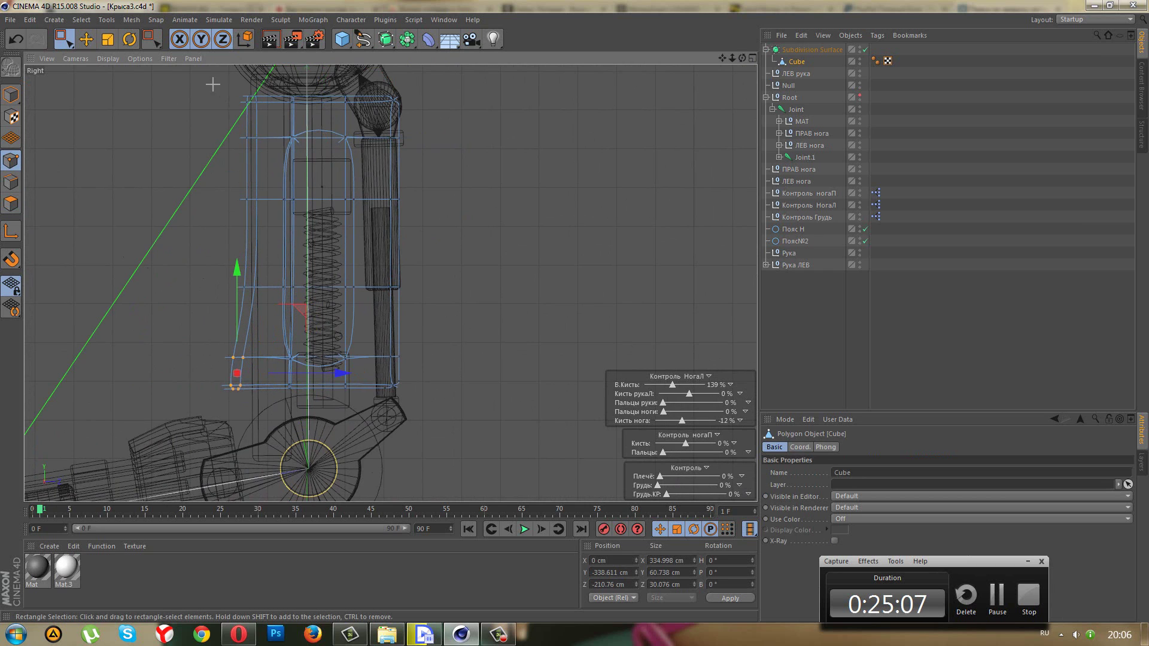
middle_click_drag(277, 149, 378, 257, "alt")
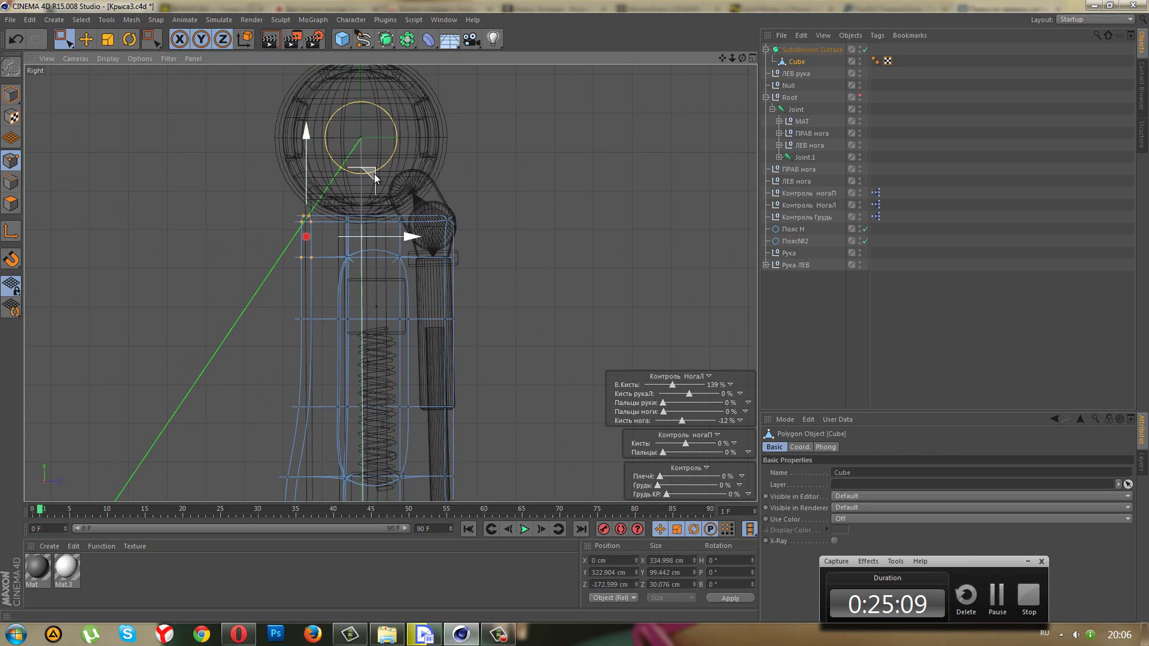
left_click_drag(375, 173, 355, 162)
- Check the shape in Perspective, then pull the top point up-right and the bottom point down-right
middle_click(354, 170)
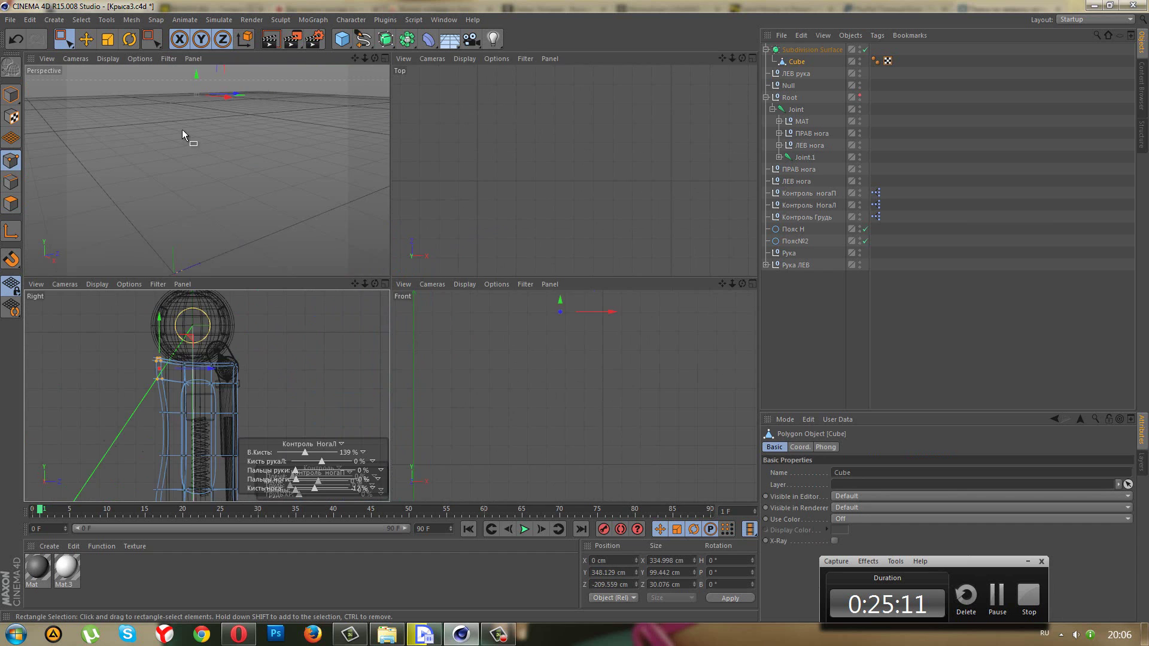
middle_click(182, 128)
mouse_move(299, 267)
left_mouse_down("alt")
mouse_move(362, 311)
mouse_move(309, 312)
left_mouse_up("alt")
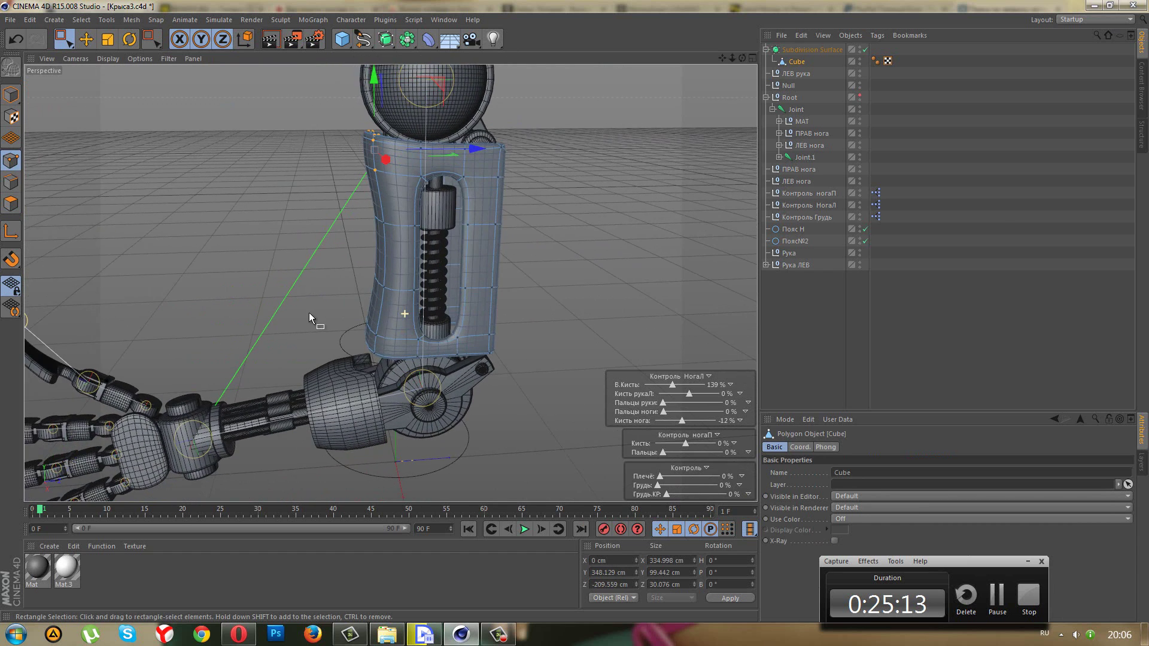
middle_click(285, 401)
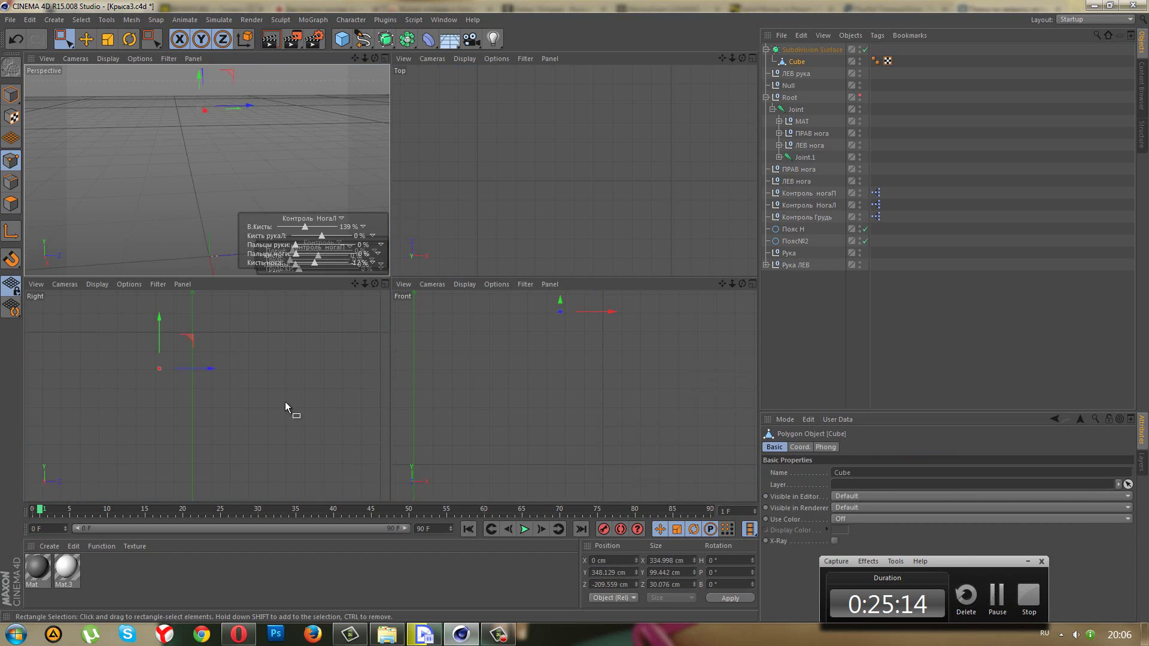
middle_click(317, 424)
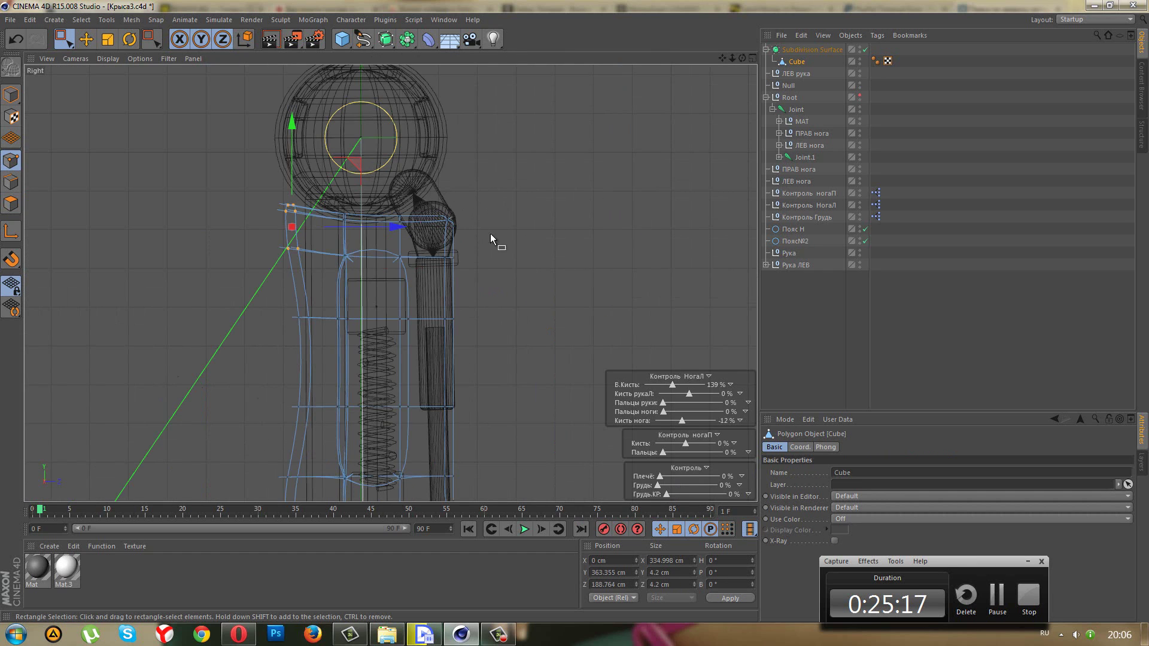
mouse_move(491, 234)
left_mouse_down()
mouse_move(534, 128)
mouse_move(534, 138)
left_mouse_up()
middle_click_drag(506, 302, 509, 157)
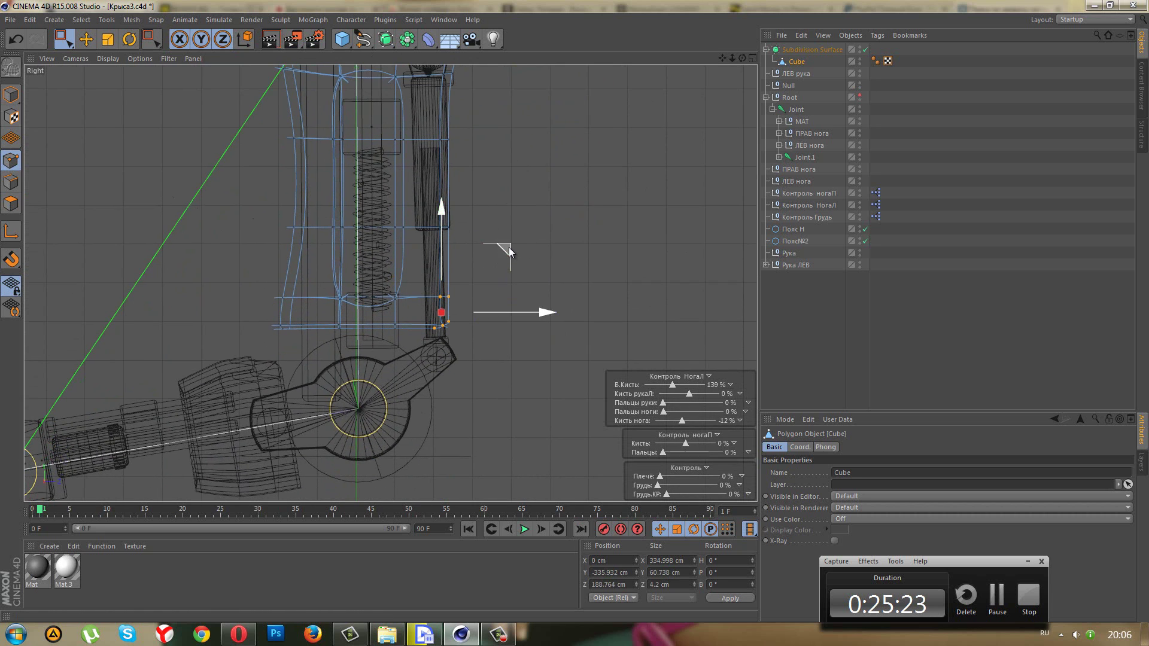
left_click_drag(511, 246, 529, 271)
middle_click(472, 258)
- Inspect the cover in Perspective, then reselect the Cube in the Right view
middle_click(183, 154)
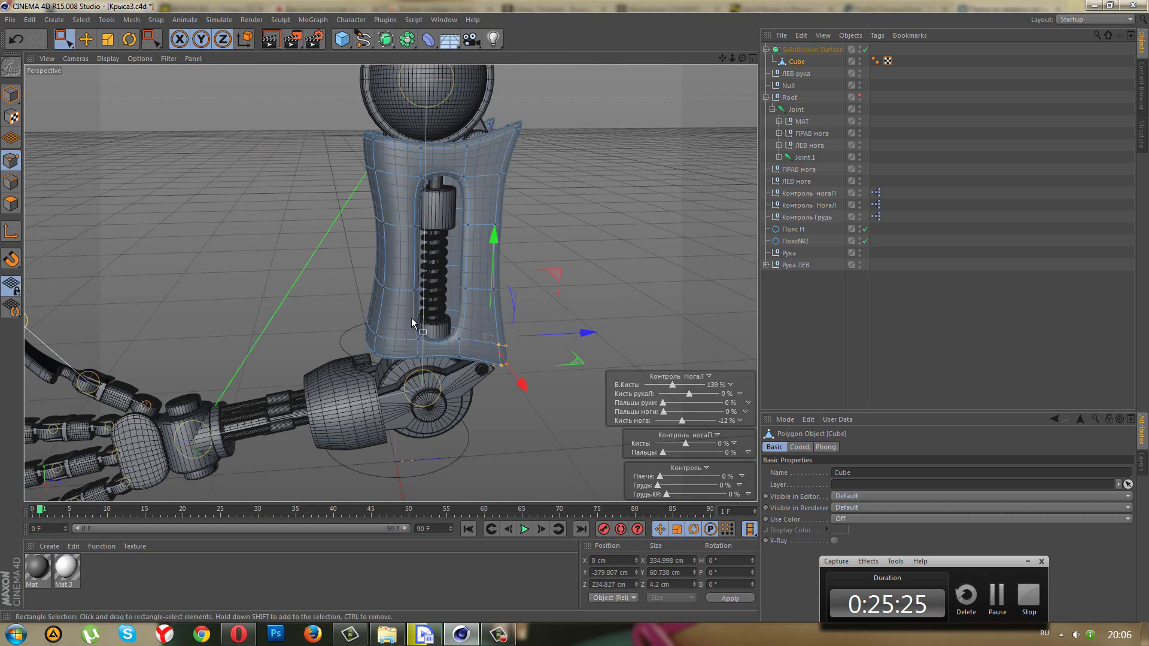
left_click(769, 328)
mouse_move(579, 323)
left_mouse_down("alt")
mouse_move(378, 293)
mouse_move(526, 324)
mouse_move(583, 303)
mouse_move(586, 279)
mouse_move(457, 334)
mouse_move(544, 325)
mouse_move(507, 320)
mouse_move(549, 354)
mouse_move(375, 304)
mouse_move(338, 312)
mouse_move(383, 292)
mouse_move(547, 304)
mouse_move(555, 325)
mouse_move(526, 314)
left_mouse_up("alt")
middle_click(526, 314)
middle_click(268, 350)
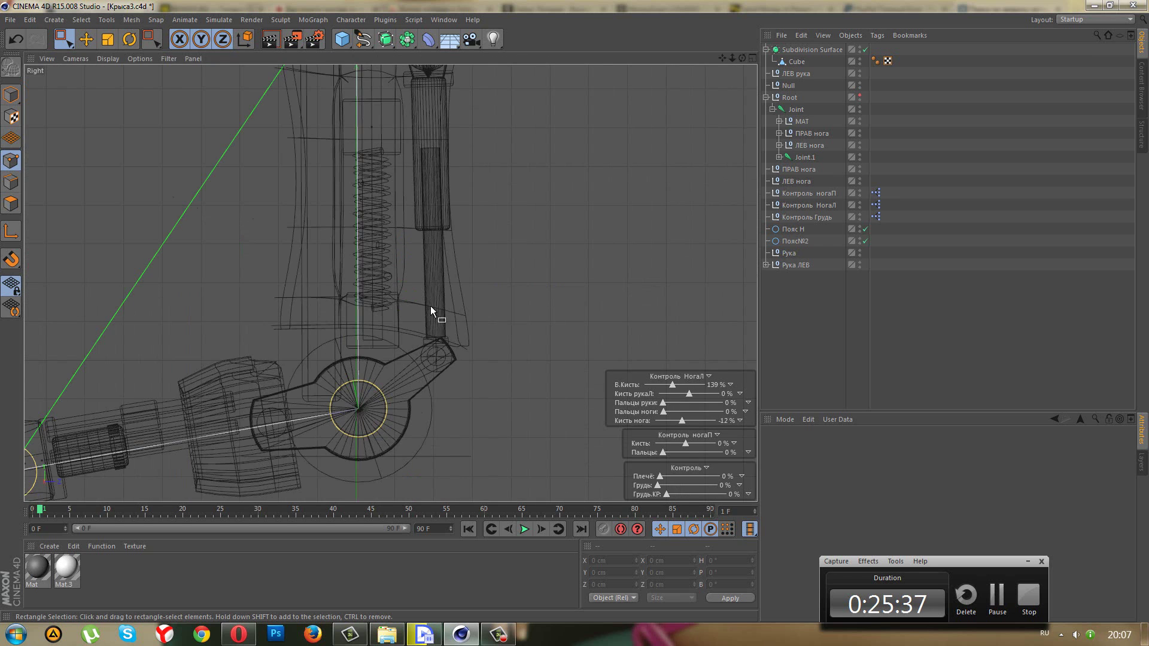
scroll(472, 282, "down", 2)
scroll(471, 281, "down", 2)
left_click(471, 281)
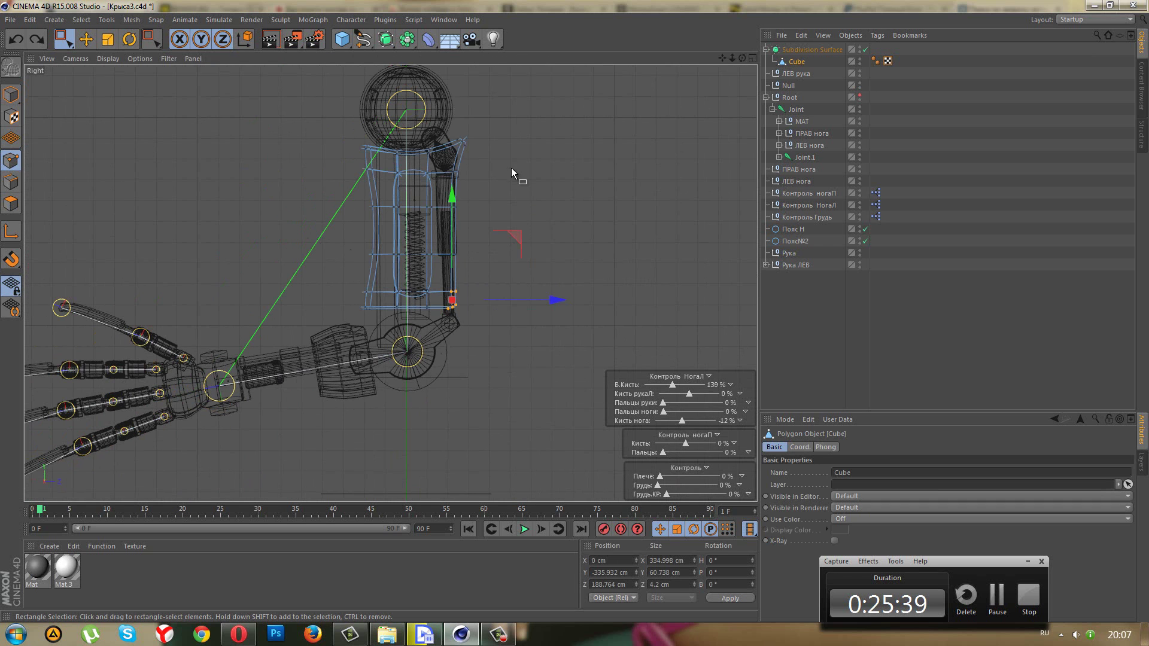
- Move the front edge points to taper the lower end inward, undoing one bad move
scroll(515, 159, "up", 2)
scroll(514, 159, "up", 2)
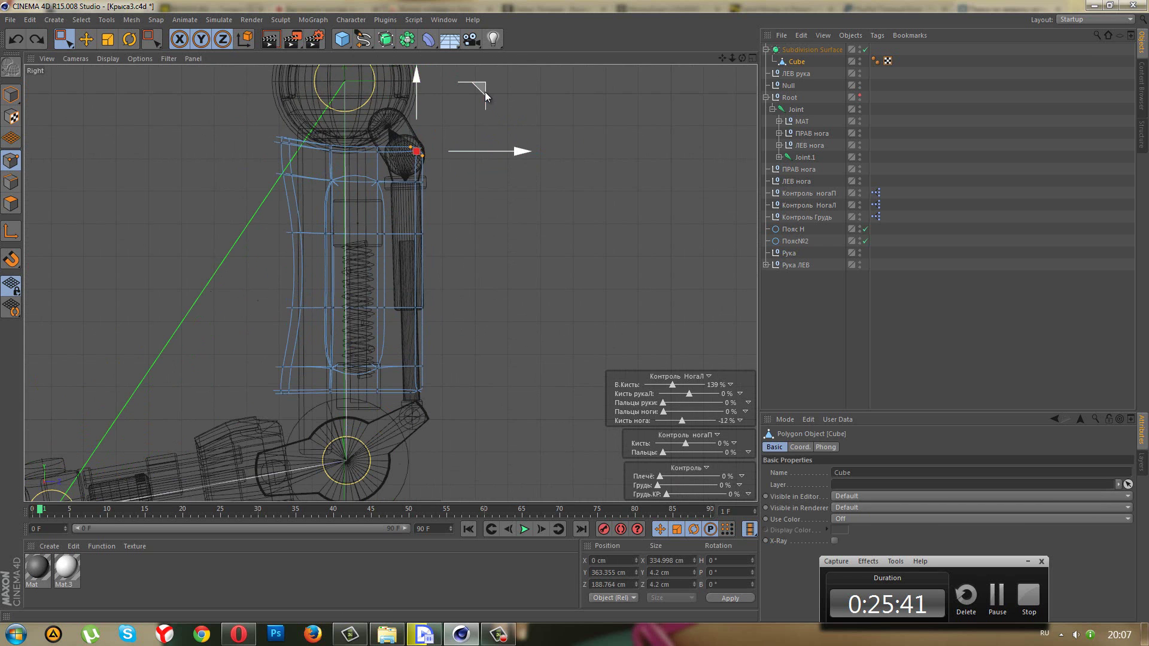
left_click_drag(485, 92, 468, 105)
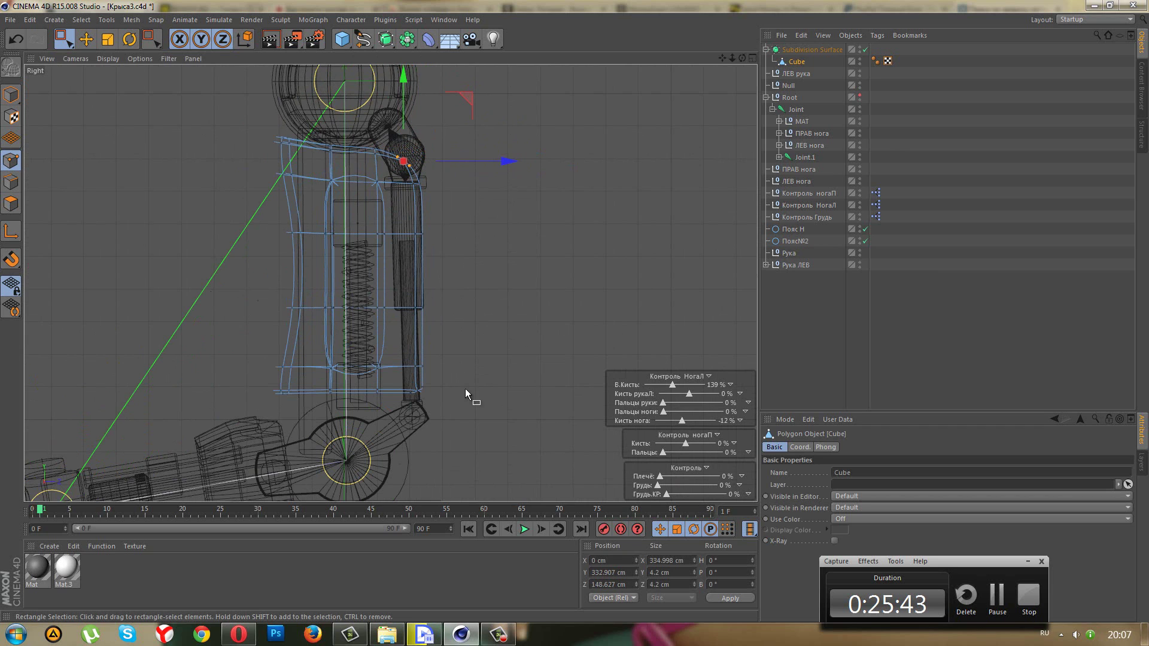
left_click_drag(484, 321, 473, 300)
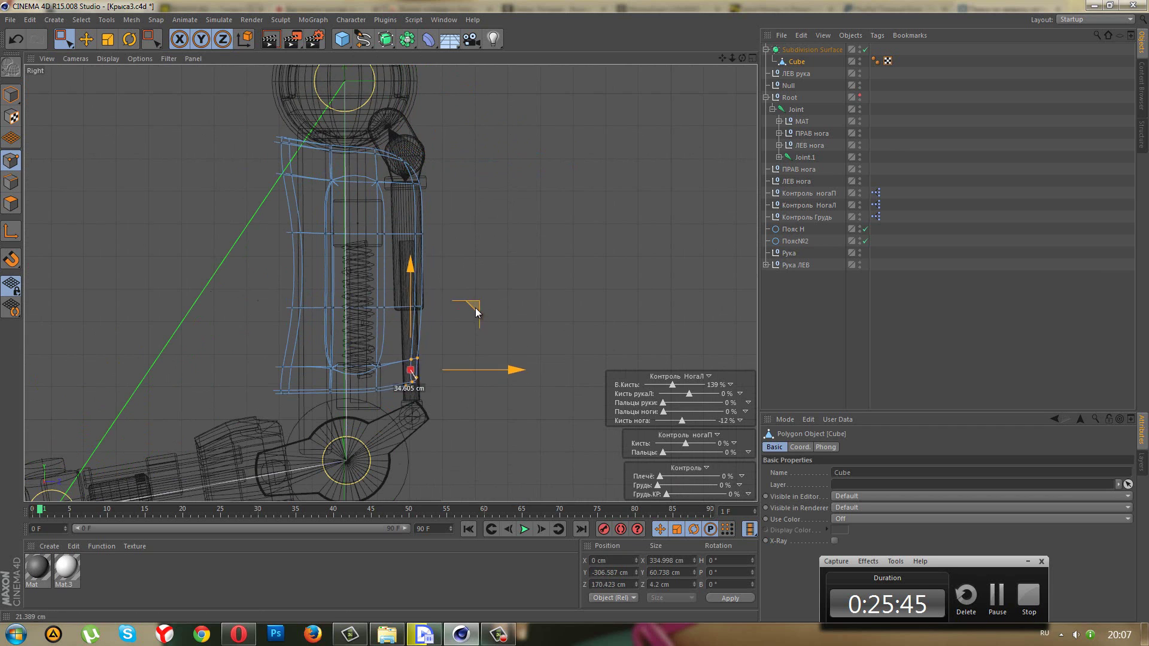
key("ctrl+z")
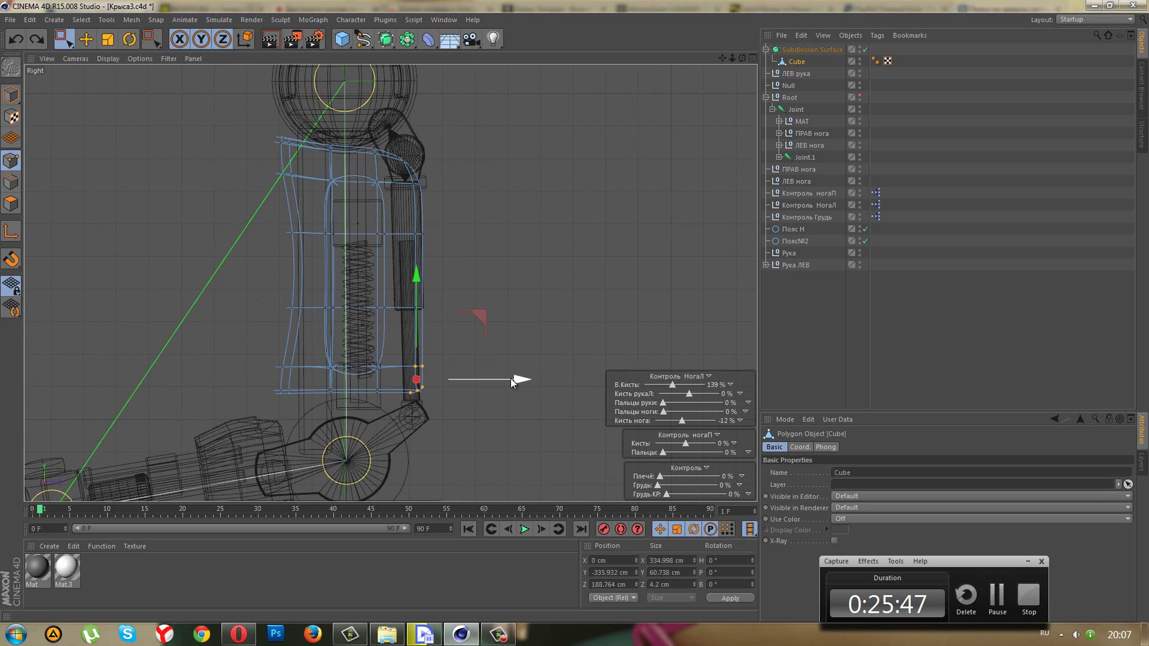
left_click_drag(512, 383, 460, 380)
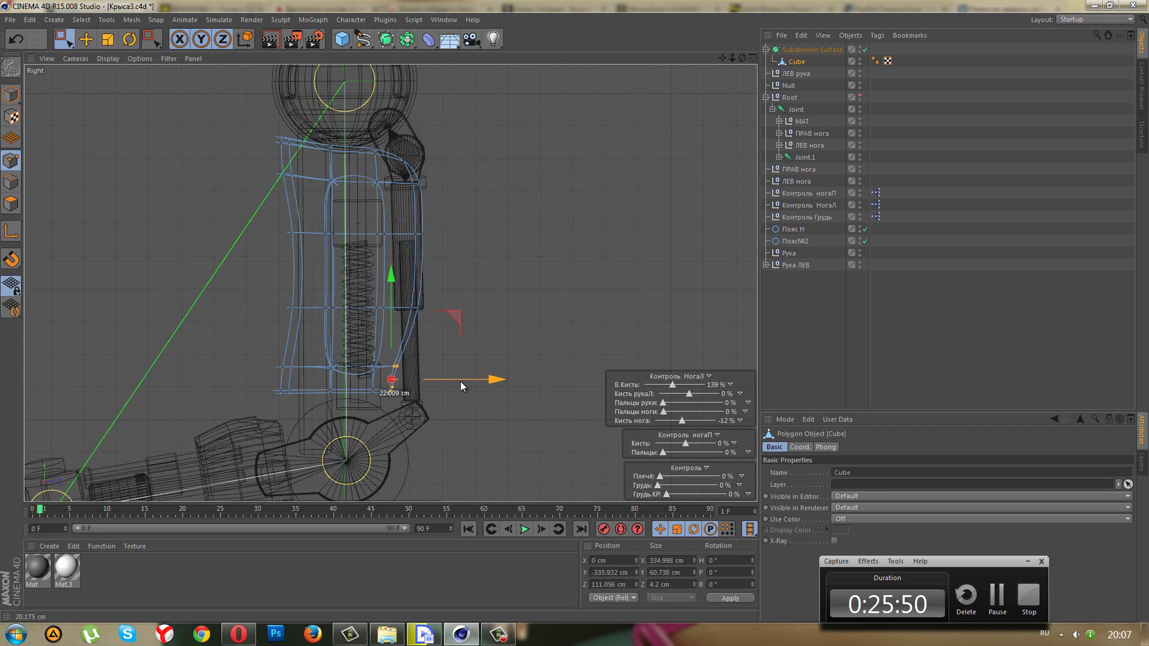
middle_click(392, 350)
middle_click(145, 235)
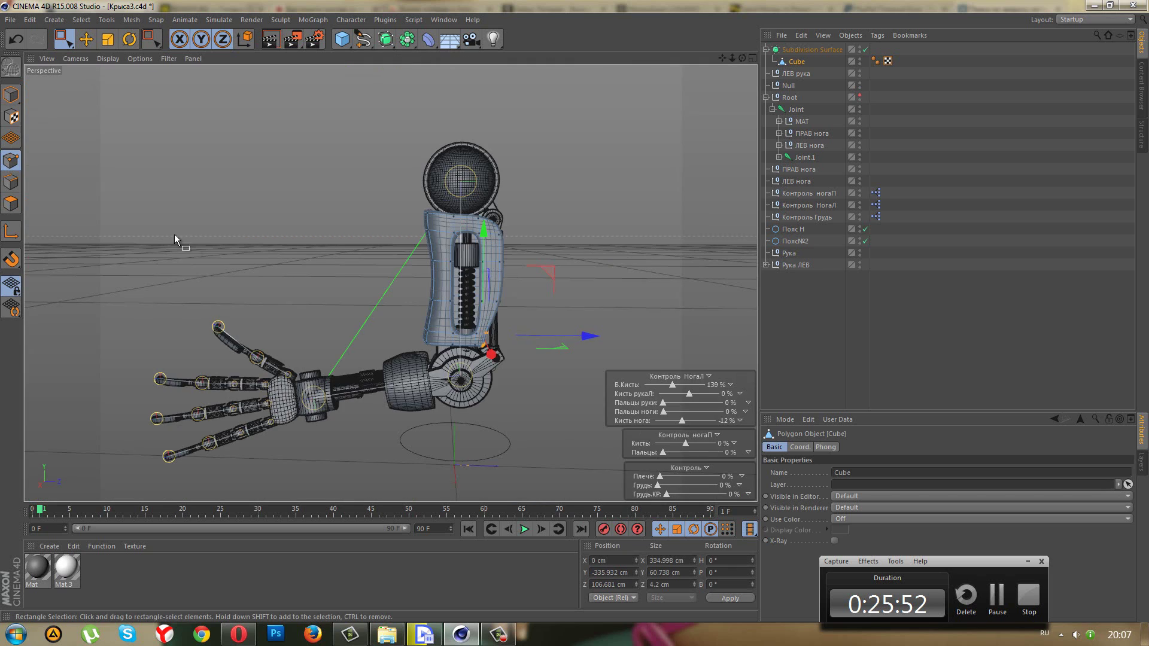
left_click(792, 337)
mouse_move(574, 311)
left_mouse_down("alt")
mouse_move(512, 322)
mouse_move(494, 358)
mouse_move(553, 358)
mouse_move(604, 326)
mouse_move(710, 340)
left_mouse_up("alt")
left_click(541, 354)
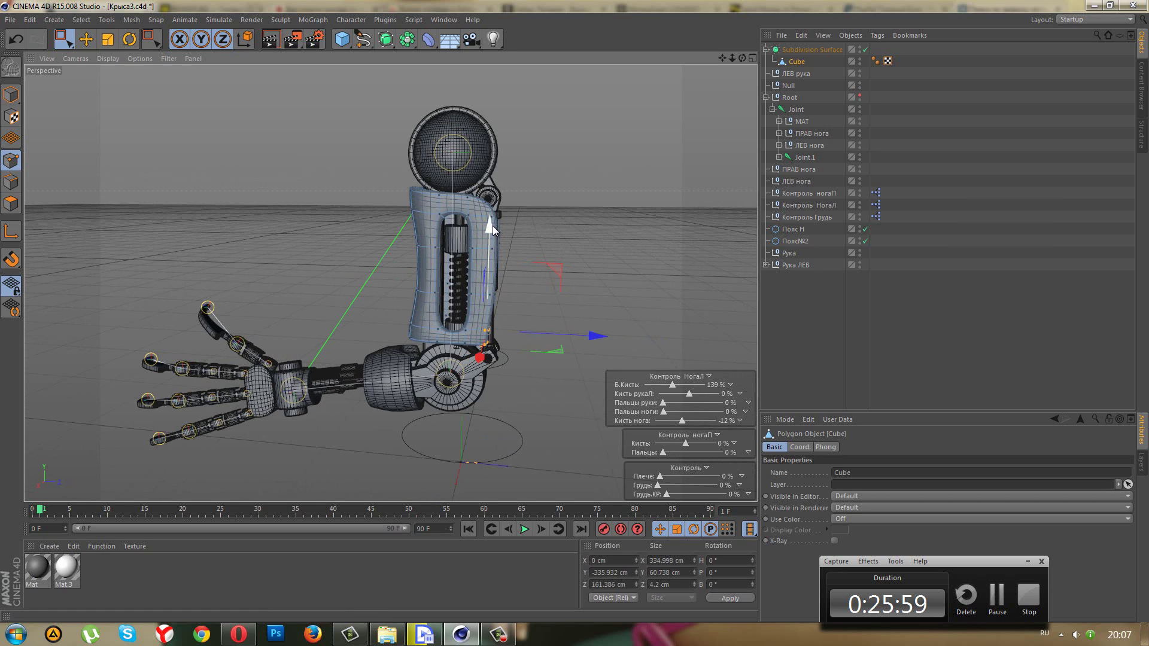
left_click(761, 329)
mouse_move(752, 332)
left_mouse_down("alt")
mouse_move(534, 300)
mouse_move(633, 320)
mouse_move(651, 310)
mouse_move(505, 374)
left_mouse_up("alt")
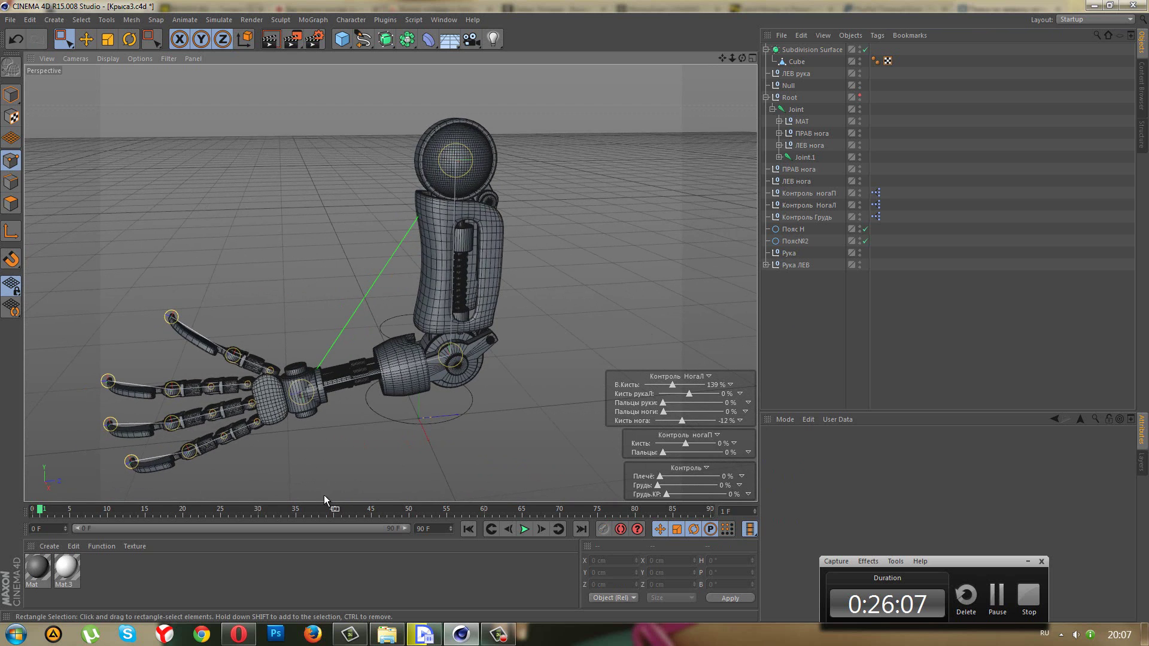
scroll(324, 494, "up", 2)
scroll(330, 480, "down", 1)
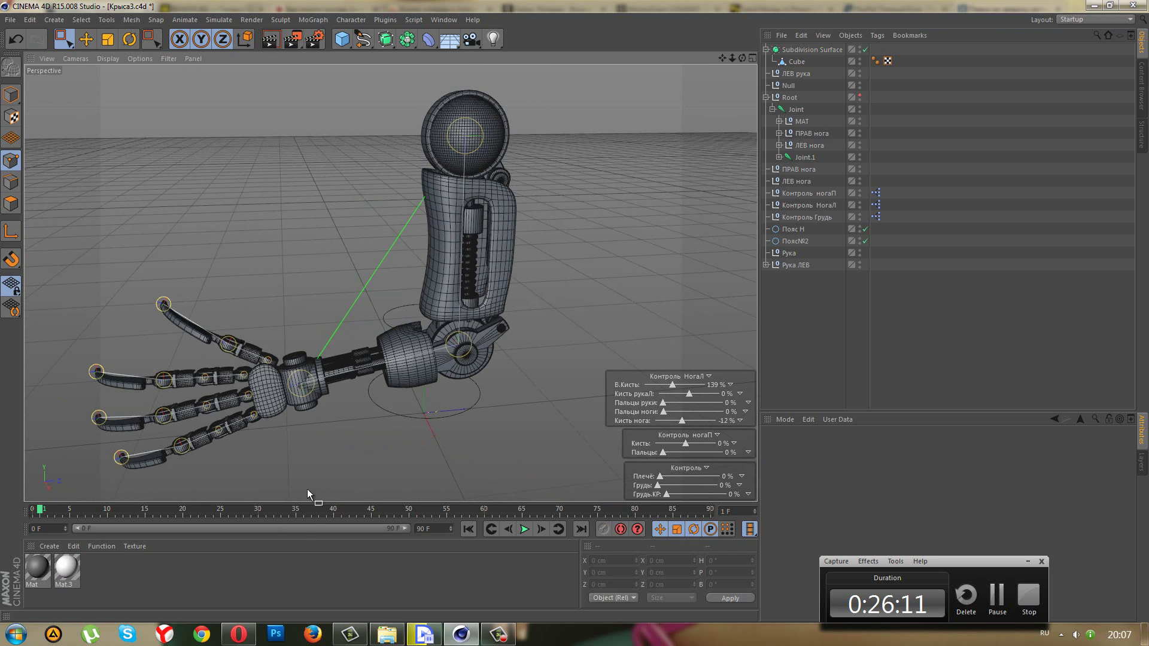
mouse_move(307, 490)
left_mouse_down("alt")
mouse_move(422, 461)
mouse_move(563, 479)
mouse_move(297, 475)
mouse_move(288, 490)
mouse_move(341, 494)
mouse_move(390, 472)
mouse_move(297, 480)
left_mouse_up("alt")
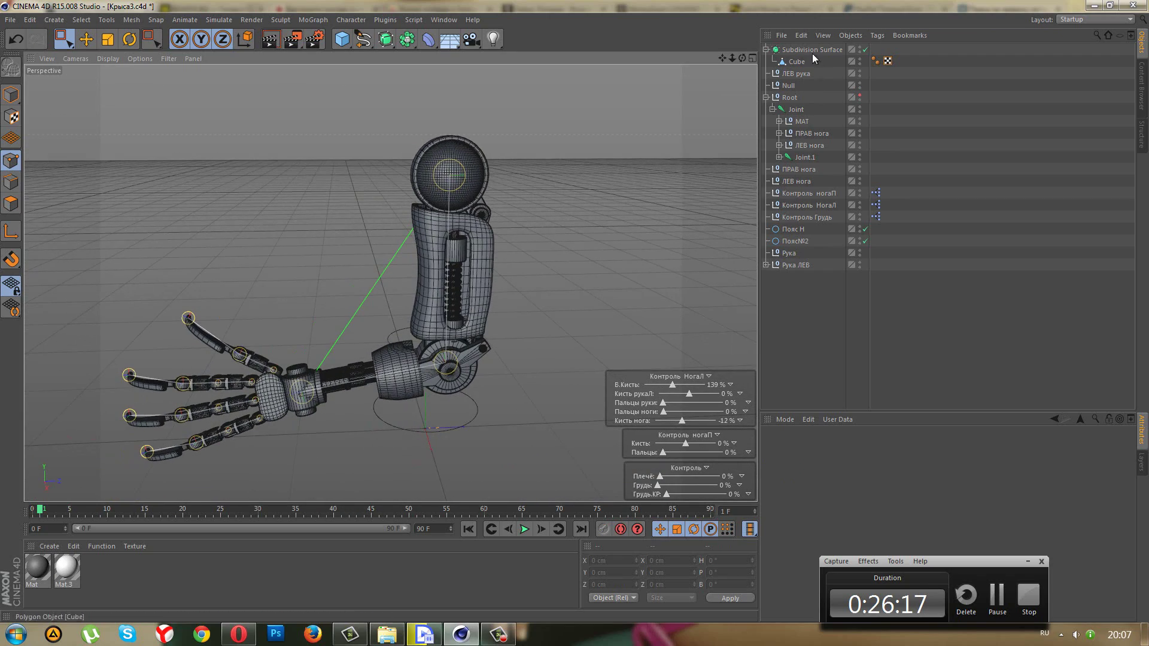
- Rename the Subdivision Surface object holding the arm cover to 'Щит'
double_click(790, 50)
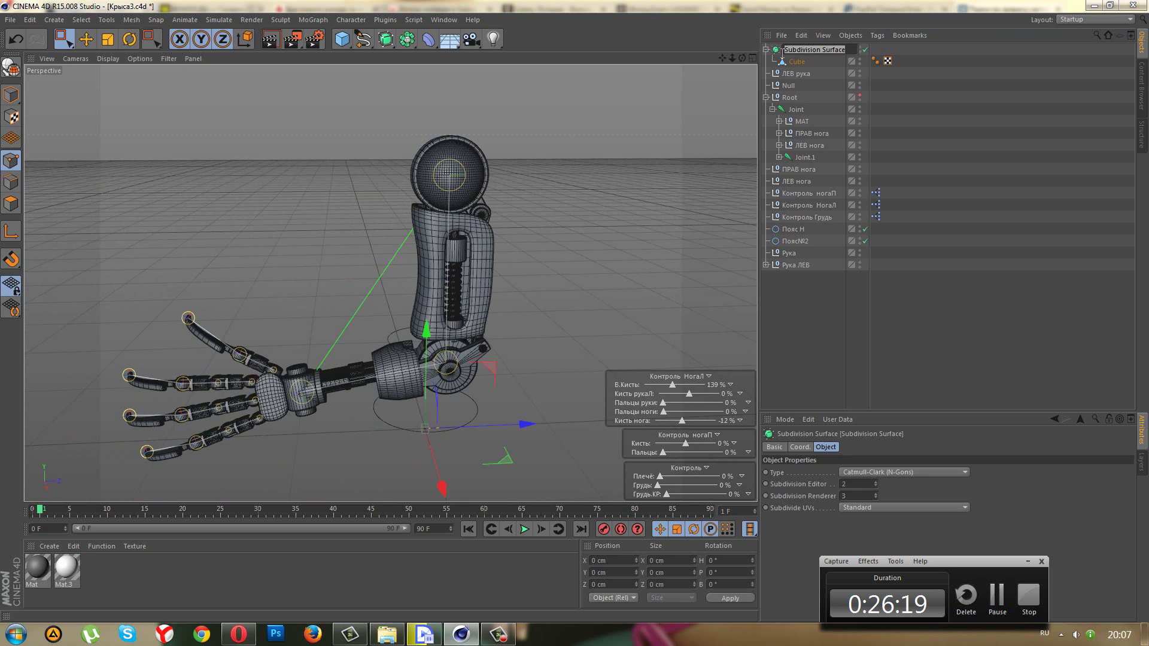
type("Шит")
key("Return")
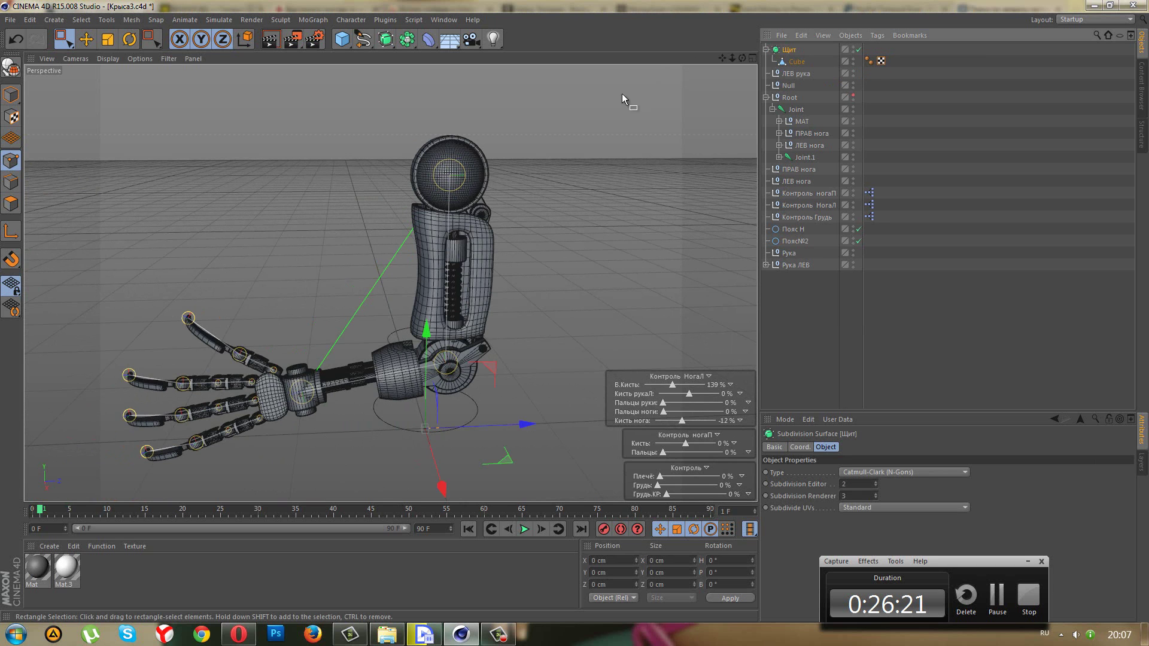
mouse_move(365, 485)
left_mouse_down("alt")
mouse_move(341, 449)
mouse_move(271, 431)
mouse_move(300, 468)
mouse_move(362, 457)
mouse_move(357, 440)
mouse_move(343, 454)
mouse_move(430, 440)
mouse_move(307, 443)
mouse_move(361, 390)
mouse_move(307, 415)
mouse_move(331, 413)
mouse_move(263, 363)
mouse_move(194, 378)
mouse_move(220, 392)
mouse_move(371, 412)
mouse_move(389, 426)
left_mouse_up("alt")
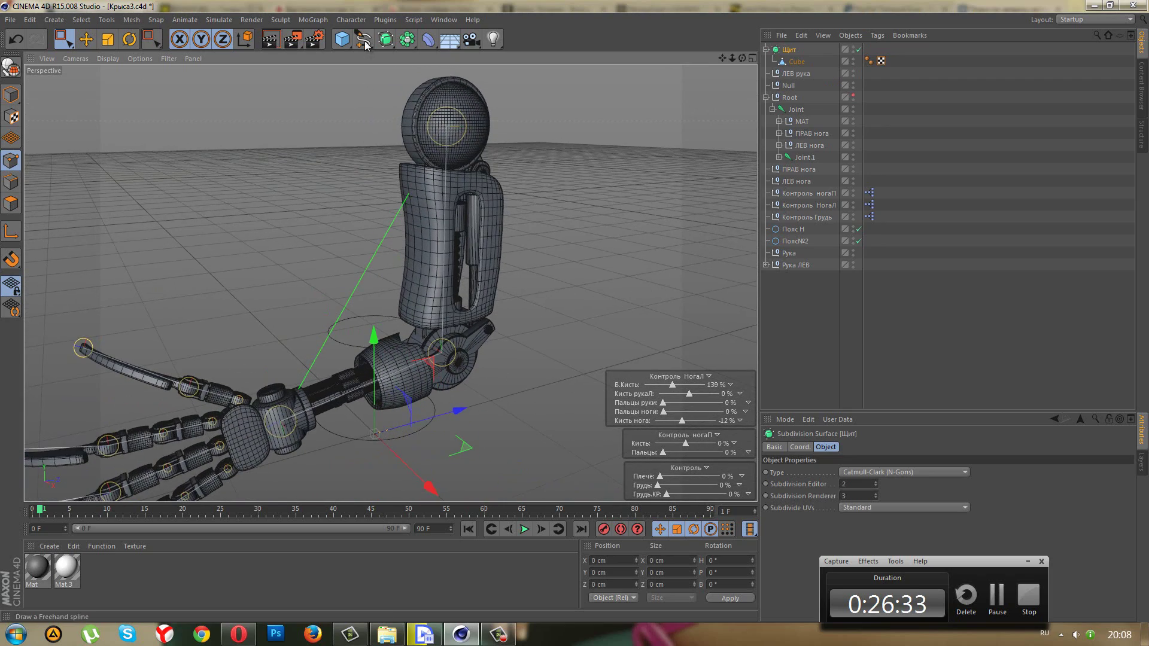
left_click(342, 39)
- Parent the Sphere under null '2' inside the Рука ЛЕВ arm group
mouse_move(572, 74)
left_mouse_down("alt")
mouse_move(469, 317)
mouse_move(484, 354)
left_mouse_up("alt")
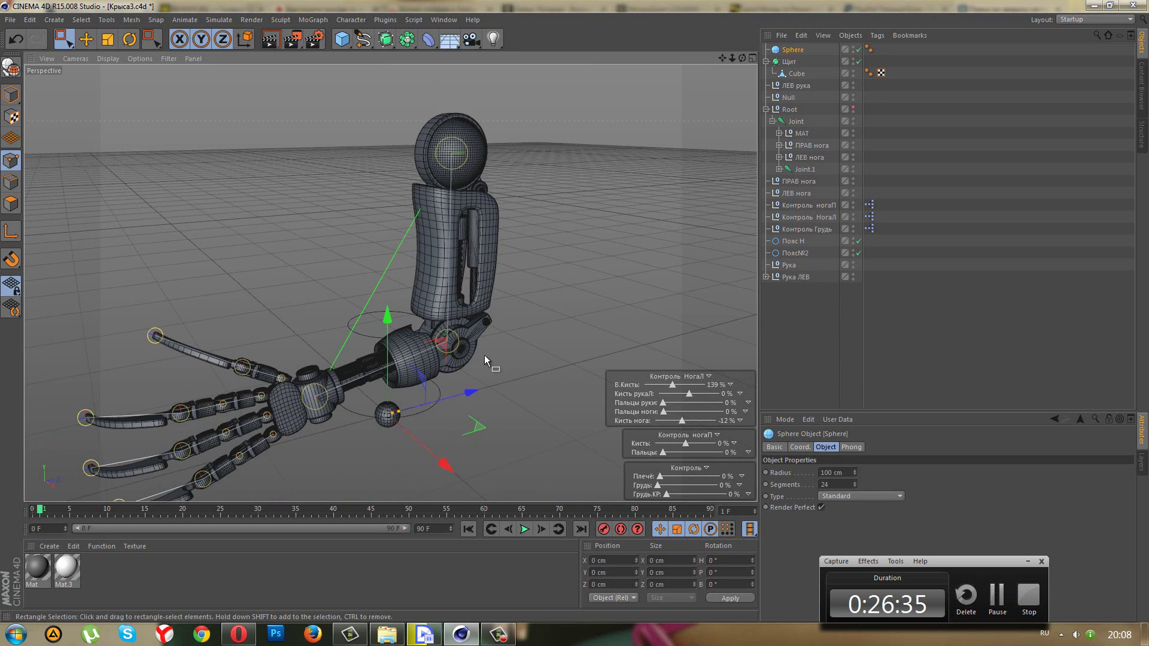
left_click(777, 267)
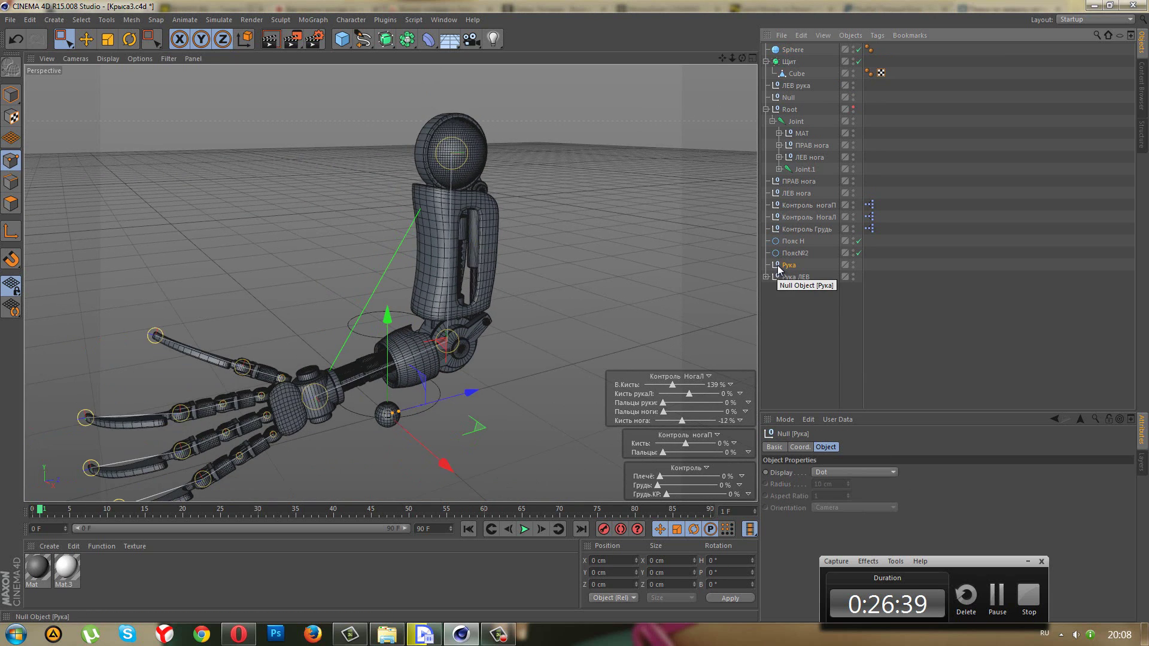
left_click(793, 278)
left_click(767, 277)
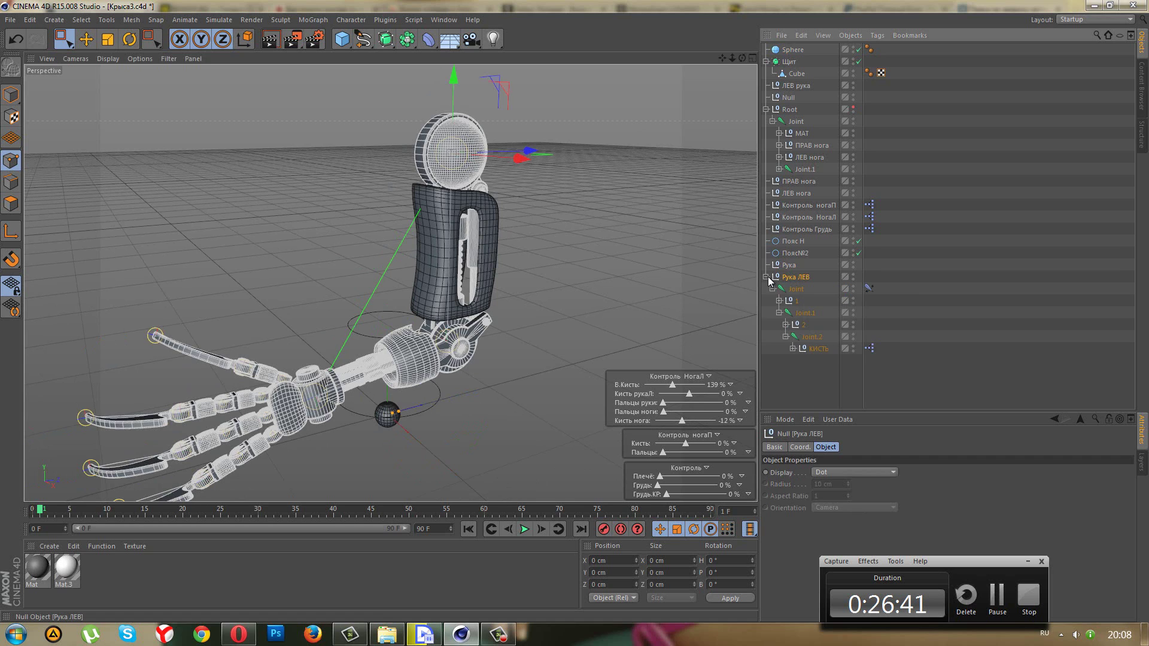
left_click(788, 303)
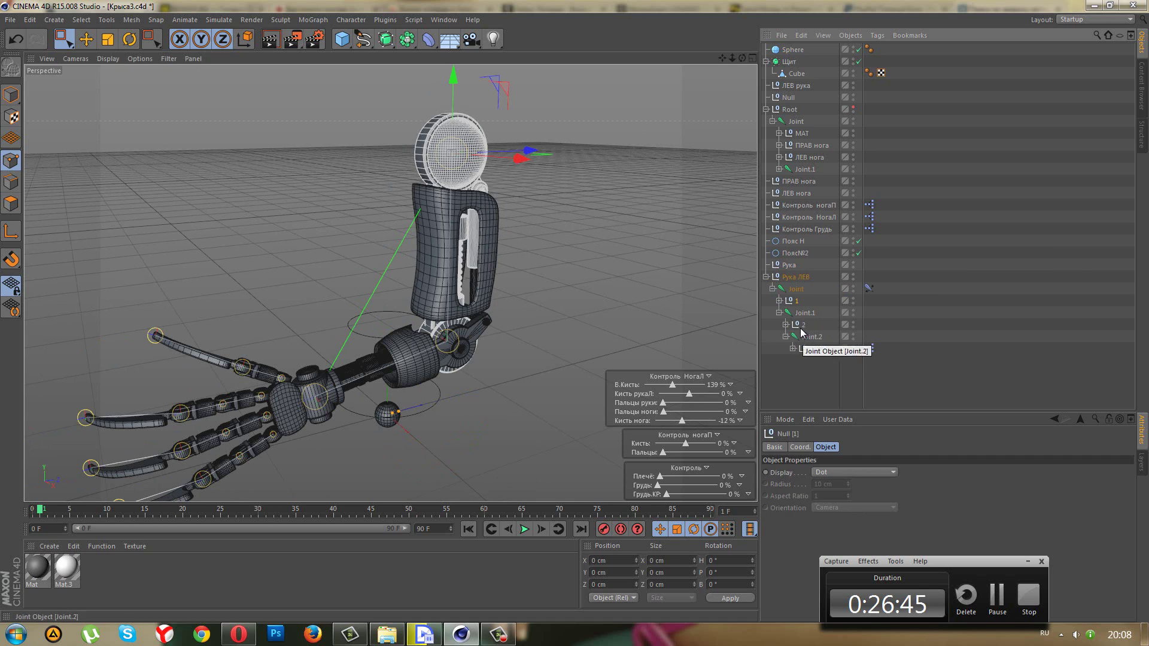
left_click(798, 325)
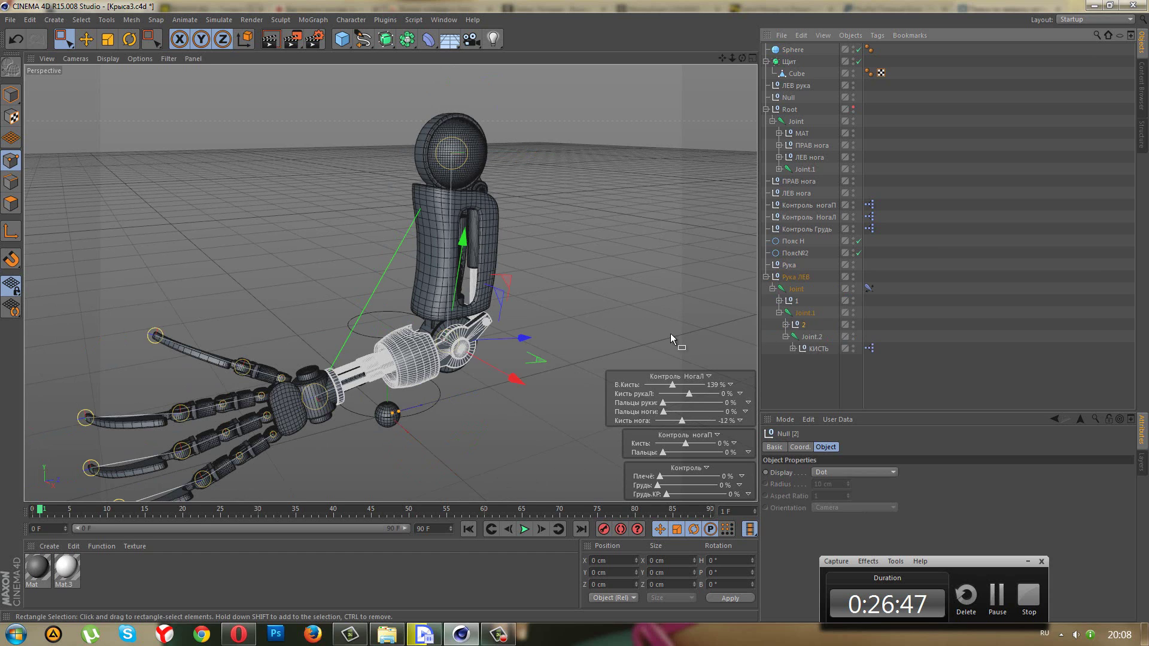
left_click_drag(799, 52, 803, 326)
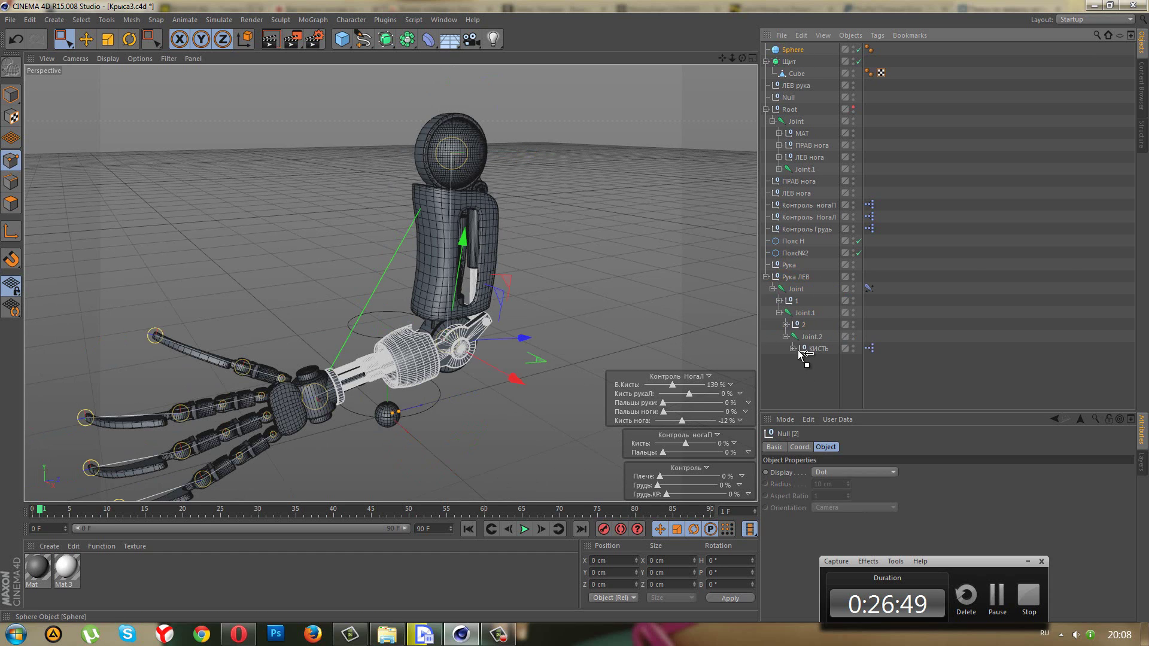
- Zero the Sphere's X, Y and Z position, then move it back to the top level
left_click(790, 457)
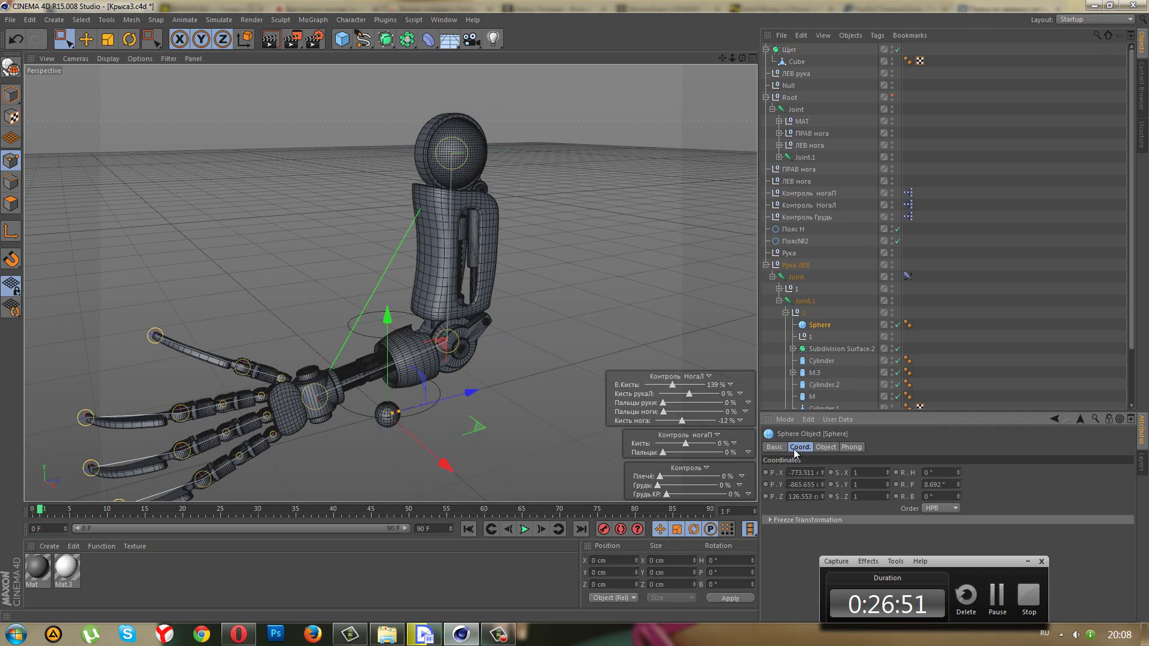
double_click(803, 485)
type("0")
left_click(804, 472)
type("0")
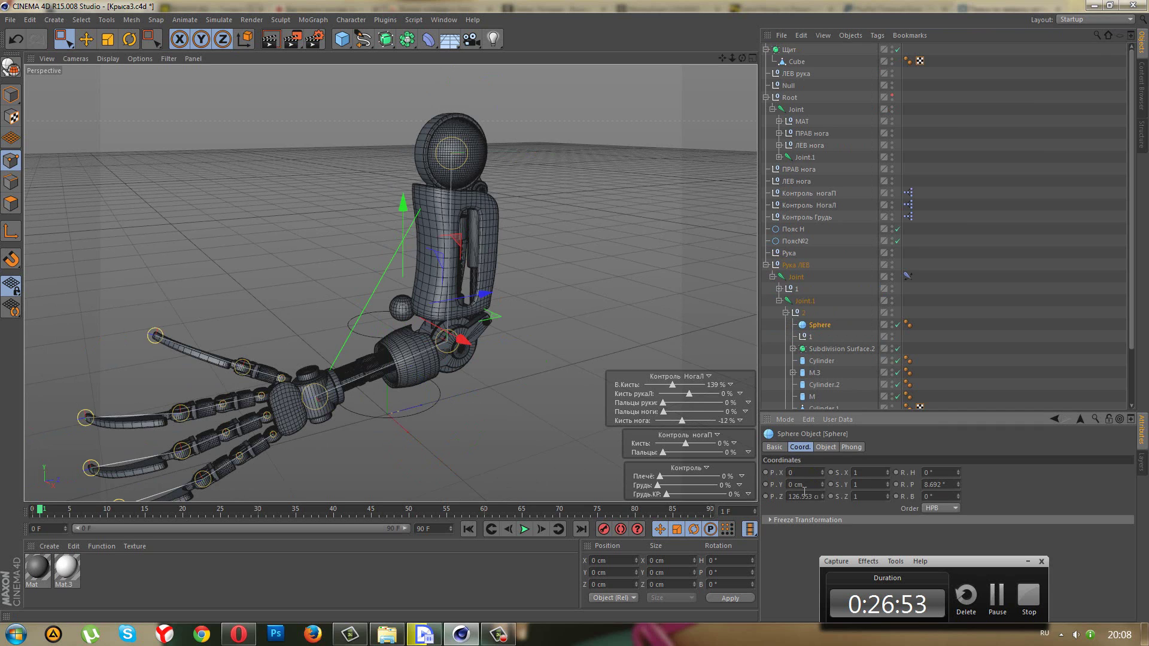
double_click(801, 497)
type("0")
key("Return")
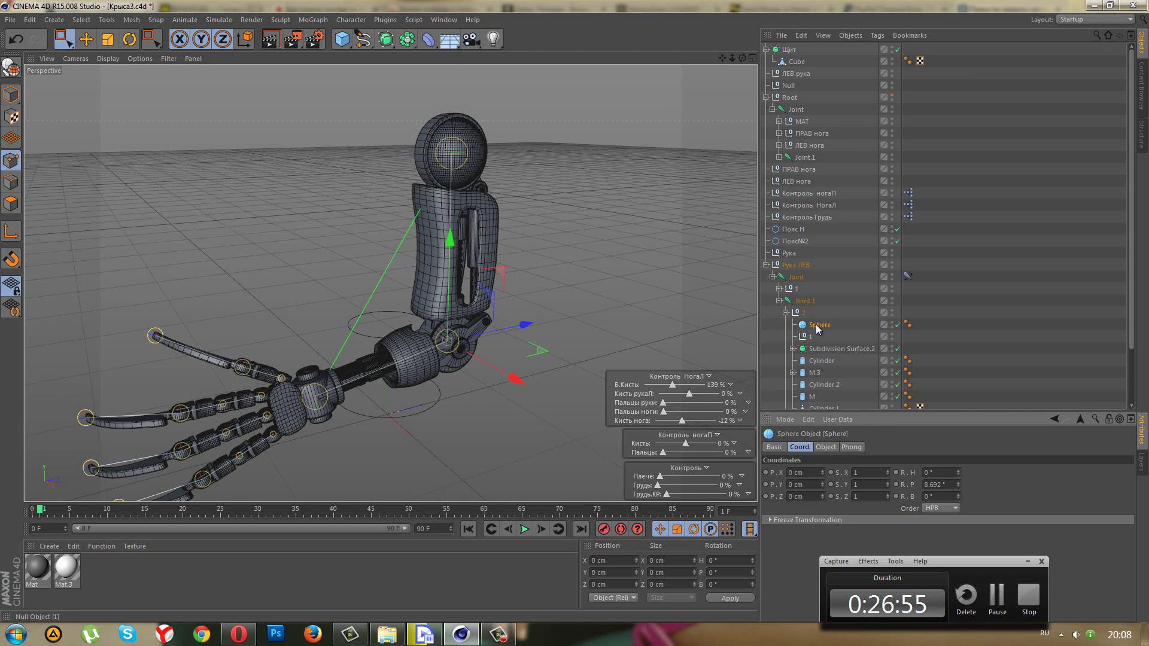
left_click_drag(818, 329, 791, 249)
left_click(766, 277)
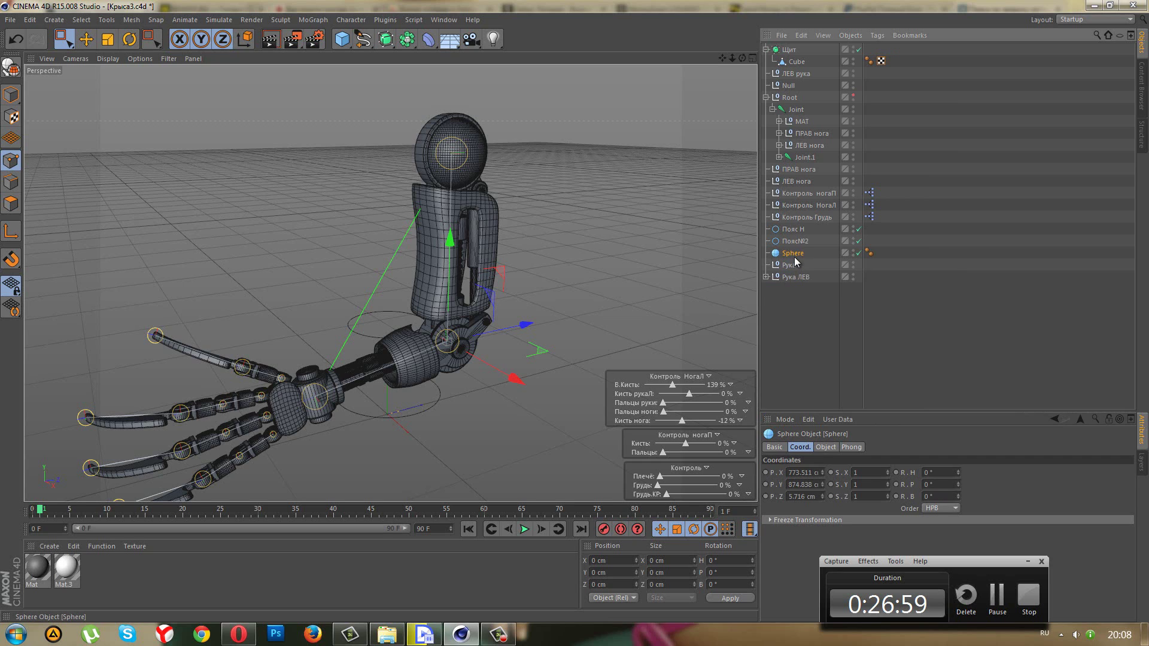
- Enlarge the Sphere's radius to 238 cm and maximize the Front view
left_click(823, 448)
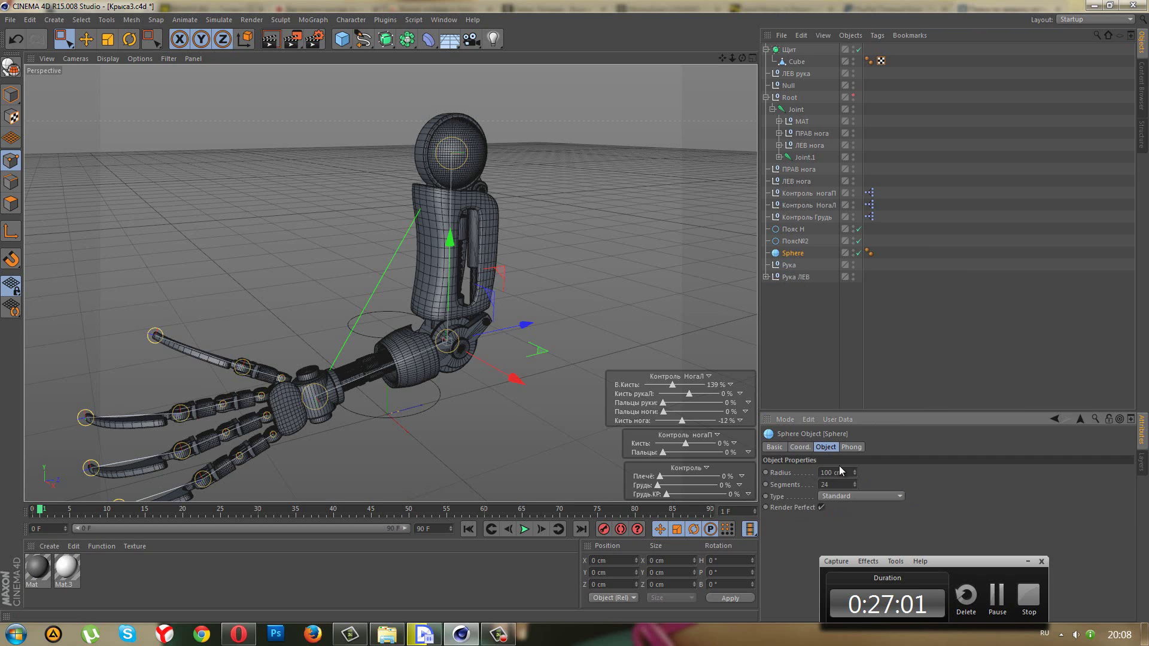
left_click_drag(855, 471, 855, 476)
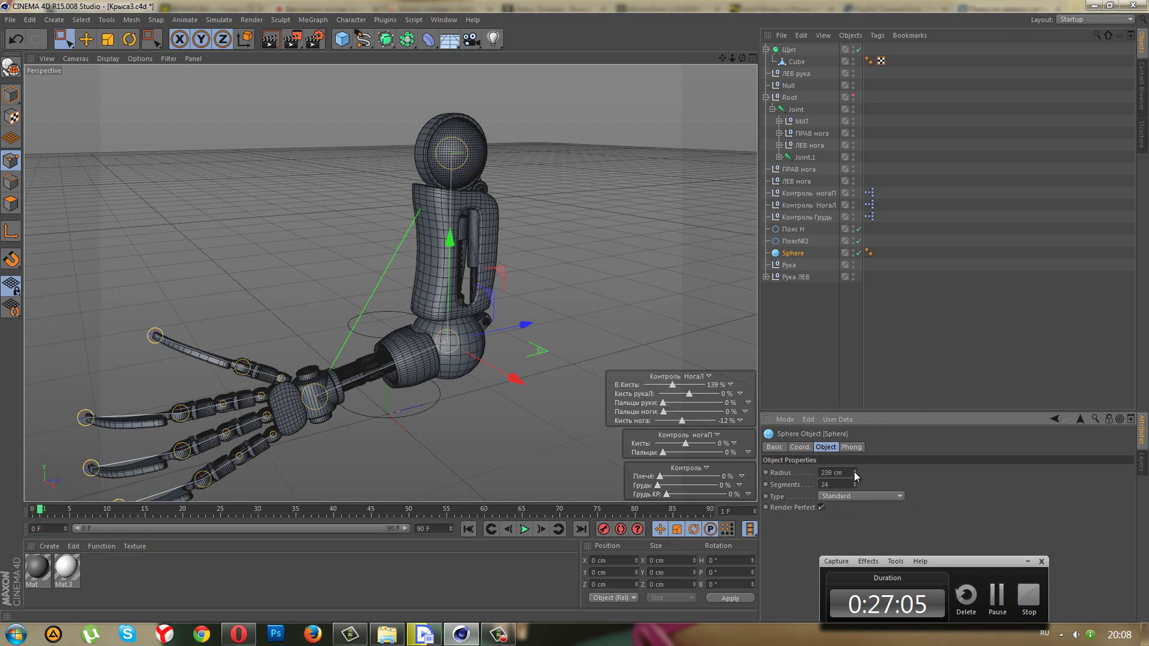
middle_click(505, 386)
scroll(612, 448, "down", 2)
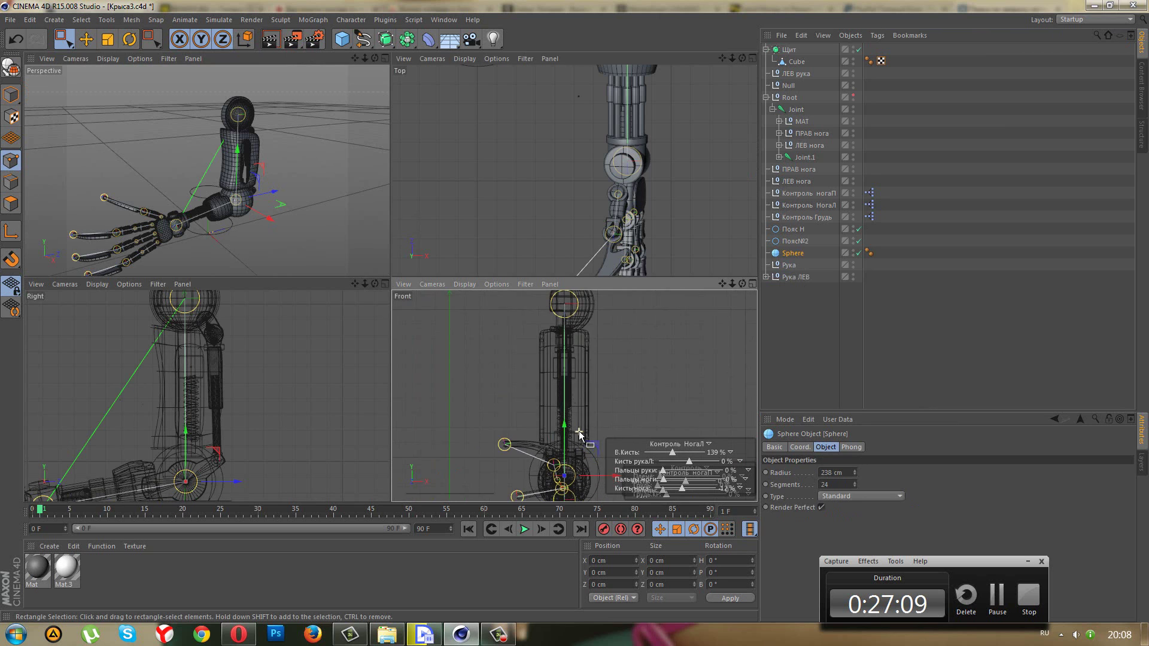
scroll(610, 455, "down", 1)
middle_click(608, 467)
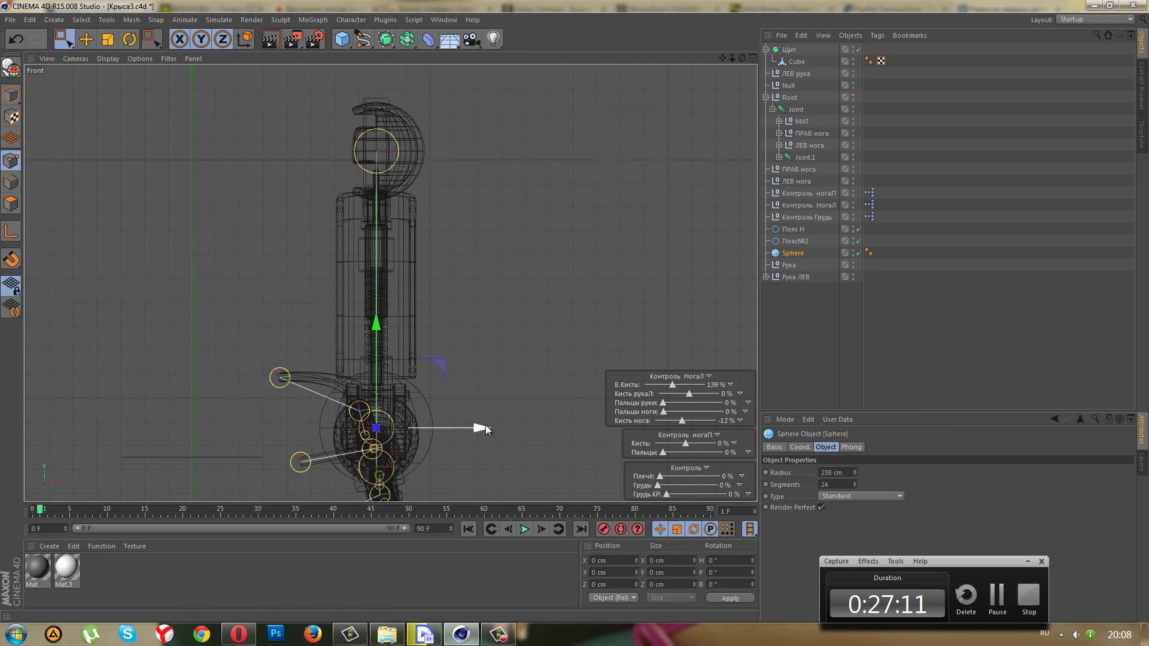
scroll(494, 432, "down", 1)
scroll(479, 366, "up", 2)
- Make the Sphere editable and delete its left half
left_click(12, 67)
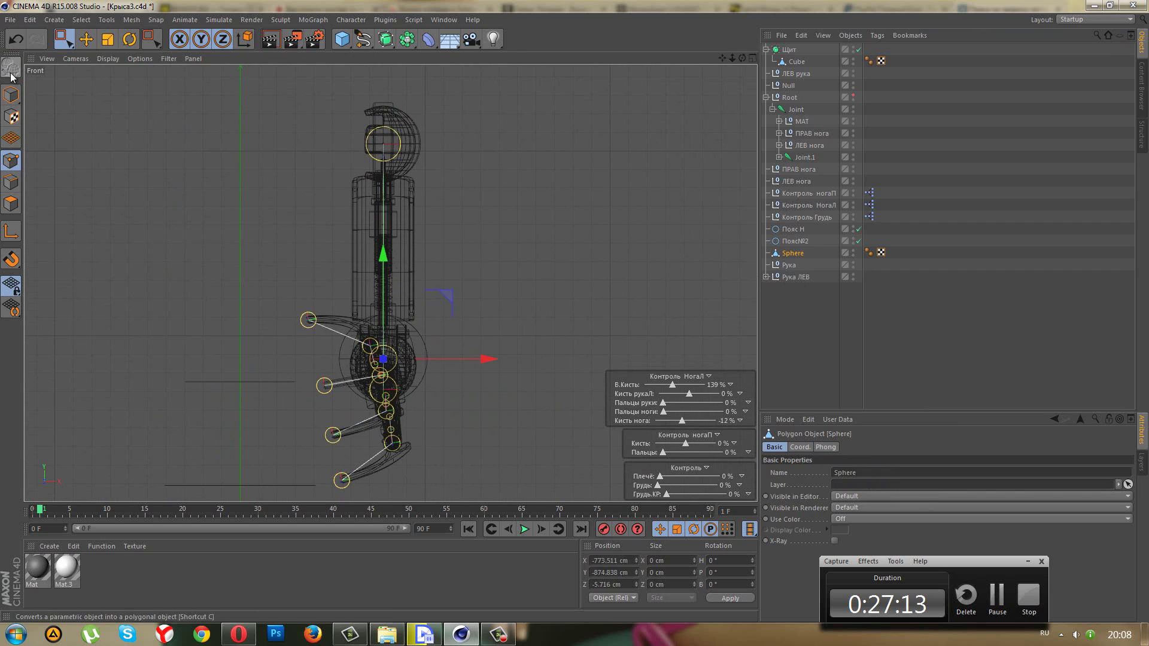
scroll(356, 338, "up", 2)
scroll(356, 339, "up", 2)
left_click_drag(319, 235, 471, 509)
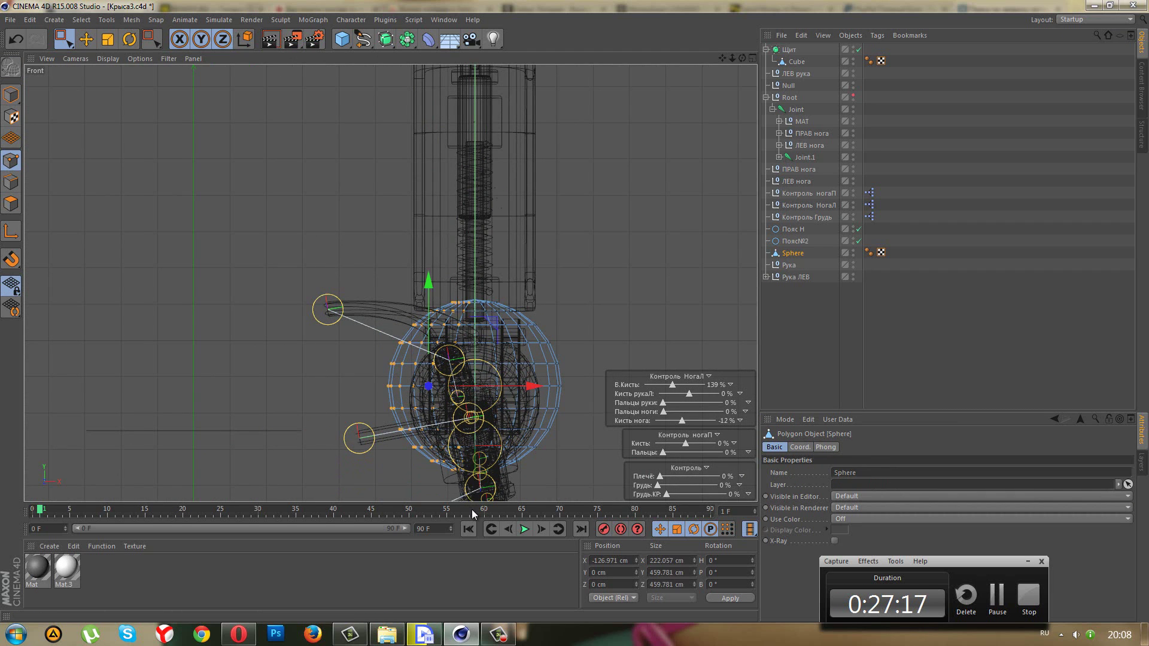
key("Delete")
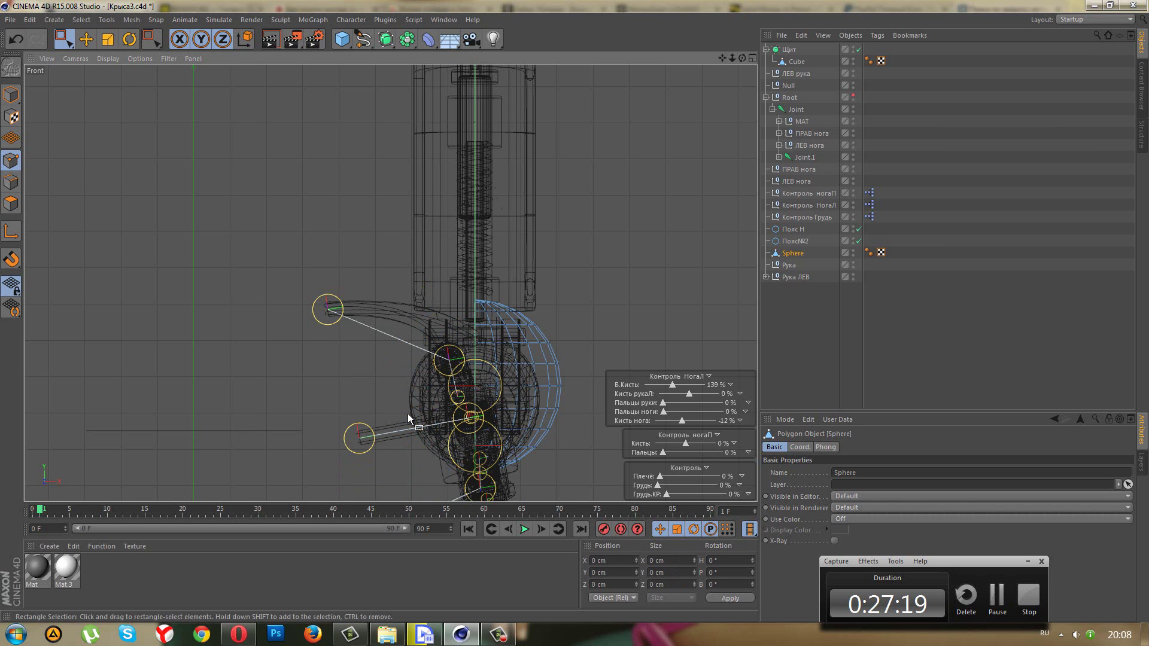
scroll(478, 412, "down", 2)
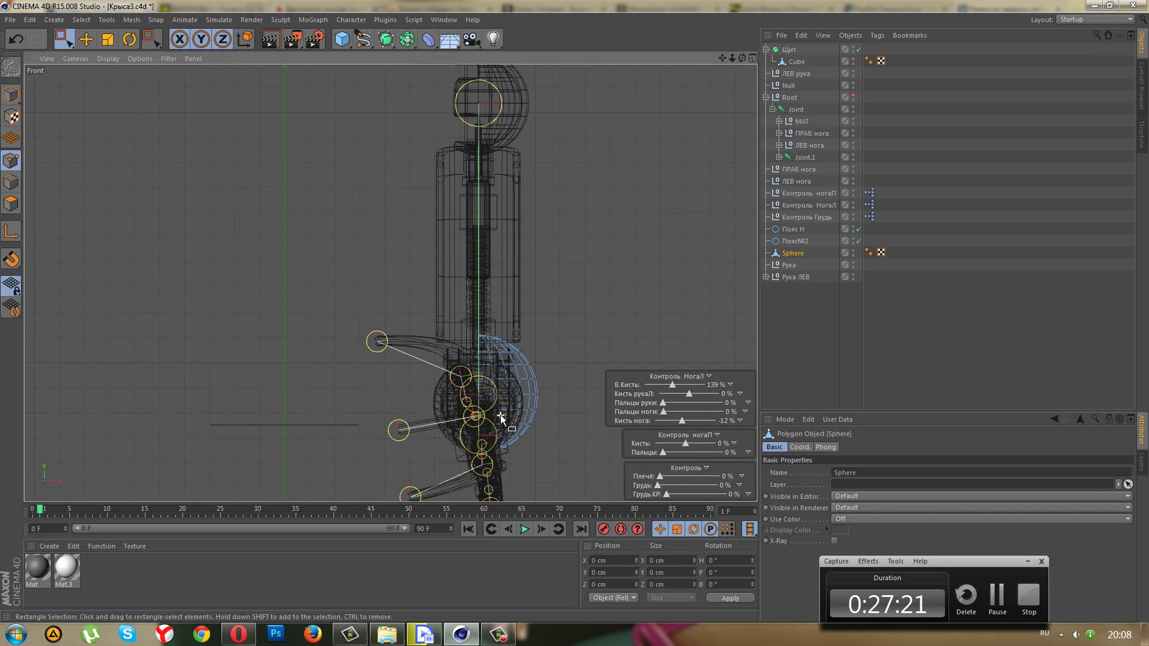
scroll(545, 439, "down", 1)
middle_click_drag(419, 359, 324, 314, "alt")
- Move the remaining hemisphere to the right along X in Model mode
left_click(10, 96)
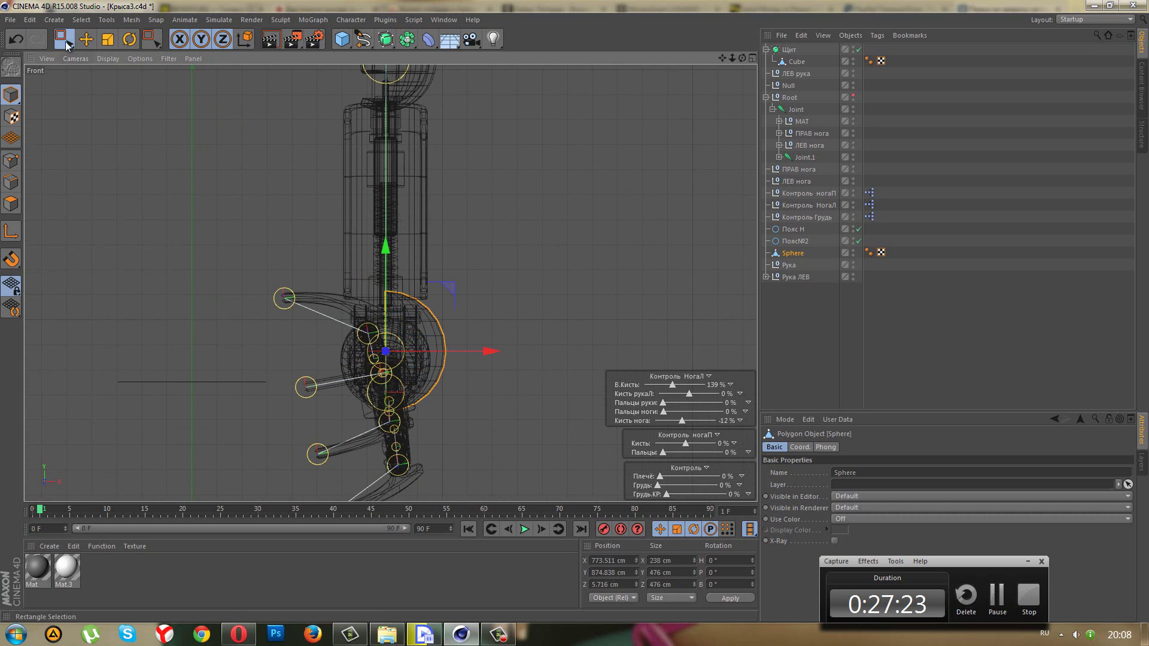
left_click(64, 39)
left_click(114, 52)
scroll(483, 359, "up", 2)
left_click_drag(483, 359, 531, 367)
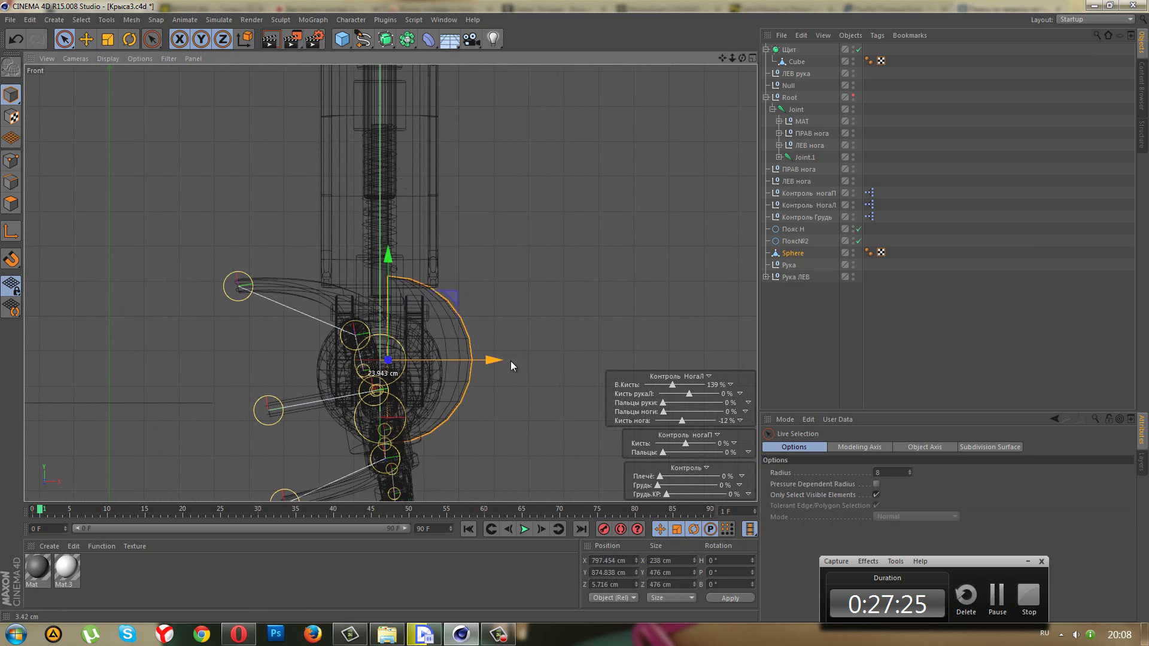
middle_click(235, 136)
middle_click(292, 178)
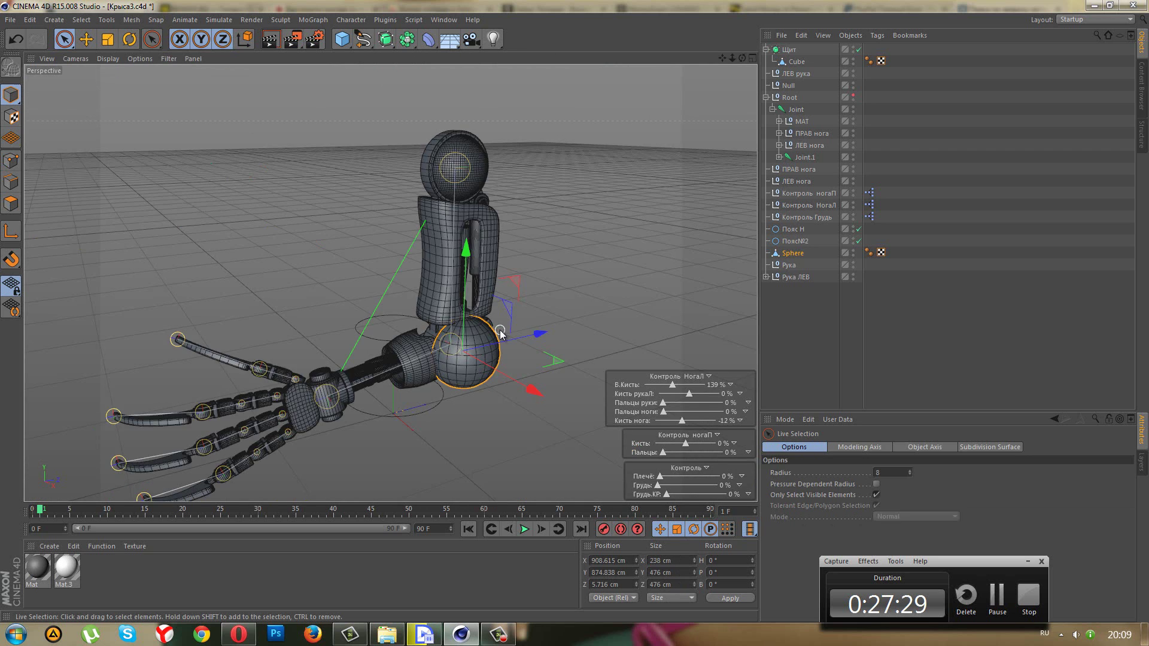
scroll(490, 401, "up", 2)
scroll(490, 401, "up", 2)
- Scale the hemisphere to 81%, move it to X 943.667 cm, and hide it in the viewport
left_click(108, 40)
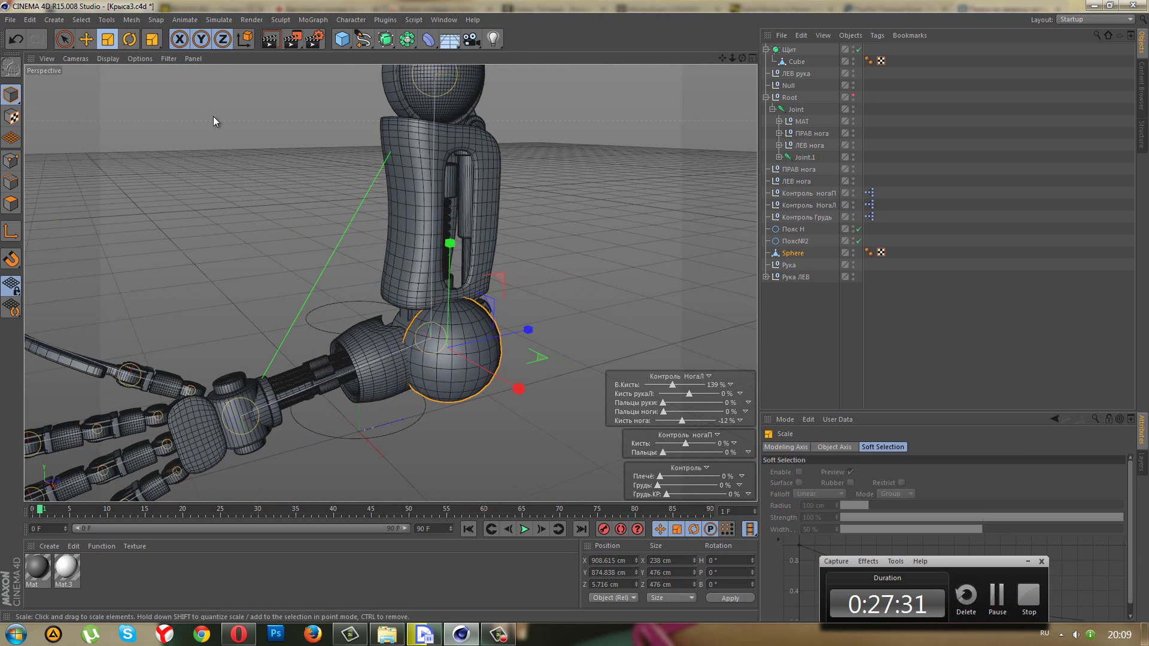
left_click_drag(213, 116, 146, 163)
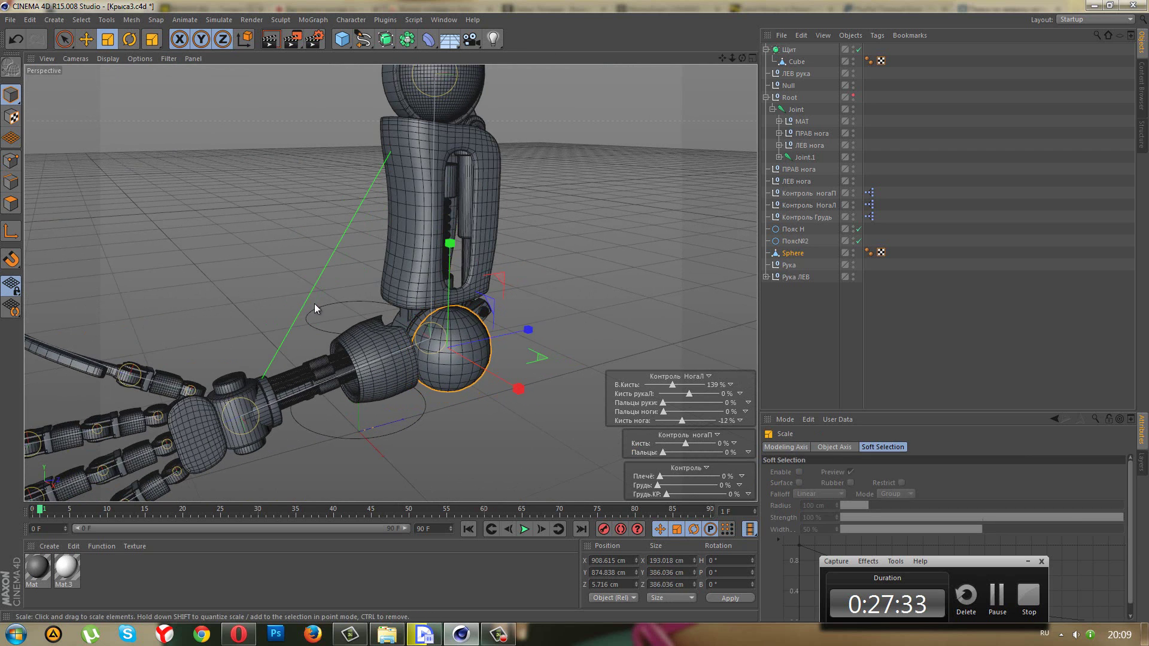
mouse_move(314, 303)
left_mouse_down("alt")
mouse_move(378, 337)
mouse_move(79, 275)
mouse_move(153, 309)
mouse_move(309, 304)
mouse_move(466, 366)
mouse_move(442, 353)
left_mouse_up("alt")
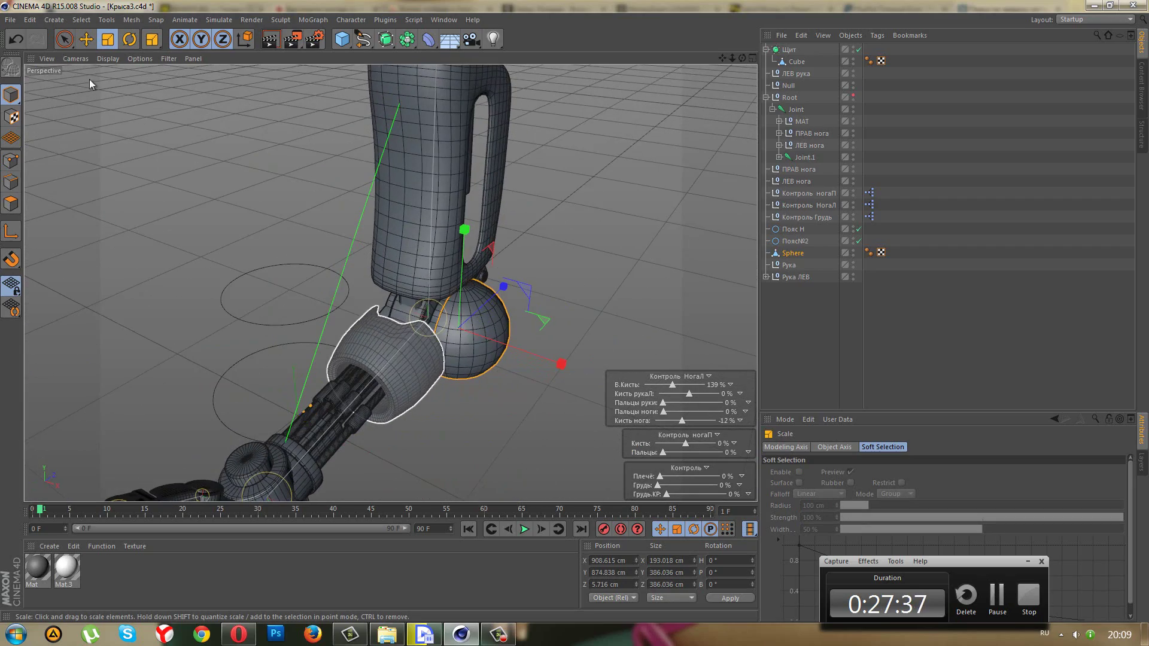
left_click(67, 40)
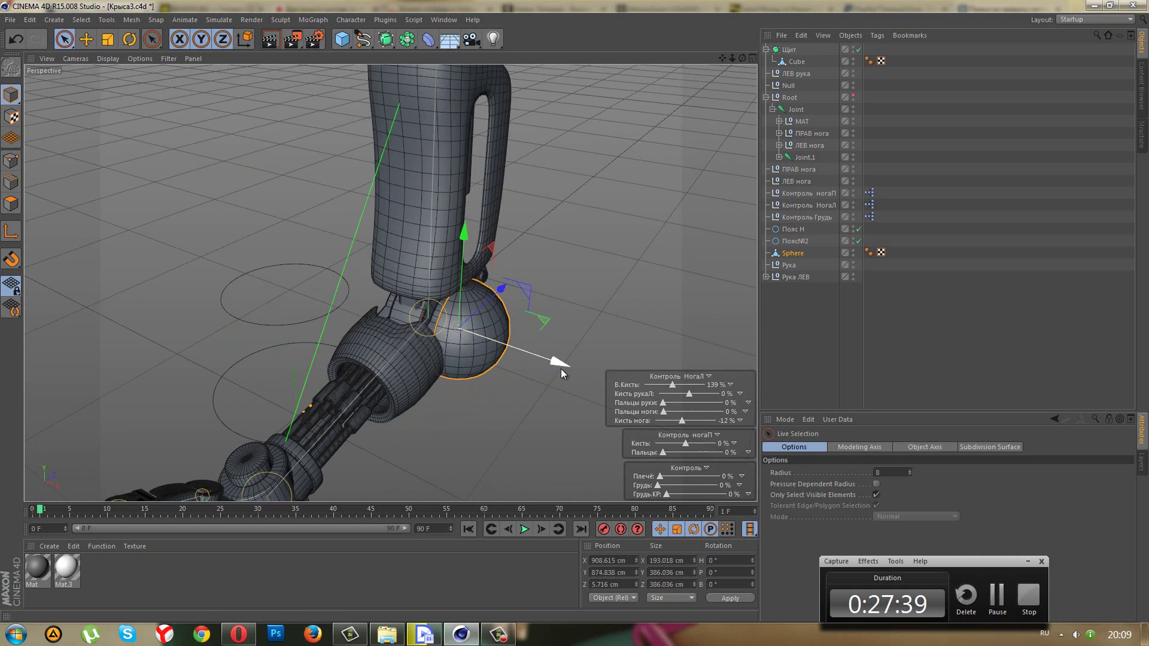
mouse_move(561, 367)
left_mouse_down()
mouse_move(589, 368)
mouse_move(572, 363)
mouse_move(499, 255)
mouse_move(321, 214)
mouse_move(284, 250)
mouse_move(285, 314)
mouse_move(402, 323)
mouse_move(491, 281)
left_mouse_up()
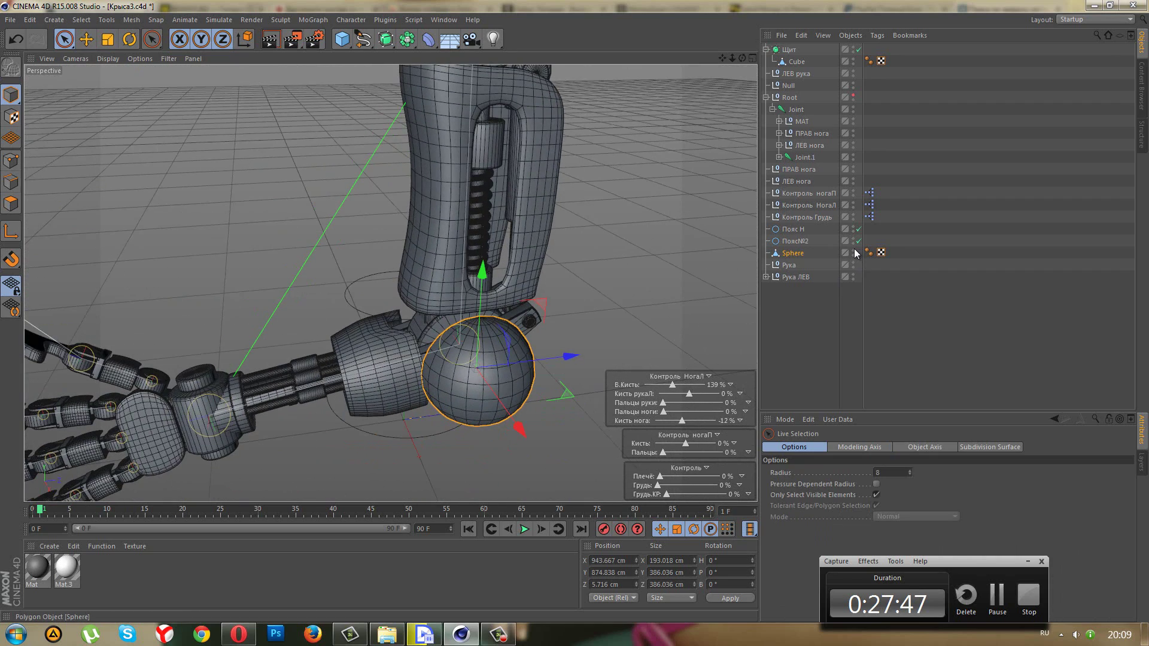
left_click(853, 251)
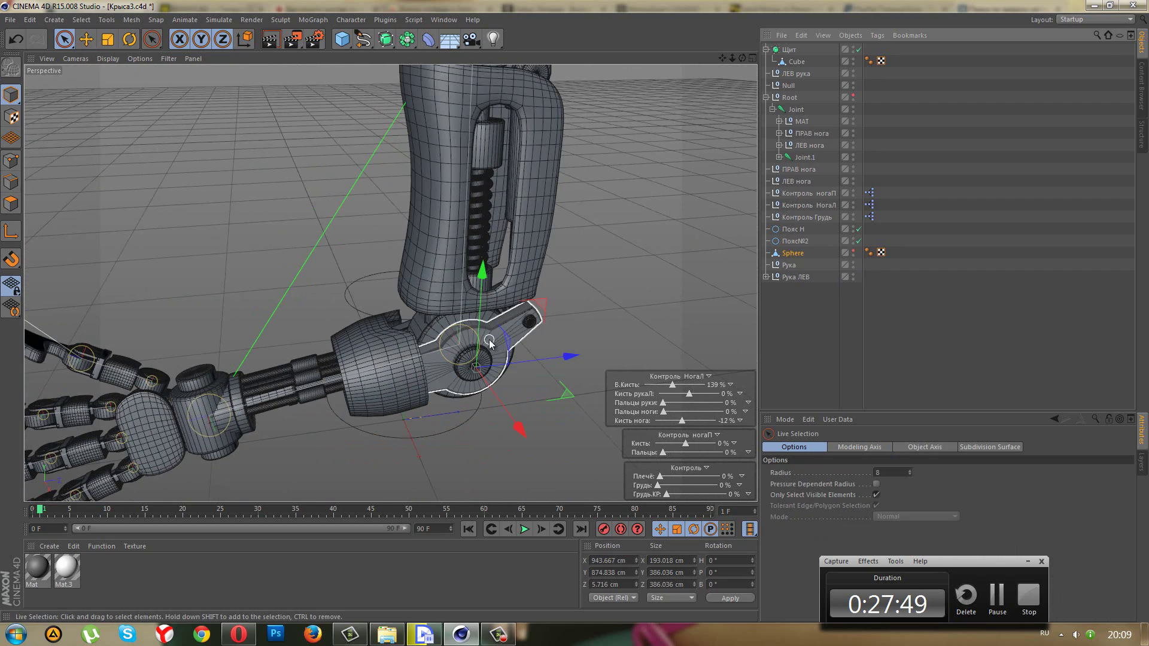
left_click_drag(343, 40, 416, 59)
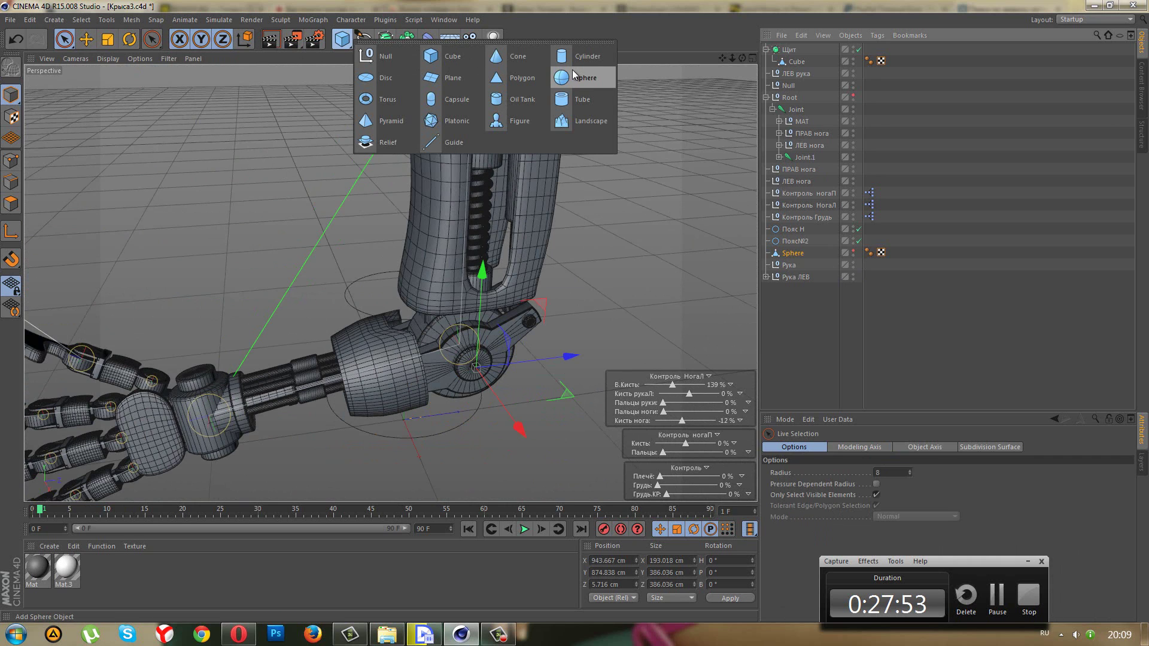
- Add a Tube under the Sphere and zero its X, Y and Z position
left_click(574, 95)
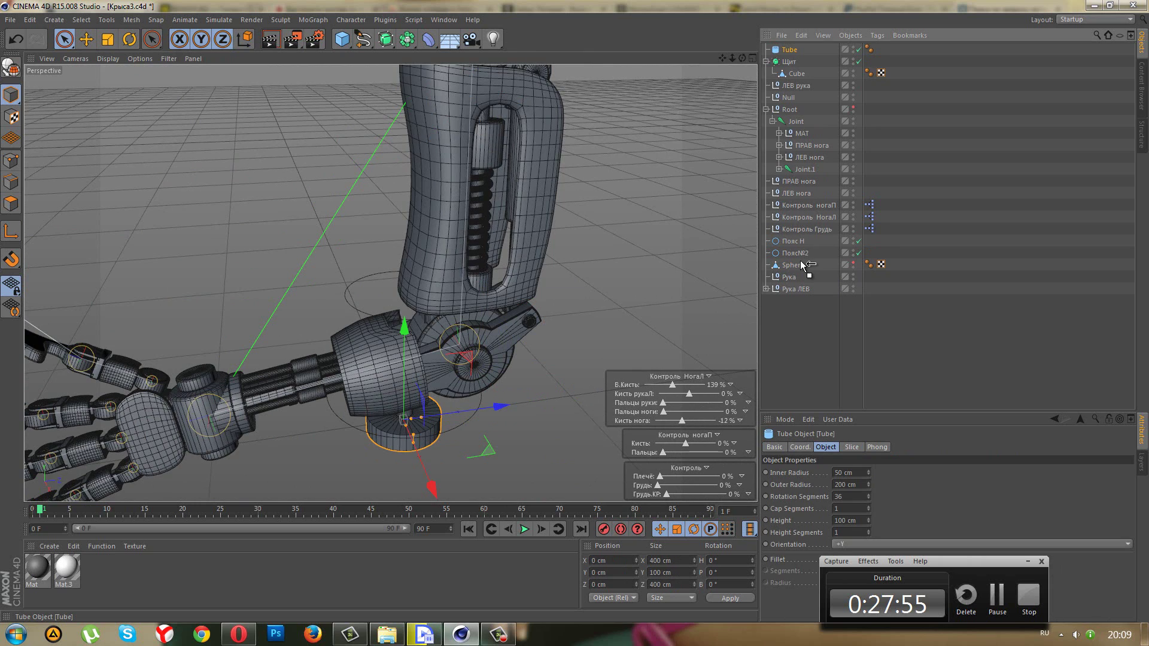
left_click_drag(801, 269, 801, 267)
left_click(796, 447)
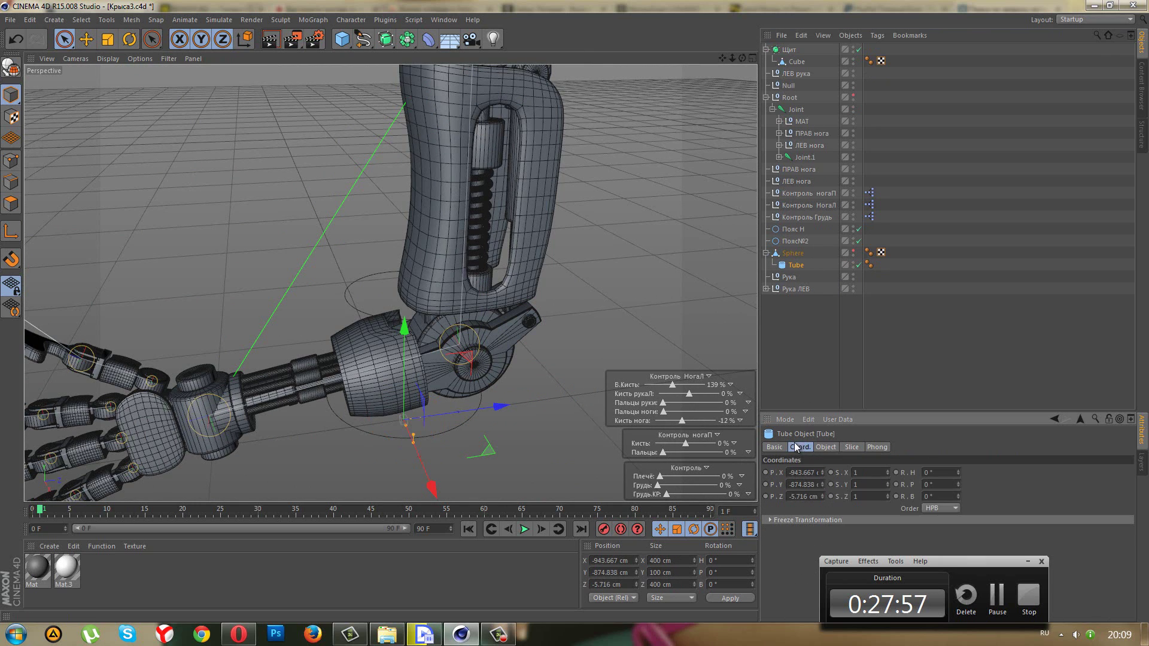
left_click(806, 472)
left_click(808, 484)
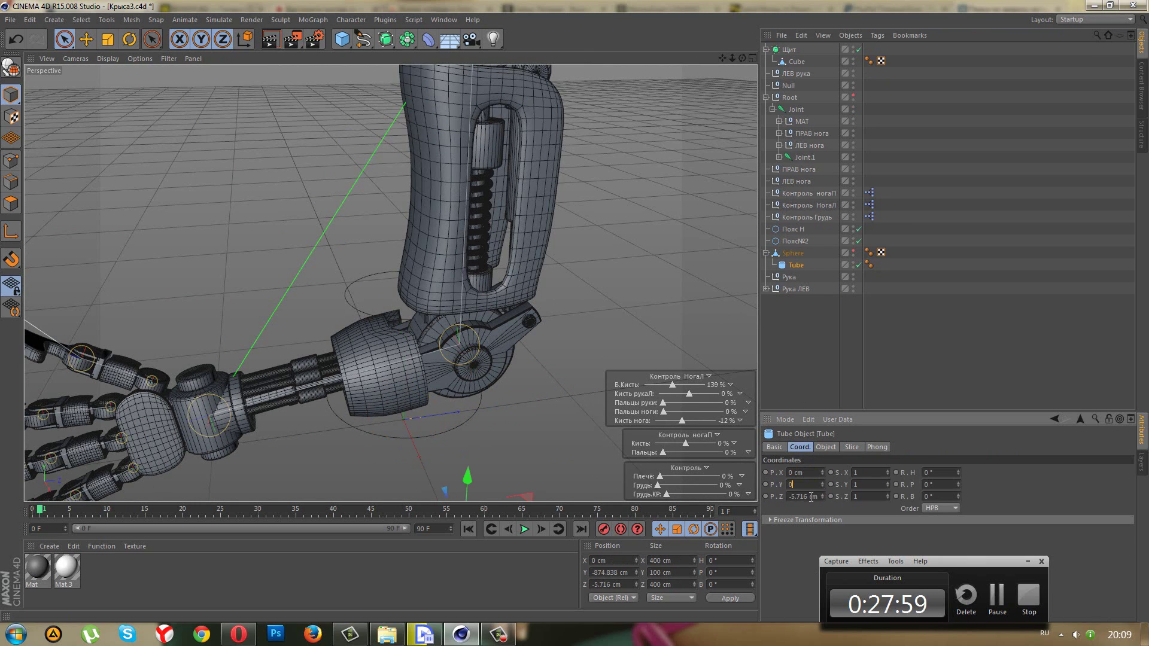
type("0")
key("Tab")
type("0")
key("Return")
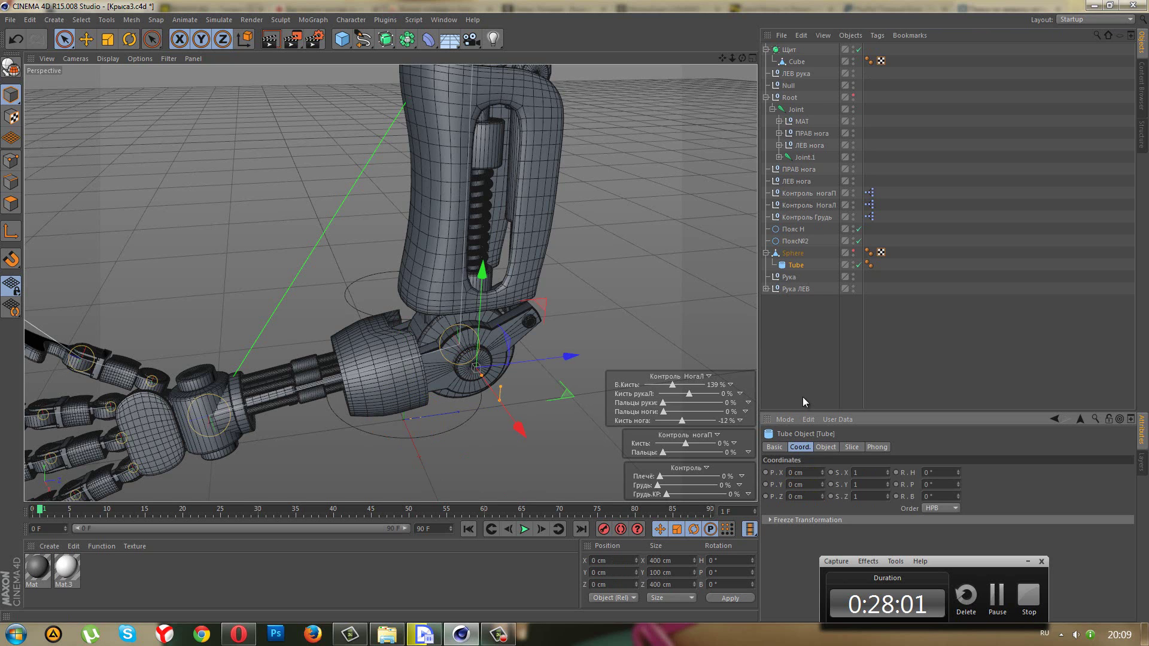
left_click_drag(520, 426, 591, 466)
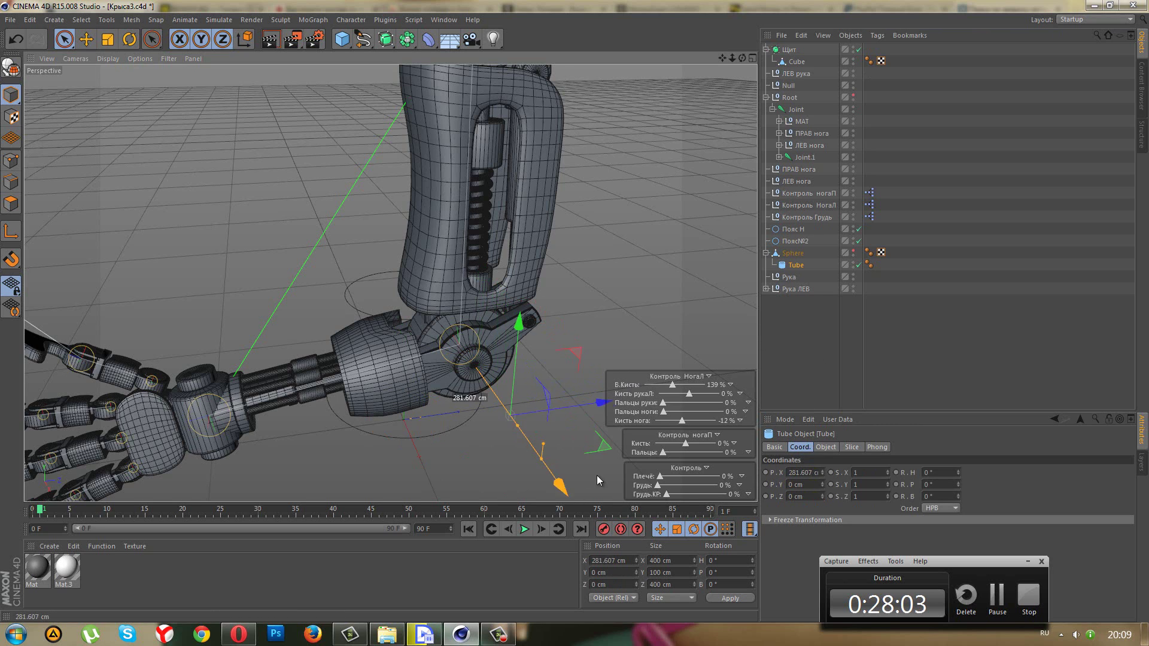
key("ctrl+z")
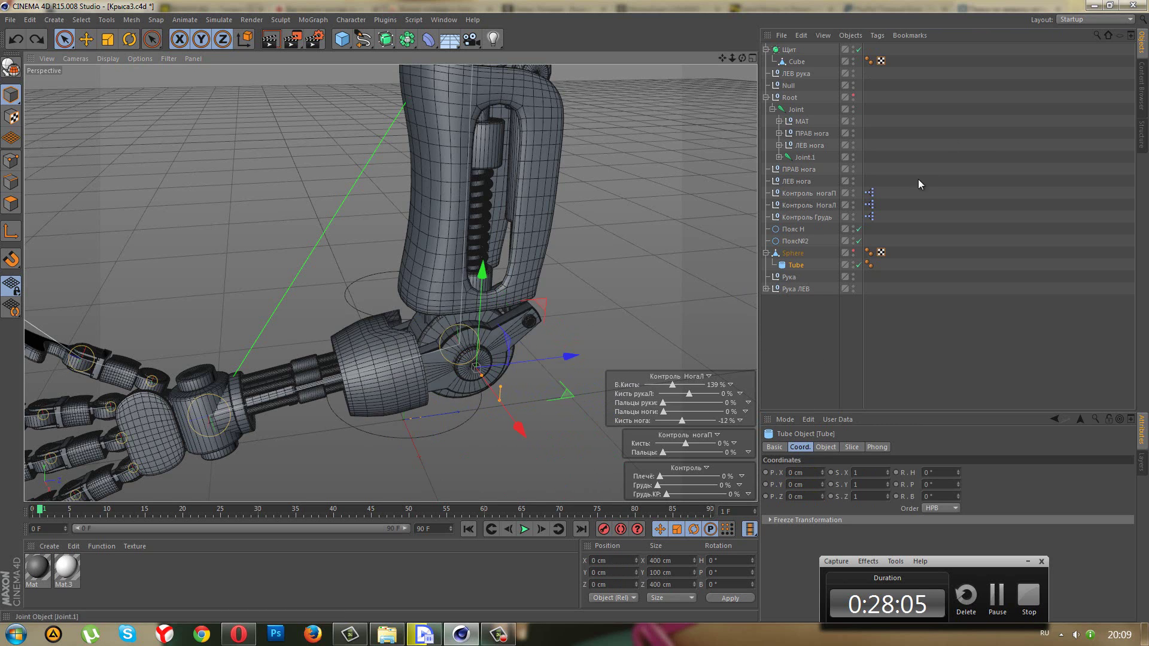
- Move the Tube to the top level and set its orientation to +X
left_click(798, 270)
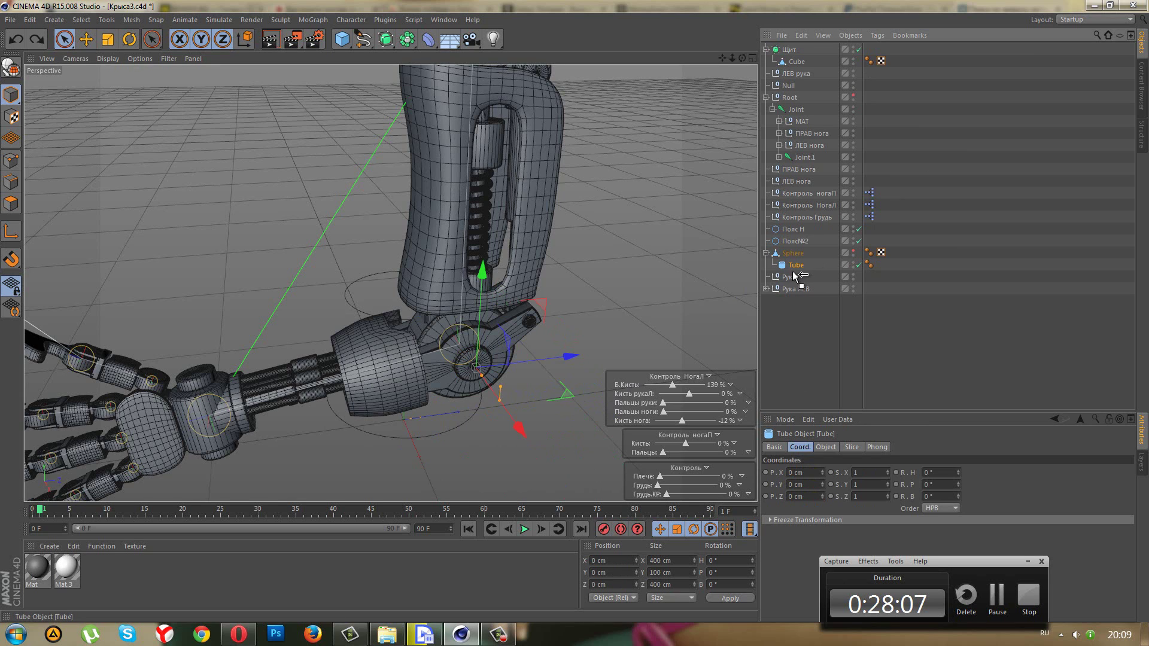
left_click_drag(792, 267, 790, 248)
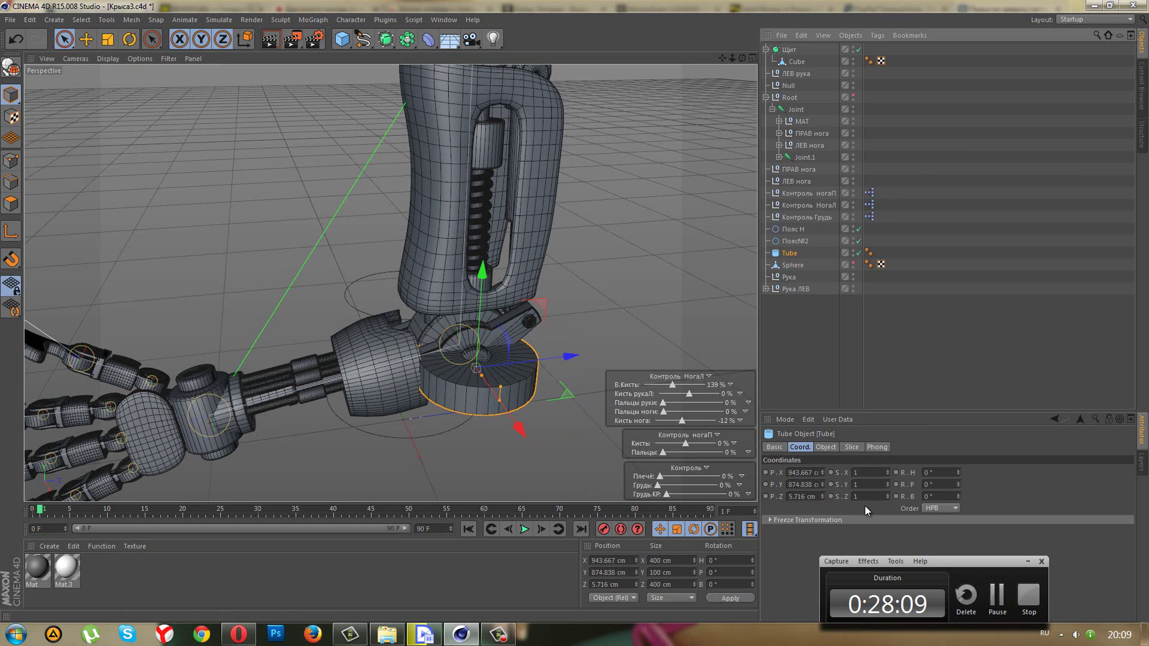
left_click(825, 447)
left_click(870, 544)
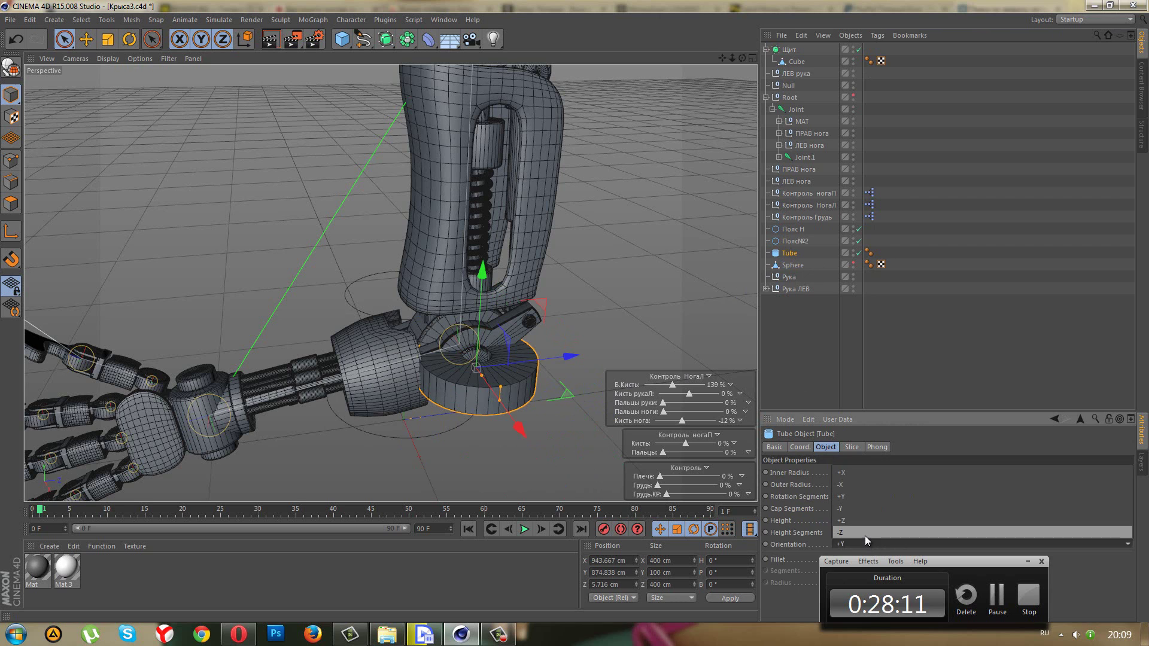
left_click(858, 522)
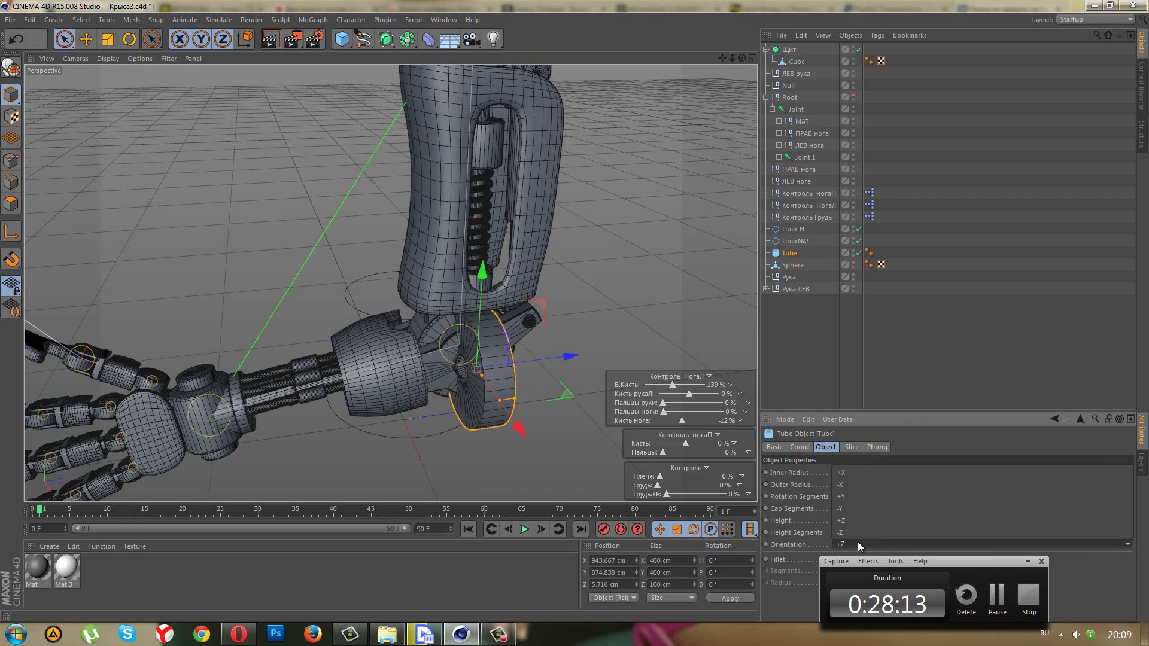
left_click(856, 540)
left_click(852, 472)
scroll(502, 435, "up", 2)
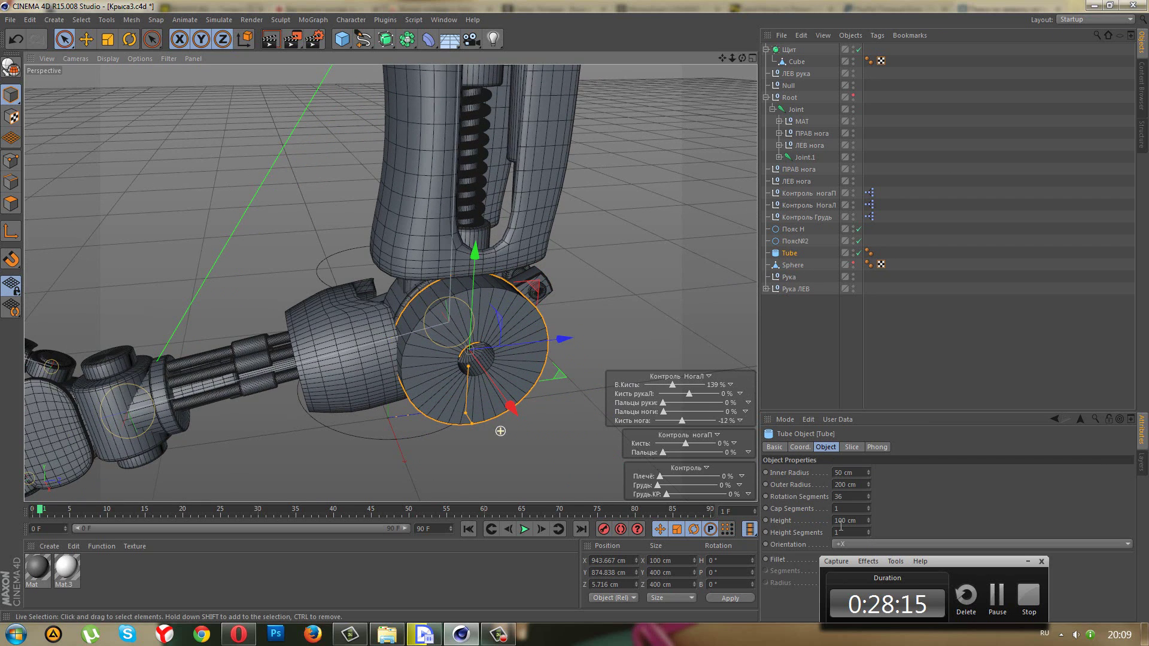
- Enable Fillet on the Tube with a 10 cm radius and 5 segments
left_click(1028, 562)
left_click(835, 558)
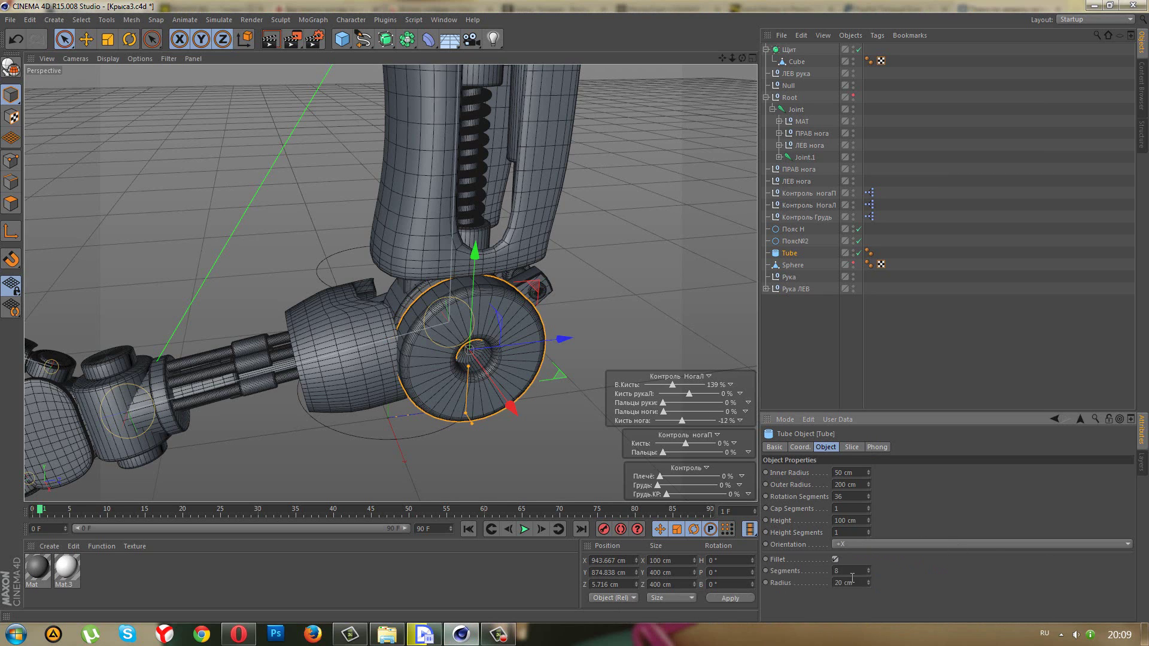
left_click(861, 583)
type("10")
key("Return")
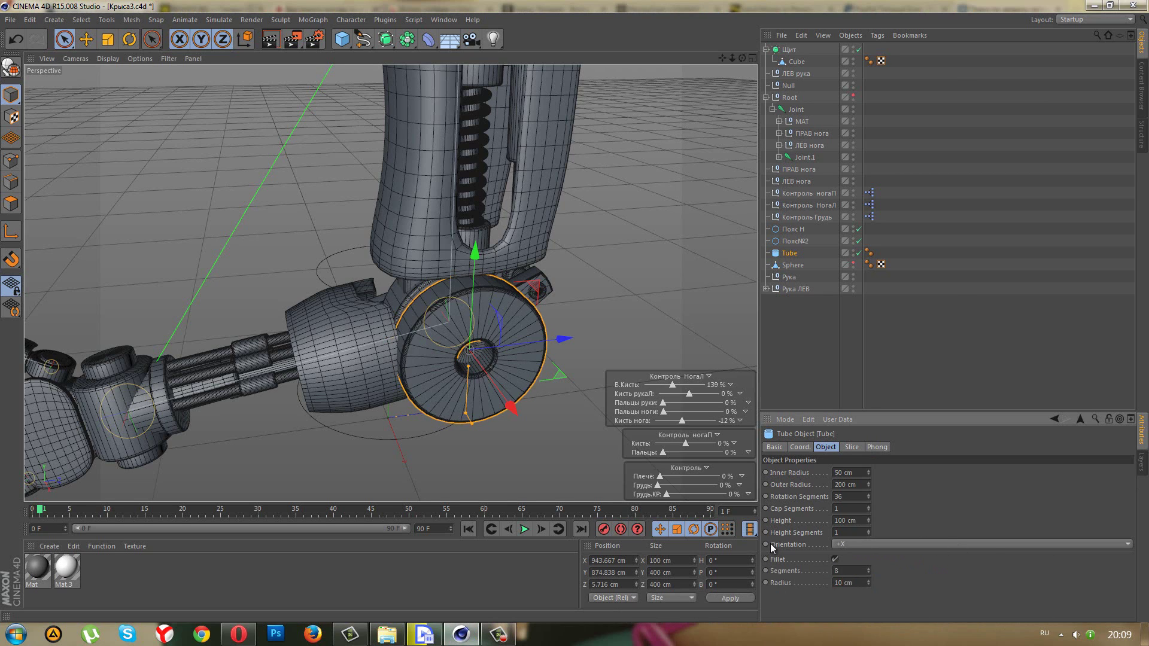
scroll(528, 409, "up", 1)
scroll(528, 409, "up", 1)
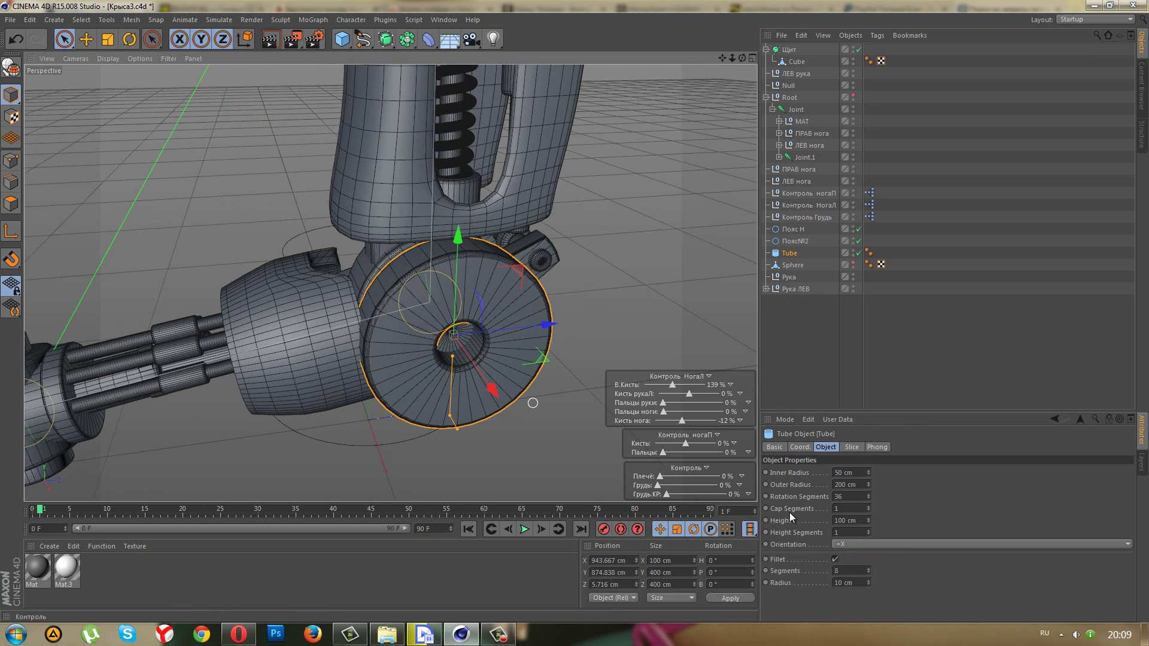
left_click(868, 573)
left_click(868, 573)
left_click(868, 573)
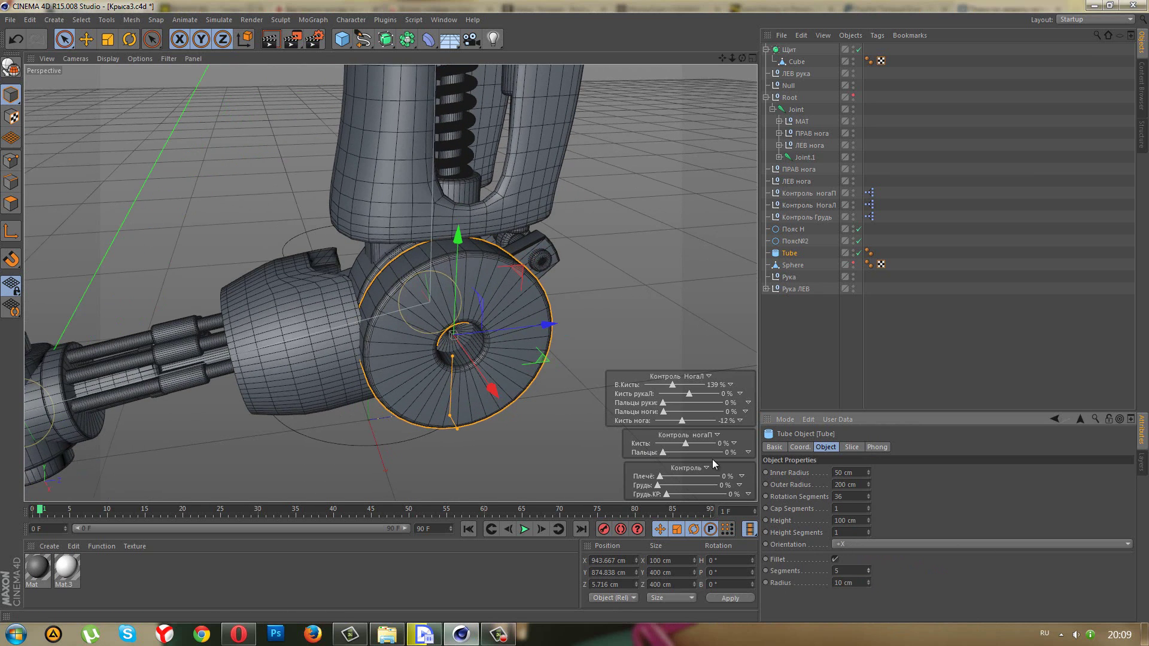
- Set inner radius 157.687 cm, height 44 cm, fillet radius 8 cm, and duplicate as Tube.1
mouse_move(453, 356)
left_mouse_down()
mouse_move(448, 402)
mouse_move(555, 417)
left_mouse_up()
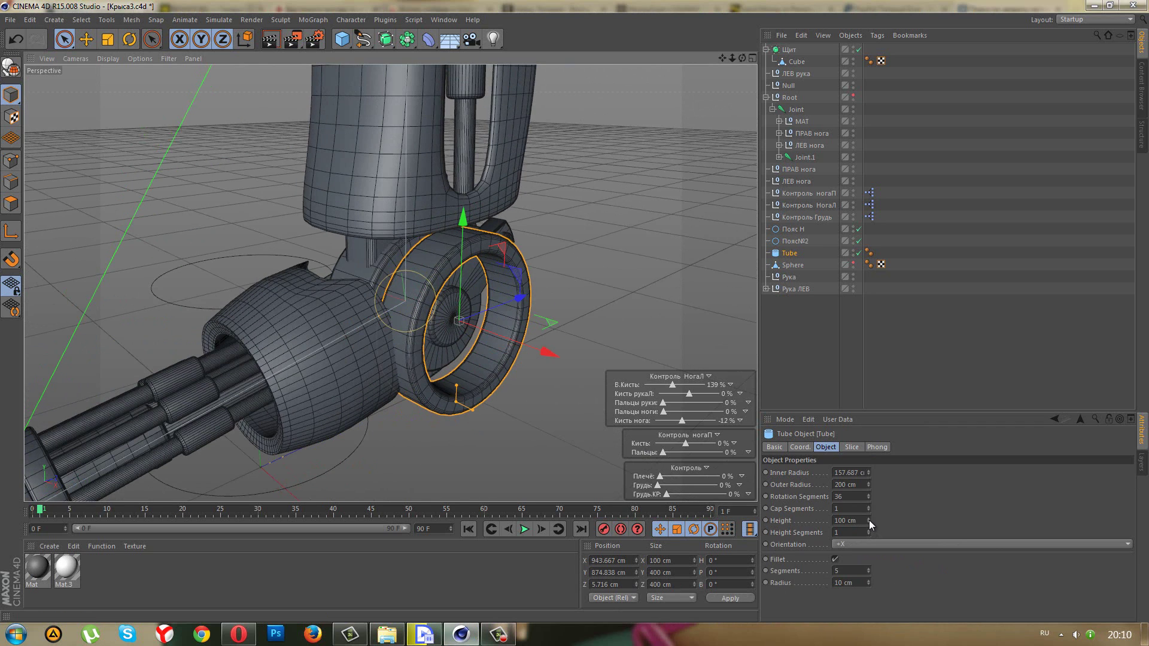
left_click_drag(869, 519, 870, 517)
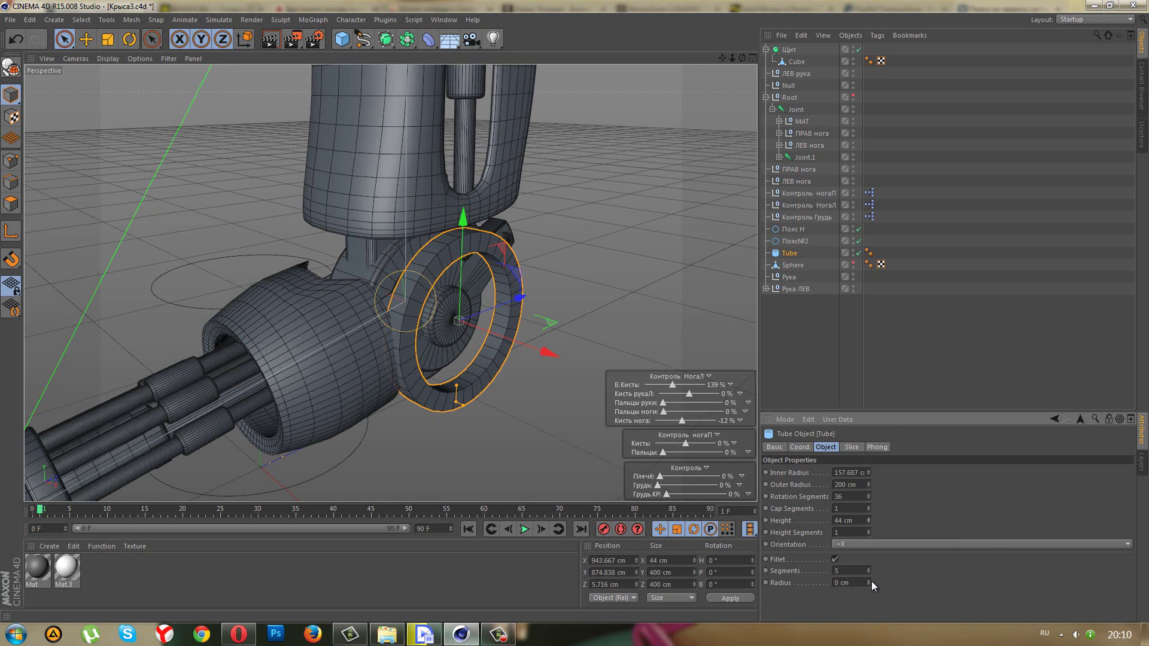
left_click_drag(871, 580, 871, 579)
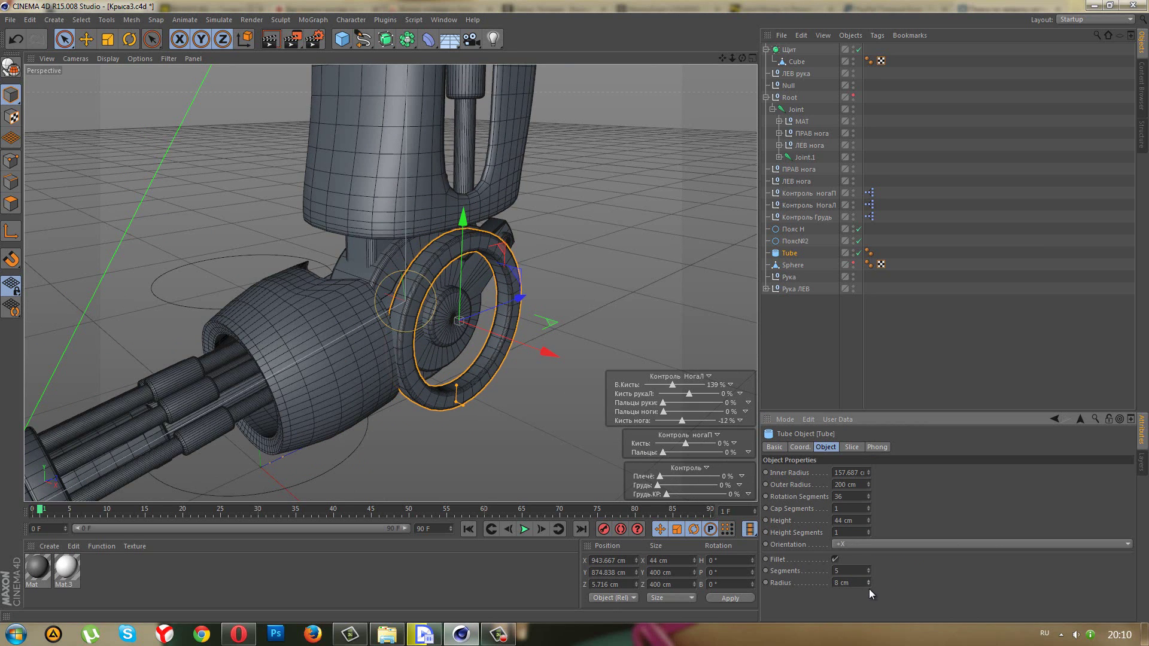
mouse_move(601, 346)
left_mouse_down("alt")
mouse_move(526, 256)
mouse_move(565, 308)
mouse_move(554, 318)
left_mouse_up("alt")
scroll(554, 318, "up", 3)
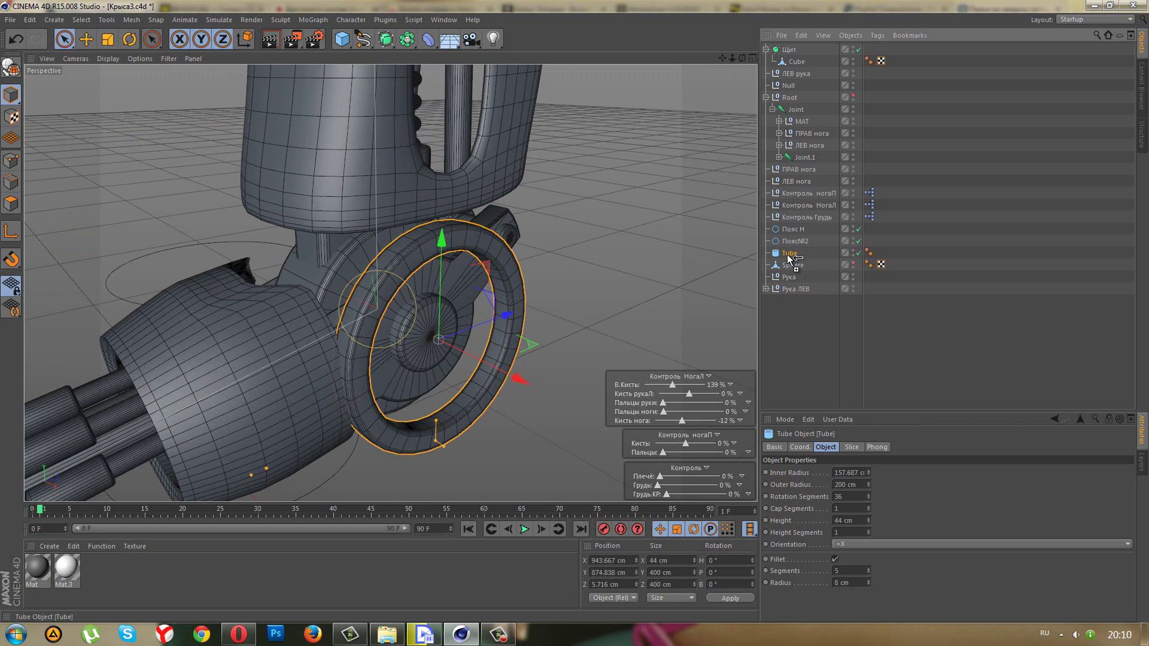
left_click_drag(790, 253, 790, 263, "ctrl")
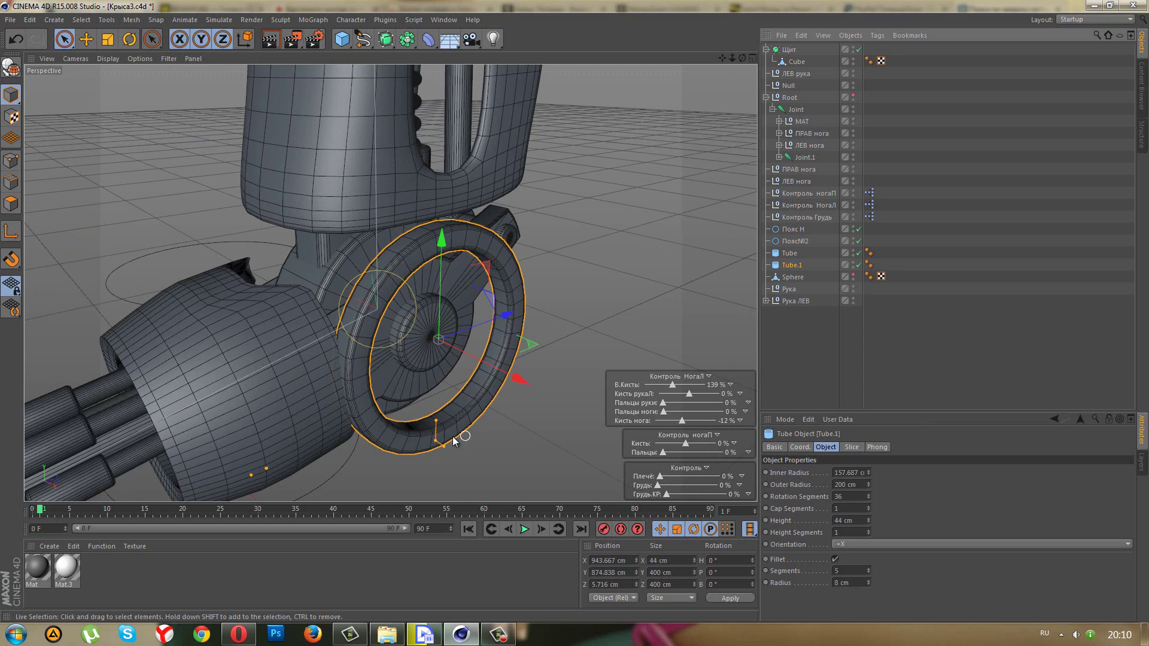
- Pull Tube.1's outer radius inward, then give both tubes a 60 cm height
left_click_drag(434, 442, 448, 378)
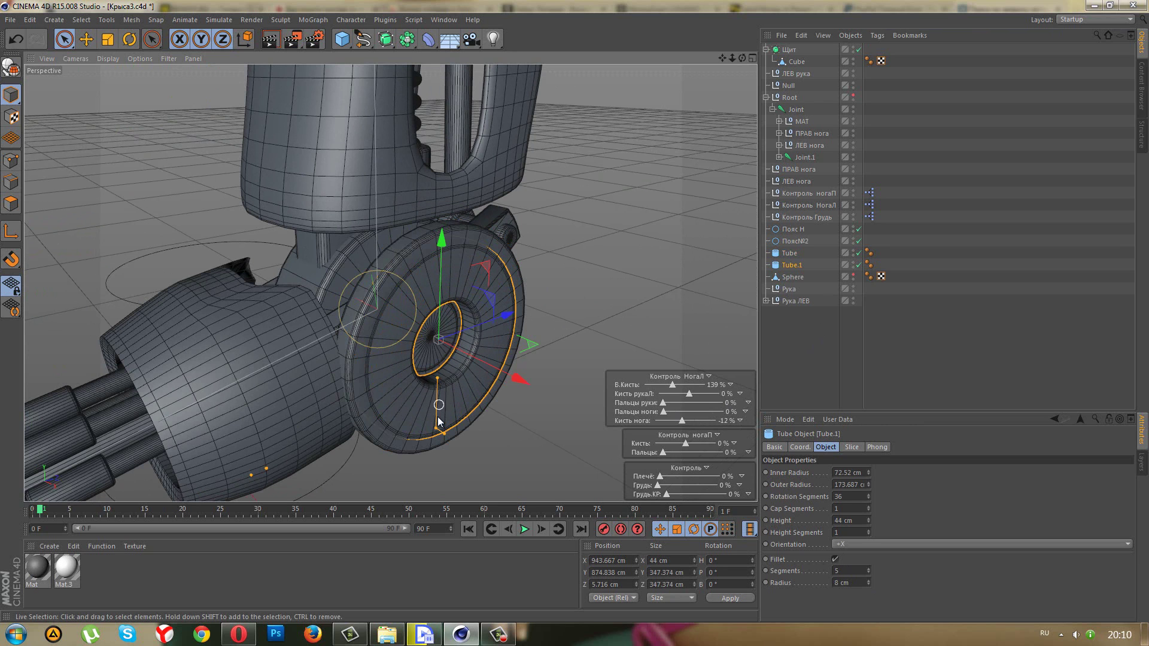
left_click_drag(443, 432, 446, 394)
mouse_move(499, 445)
left_mouse_down("alt")
mouse_move(484, 429)
mouse_move(466, 333)
left_mouse_up("alt")
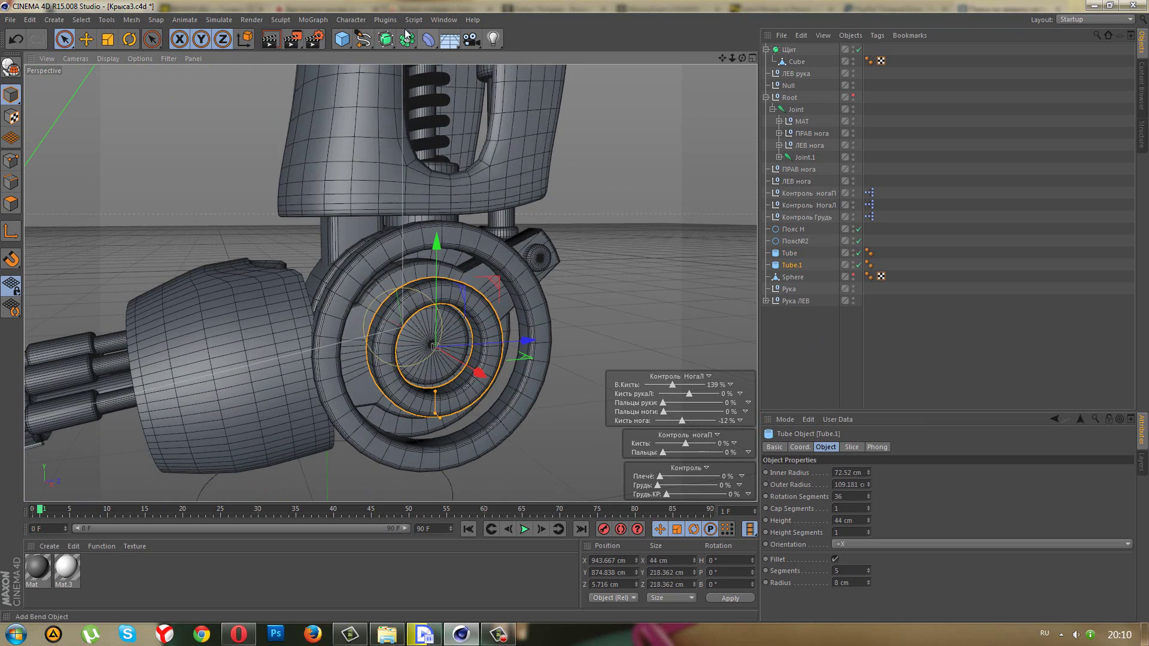
left_click(791, 253, "ctrl")
left_click_drag(867, 517, 867, 515)
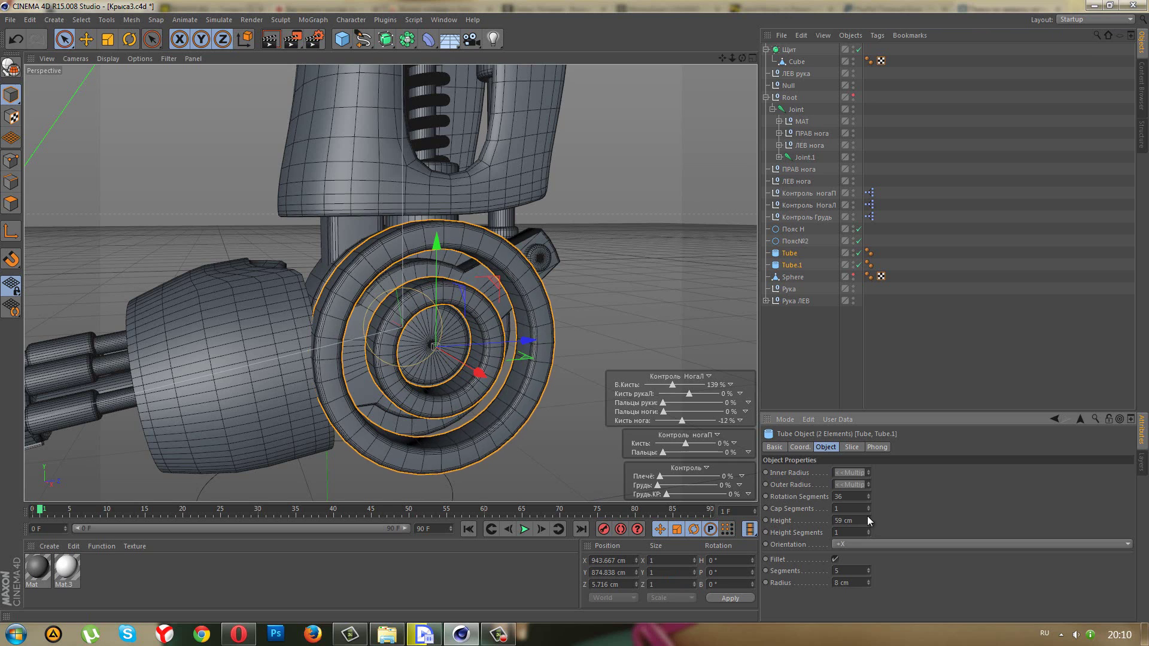
- Add Sphere.1 under Tube.1, centred at 0,0,0 with a 36 cm radius
left_click_drag(341, 39, 577, 77)
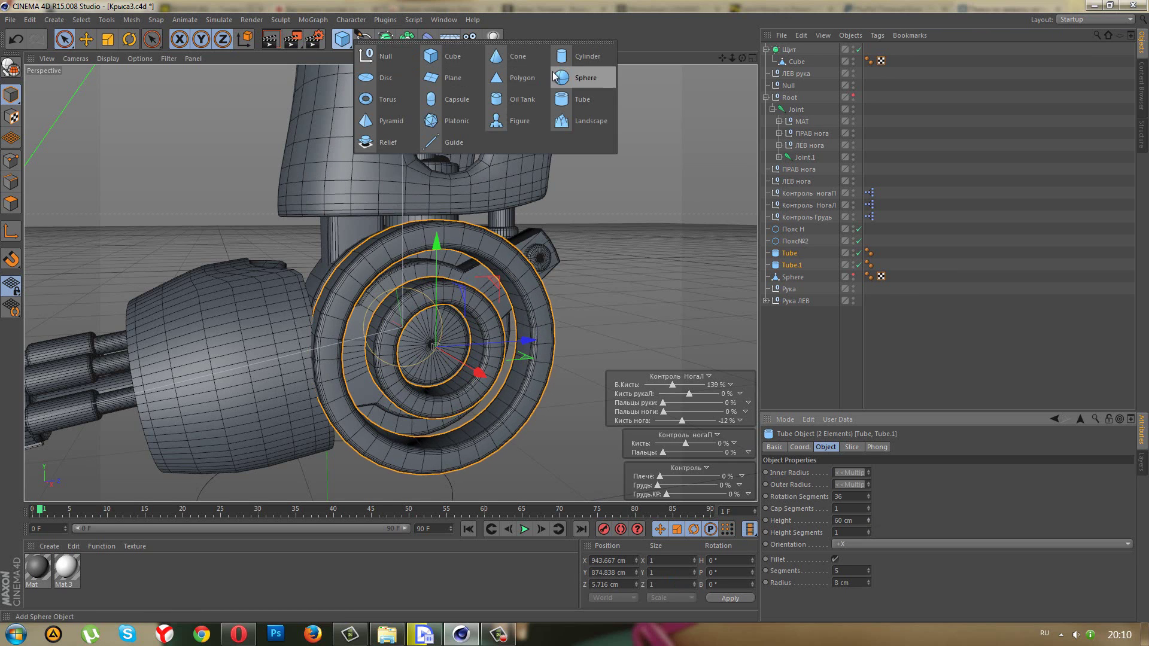
left_click_drag(796, 58, 845, 242)
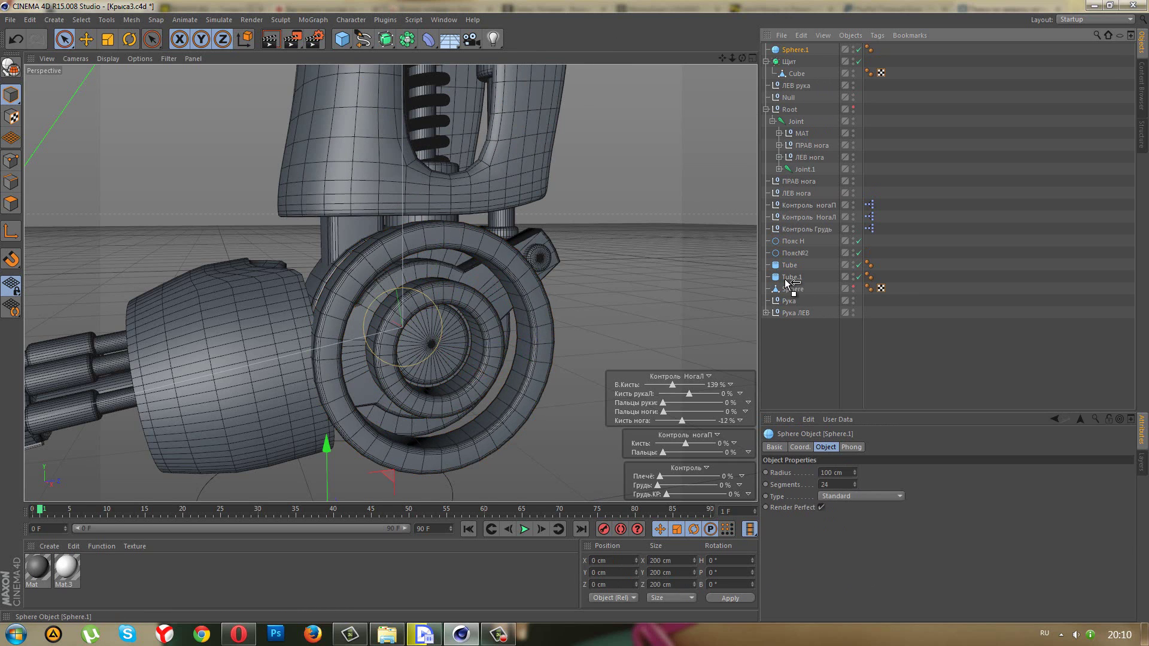
left_click_drag(786, 281, 788, 277)
left_click(798, 447)
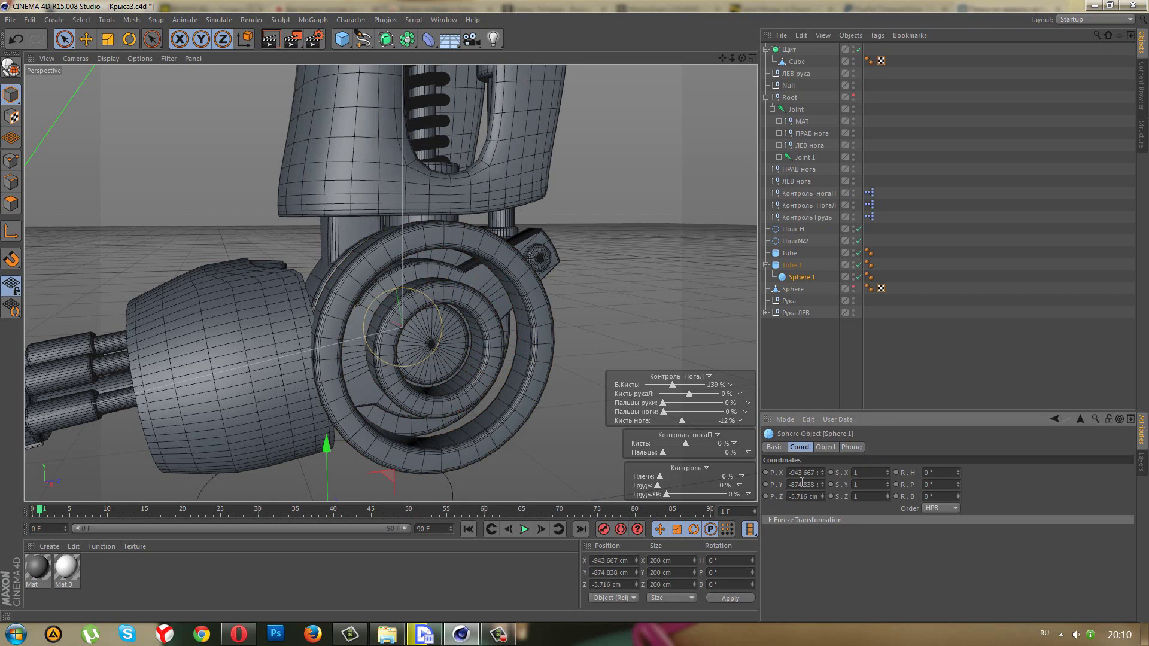
left_click(802, 484)
left_click(806, 474)
type("0")
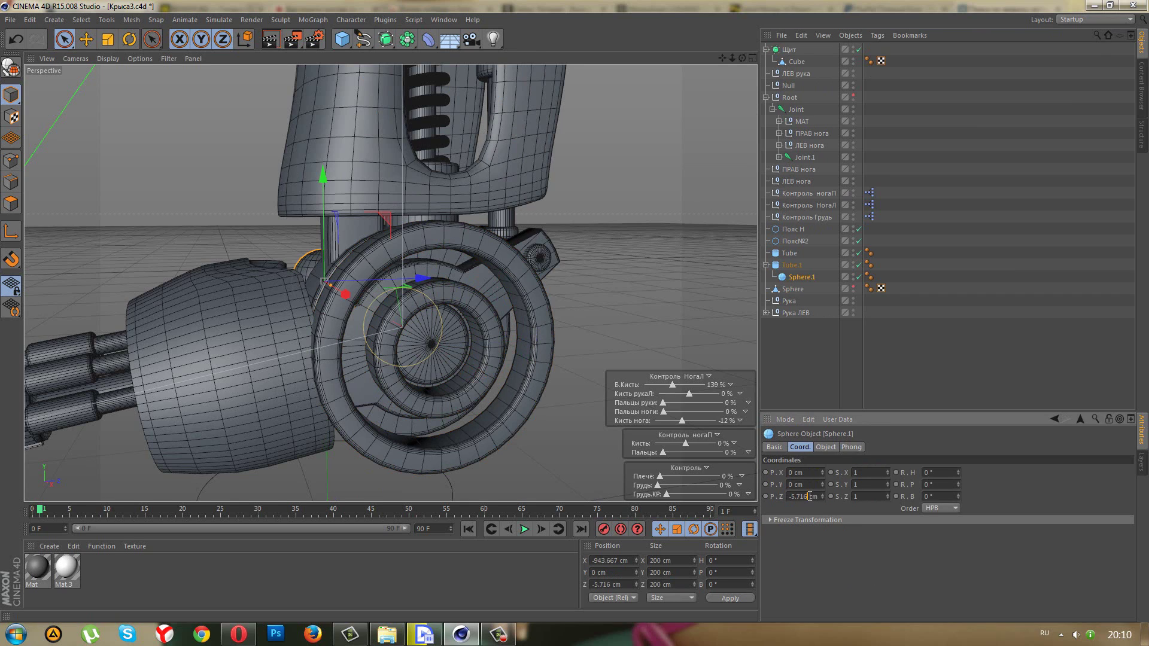
left_click(808, 497)
type("0")
key("Return")
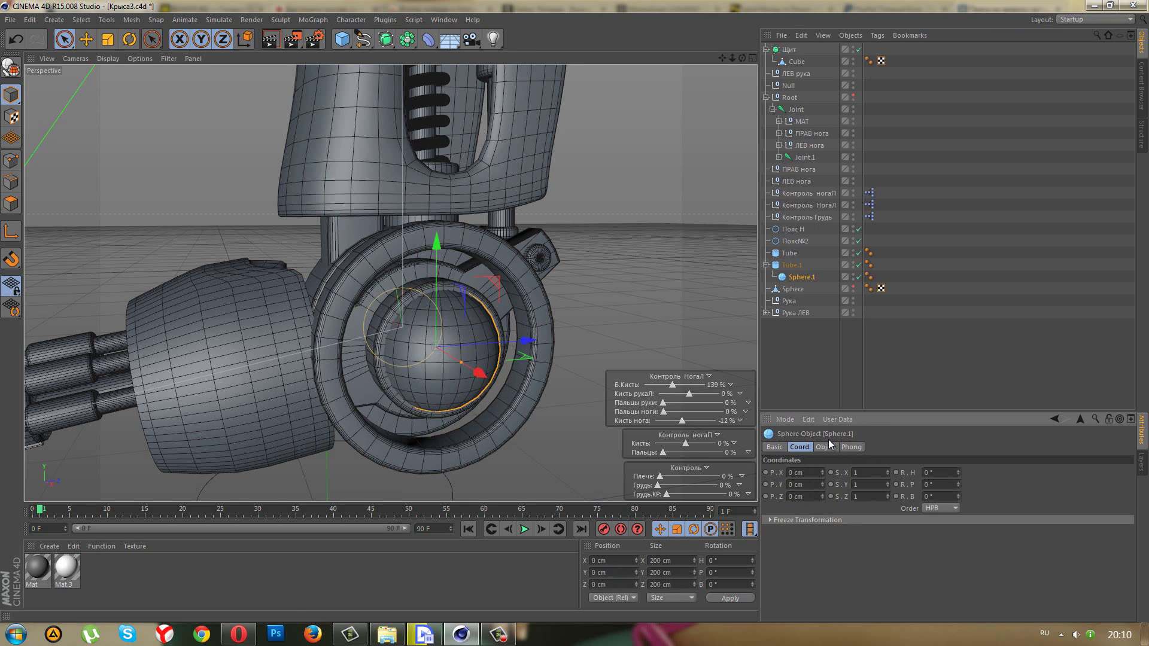
left_click(826, 446)
left_click_drag(852, 471, 856, 469)
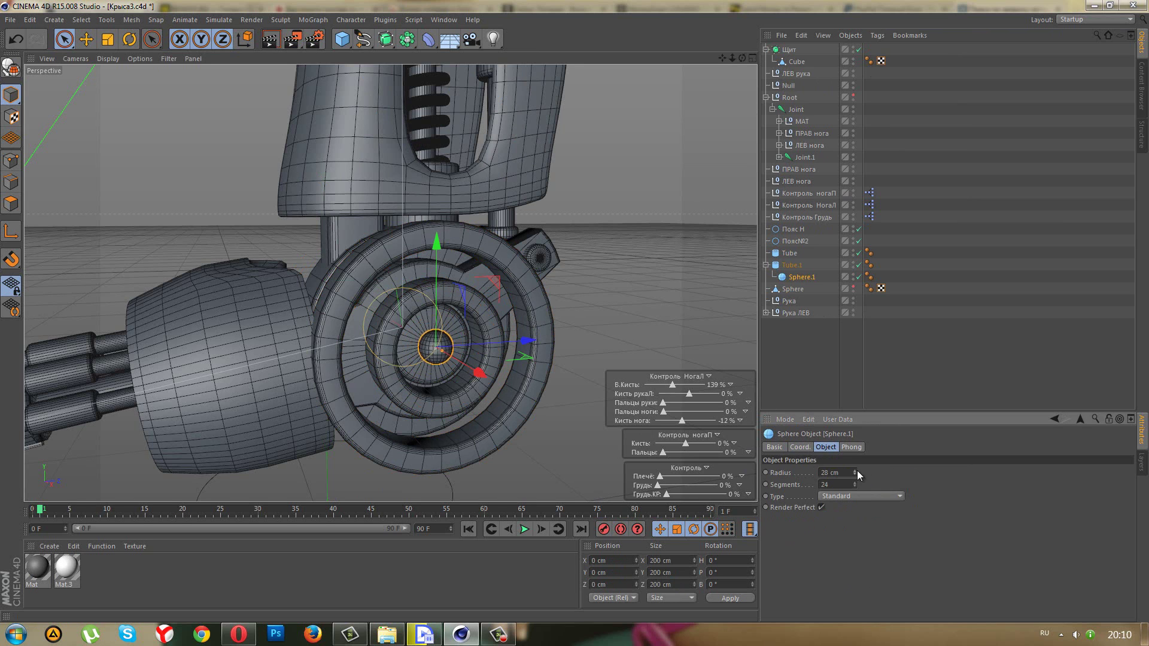
- View the side view in shaded-with-lines mode, test raising the sphere, then undo it
middle_click(440, 406)
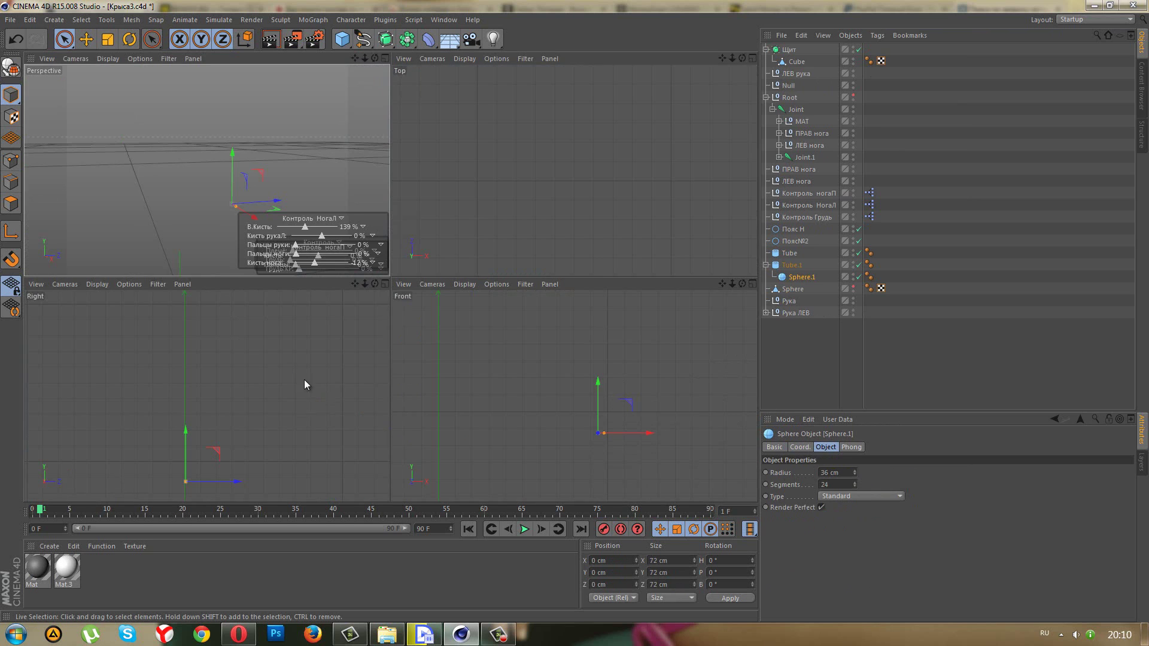
middle_click(304, 379)
scroll(455, 445, "up", 3)
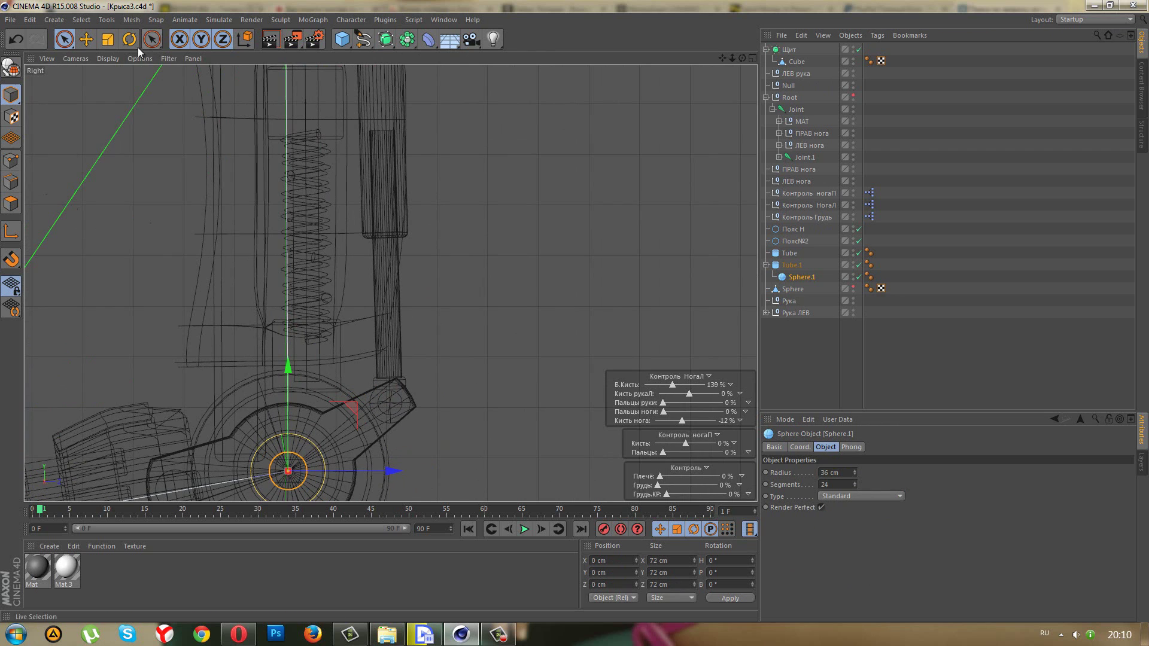
left_click(108, 58)
left_click(126, 83)
scroll(271, 312, "up", 2)
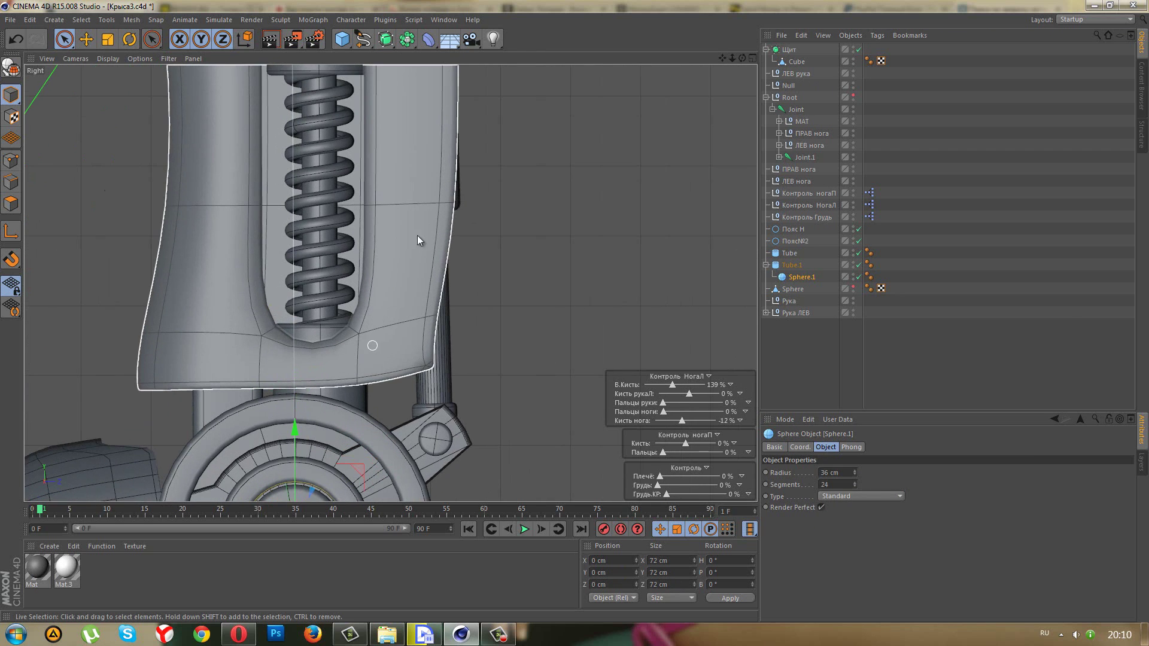
middle_click_drag(418, 235, 445, 143)
scroll(365, 335, "up", 2)
left_click_drag(348, 358, 346, 230)
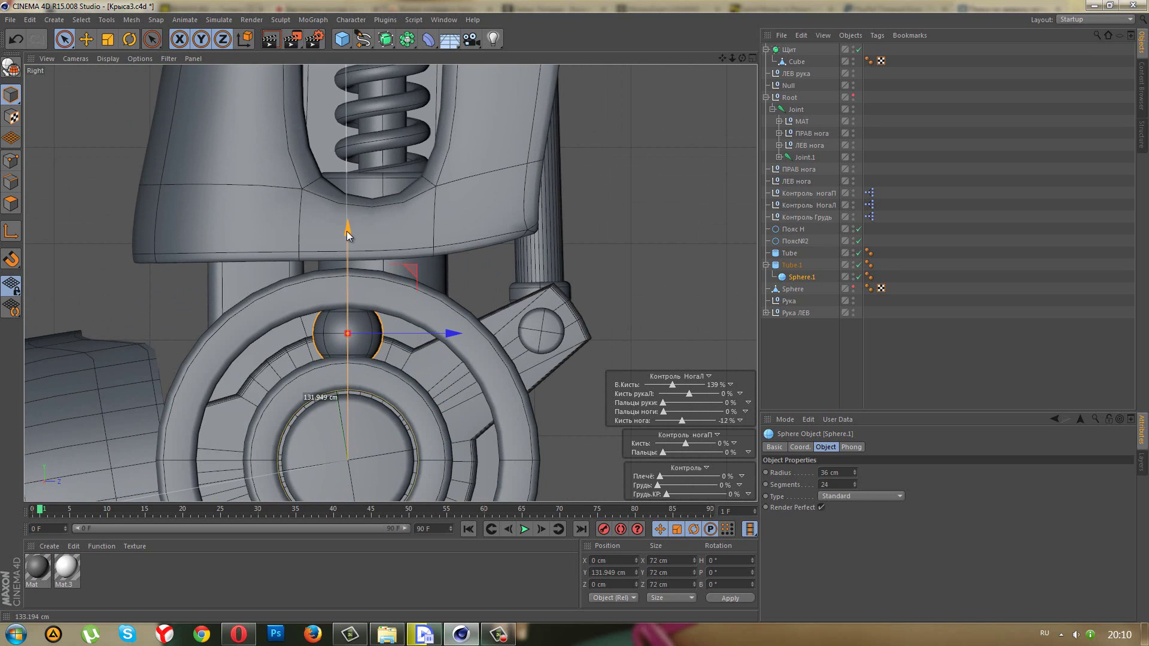
key("ctrl+z")
scroll(419, 308, "down", 3)
- Add a MoGraph Cloner under Tube.1 at Y/Z 0 with Sphere.1 inside it
left_click(320, 19)
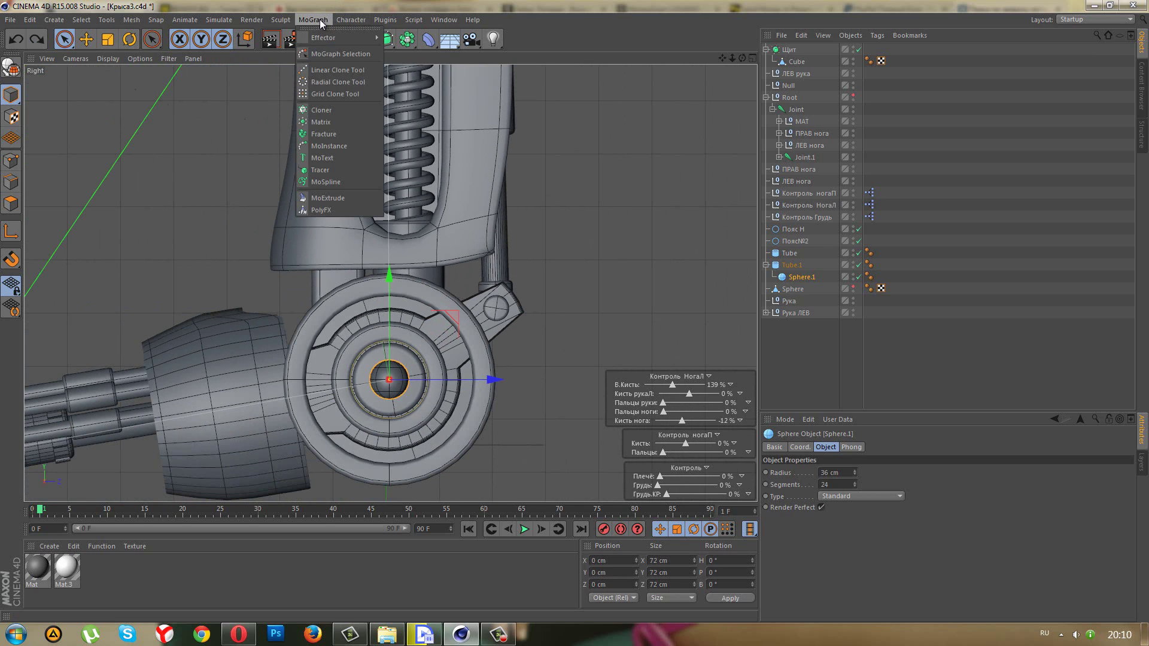
left_click(323, 110)
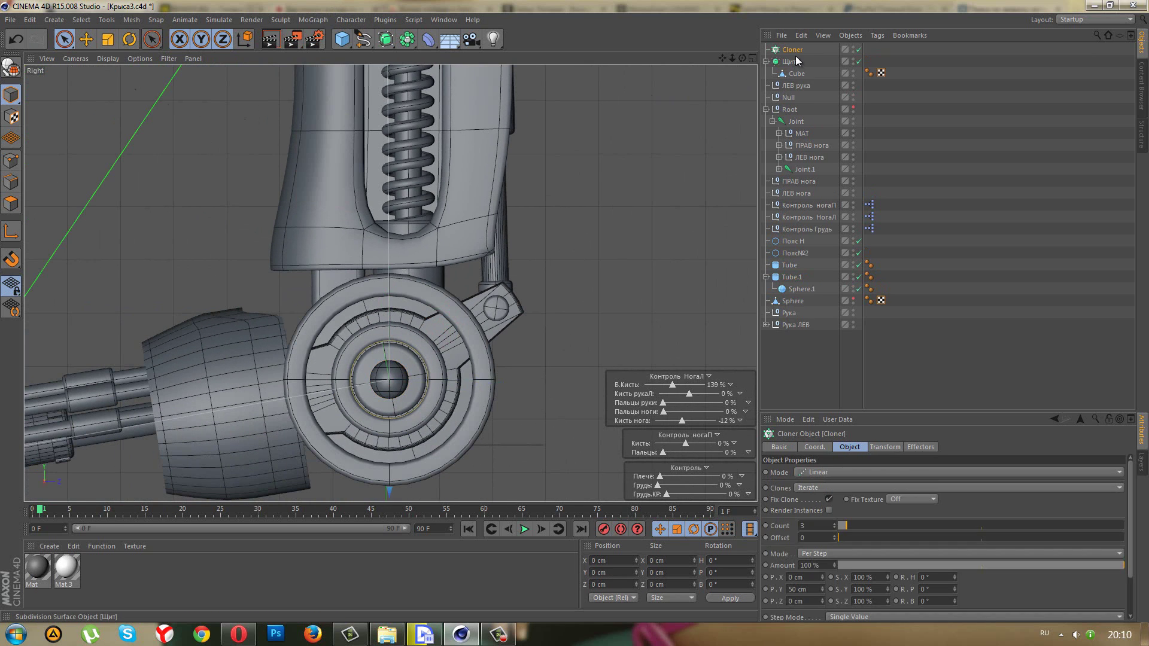
left_click_drag(795, 56, 808, 146)
left_click_drag(796, 293, 798, 291)
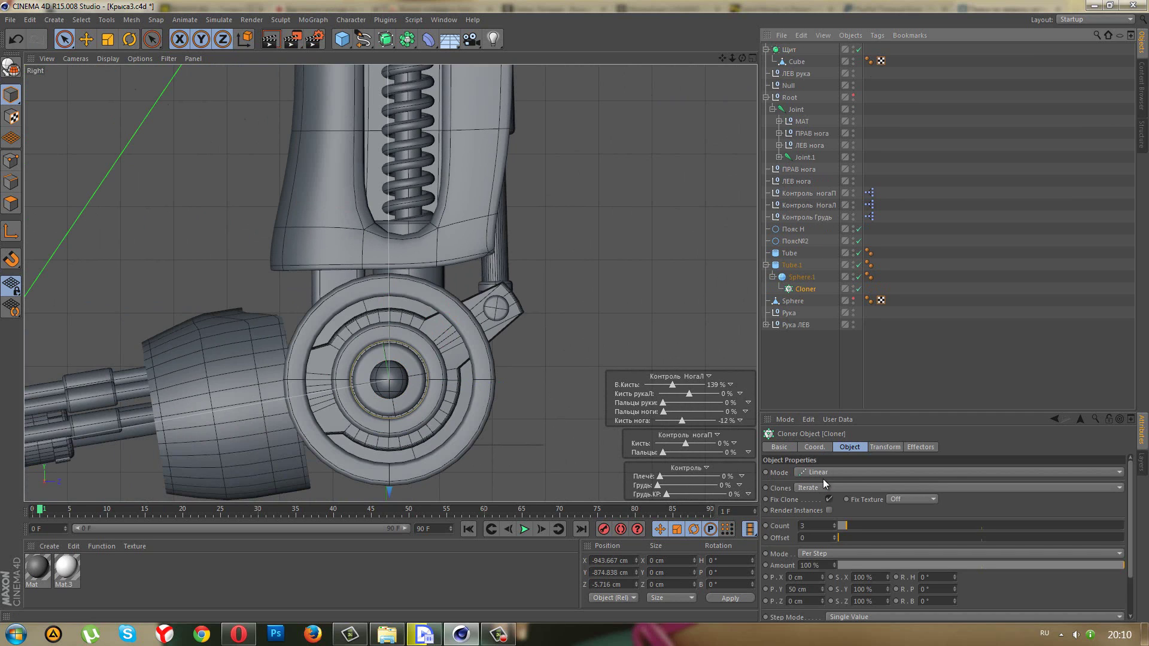
left_click(805, 448)
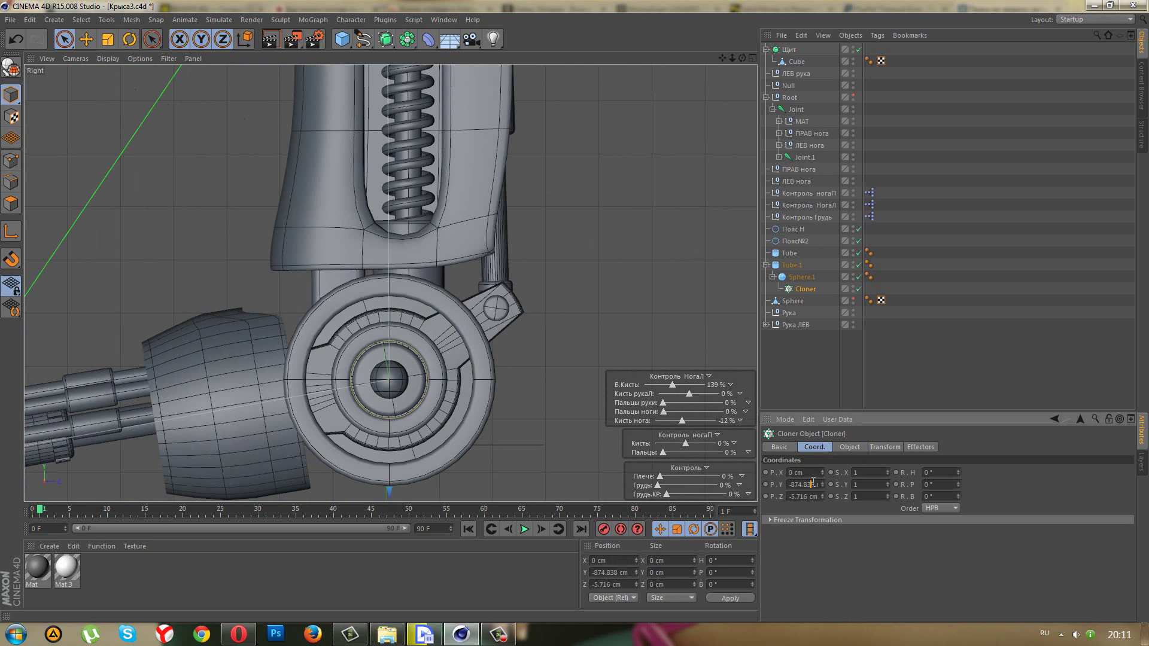
key("Tab")
type("0")
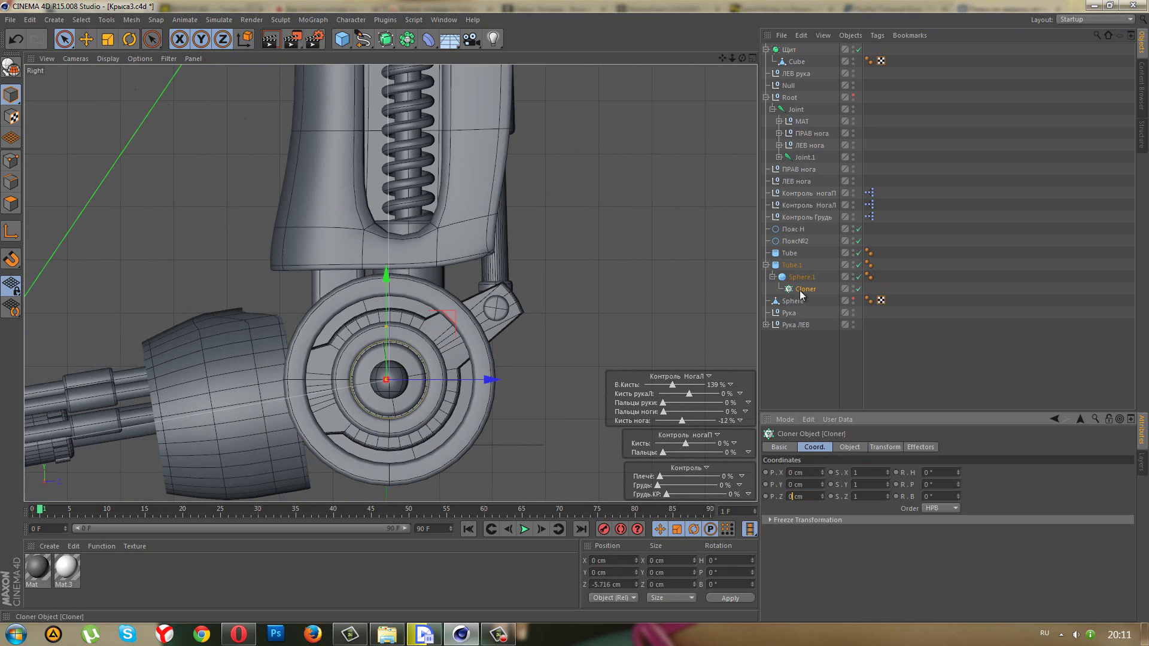
key("Return")
mouse_move(793, 269)
left_mouse_down()
mouse_move(795, 291)
mouse_move(795, 279)
left_mouse_up()
left_click(797, 277)
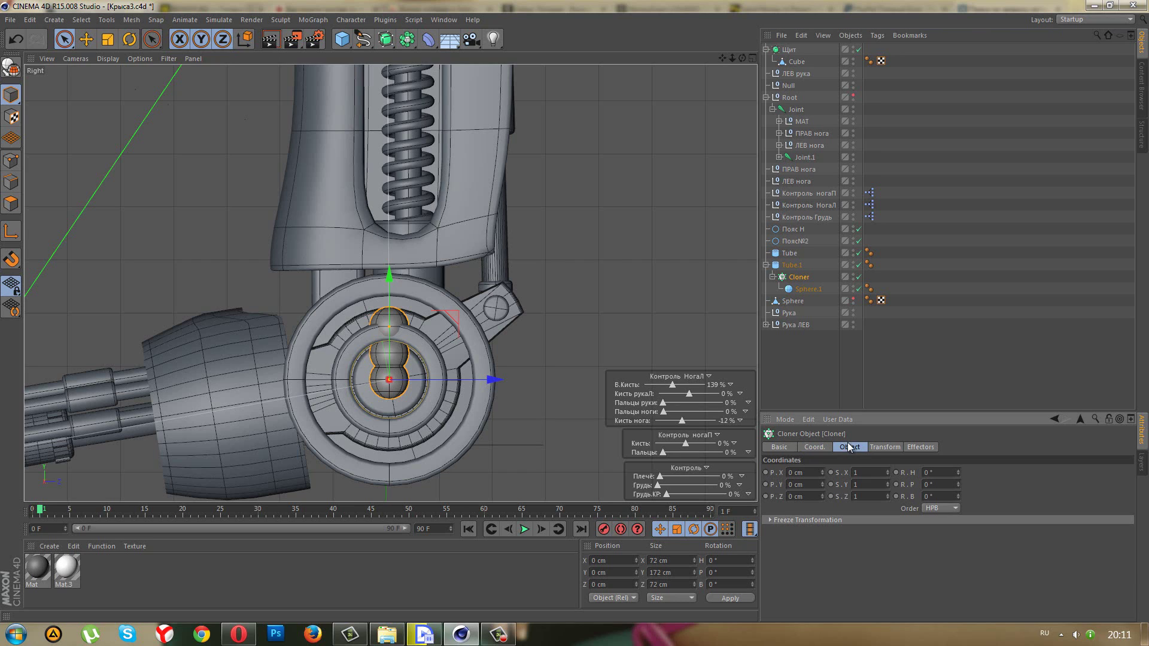
- Set the Cloner to Radial mode on the ZY plane, radius 132 cm, count 11
left_click(849, 447)
left_click(798, 475)
left_click(805, 502)
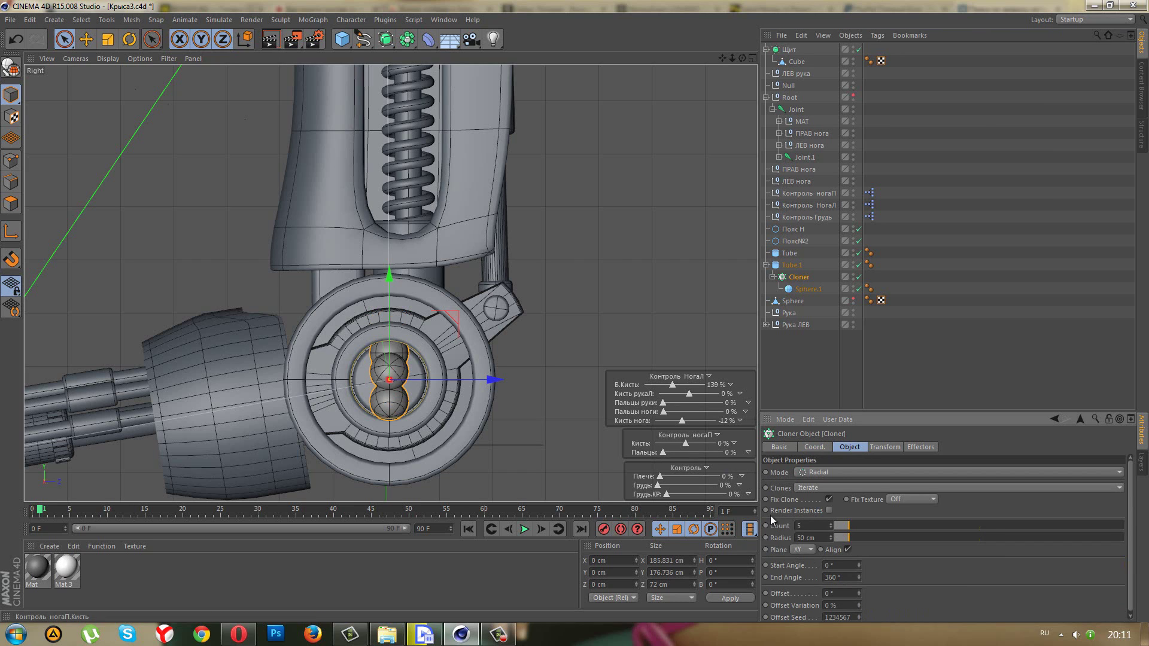
left_click(802, 585)
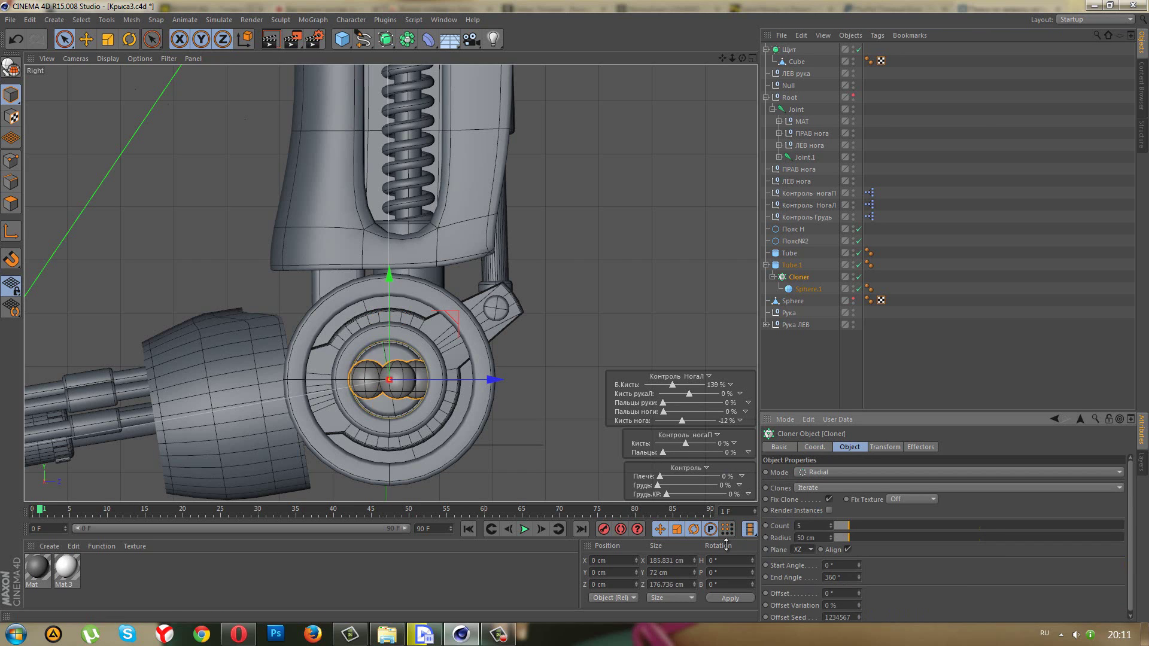
scroll(629, 486, "up", 2)
left_click(797, 550)
left_click(798, 573)
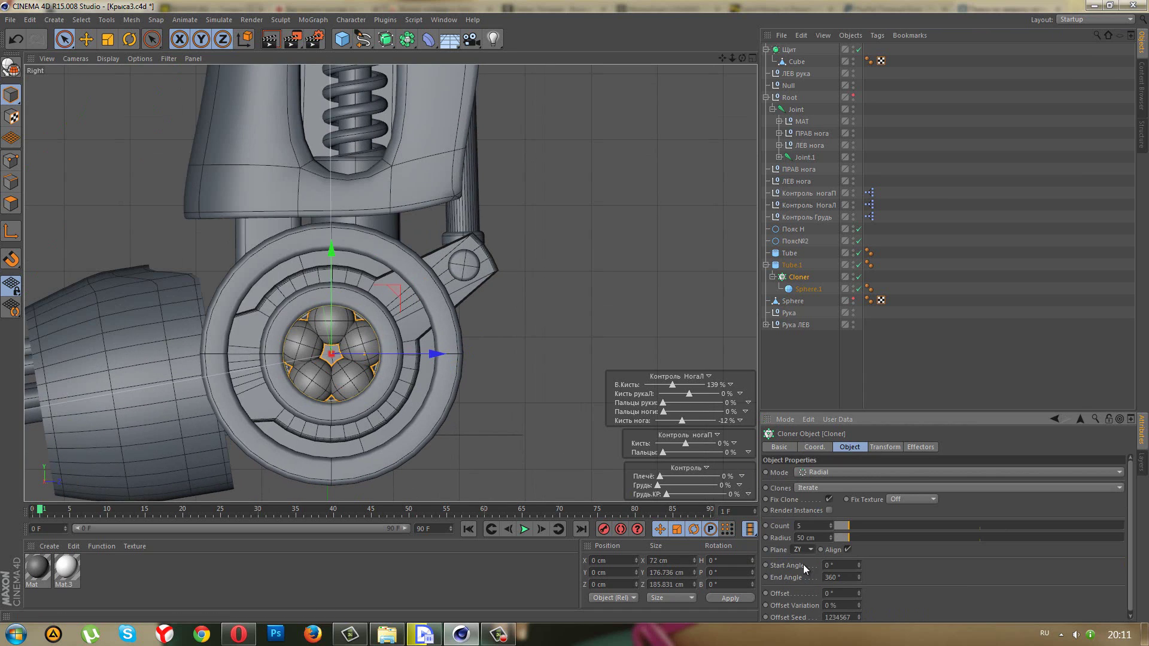
left_click(830, 529)
left_click_drag(831, 536, 830, 536)
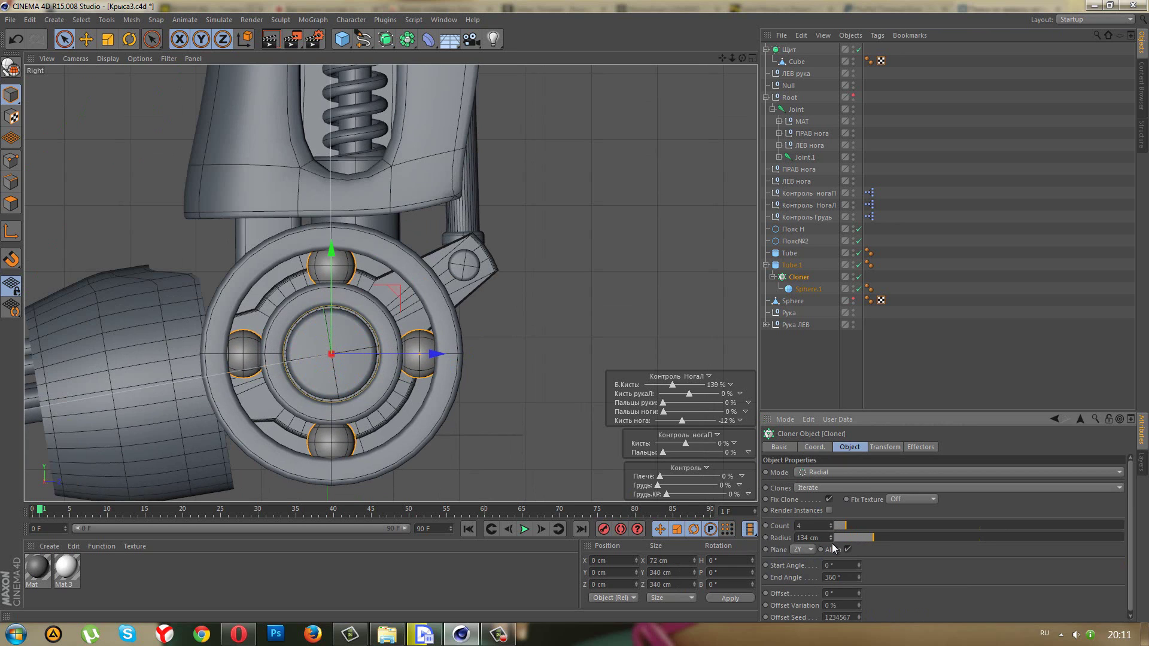
left_click_drag(831, 542, 830, 524)
left_click_drag(831, 526, 830, 525)
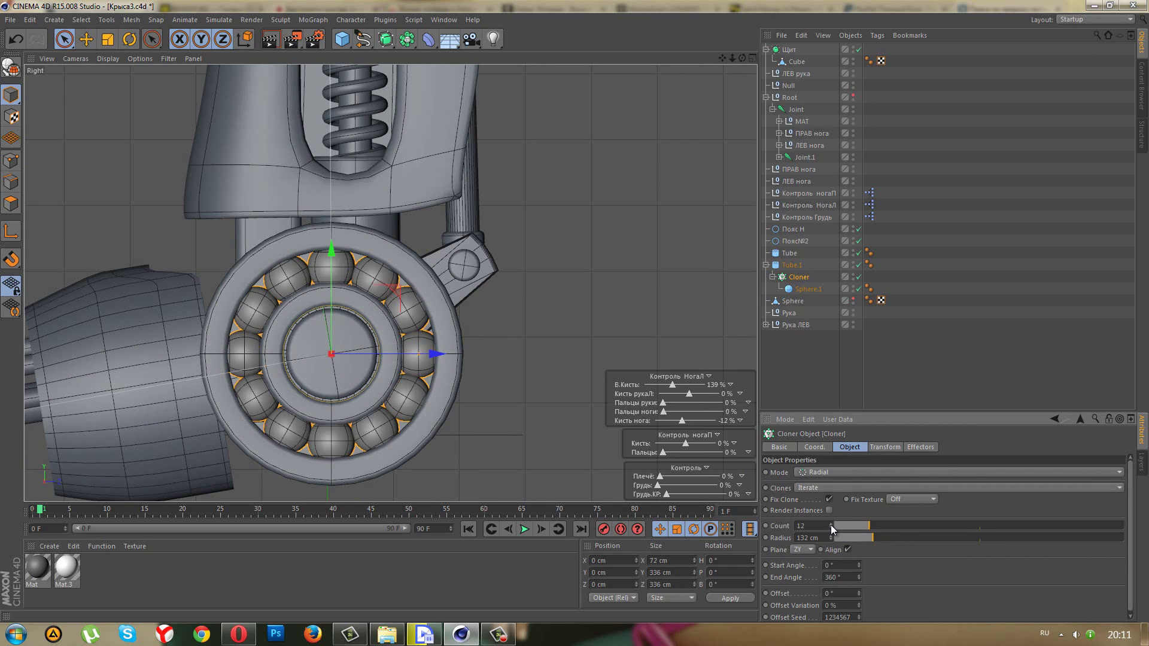
- Reduce Sphere.1's radius to 35 cm
left_click(510, 340)
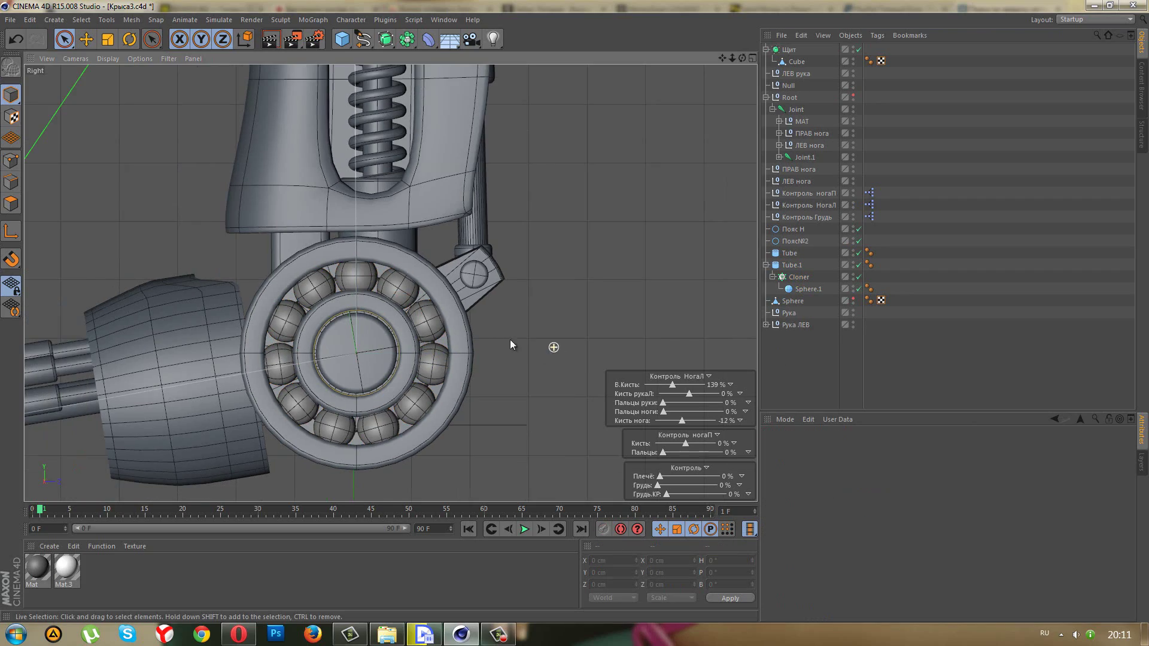
middle_click(510, 340)
middle_click(266, 241)
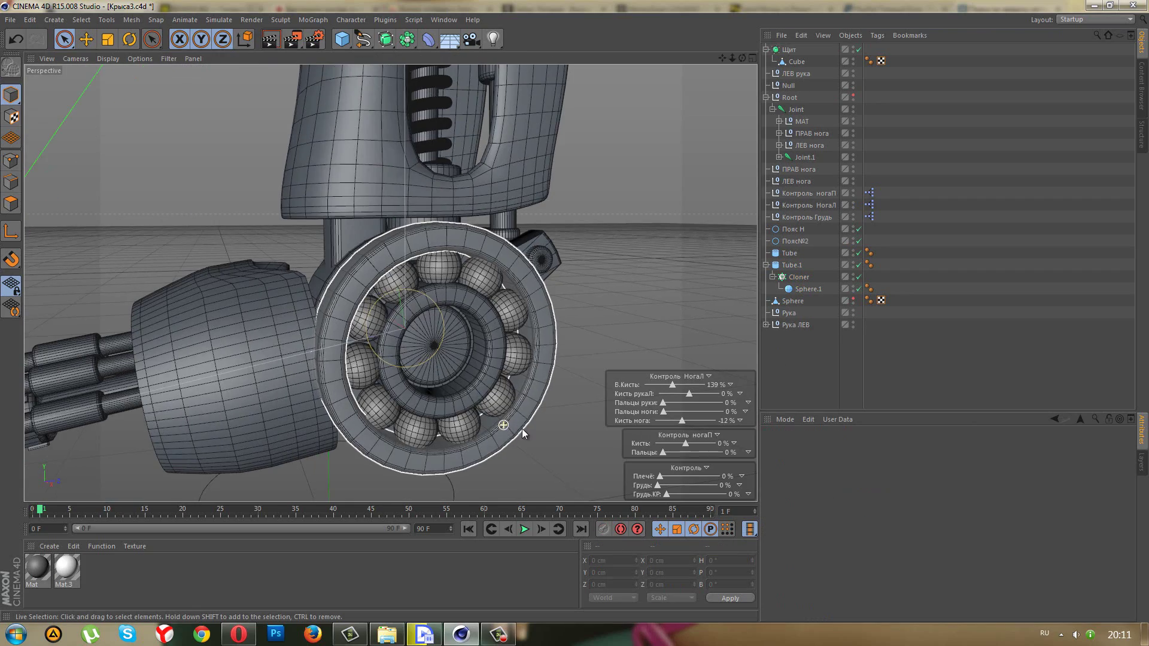
mouse_move(266, 241)
left_mouse_down("alt")
mouse_move(542, 483)
mouse_move(471, 465)
mouse_move(496, 414)
mouse_move(539, 469)
left_mouse_up("alt")
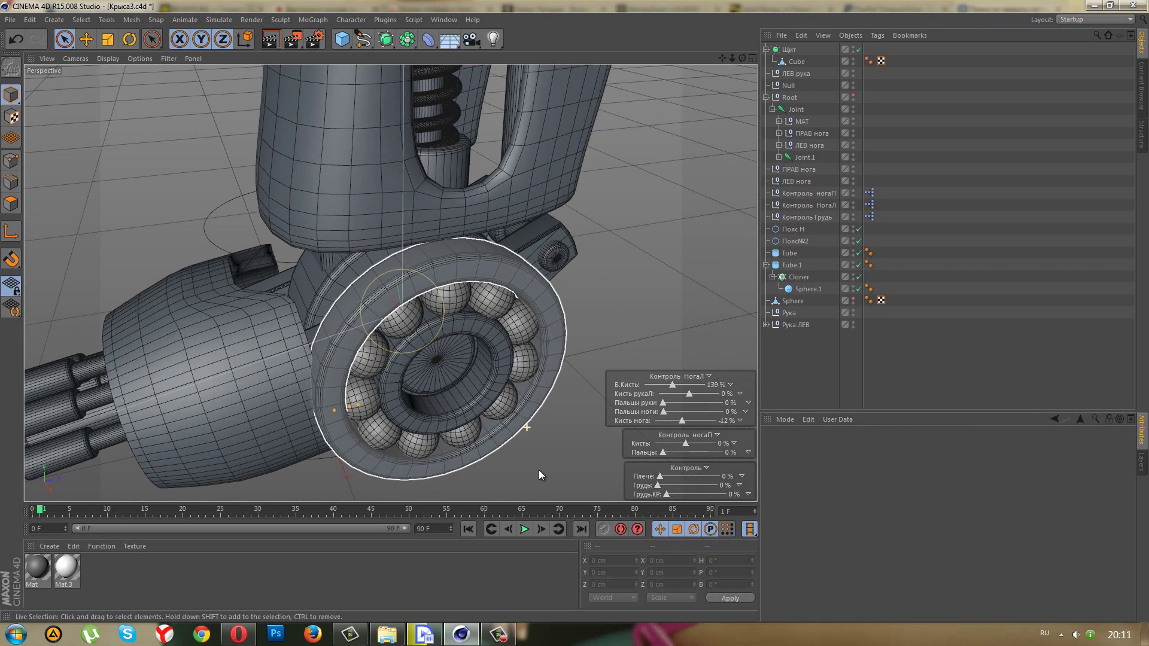
left_click(828, 289)
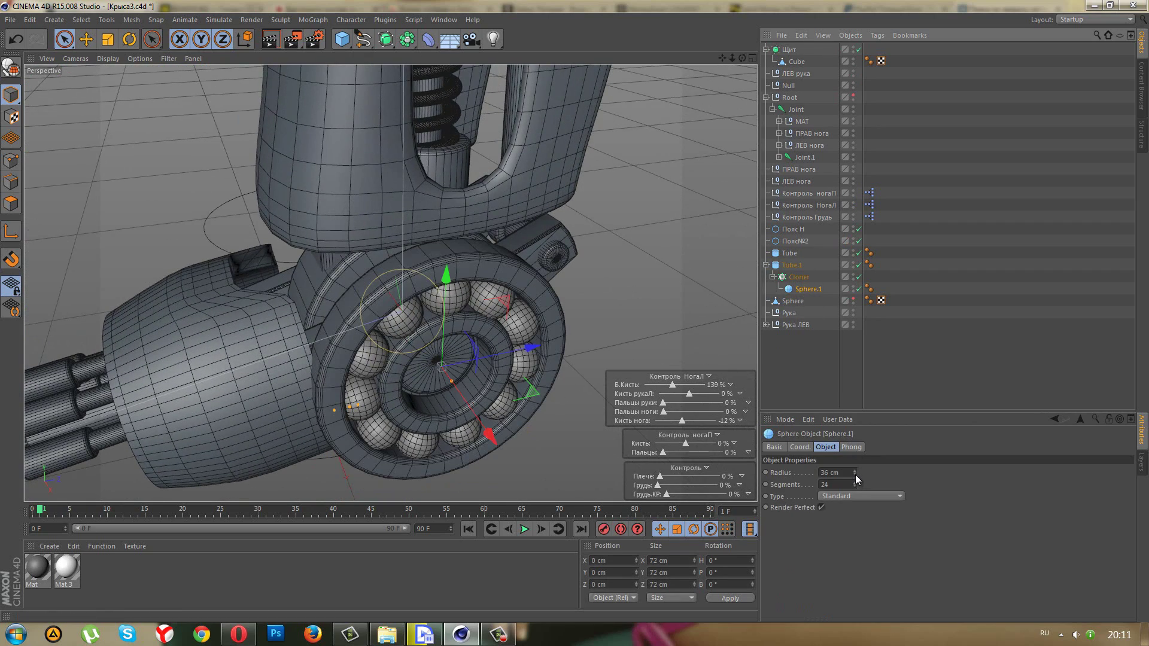
left_click(855, 475)
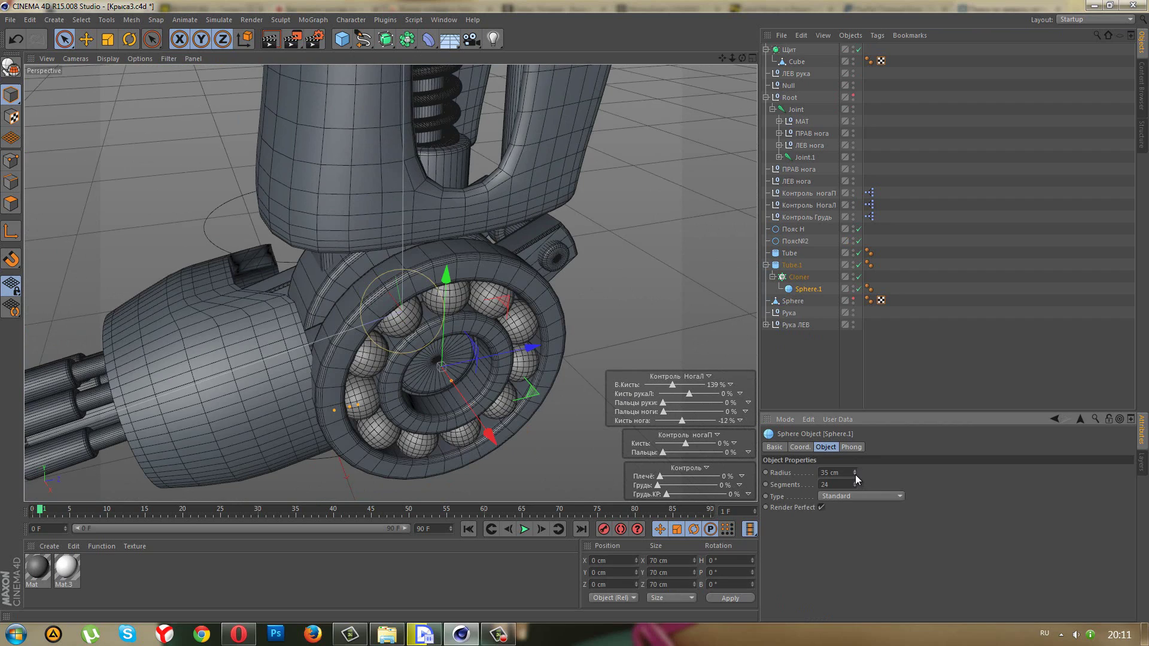
- Raise the Cloner count to 12 spheres
left_click_drag(527, 311, 489, 287, "alt")
middle_click(514, 323)
middle_click(547, 354)
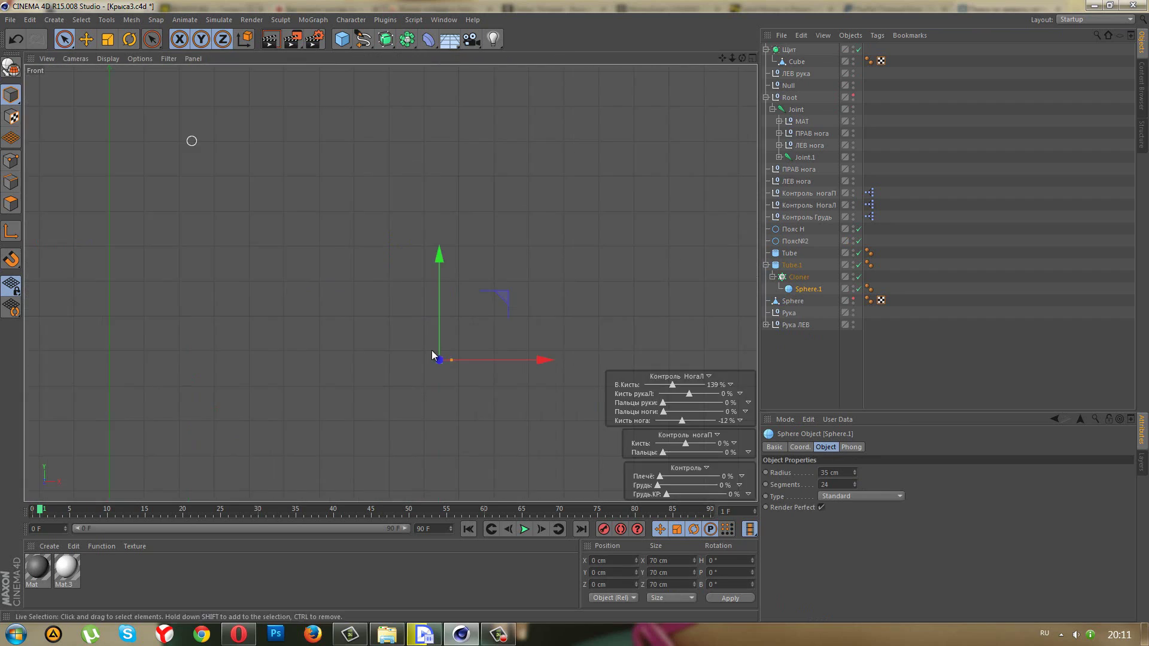
middle_click(271, 317)
left_click(798, 277)
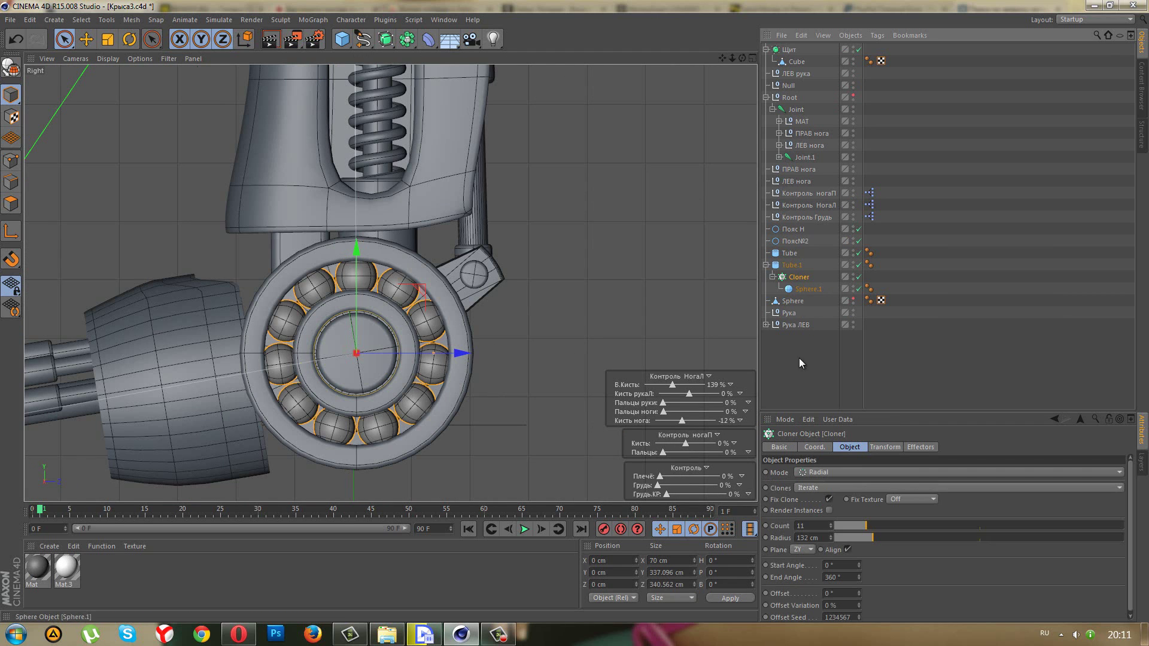
left_click(830, 523)
scroll(592, 359, "down", 1)
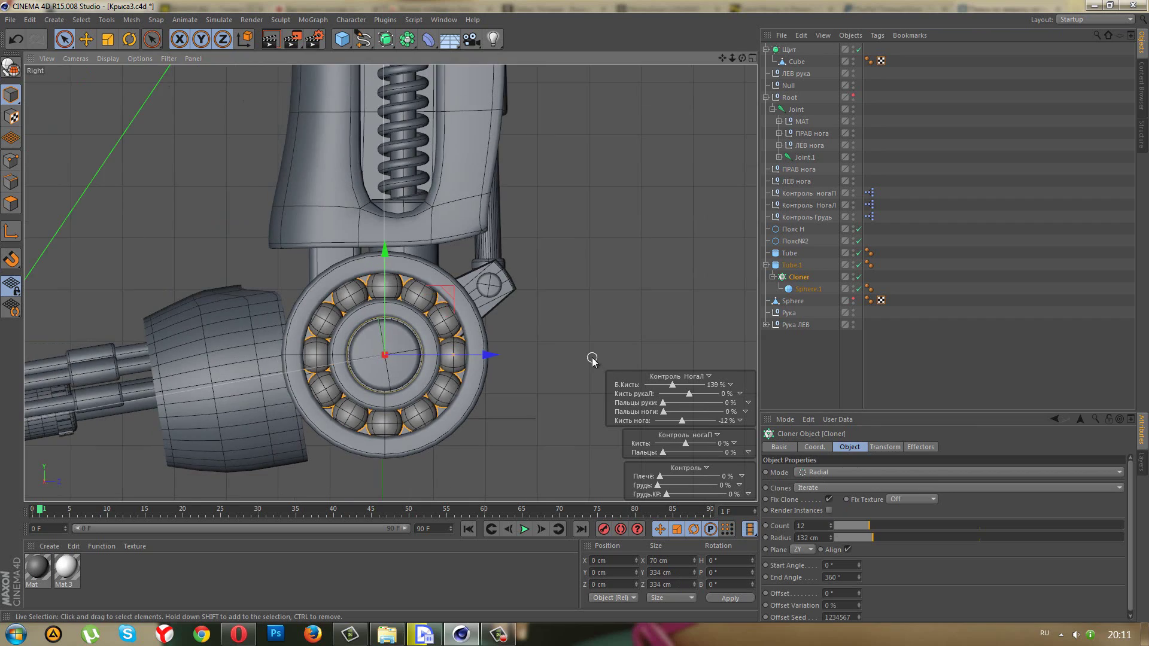
- Nest Tube.1 and its cloned balls under the outer Tube
middle_click(592, 359)
middle_click(346, 245)
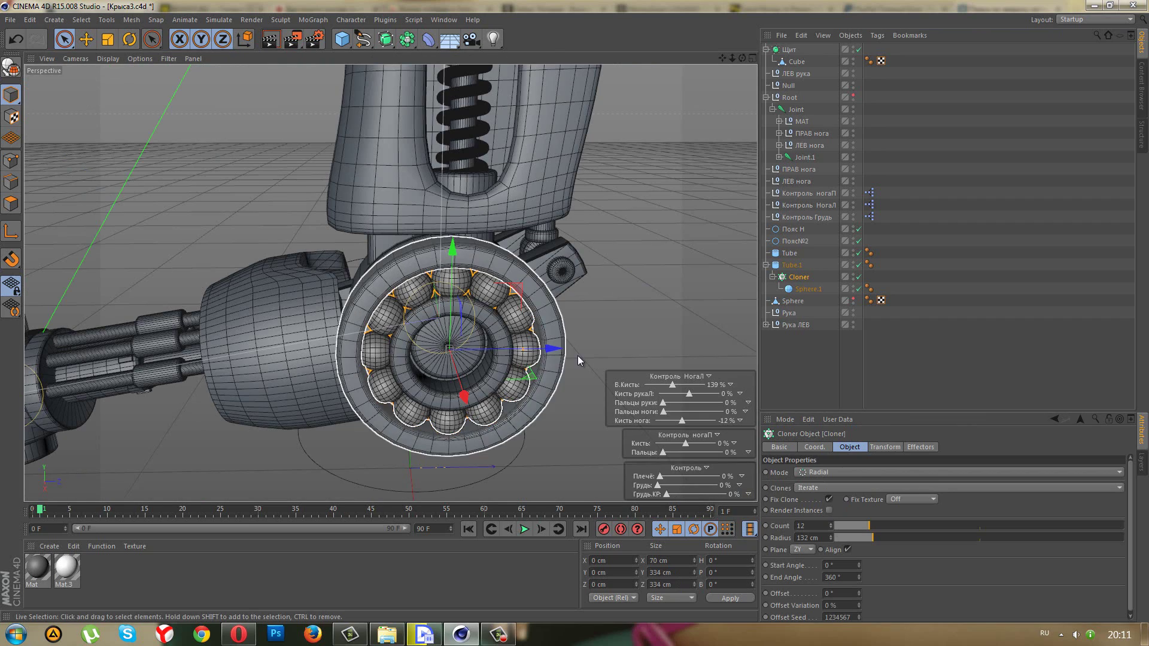
left_click_drag(580, 347, 688, 323, "alt")
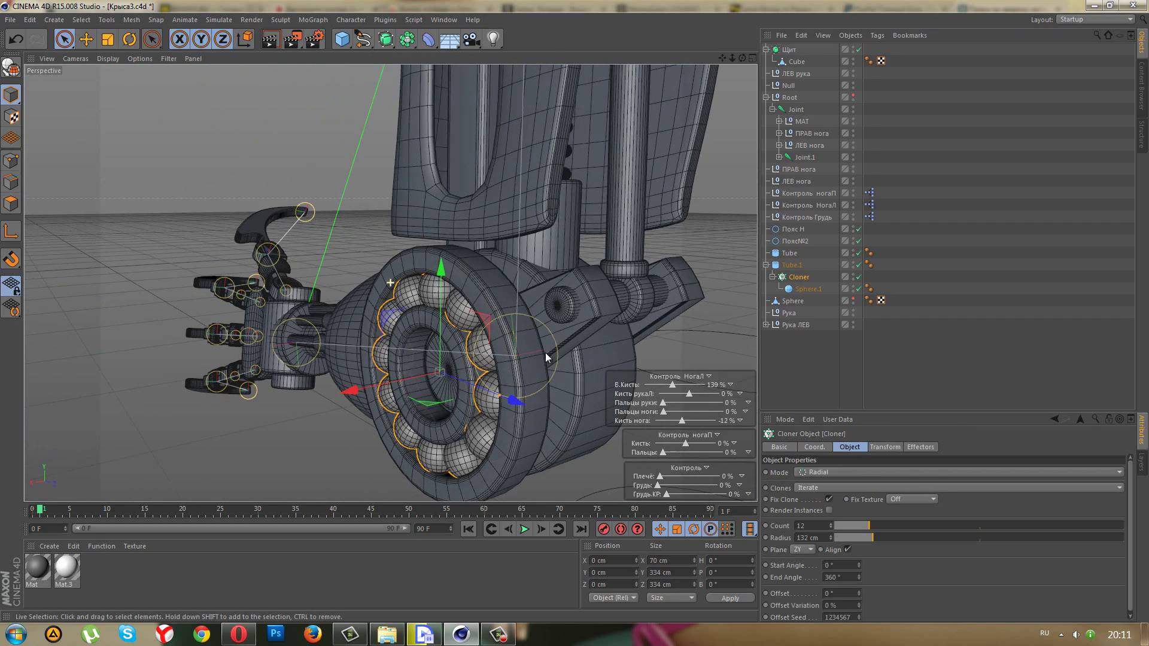
left_click(784, 266)
left_click(785, 253)
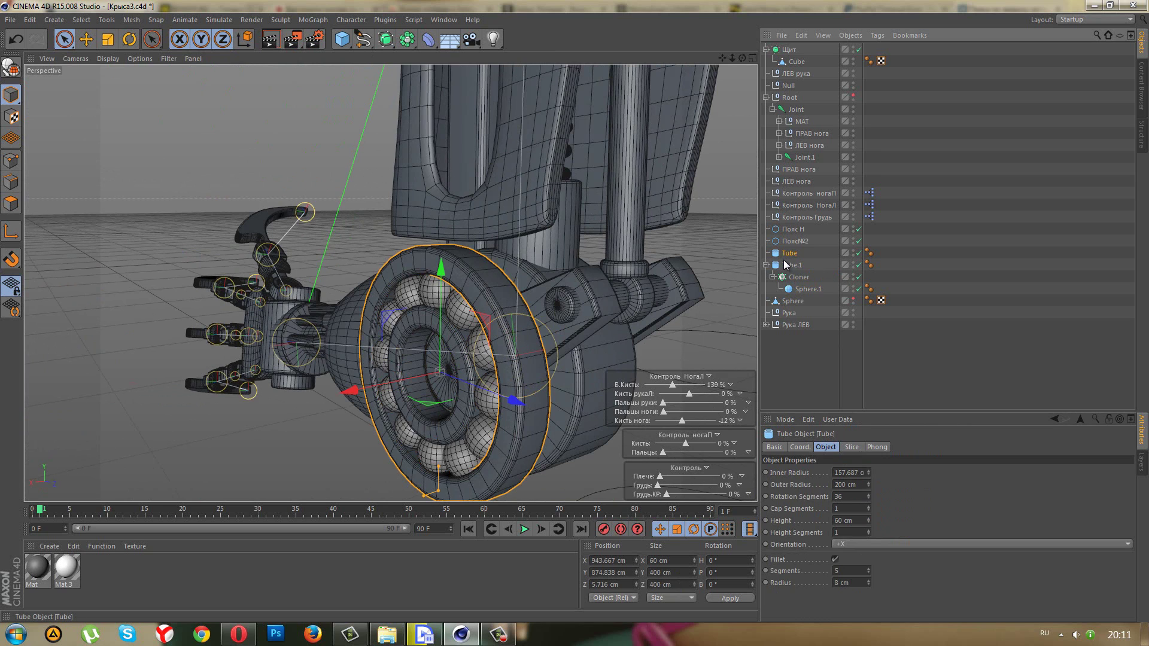
left_click_drag(786, 268, 786, 254)
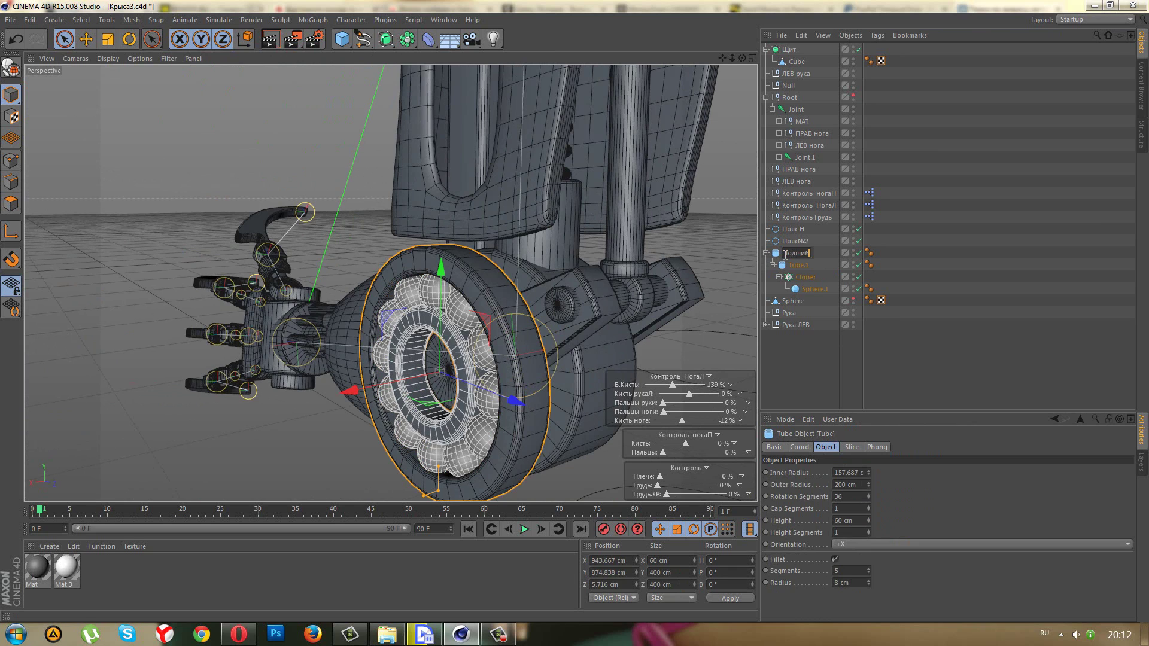
- Confirm the name Подшиб6 for the bearing tube and frame the bearing in view
key("Return")
left_click(766, 253)
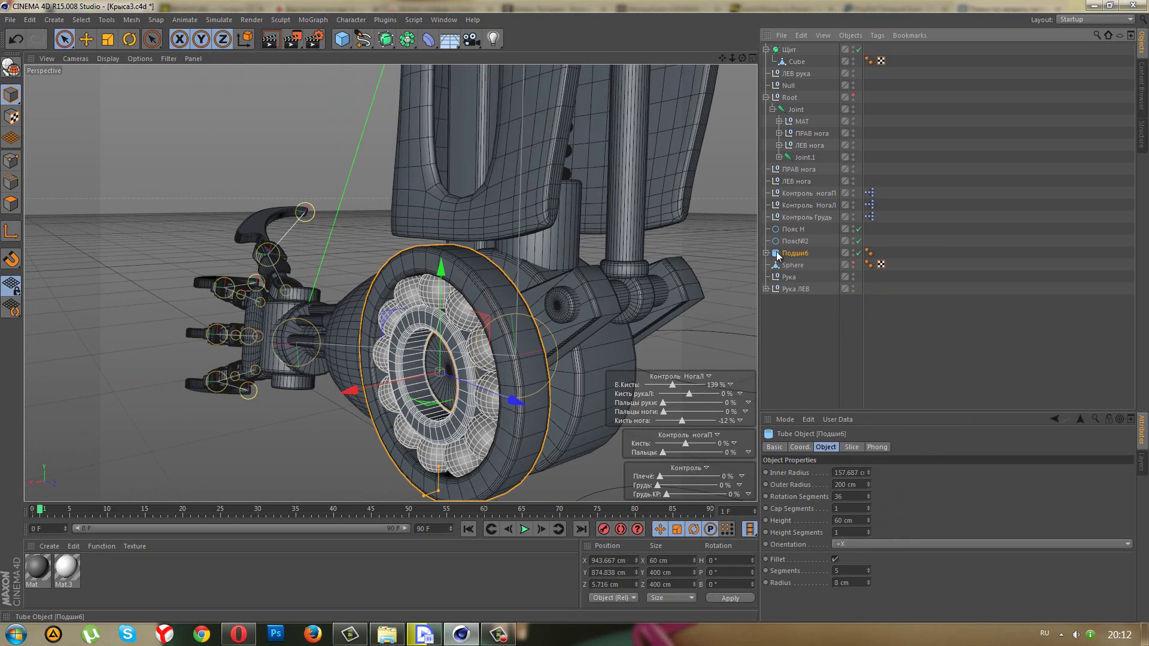
mouse_move(683, 322)
left_mouse_down("alt")
mouse_move(601, 325)
mouse_move(602, 268)
mouse_move(647, 274)
mouse_move(725, 330)
mouse_move(580, 309)
mouse_move(482, 331)
mouse_move(522, 368)
mouse_move(522, 353)
mouse_move(514, 359)
left_mouse_up("alt")
left_click(765, 253)
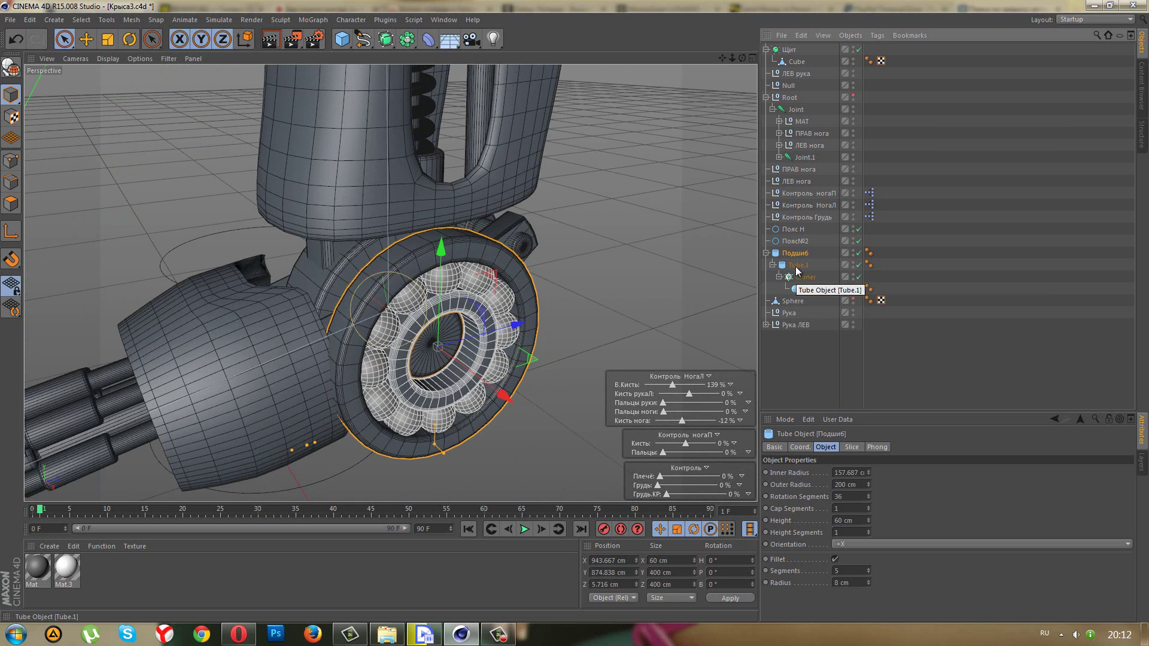
left_click(796, 266)
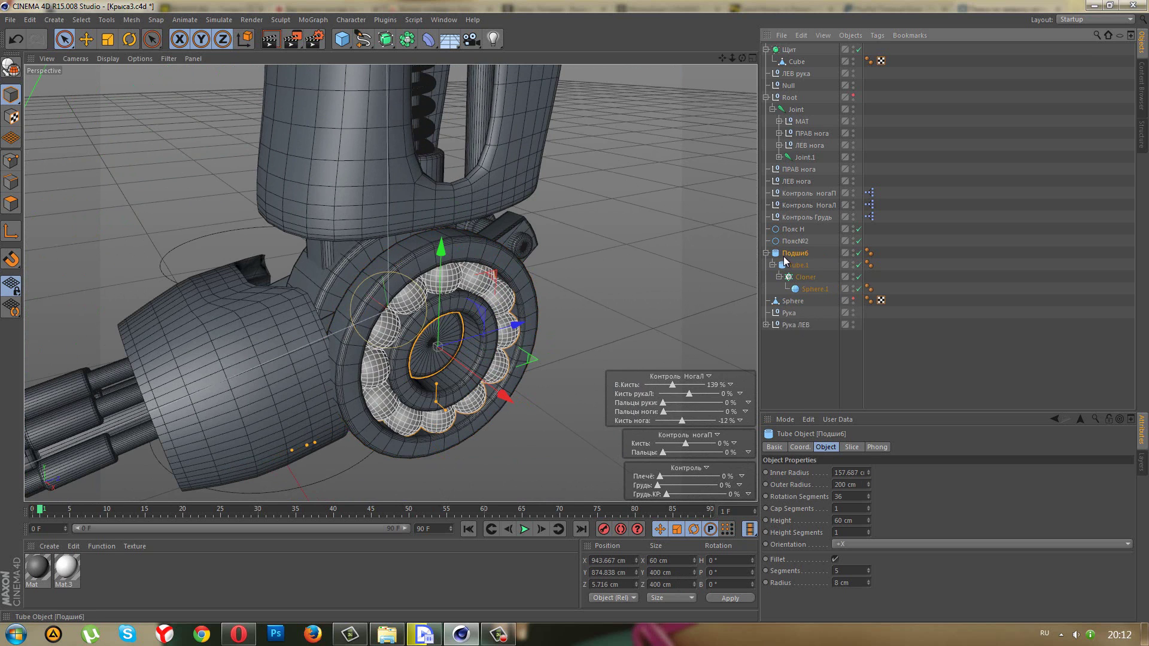
key("o")
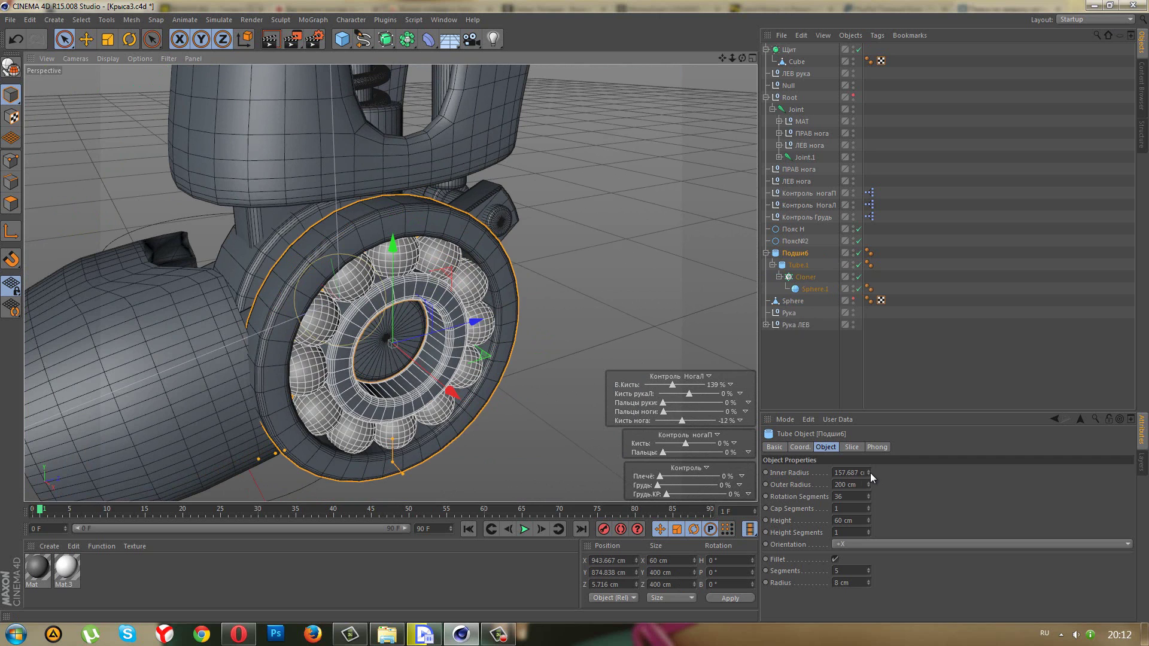
- Resize the tube to 137 cm inner and 171 cm outer radius with an 8 cm fillet
mouse_move(870, 472)
left_mouse_down()
mouse_move(866, 483)
mouse_move(860, 472)
left_mouse_up()
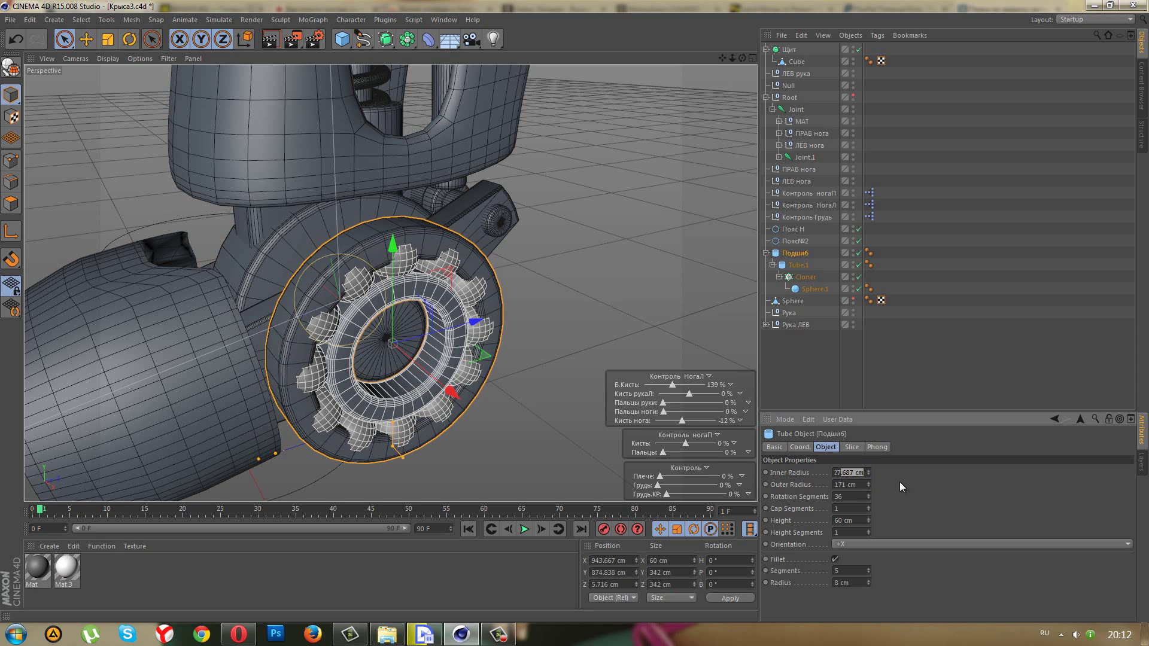
type("171")
key("Return")
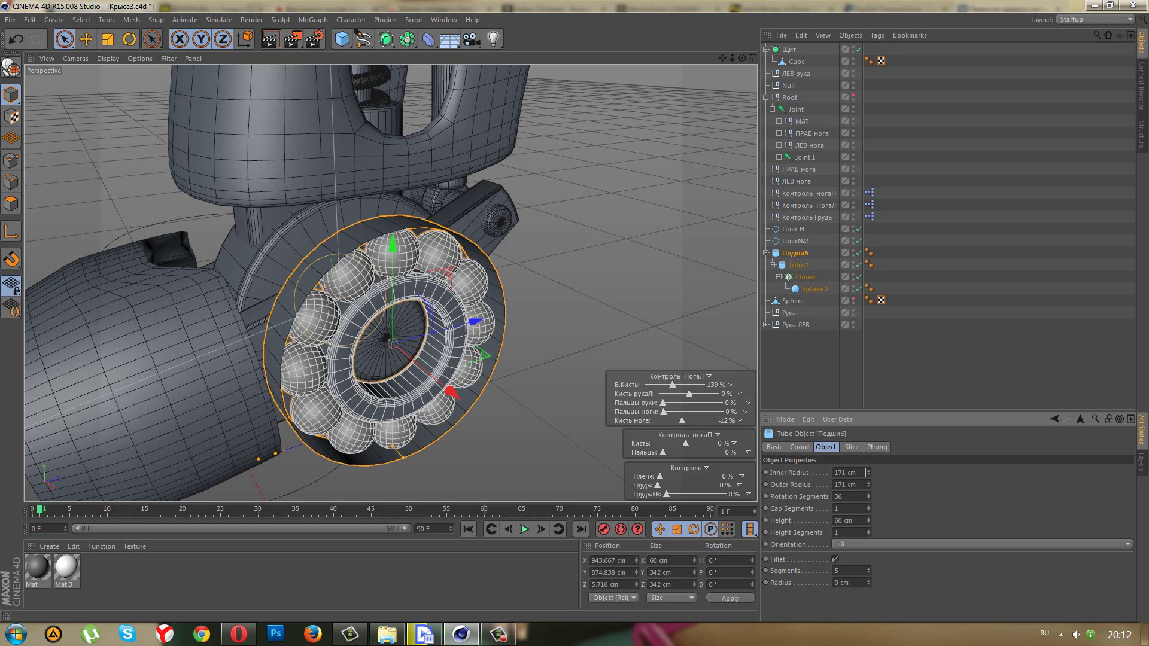
left_click_drag(868, 473, 868, 470)
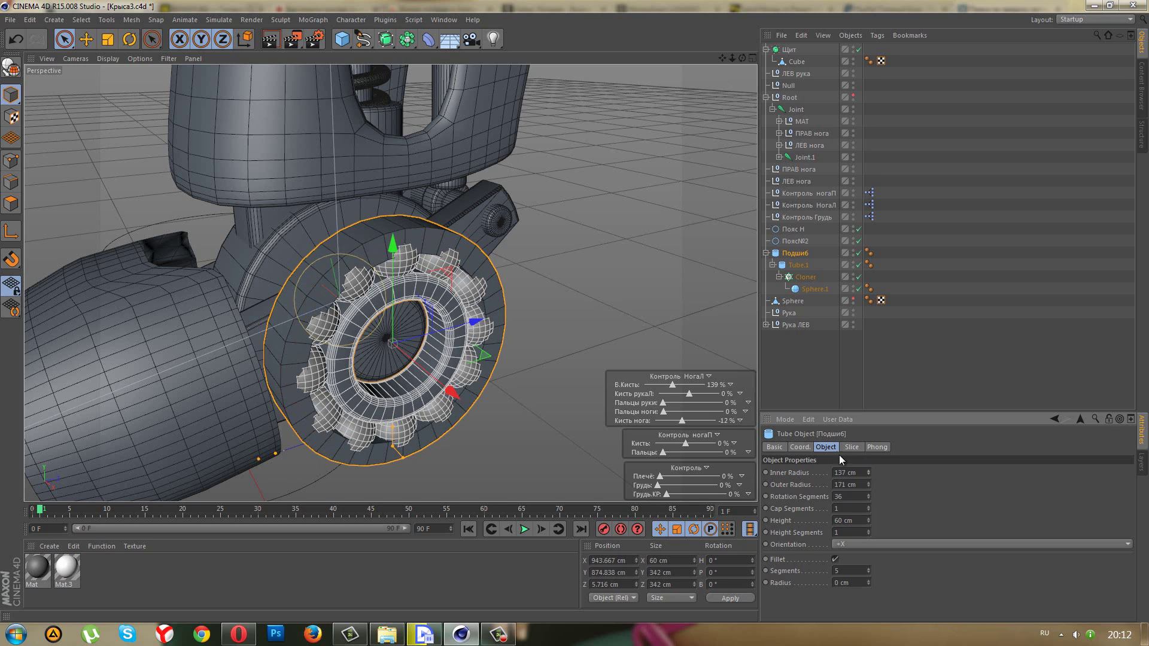
left_click_drag(868, 583, 869, 582)
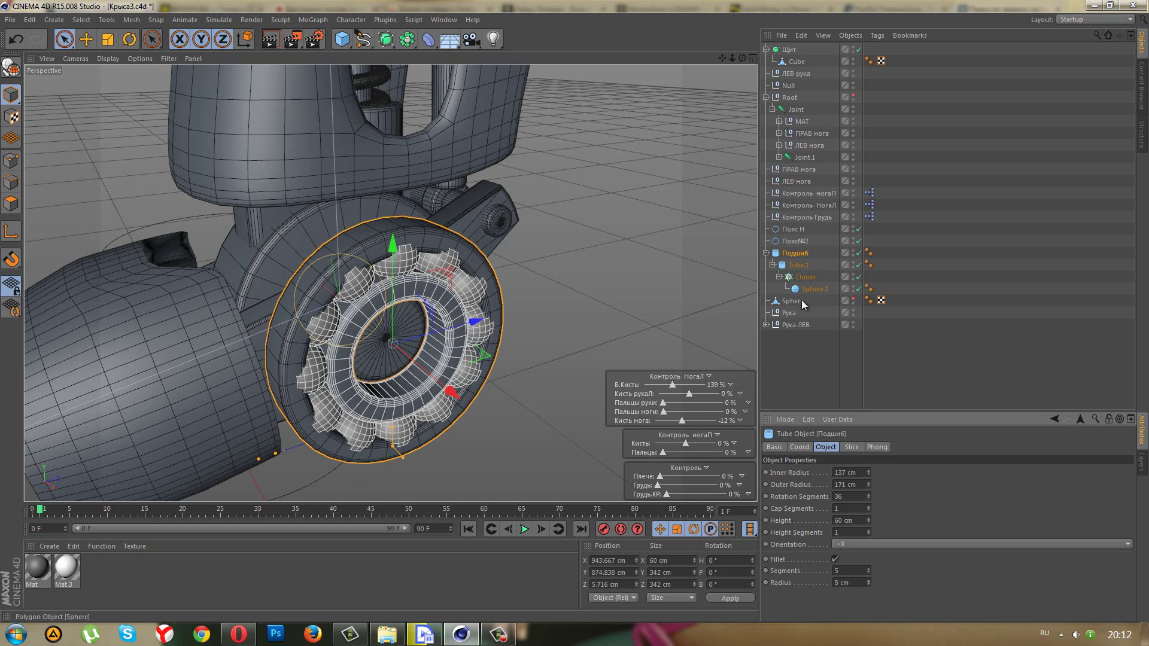
- Shrink the bearing balls (Sphere.1) to a 30 cm radius
left_click(813, 289)
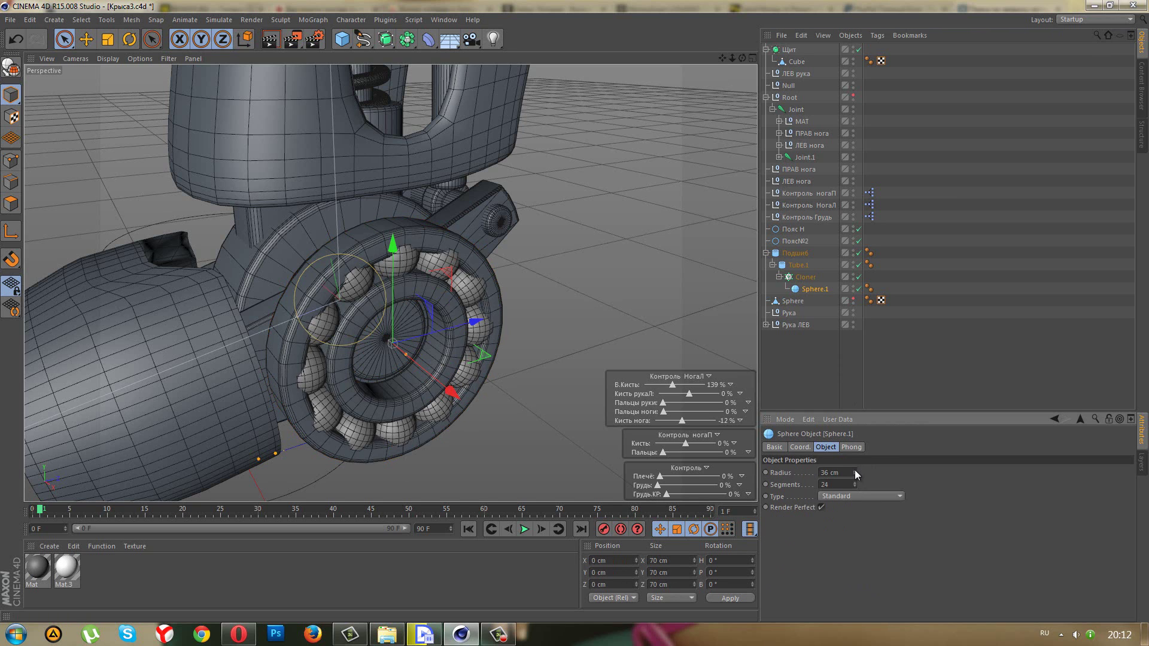
left_click_drag(853, 469, 853, 471)
left_click_drag(436, 377, 455, 380, "alt")
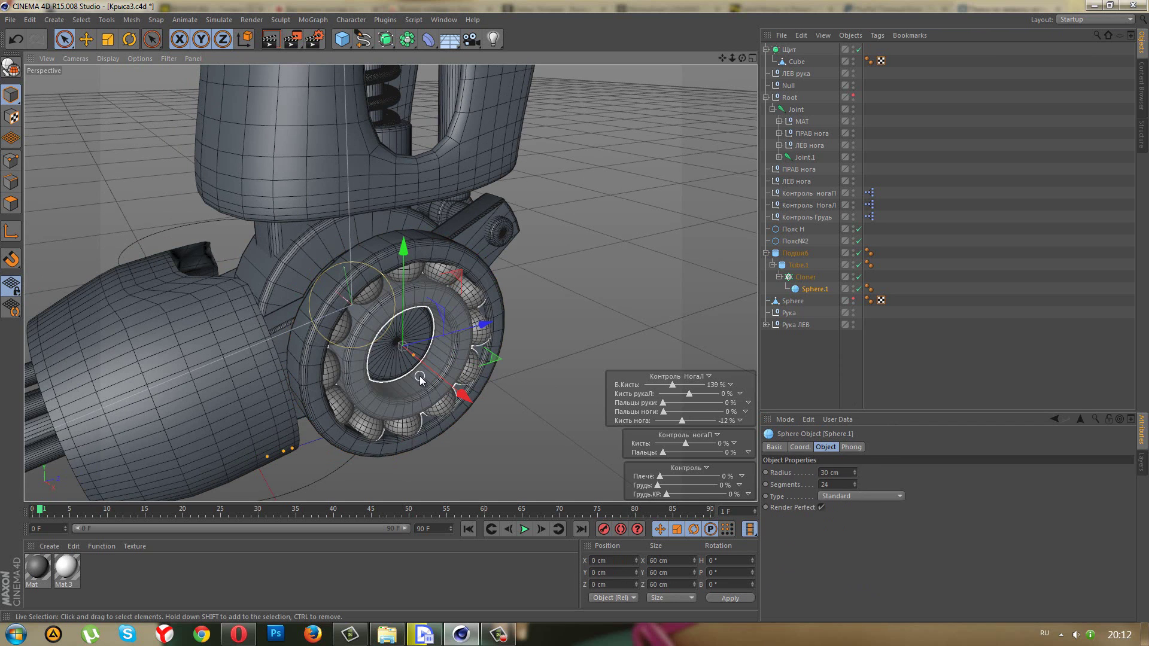
scroll(508, 341, "up", 3)
- Reduce Tube.1's outer radius so the inner ring fits the smaller balls
left_click(789, 266)
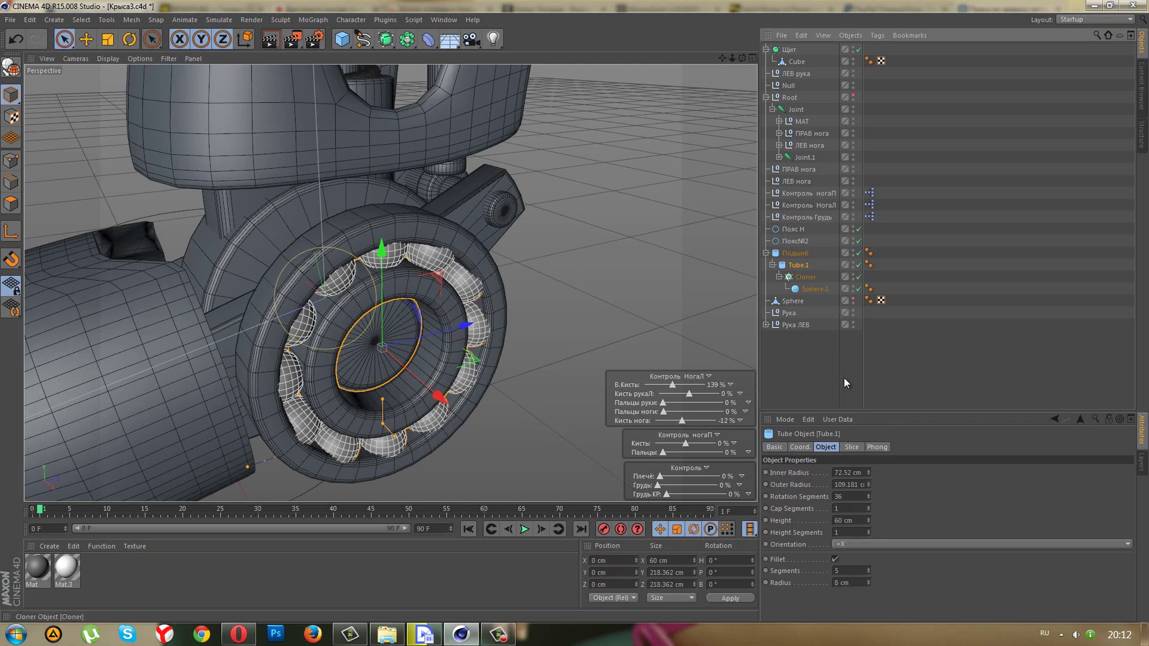
left_click_drag(868, 483, 867, 482)
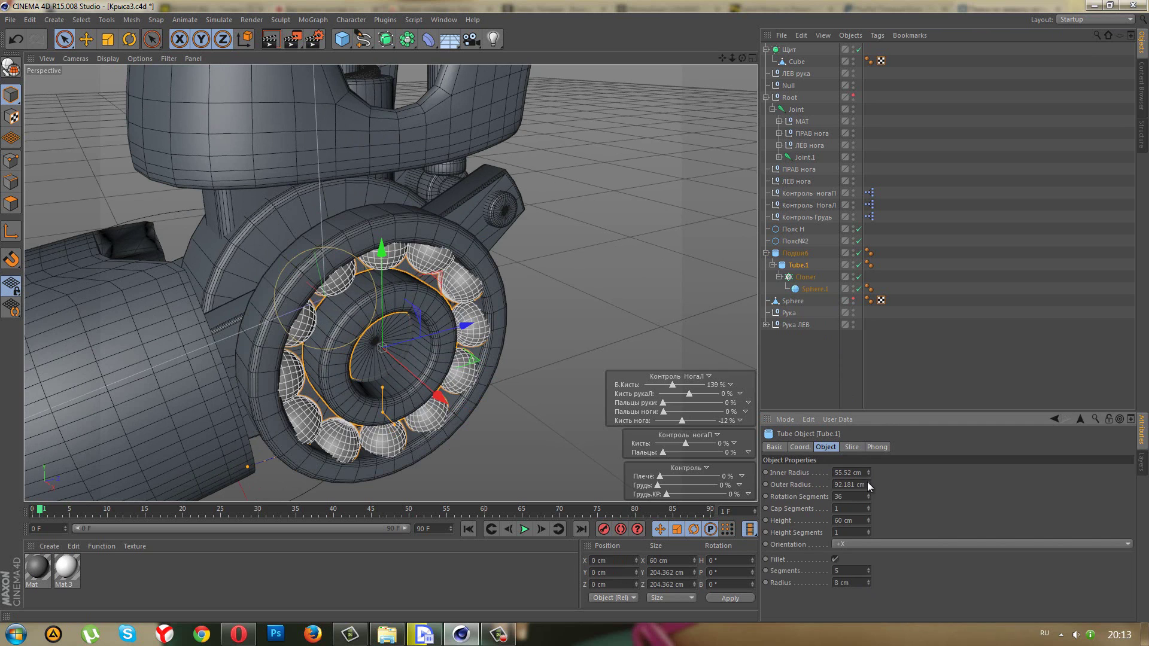
middle_click(376, 359)
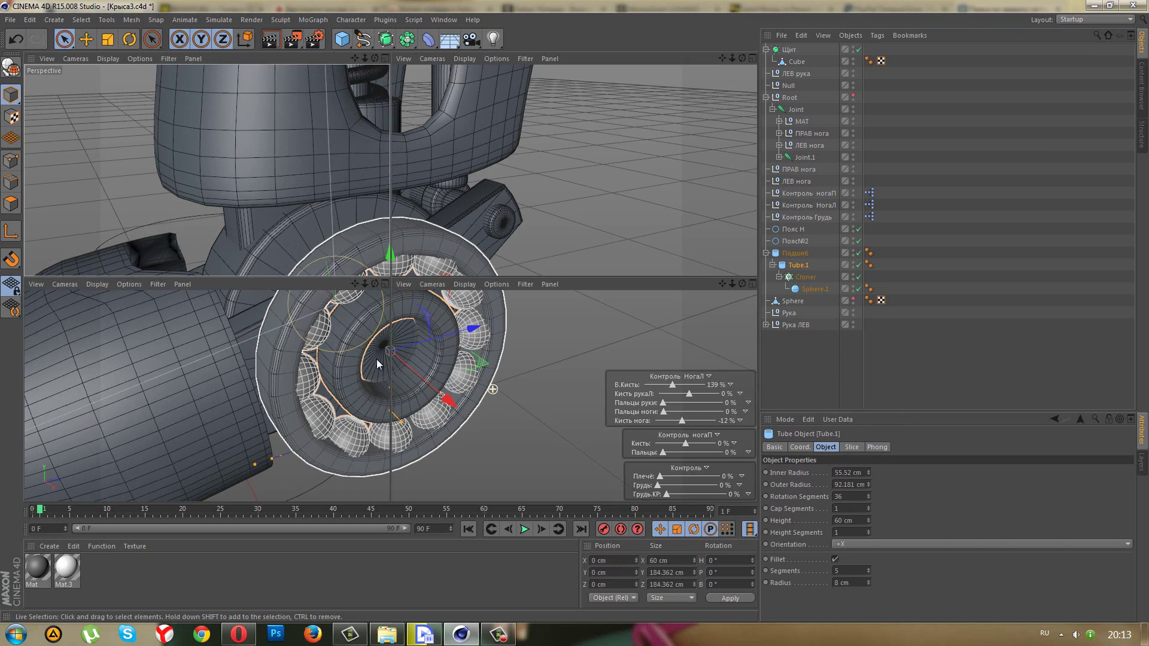
middle_click(368, 368)
- Pull the cloned balls inward by setting the Cloner radius to 114 cm
left_click(809, 290)
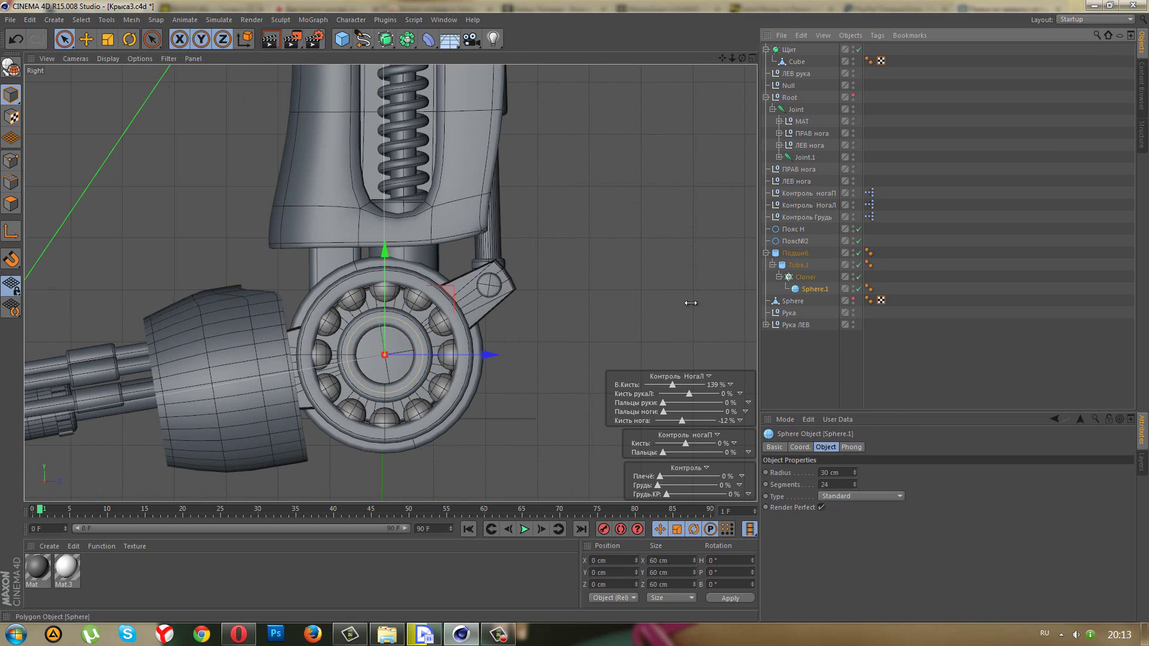
middle_click_drag(687, 300, 615, 307, "alt")
left_click(817, 278)
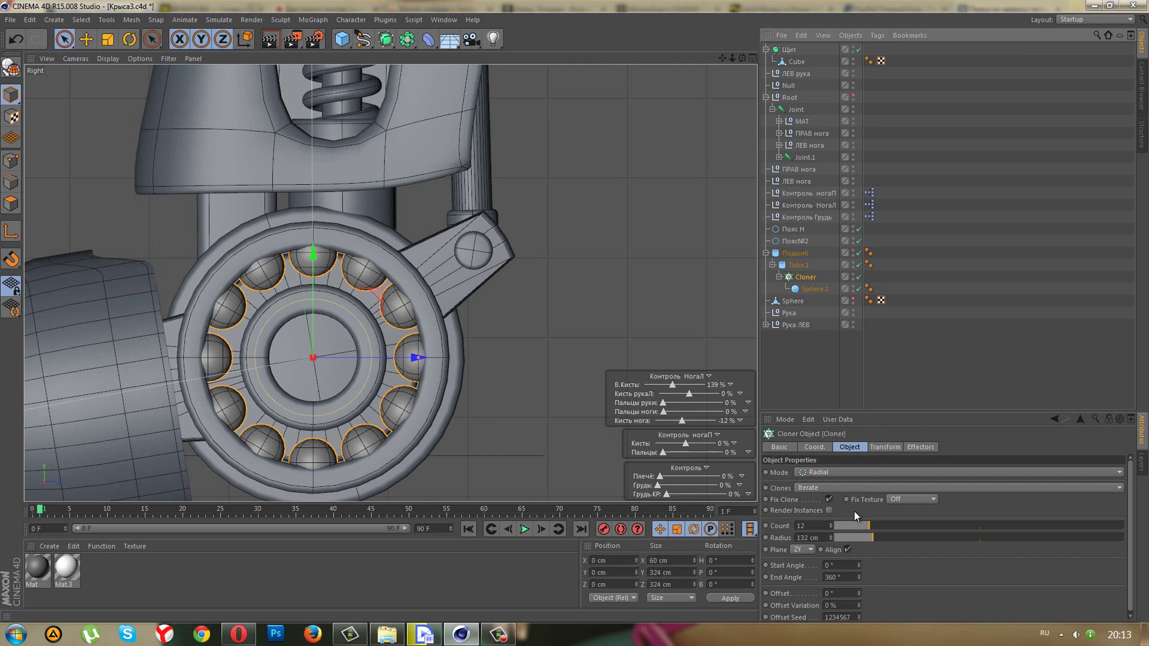
left_click_drag(831, 536, 831, 541)
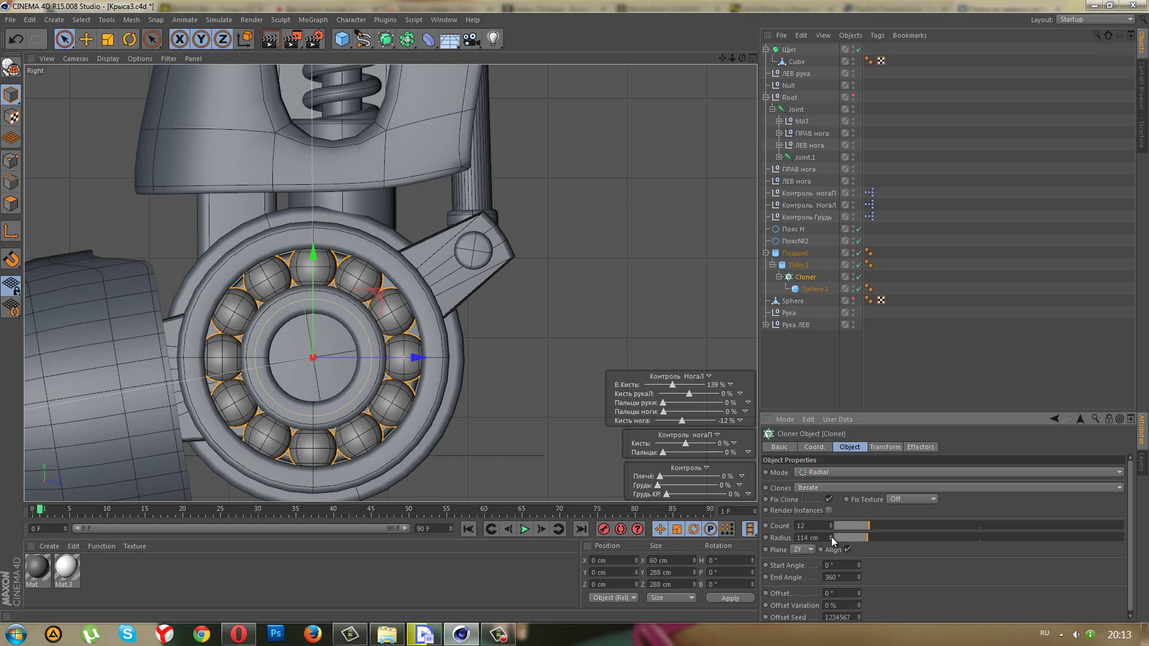
middle_click(516, 368)
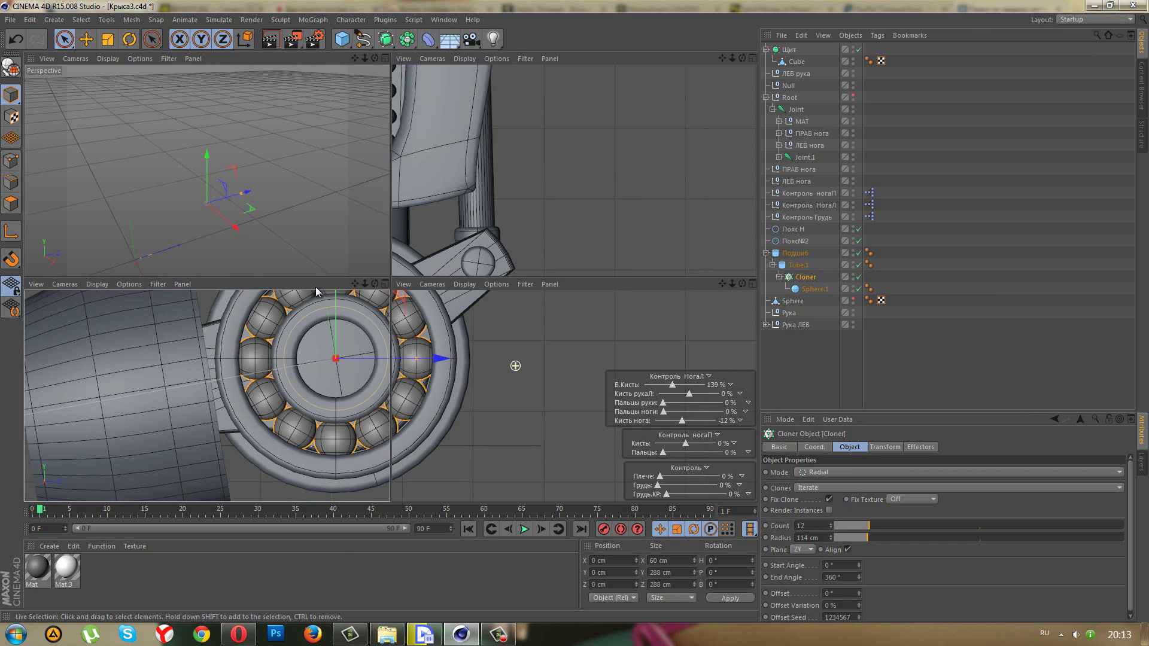
middle_click(296, 222)
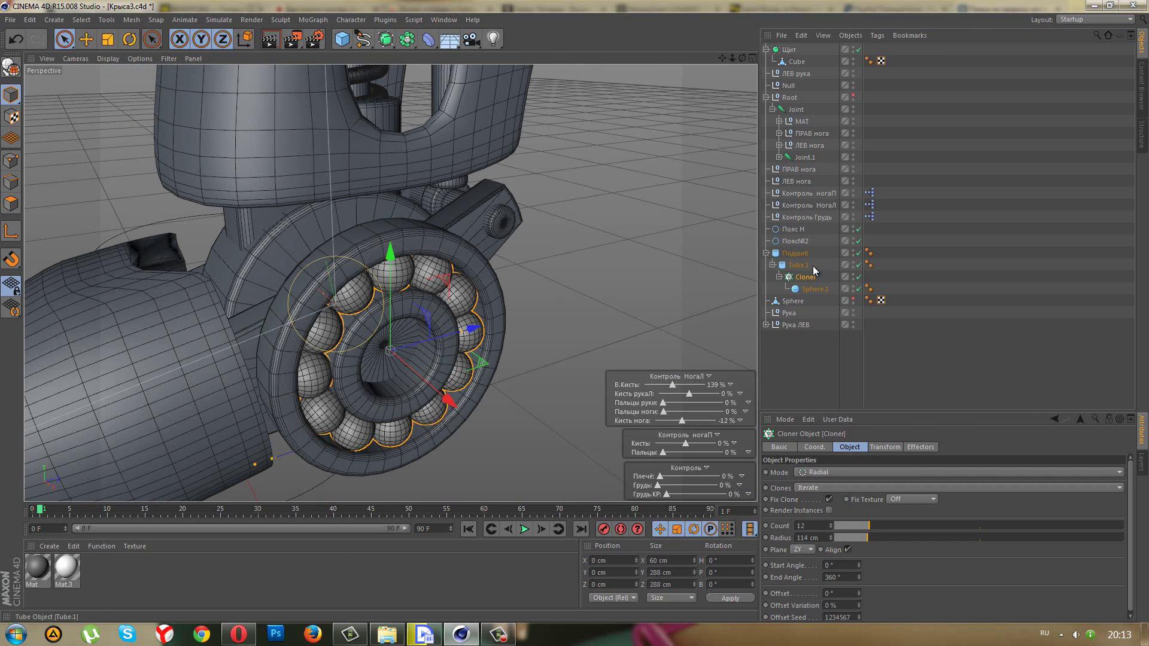
- Move the Подшиб6 bearing along X to 929.462 cm beside the leg
left_click(794, 253)
scroll(579, 308, "up", 2)
scroll(369, 285, "up", 2)
mouse_move(369, 285)
left_mouse_down("alt")
mouse_move(210, 233)
mouse_move(187, 208)
mouse_move(210, 233)
left_mouse_up("alt")
left_click_drag(250, 325, 260, 321)
scroll(641, 353, "down", 1)
left_click_drag(626, 325, 565, 324, "alt")
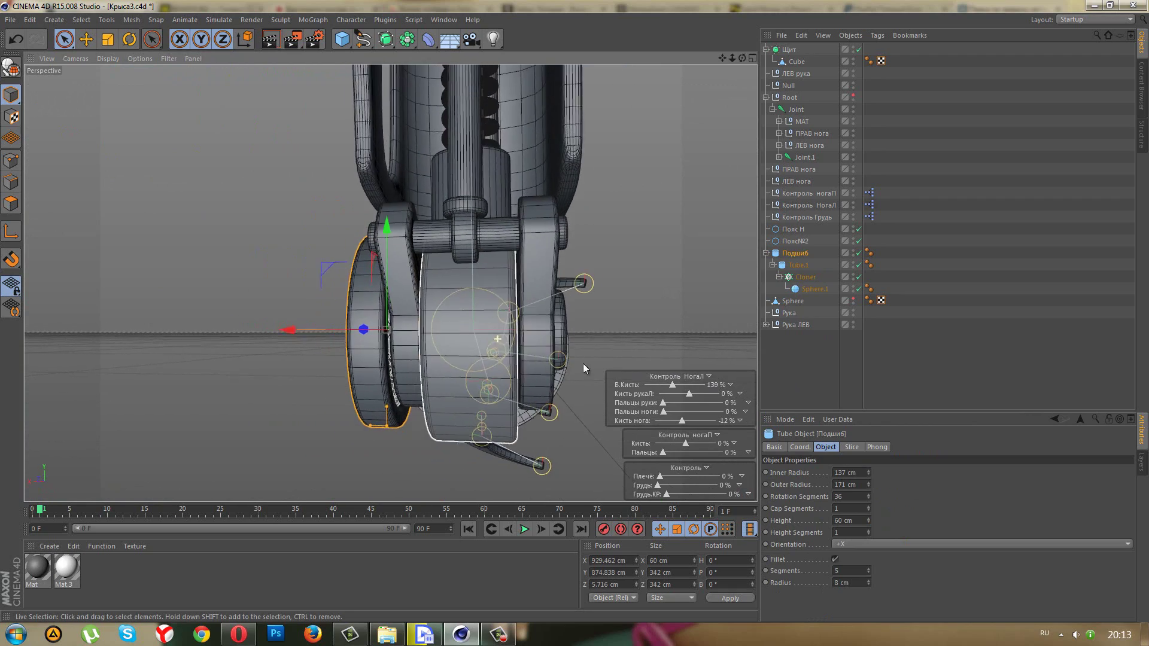
- Unhide and select the large Sphere, then switch to polygon editing in side view
mouse_move(583, 364)
left_mouse_down("alt")
mouse_move(625, 325)
mouse_move(652, 332)
mouse_move(684, 321)
mouse_move(638, 340)
left_mouse_up("alt")
left_click(835, 353)
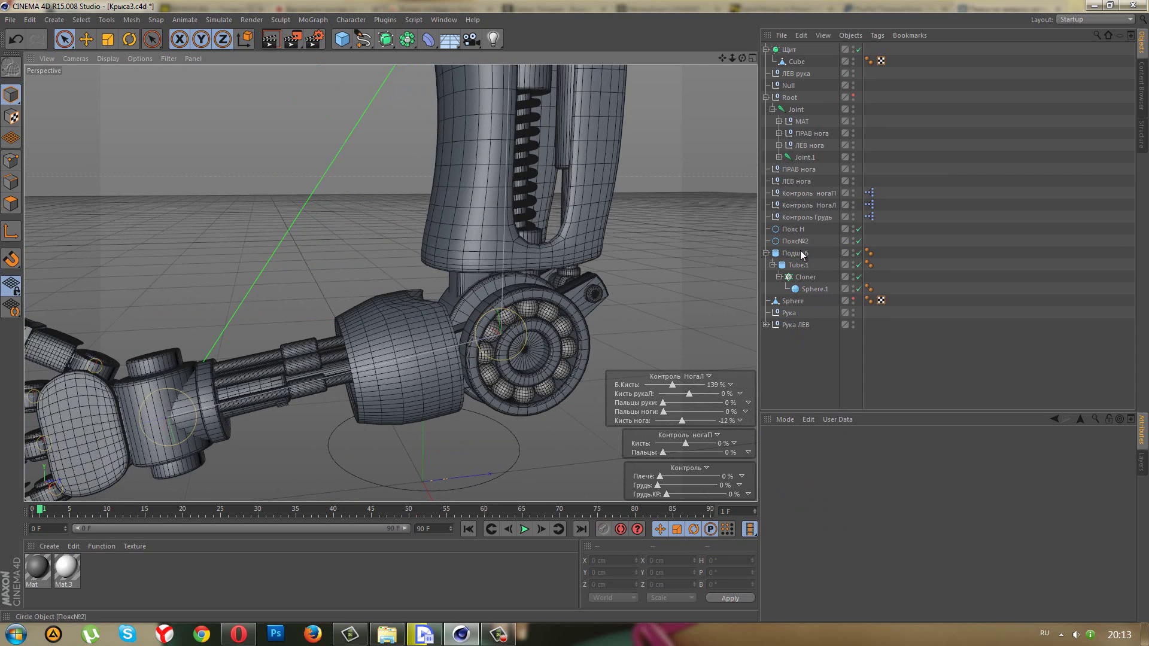
left_click(852, 297)
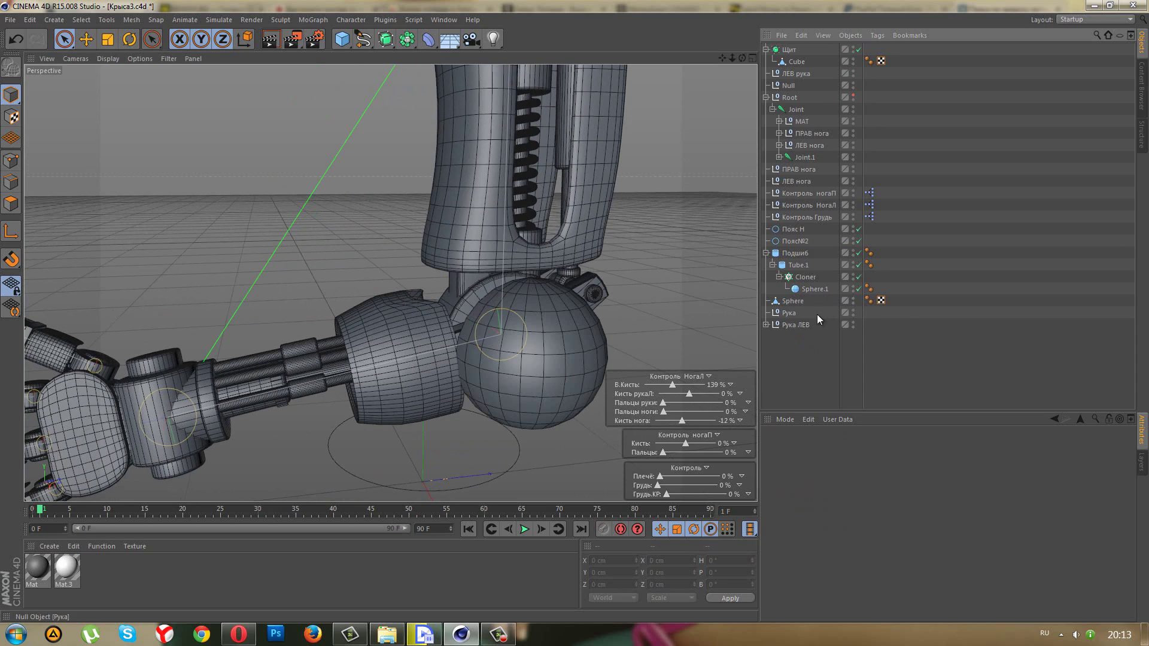
left_click(791, 301)
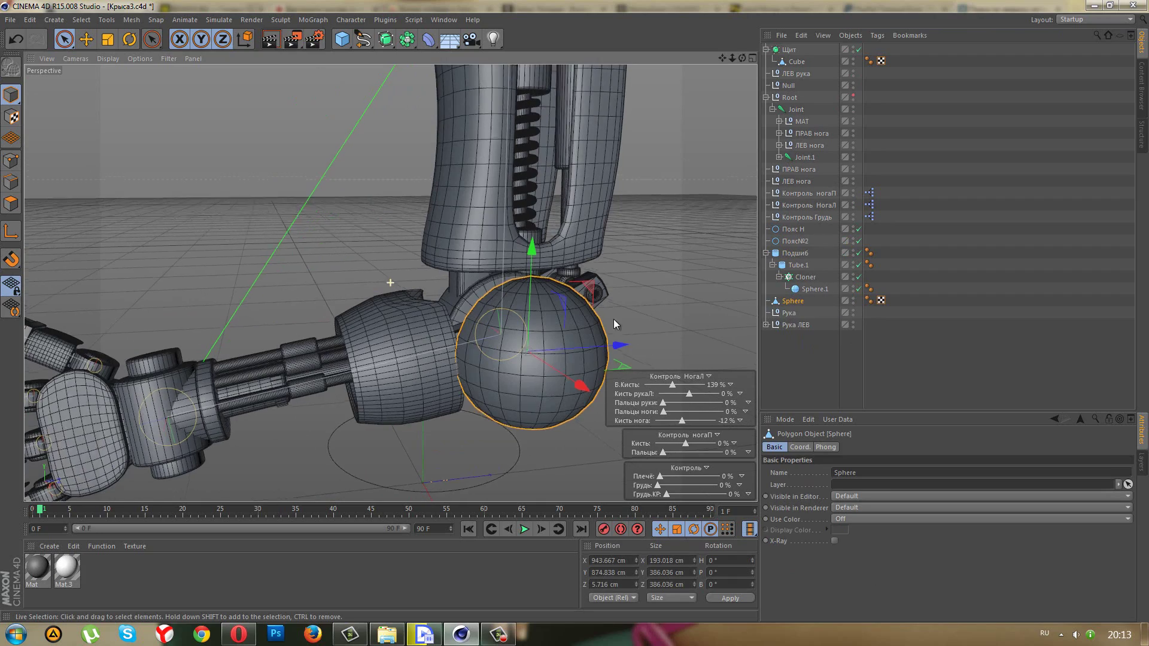
mouse_move(612, 318)
left_mouse_down("alt")
mouse_move(325, 284)
mouse_move(570, 312)
mouse_move(513, 329)
left_mouse_up("alt")
left_click(11, 203)
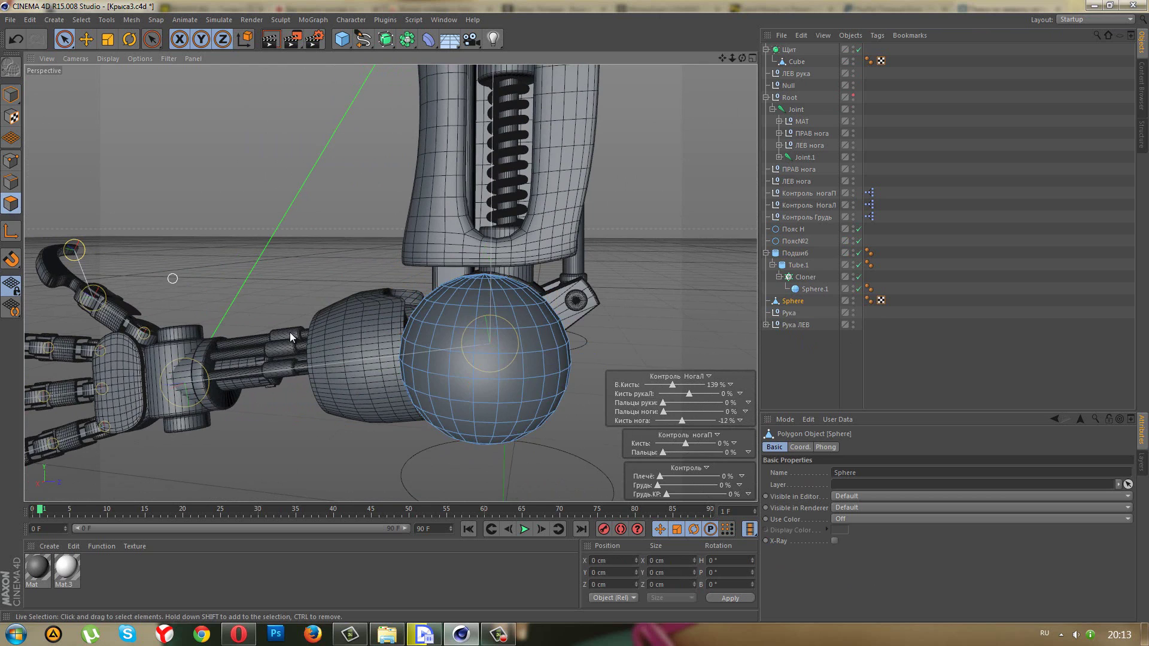
middle_click(227, 335)
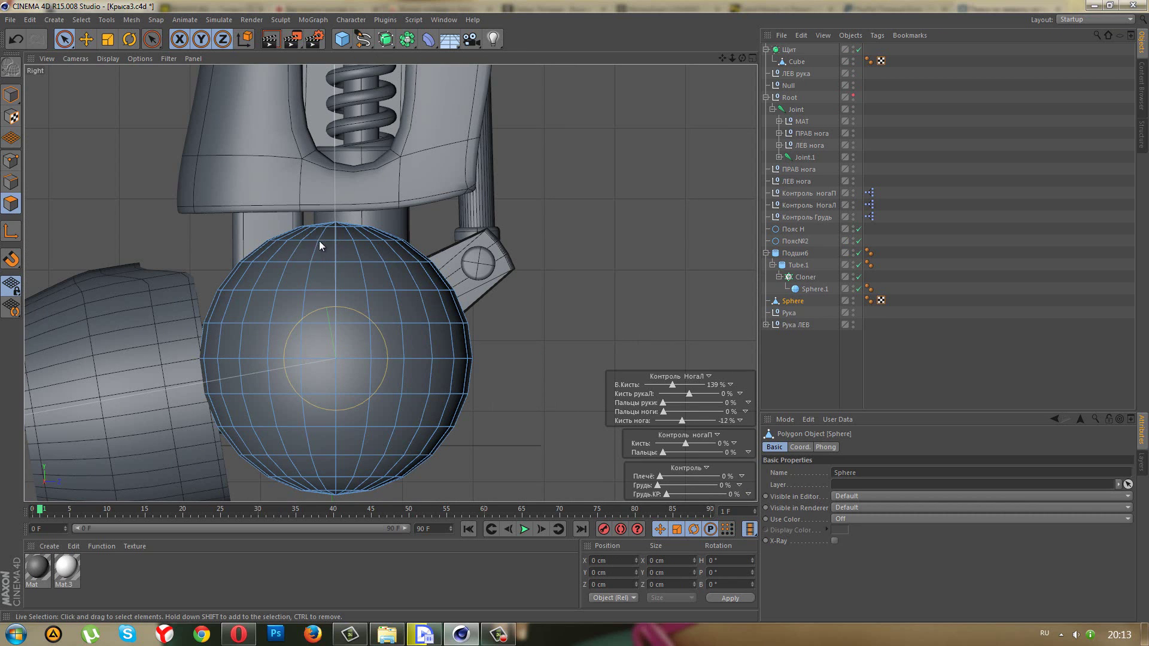
- Select the sphere's middle band of polygons and delete it
left_click_drag(323, 242, 340, 301)
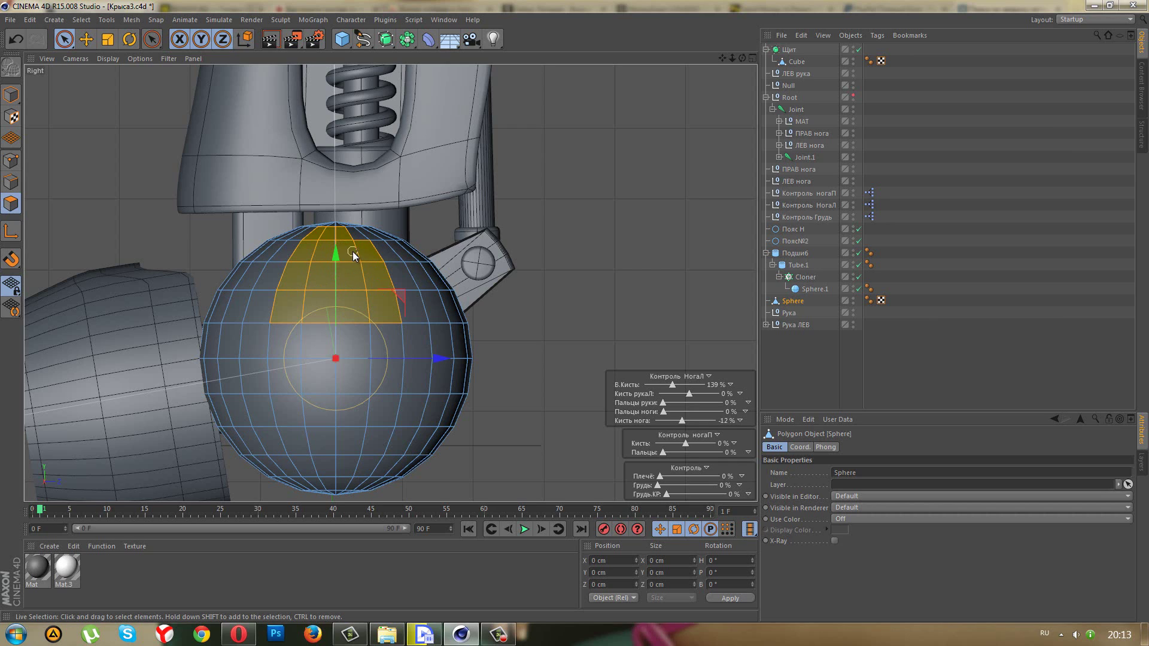
left_click_drag(350, 238, 350, 239)
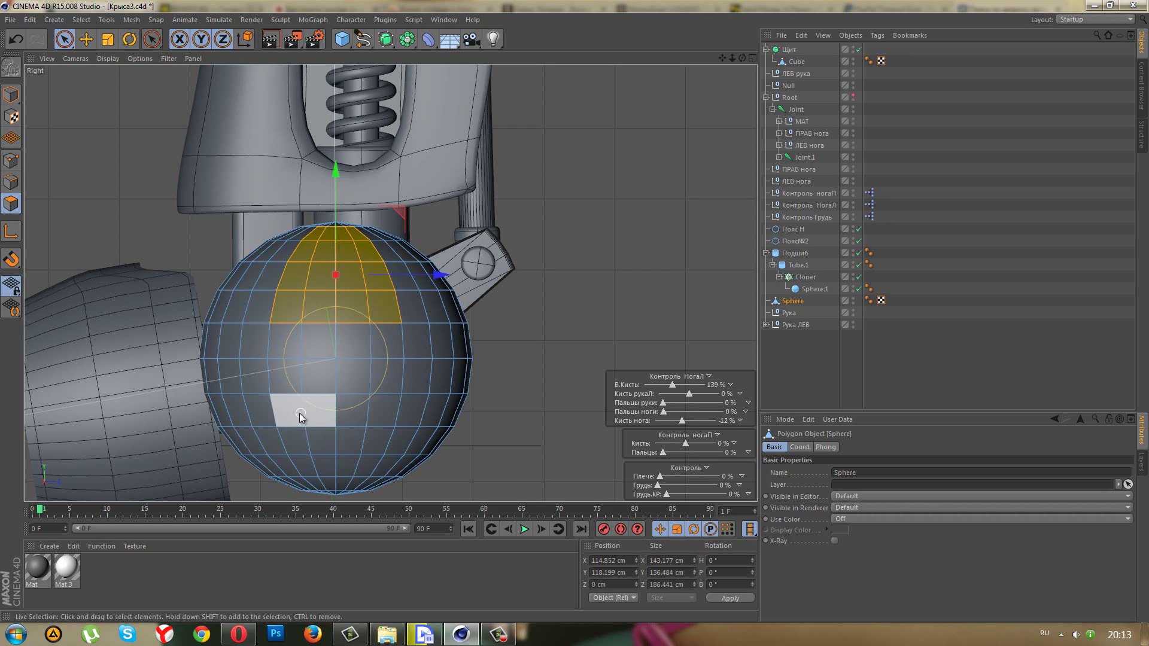
left_click_drag(298, 415, 367, 408, "shift")
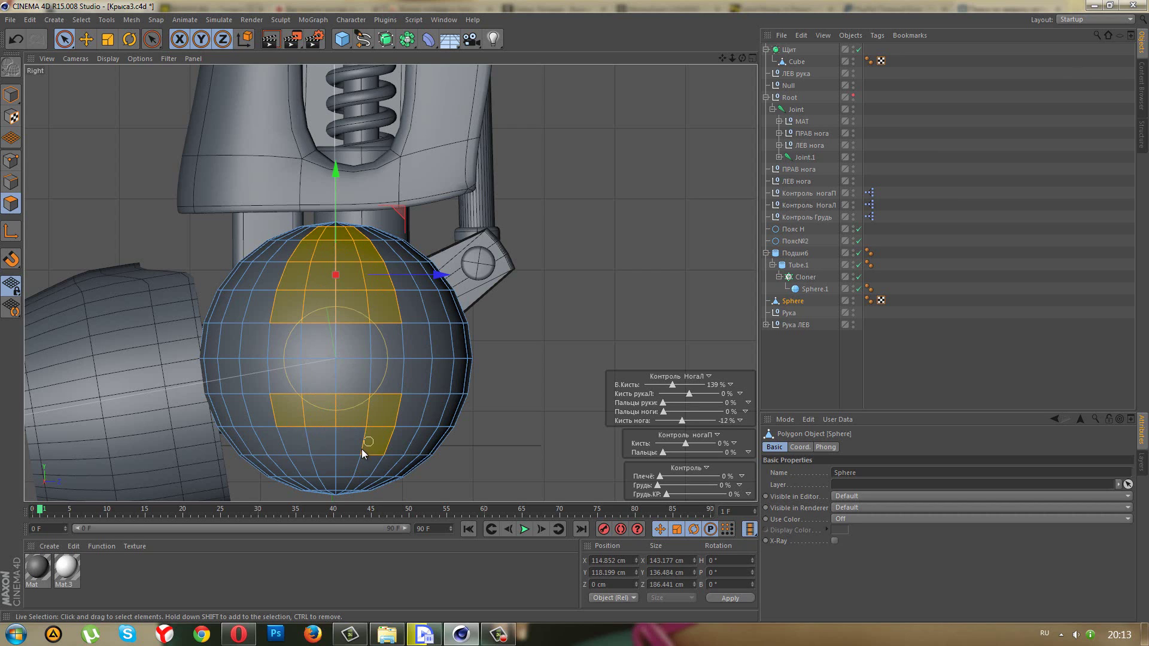
mouse_move(361, 448)
left_mouse_down("shift")
mouse_move(345, 478)
mouse_move(308, 477)
mouse_move(311, 437)
mouse_move(376, 422)
mouse_move(417, 348)
mouse_move(447, 373)
mouse_move(464, 346)
left_mouse_up("shift")
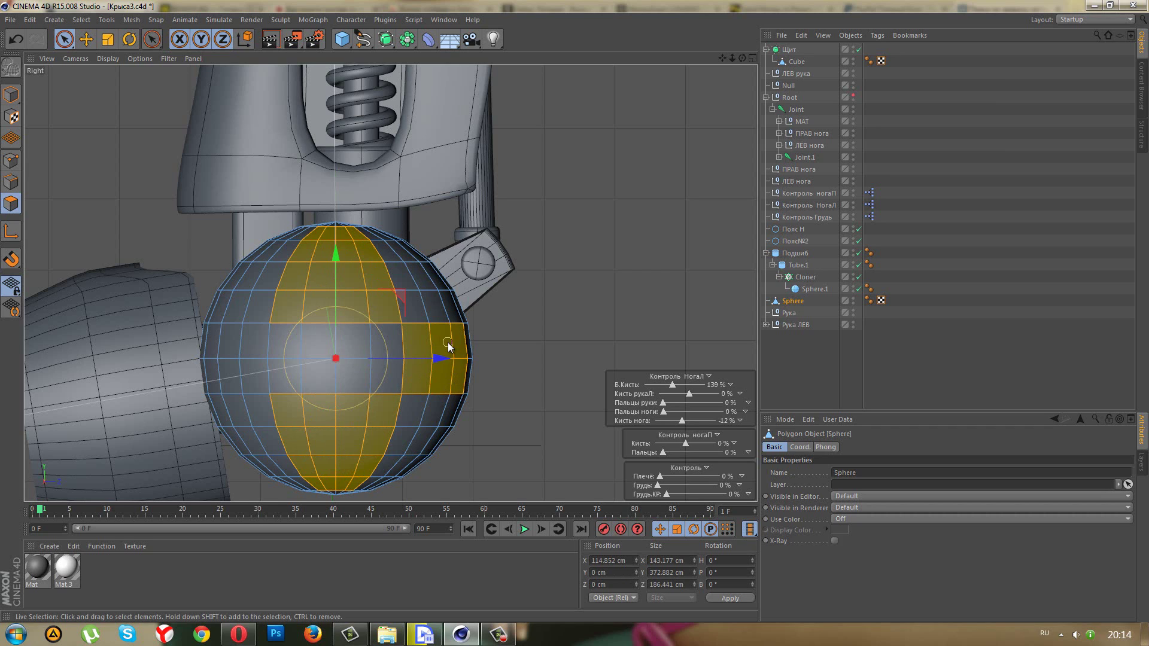
mouse_move(261, 354)
left_mouse_down("shift")
mouse_move(227, 349)
mouse_move(282, 385)
left_mouse_up("shift")
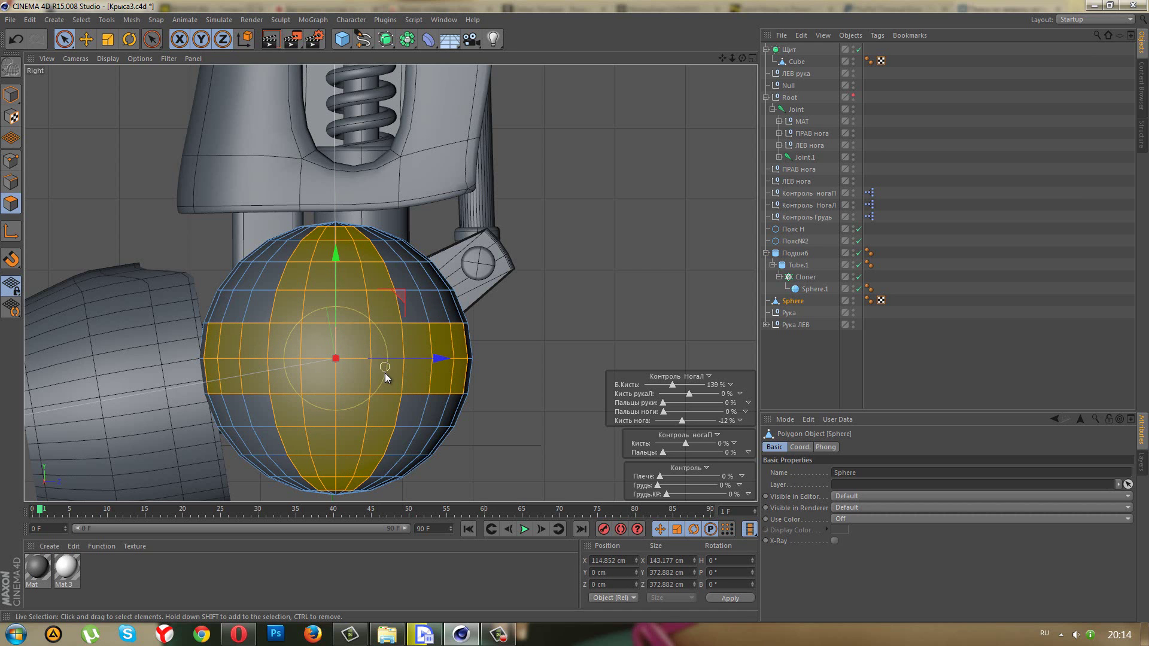
middle_click(314, 329)
middle_click(293, 275)
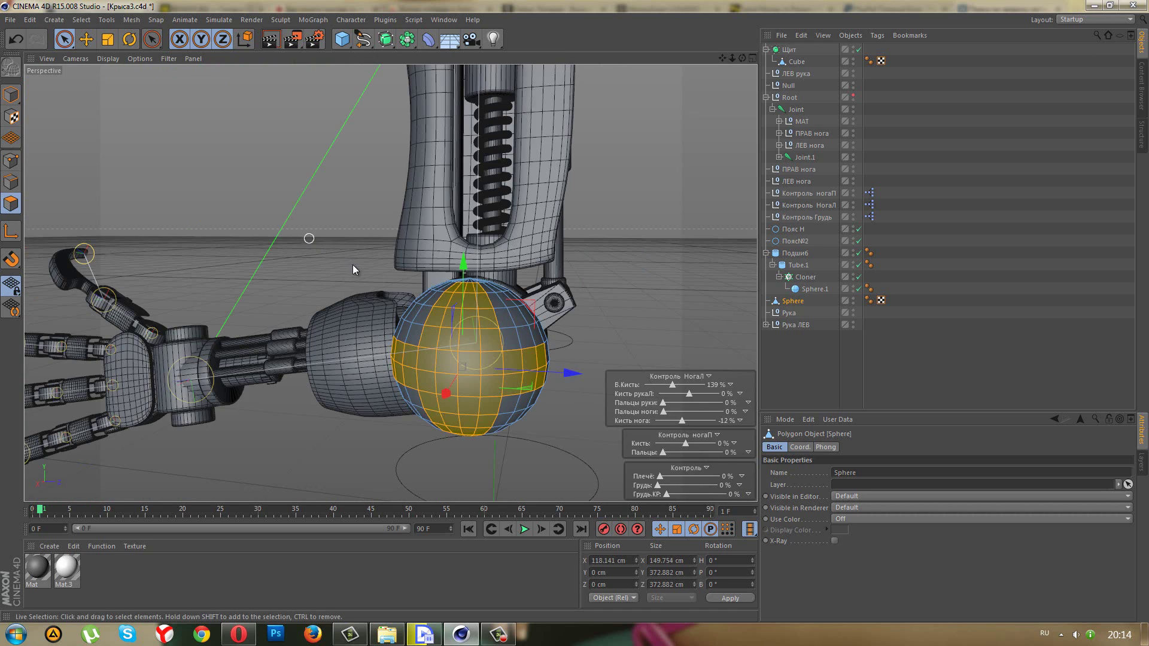
key("Delete")
- Scale the cut sphere down slightly, to about 97%
mouse_move(380, 363)
left_mouse_down("alt")
mouse_move(385, 386)
mouse_move(507, 400)
mouse_move(526, 443)
mouse_move(558, 436)
mouse_move(377, 405)
mouse_move(385, 378)
mouse_move(454, 409)
mouse_move(396, 340)
left_mouse_up("alt")
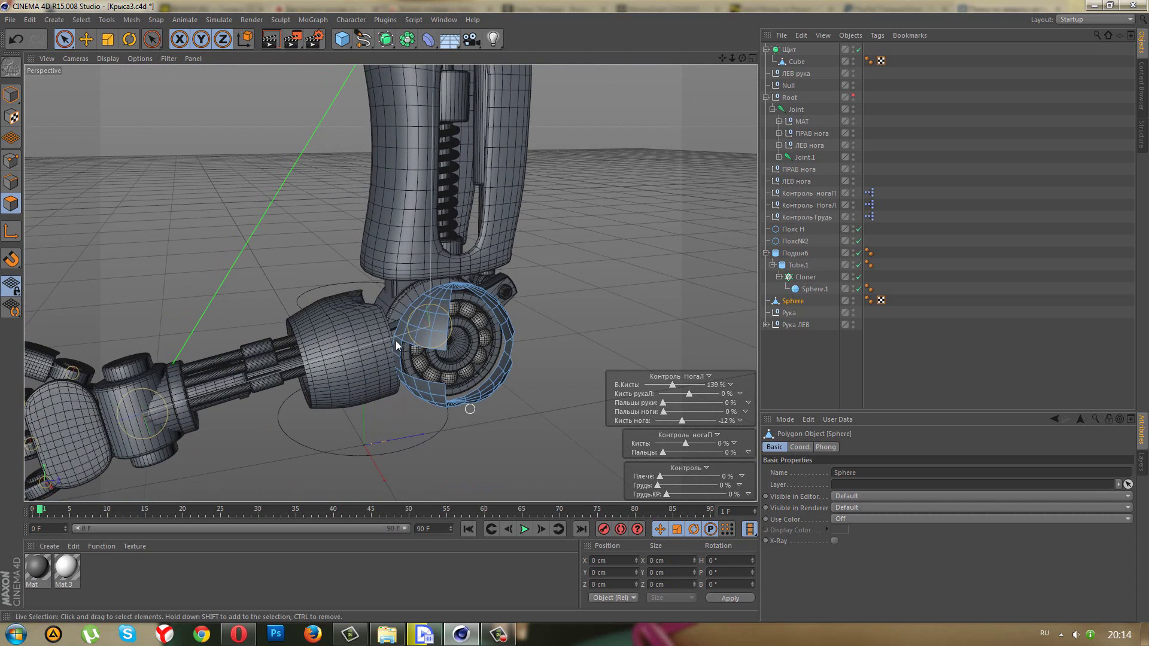
left_click(108, 46)
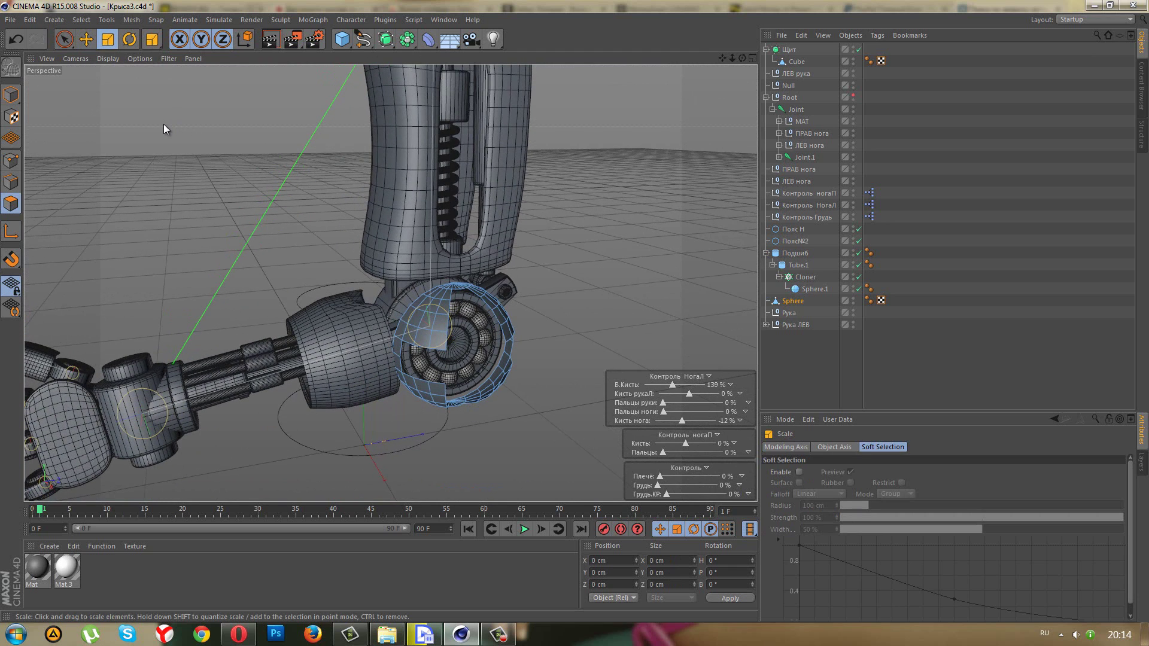
left_click(11, 95)
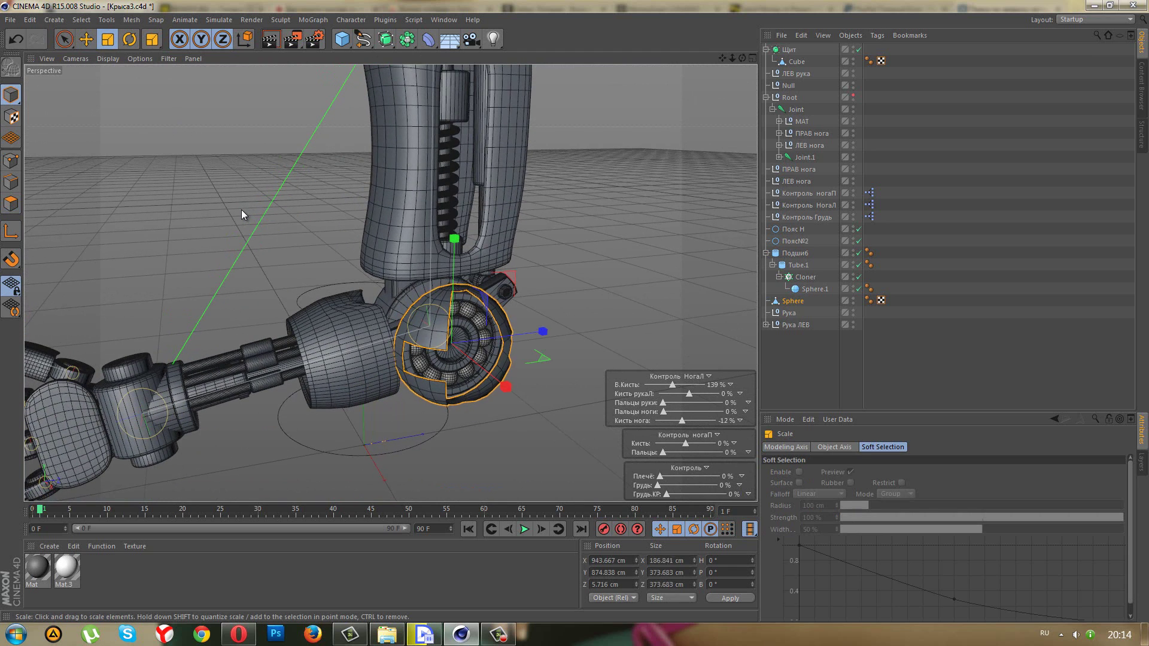
mouse_move(242, 209)
left_mouse_down()
mouse_move(193, 212)
mouse_move(211, 208)
left_mouse_up()
scroll(386, 285, "up", 2)
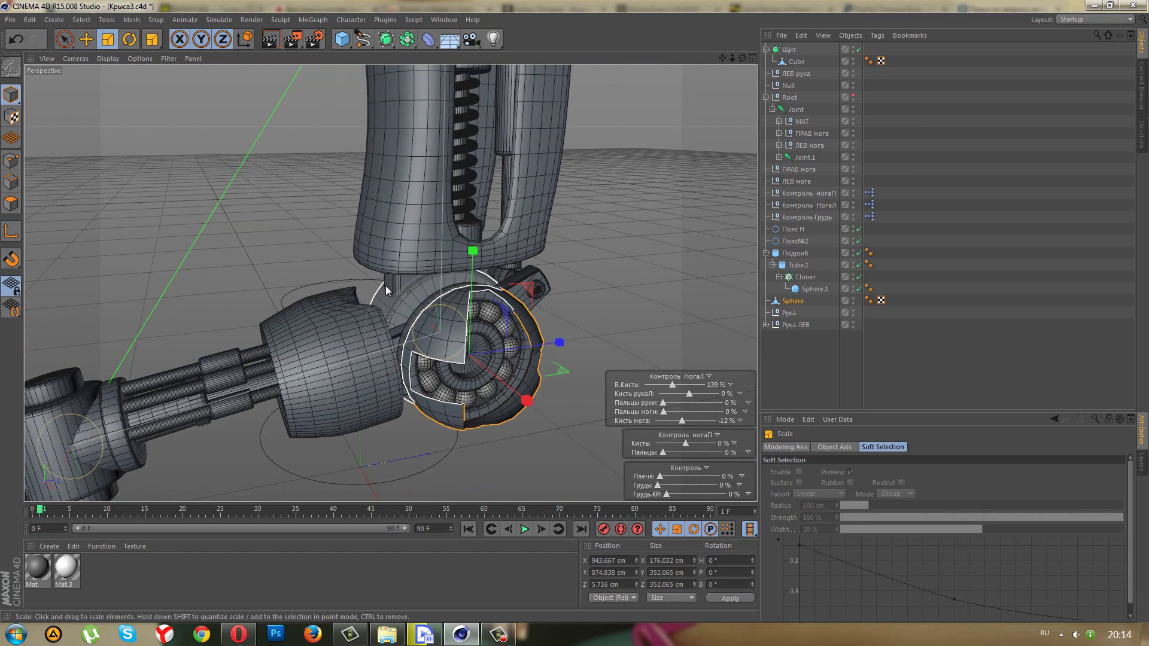
mouse_move(385, 285)
left_mouse_down("alt")
mouse_move(450, 325)
mouse_move(371, 184)
mouse_move(511, 243)
left_mouse_up("alt")
key("9")
mouse_move(594, 312)
left_mouse_down("alt")
mouse_move(550, 254)
mouse_move(206, 114)
left_mouse_up("alt")
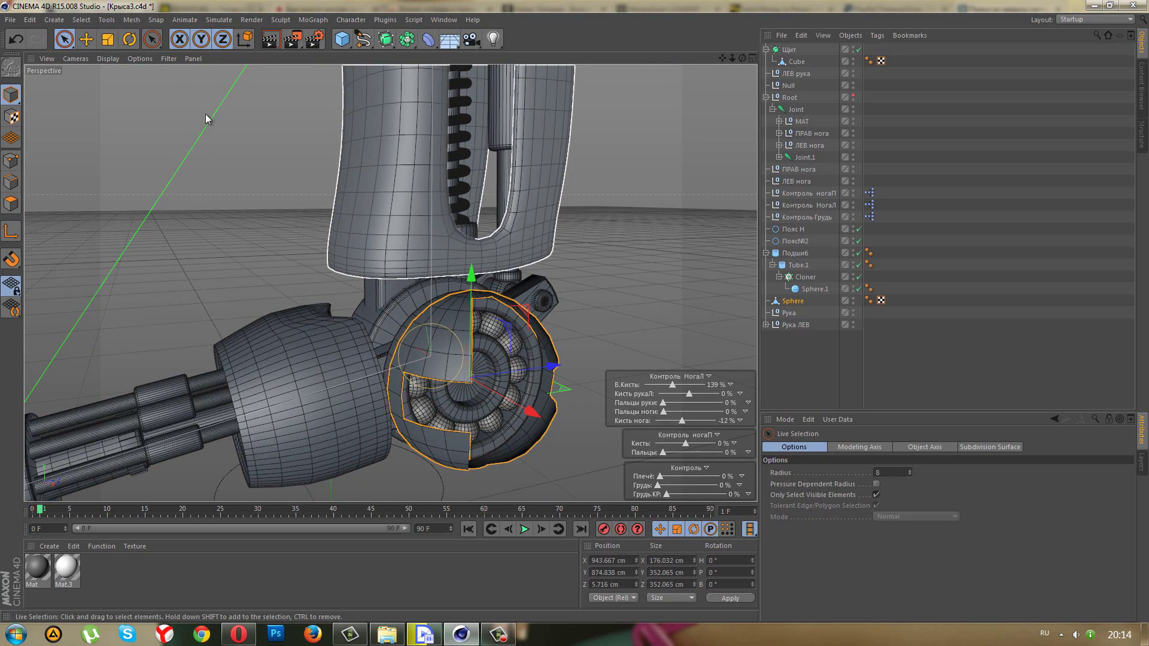
left_click(108, 39)
left_click_drag(239, 178, 203, 182)
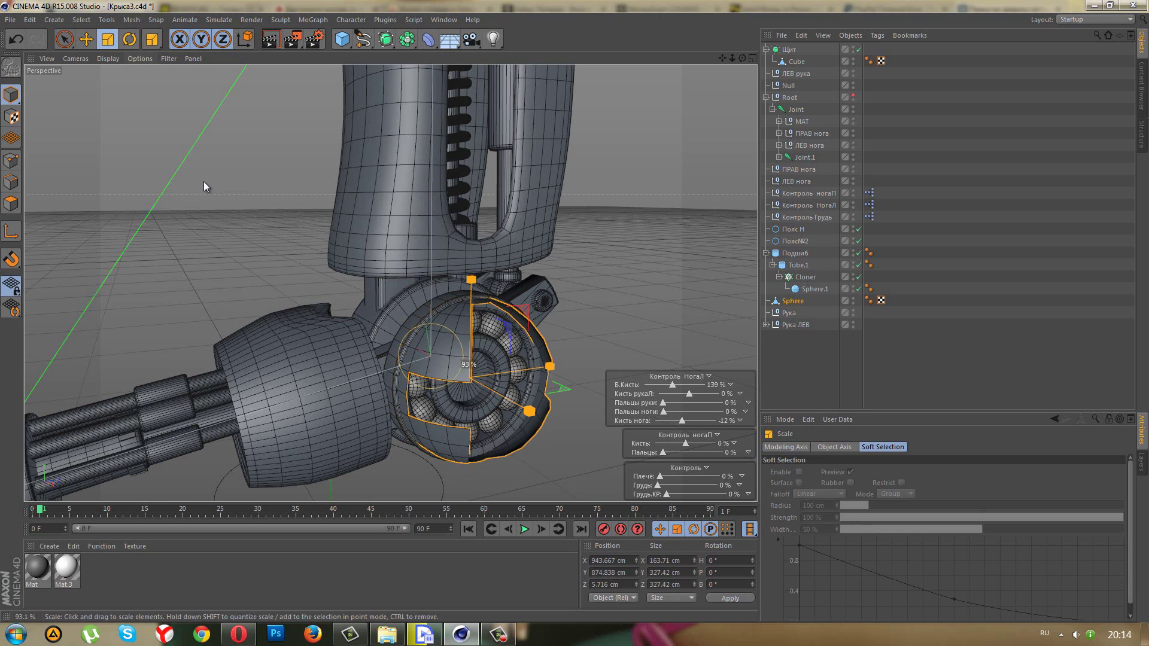
- Box-select the sphere's shell polygons and extrude them inward to give it thickness
left_click(11, 203)
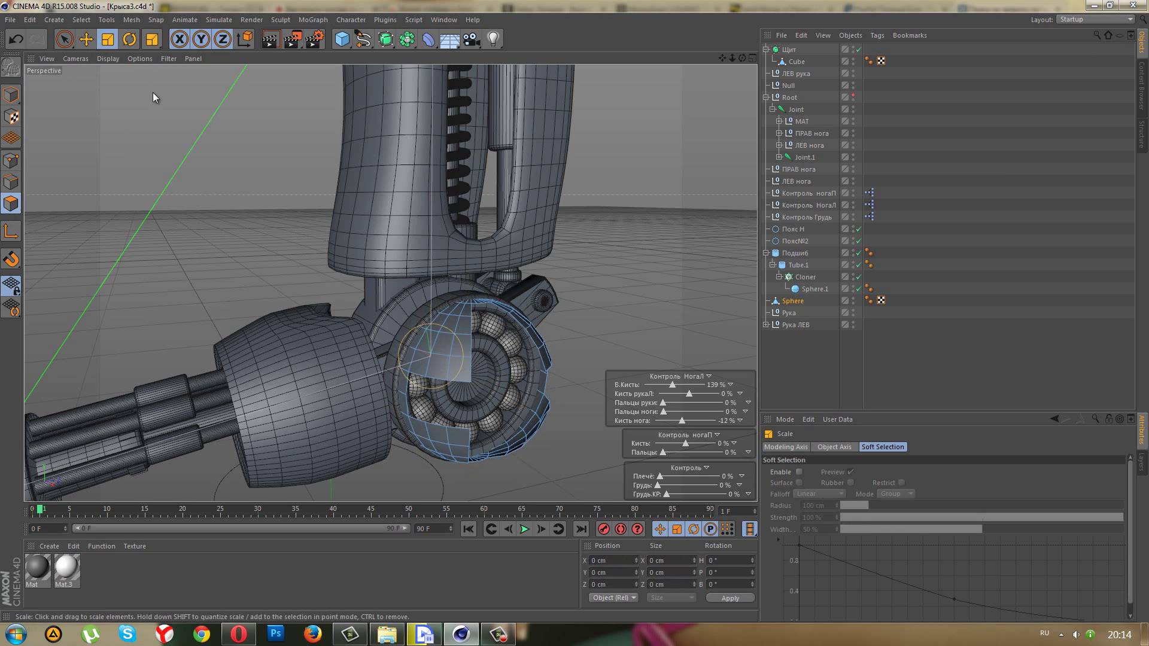
left_click(64, 38)
left_click(96, 70)
left_click_drag(294, 208, 572, 480)
scroll(561, 444, "up", 2)
scroll(561, 444, "up", 2)
right_click(540, 390)
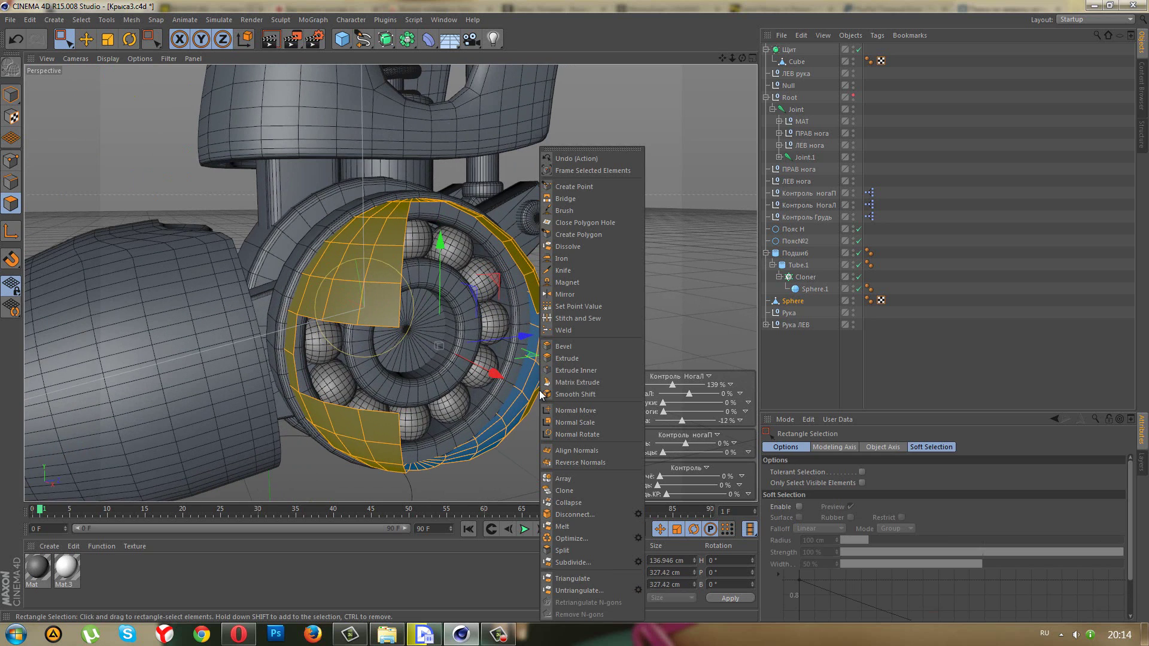
left_click(566, 357)
mouse_move(564, 325)
left_mouse_down()
mouse_move(573, 311)
mouse_move(455, 180)
left_mouse_up()
- Add a Subdivision Surface and nest the Sphere under it
left_click(386, 39)
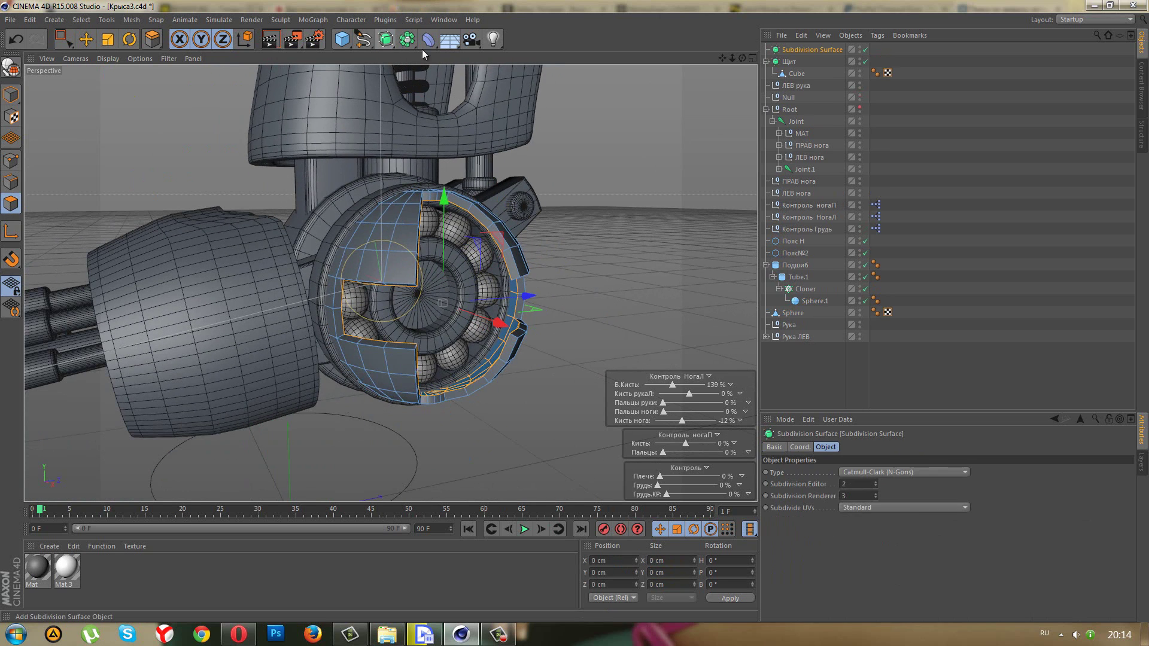
left_click_drag(820, 53, 827, 250)
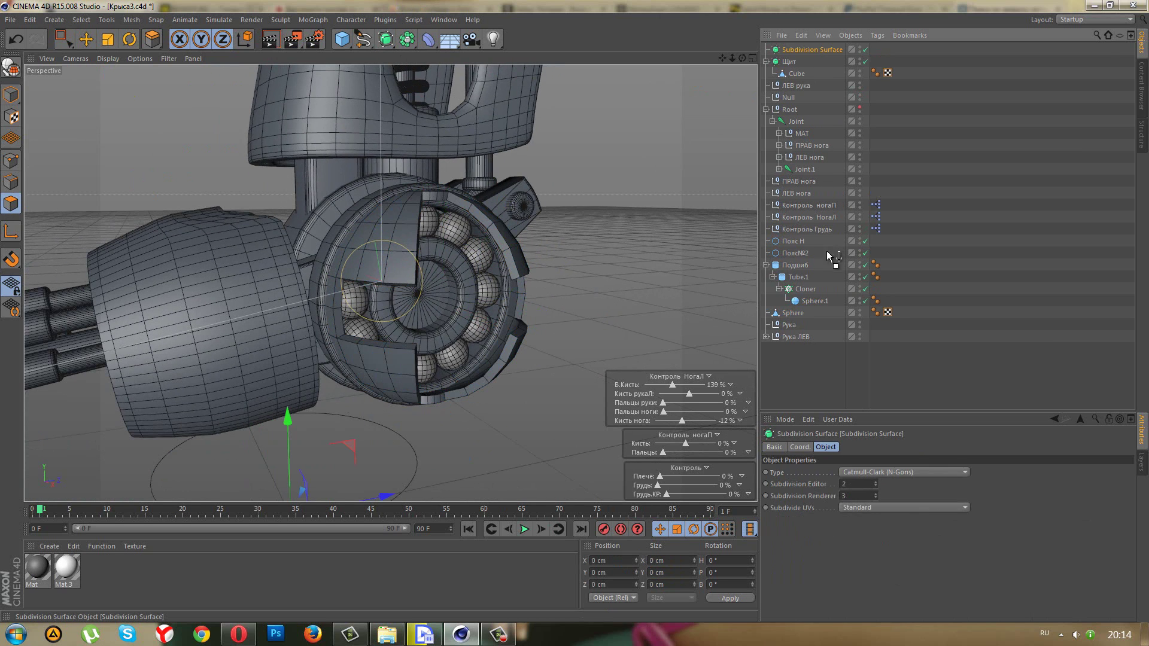
left_click_drag(809, 288, 801, 290)
left_click_drag(795, 323, 802, 316)
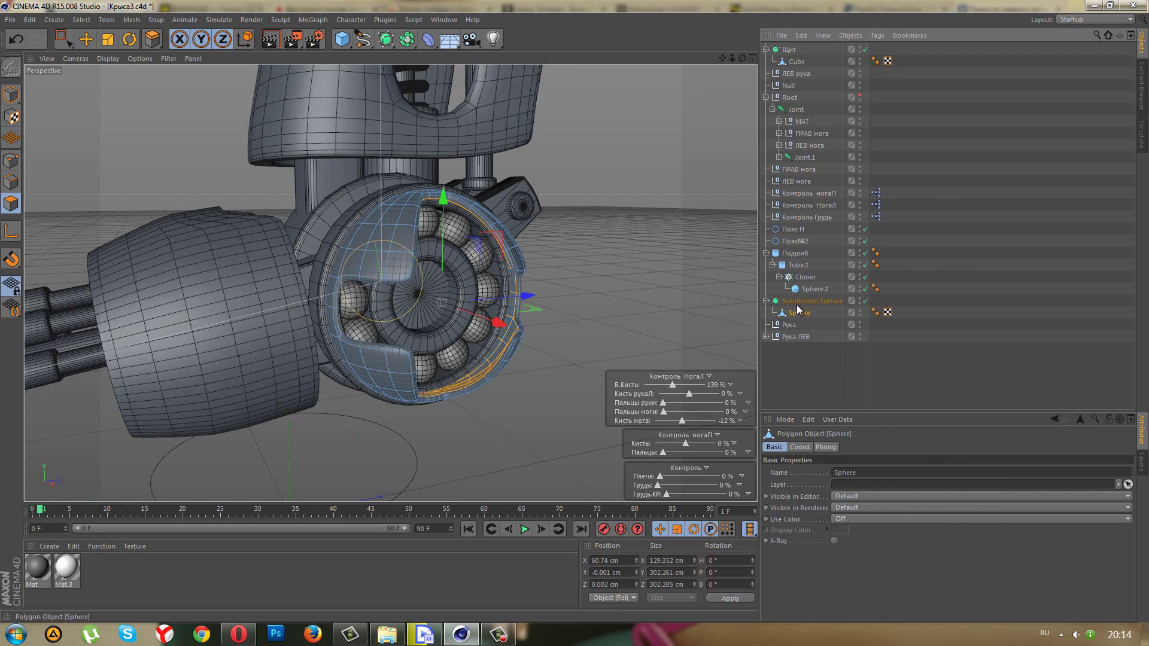
left_click(796, 356)
- Loop-select the sphere's cut rim and apply Extrude Inner to it
mouse_move(685, 350)
left_mouse_down("alt")
mouse_move(600, 293)
mouse_move(550, 278)
mouse_move(519, 217)
mouse_move(589, 207)
mouse_move(586, 304)
mouse_move(228, 122)
left_mouse_up("alt")
left_click(527, 299)
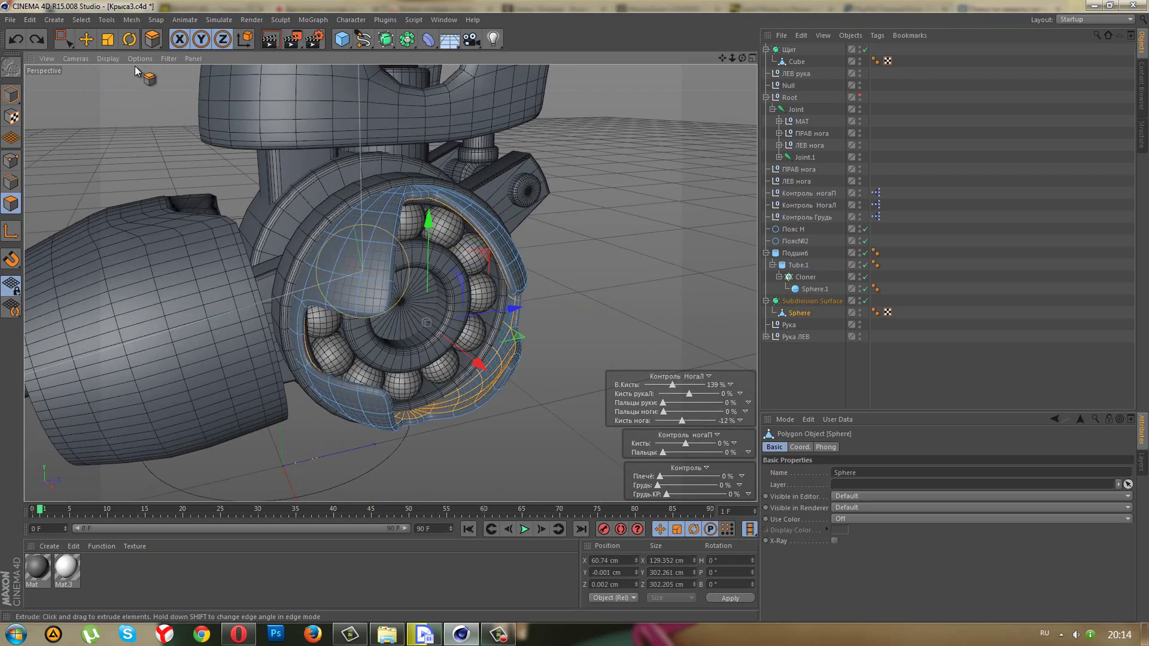
left_click(153, 39)
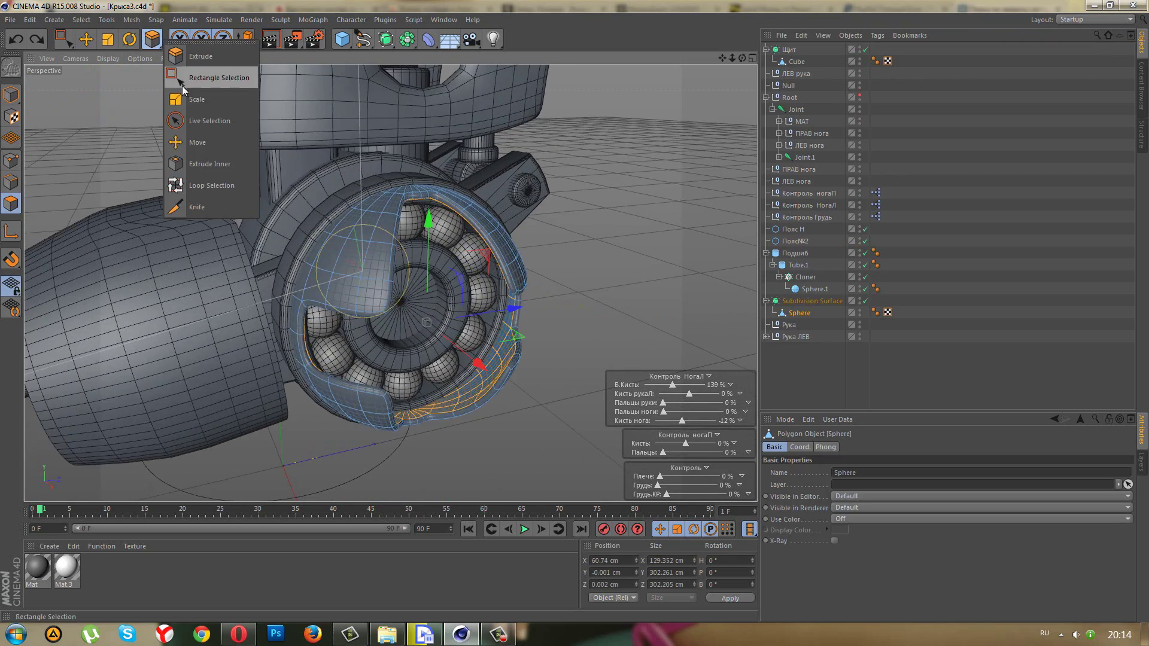
left_click(200, 187)
left_click(467, 218)
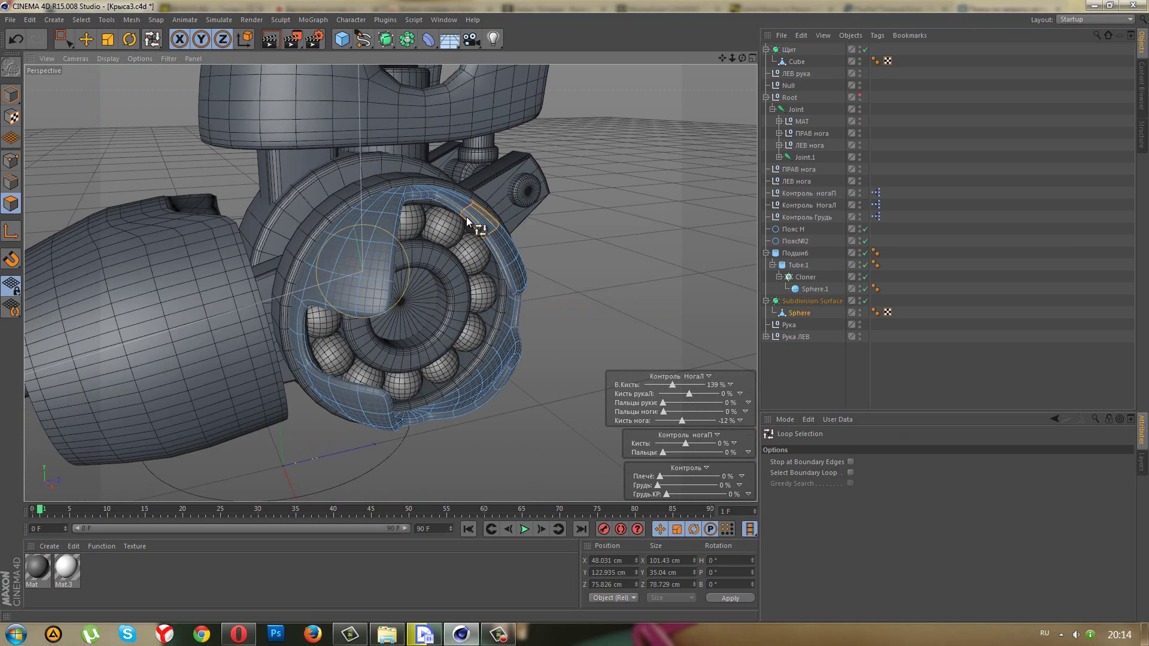
scroll(529, 244, "up", 3)
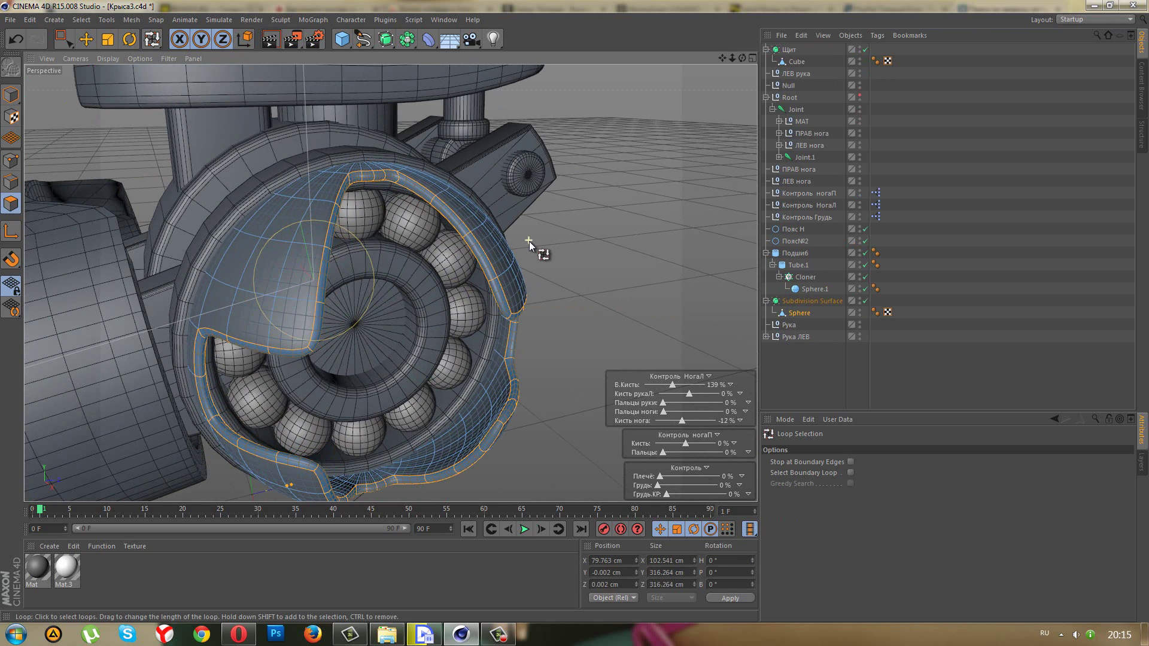
right_click(532, 243)
left_click(564, 370)
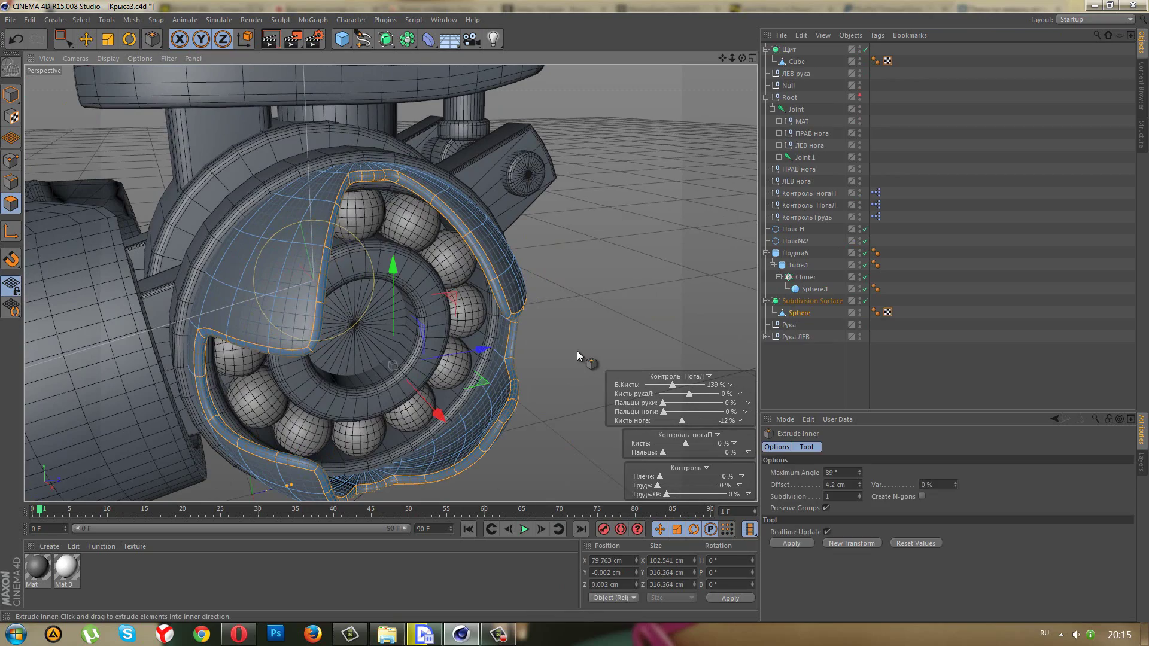
mouse_move(727, 339)
left_mouse_down("alt")
mouse_move(539, 258)
mouse_move(561, 205)
mouse_move(640, 227)
mouse_move(552, 289)
mouse_move(600, 281)
mouse_move(574, 291)
left_mouse_up("alt")
scroll(574, 288, "up", 2)
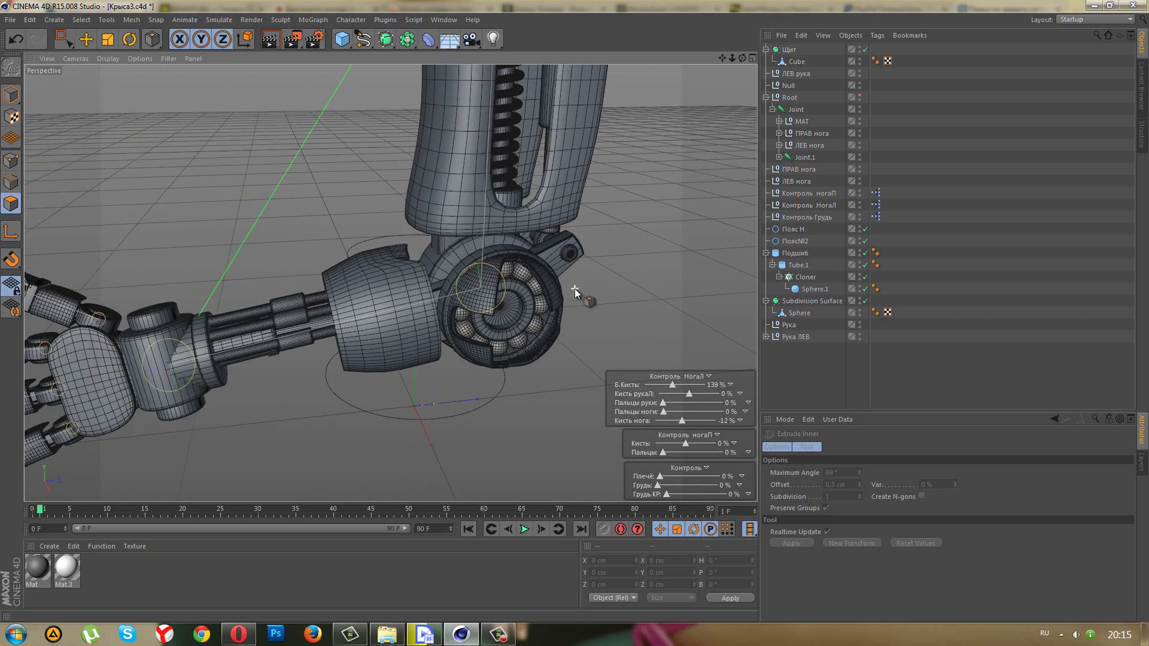
scroll(578, 292, "up", 2)
scroll(580, 296, "up", 2)
- Move the Subdivision Surface with its Sphere into the Подшиб group above Tube.1
left_click_drag(464, 320, 564, 333, "alt")
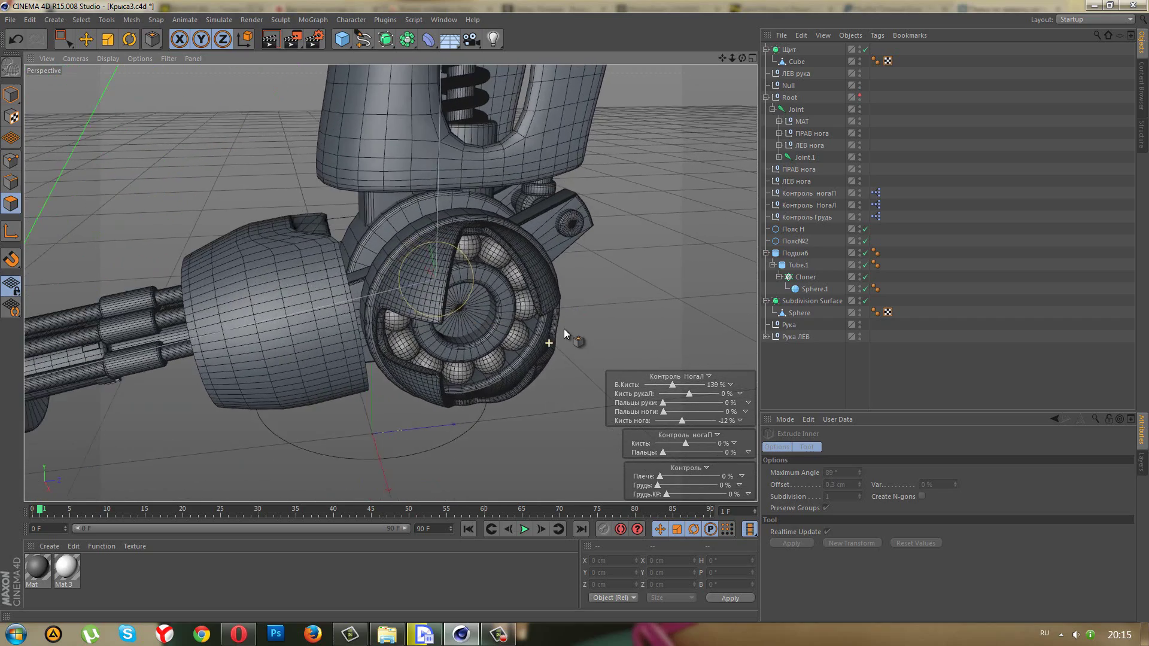
left_click_drag(785, 301, 800, 294)
left_click(785, 301)
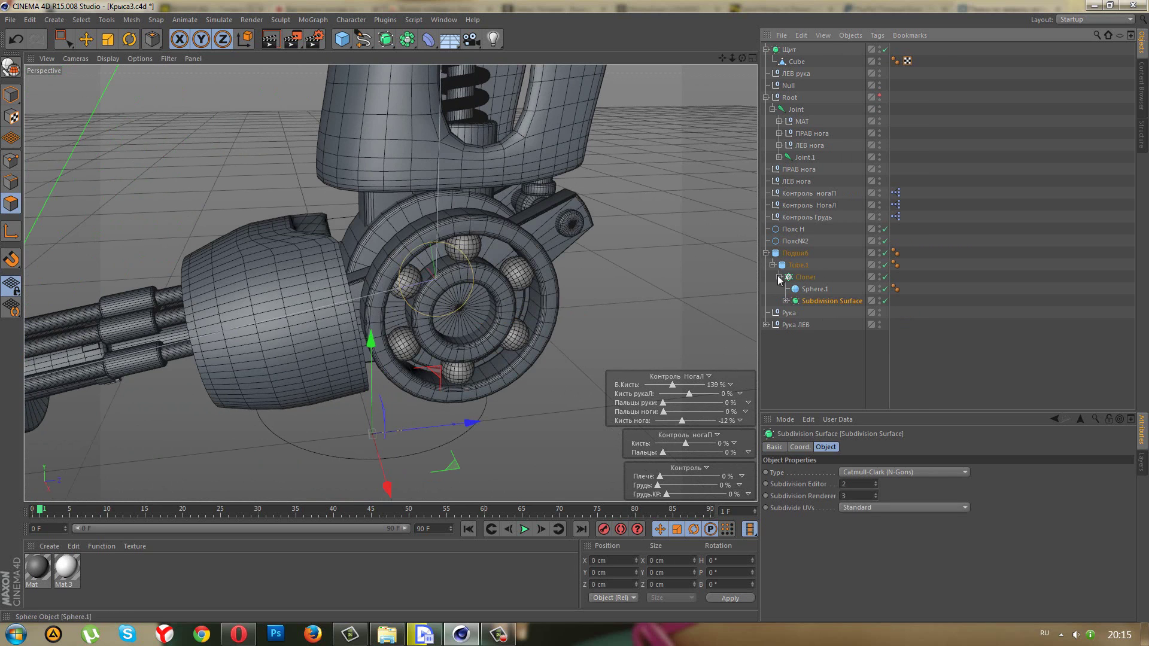
left_click(766, 253)
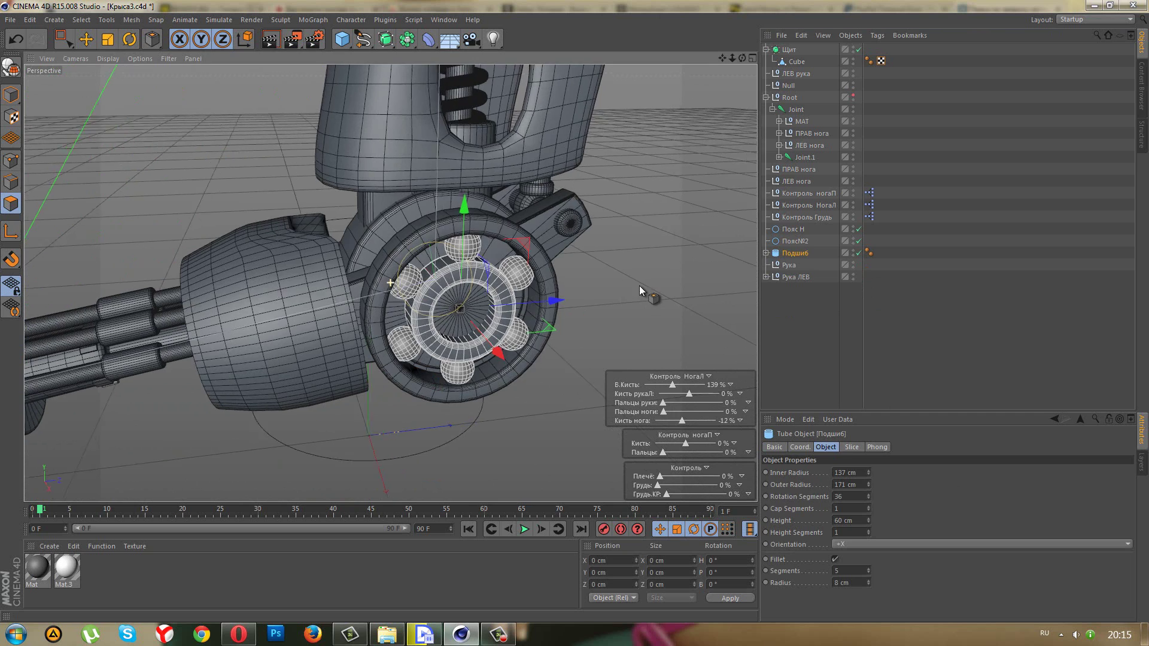
left_click_drag(639, 286, 605, 281, "alt")
left_click(765, 253)
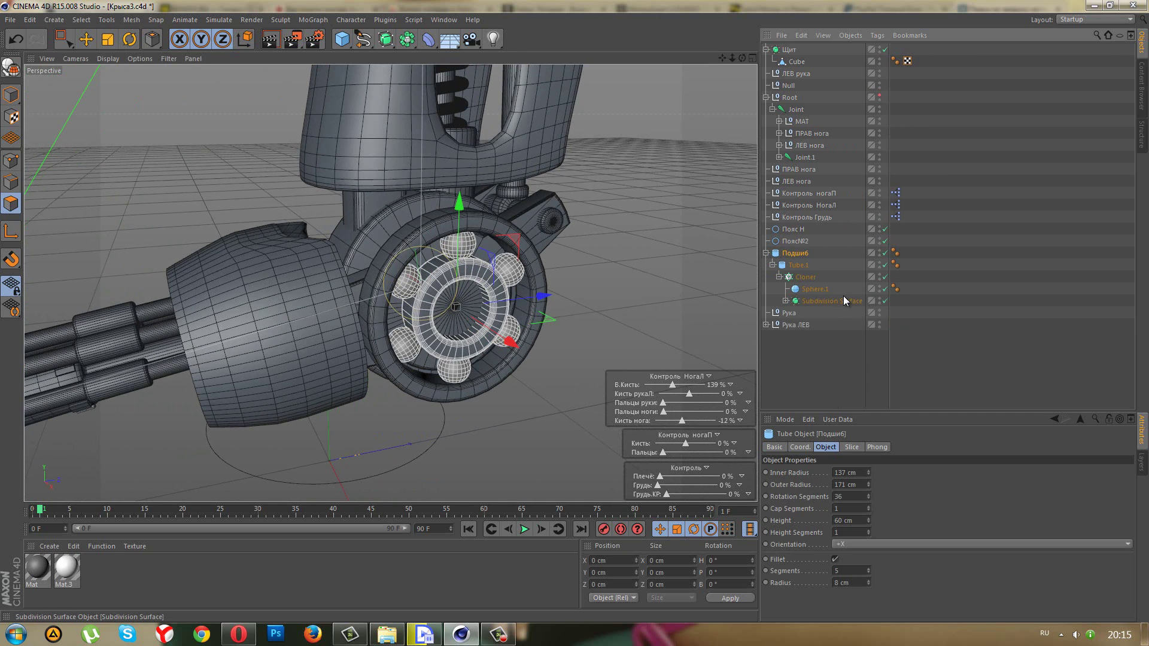
left_click(786, 301)
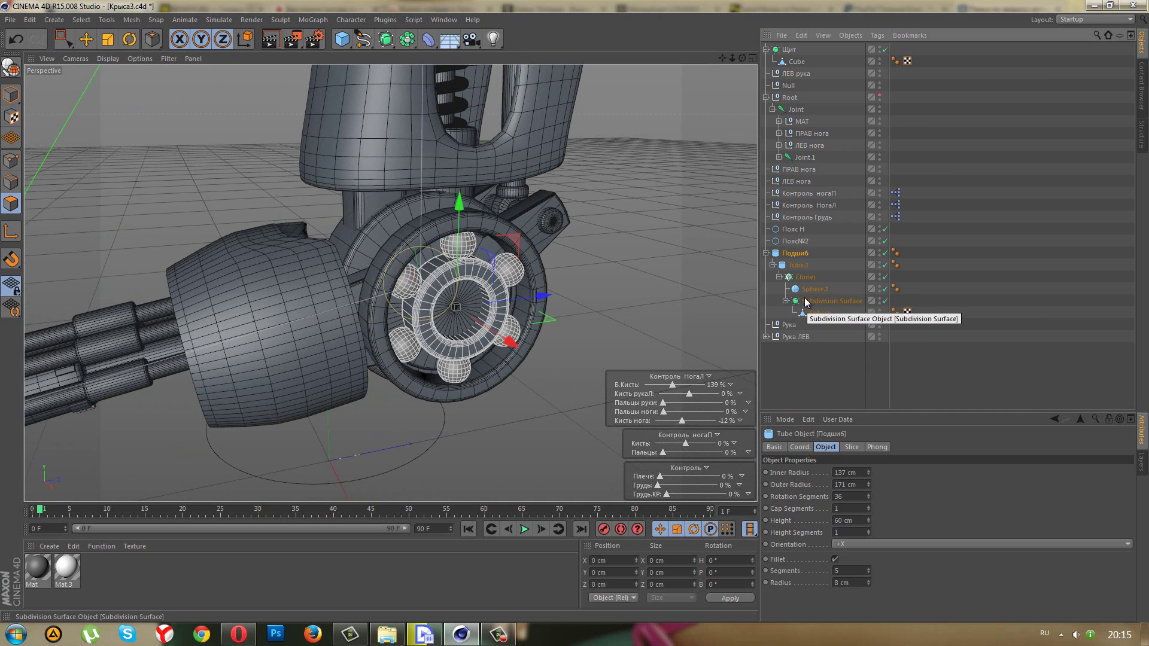
left_click_drag(797, 298, 797, 296)
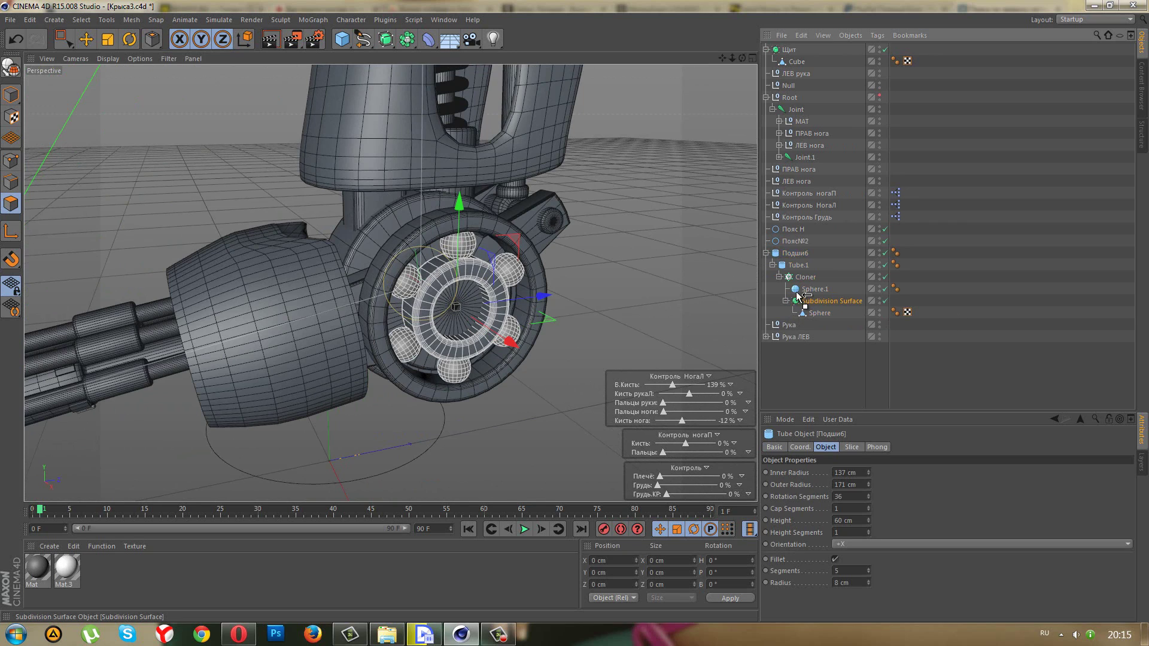
mouse_move(787, 256)
left_mouse_down()
mouse_move(649, 283)
mouse_move(682, 236)
mouse_move(651, 193)
mouse_move(595, 171)
mouse_move(694, 331)
mouse_move(742, 328)
mouse_move(619, 313)
left_mouse_up()
left_click(767, 253)
- Frame the robot arm and render a test image of the arm, leg and bearing
left_click(837, 336)
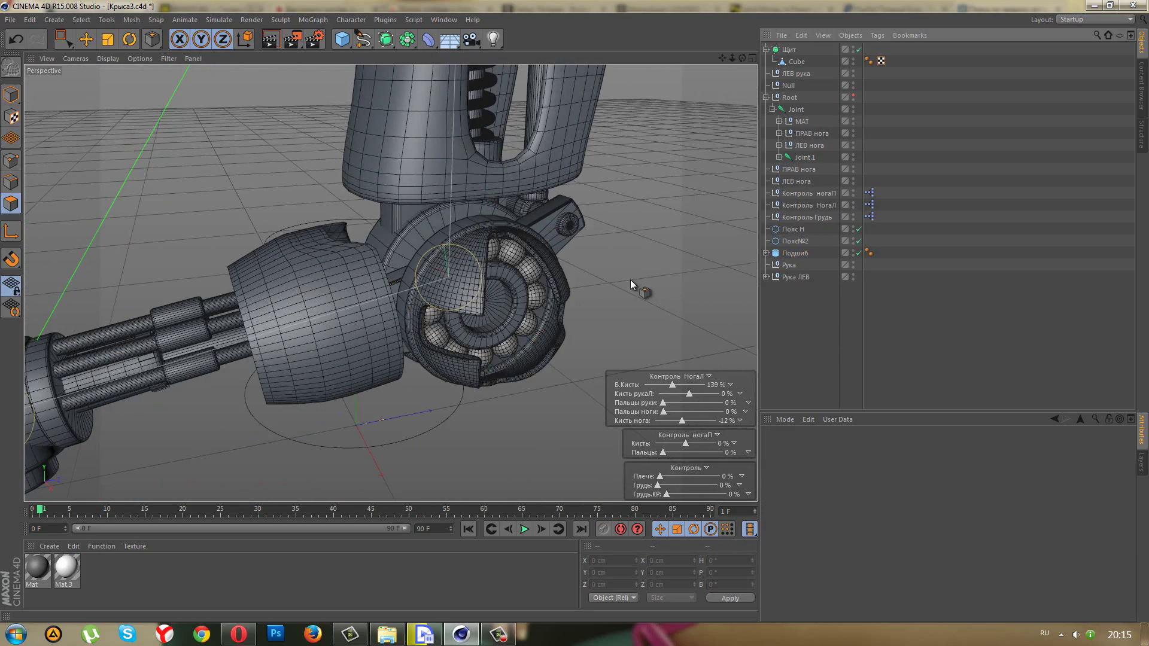
scroll(630, 279, "down", 2)
scroll(645, 309, "down", 2)
scroll(644, 309, "down", 2)
mouse_move(642, 310)
left_mouse_down("alt")
mouse_move(589, 267)
mouse_move(113, 77)
left_mouse_up("alt")
left_click(61, 39)
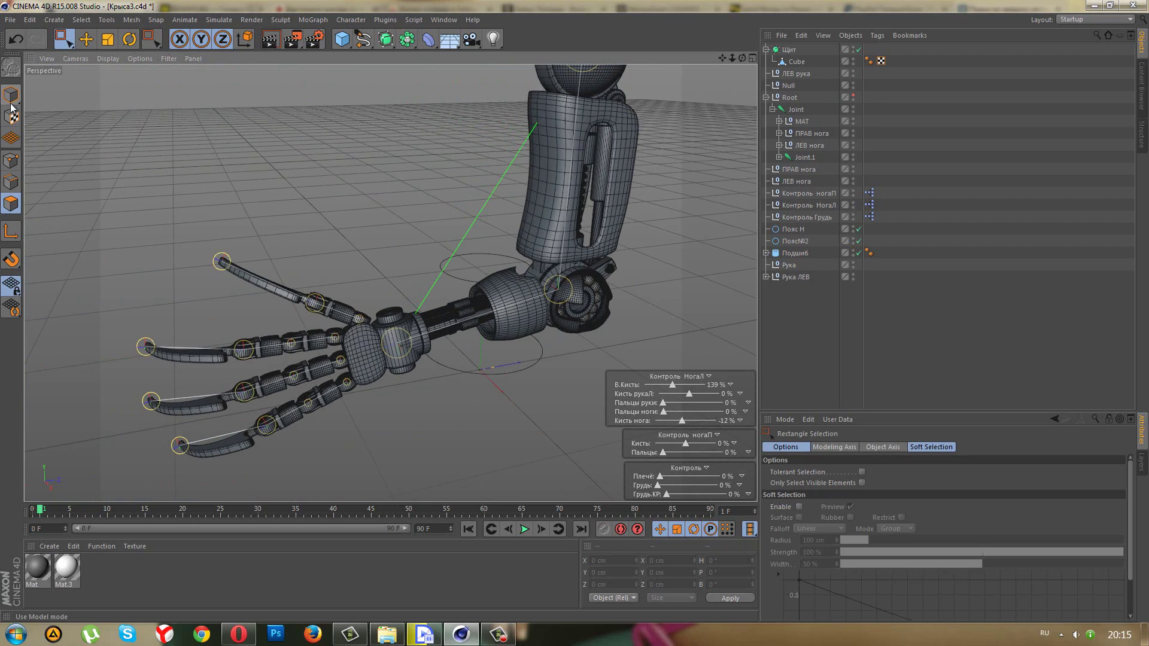
mouse_move(324, 267)
left_mouse_down("alt")
mouse_move(504, 316)
mouse_move(405, 180)
mouse_move(606, 337)
mouse_move(479, 296)
mouse_move(467, 282)
left_mouse_up("alt")
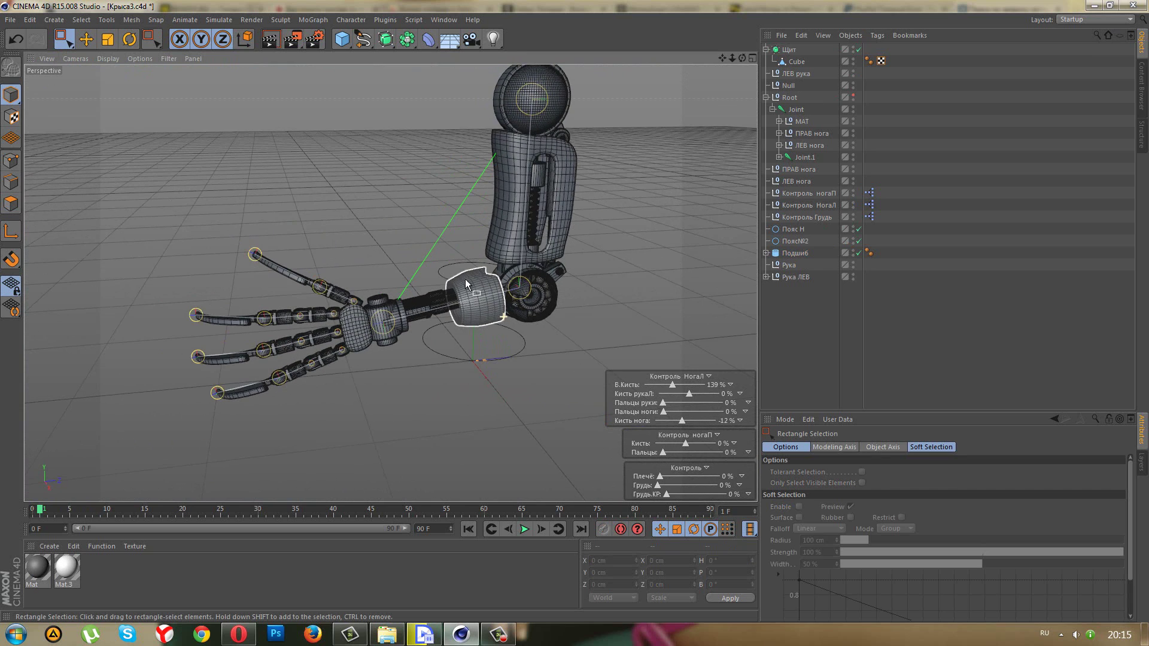
left_click(268, 41)
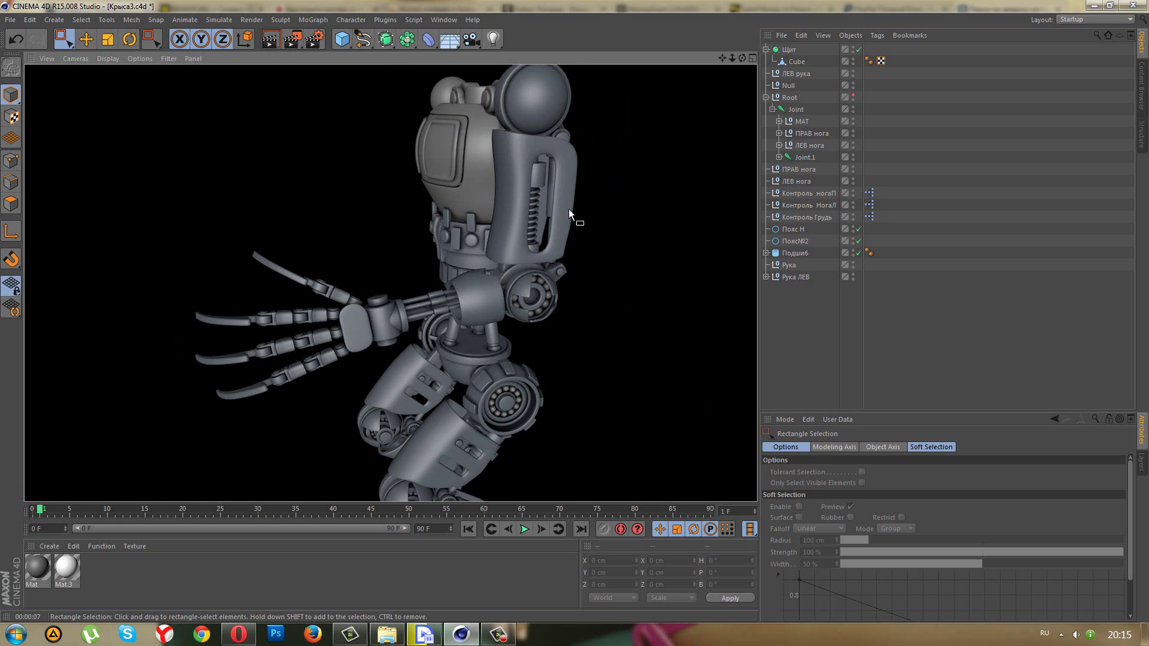
left_click(645, 353)
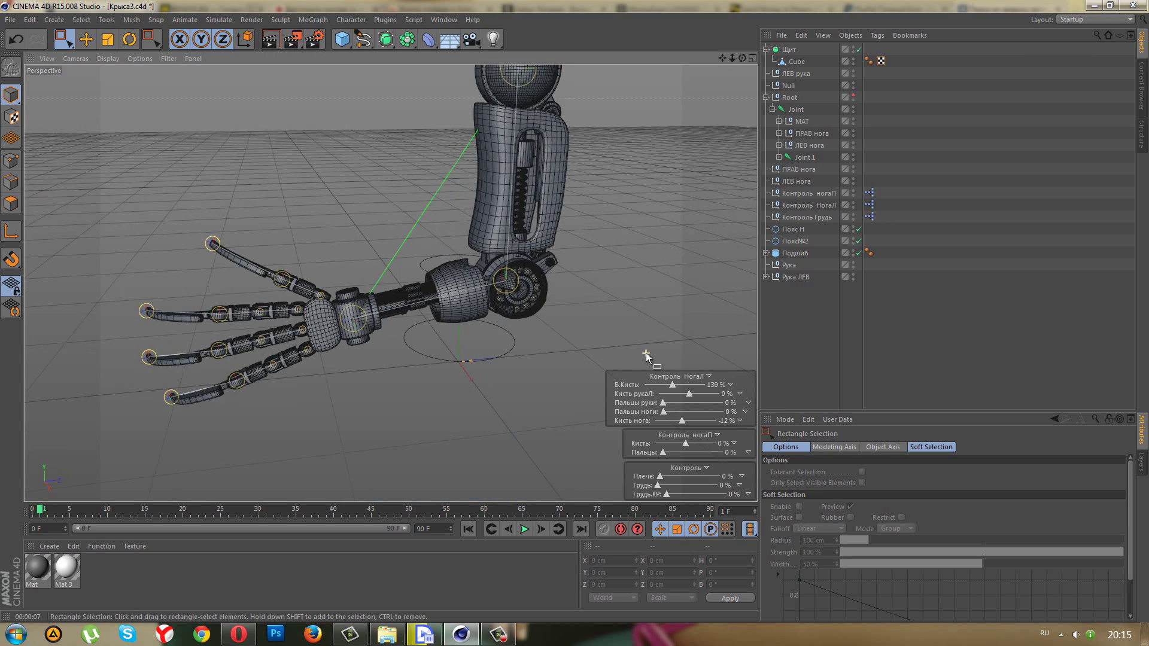
- Add a Cylinder under Подшиб and zero its position at the bearing centre
left_click(347, 45)
left_click(584, 56)
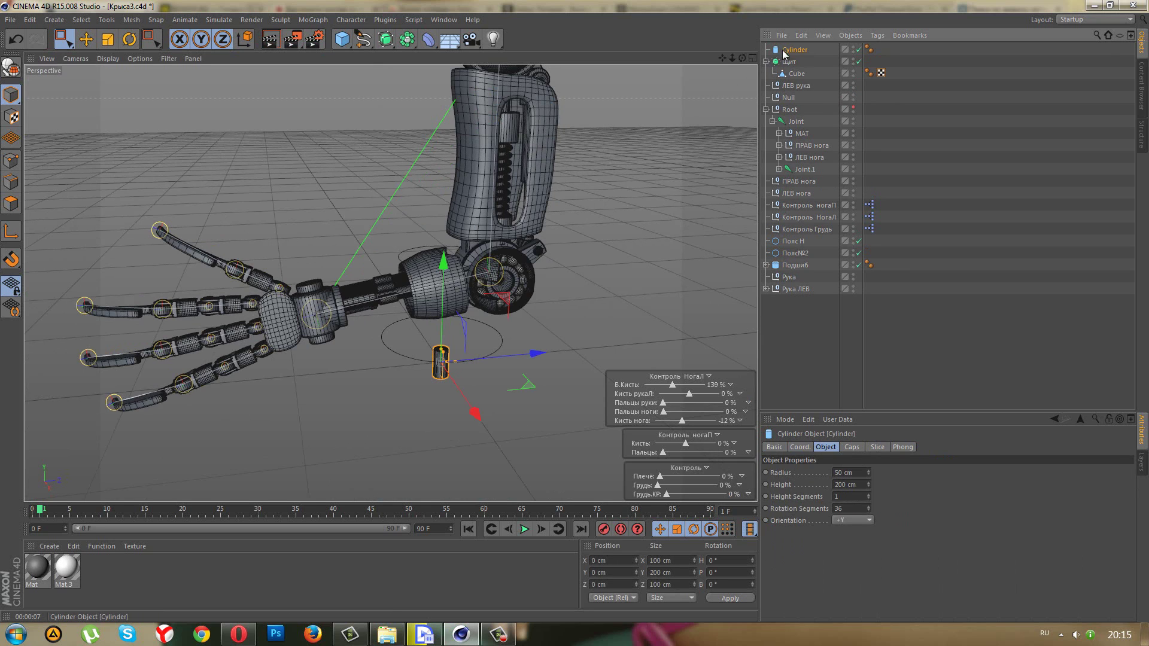
left_click_drag(797, 267, 797, 268)
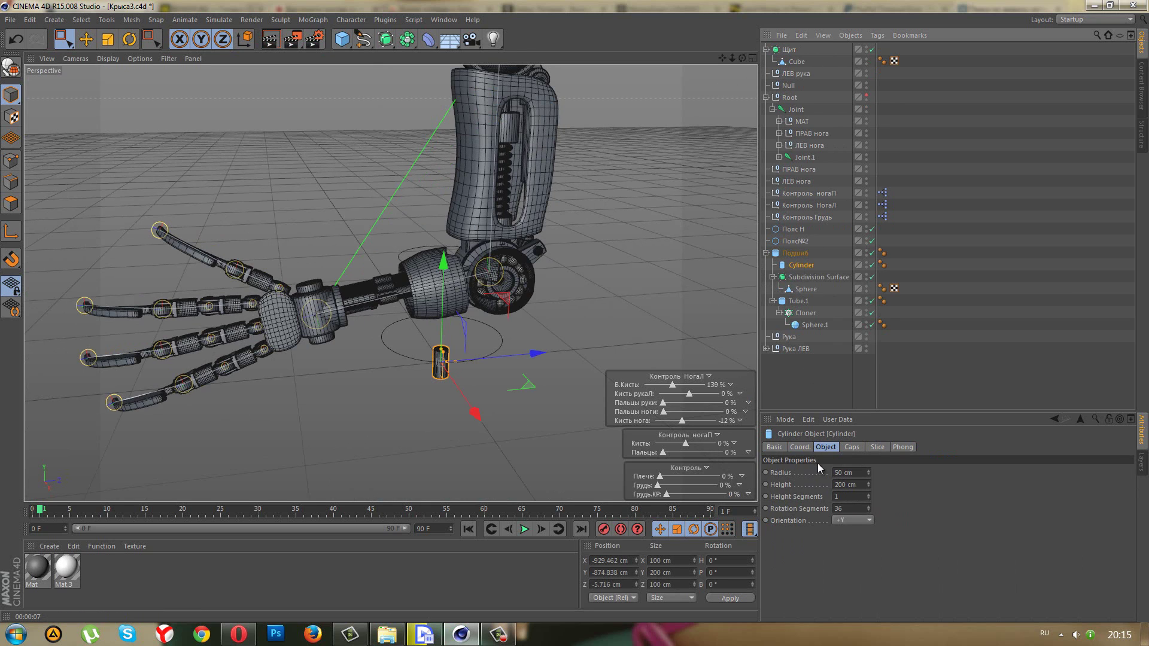
left_click(806, 448)
left_click(801, 485)
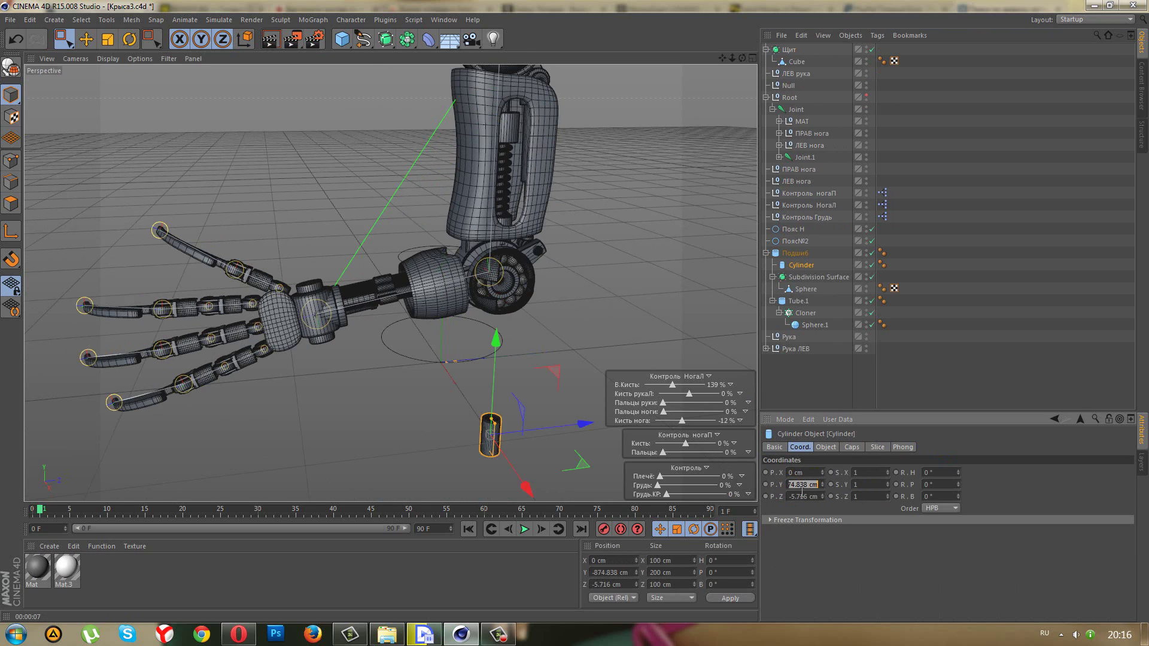
type("0")
- Orient the cylinder along +X and set its radius to 55 cm
left_click(826, 446)
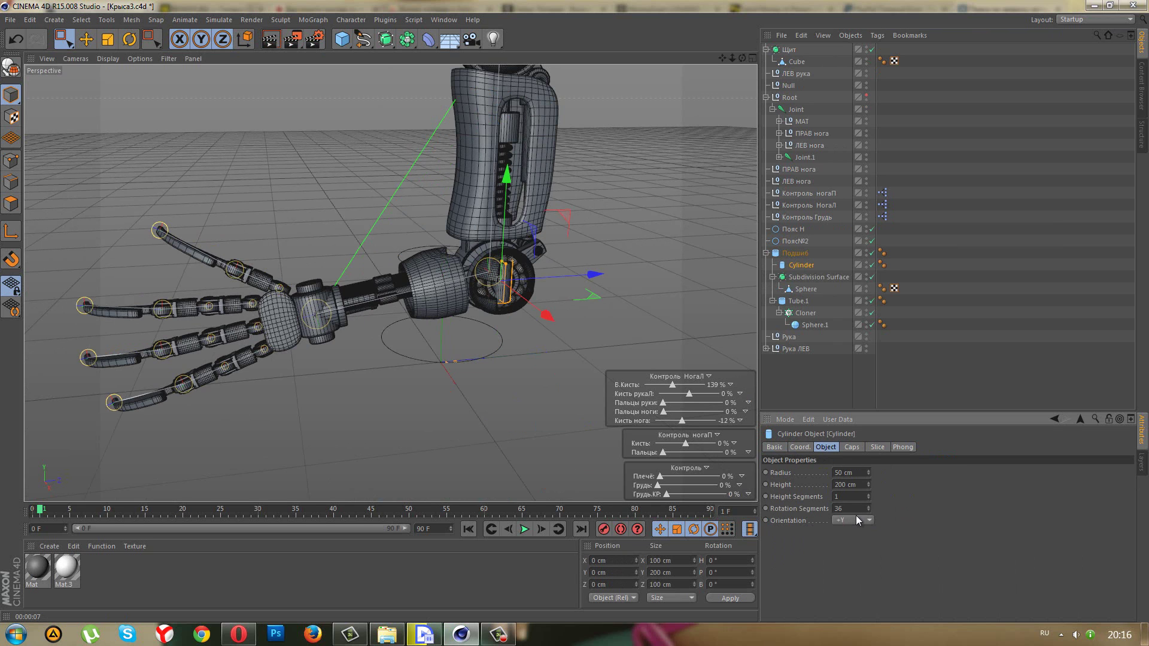
left_click(859, 531)
scroll(543, 329, "up", 2)
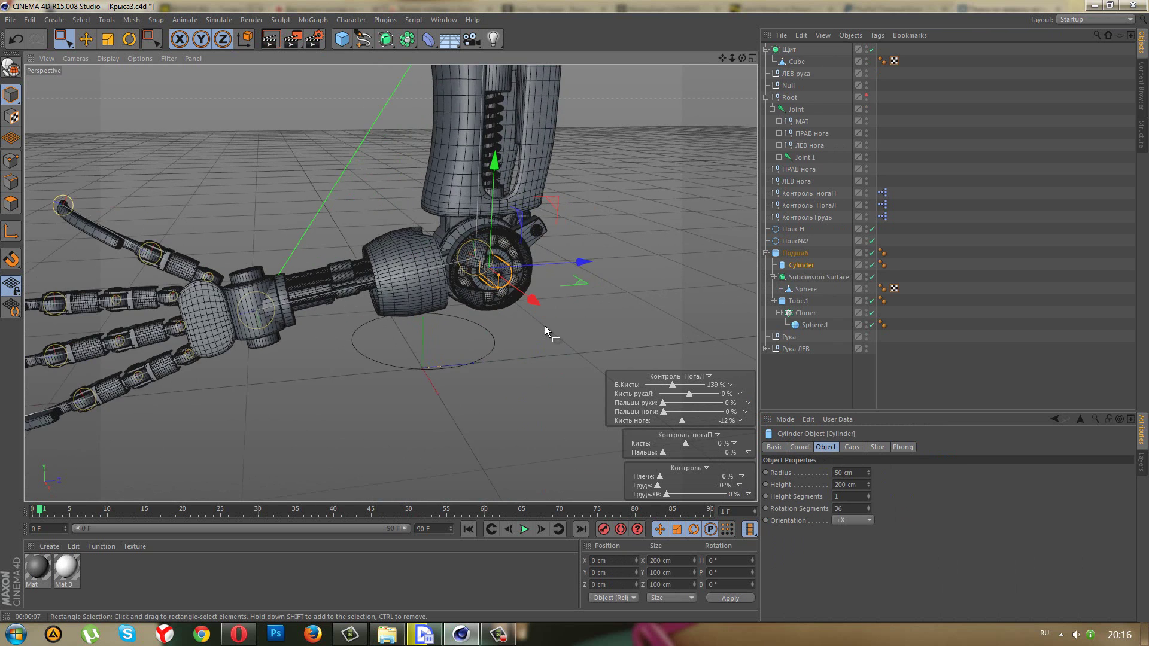
scroll(545, 326, "up", 2)
mouse_move(868, 482)
left_mouse_down()
mouse_move(867, 445)
mouse_move(868, 477)
left_mouse_up()
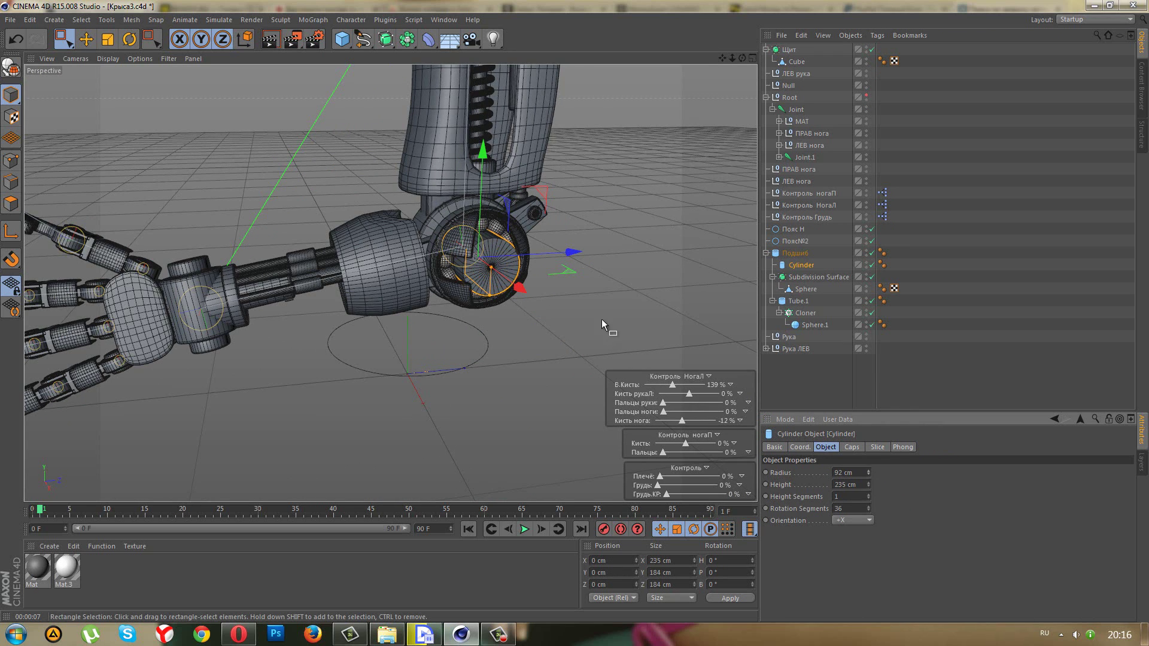
scroll(601, 318, "up", 2)
scroll(563, 217, "up", 2)
scroll(524, 238, "up", 1)
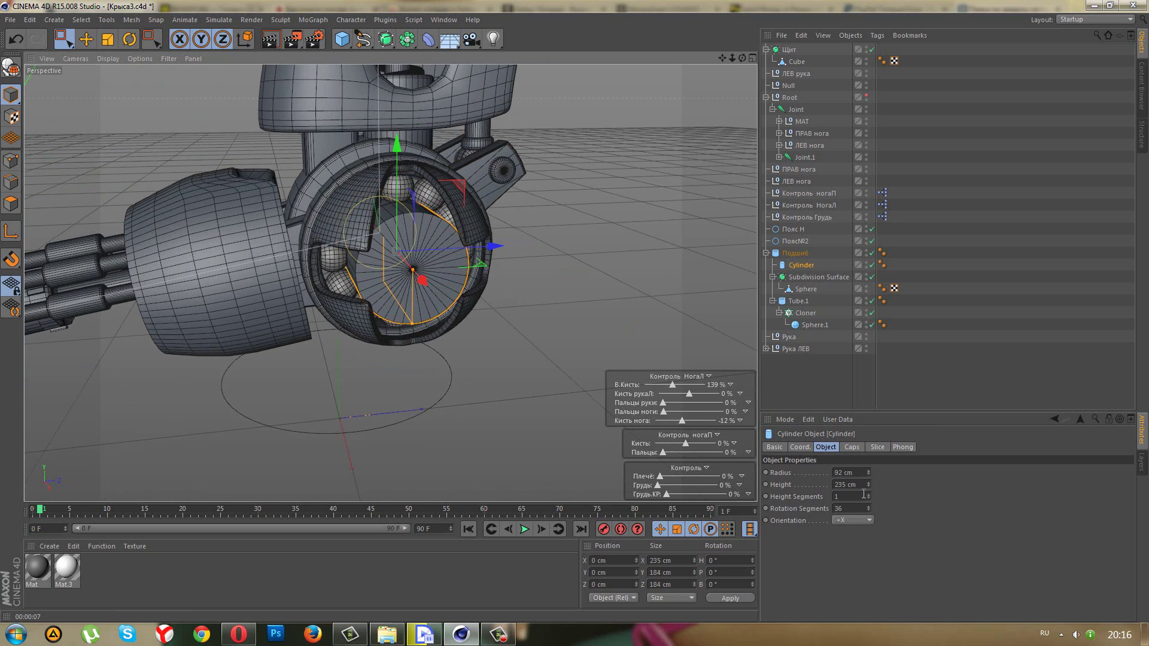
left_click_drag(868, 472, 868, 472)
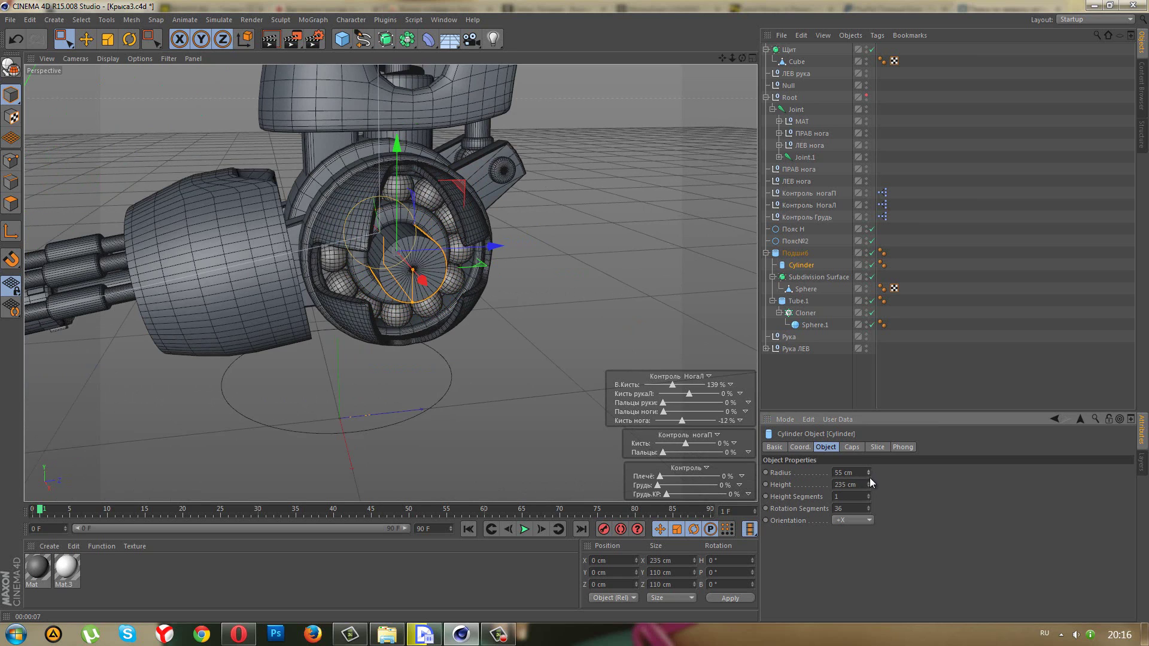
- Give the cylinder a 10 cm cap fillet and a 289 cm height
left_click(852, 447)
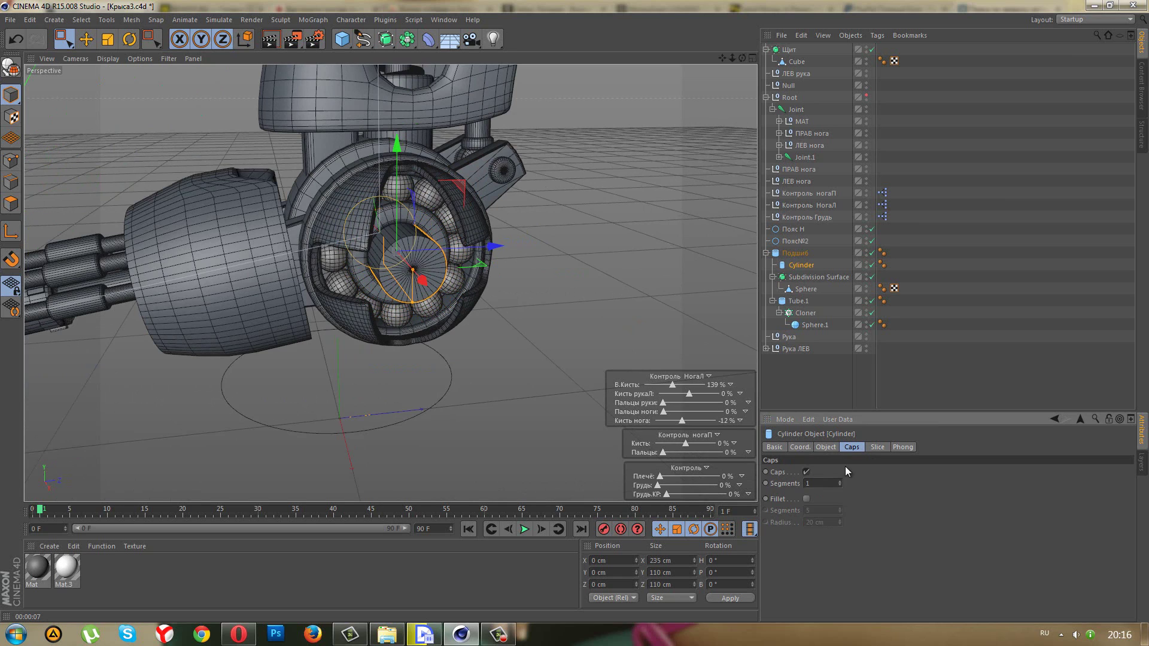
left_click(806, 499)
type("10")
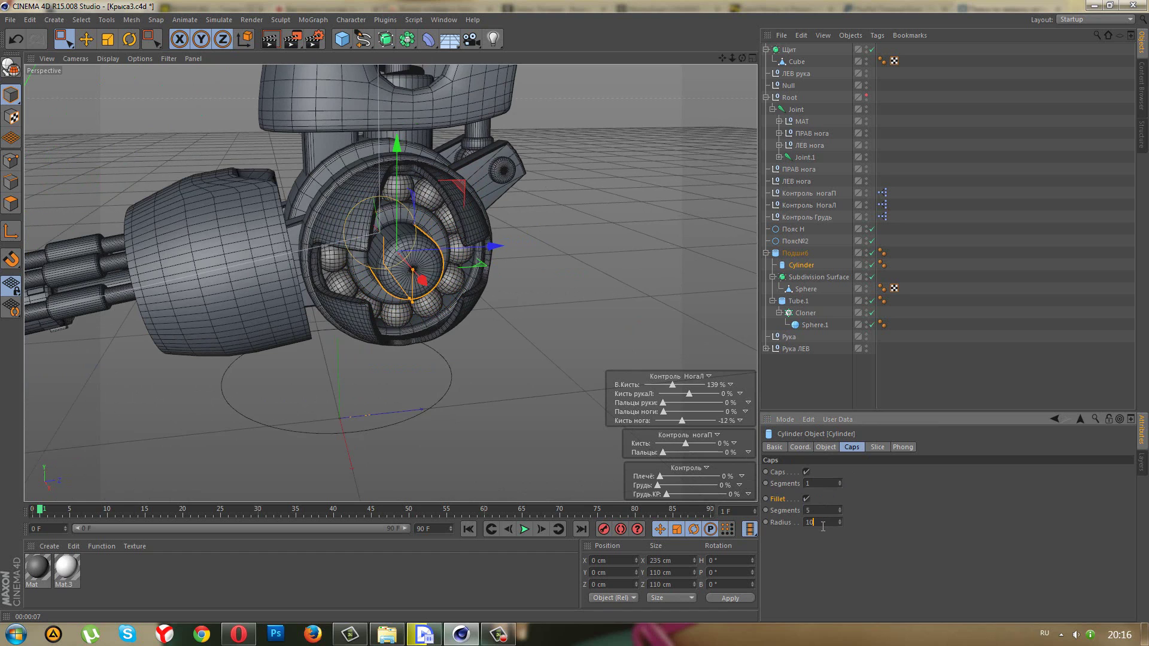
key("Return")
left_click(826, 447)
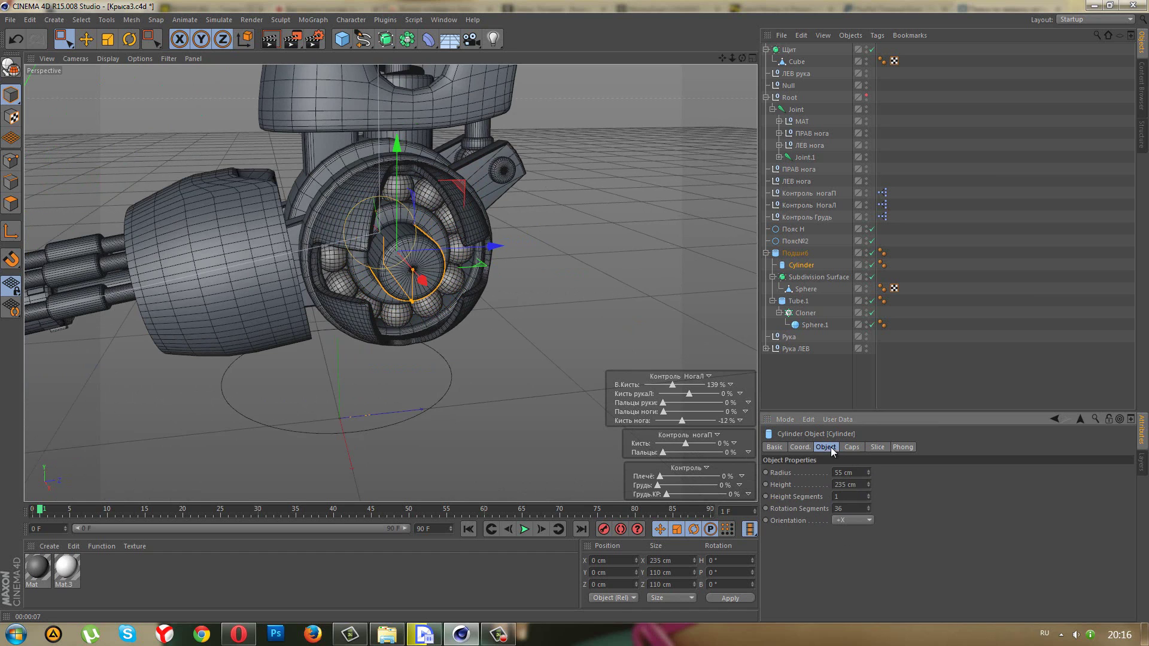
left_click_drag(871, 483, 868, 486)
mouse_move(389, 401)
left_mouse_down("alt")
mouse_move(500, 359)
mouse_move(543, 380)
mouse_move(511, 407)
mouse_move(516, 425)
mouse_move(476, 414)
mouse_move(483, 427)
mouse_move(451, 397)
left_mouse_up("alt")
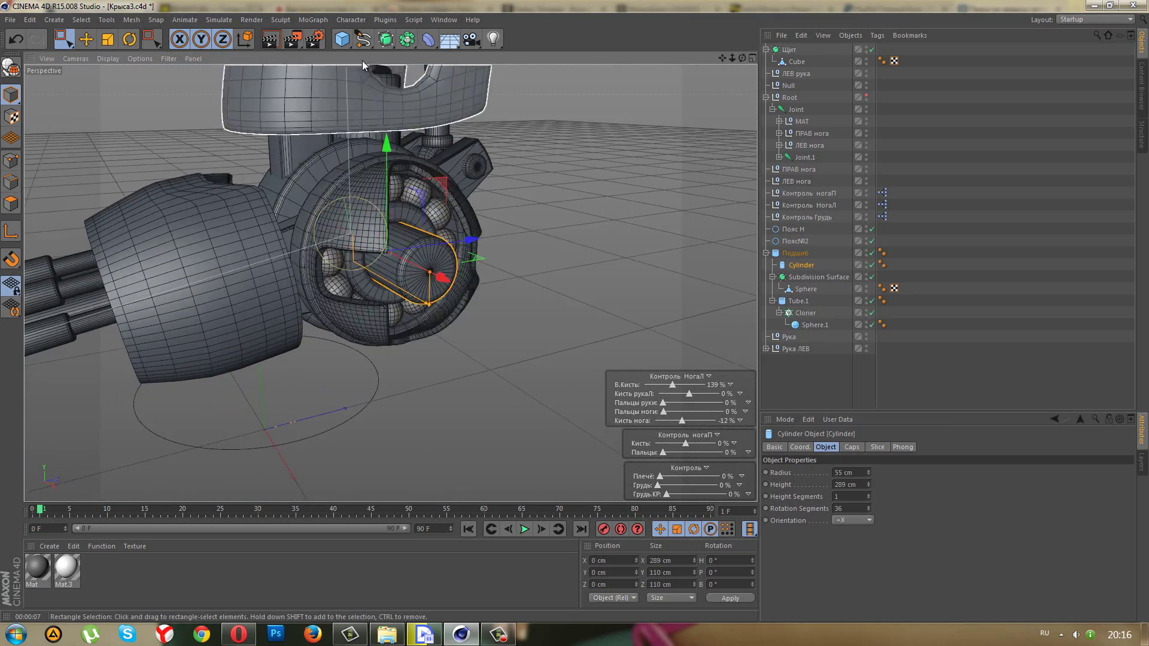
- Duplicate Tube.1, slide the copy along X, and set its height to 31 cm
left_click(790, 304)
left_click_drag(795, 299, 796, 300, "ctrl")
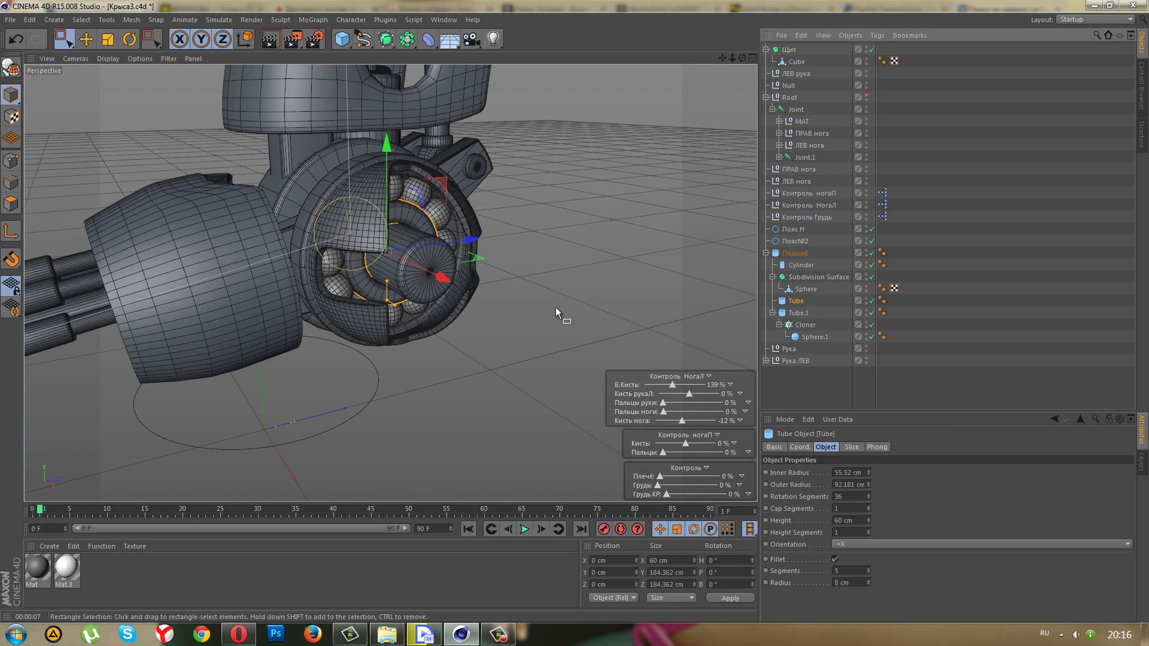
mouse_move(450, 284)
left_mouse_down()
mouse_move(493, 297)
mouse_move(363, 298)
mouse_move(434, 341)
mouse_move(483, 314)
mouse_move(492, 322)
left_mouse_up()
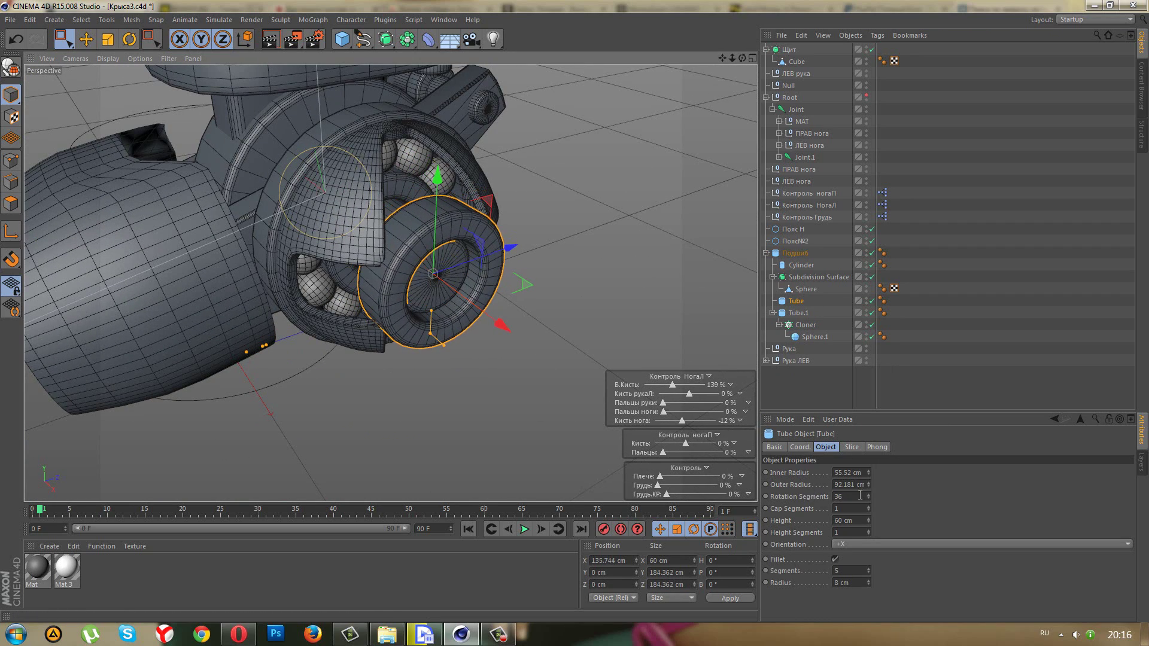
left_click_drag(870, 519, 869, 519)
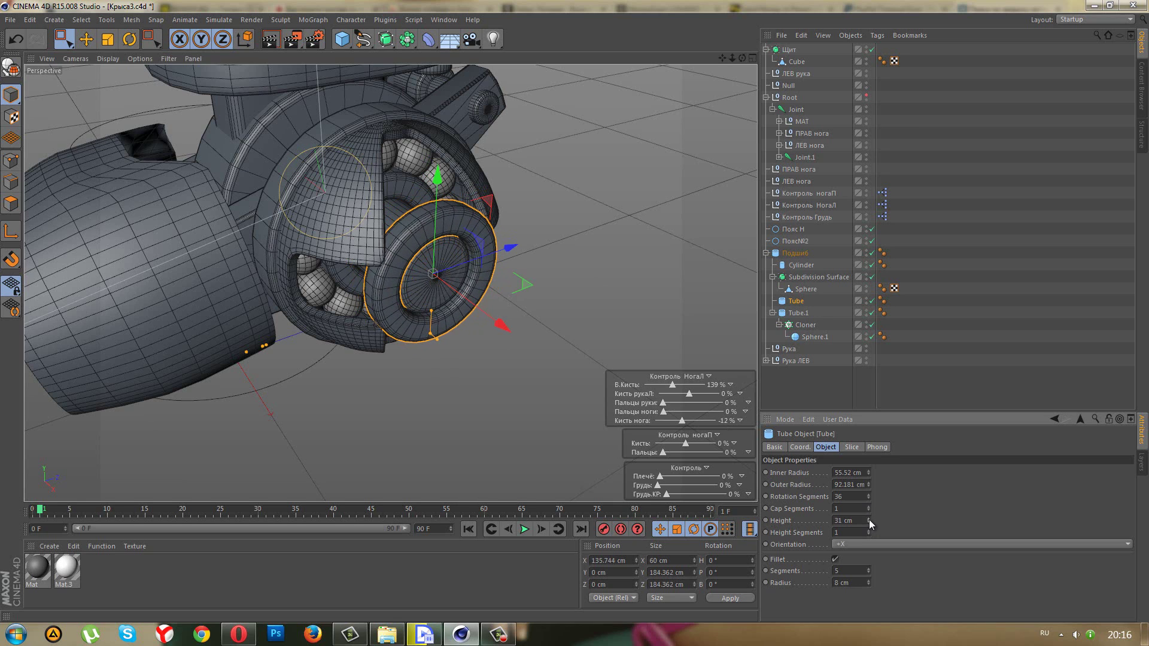
left_click_drag(505, 328, 508, 328)
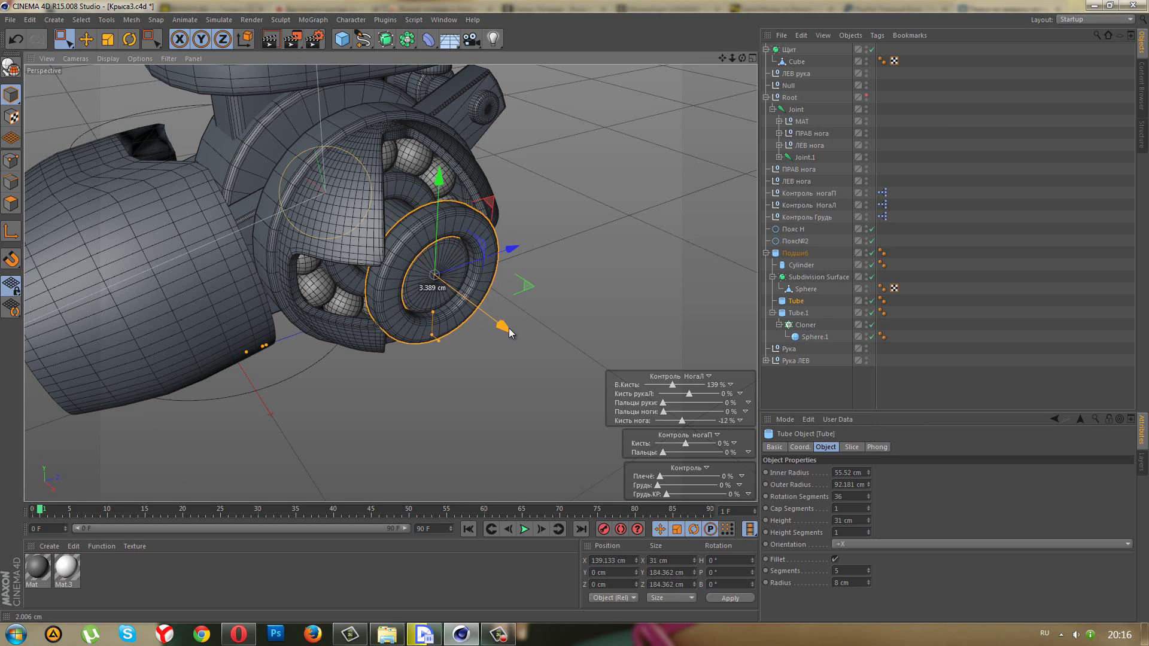
- Set the new tube's outer radius to 103.181 cm, keeping 55.52 cm inner radius
left_click(868, 470)
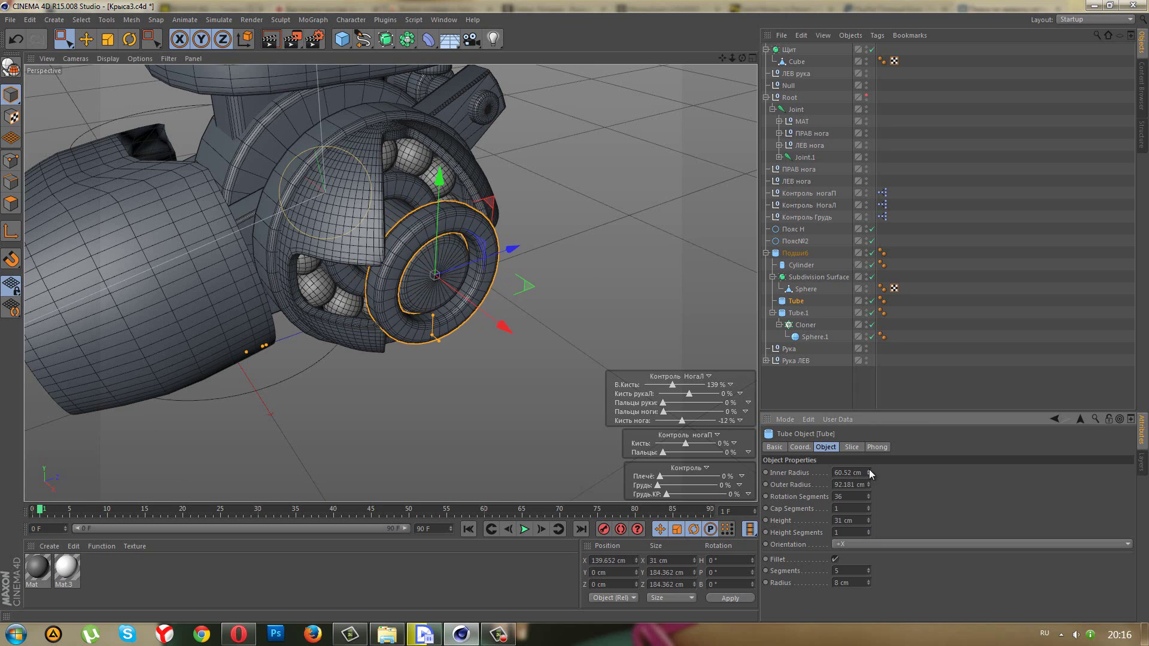
left_click(869, 474)
left_click_drag(867, 482, 867, 480)
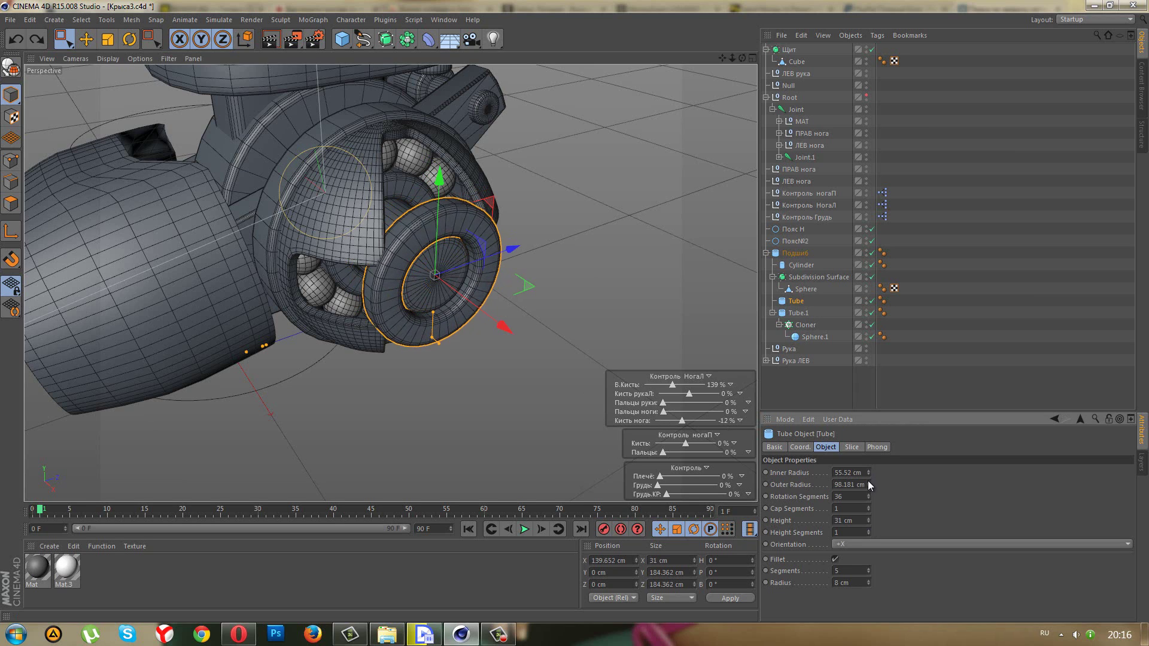
left_click(868, 480)
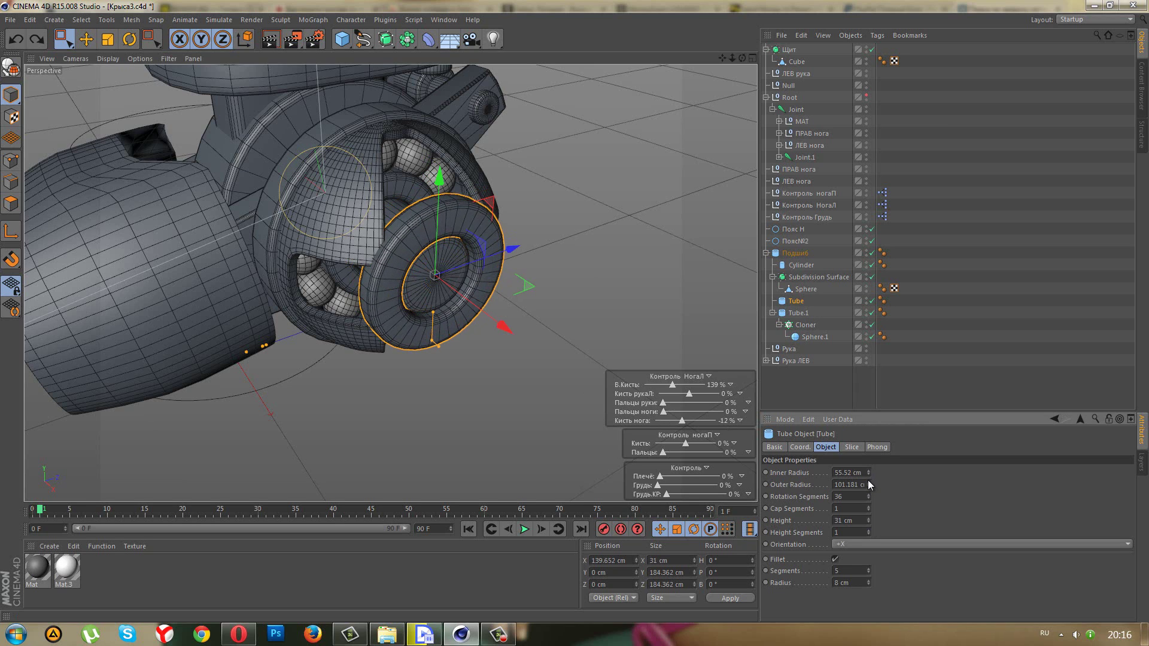
left_click(867, 481)
left_click(867, 481)
left_click_drag(509, 331, 506, 331)
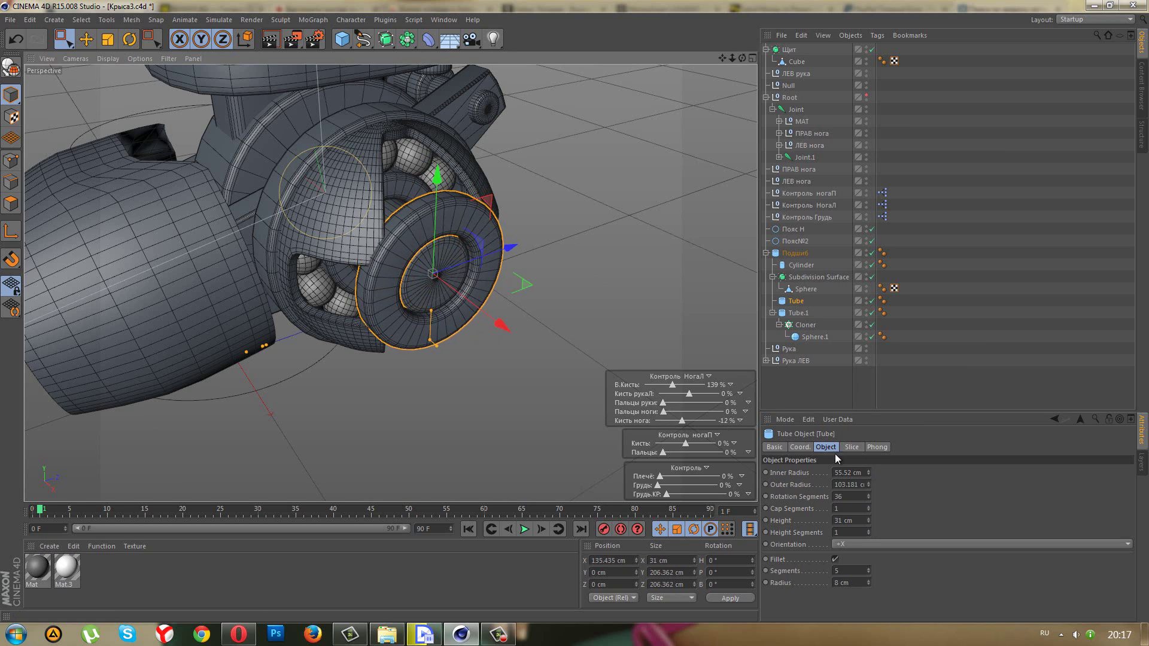
- Lengthen the bearing's cylinder to 318 cm
left_click(785, 270)
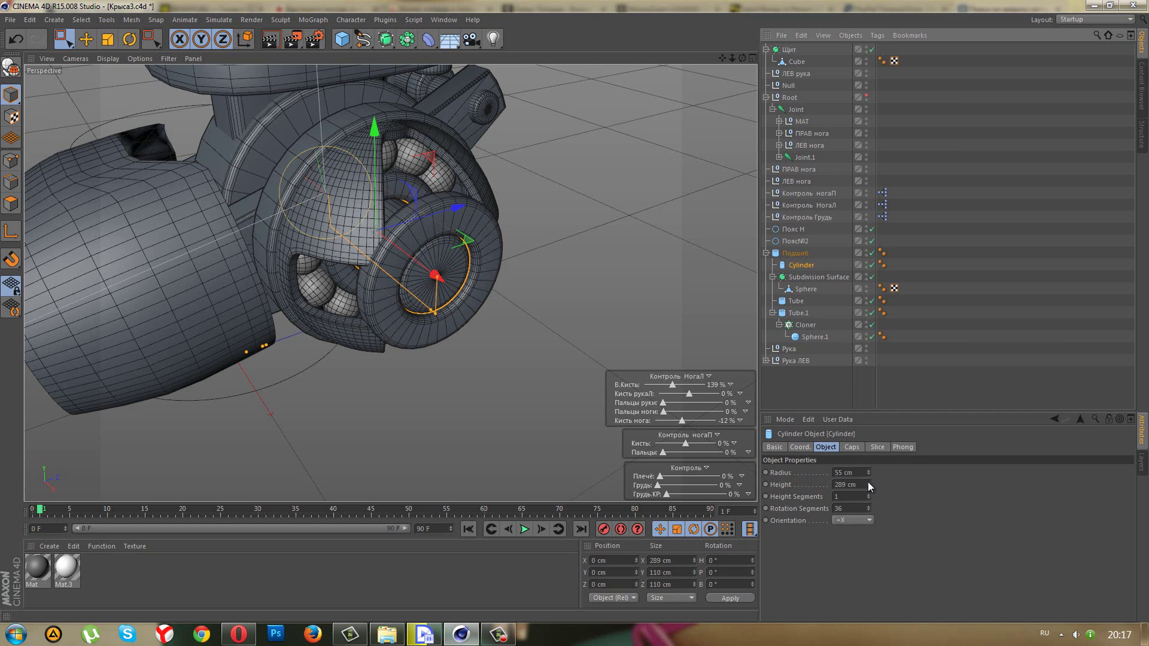
left_click_drag(868, 482, 869, 482)
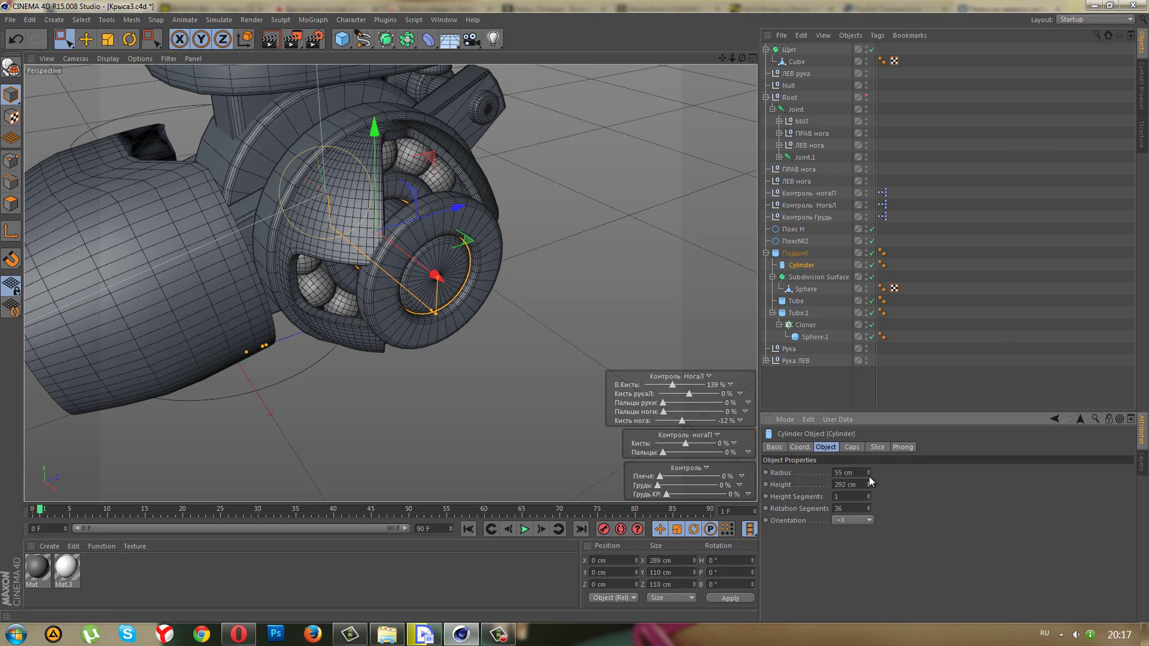
left_click(812, 393)
left_click_drag(478, 318, 346, 451, "alt")
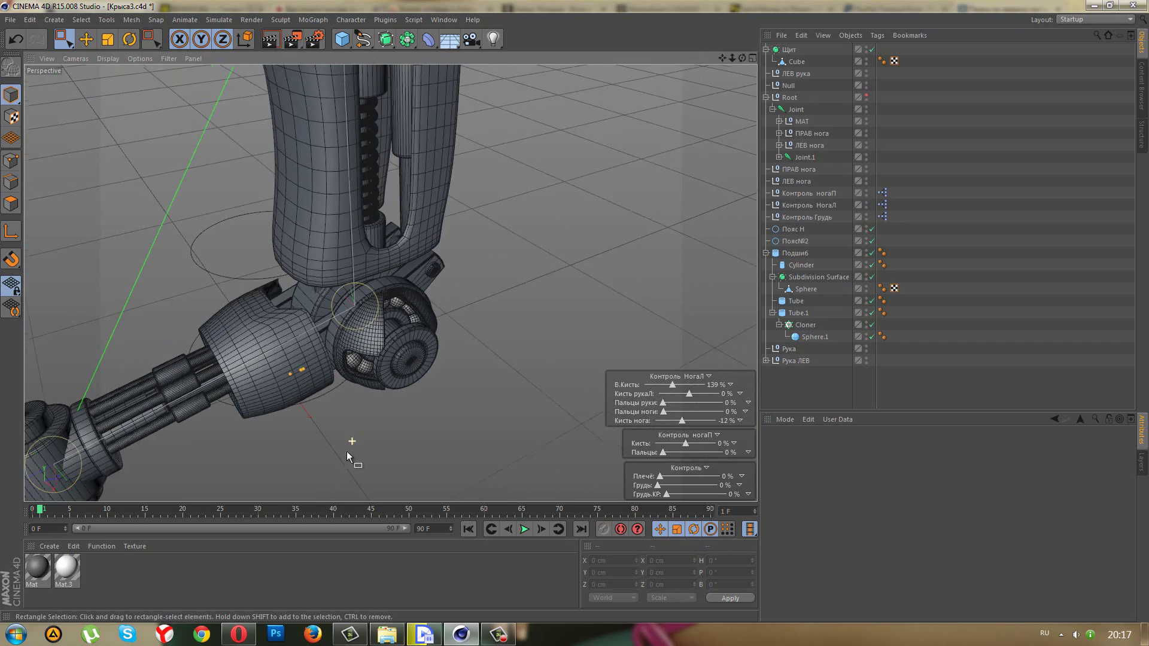
scroll(310, 459, "down", 3)
scroll(310, 459, "down", 3)
scroll(316, 454, "down", 3)
scroll(381, 454, "down", 2)
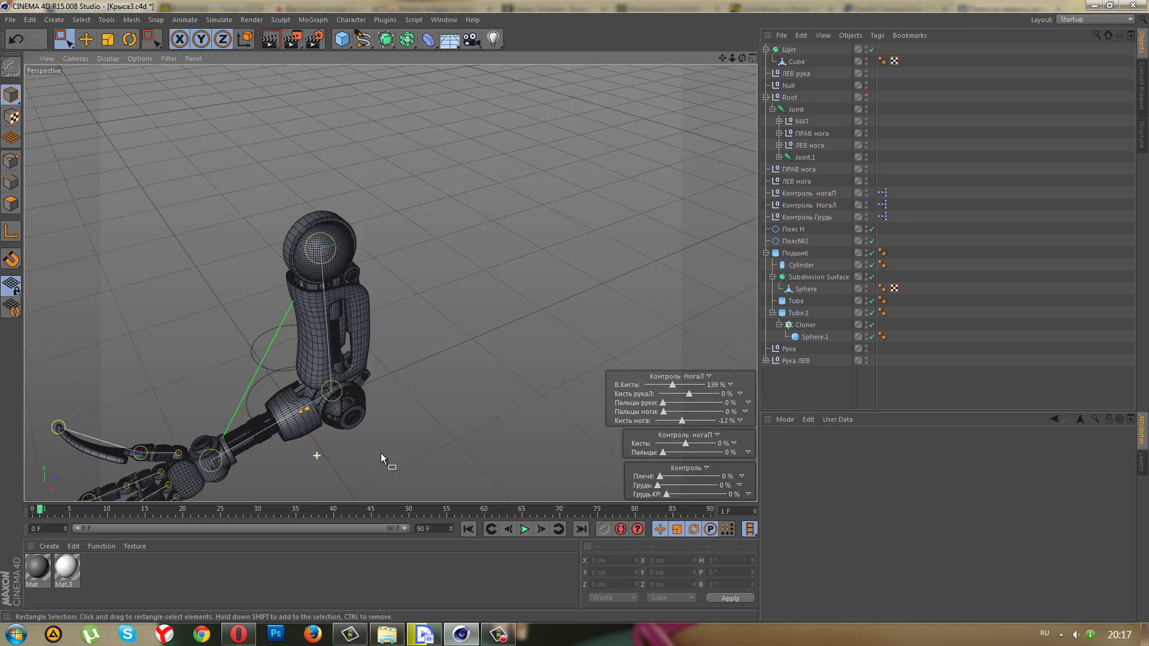
mouse_move(381, 453)
left_mouse_down("alt")
mouse_move(530, 334)
mouse_move(508, 389)
mouse_move(436, 408)
mouse_move(418, 395)
left_mouse_up("alt")
left_click(275, 45)
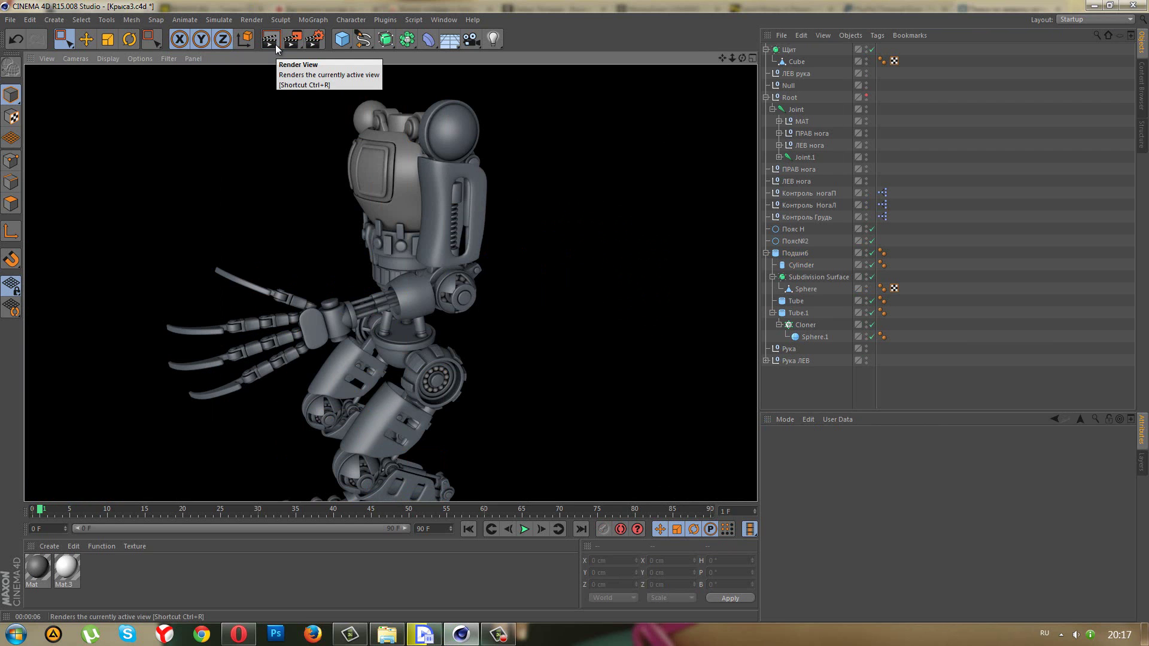
left_click(246, 203)
left_click_drag(406, 225, 476, 205, "alt")
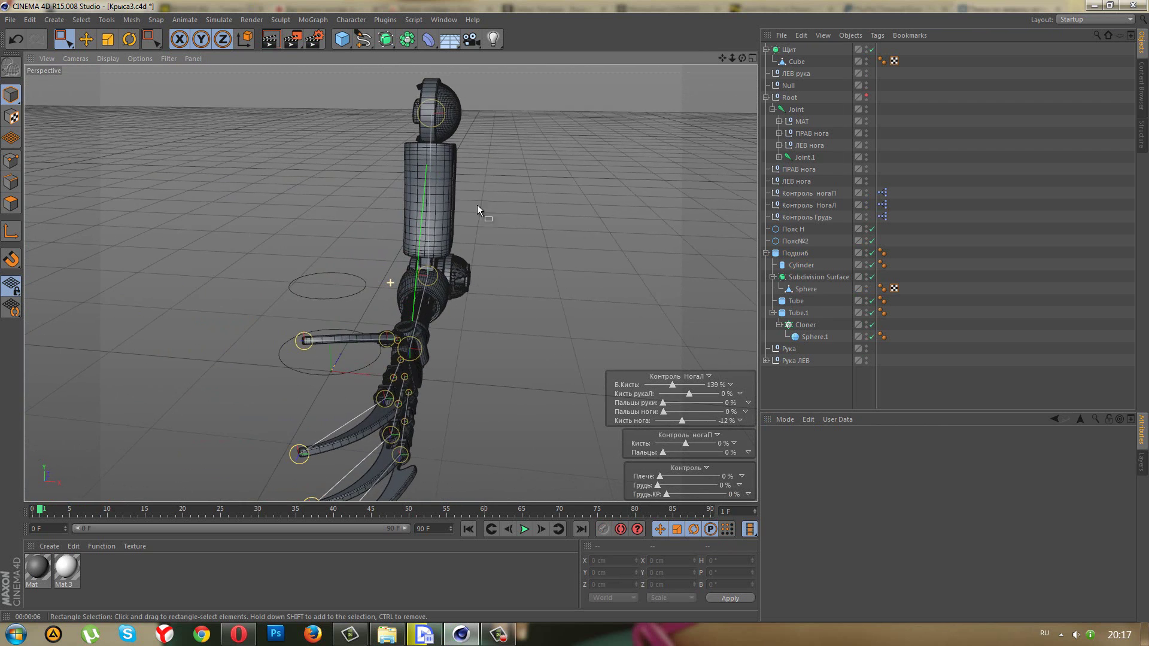
- Show the Root body, select the Подшиб bearing and drop a new Symmetry object inside it
left_click(865, 96)
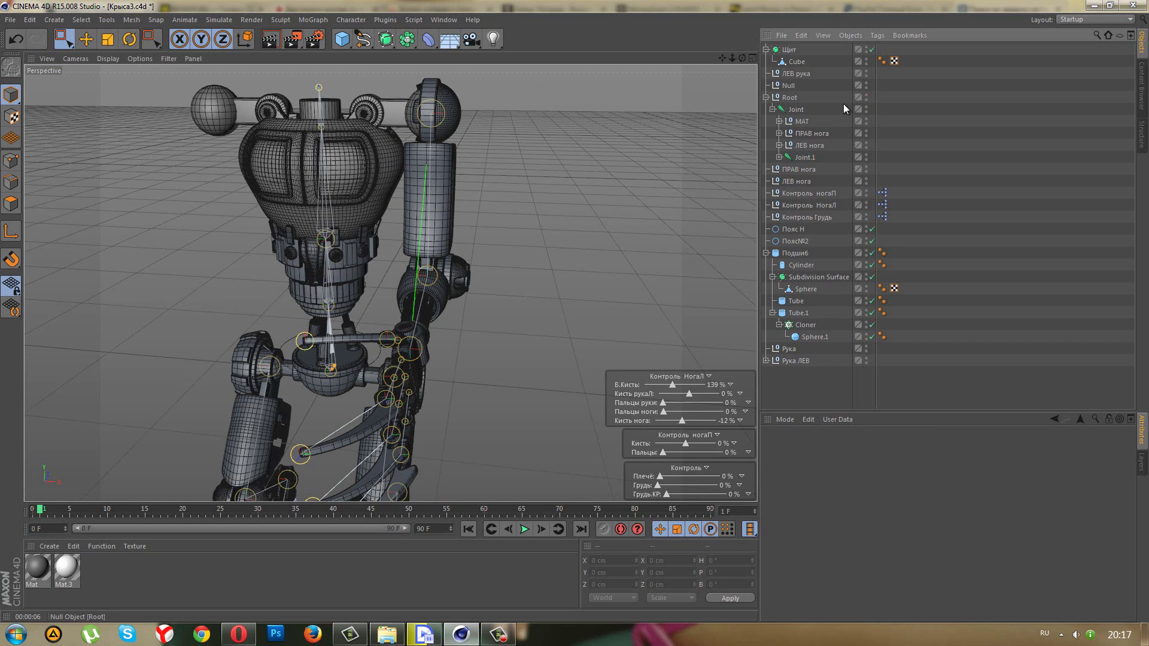
left_click(765, 253)
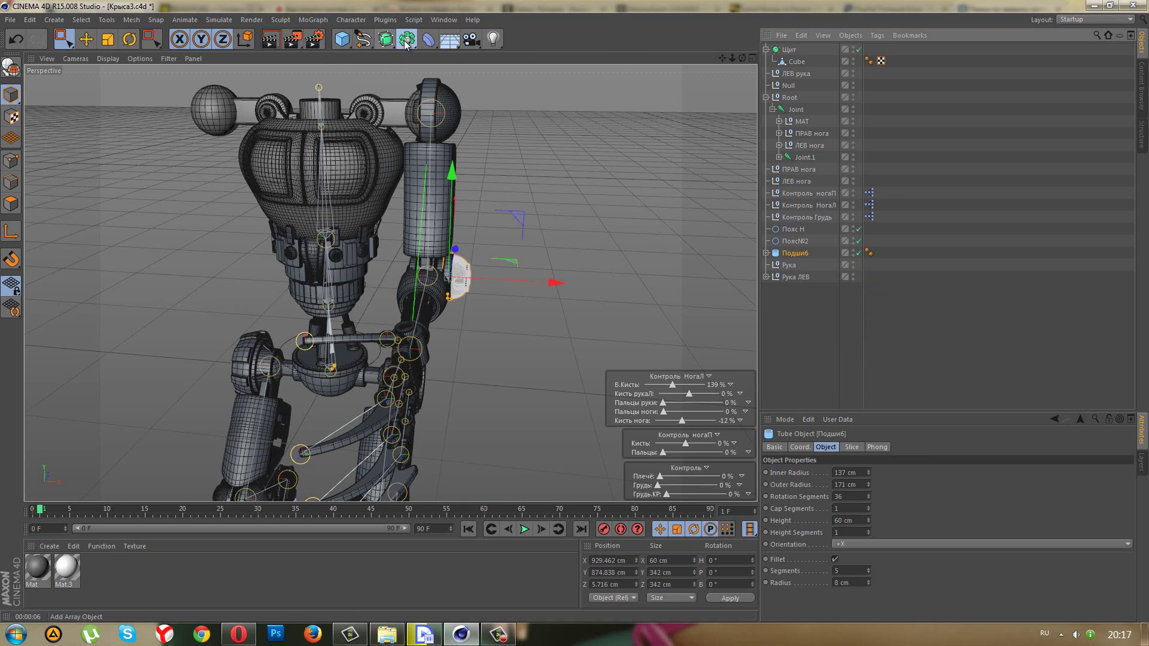
left_click_drag(406, 39, 510, 105)
left_click(509, 104)
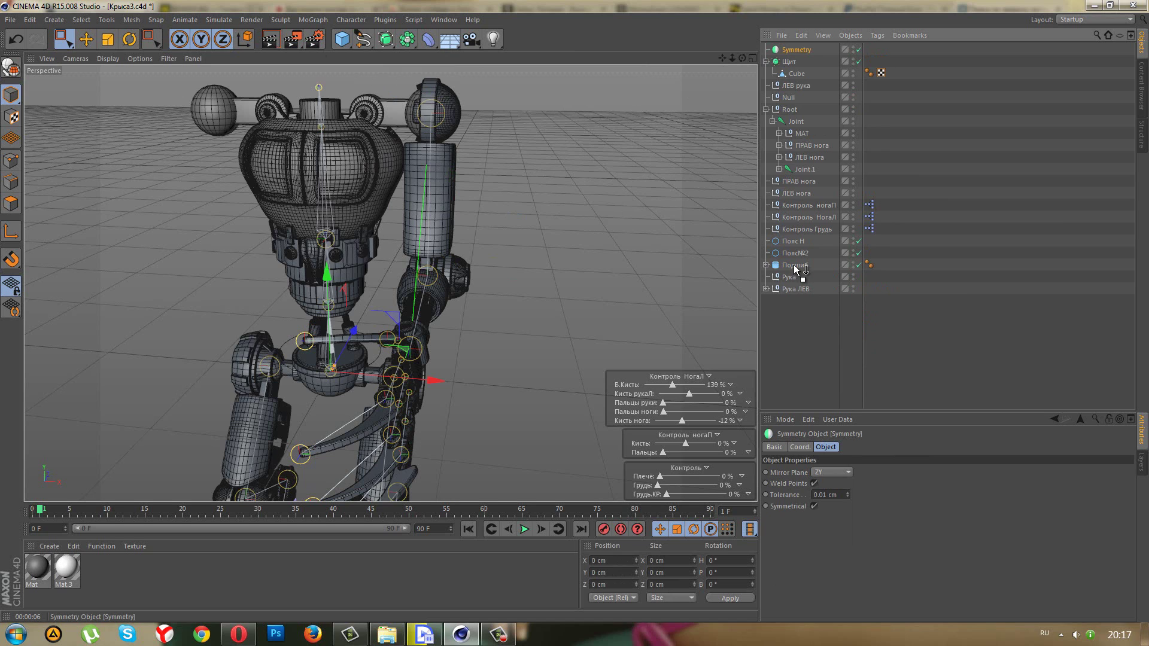
left_click_drag(795, 266, 795, 266)
- Zero the Symmetry object's position coordinates so it aligns with the bearing
left_click(799, 448)
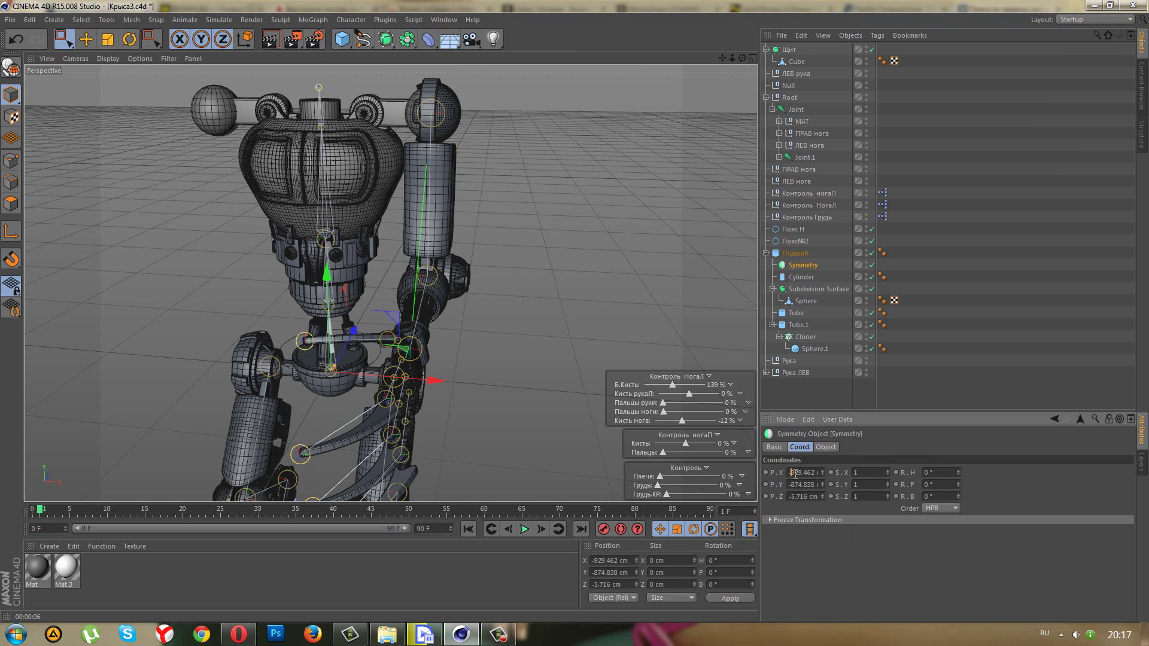
key("Tab")
type("0")
key("Tab")
type("0")
key("Return")
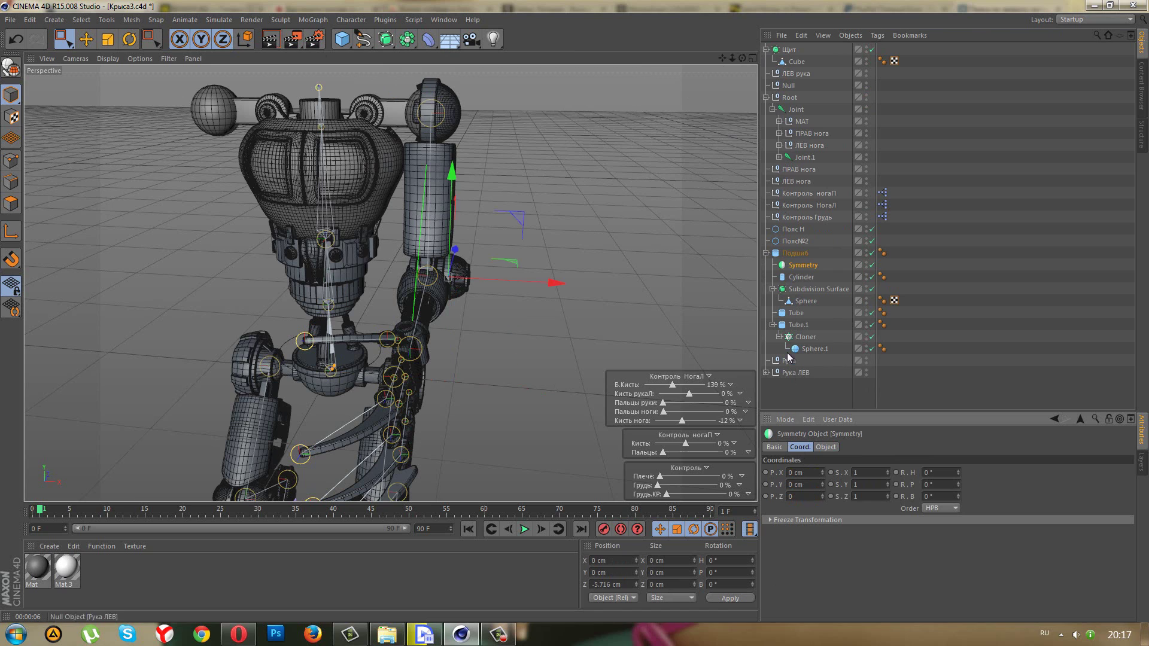
- Make Подшиб a child of Symmetry and slide the bearing tube outward along X
left_click_drag(791, 245, 780, 261)
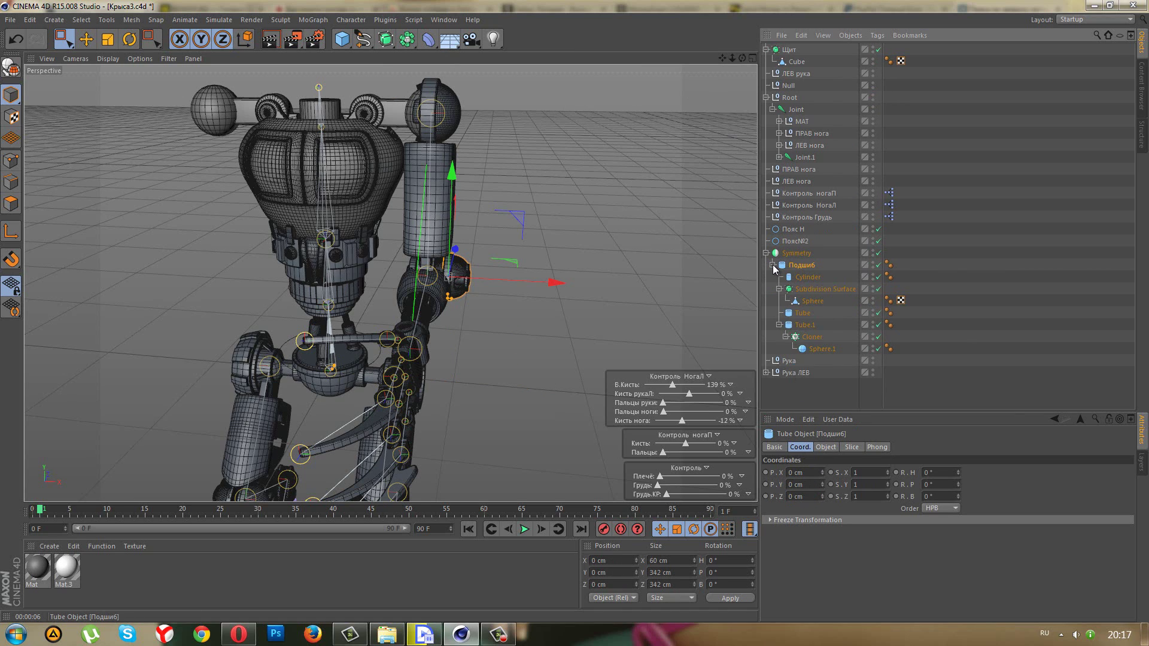
left_click(772, 265)
scroll(418, 291, "up", 2)
scroll(417, 292, "up", 2)
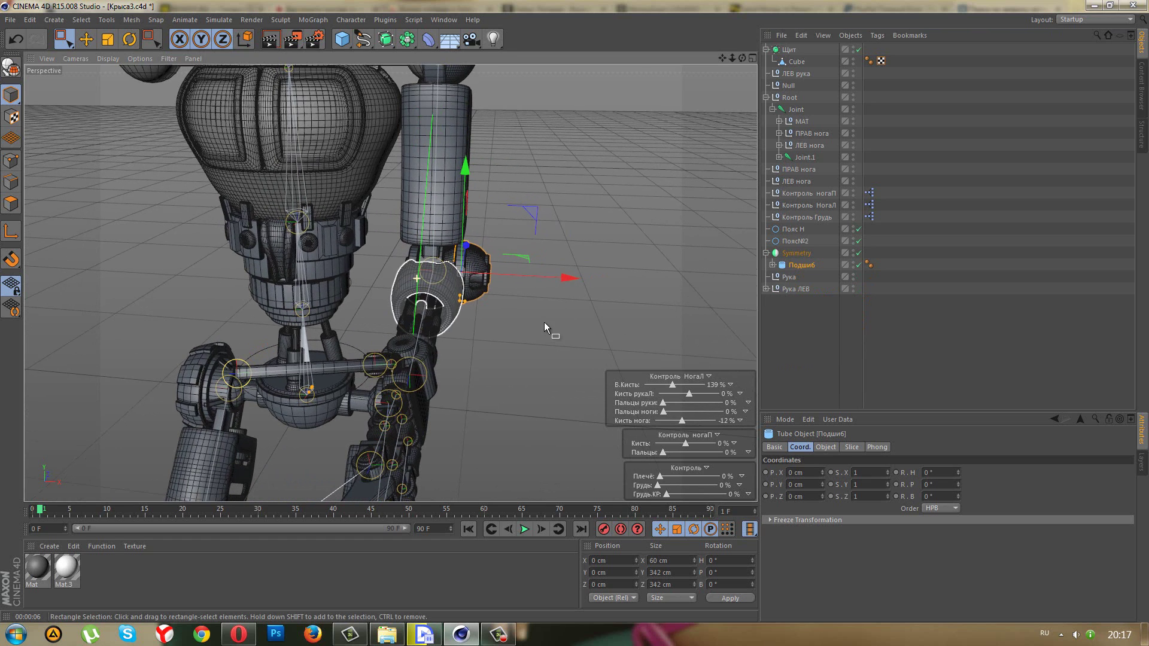
left_click(566, 278)
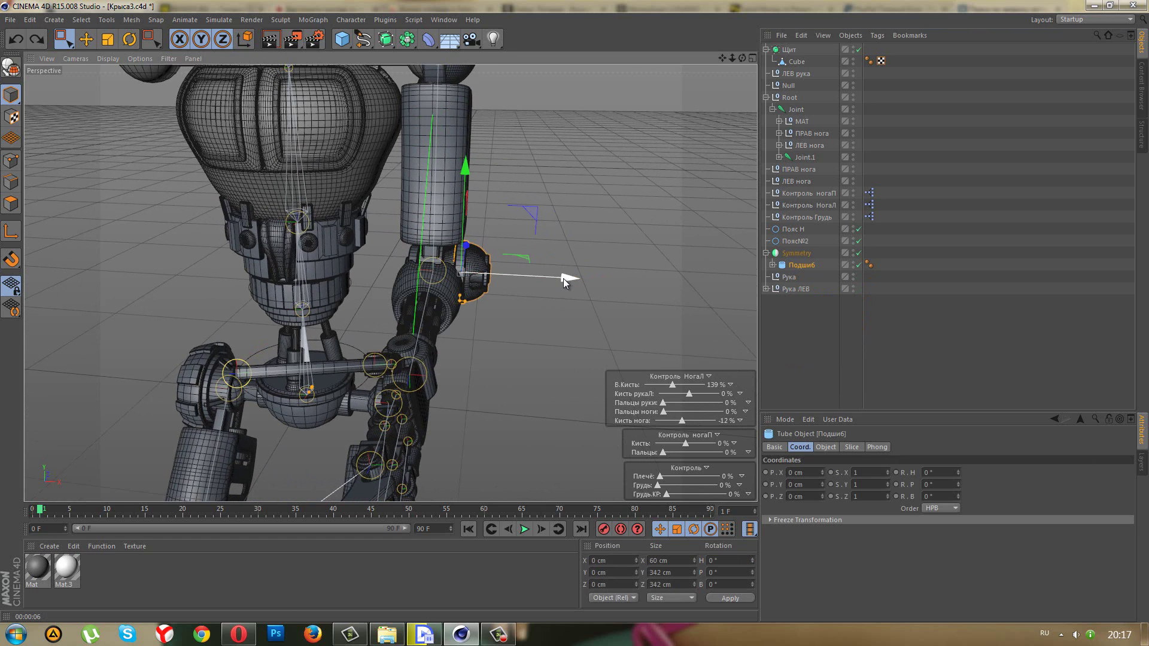
left_click_drag(565, 278, 572, 284)
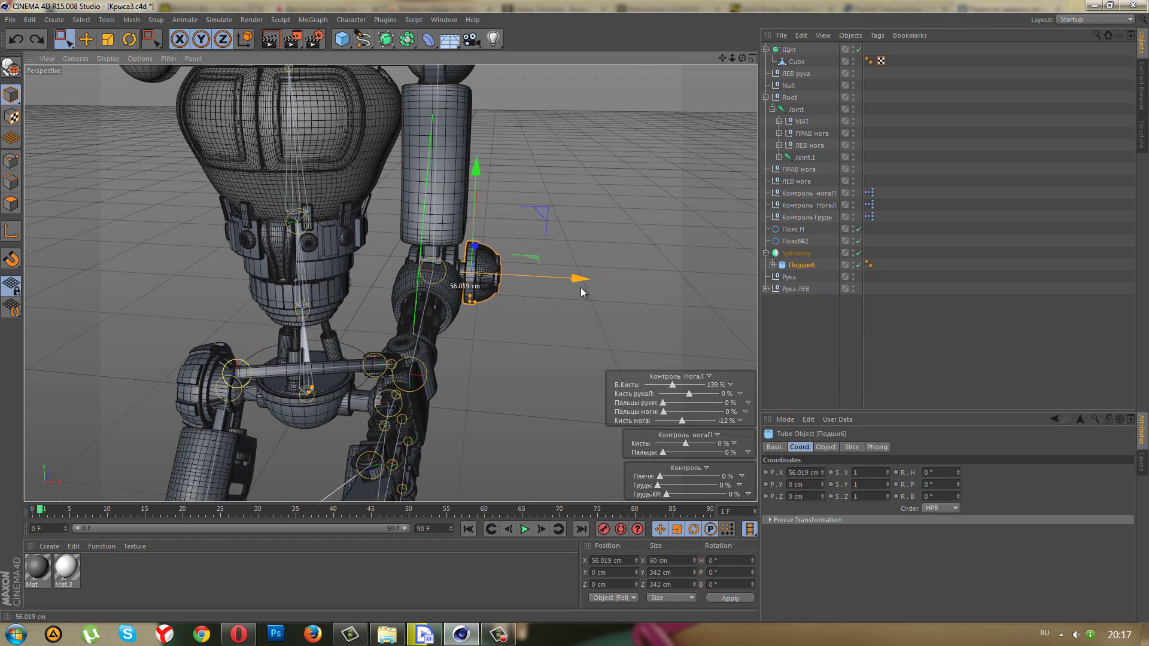
mouse_move(573, 285)
left_mouse_down()
mouse_move(617, 289)
mouse_move(536, 279)
left_mouse_up()
- Select the Symmetry object and frame the robot's upper body in a maximized Top view
left_click(790, 253)
middle_click(447, 339)
middle_click(533, 235)
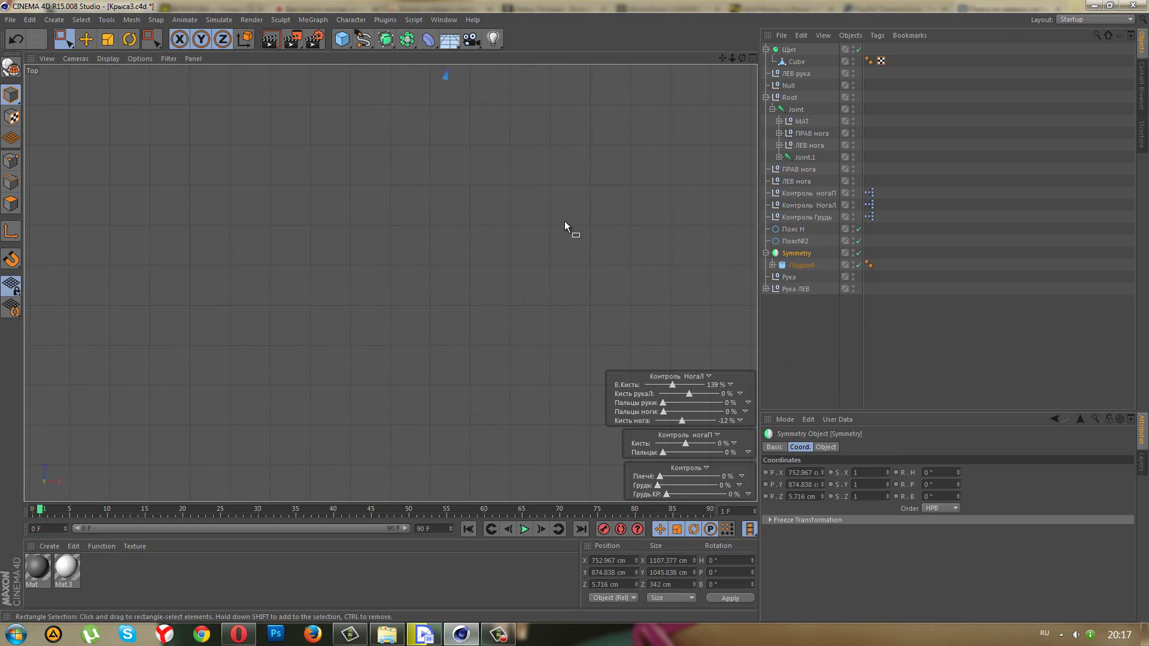
scroll(536, 344, "down", 2)
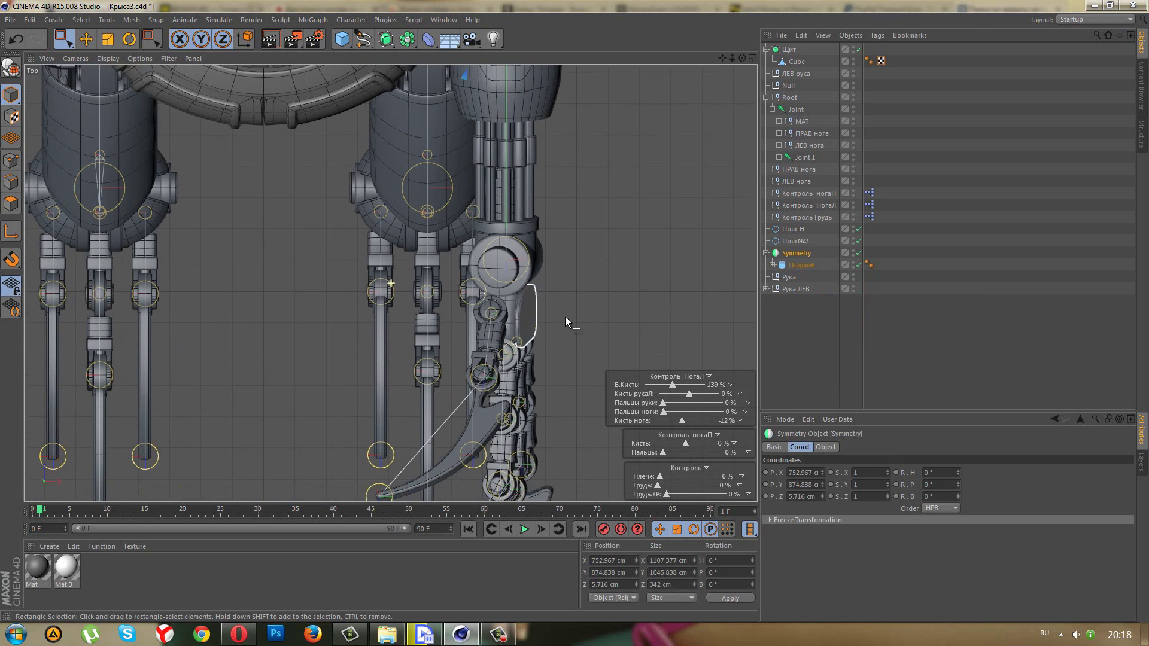
mouse_move(565, 317)
middle_mouse_down()
mouse_move(563, 284)
mouse_move(577, 489)
middle_mouse_up()
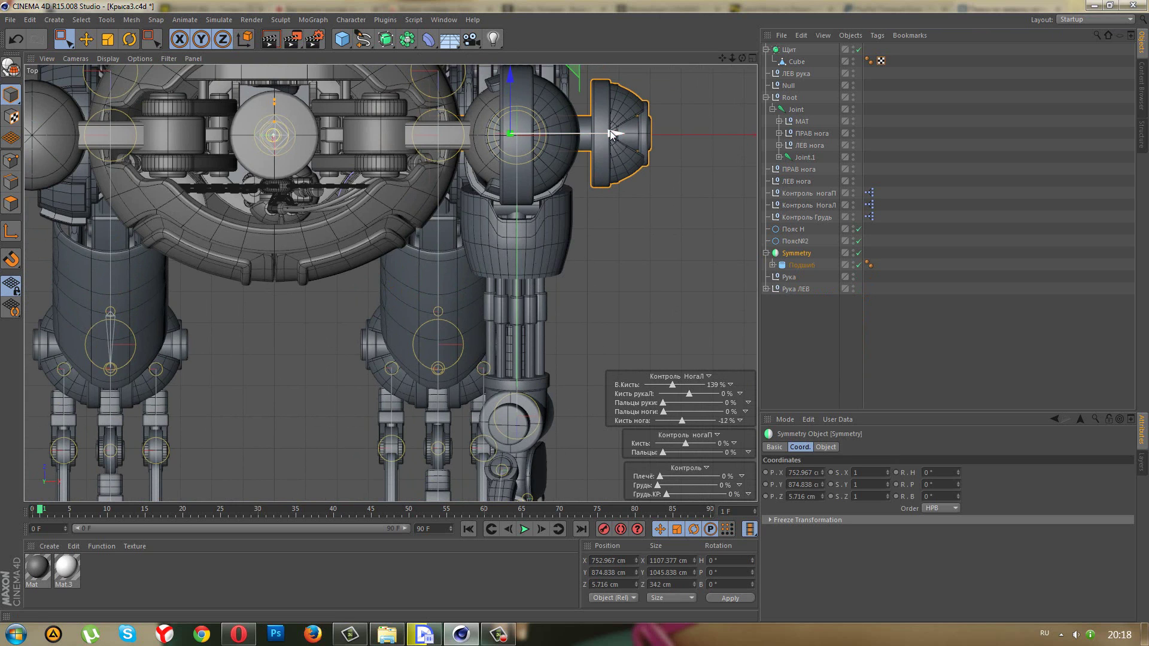
- Move the Symmetry mirror centre to X 772.075 cm, then return to Perspective view
left_click_drag(610, 133, 618, 134)
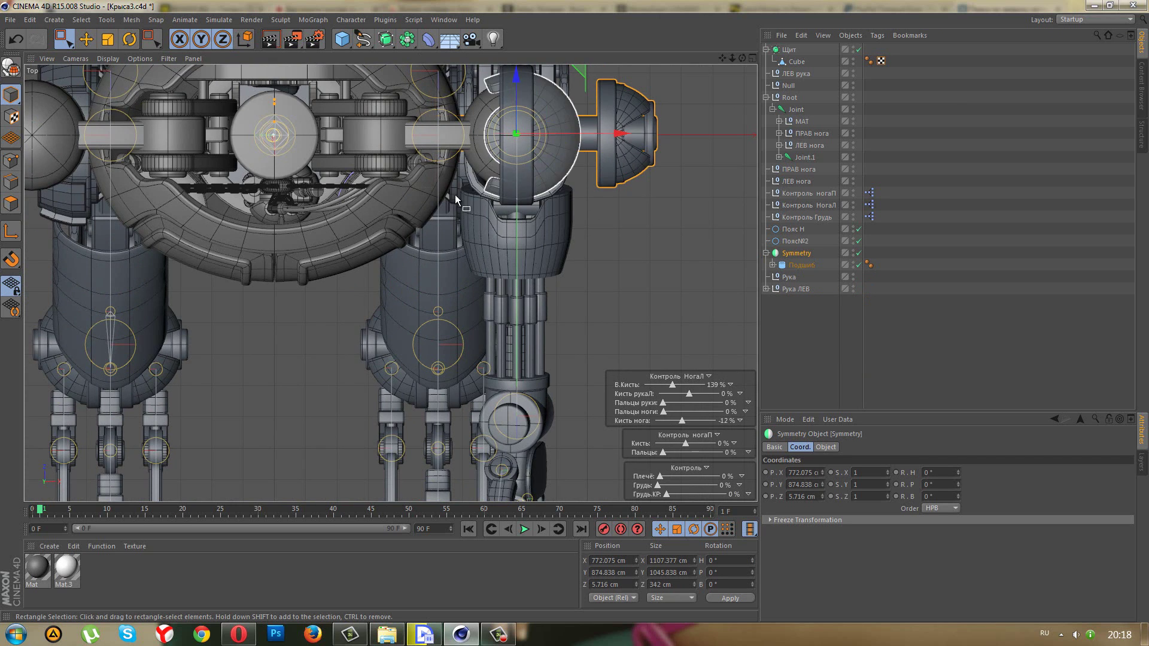
middle_click(454, 195)
middle_click(278, 188)
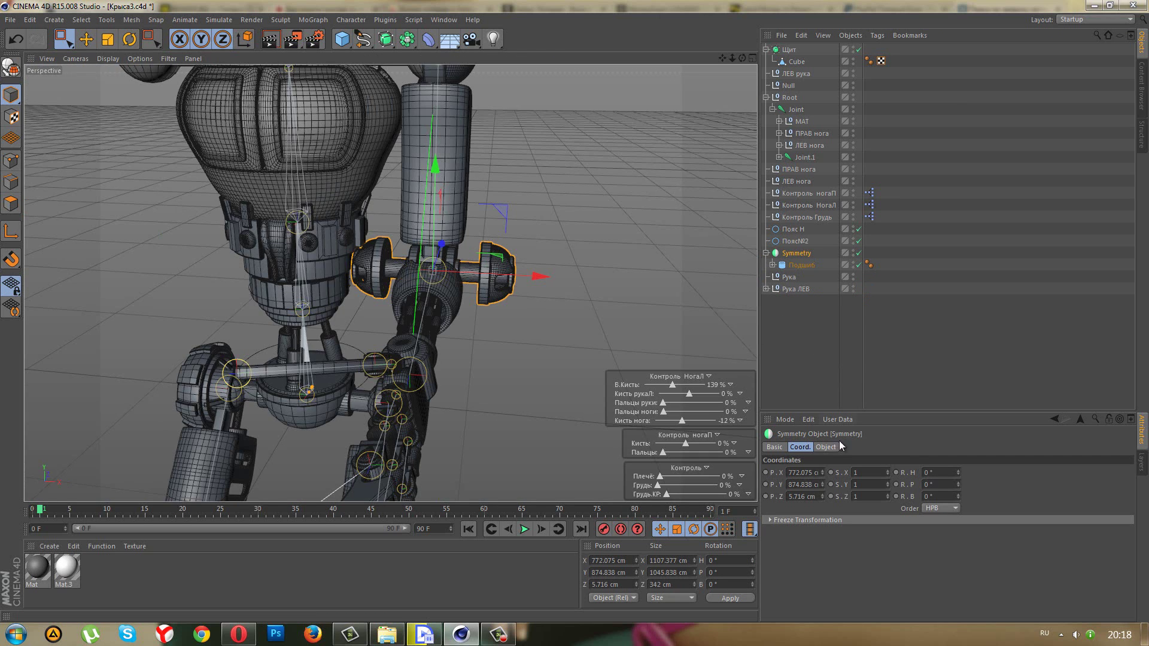
- Slide the Подшиб bearing tube inward along X to about 153.5 cm
left_click(805, 266)
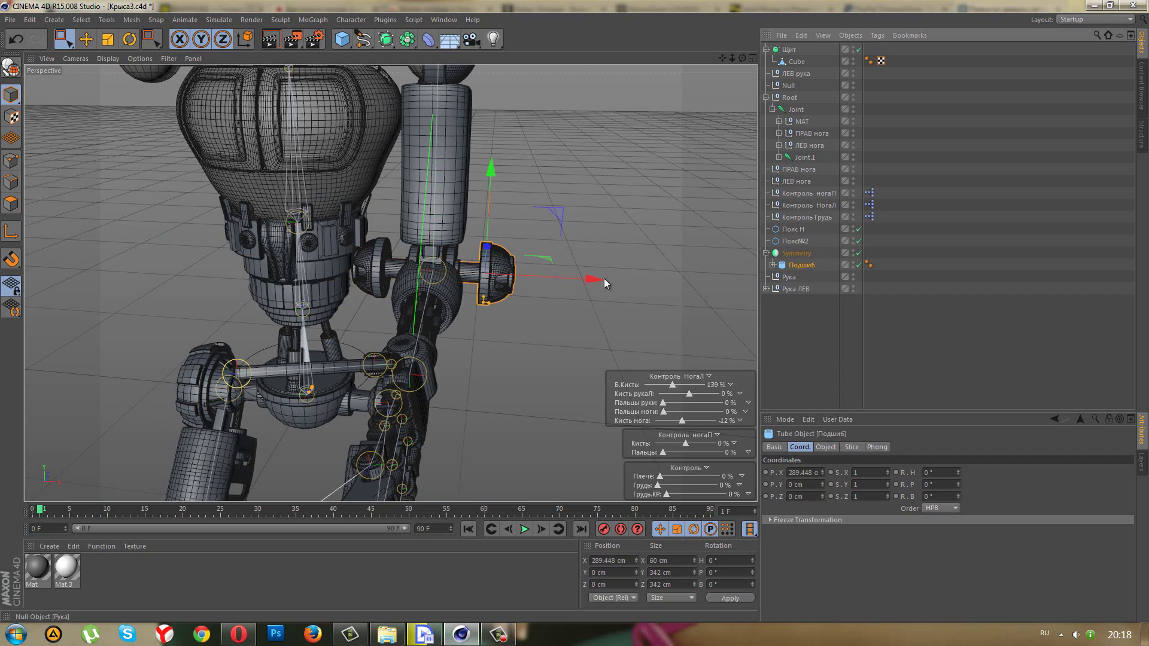
scroll(548, 235, "up", 2)
scroll(566, 218, "up", 2)
scroll(536, 213, "up", 2)
scroll(537, 213, "up", 2)
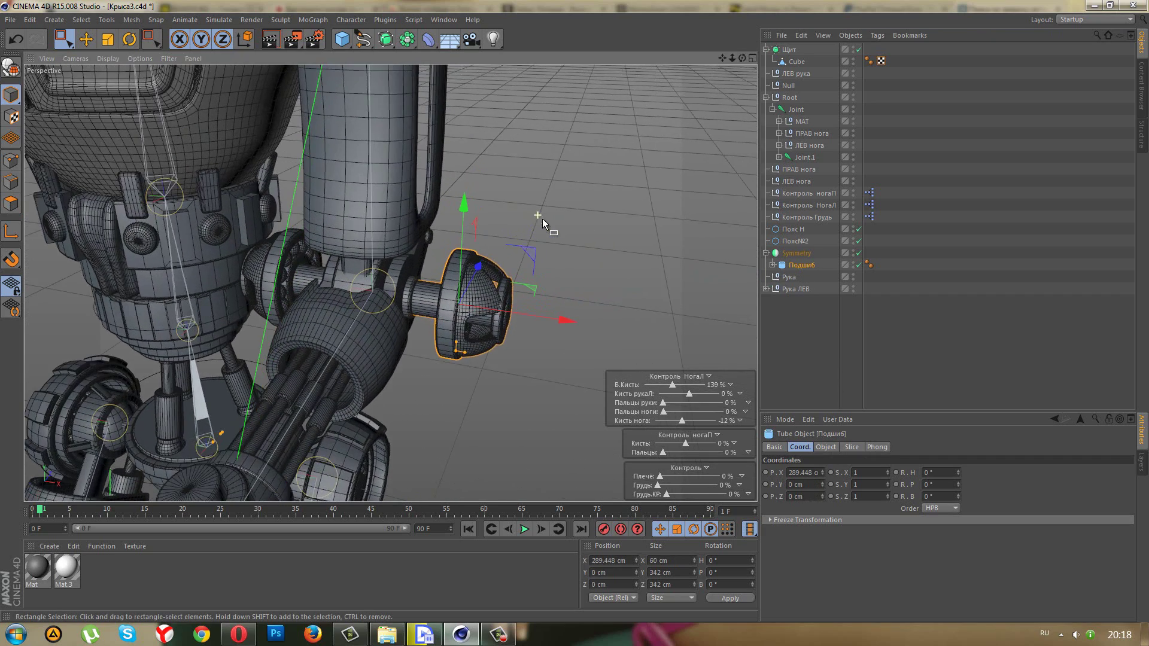
scroll(542, 218, "up", 2)
left_click_drag(566, 329, 548, 320)
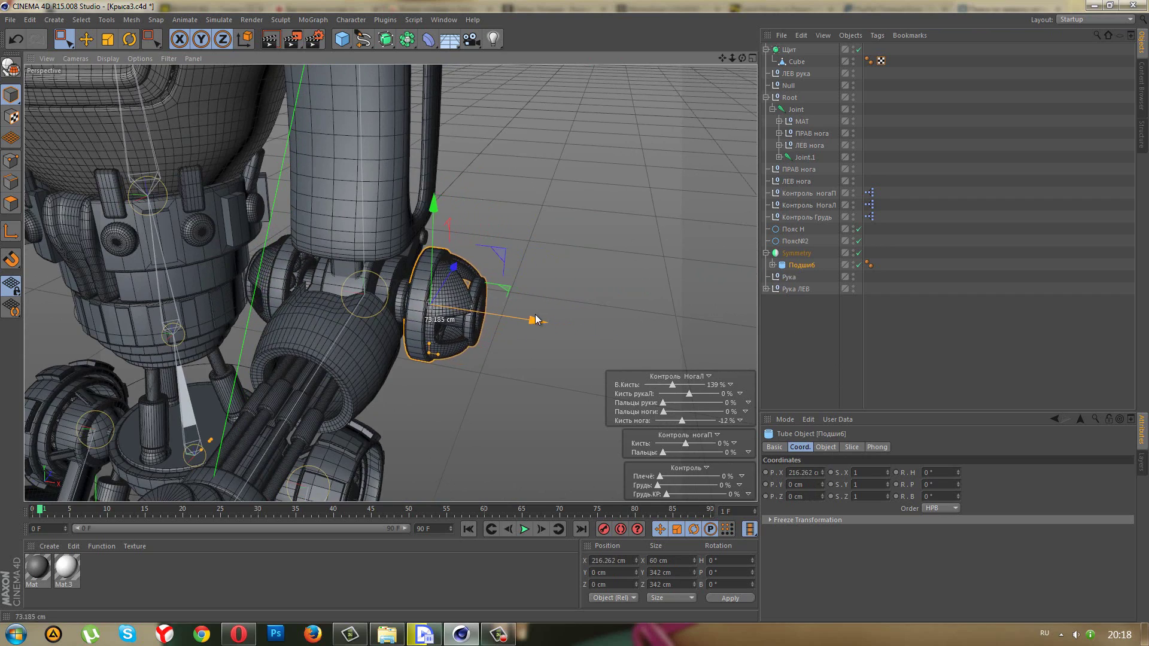
left_click_drag(548, 320, 519, 314)
- Check the joint from another angle and fine-tune the bearing to X 155.655 cm
mouse_move(524, 274)
left_mouse_down("alt")
mouse_move(481, 293)
mouse_move(48, 214)
left_mouse_up("alt")
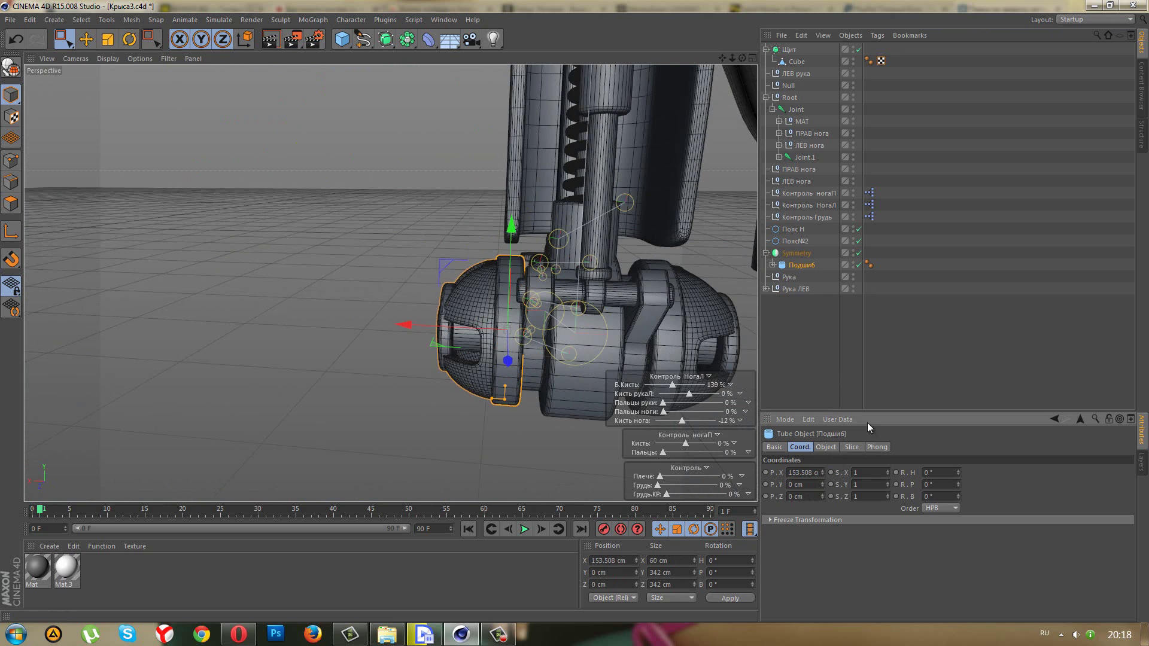
scroll(575, 316, "up", 2)
scroll(557, 335, "up", 2)
mouse_move(519, 376)
left_mouse_down("alt")
mouse_move(508, 339)
mouse_move(519, 331)
left_mouse_up("alt")
left_click_drag(444, 343, 446, 339)
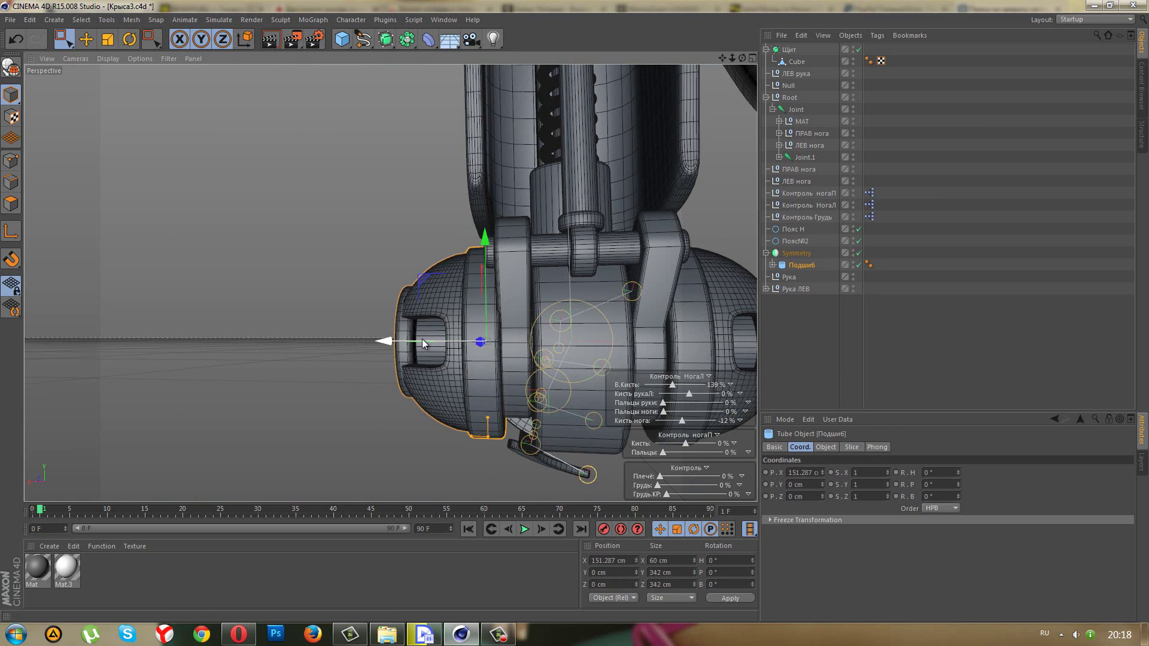
left_click_drag(421, 339, 418, 339)
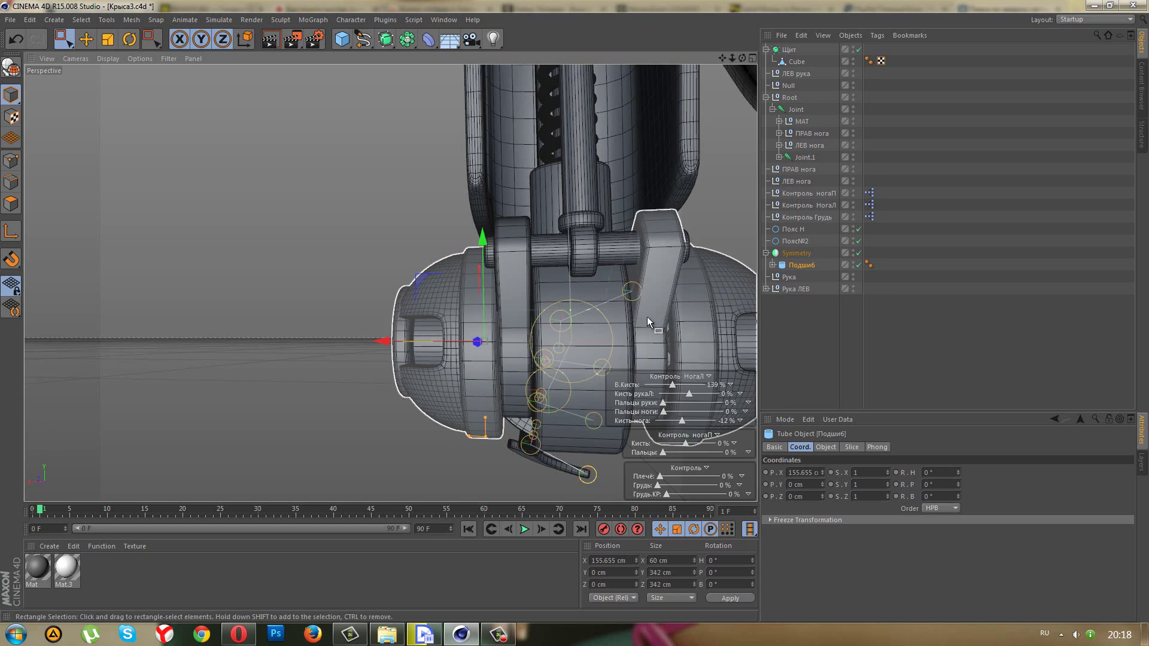
mouse_move(647, 317)
left_mouse_down("alt")
mouse_move(597, 325)
mouse_move(743, 358)
mouse_move(655, 282)
left_mouse_up("alt")
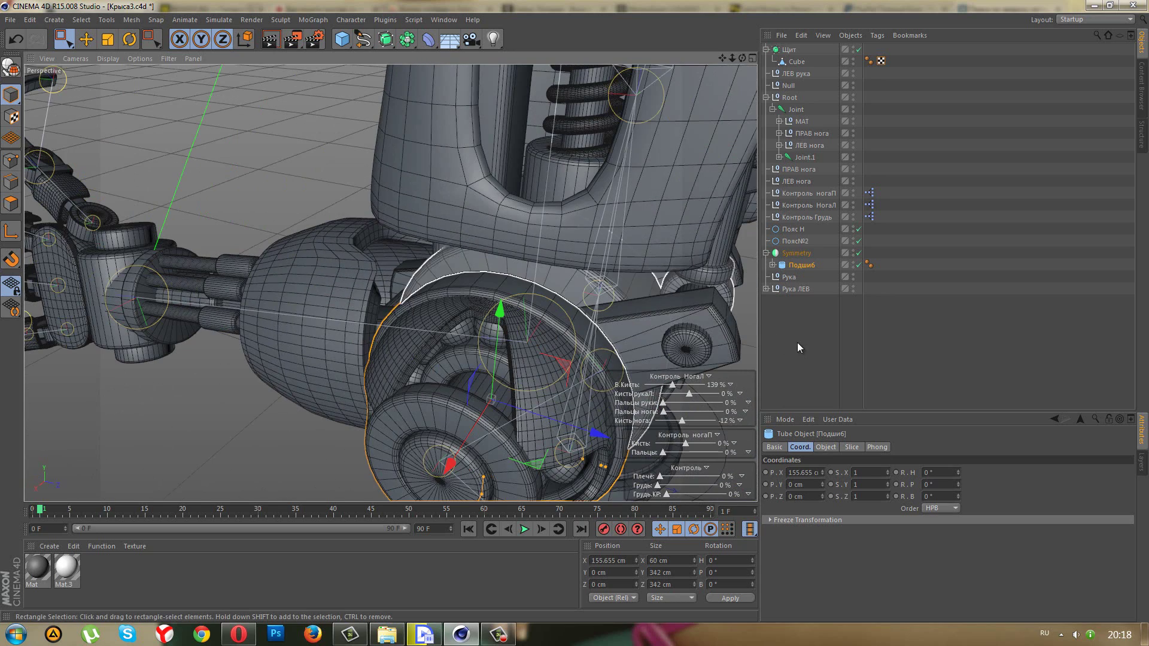
- Rename the Symmetry object to Локоть
left_click(796, 342)
double_click(795, 254)
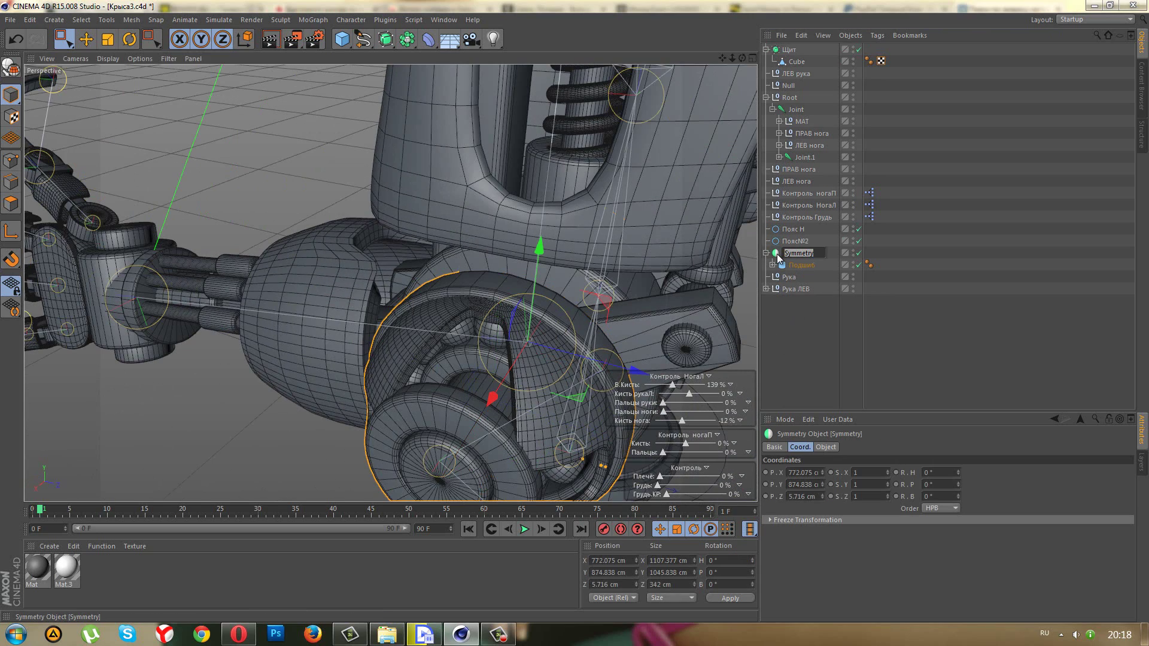
type("Локот")
type("ь")
key("Return")
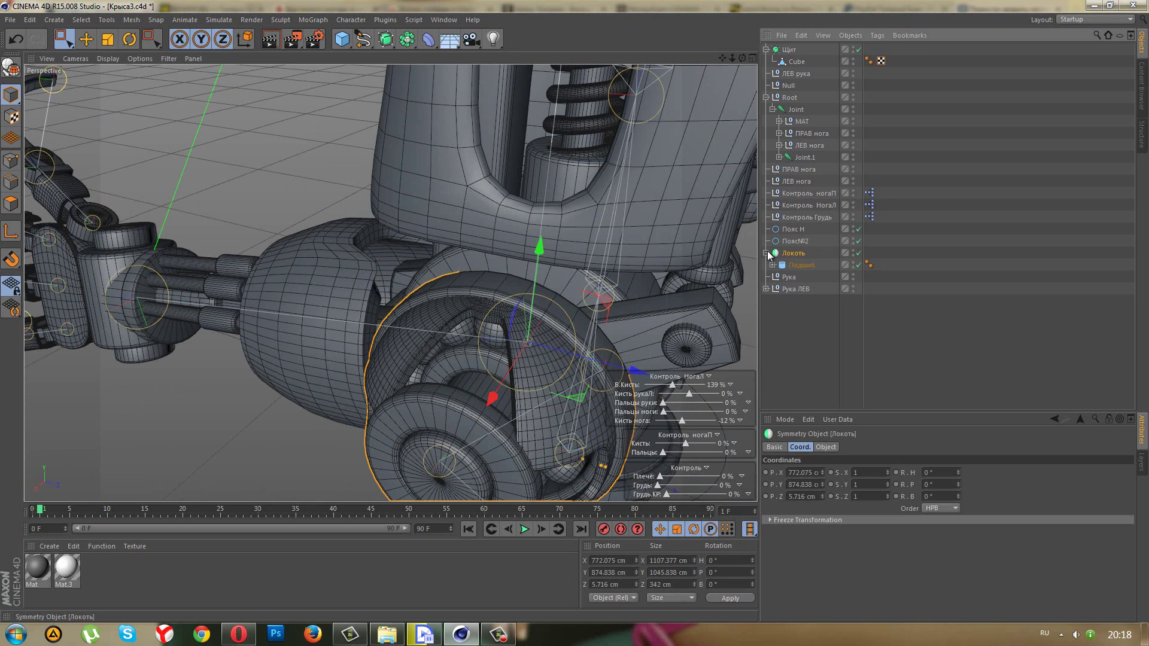
- Move Локоть below Рука in the hierarchy and render a preview of the robot
left_click(766, 253)
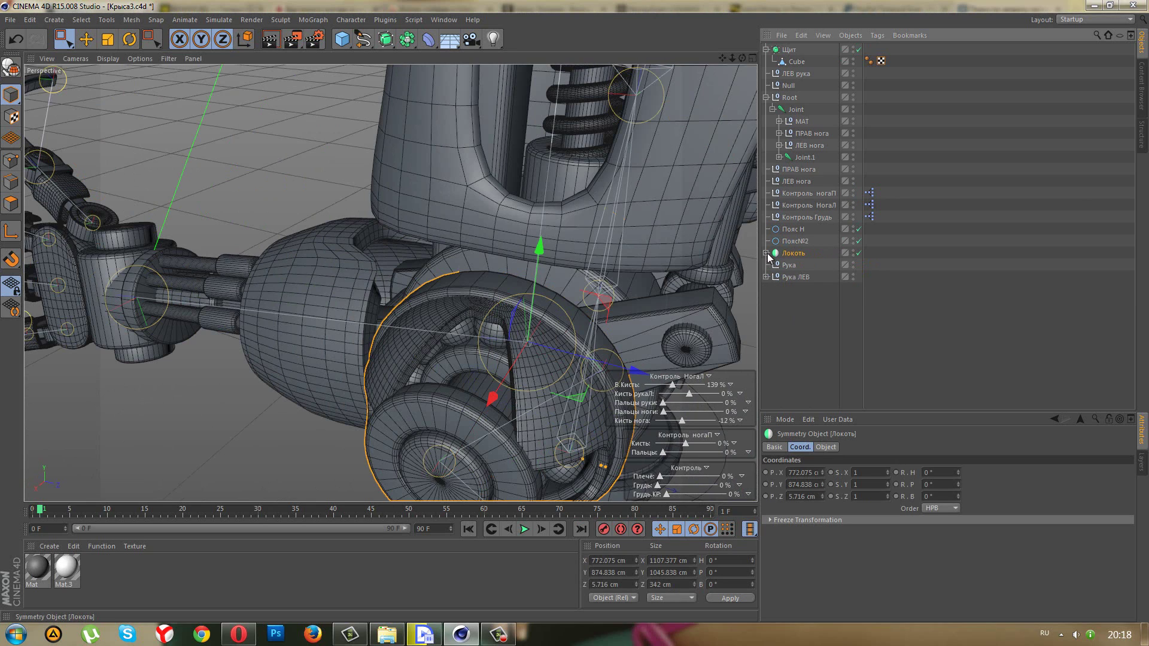
left_click_drag(785, 271, 791, 283)
left_click(791, 283)
mouse_move(411, 281)
left_mouse_down("alt")
mouse_move(303, 267)
mouse_move(433, 254)
mouse_move(568, 311)
mouse_move(697, 278)
mouse_move(648, 297)
mouse_move(574, 287)
left_mouse_up("alt")
left_click(270, 41)
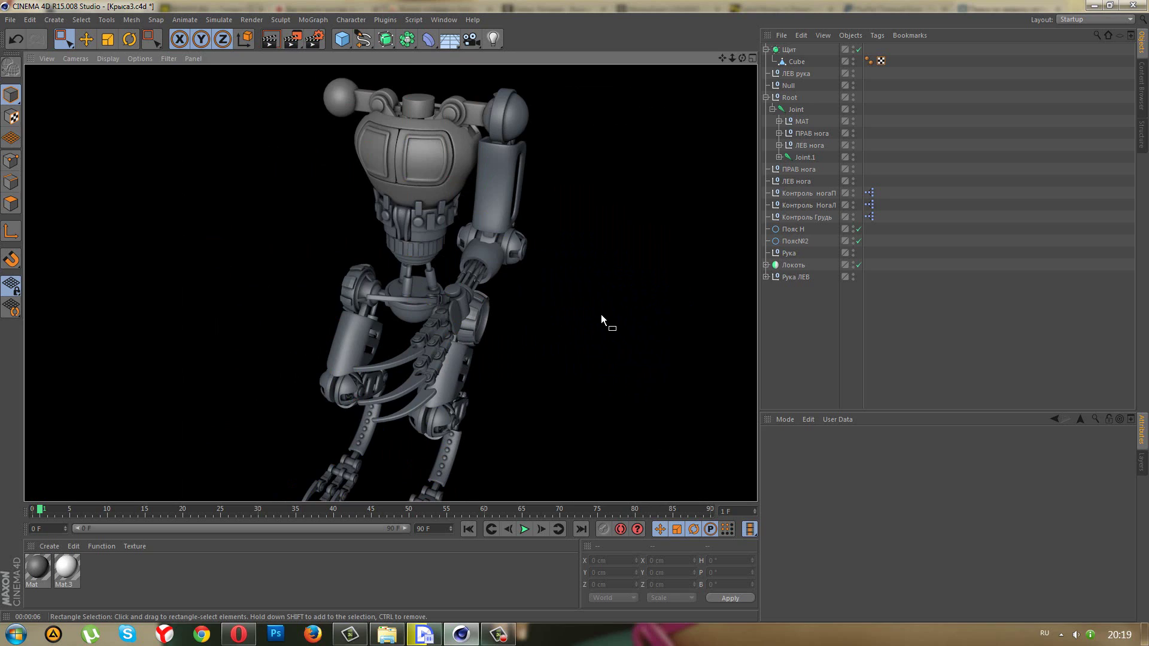
- Parent Локоть under null 2 inside the Рука ЛЕВ arm chain
left_click_drag(601, 314, 491, 271, "alt")
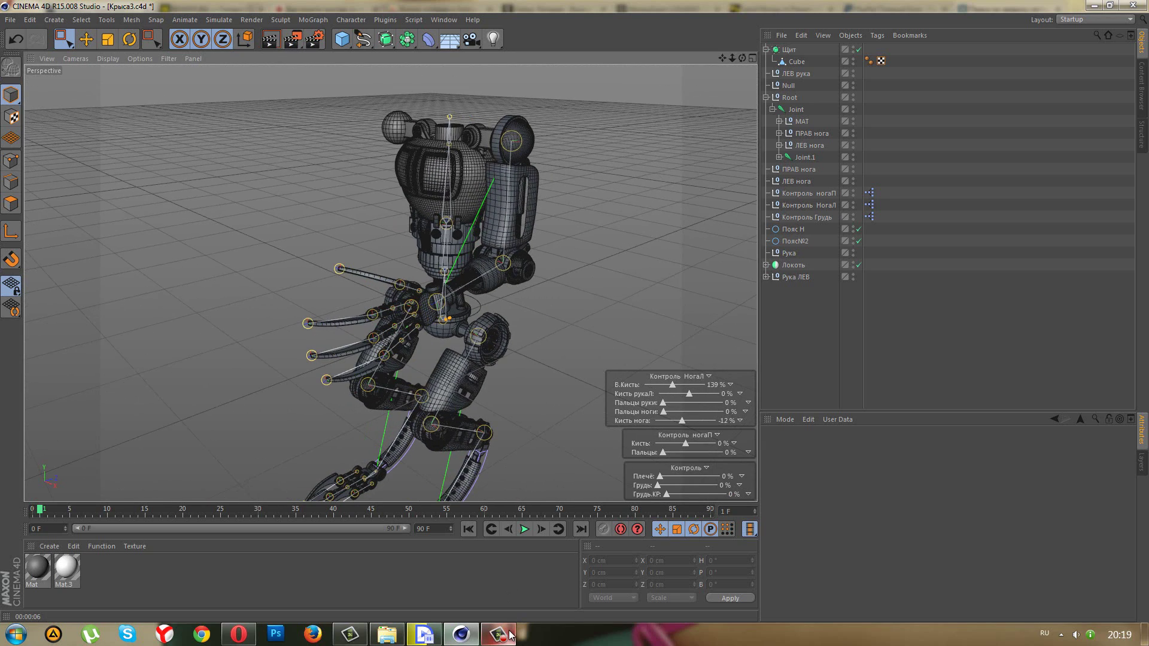
mouse_move(491, 361)
left_mouse_down("alt")
mouse_move(490, 332)
mouse_move(467, 319)
left_mouse_up("alt")
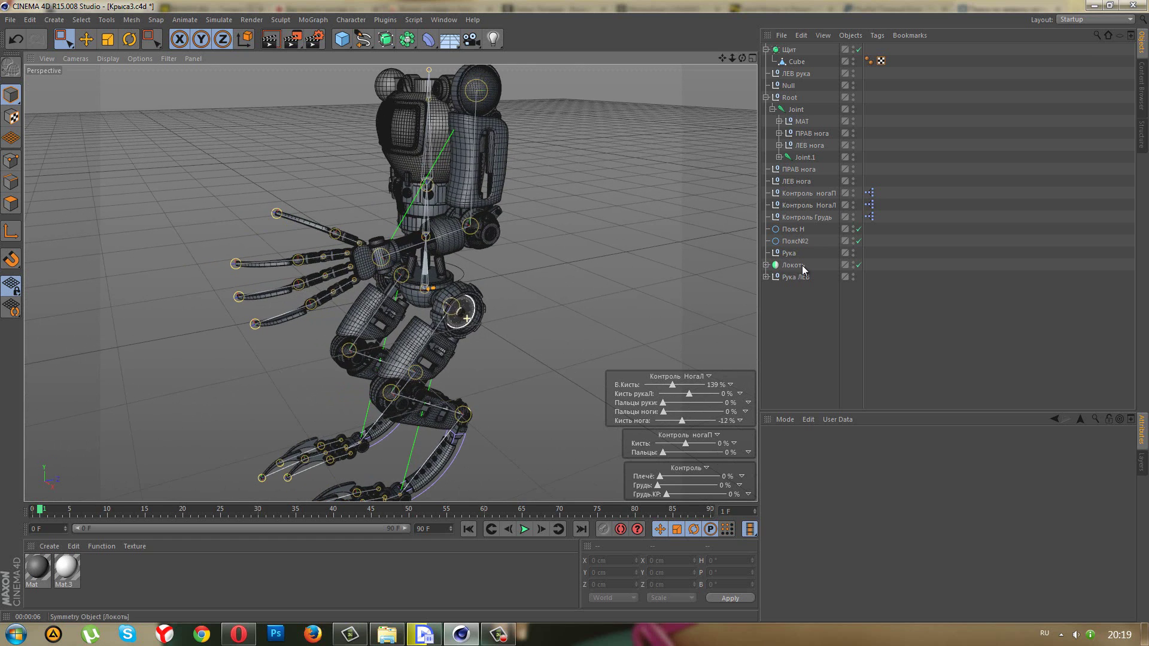
left_click(766, 278)
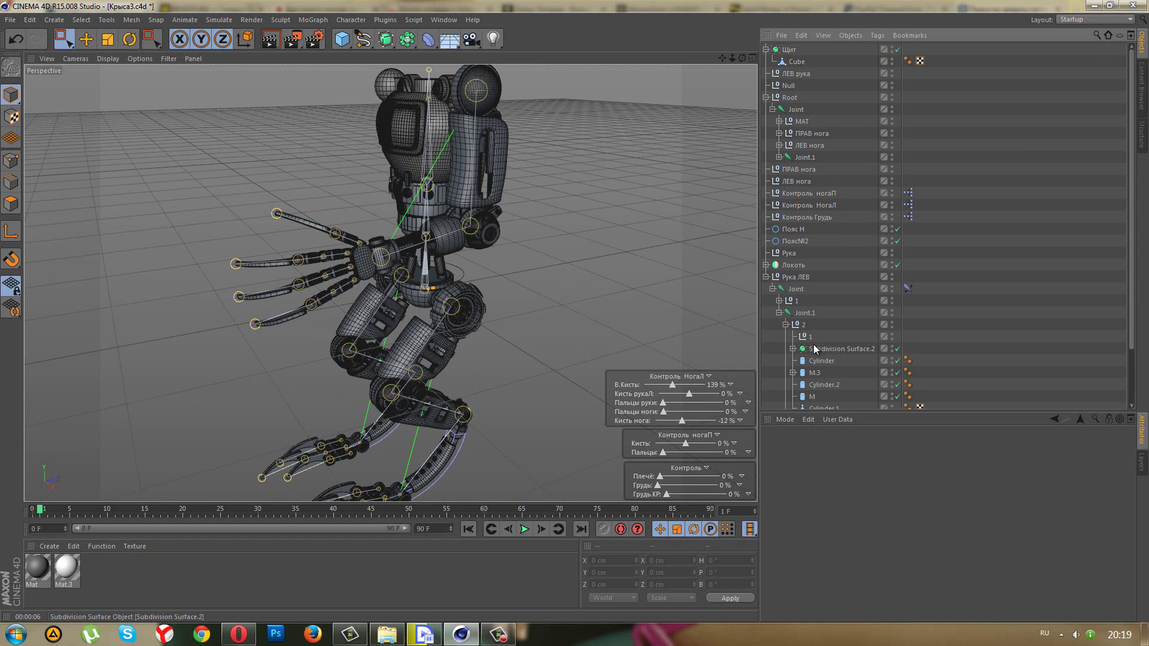
left_click(785, 325)
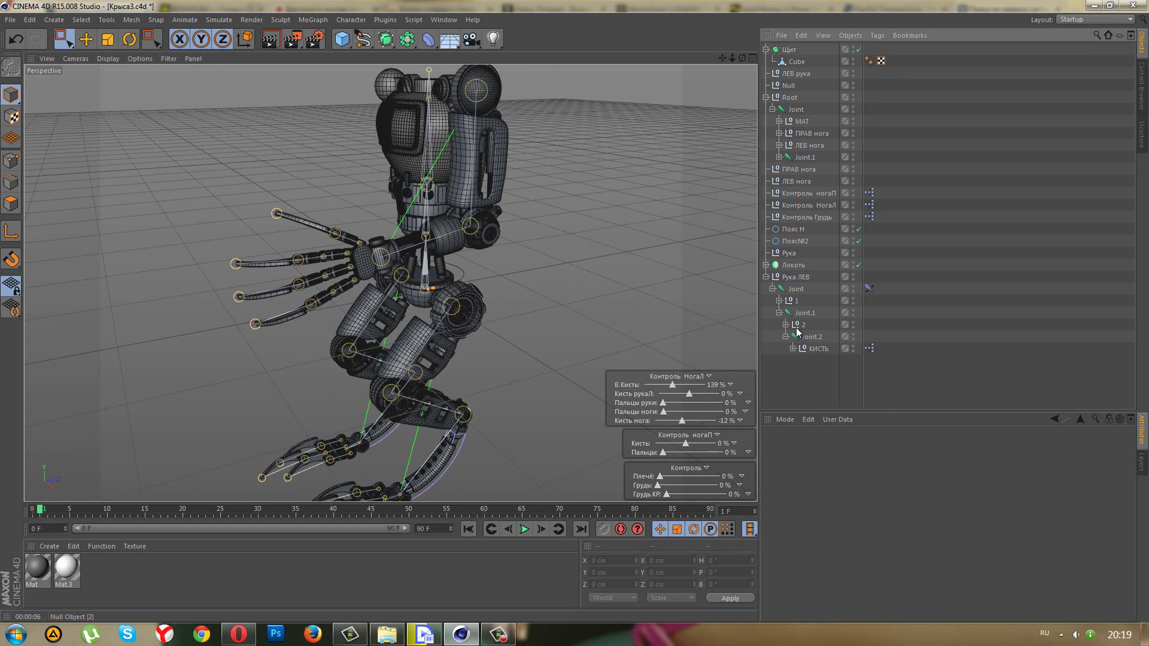
left_click(785, 266)
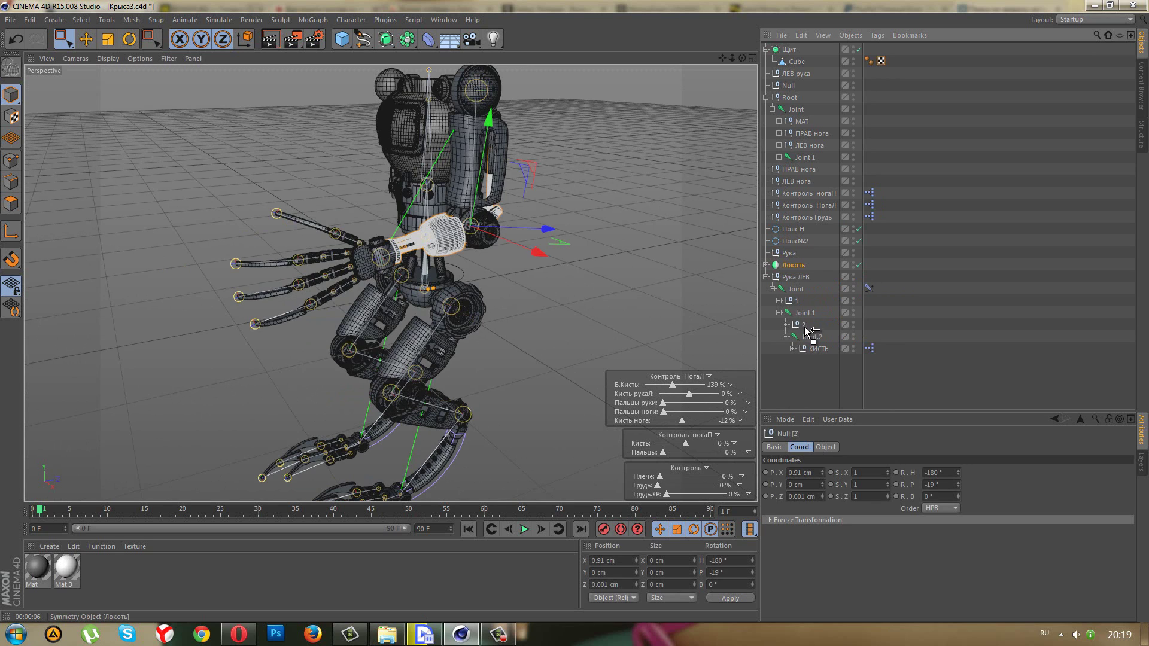
left_click_drag(795, 305, 796, 307)
left_click(790, 290)
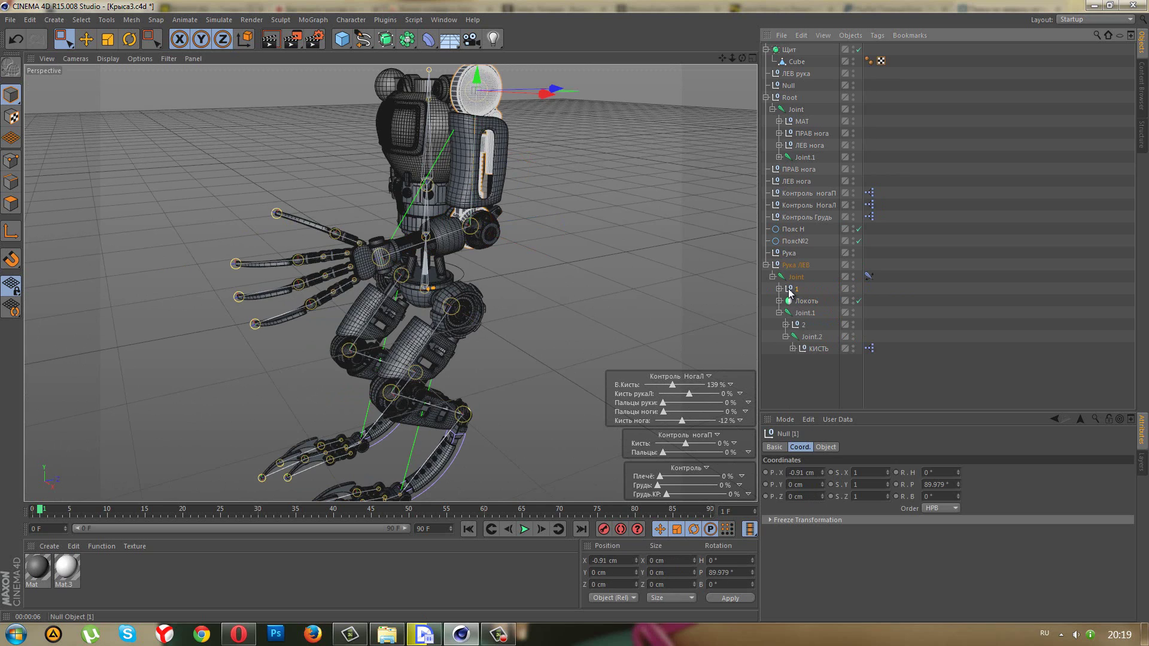
left_click(795, 302)
left_click_drag(802, 325, 803, 321)
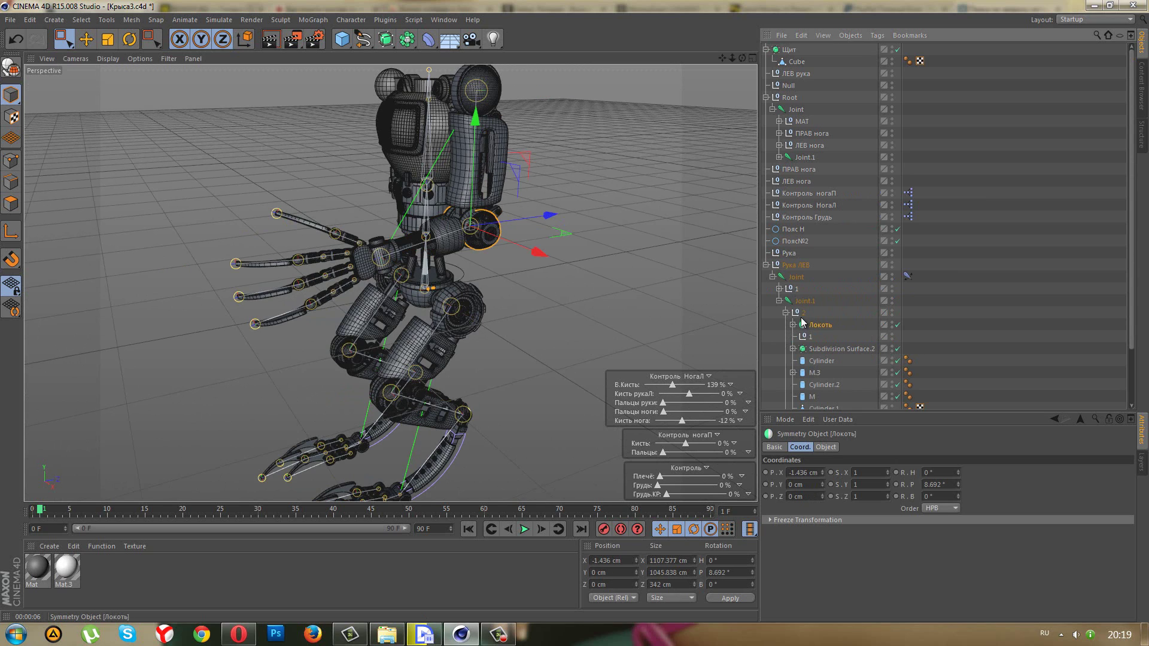
- Collapse the arm hierarchy and set the viewport to Gouraud Shading
left_click(786, 313)
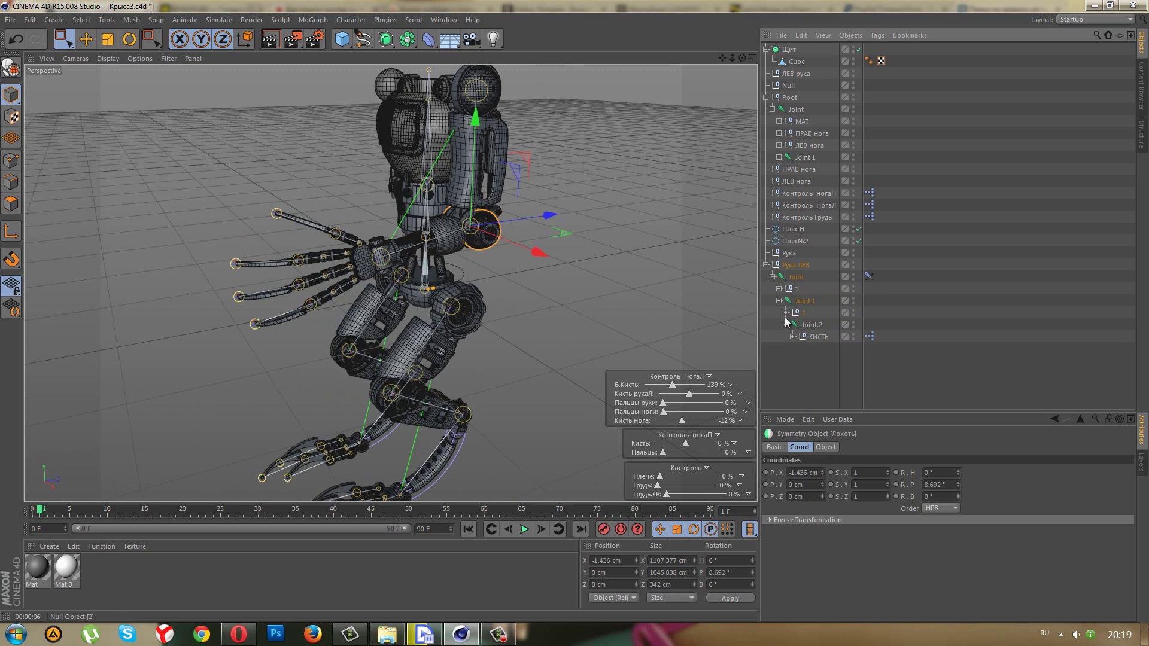
left_click(765, 265)
left_click(776, 318)
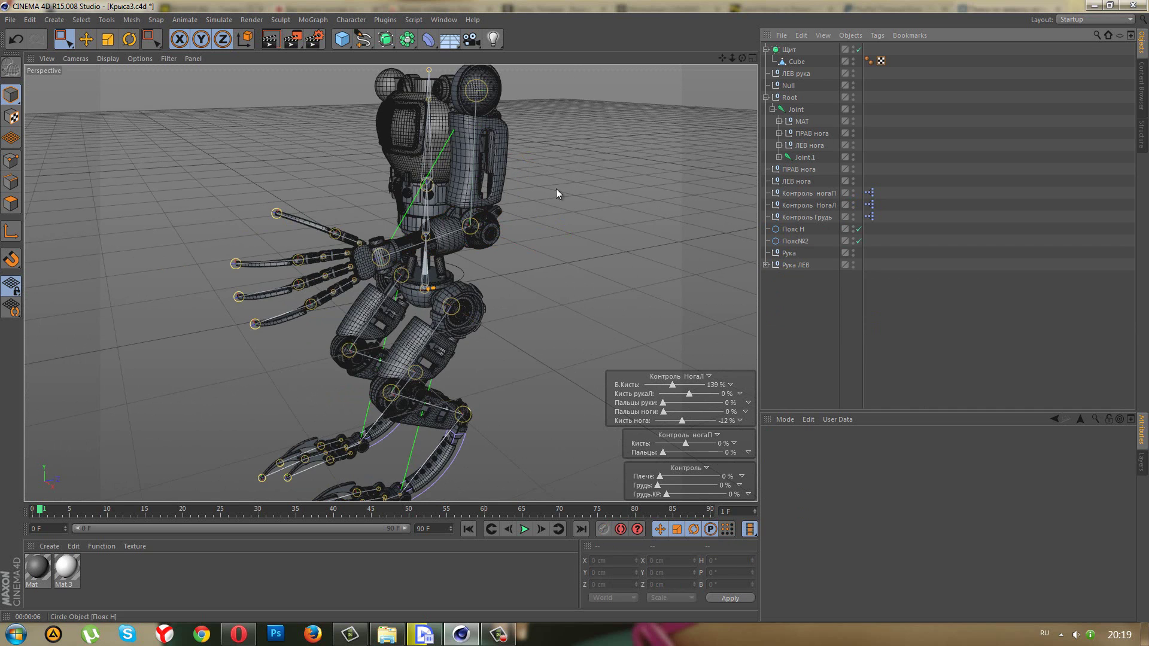
left_click(109, 59)
left_click(132, 76)
scroll(502, 236, "up", 3)
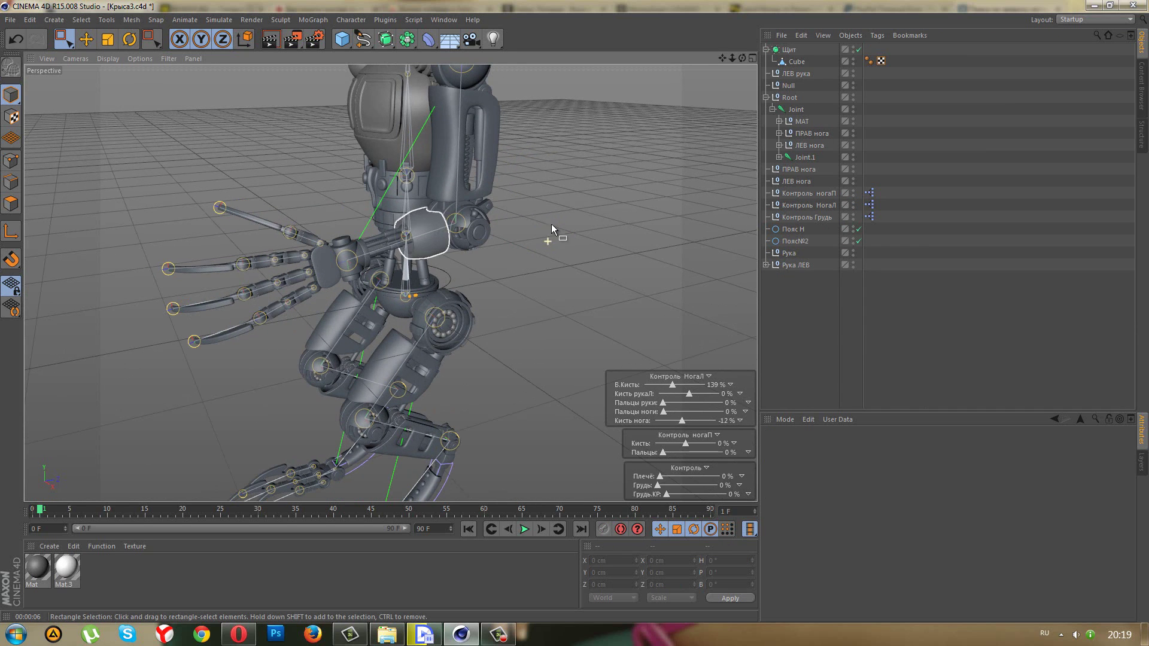
- Parent the Щит shield under null 1 in Рука ЛЕВ, then collapse the hierarchy
left_click(766, 50)
left_click_drag(799, 186, 773, 251)
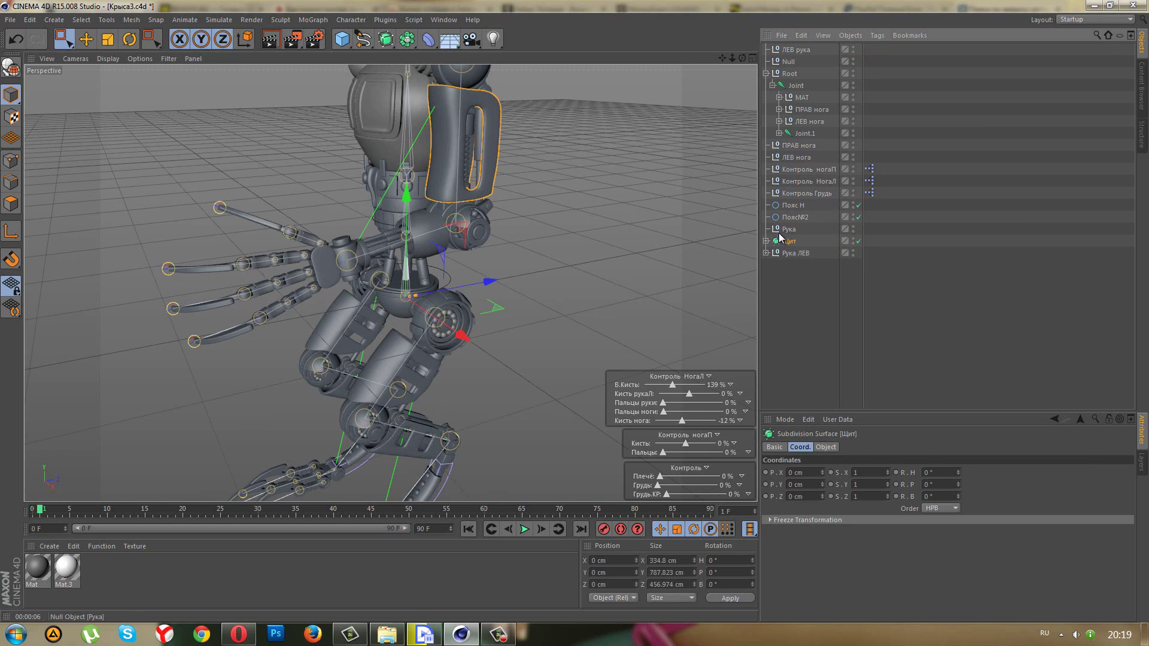
left_click(767, 253)
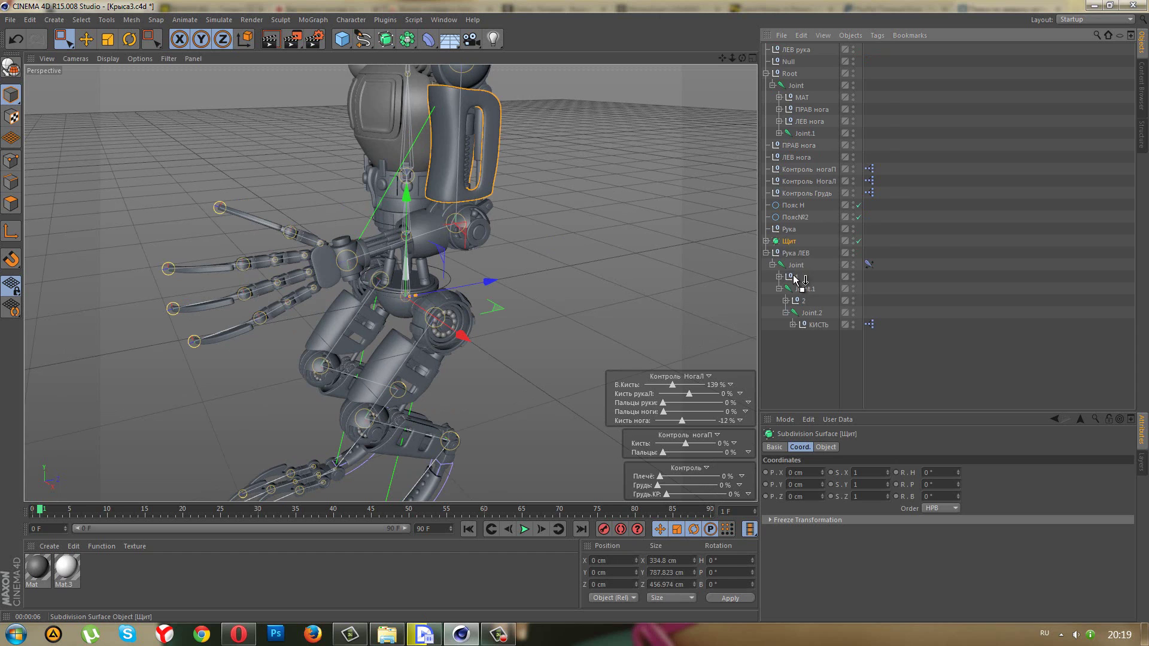
left_click_drag(794, 278, 786, 268)
left_click(778, 265)
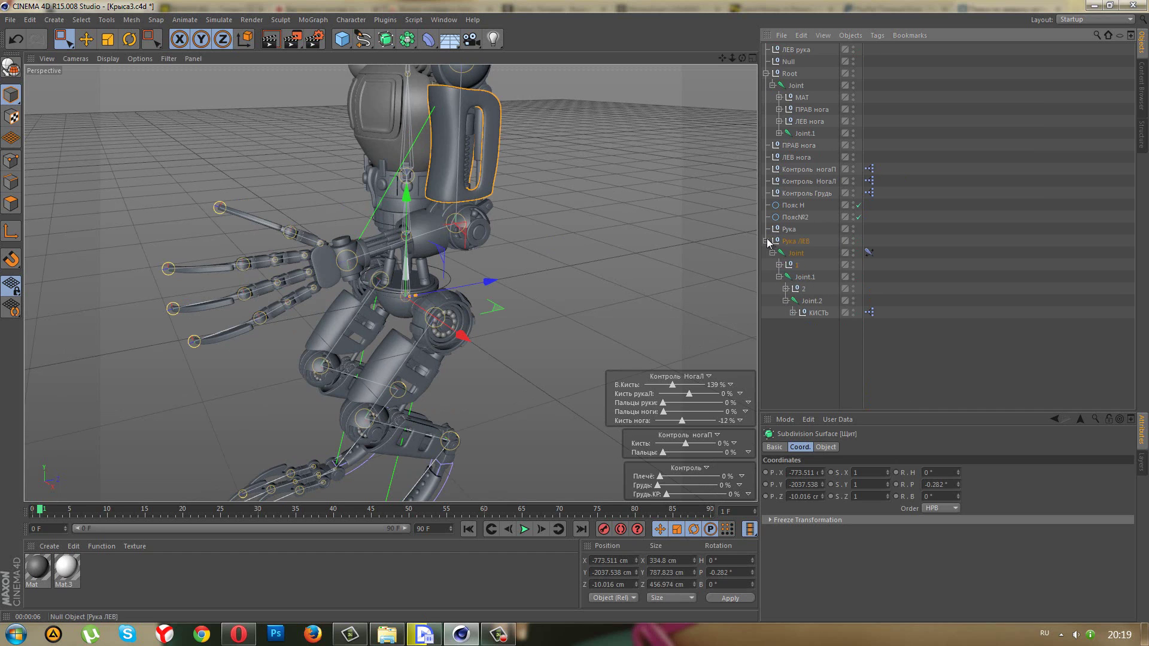
left_click(766, 241)
left_click(778, 263)
- Select the ЛЕВ рука hand control and orbit to a near side view of the robot
left_click(790, 50)
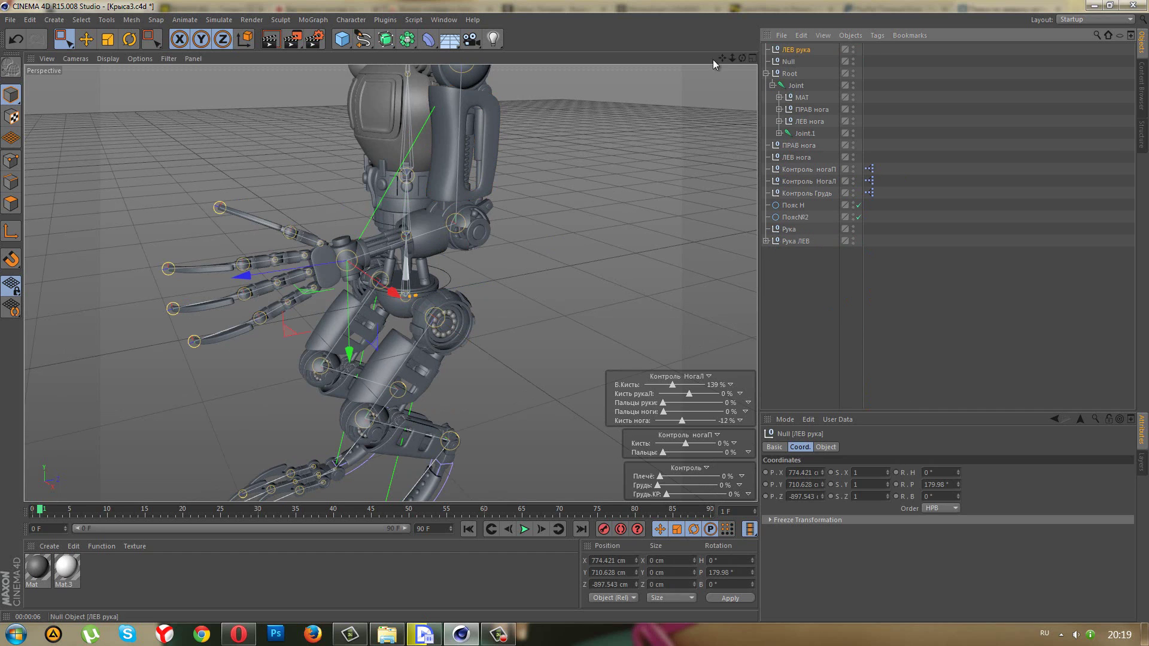
mouse_move(501, 234)
left_mouse_down("alt")
mouse_move(305, 339)
mouse_move(256, 281)
mouse_move(349, 370)
mouse_move(350, 297)
left_mouse_up("alt")
scroll(490, 212, "up", 1)
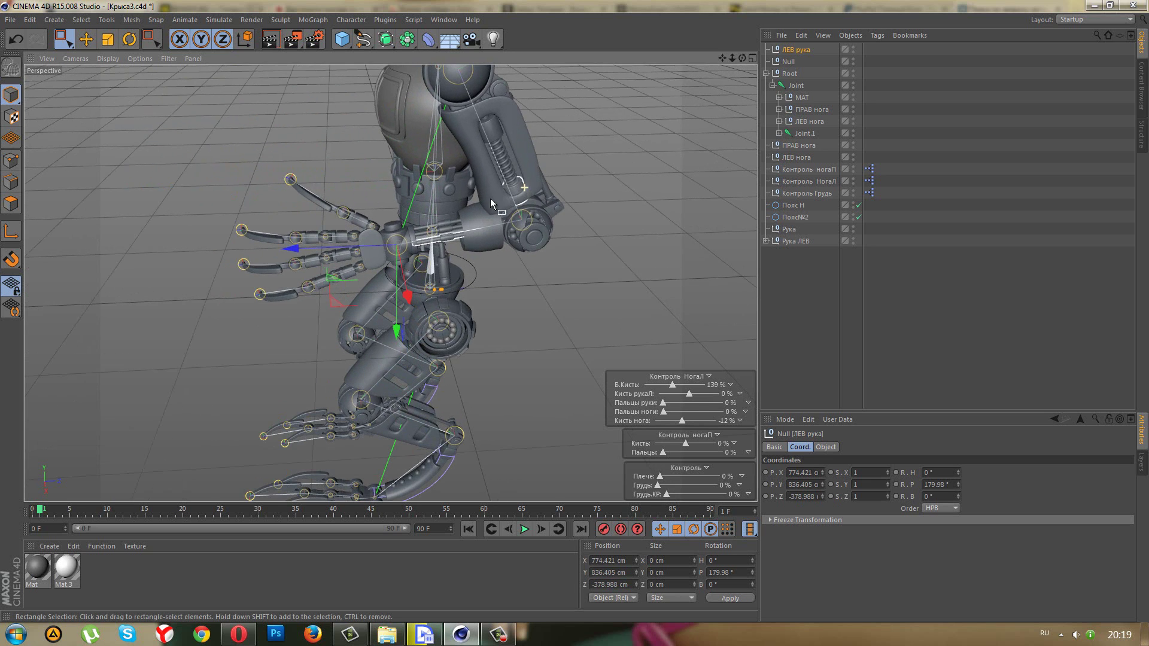
scroll(489, 199, "up", 1)
scroll(483, 180, "up", 1)
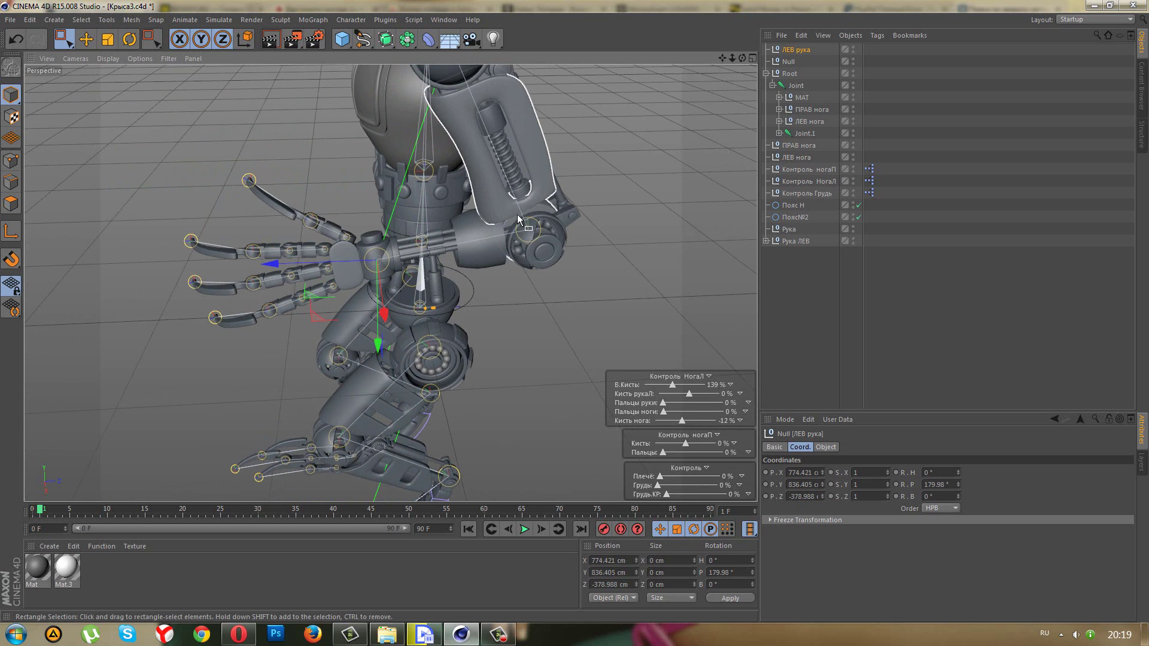
mouse_move(517, 214)
left_mouse_down("alt")
mouse_move(559, 170)
mouse_move(514, 131)
mouse_move(432, 174)
mouse_move(535, 200)
left_mouse_up("alt")
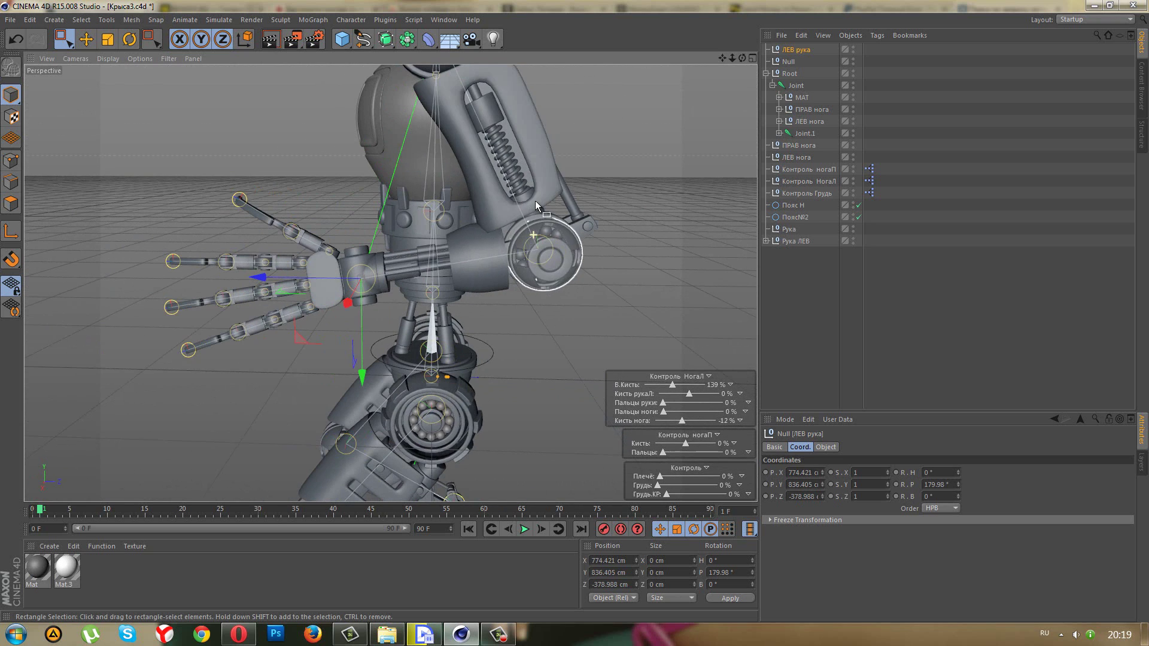
- Select the shield's Cube mesh under Рука ЛЕВ > null 1 > Щит
left_click(765, 241)
left_click(779, 265)
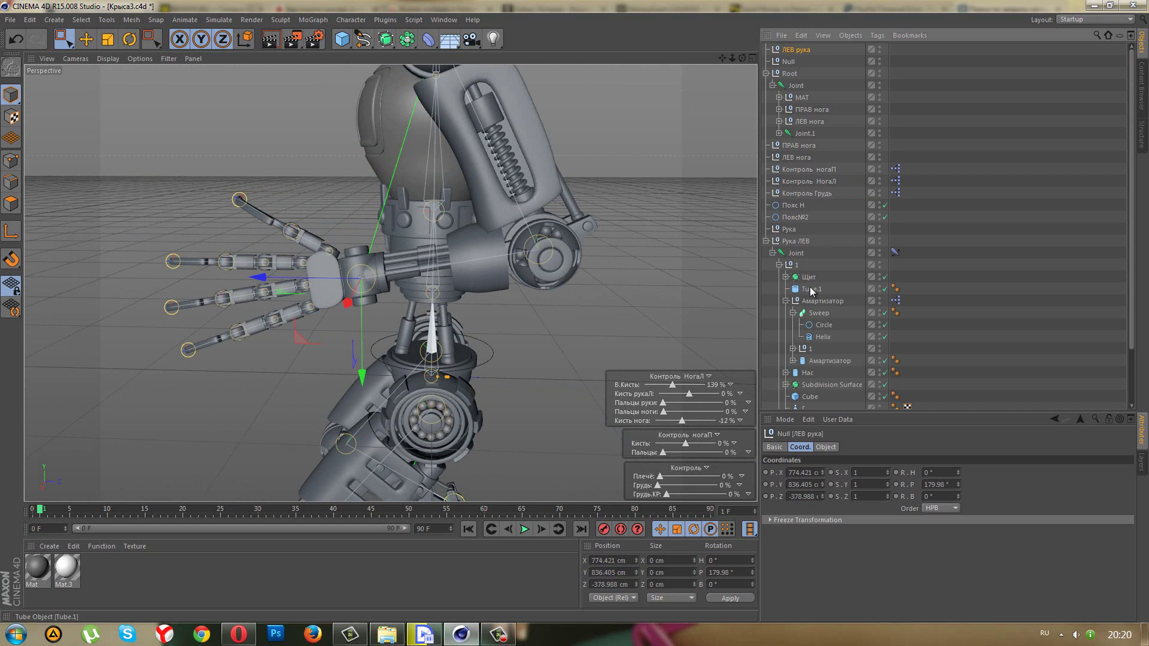
left_click(786, 277)
left_click(817, 289)
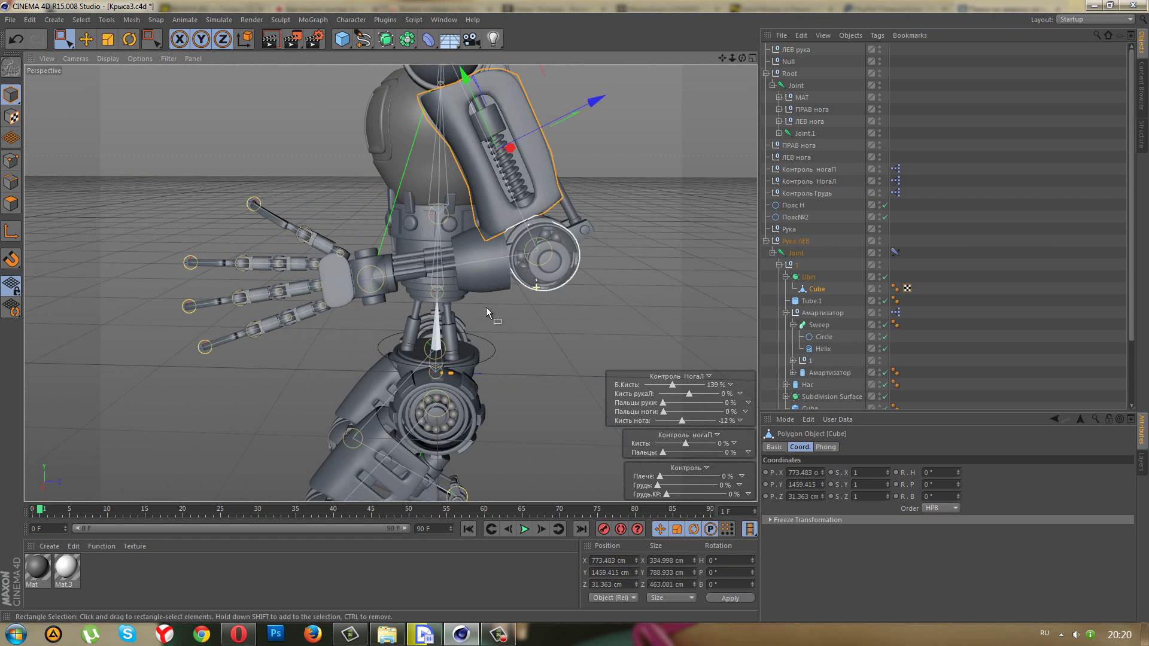
- In the maximized Right view, select the shield's lower edge points and move them down
middle_click(298, 347)
middle_click(321, 350)
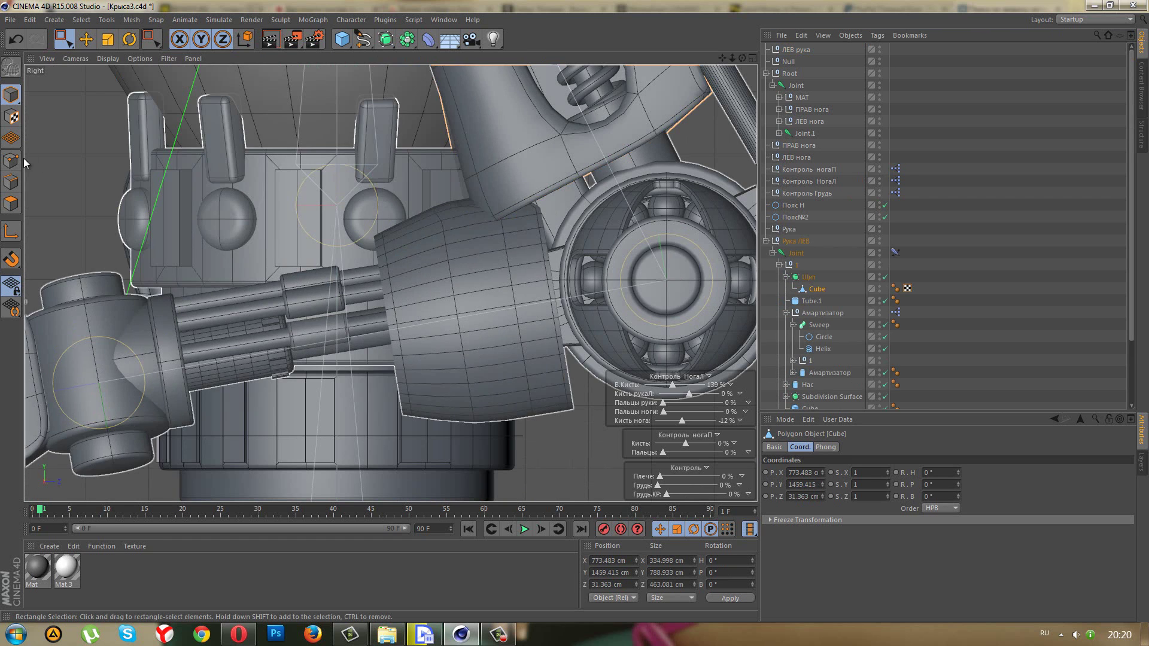
scroll(366, 232, "down", 2)
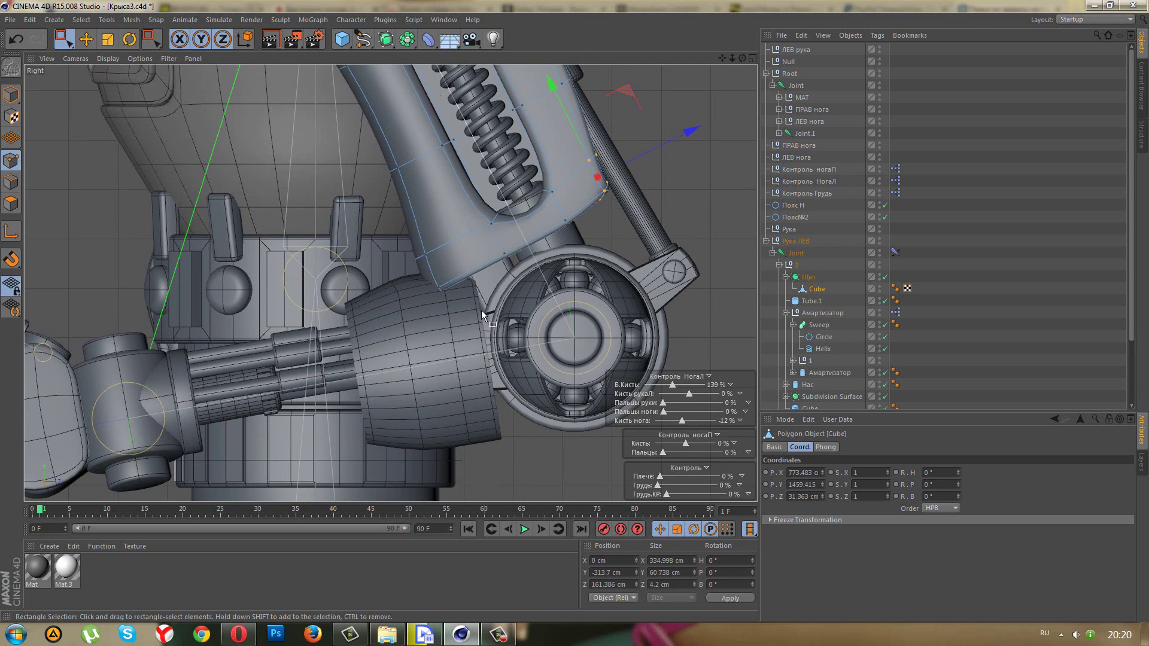
left_click_drag(506, 339, 506, 339)
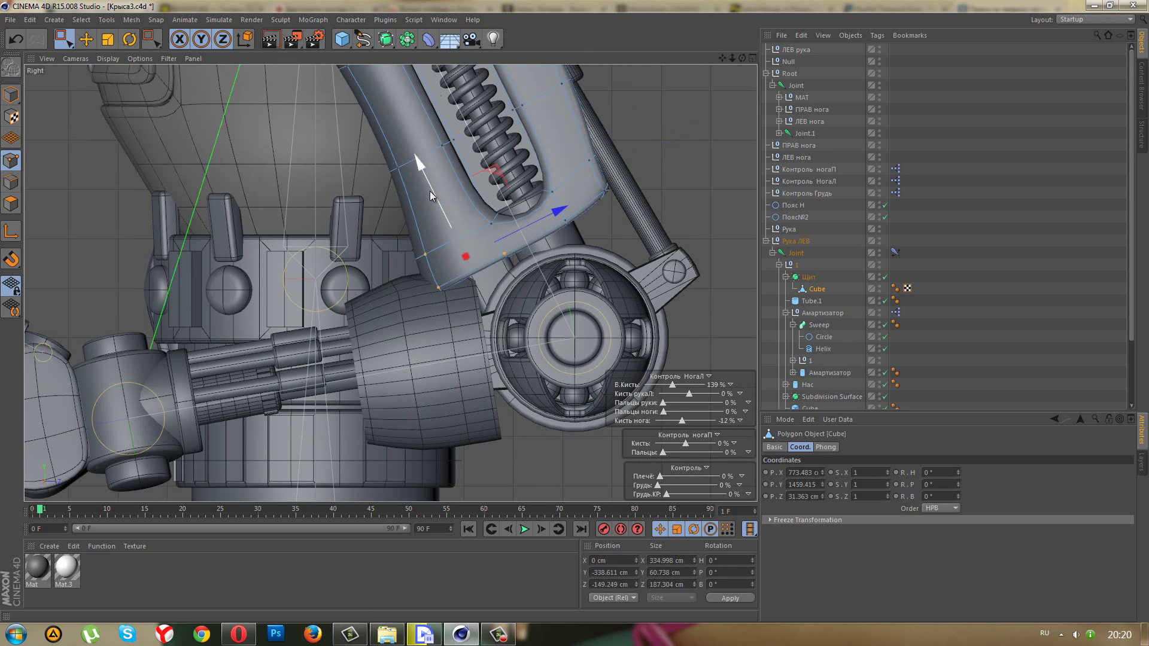
key("ctrl+z")
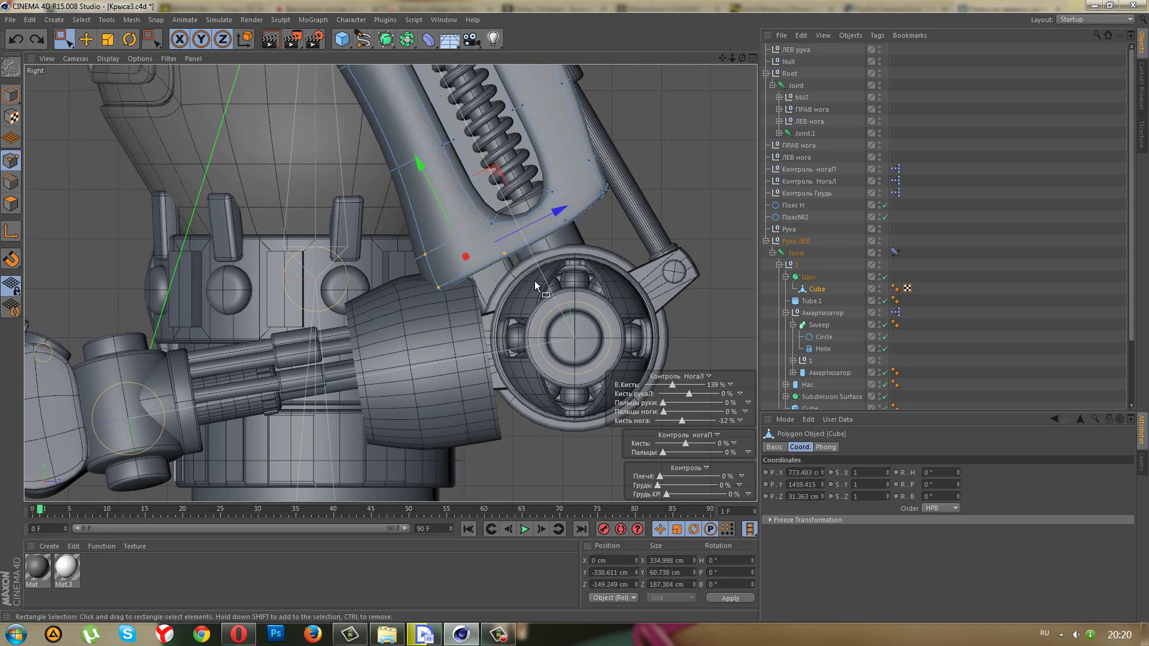
left_click_drag(390, 176, 434, 254)
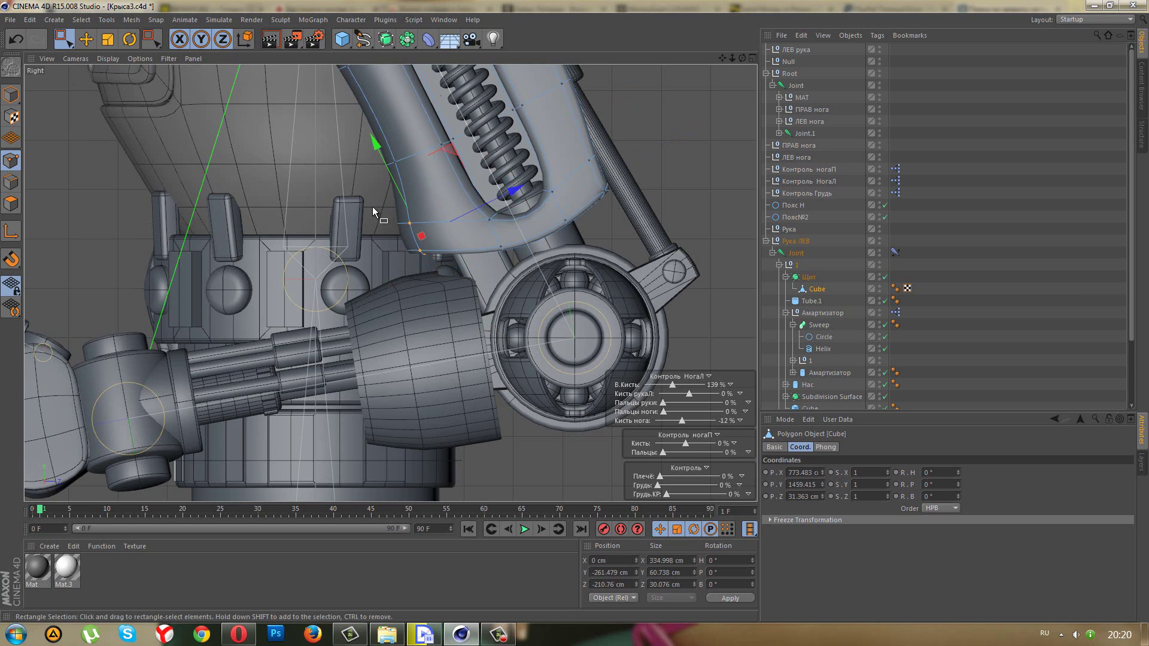
scroll(300, 160, "down", 2)
key("F1")
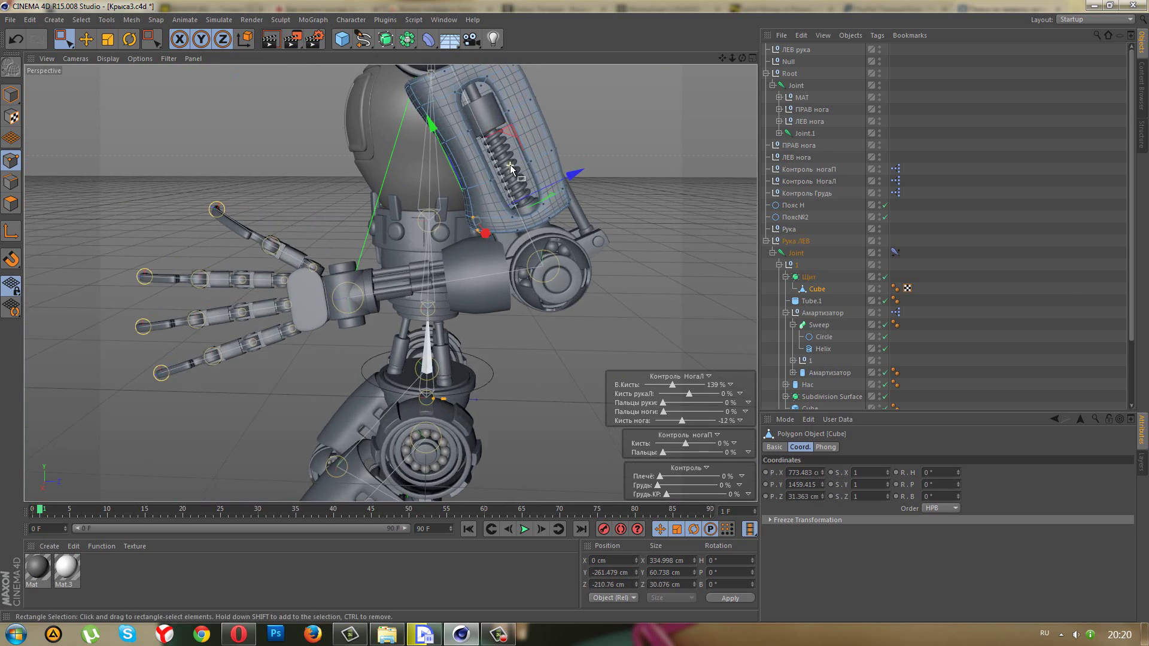
left_click(796, 49)
- Raise the ЛЕВ рука control and return the Кисть рукаЛ slider to 0%
mouse_move(287, 352)
left_mouse_down()
mouse_move(279, 321)
mouse_move(486, 346)
mouse_move(503, 361)
mouse_move(476, 358)
mouse_move(419, 314)
mouse_move(297, 290)
mouse_move(289, 323)
mouse_move(221, 325)
mouse_move(164, 273)
mouse_move(162, 226)
mouse_move(268, 353)
mouse_move(311, 383)
mouse_move(461, 337)
mouse_move(517, 375)
mouse_move(454, 413)
mouse_move(509, 387)
mouse_move(347, 388)
mouse_move(227, 335)
mouse_move(236, 390)
mouse_move(176, 355)
mouse_move(171, 272)
mouse_move(159, 353)
mouse_move(182, 287)
mouse_move(239, 367)
mouse_move(302, 359)
mouse_move(200, 390)
mouse_move(220, 347)
left_mouse_up()
mouse_move(374, 379)
left_mouse_down("alt")
mouse_move(468, 380)
mouse_move(493, 396)
left_mouse_up("alt")
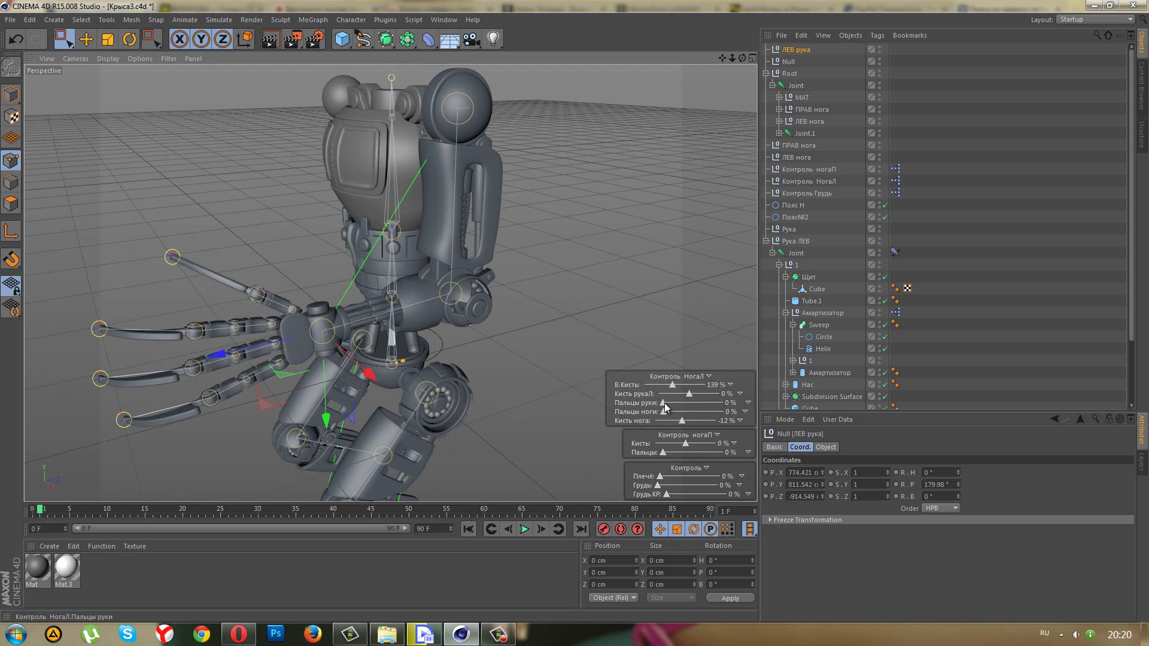
mouse_move(664, 403)
left_mouse_down()
mouse_move(677, 403)
mouse_move(656, 388)
mouse_move(705, 394)
mouse_move(694, 375)
mouse_move(664, 405)
mouse_move(658, 386)
mouse_move(635, 386)
left_mouse_up()
key("ctrl+z")
mouse_move(564, 328)
left_mouse_down("alt")
mouse_move(483, 284)
mouse_move(504, 311)
mouse_move(576, 310)
mouse_move(602, 318)
mouse_move(612, 340)
mouse_move(569, 325)
mouse_move(547, 245)
mouse_move(593, 270)
mouse_move(576, 300)
mouse_move(594, 260)
mouse_move(685, 227)
left_mouse_up("alt")
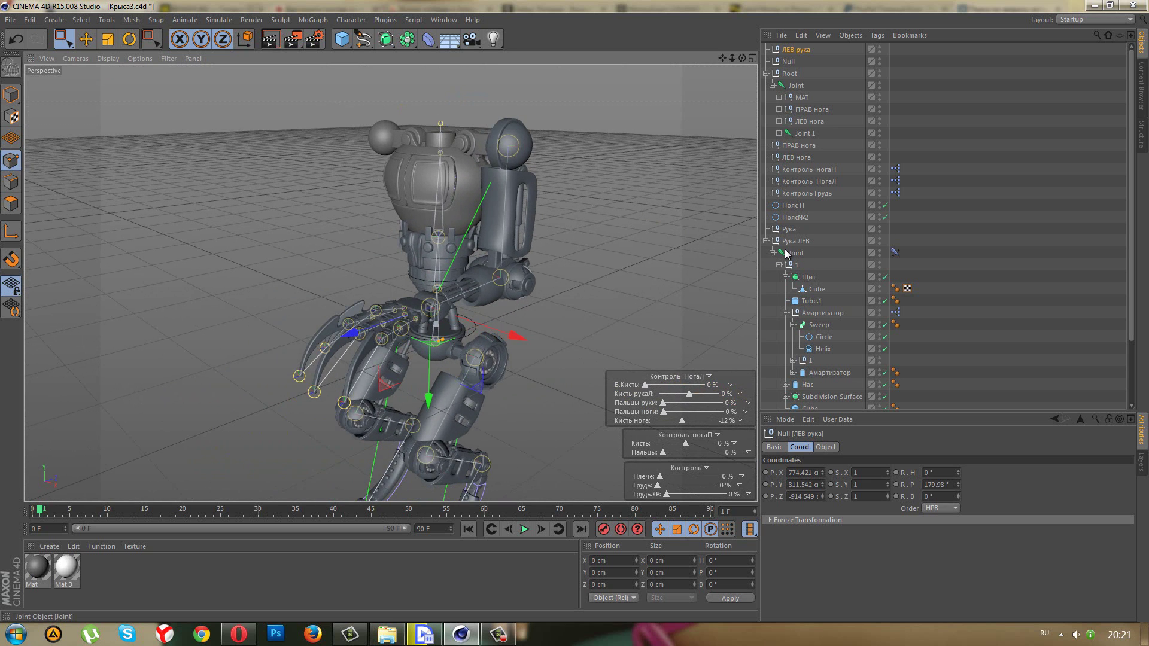
- Collapse Рука ЛЕВ, clear the selection and orbit to view the extended arm and claws
left_click(765, 241)
left_click(795, 265)
mouse_move(570, 322)
left_mouse_down("alt")
mouse_move(580, 322)
mouse_move(557, 300)
mouse_move(565, 324)
mouse_move(559, 315)
left_mouse_up("alt")
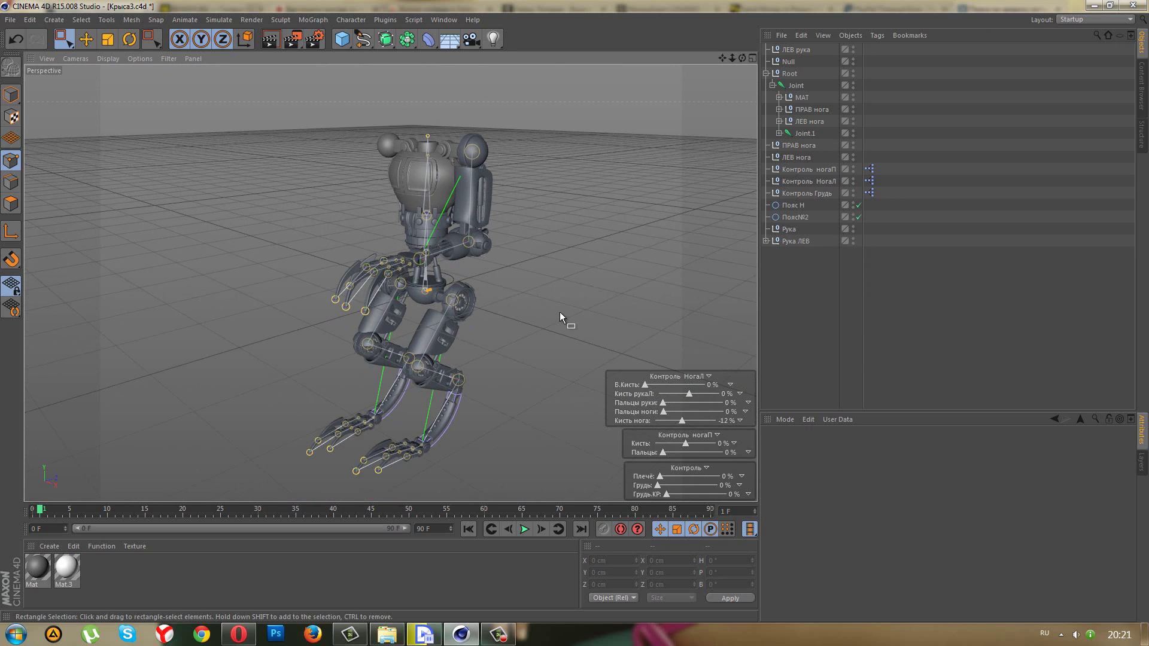
scroll(559, 311, "up", 2)
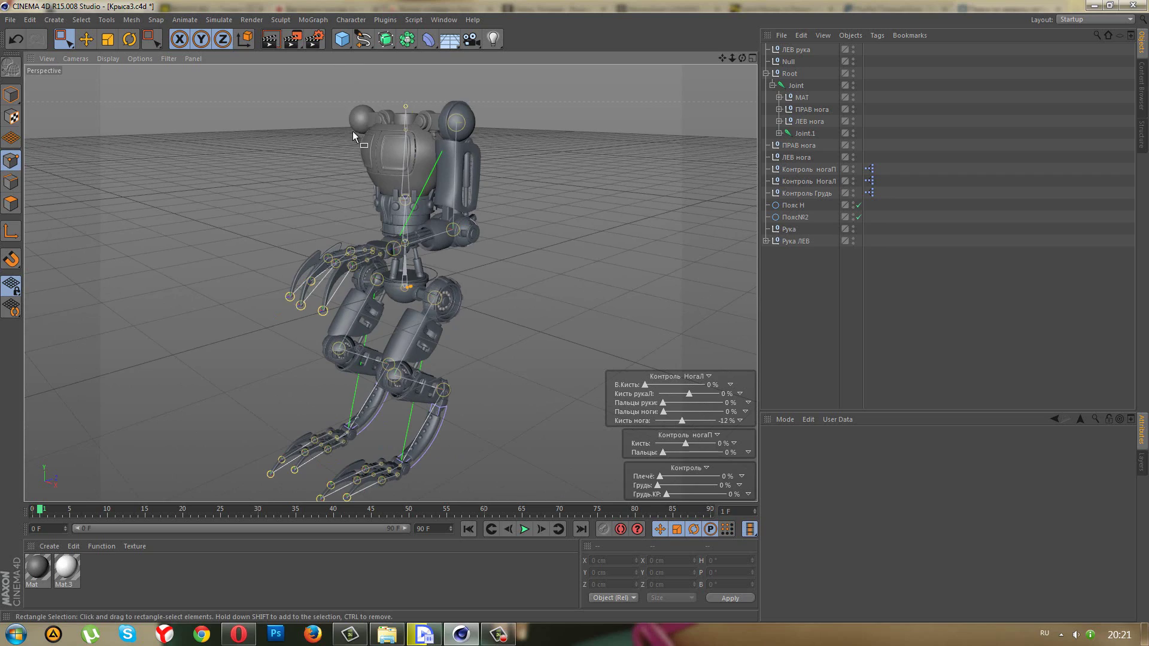
mouse_move(550, 302)
left_mouse_down("alt")
mouse_move(545, 168)
mouse_move(594, 151)
mouse_move(542, 160)
mouse_move(561, 203)
mouse_move(467, 134)
left_mouse_up("alt")
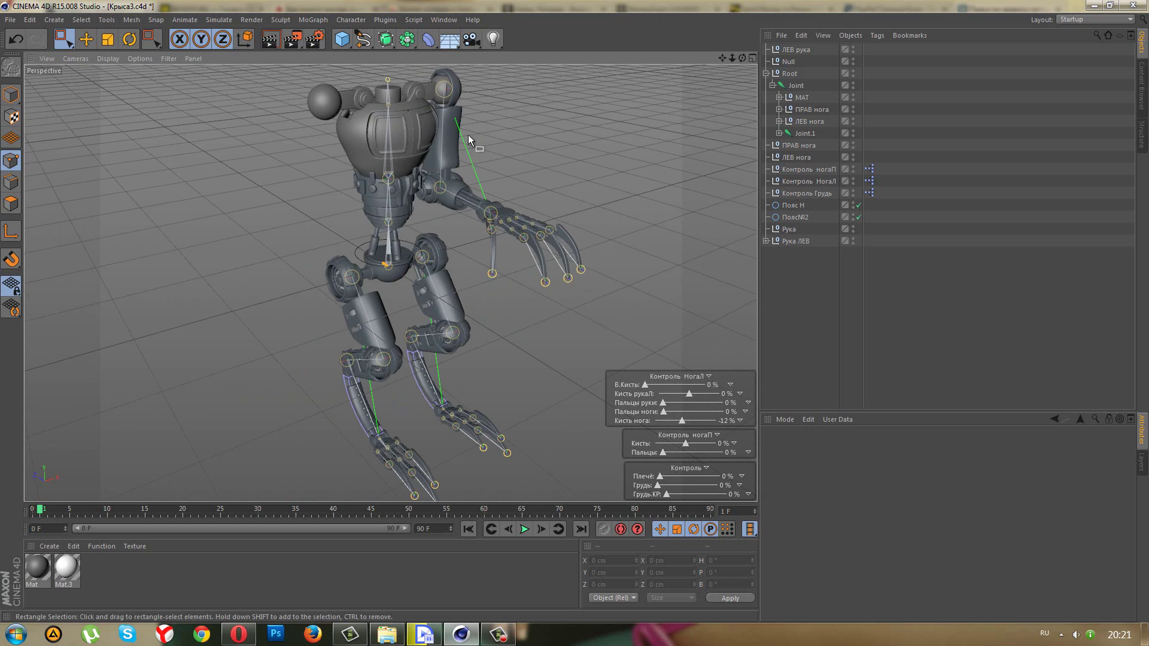
- Render the perspective view, save the scene, then render the posed robot again
left_click(275, 45)
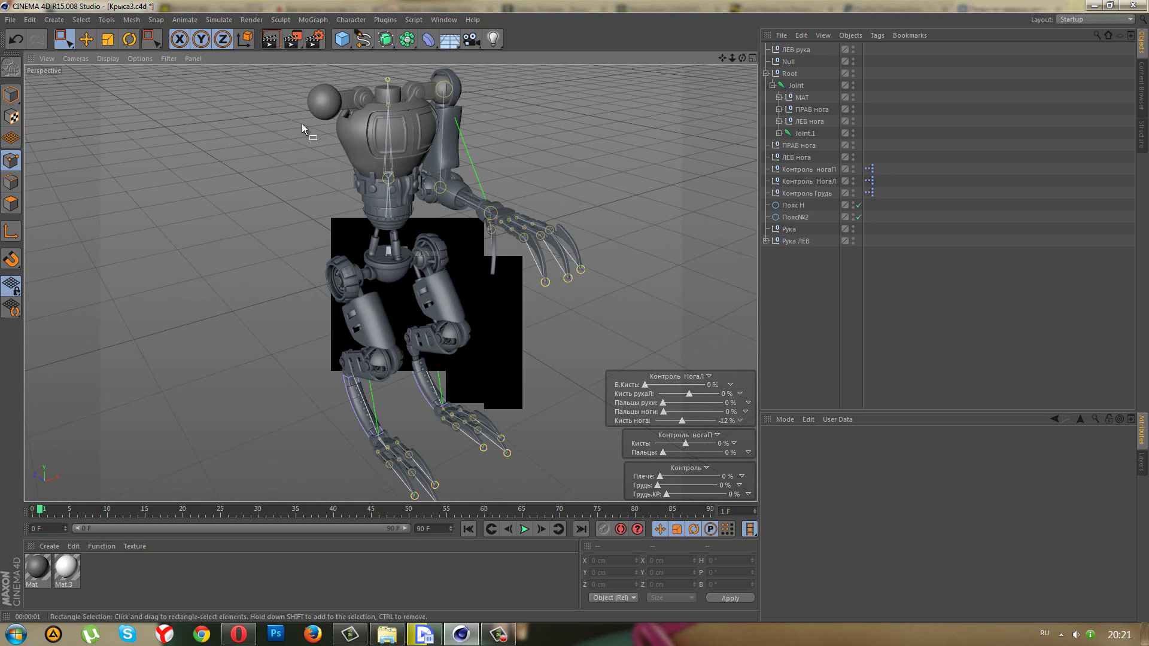
left_click(10, 20)
left_click(46, 117)
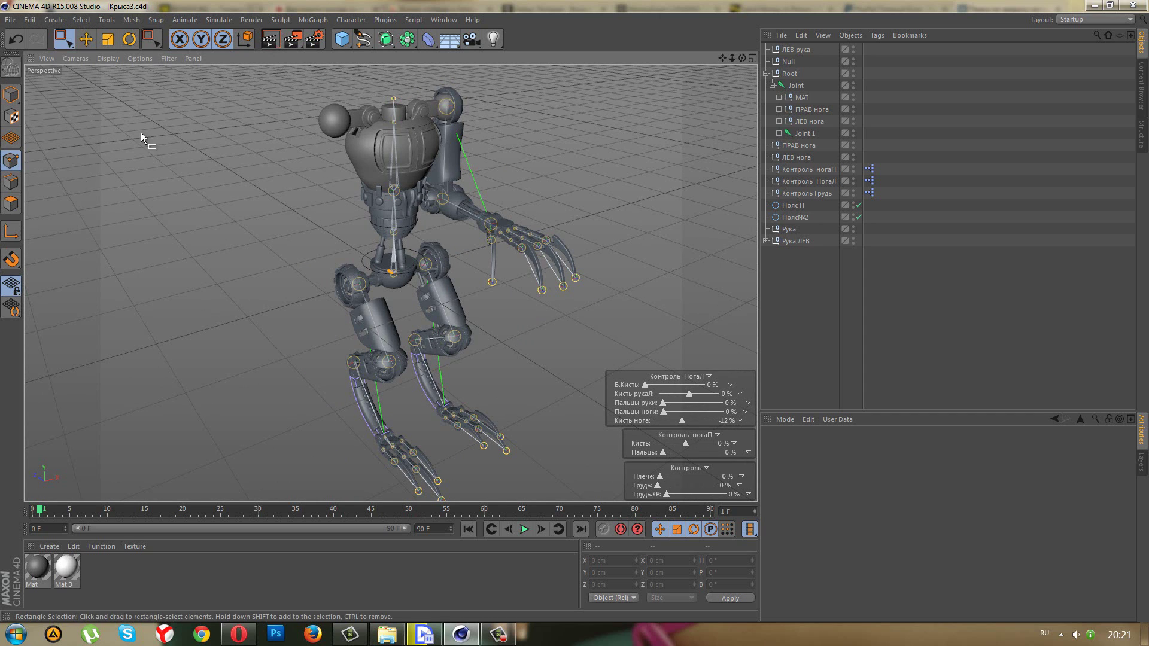
left_click(270, 47)
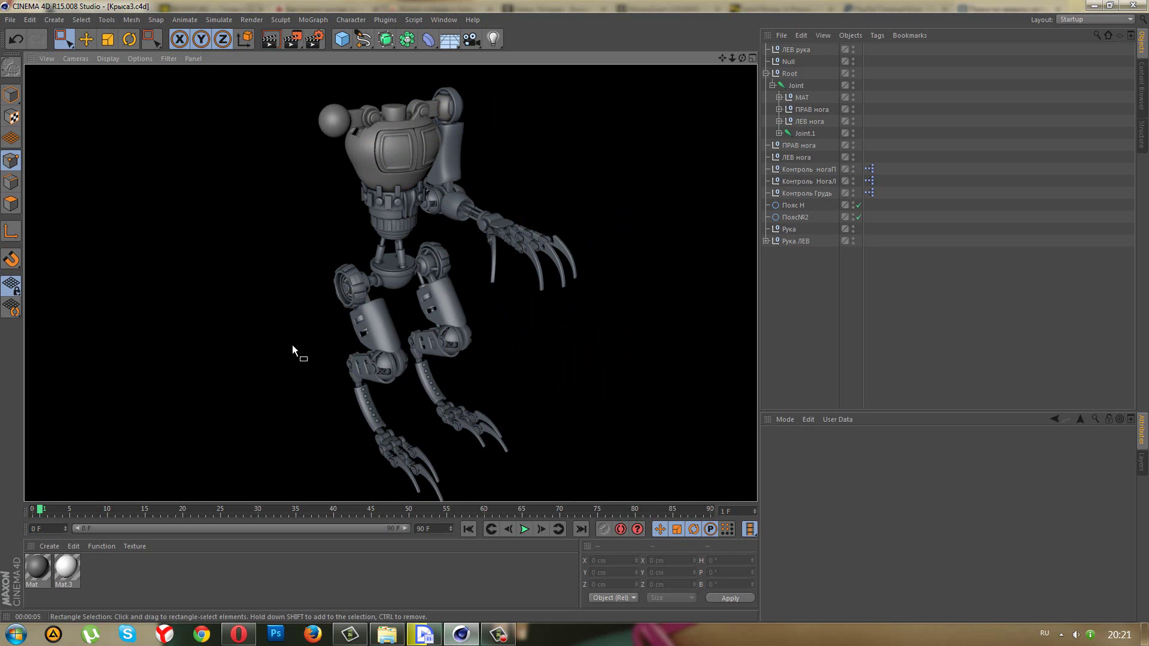
left_click(497, 634)
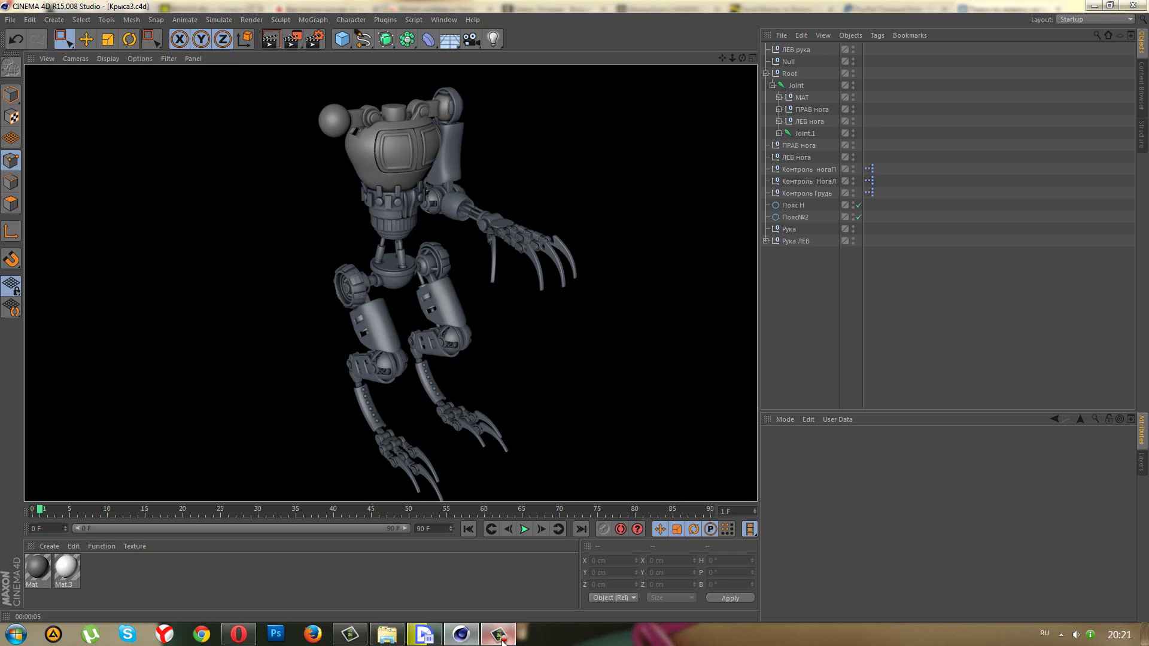